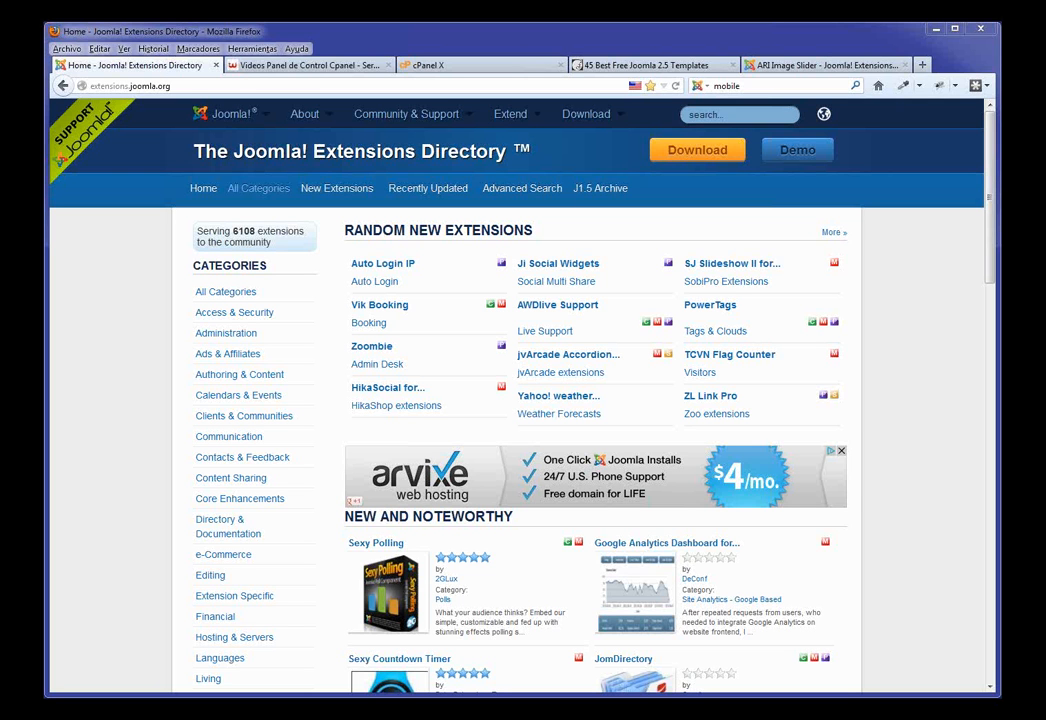
Step: Note the 6108 listed extensions and enter 'gallery' in the directory search box
double_click(238, 231)
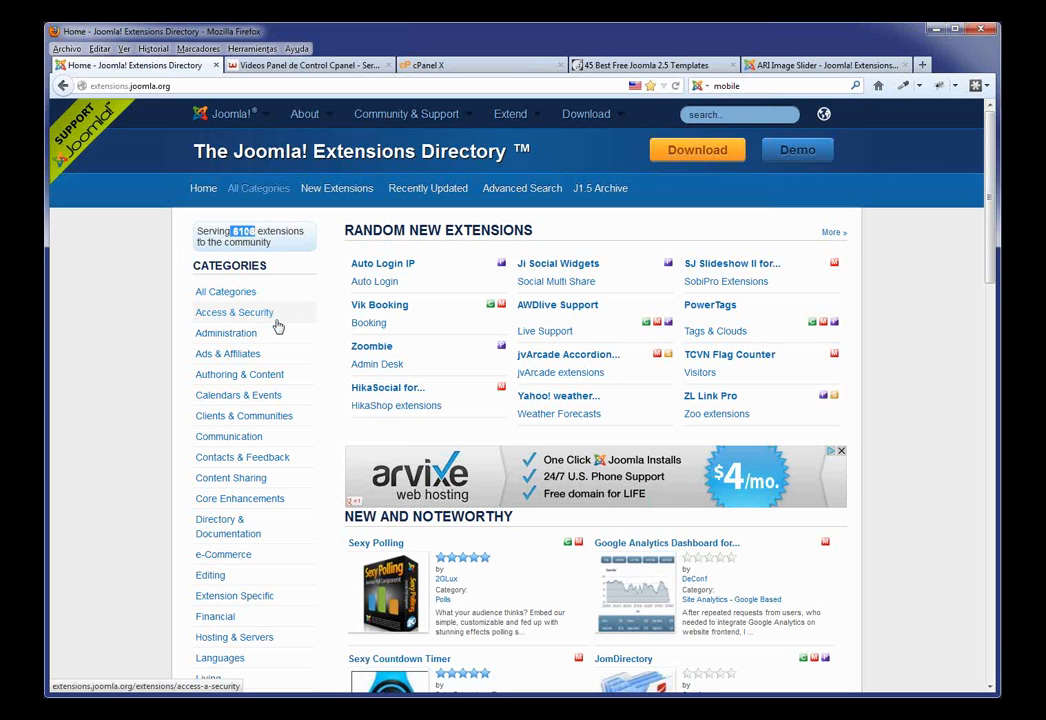
left_click(724, 114)
type("ga")
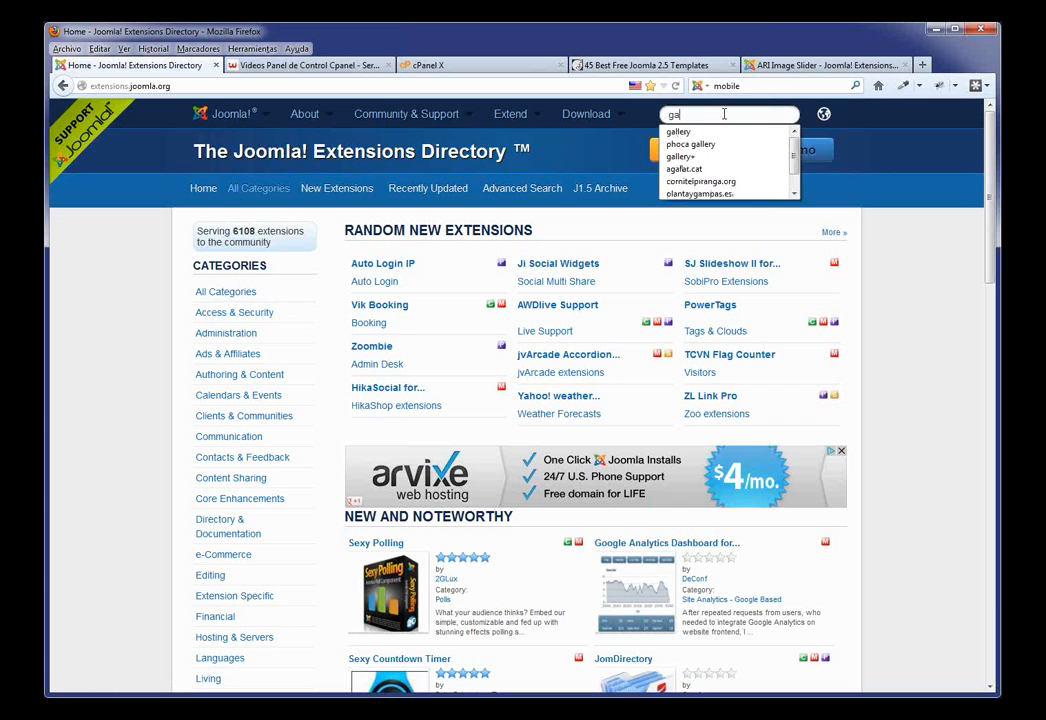
type("llery")
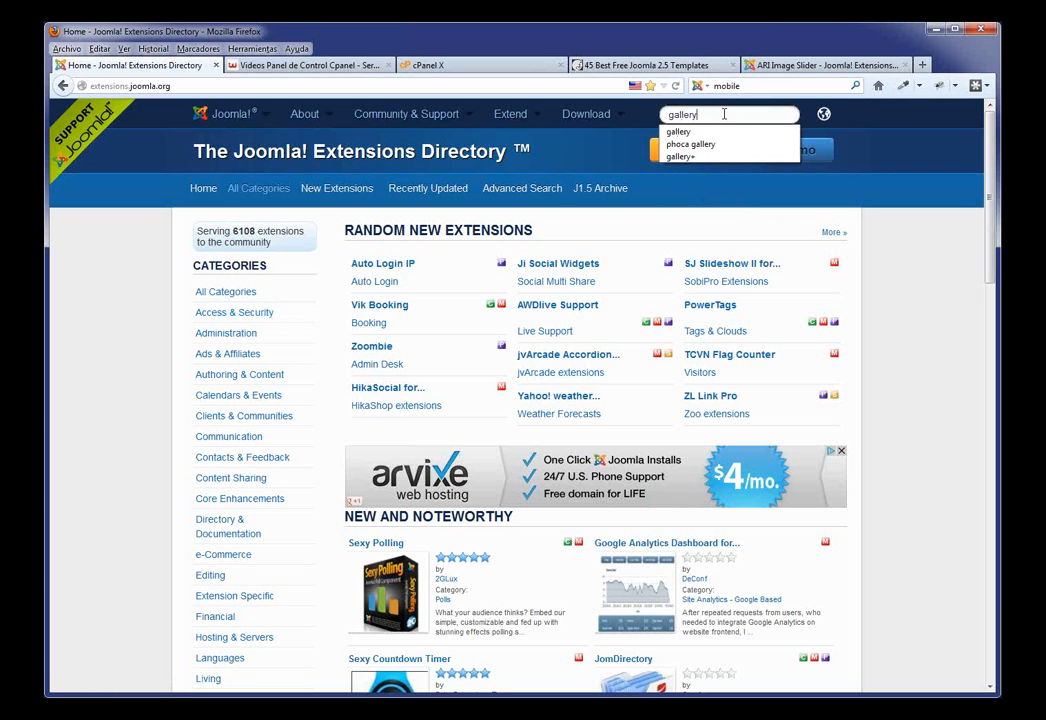
Step: Run the gallery search and look over results such as Simple Image Gallery
key("Return")
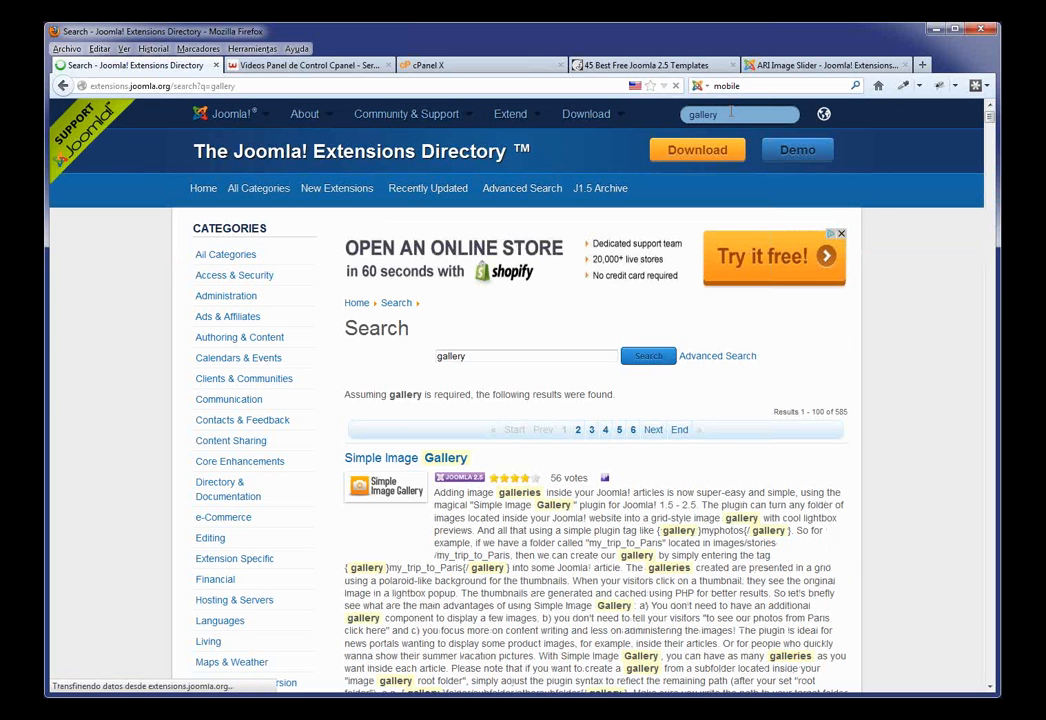
scroll(533, 440, "down", 2)
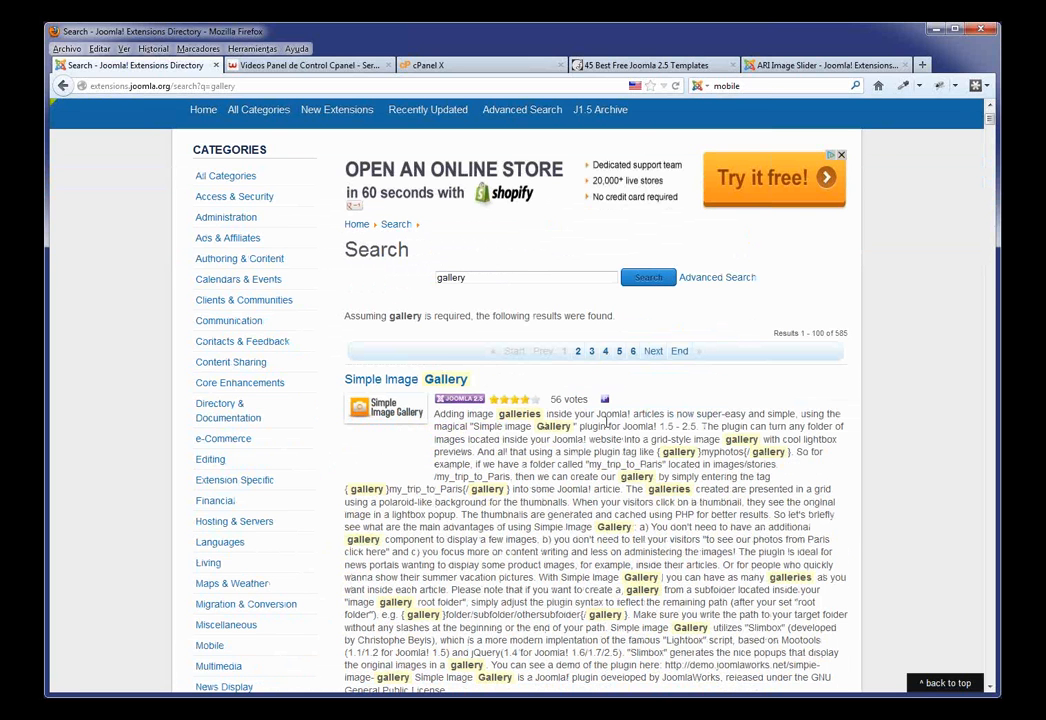
scroll(606, 416, "down", 2)
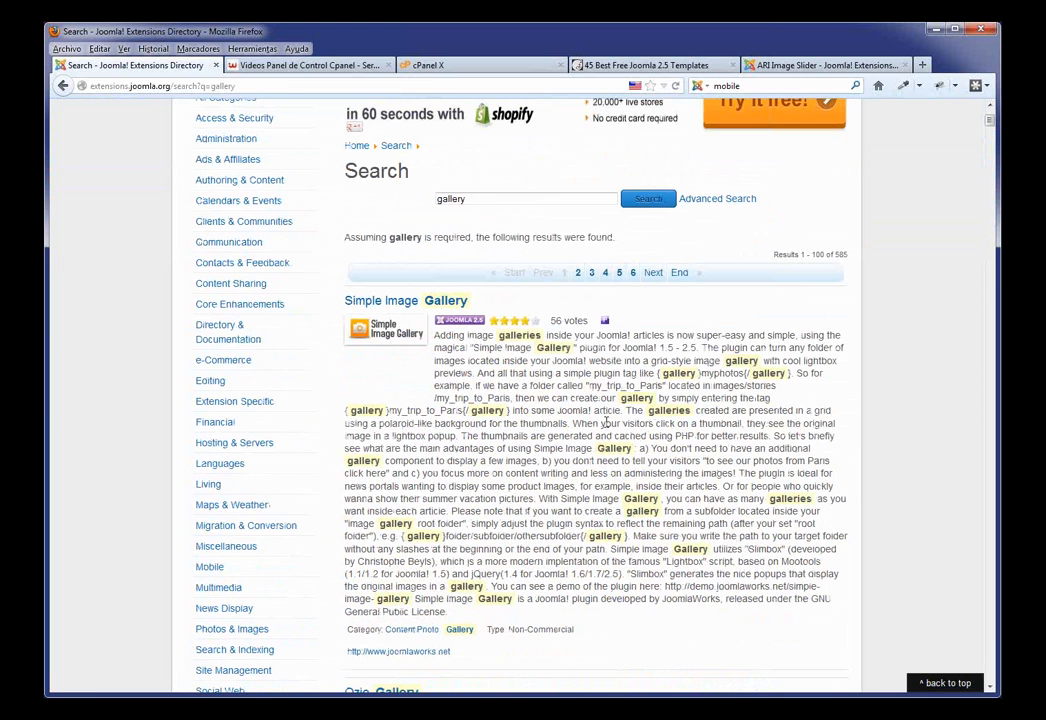
left_click(430, 300)
scroll(500, 355, "down", 5)
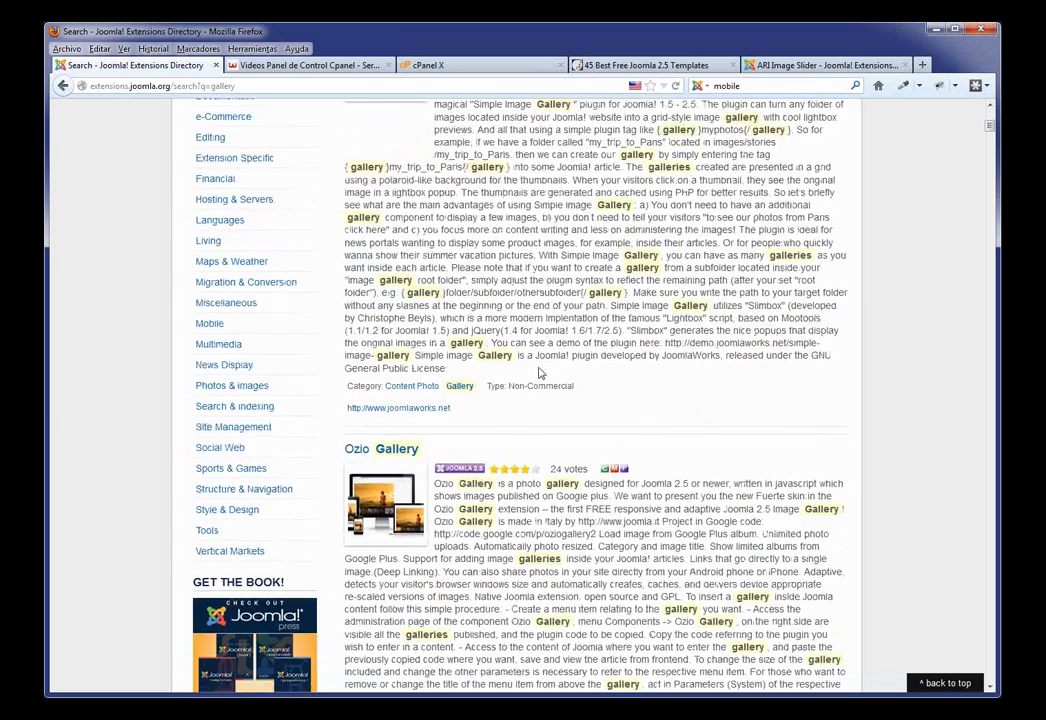
scroll(538, 372, "down", 12)
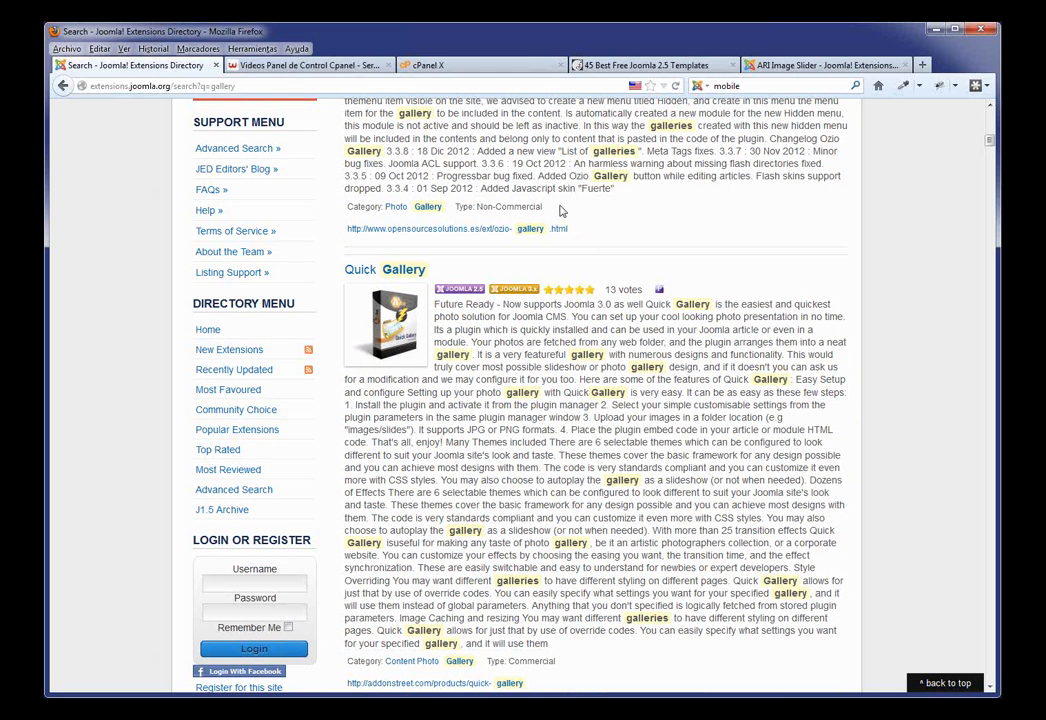
Step: Compare Ozio Gallery's Non-Commercial and Quick Gallery's Commercial licence types
left_click_drag(543, 207, 476, 206)
double_click(548, 661)
scroll(390, 642, "up", 10)
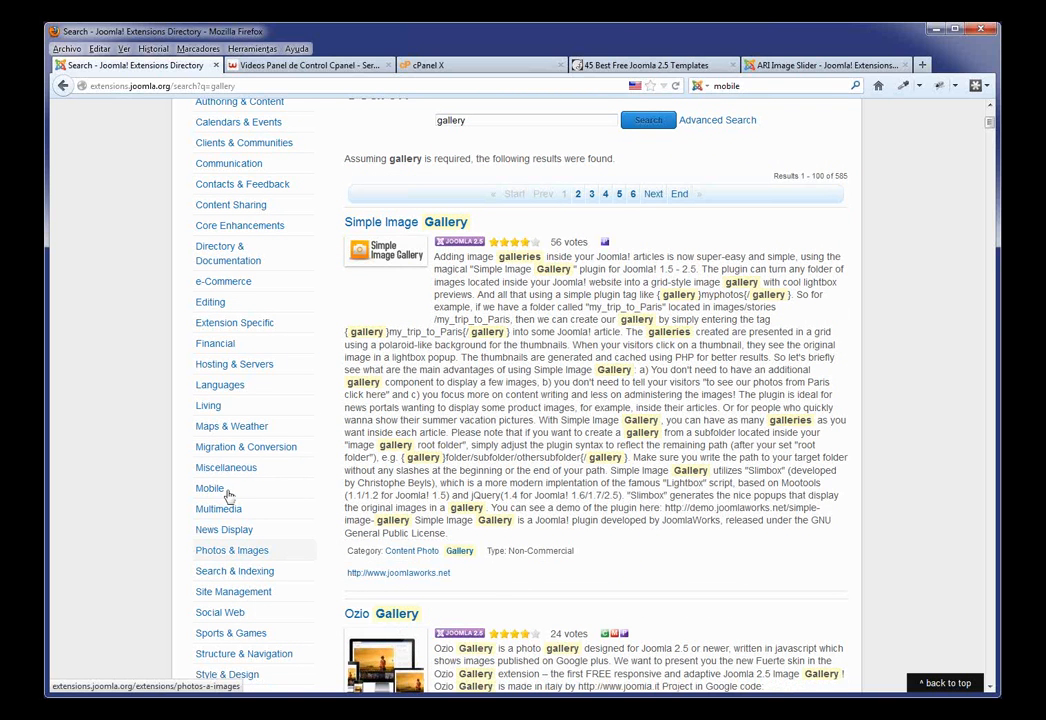
left_click(316, 68)
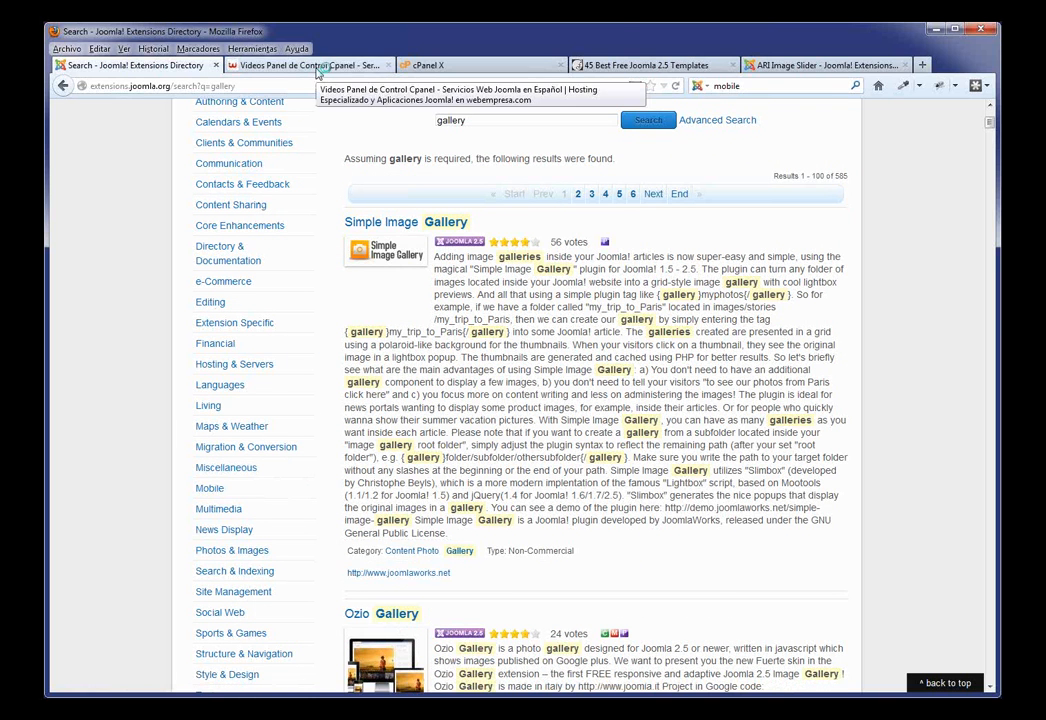
Step: Review the Joomla hosting plans, from 300 MB at 4.92€/month to 3 GB at 24.91€/month
left_click(282, 167)
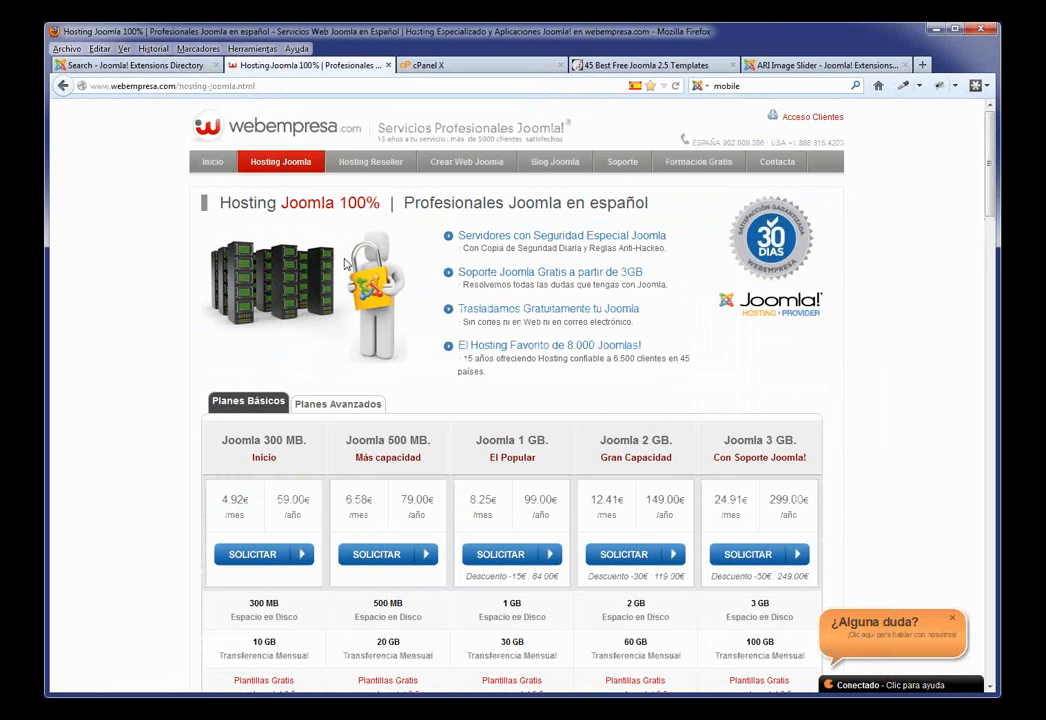
scroll(344, 263, "down", 3)
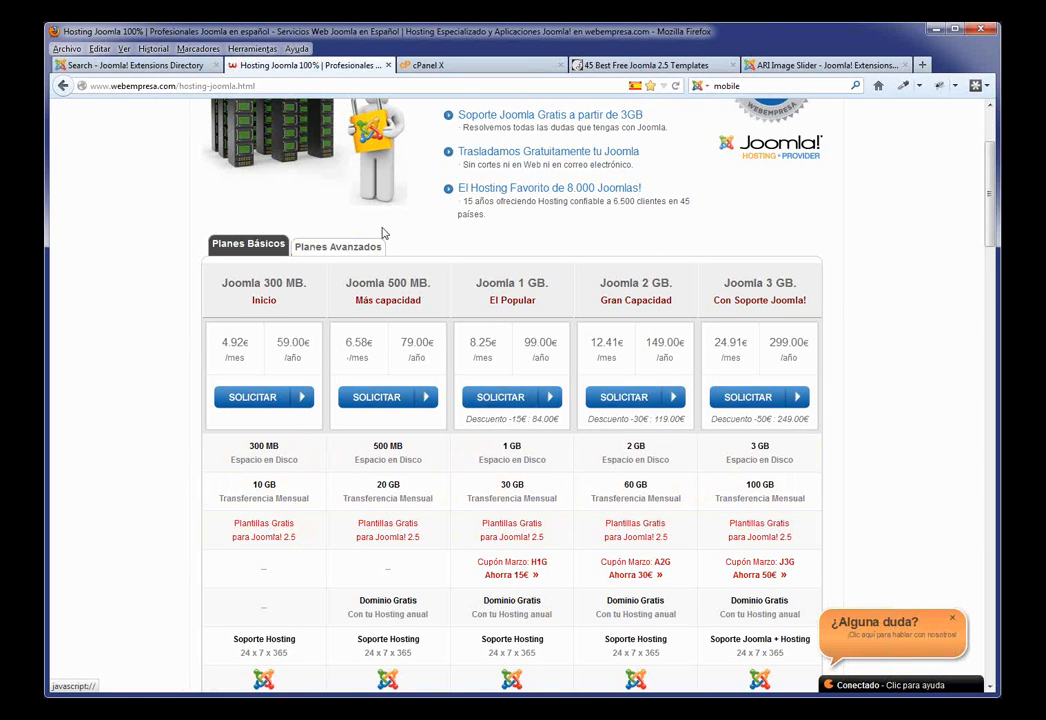
scroll(383, 233, "up", 3)
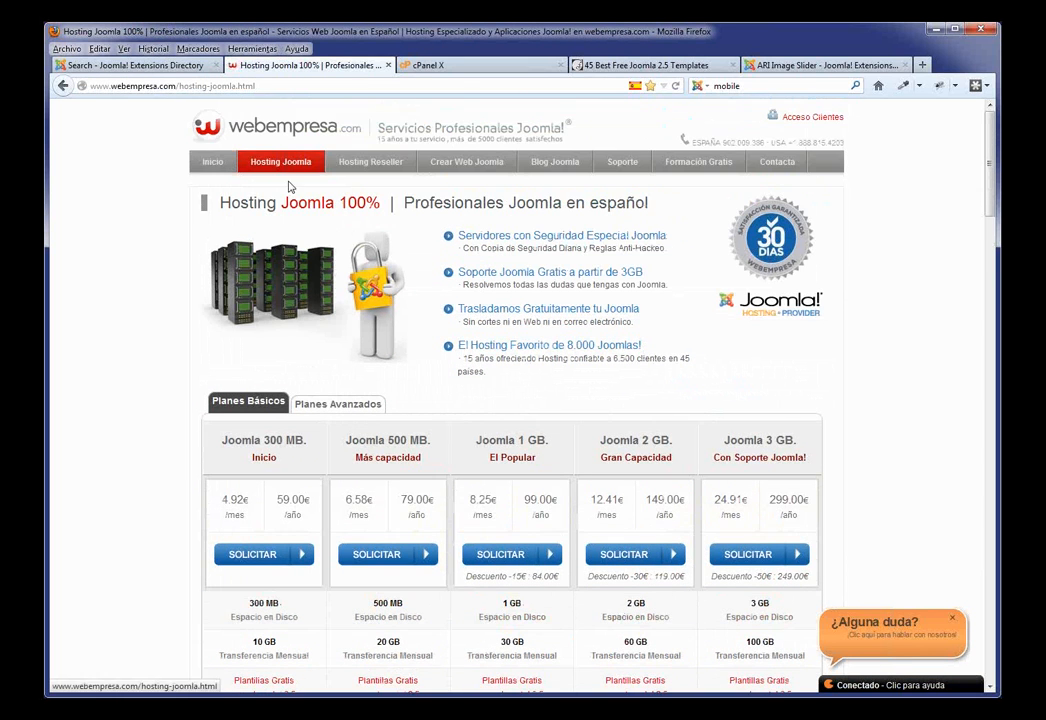
scroll(296, 420, "down", 3)
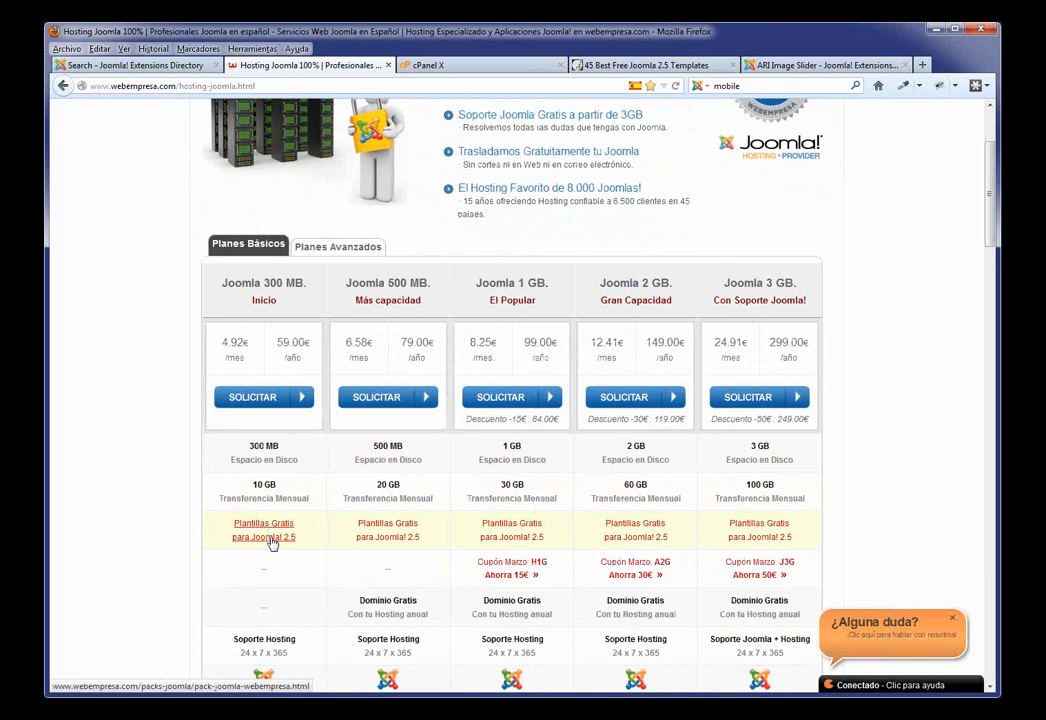
Step: Open the free Joomla 2.5 pack page and highlight JCE 2.1, BreezingForms 1.7.5, Extplorer, Akeeba Backup, Xmap 2.2.1
left_click(269, 540)
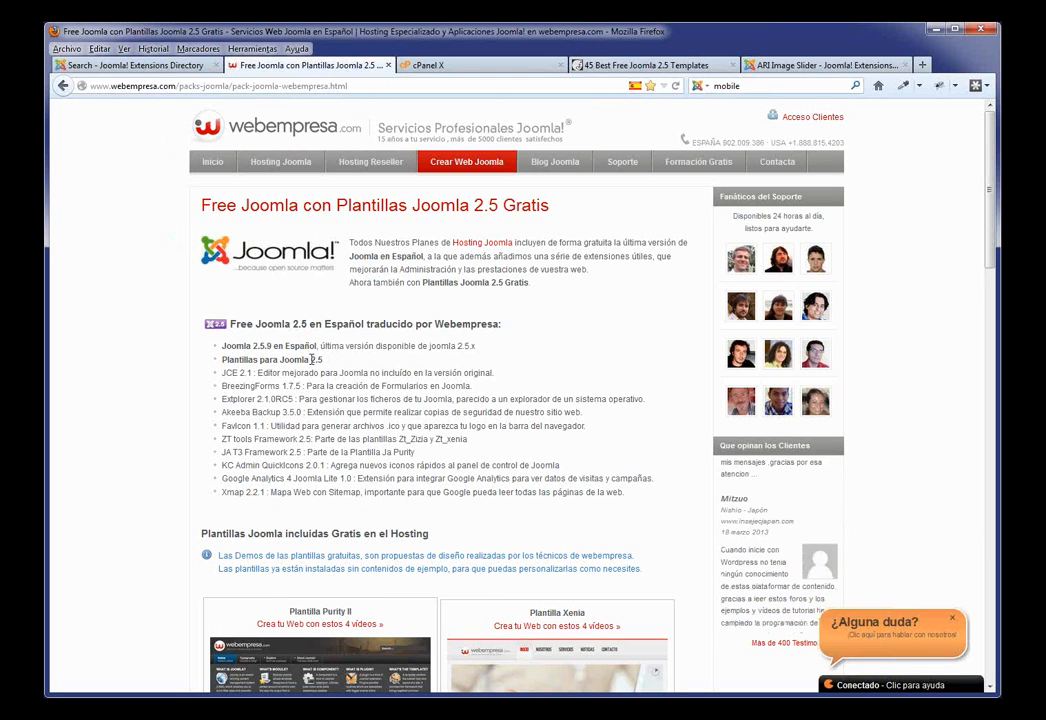
left_click_drag(323, 360, 219, 378)
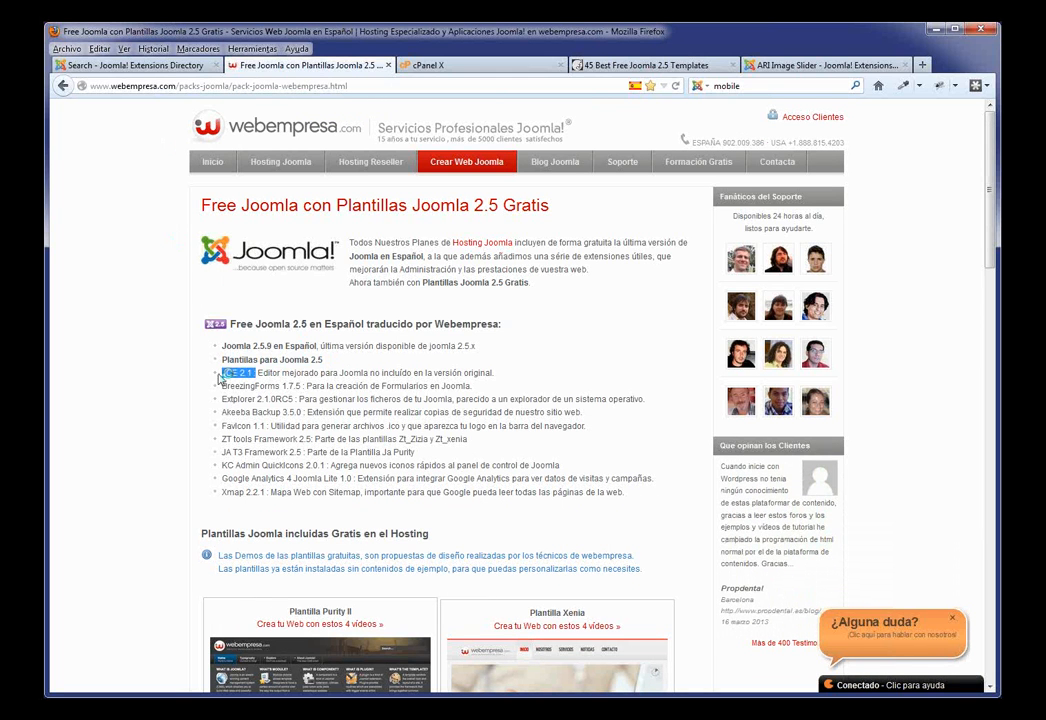
left_click_drag(300, 387, 223, 392)
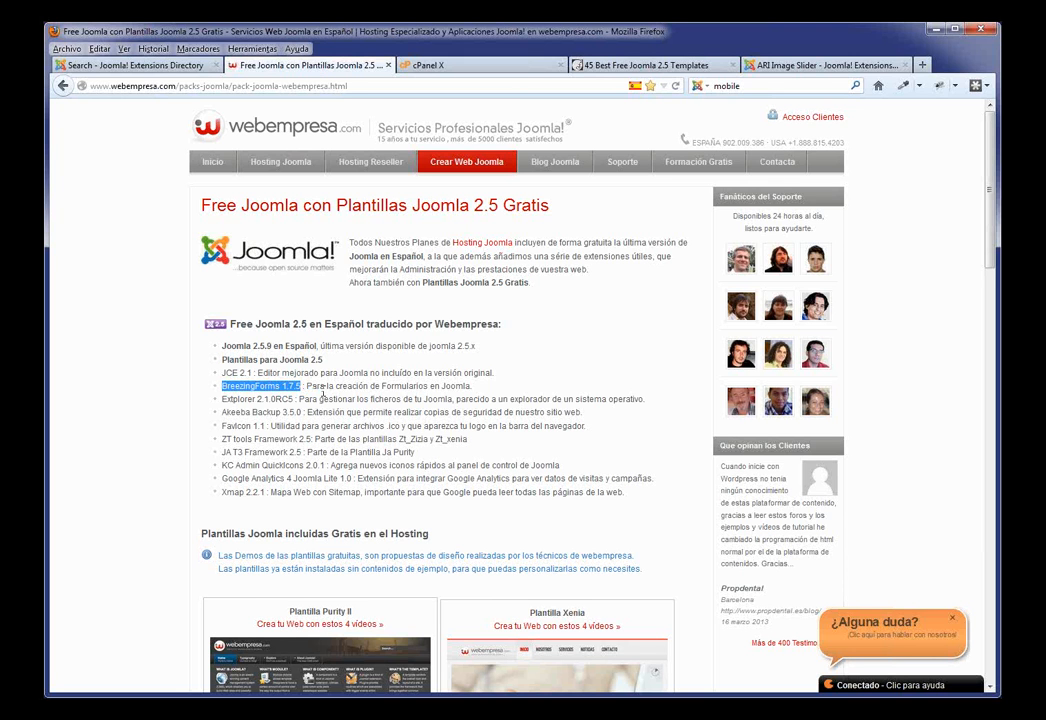
left_click_drag(295, 399, 235, 400)
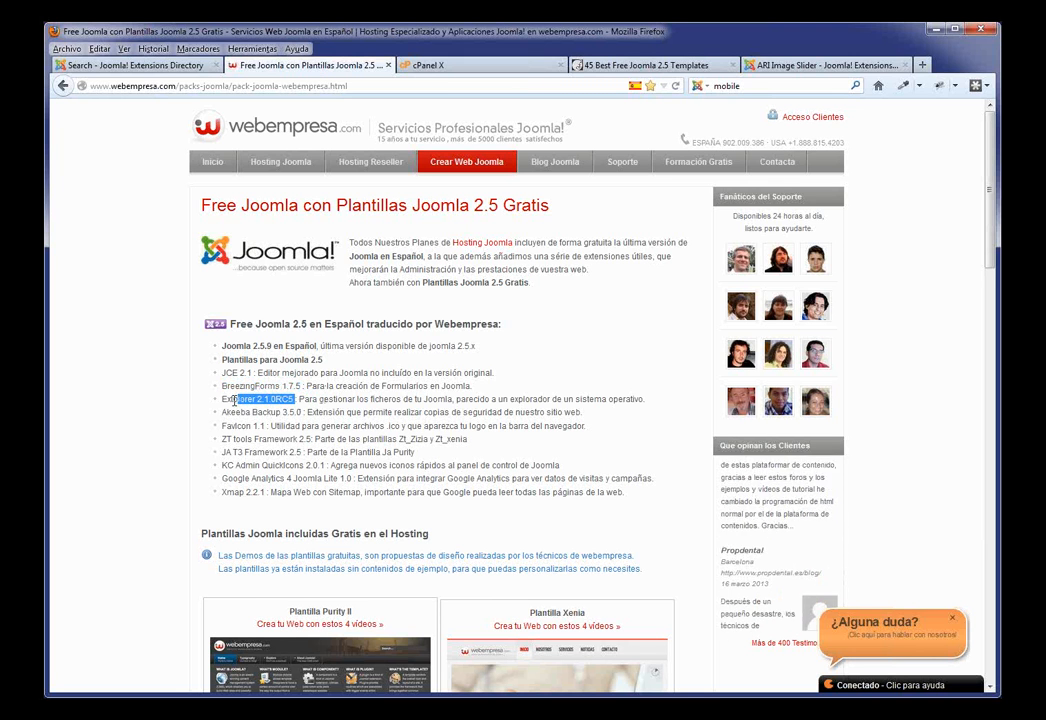
left_click_drag(297, 412, 221, 412)
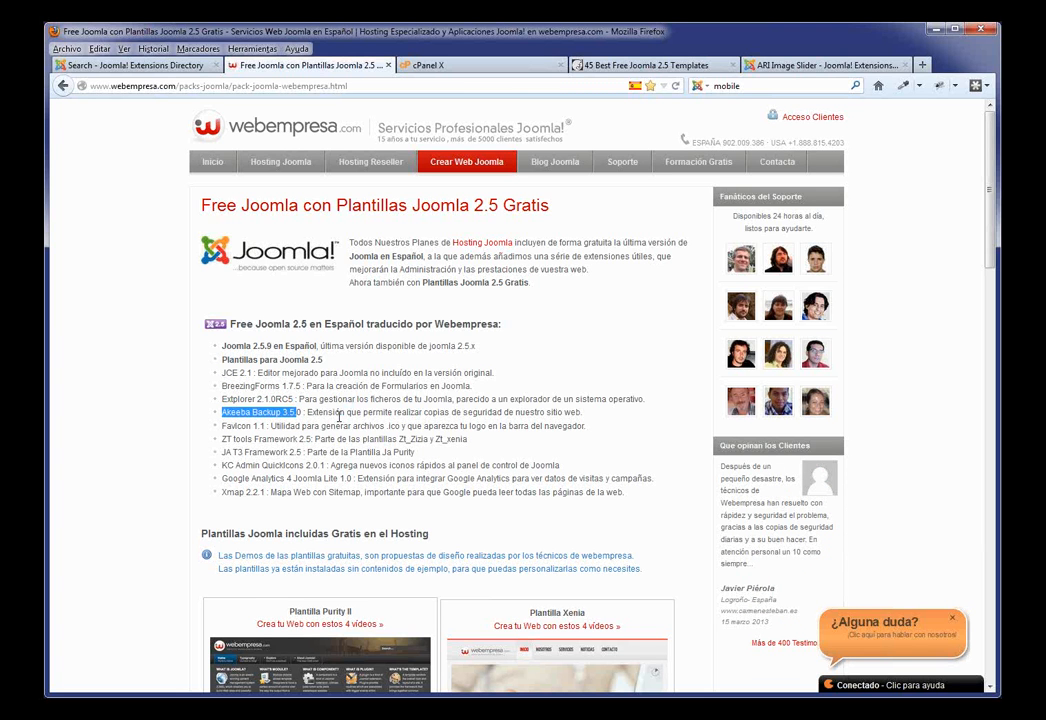
left_click_drag(331, 478, 224, 495)
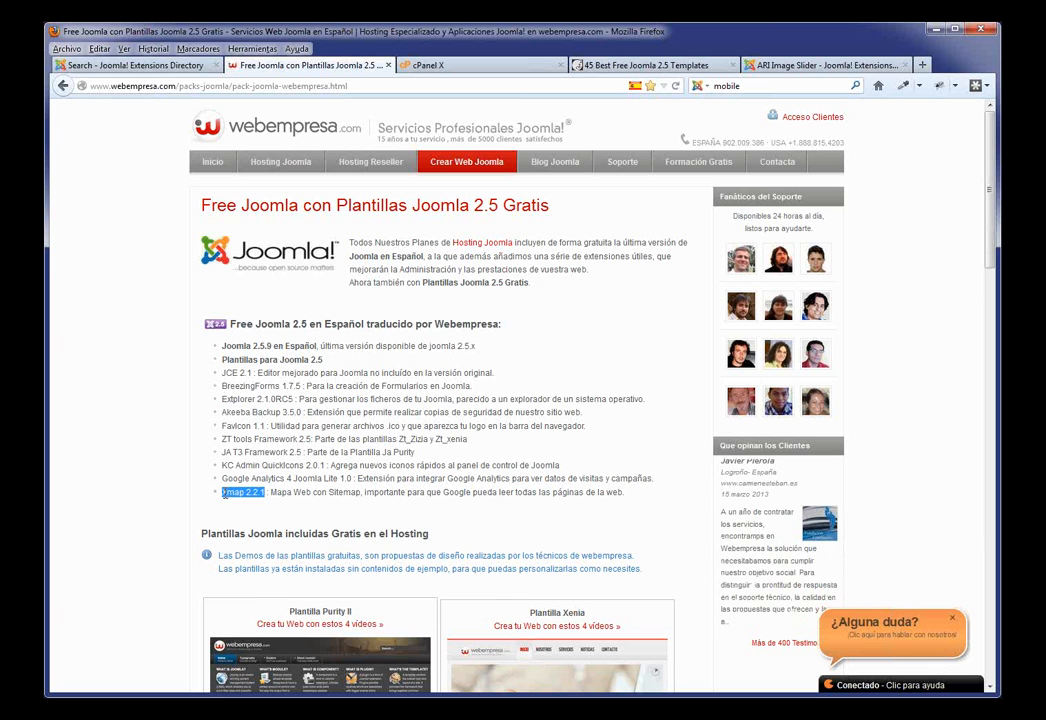
Step: Scroll down to the free templates such as Purity II, Xenia, Oxygen and Zizia
scroll(265, 465, "down", 5)
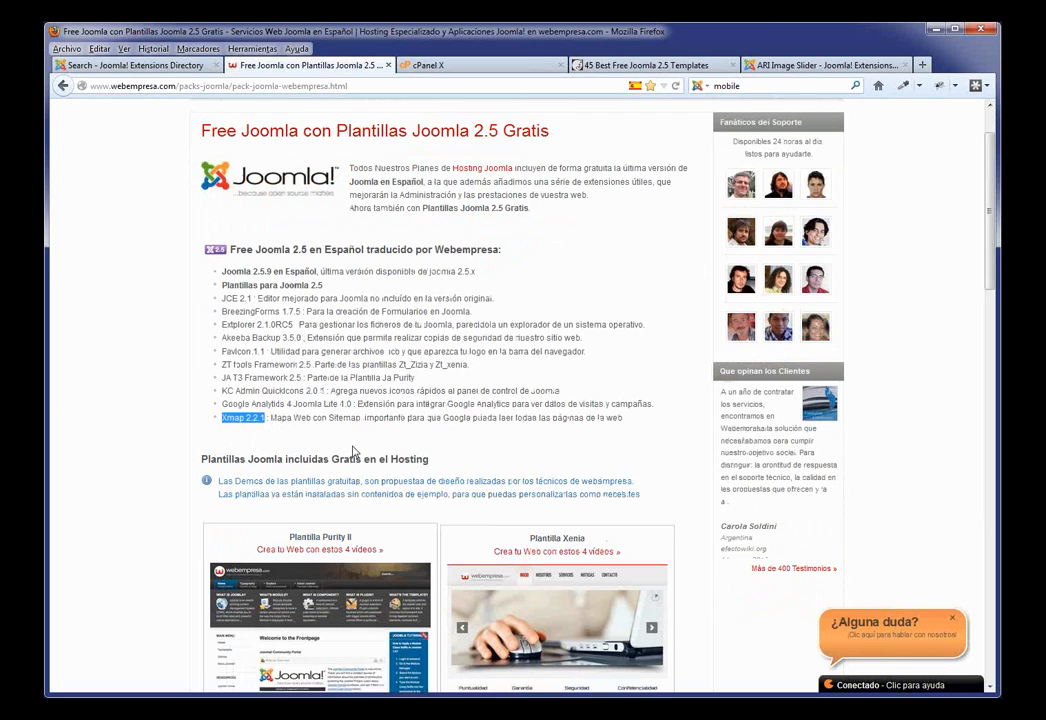
scroll(384, 450, "down", 3)
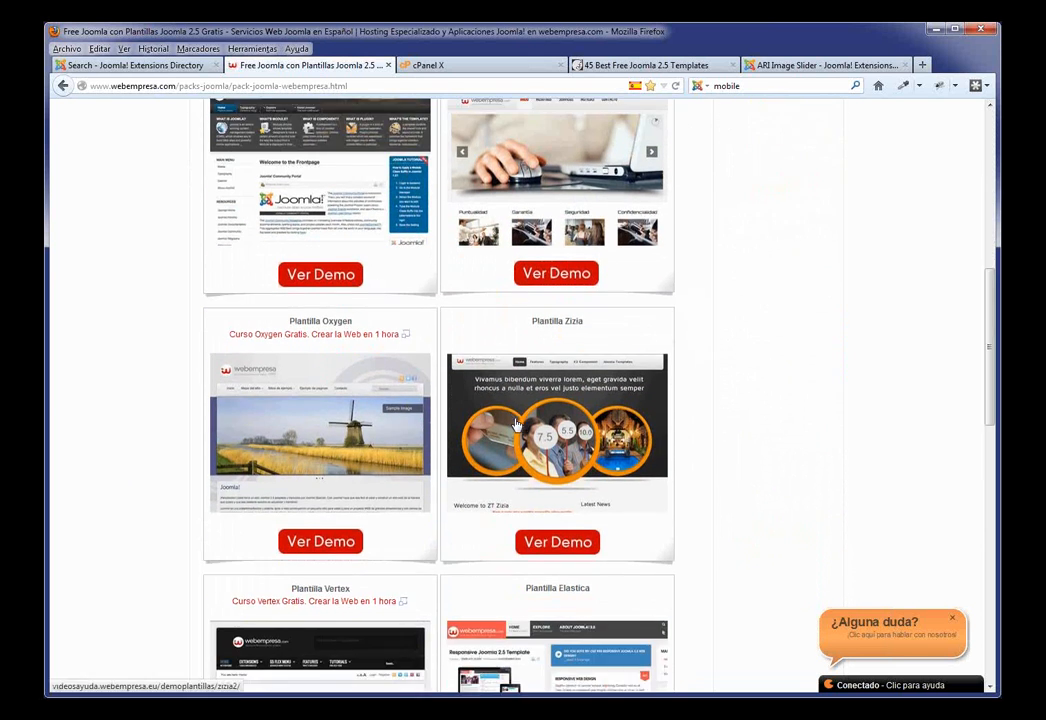
scroll(532, 348, "up", 1)
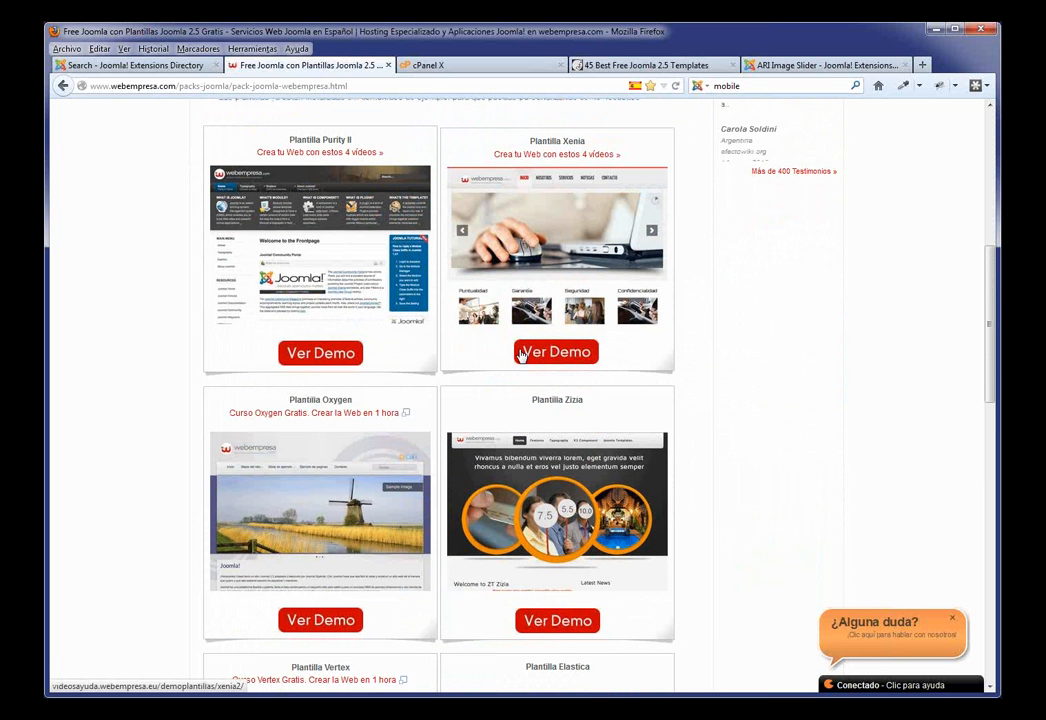
Step: Open the Purity II and Oxygen demos in new tabs and view the Purity II demo
middle_click(316, 353)
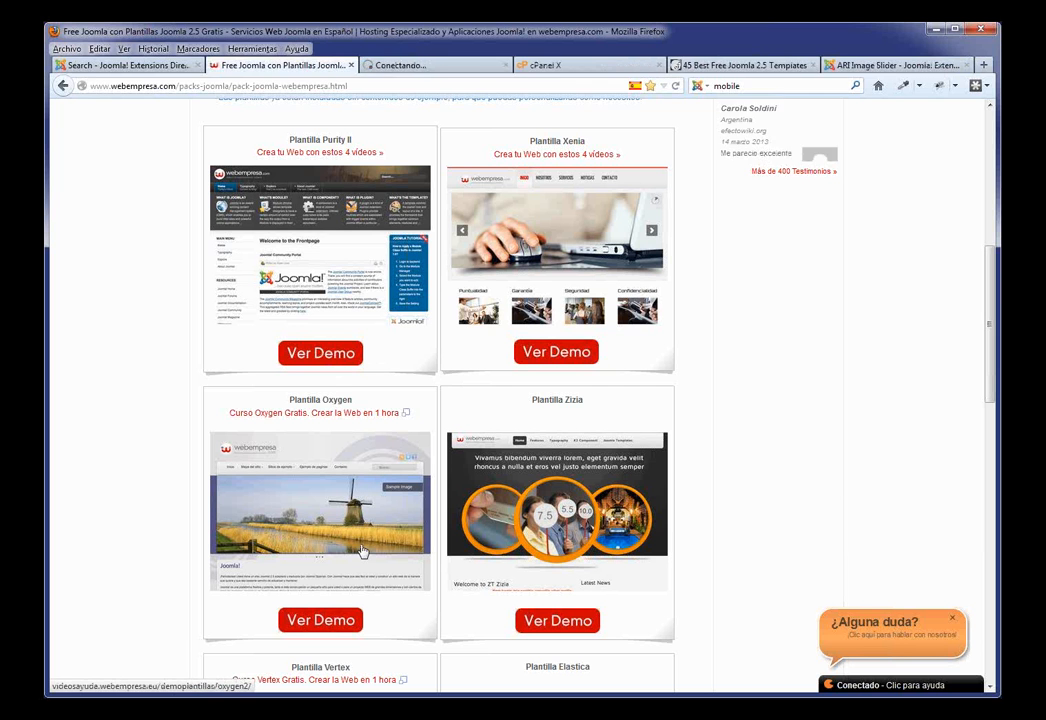
middle_click(323, 619)
left_click(387, 66)
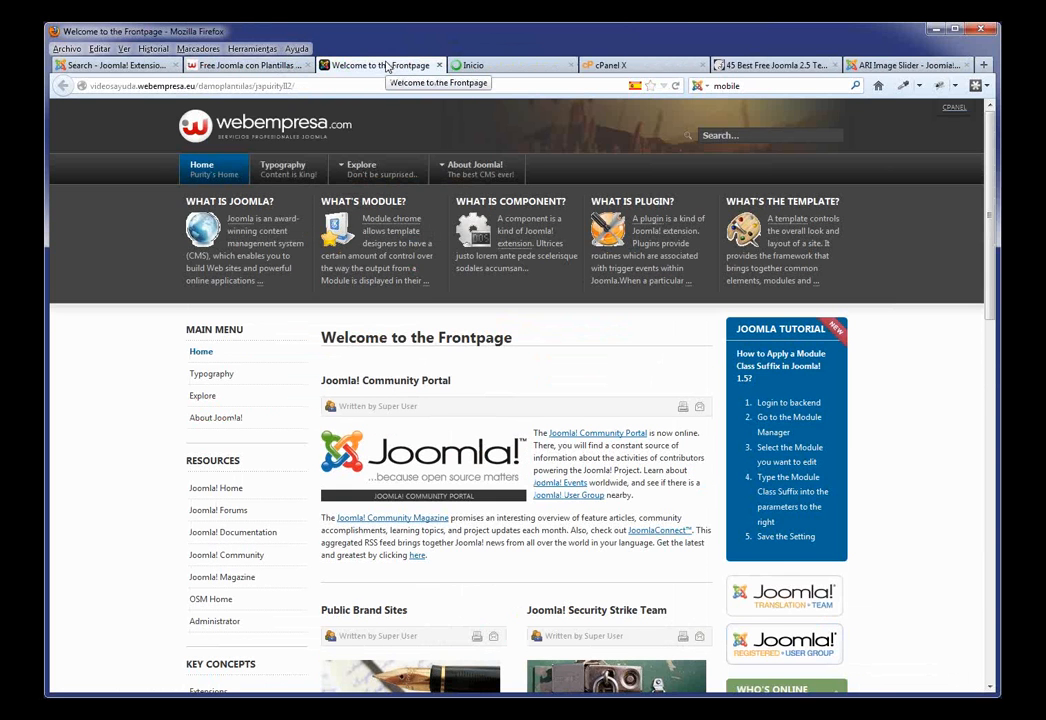
mouse_move(475, 172)
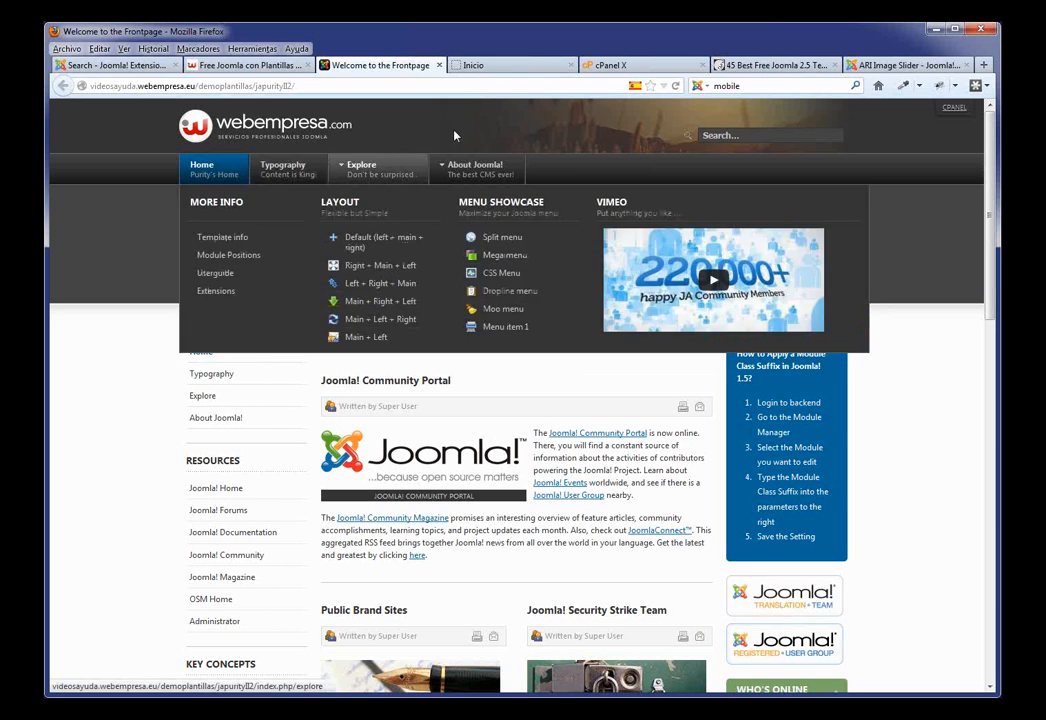
Step: Browse the Oxygen template demo site
left_click(484, 66)
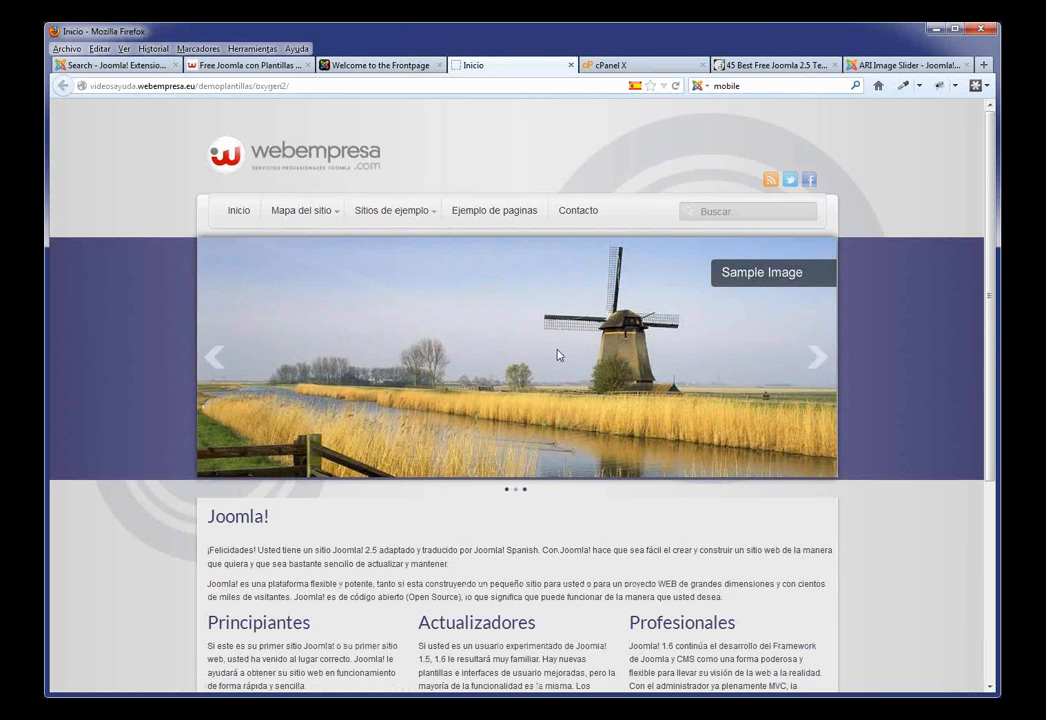
scroll(558, 355, "down", 2)
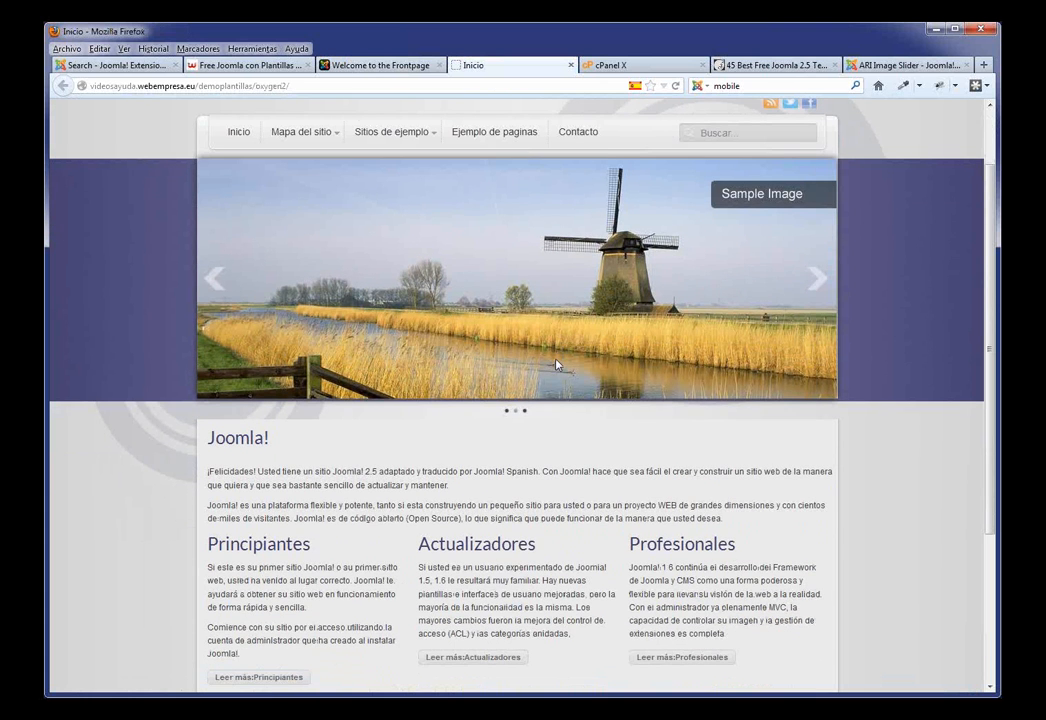
scroll(550, 365, "up", 2)
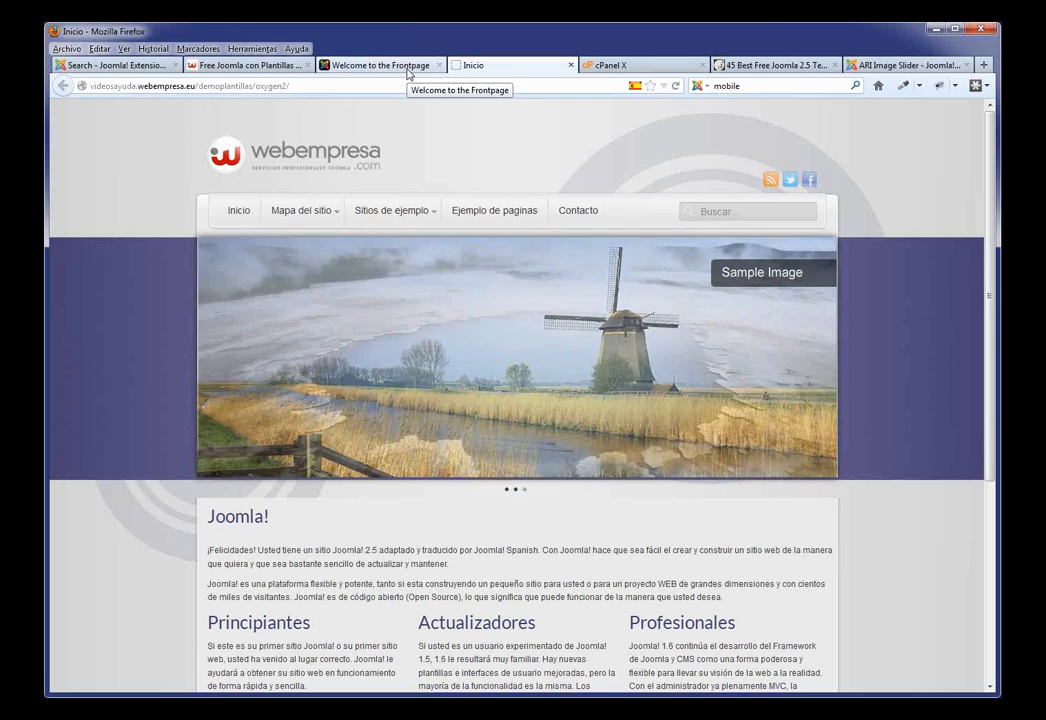
left_click(760, 68)
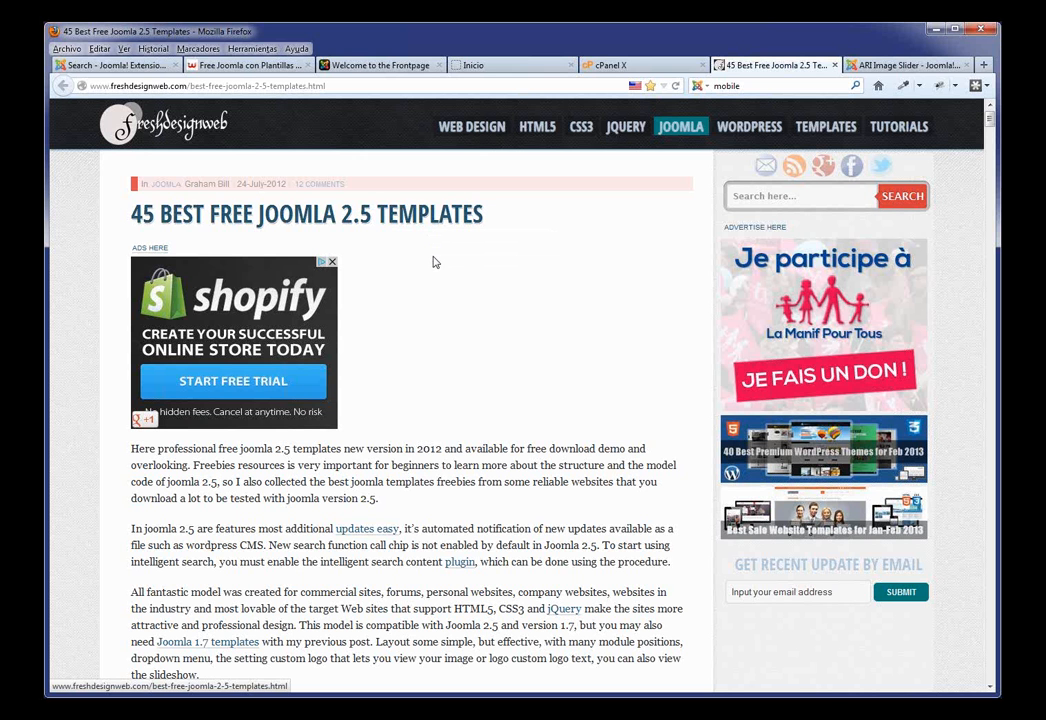
Step: Scroll through the 45 Best Free Joomla 2.5 Templates list past item 5, then return to cPanel X
scroll(485, 288, "down", 8)
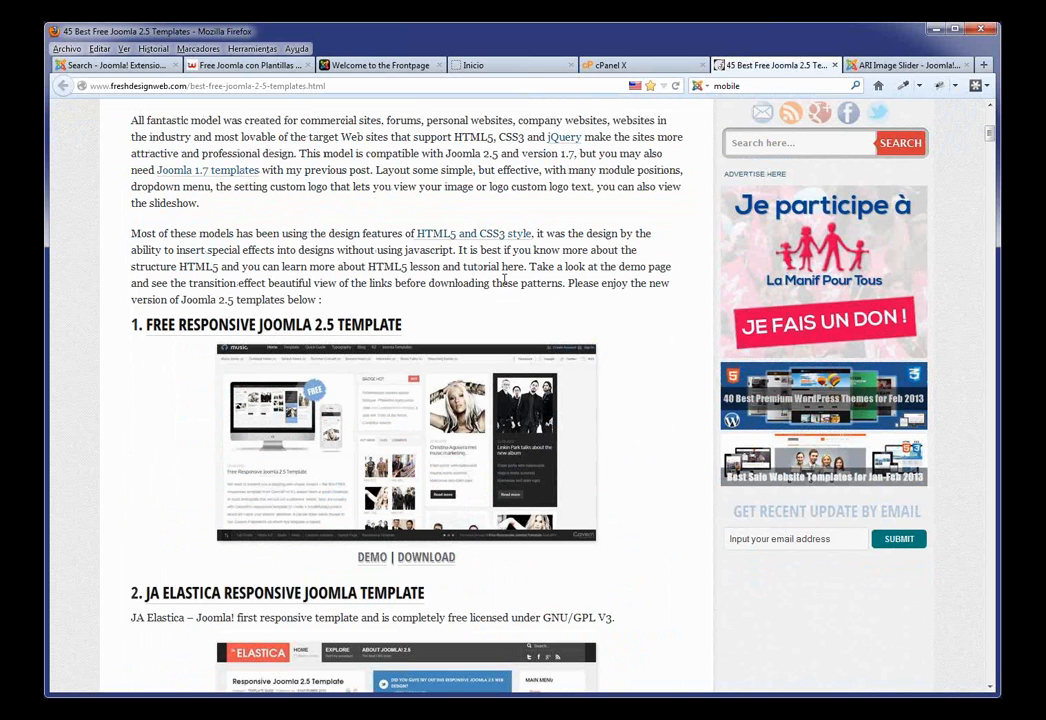
scroll(319, 251, "down", 1)
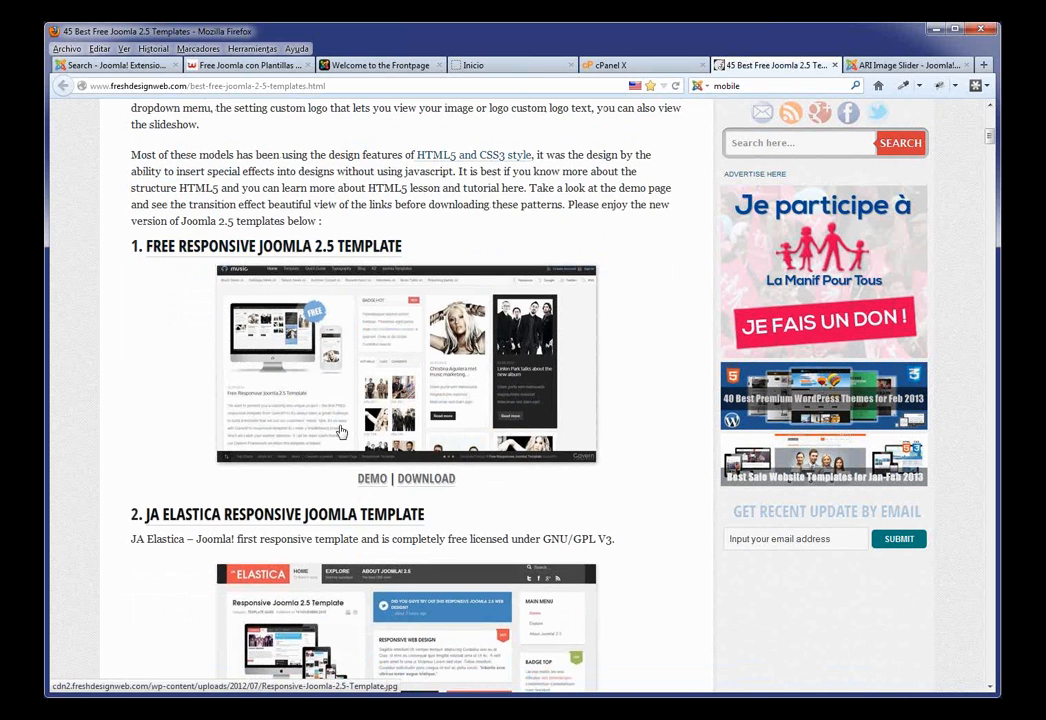
scroll(348, 380, "down", 3)
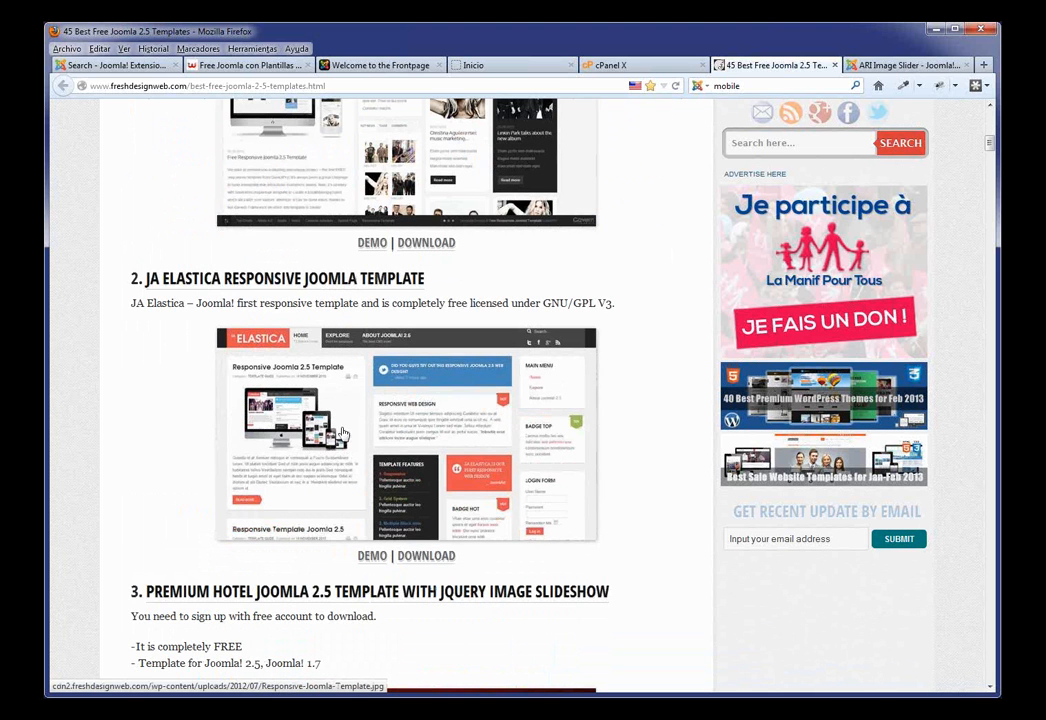
scroll(297, 268, "down", 2)
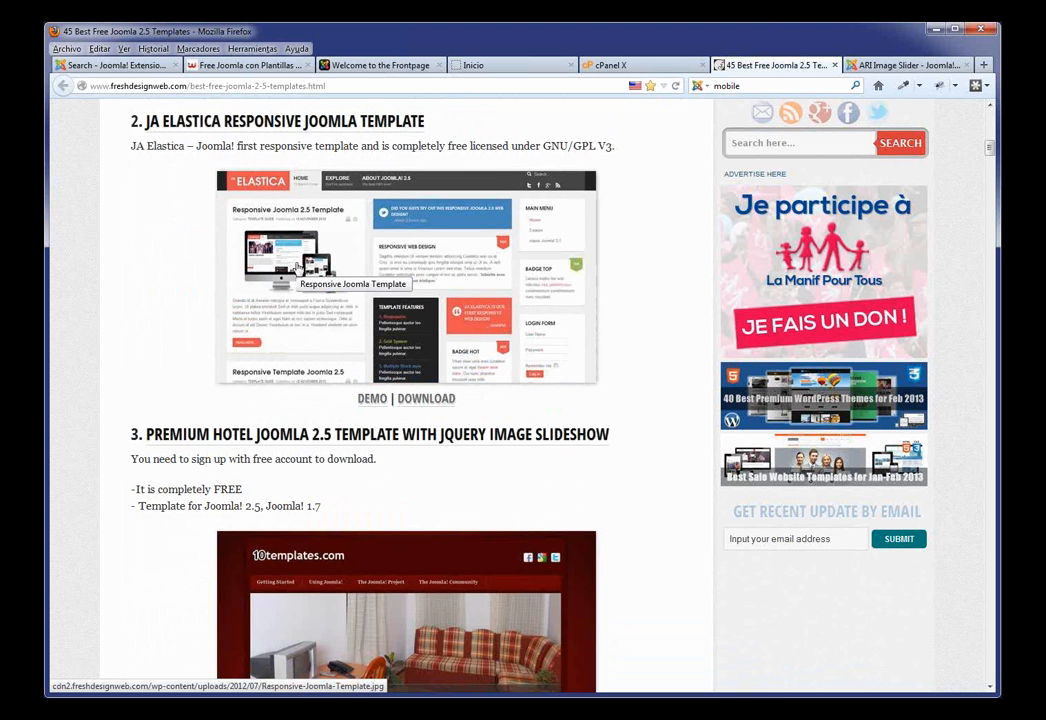
scroll(340, 290, "down", 1)
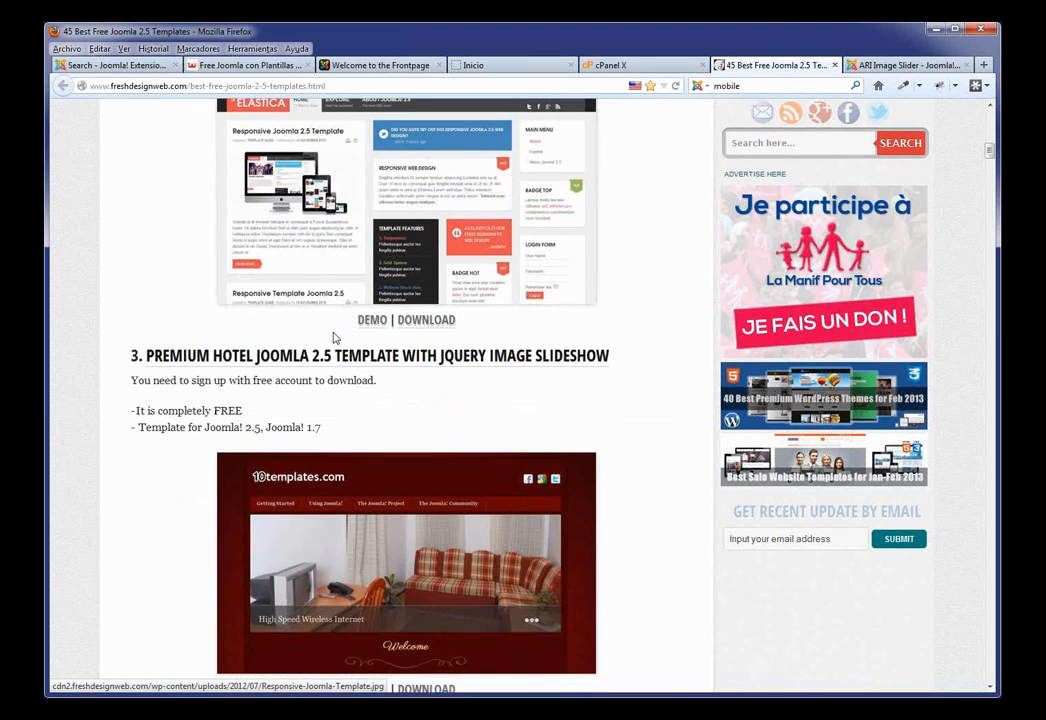
scroll(334, 338, "down", 6)
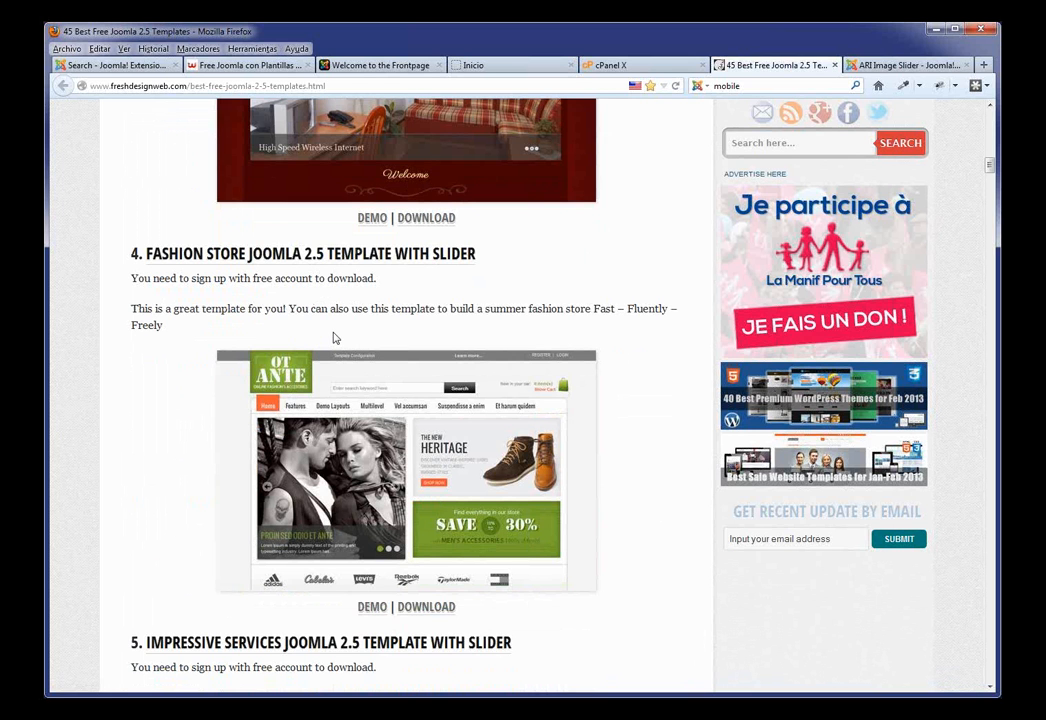
scroll(476, 346, "down", 4)
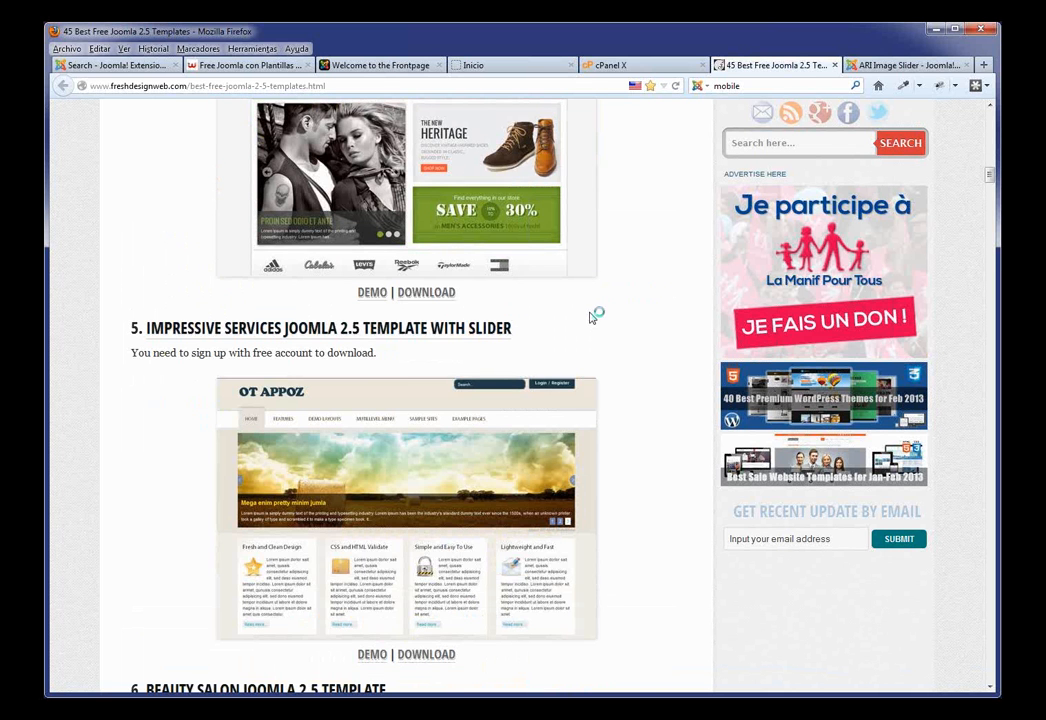
left_click(634, 68)
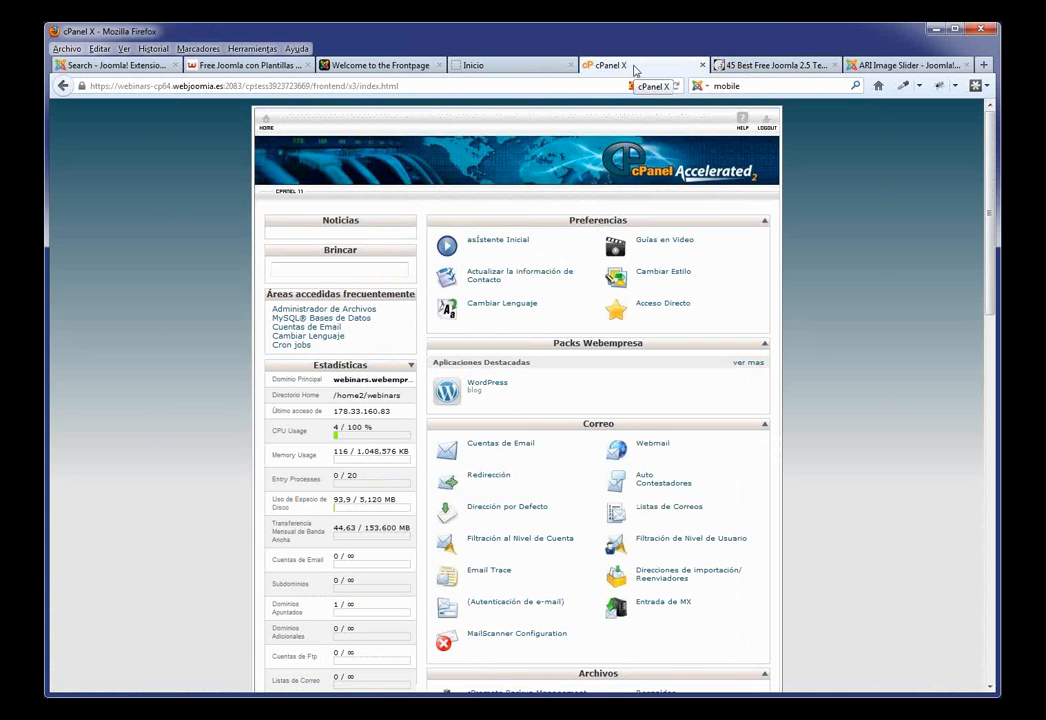
Step: Scroll to Software / Servicios and open Packs Webempresa in Installatron
scroll(836, 390, "down", 5)
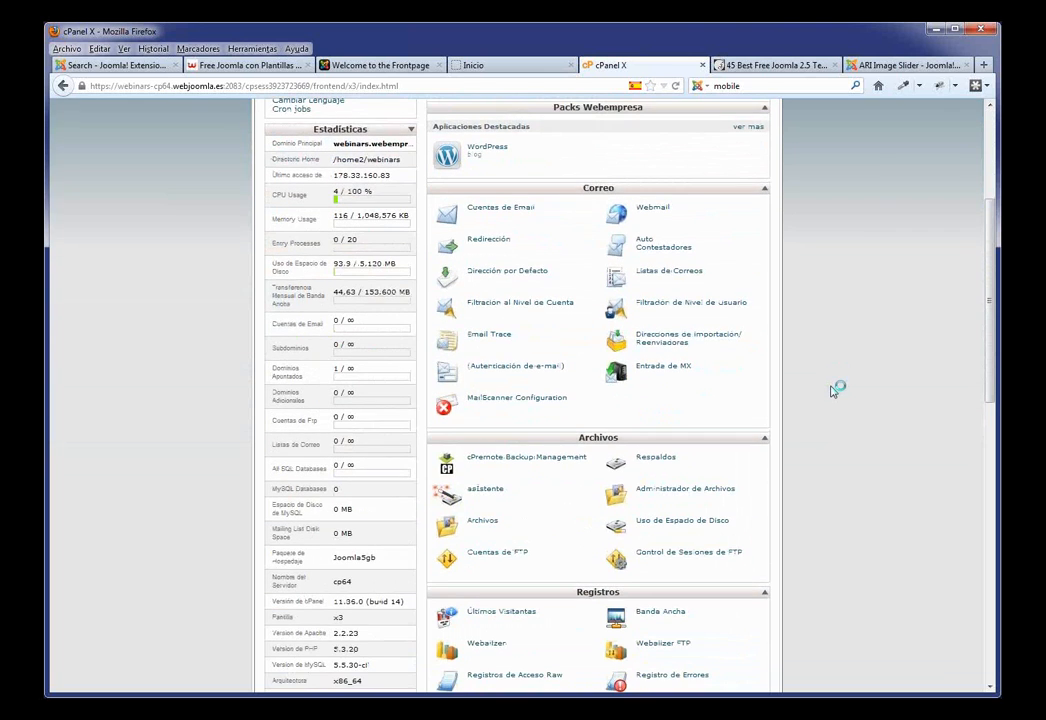
scroll(836, 390, "down", 8)
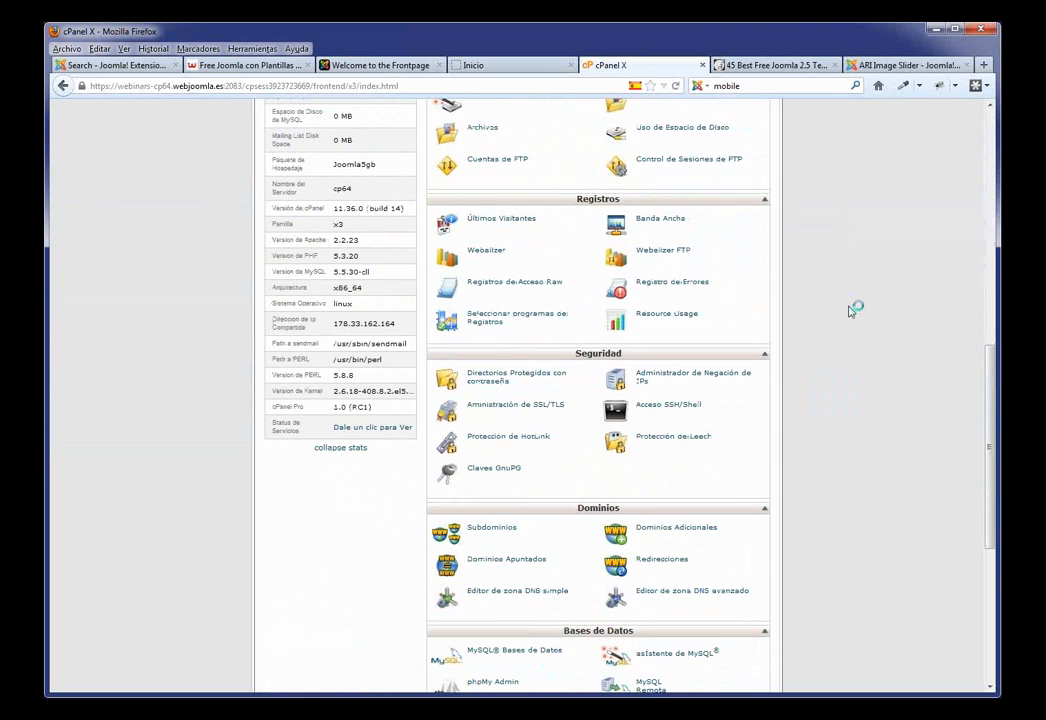
scroll(790, 347, "down", 2)
scroll(547, 485, "down", 2)
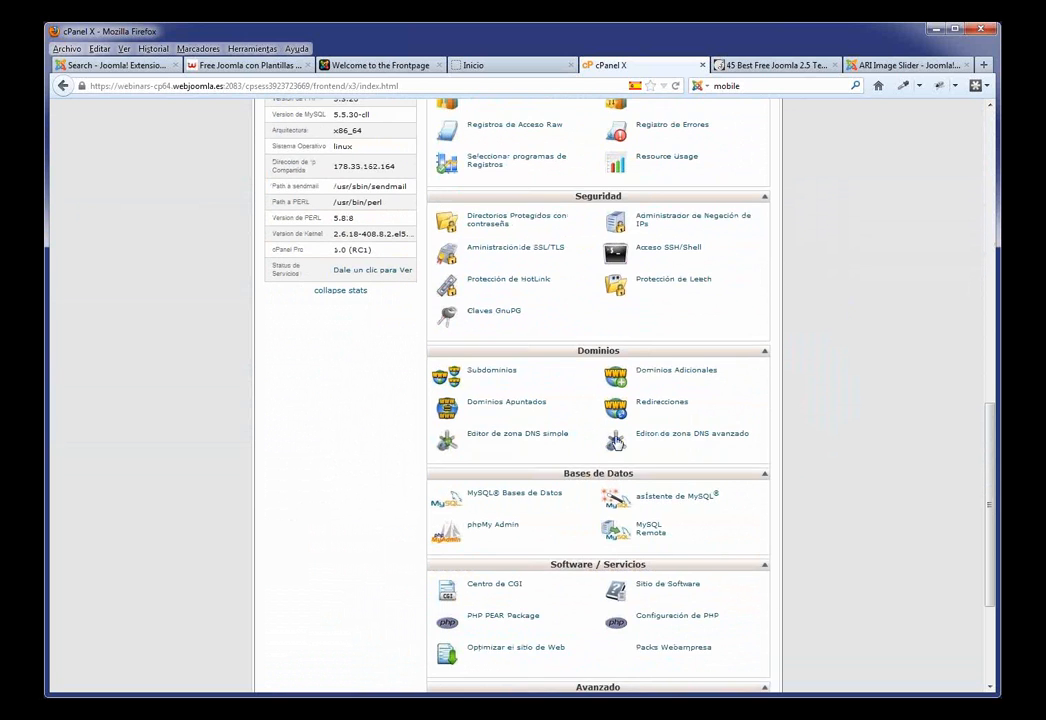
scroll(547, 485, "down", 2)
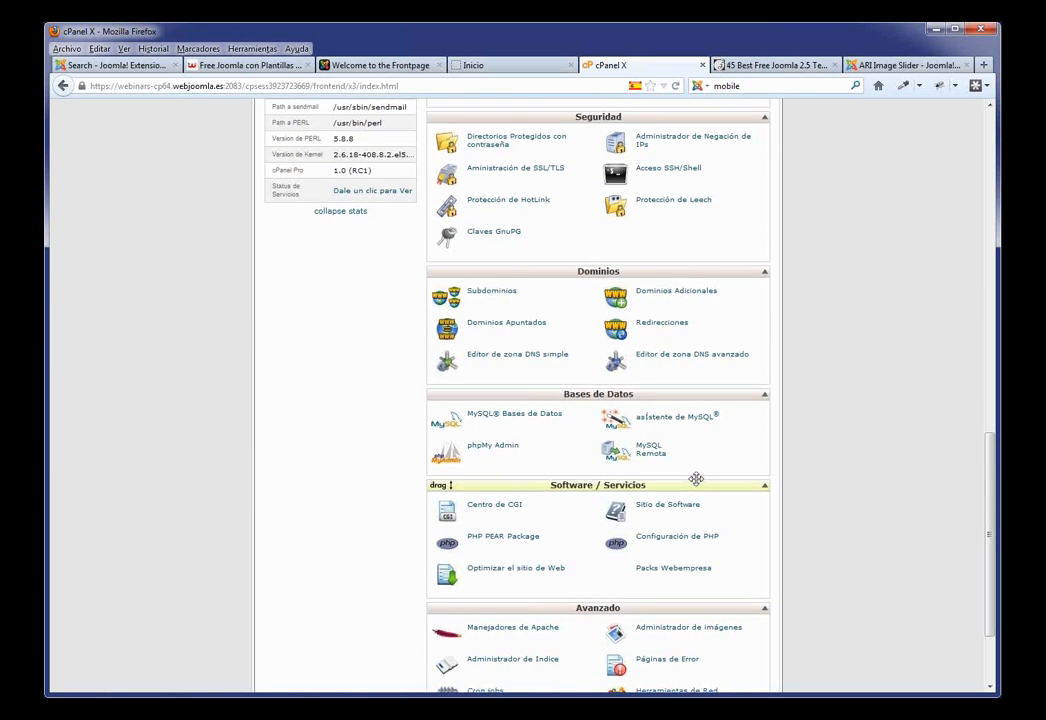
scroll(696, 479, "down", 3)
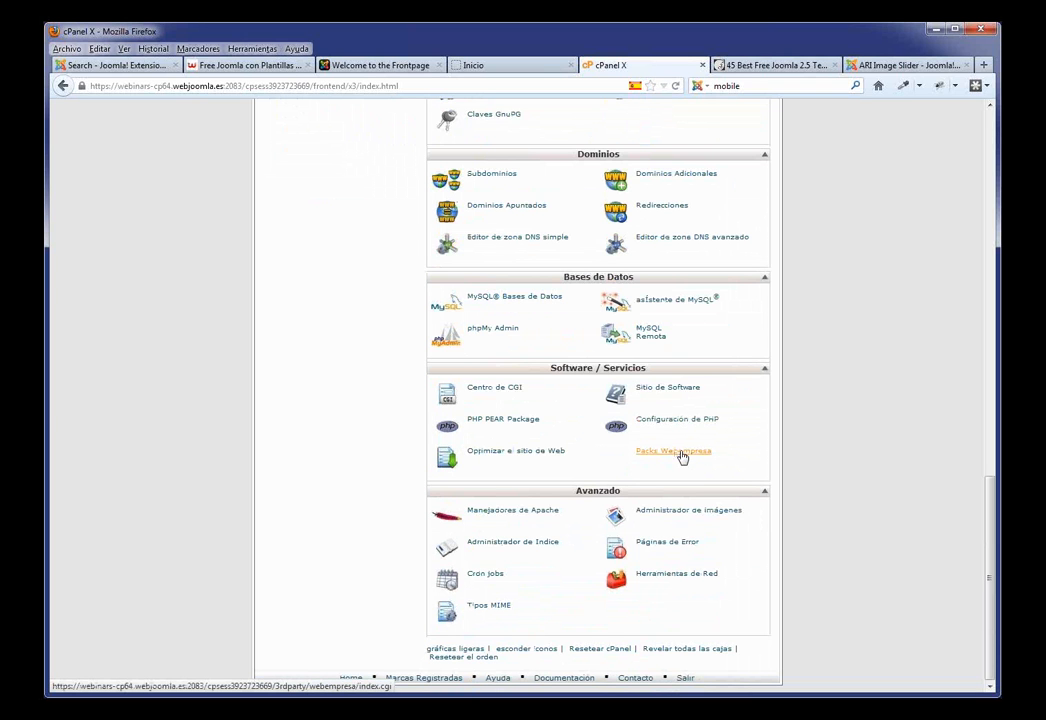
left_click(680, 455)
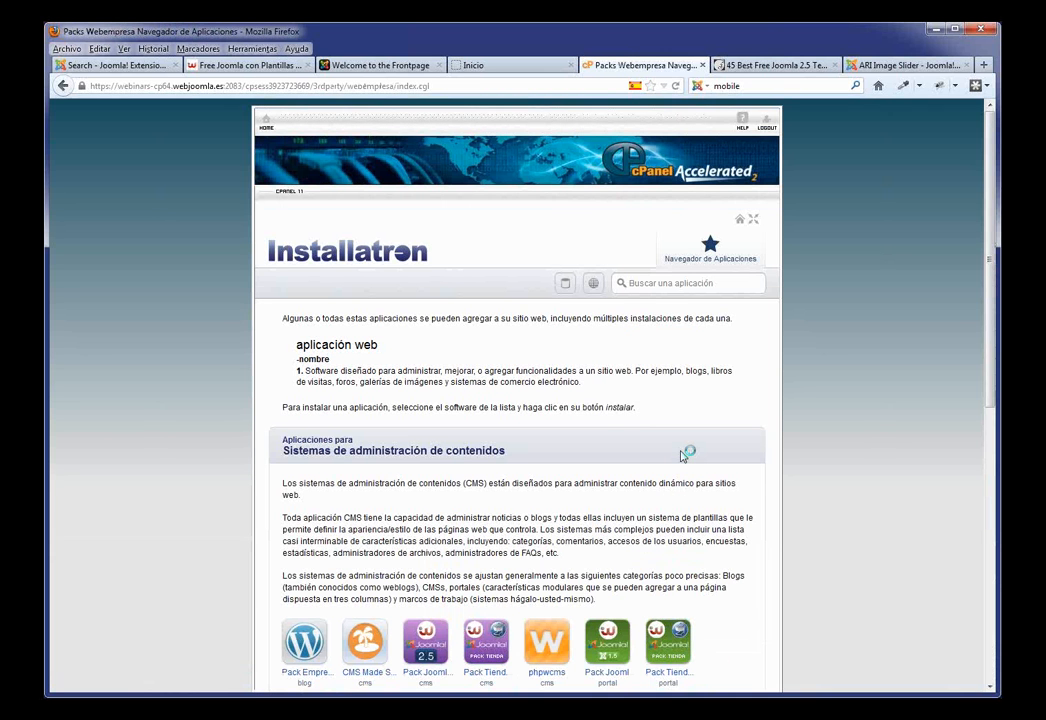
Step: Open Pack Joomla Webempresa 2.5's details and point out current version 2.5.9
scroll(640, 484, "down", 5)
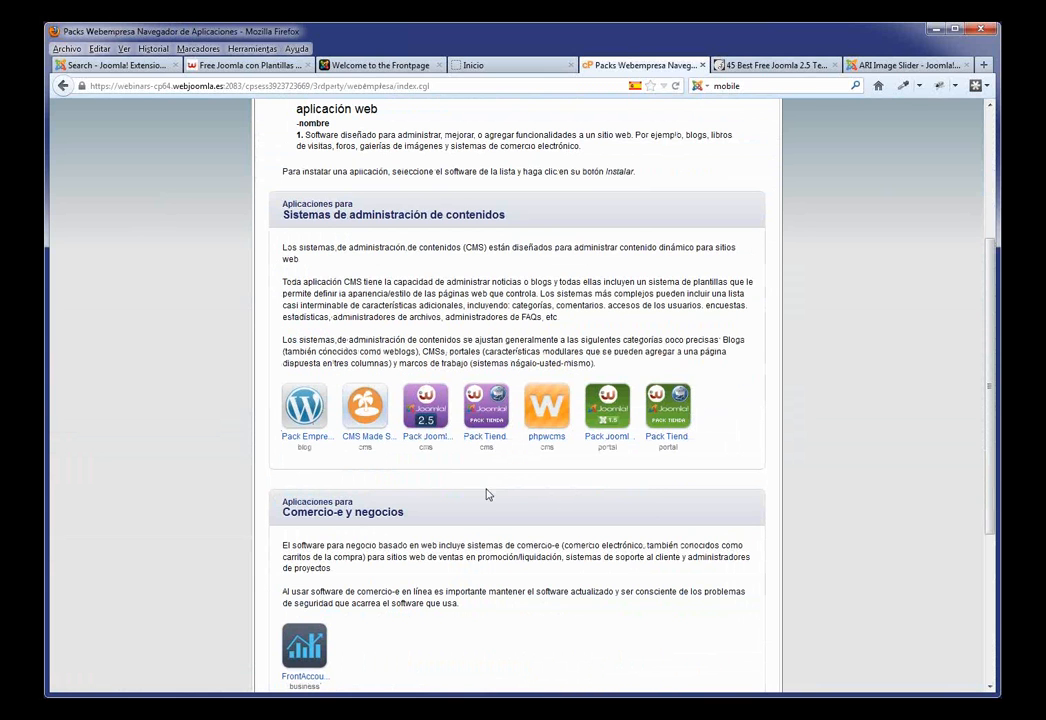
left_click(425, 412)
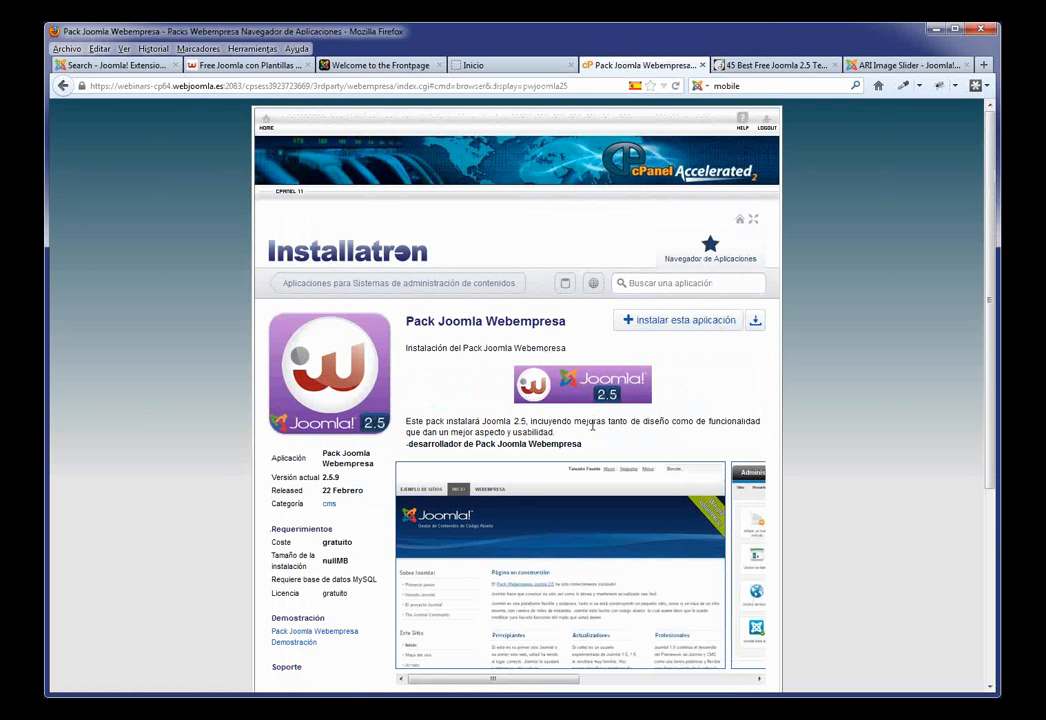
scroll(592, 425, "down", 2)
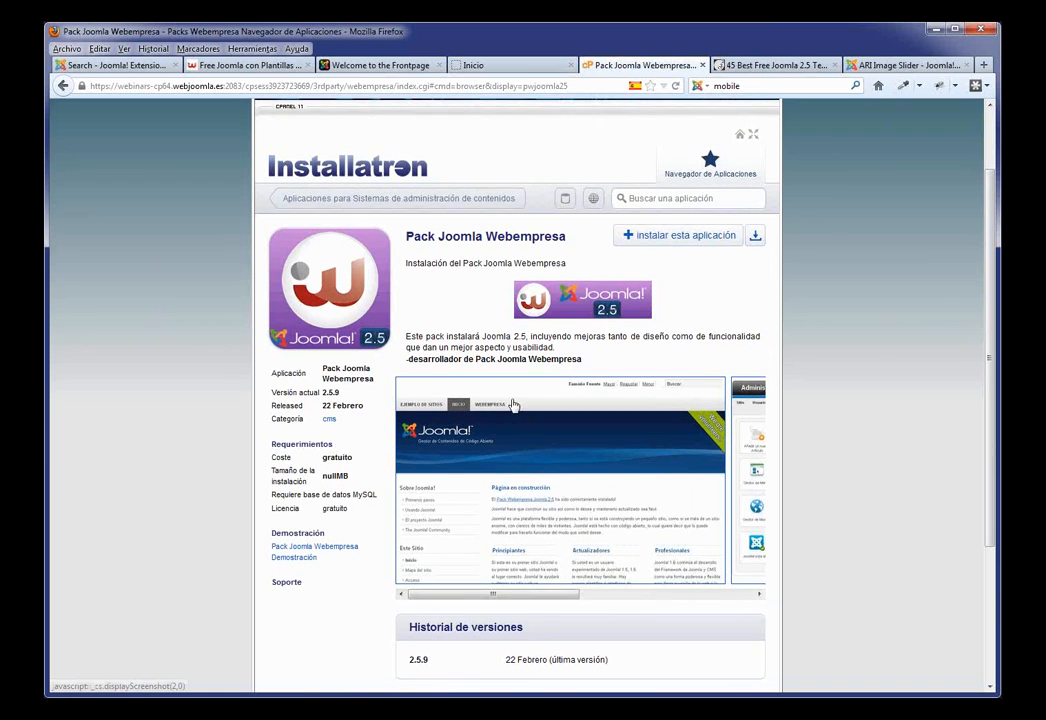
scroll(513, 404, "down", 2)
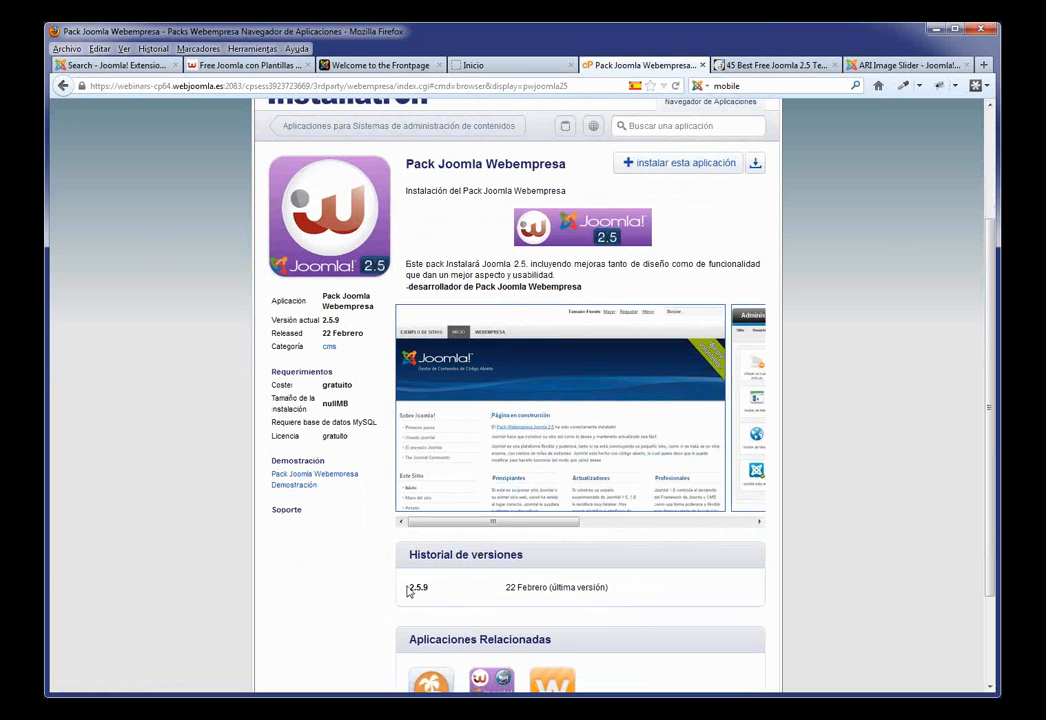
left_click_drag(407, 591, 478, 598)
left_click(472, 598)
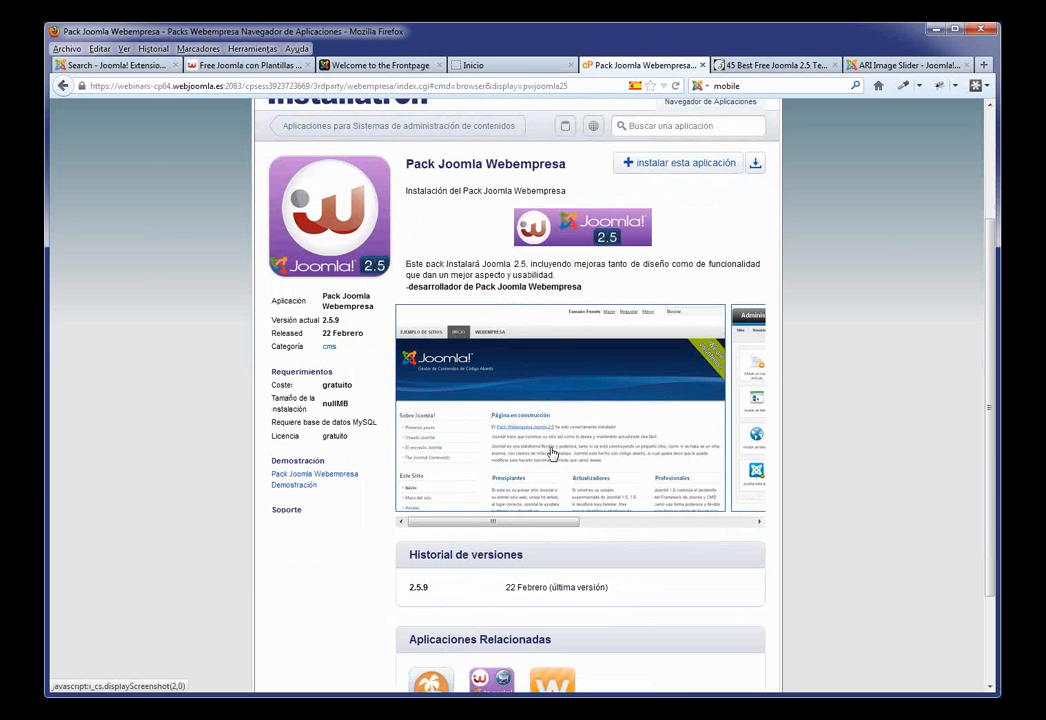
scroll(579, 324, "up", 2)
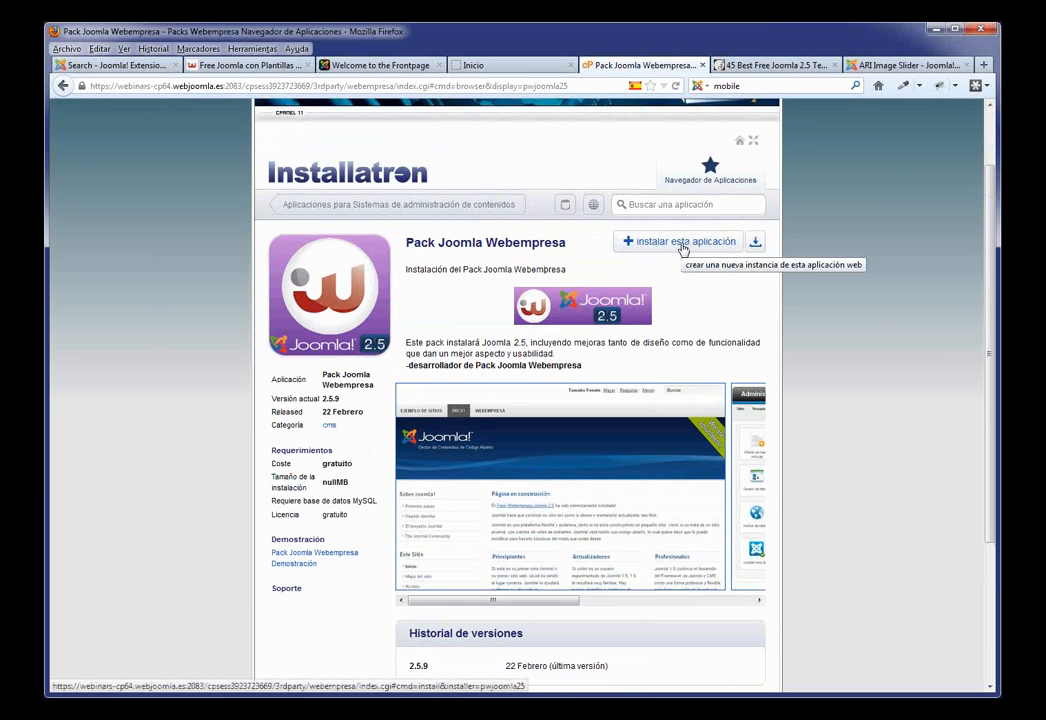
Step: Start a new Pack Joomla Webempresa installation and look over the install form
left_click(682, 243)
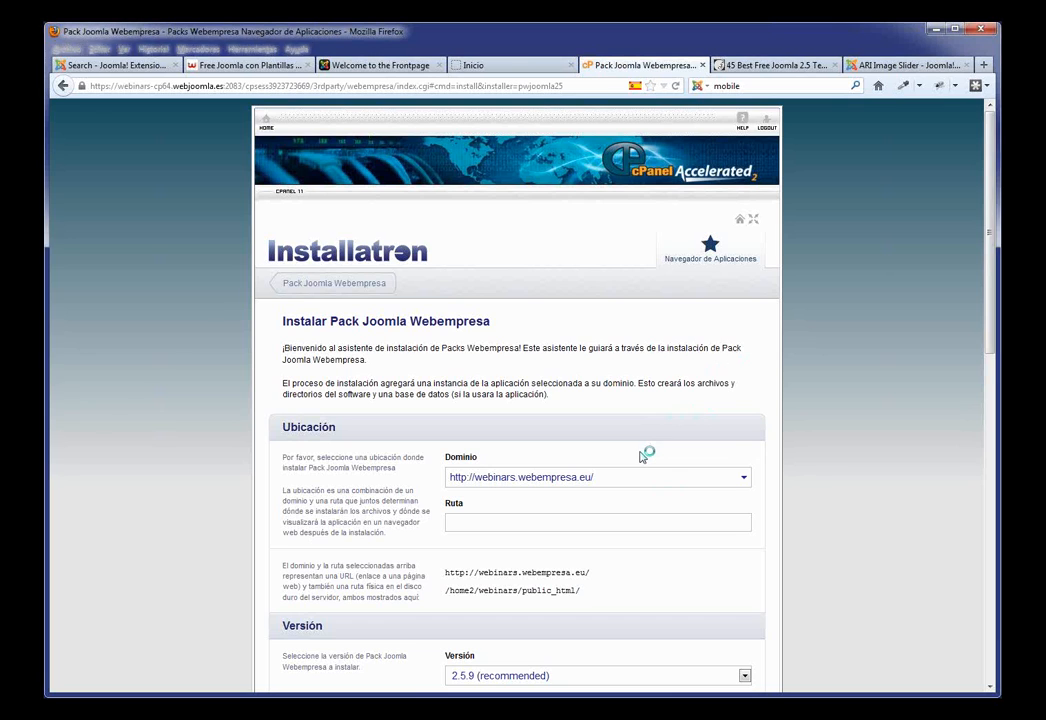
scroll(674, 446, "down", 1)
scroll(660, 420, "down", 5)
scroll(625, 318, "up", 3)
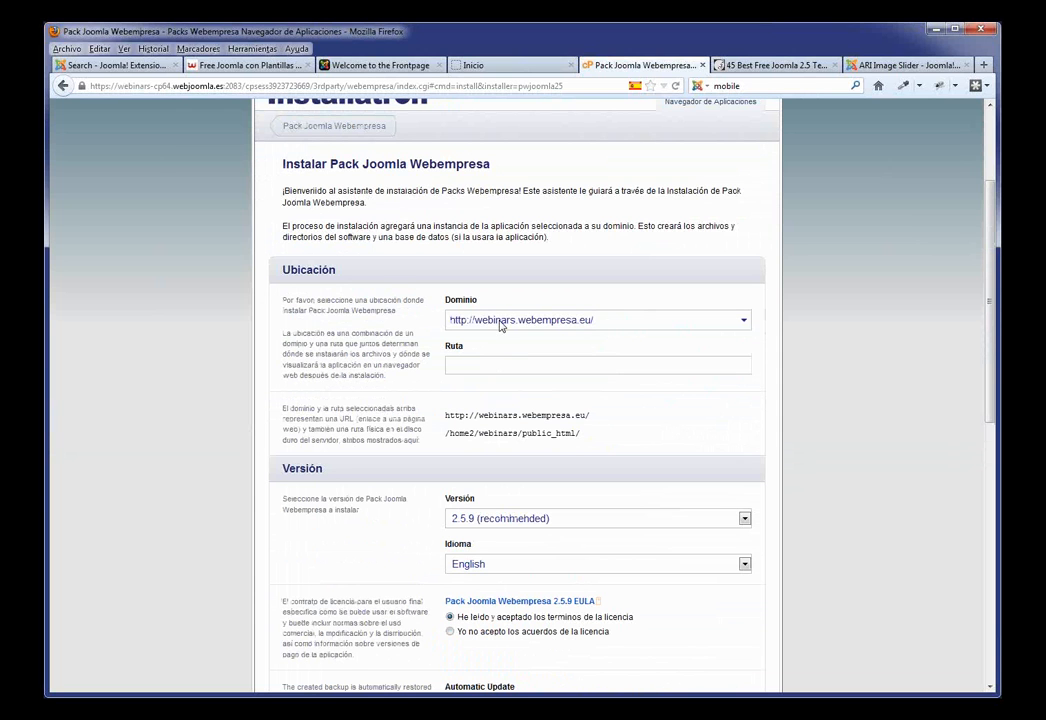
left_click(489, 370)
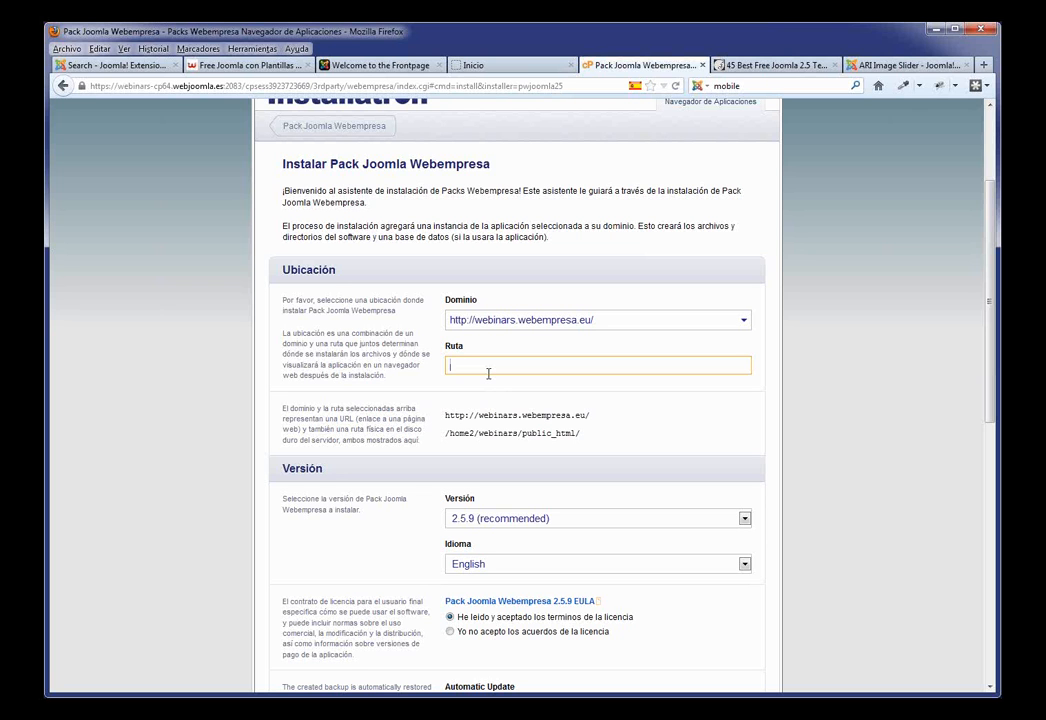
left_click_drag(592, 415, 445, 414)
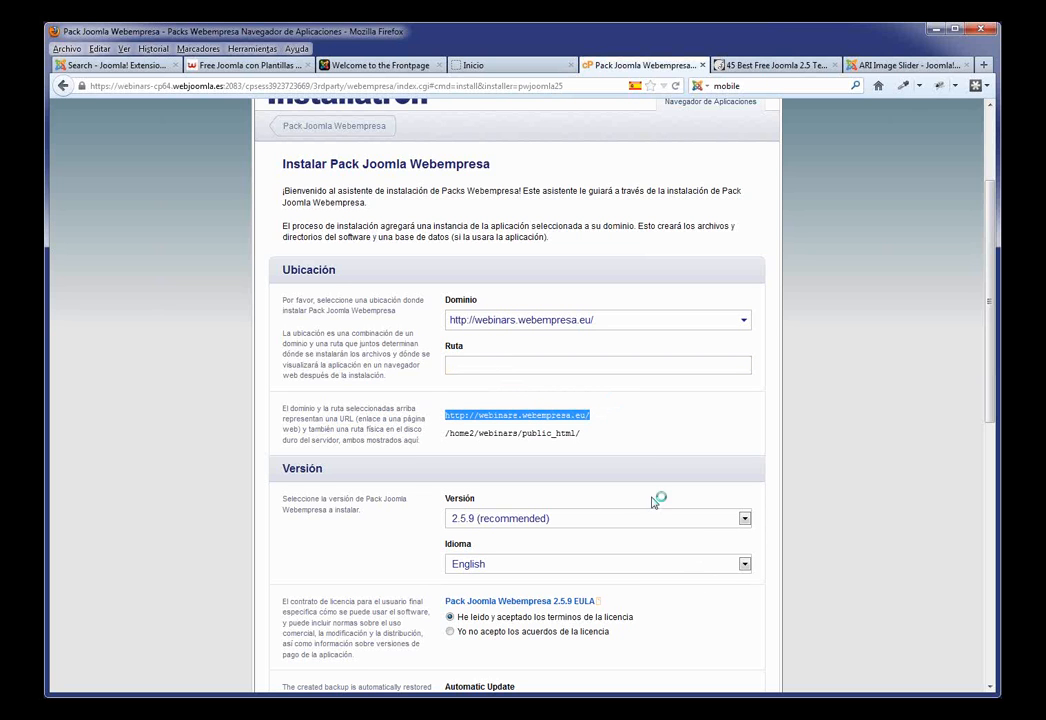
left_click(465, 363)
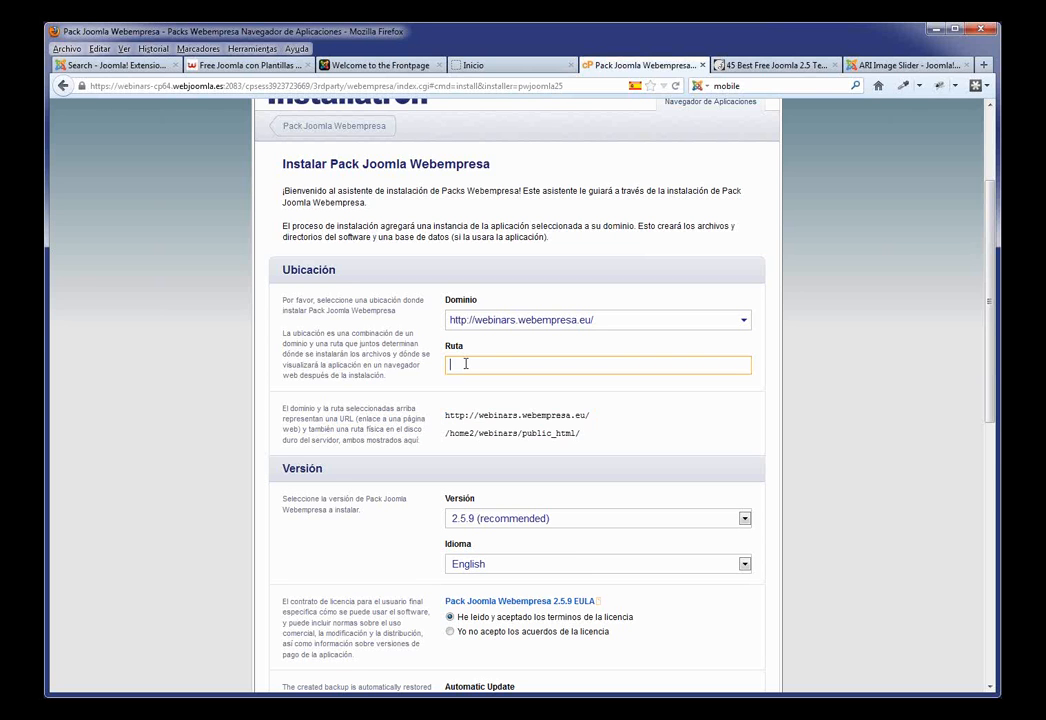
type("1")
left_click_drag(600, 415, 443, 420)
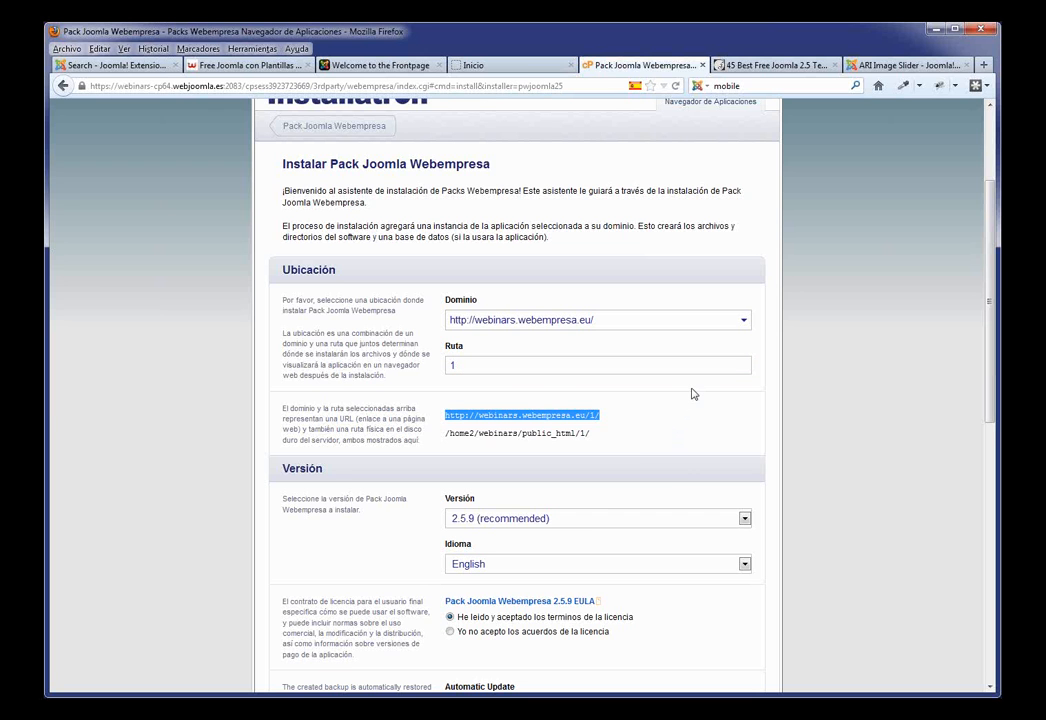
Step: Scroll to the admin account fields and append one extra character to the suggested admin password
scroll(698, 393, "down", 2)
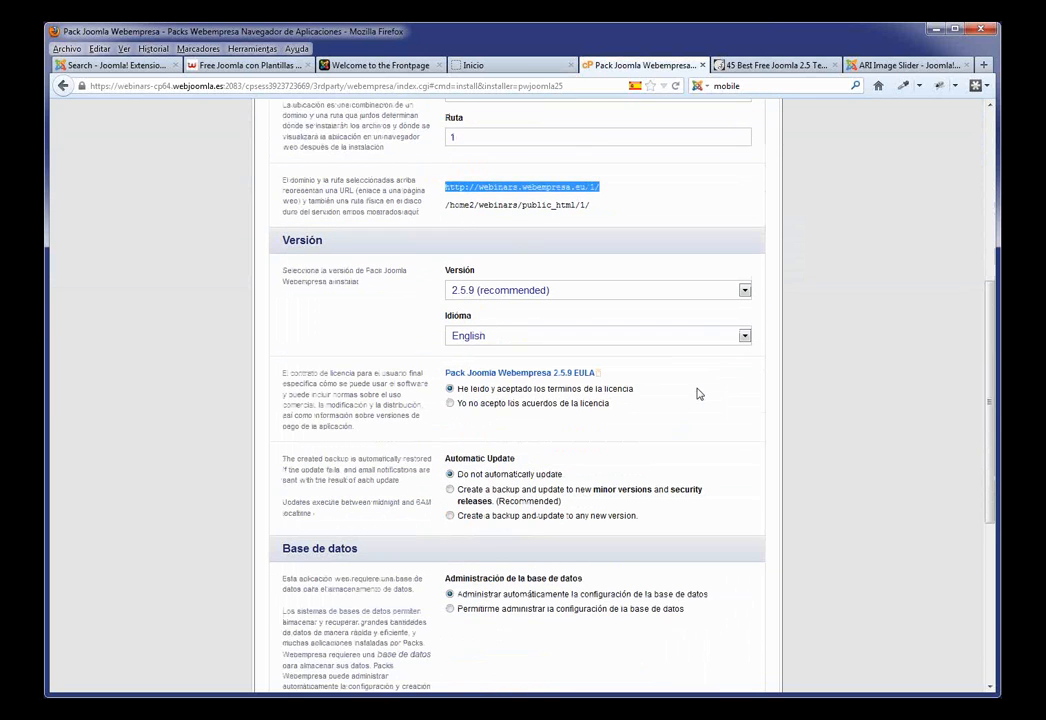
scroll(620, 374, "down", 1)
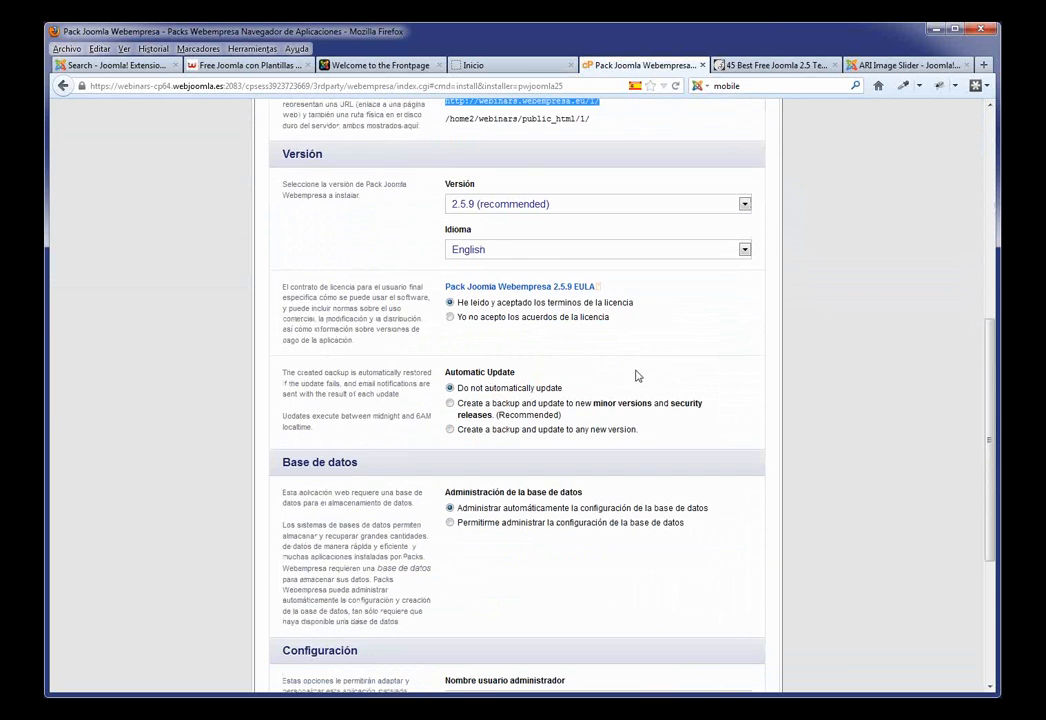
scroll(645, 376, "down", 3)
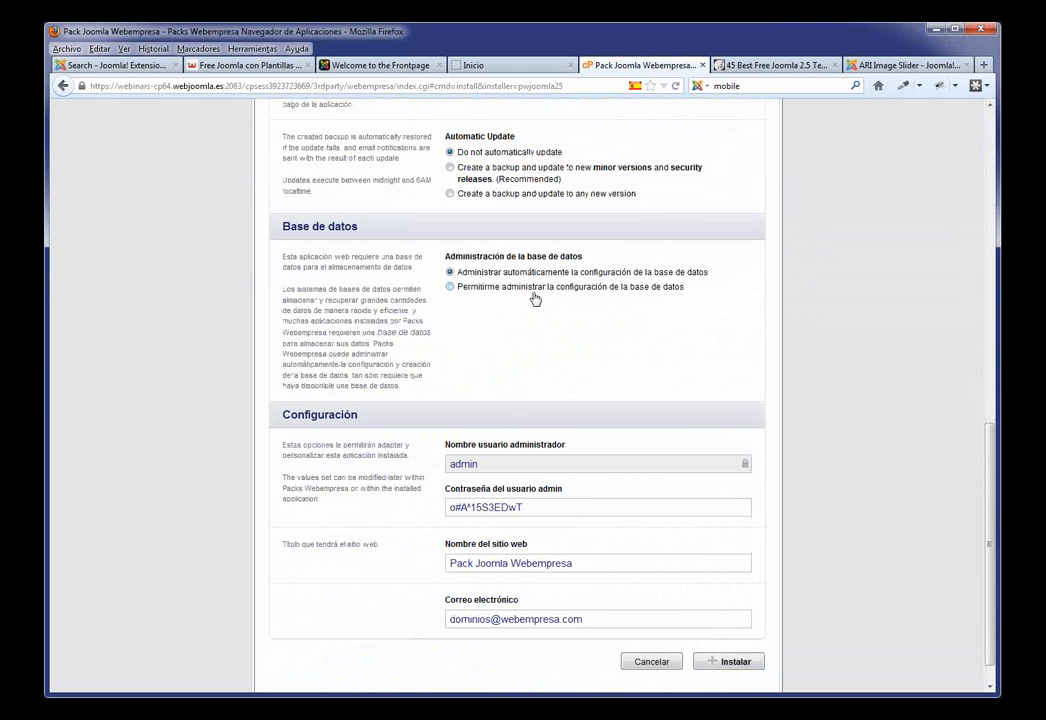
scroll(537, 302, "down", 1)
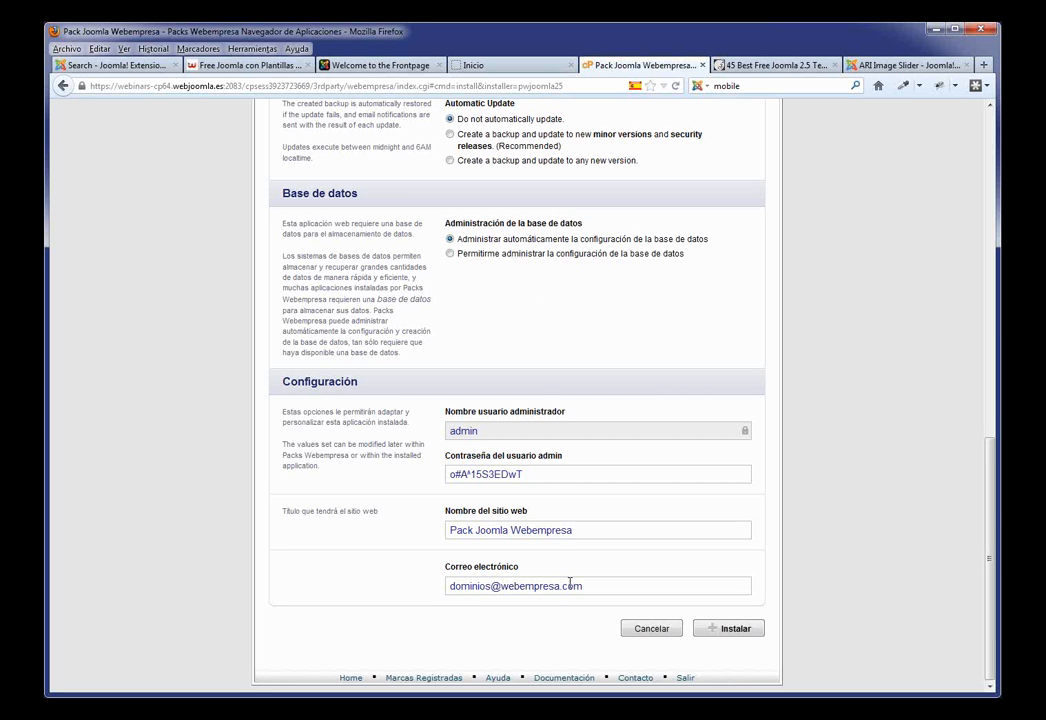
left_click(539, 476)
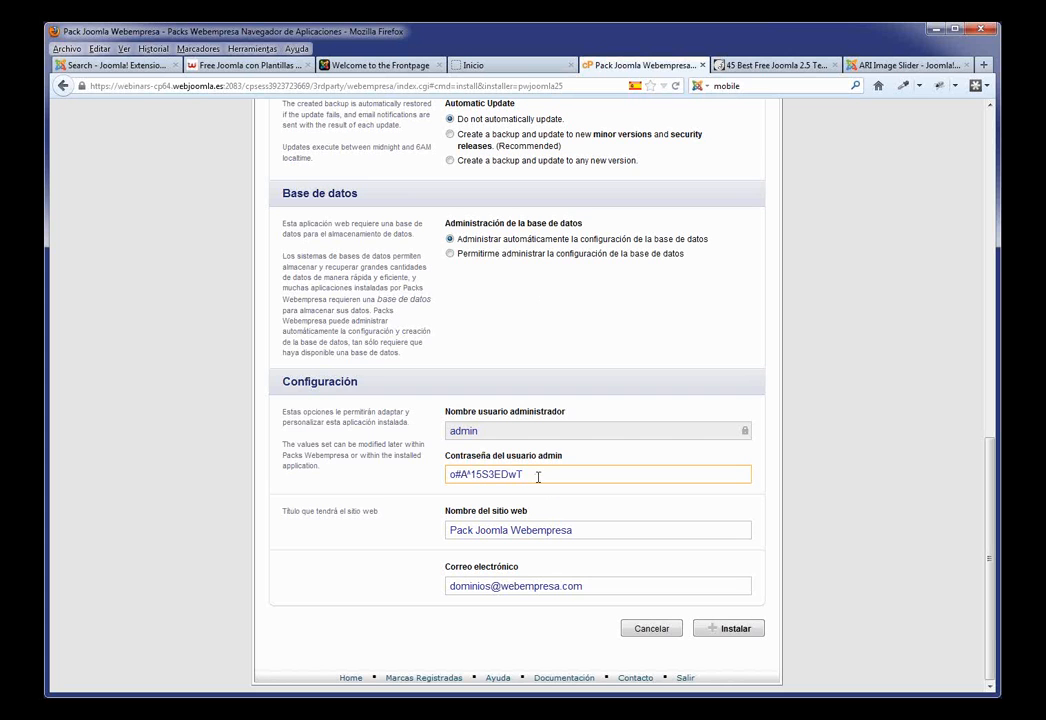
left_click_drag(539, 476, 410, 475)
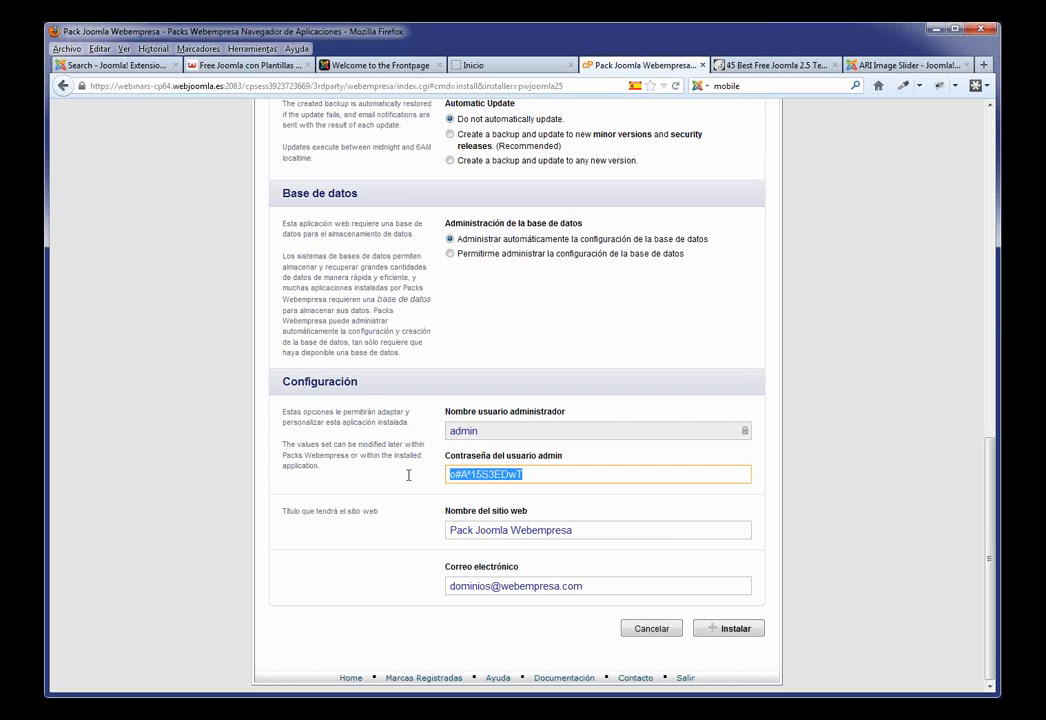
double_click(487, 431)
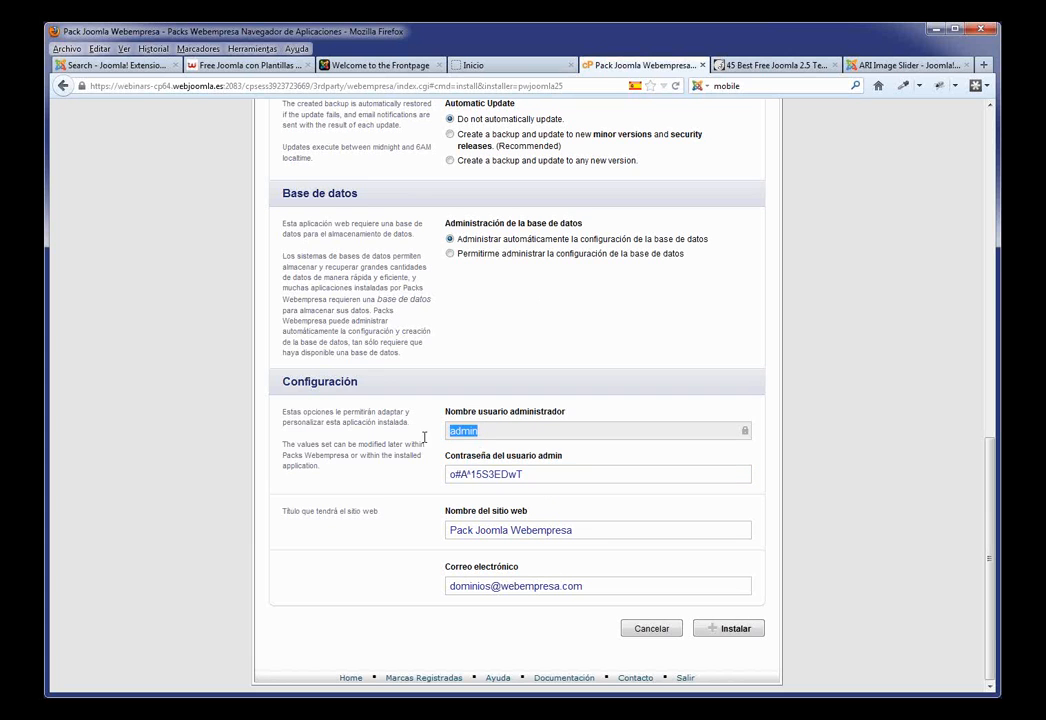
left_click_drag(564, 473, 437, 477)
left_click(547, 473)
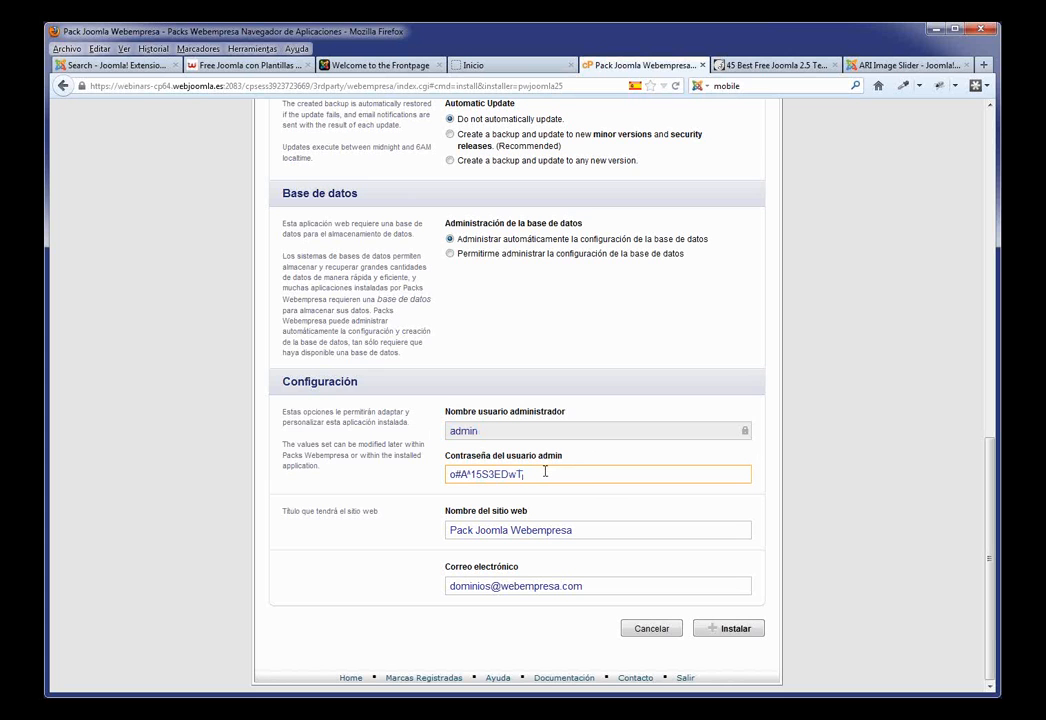
type("A")
Step: Install the Joomla pack, view the new site in a new tab, then back up the installation
left_click(724, 629)
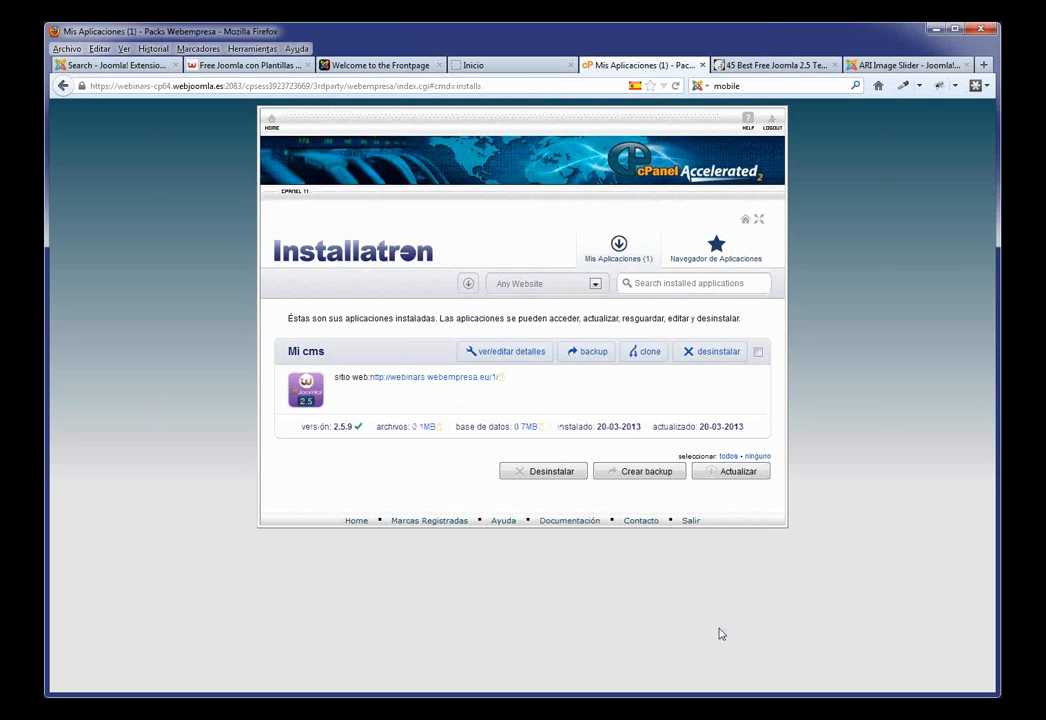
left_click(417, 381)
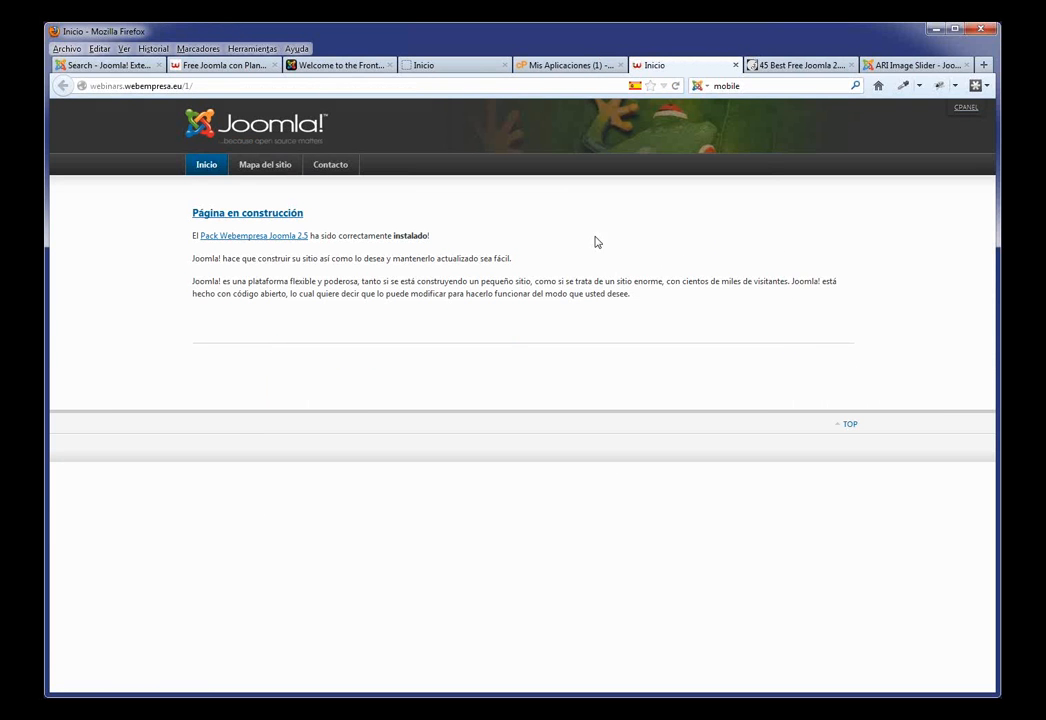
left_click(557, 68)
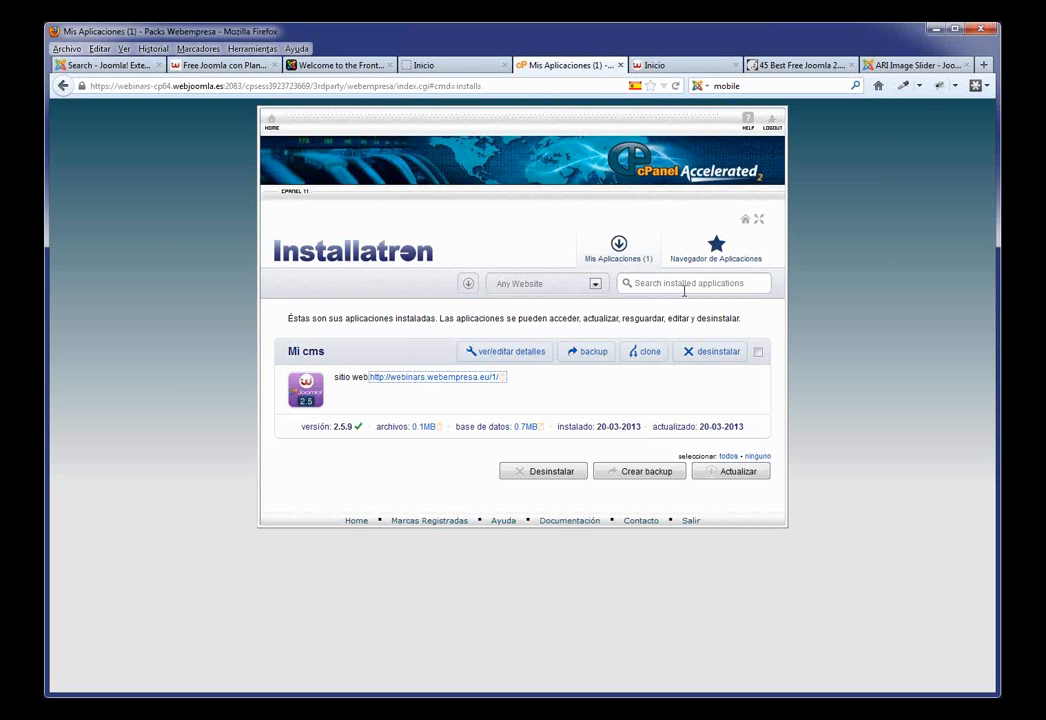
left_click(590, 355)
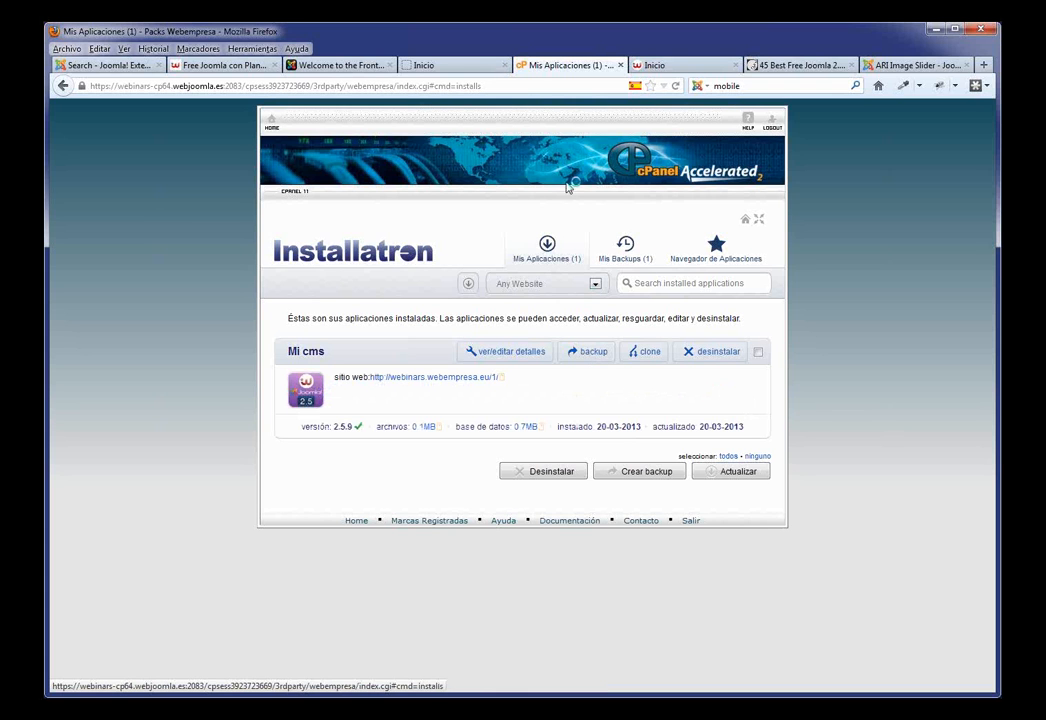
Step: Open the Mi cms installation details and select the admin password
left_click(510, 352)
scroll(542, 470, "down", 4)
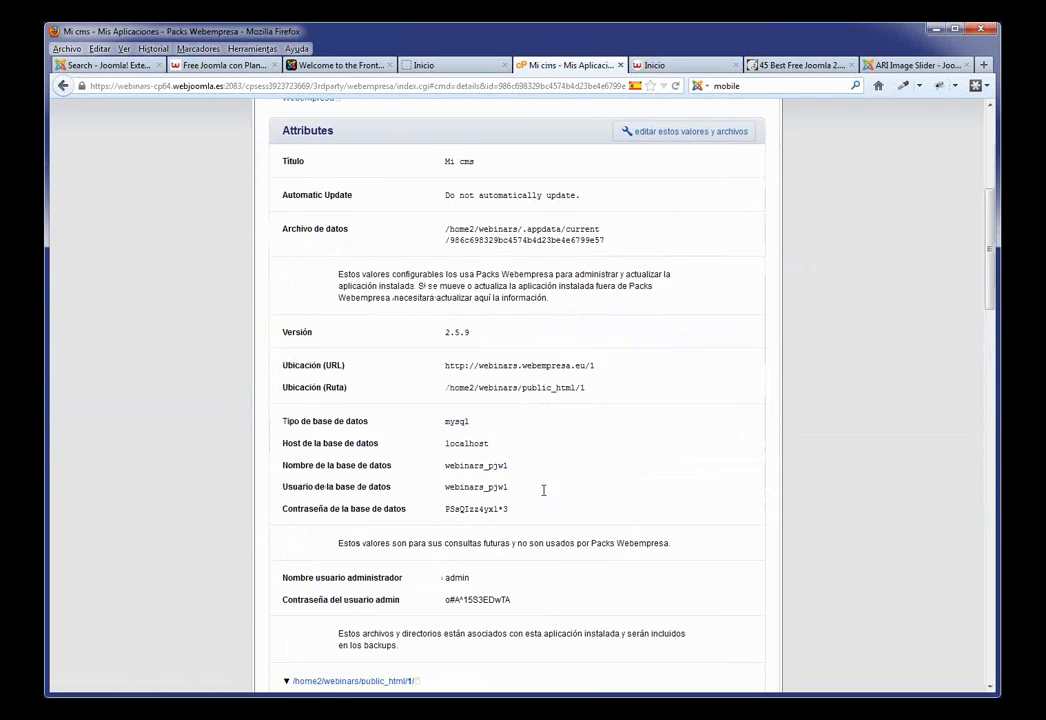
scroll(543, 490, "down", 2)
left_click_drag(515, 478, 448, 486)
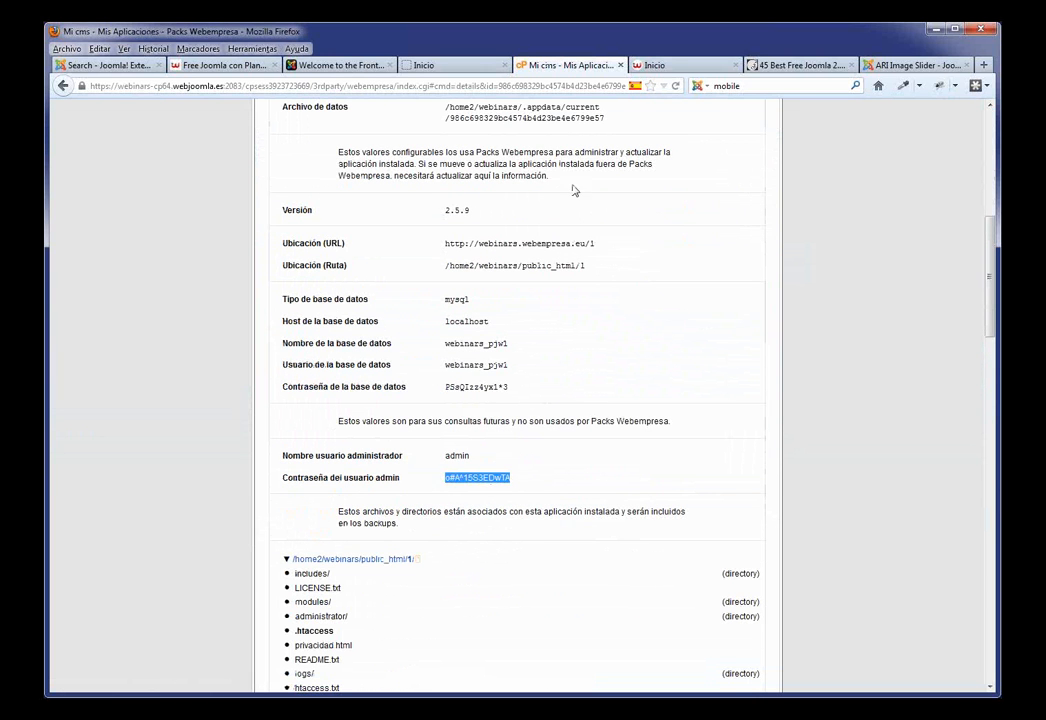
scroll(576, 190, "up", 6)
Step: Close the demo Inicio tab and add 'admin' after the new site's address
left_click(463, 66)
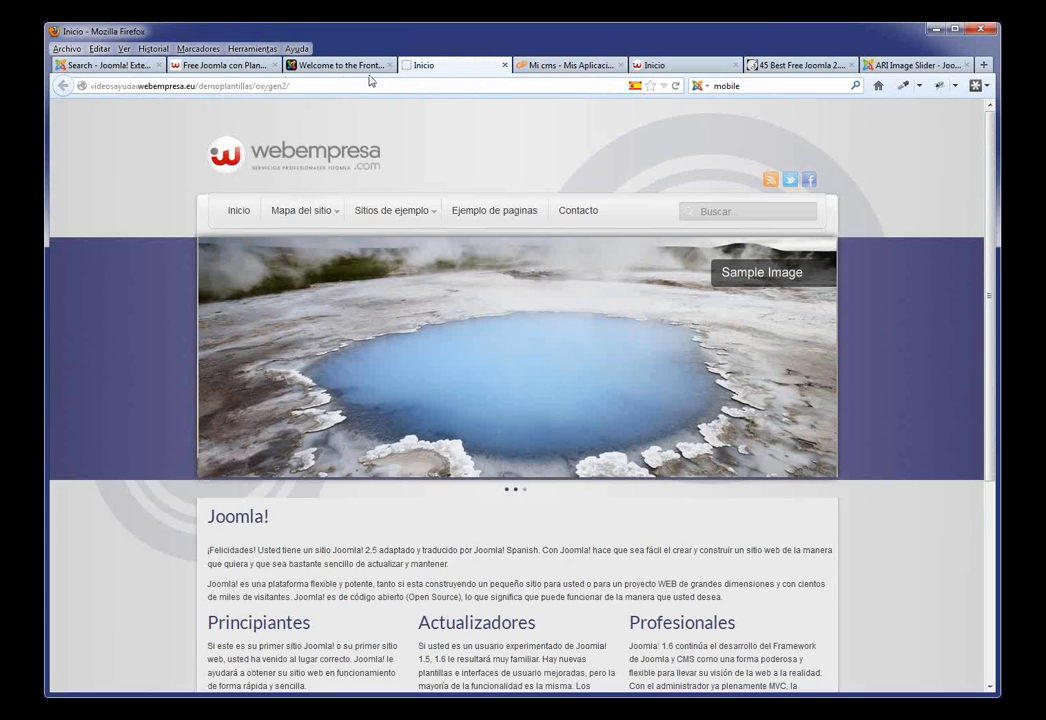
left_click(504, 65)
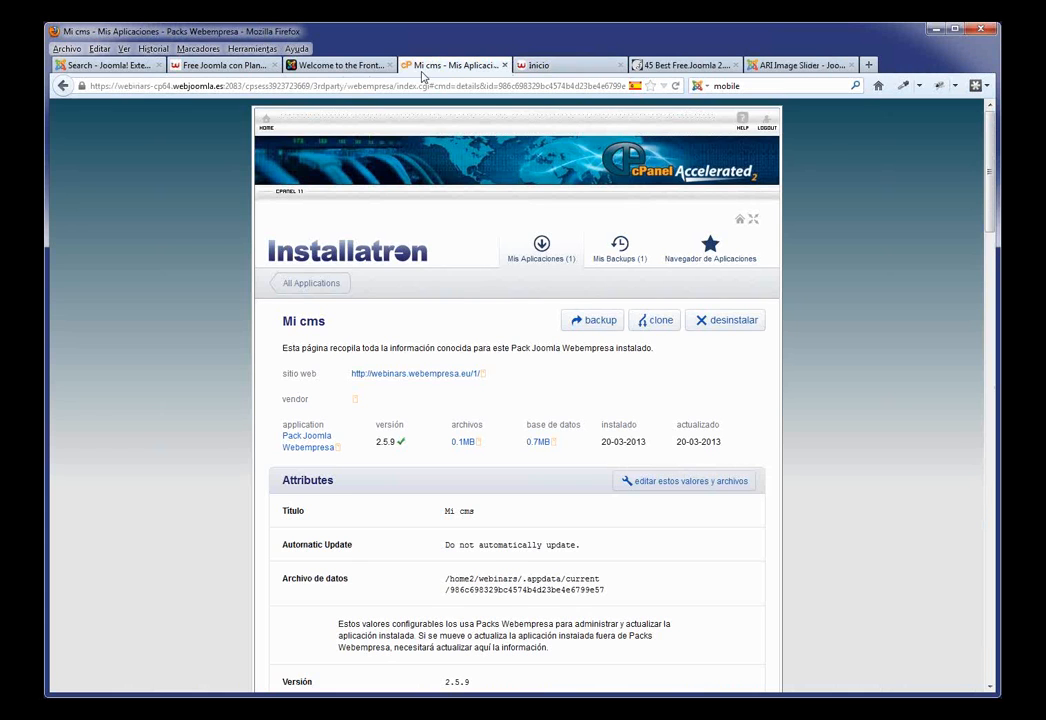
left_click(522, 66)
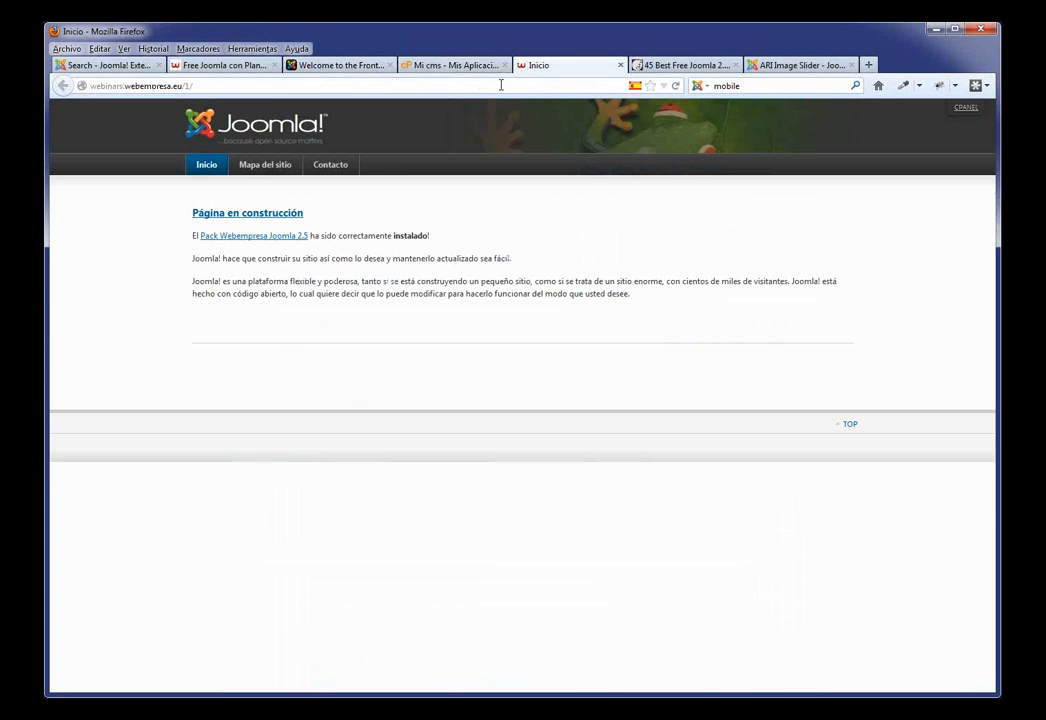
left_click(210, 86)
left_click(212, 87)
type("admin")
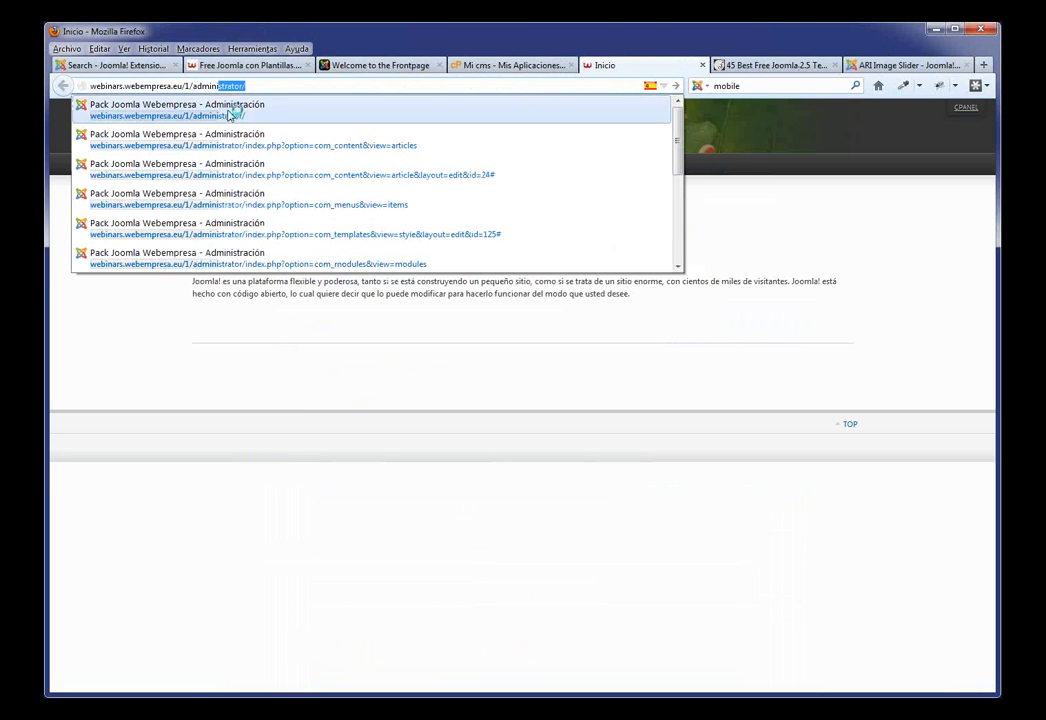
Step: Log in at the /administrator/ page as admin with the saved username and the password
left_click(230, 110)
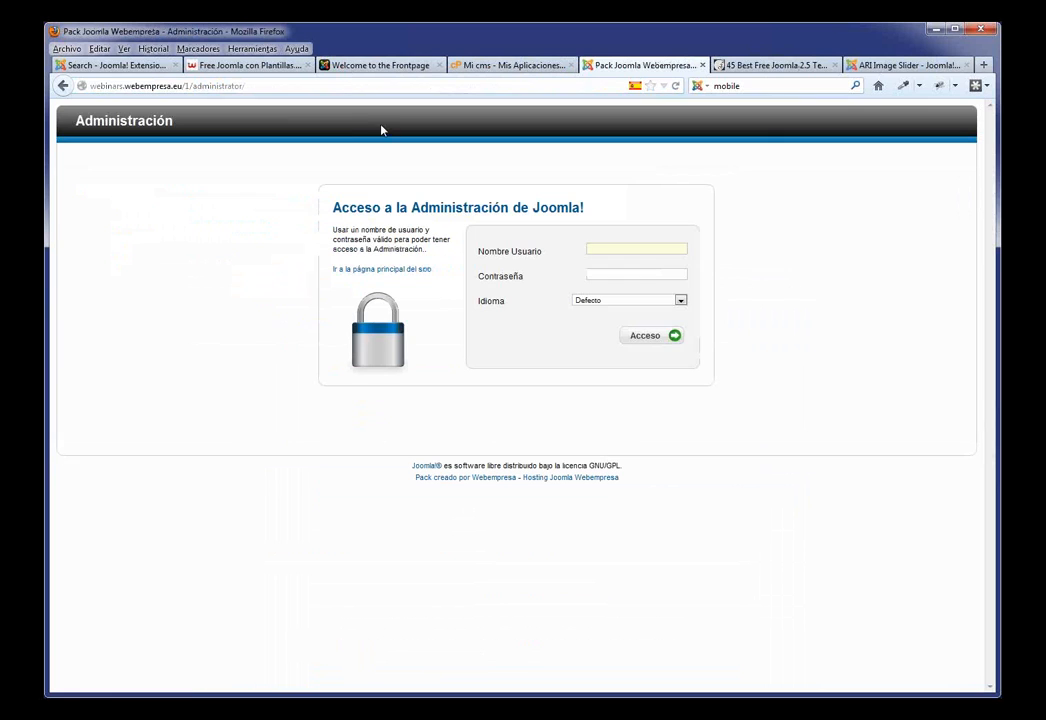
left_click(620, 249)
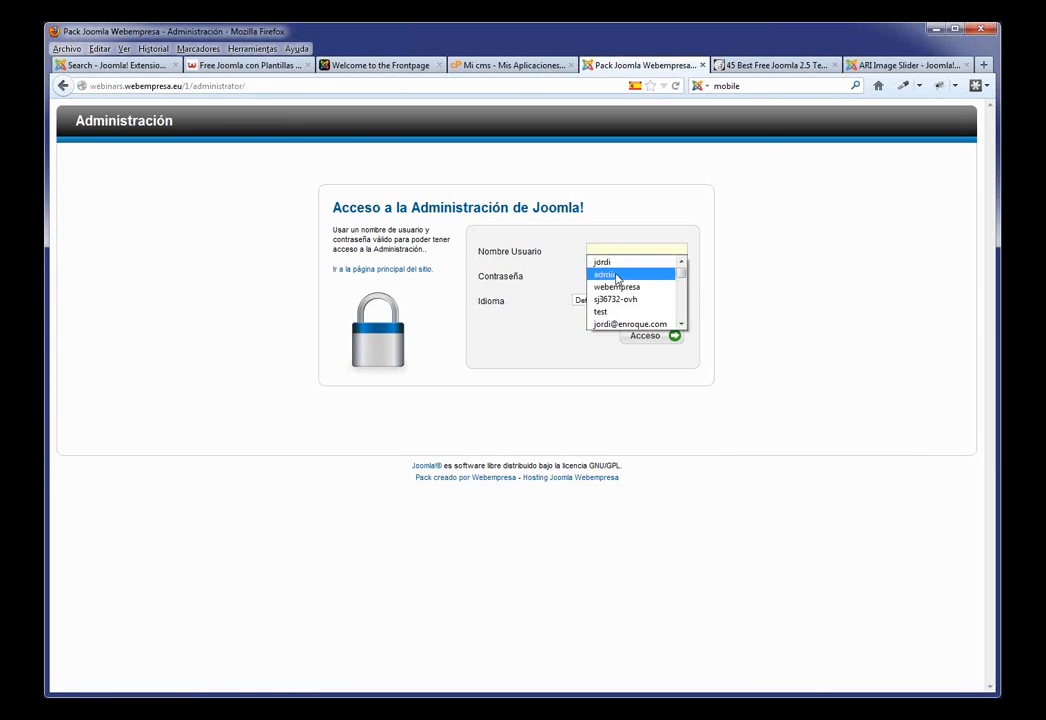
left_click(617, 274)
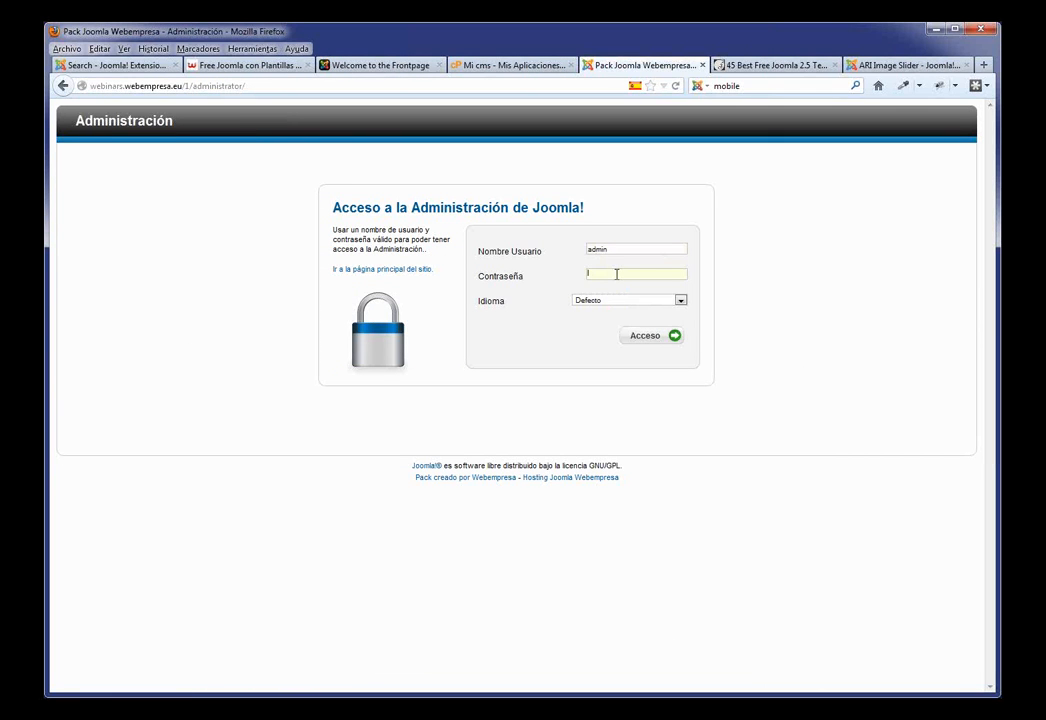
type("*************")
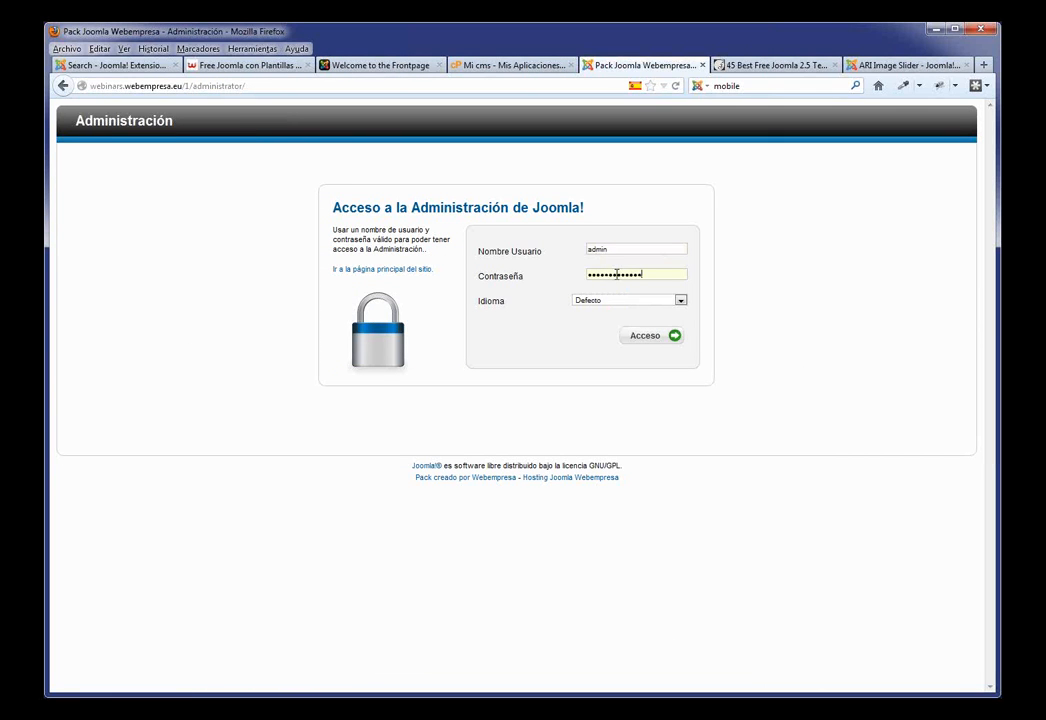
left_click(650, 337)
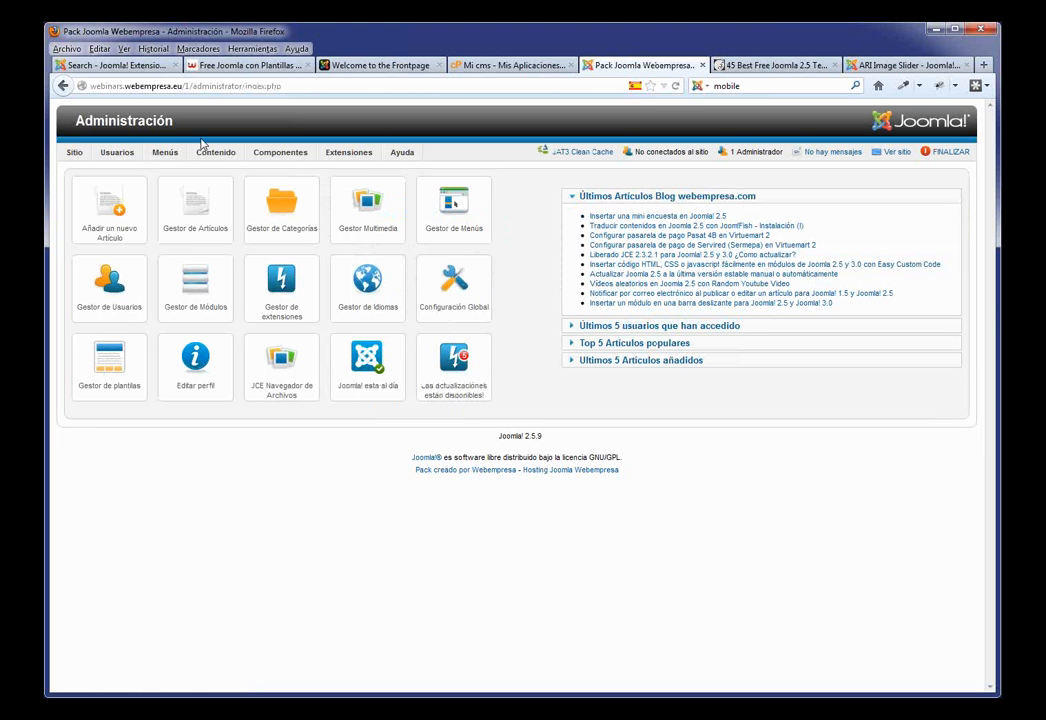
Step: Open the Super Usuario account from the User Manager
mouse_move(116, 158)
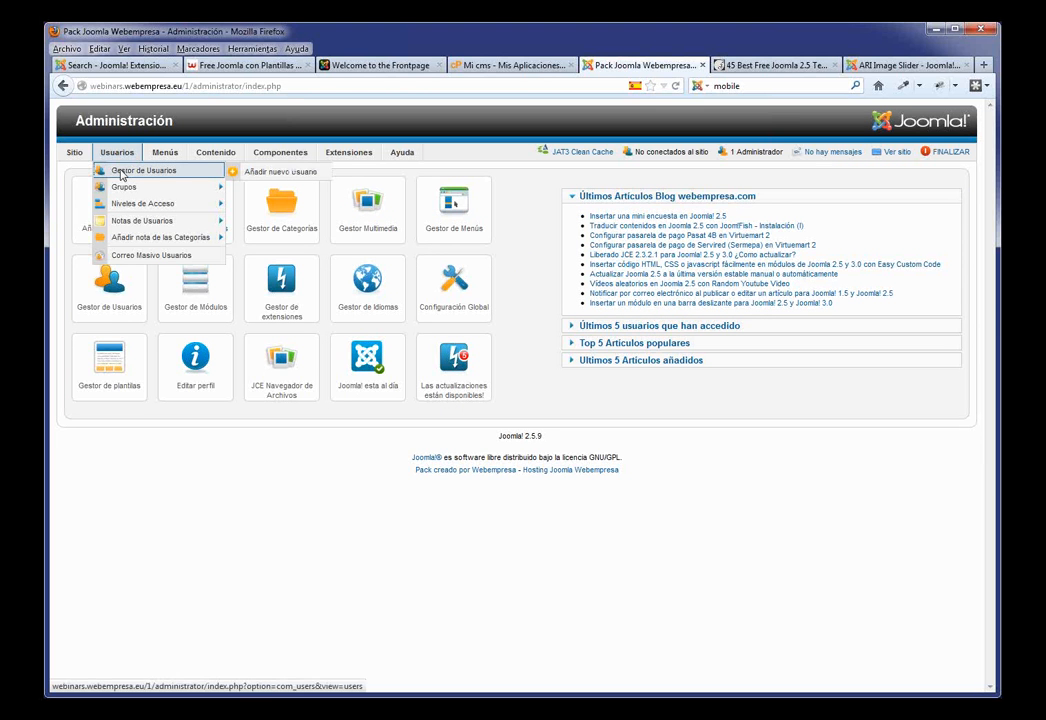
left_click(121, 172)
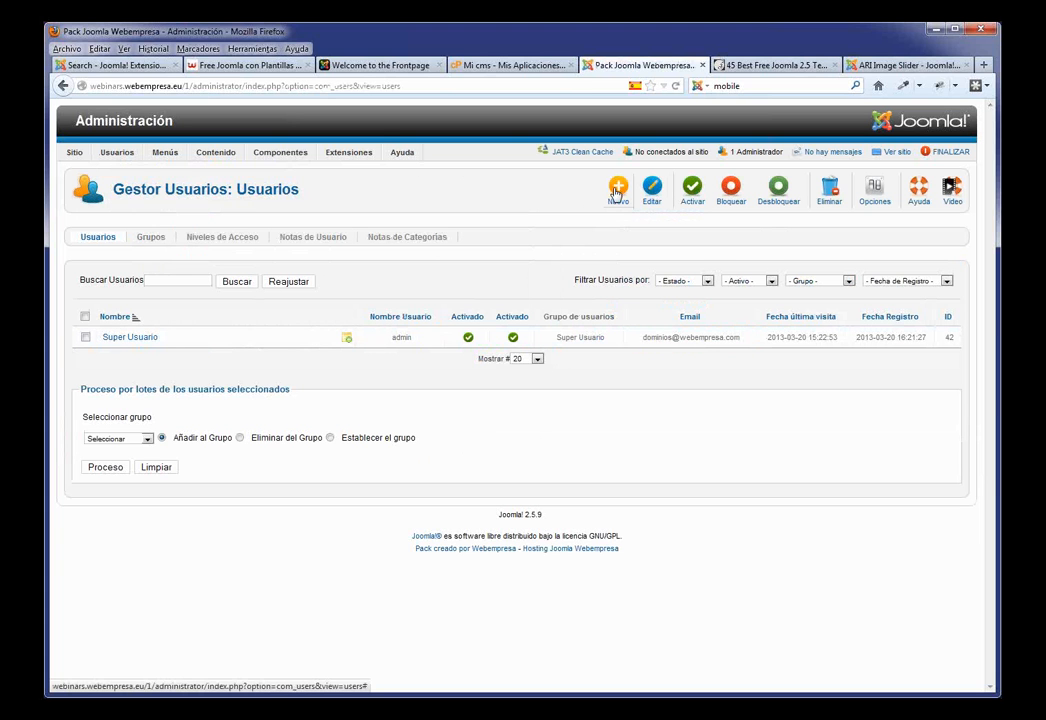
left_click(133, 338)
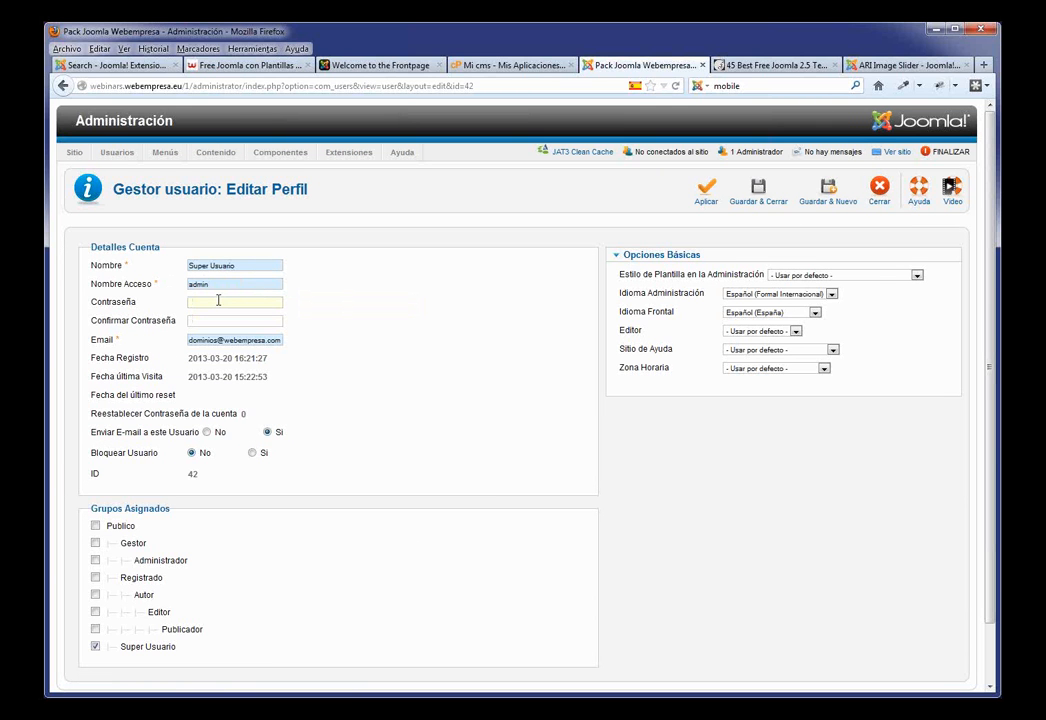
Step: Enter and confirm a new password, save and close, and log out with FINALIZAR
type("**********")
left_click(196, 322)
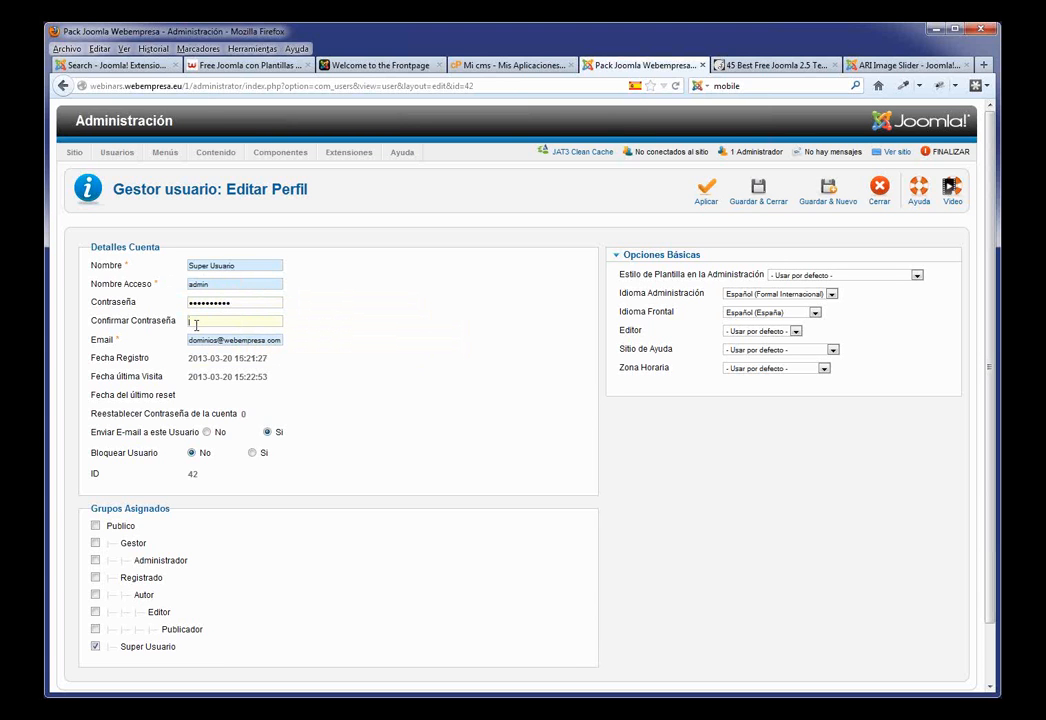
type("*")
type("***")
left_click(758, 190)
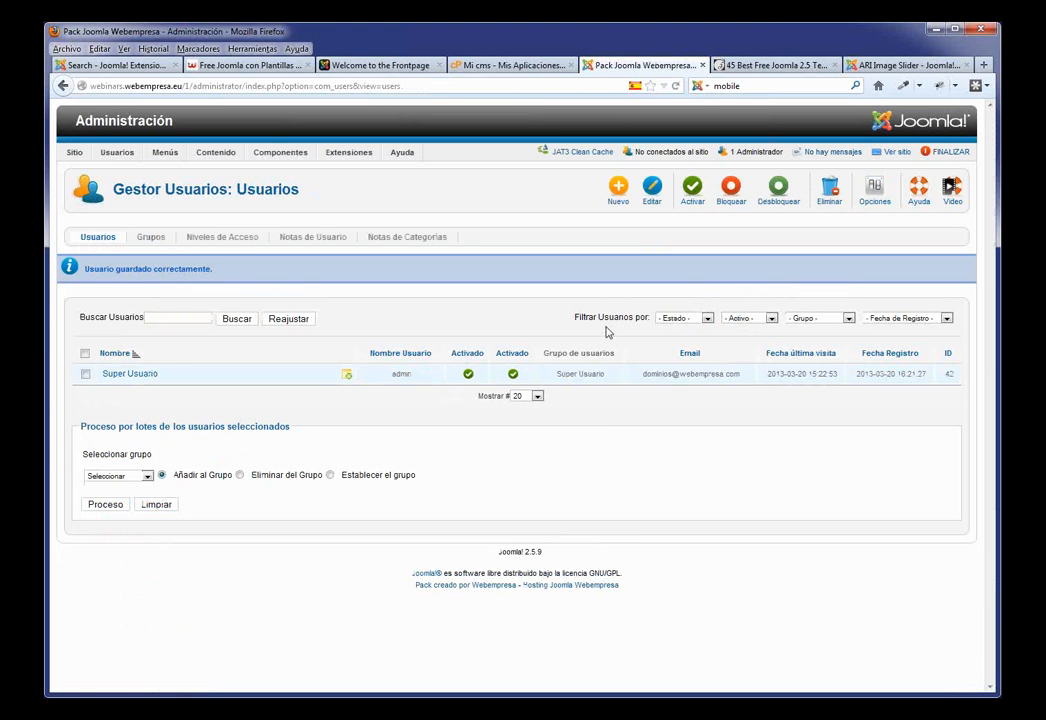
left_click(949, 156)
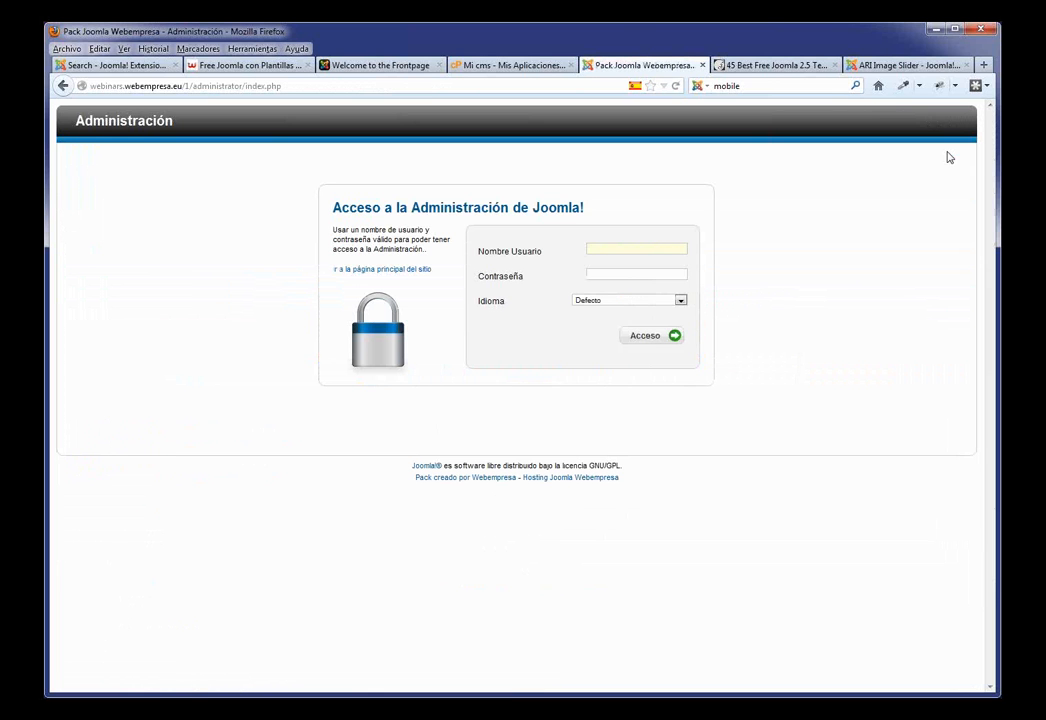
Step: Log back in as admin and look over the Sitio, Menús, Contenido and Extensiones menus
left_click(649, 248)
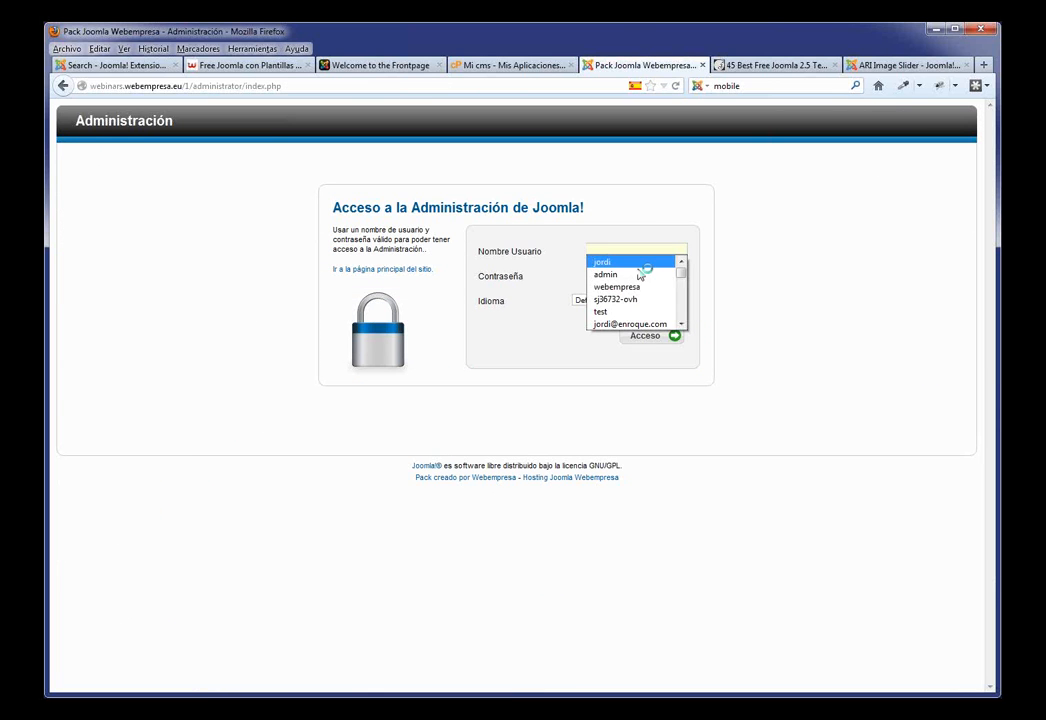
left_click(638, 274)
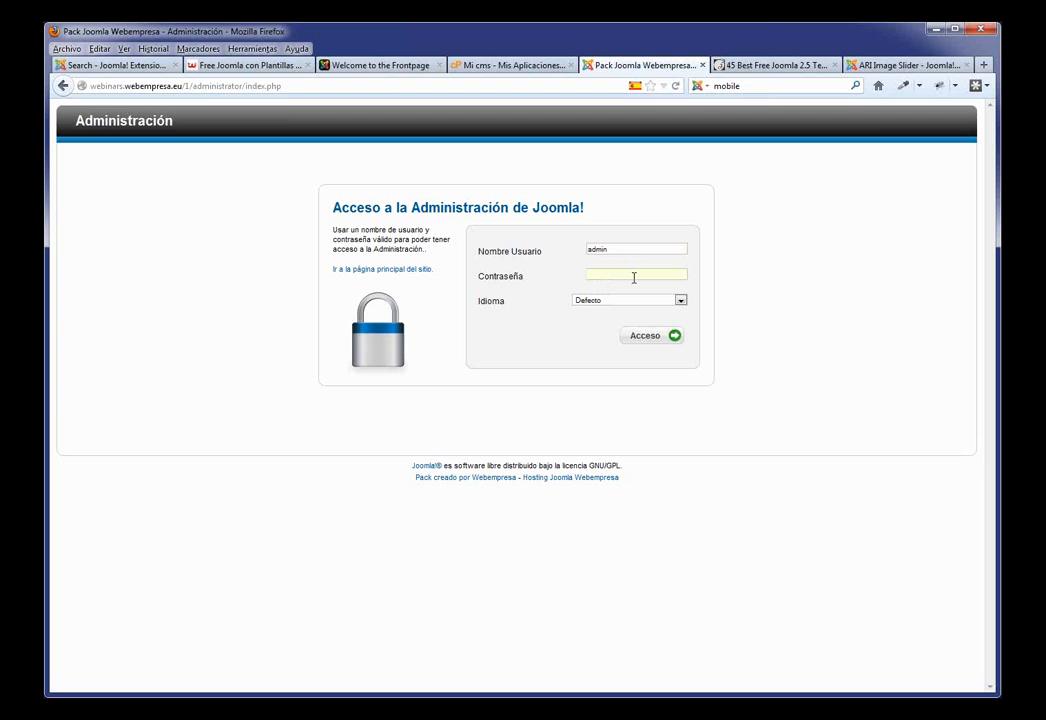
type("•••")
left_click(632, 343)
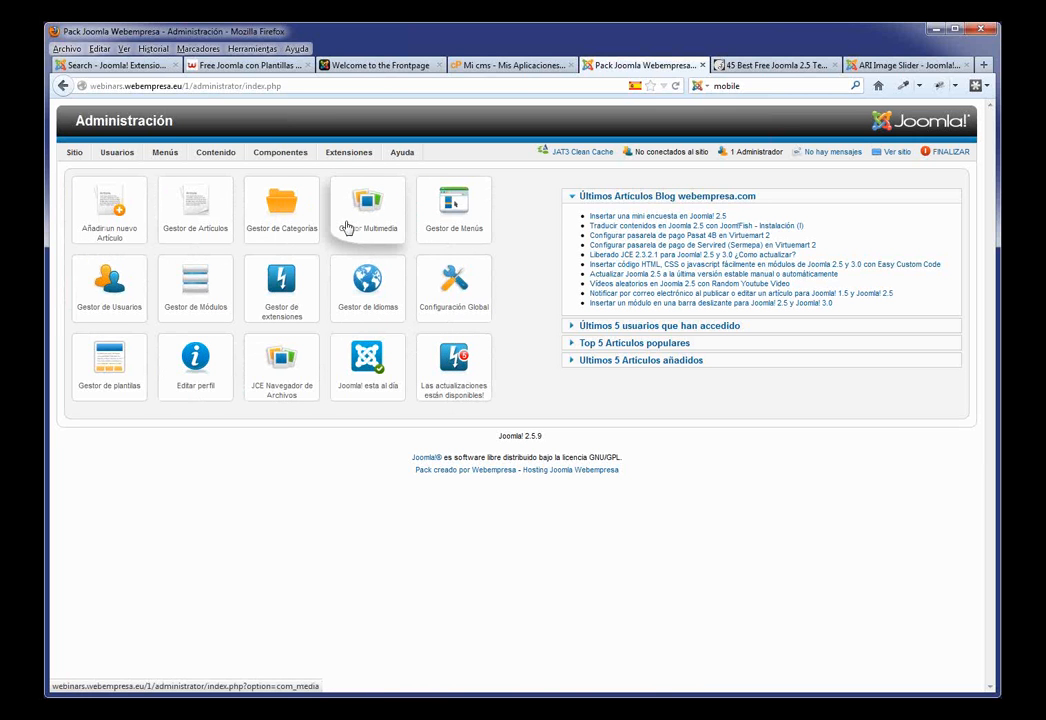
mouse_move(349, 152)
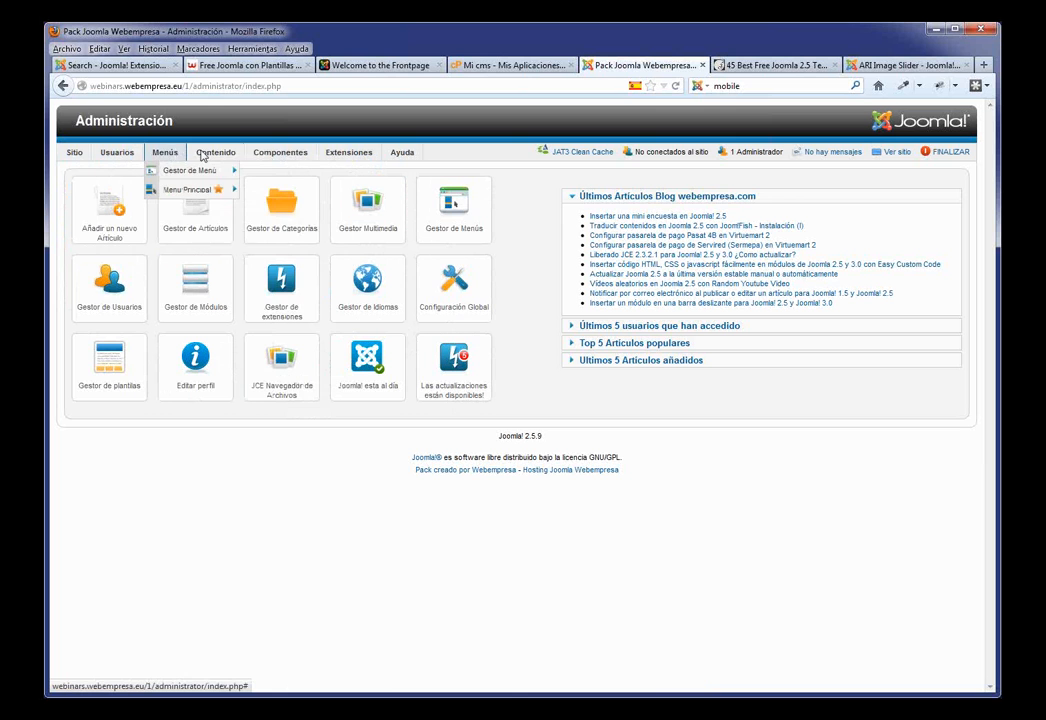
mouse_move(72, 156)
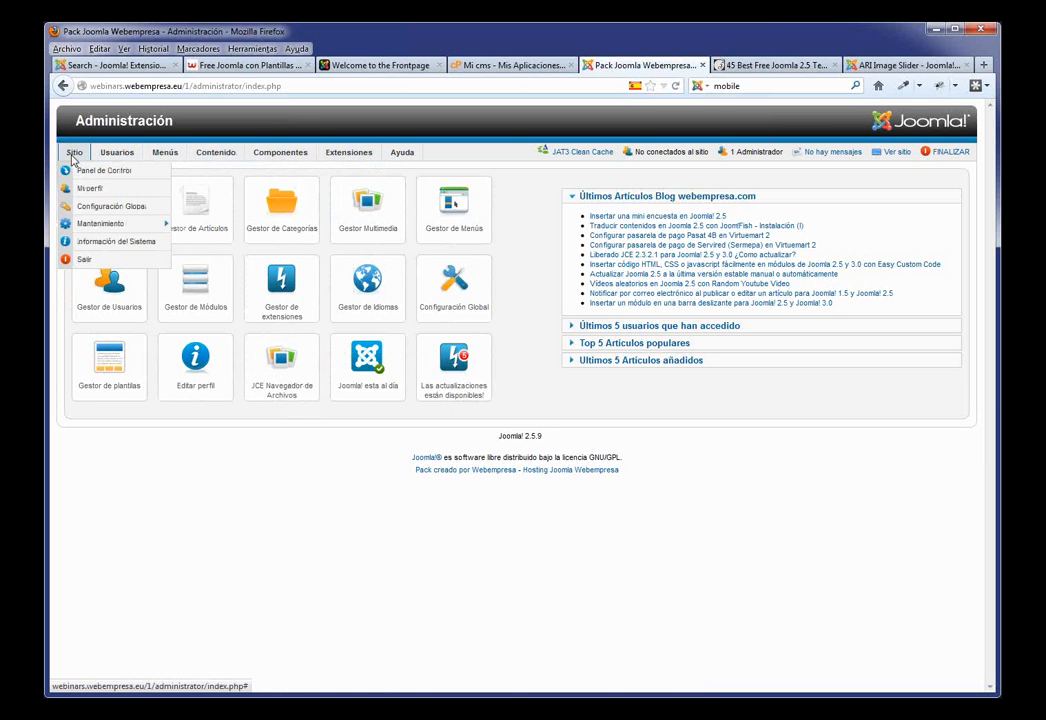
mouse_move(210, 158)
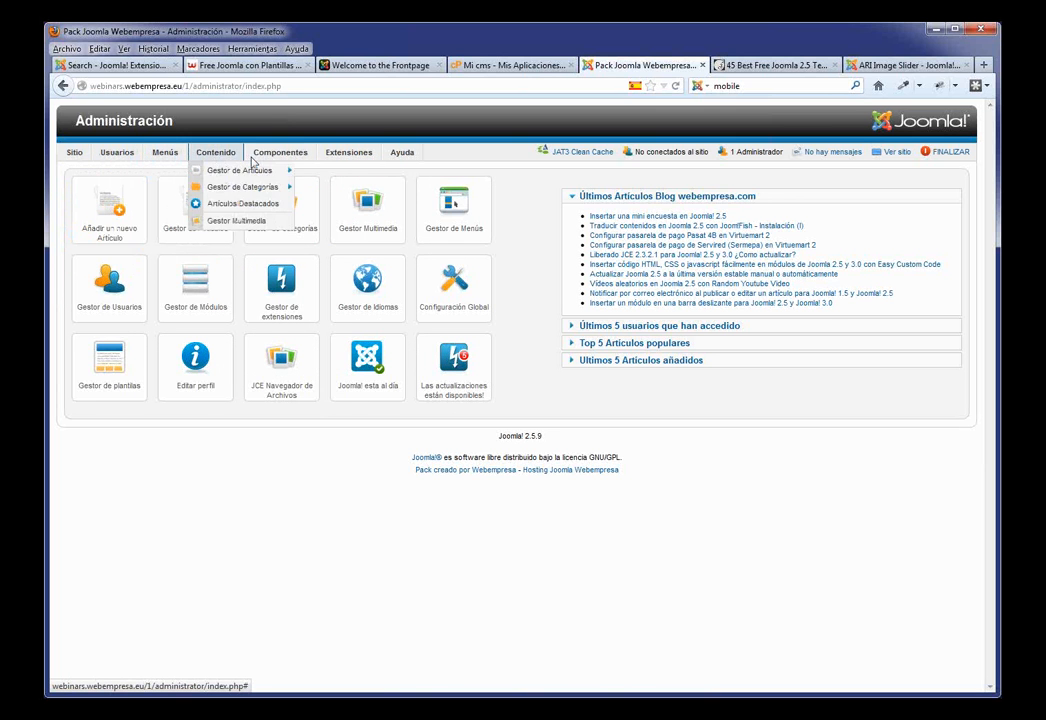
mouse_move(403, 157)
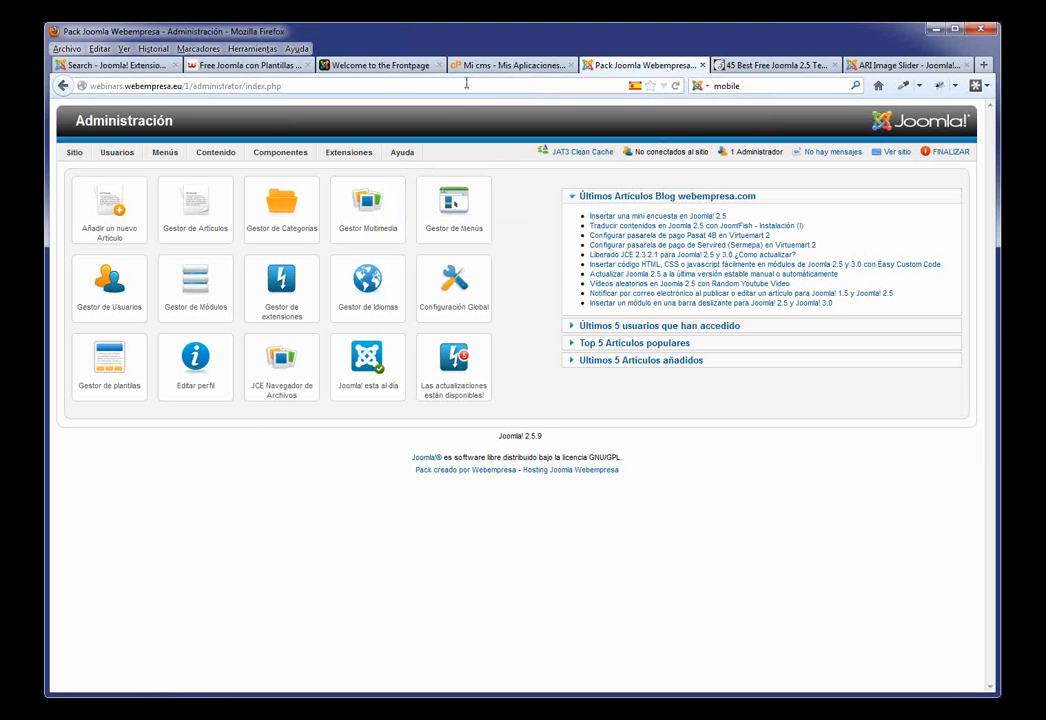
Step: Open the public site in an Inicio tab left of the admin tab, then return to administration
left_click(896, 153)
left_click(620, 66)
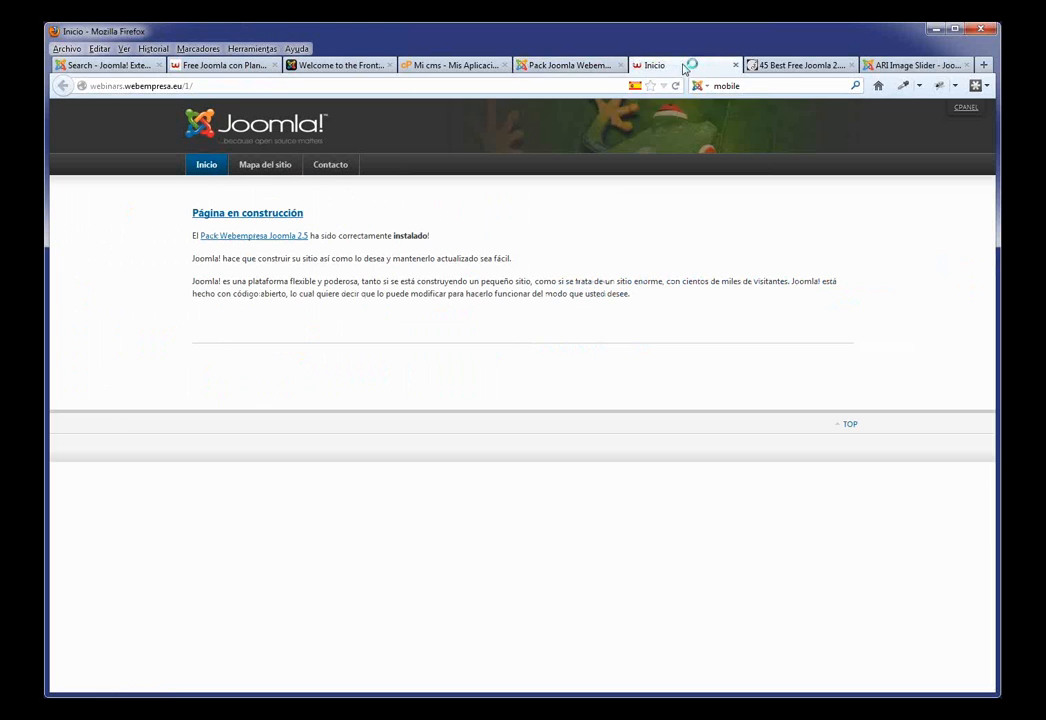
left_click_drag(611, 68, 525, 66)
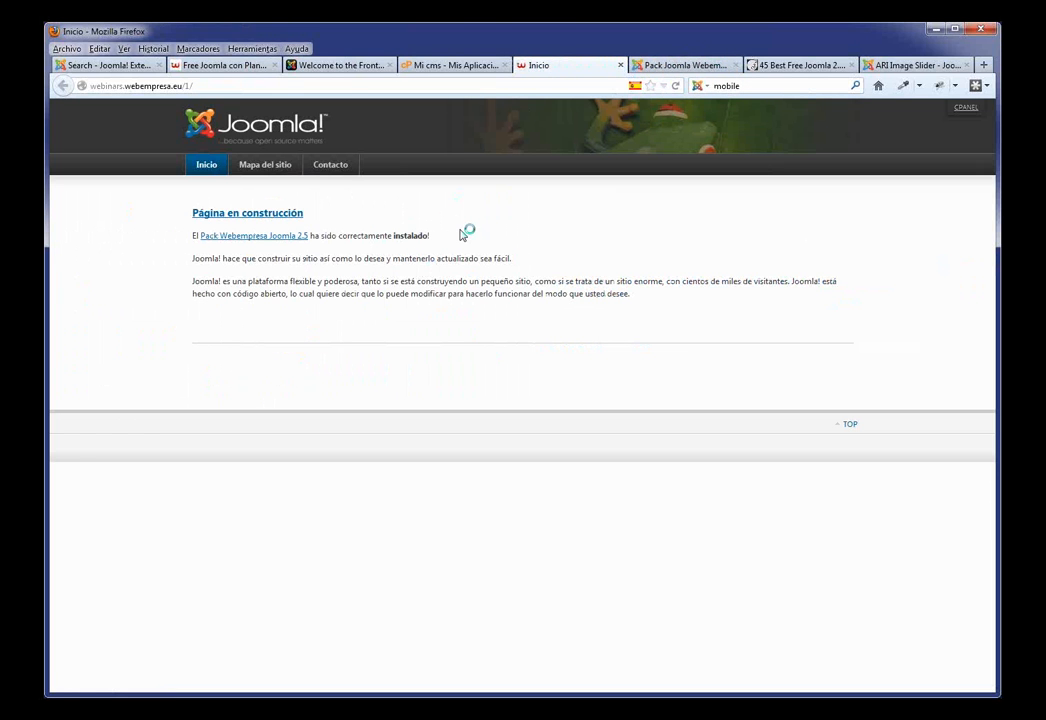
left_click(672, 65)
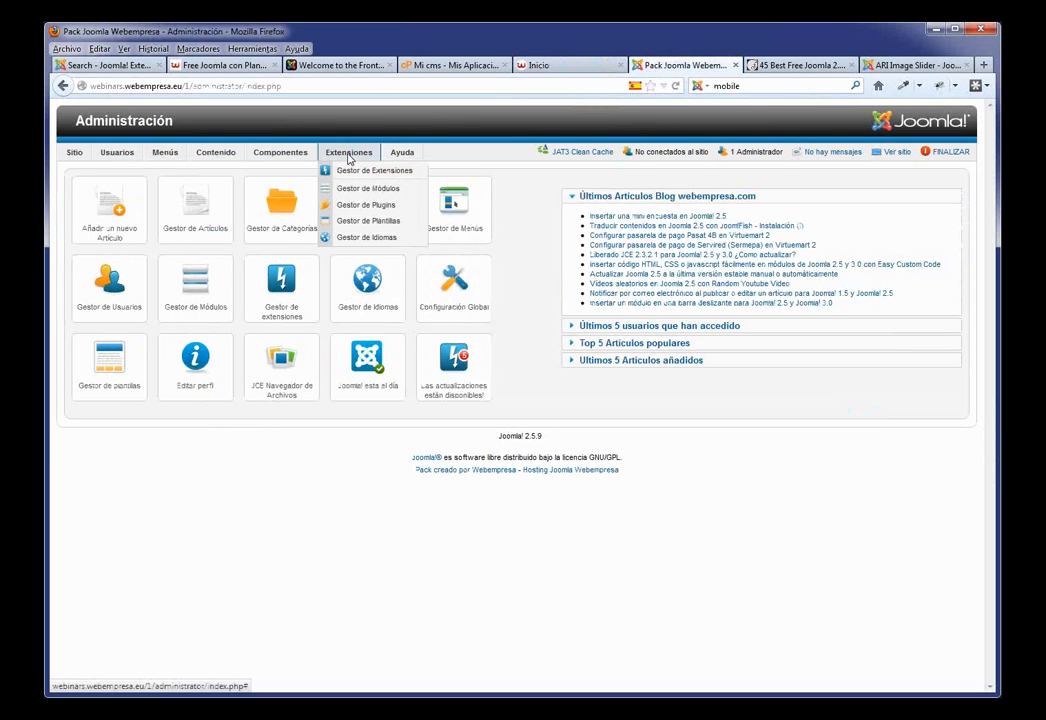
Step: In Template Manager, briefly default JA_Purity_ii, then filter to Sitio and default Atomic
left_click(368, 221)
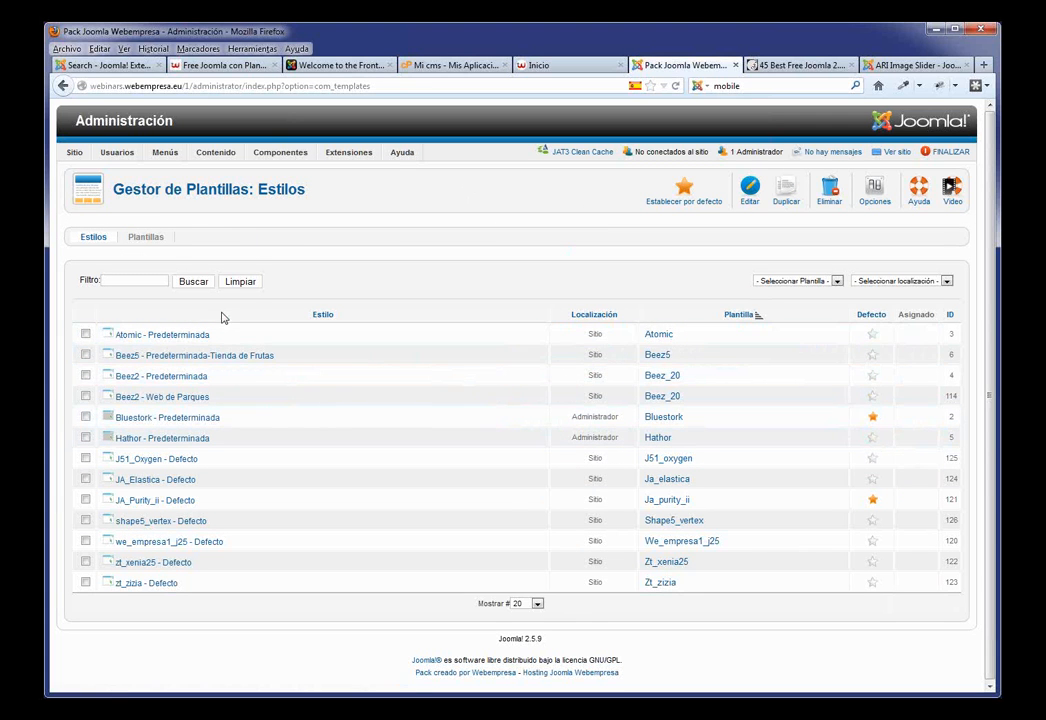
left_click(870, 497)
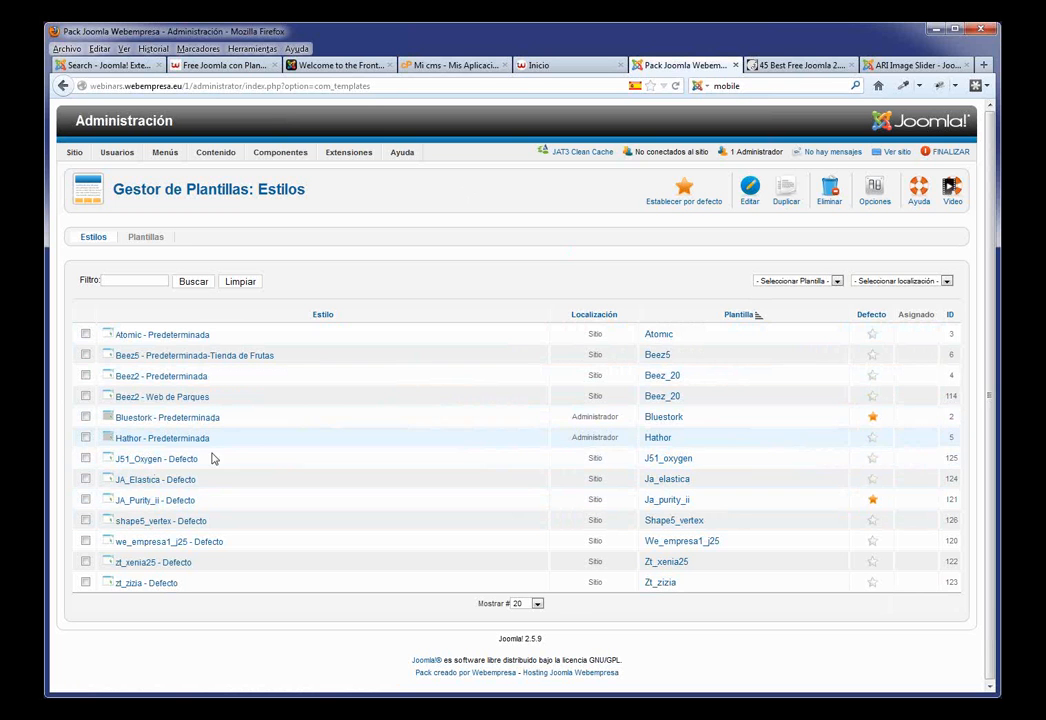
left_click(940, 282)
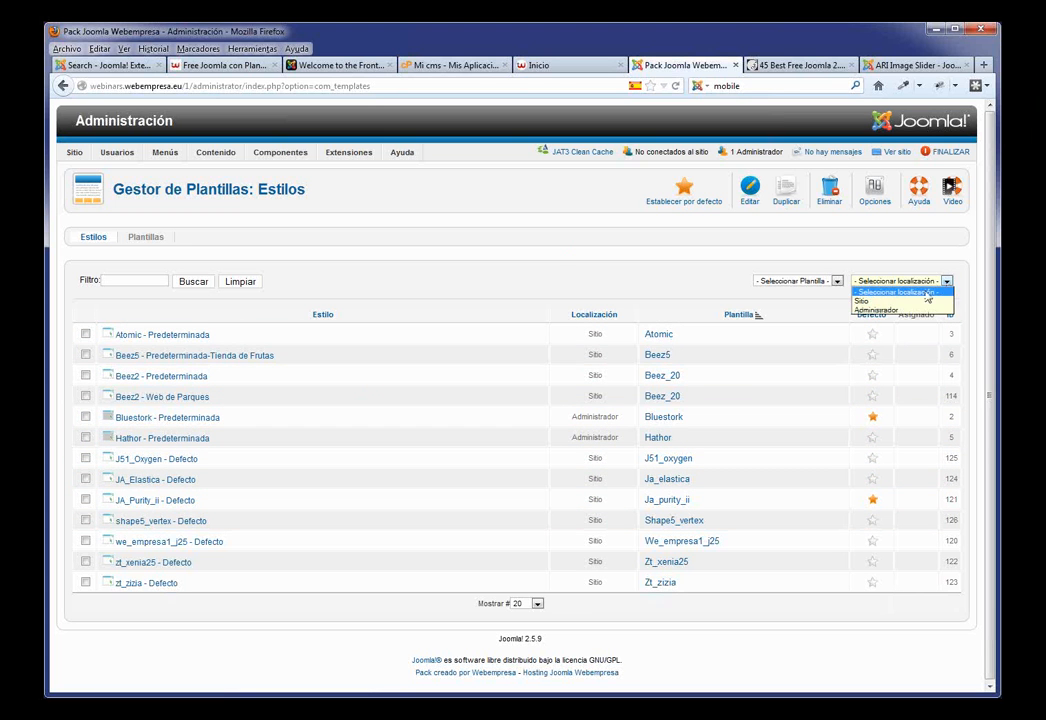
left_click(911, 301)
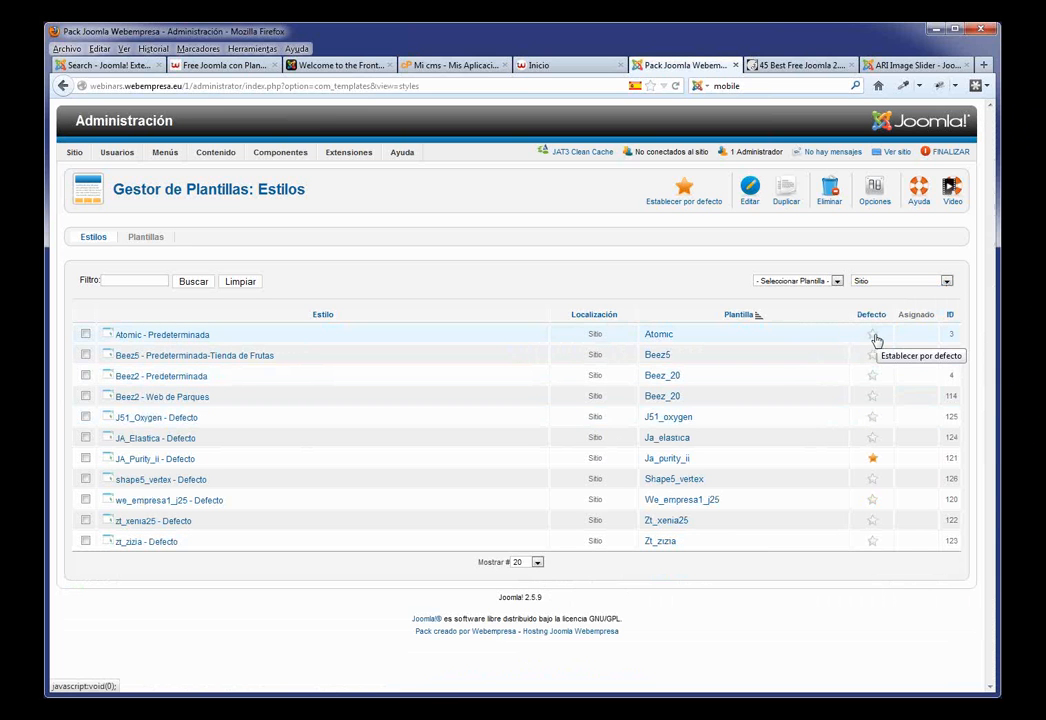
left_click(874, 339)
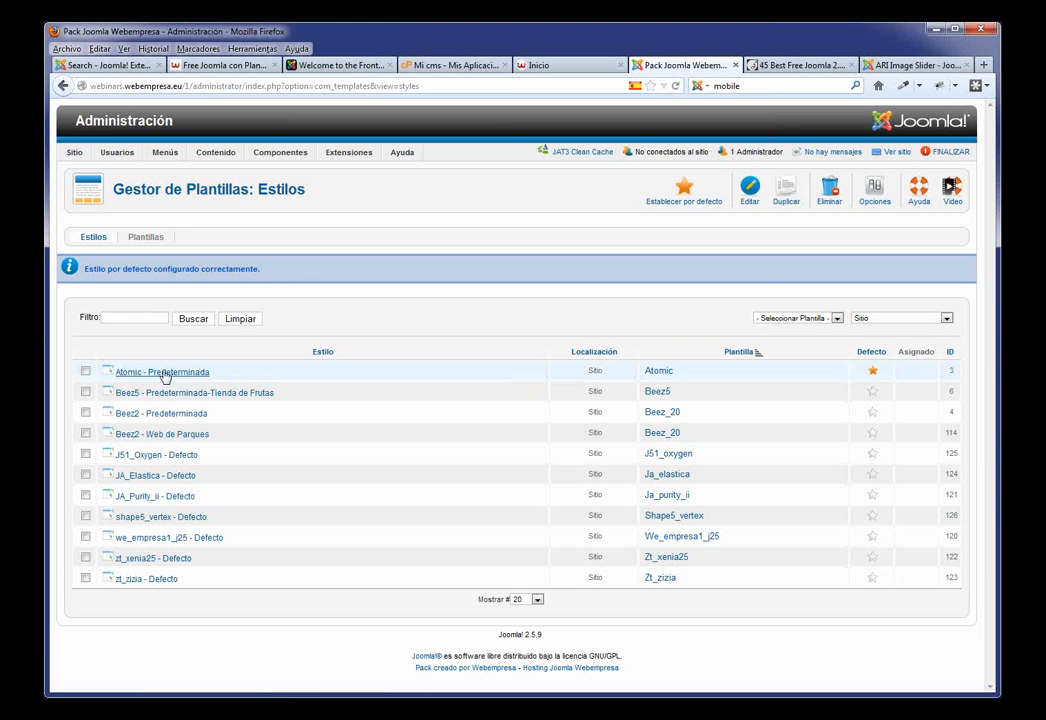
Step: Reload the Inicio tab to view the site in Atomic, then go back to the template styles
left_click(545, 65)
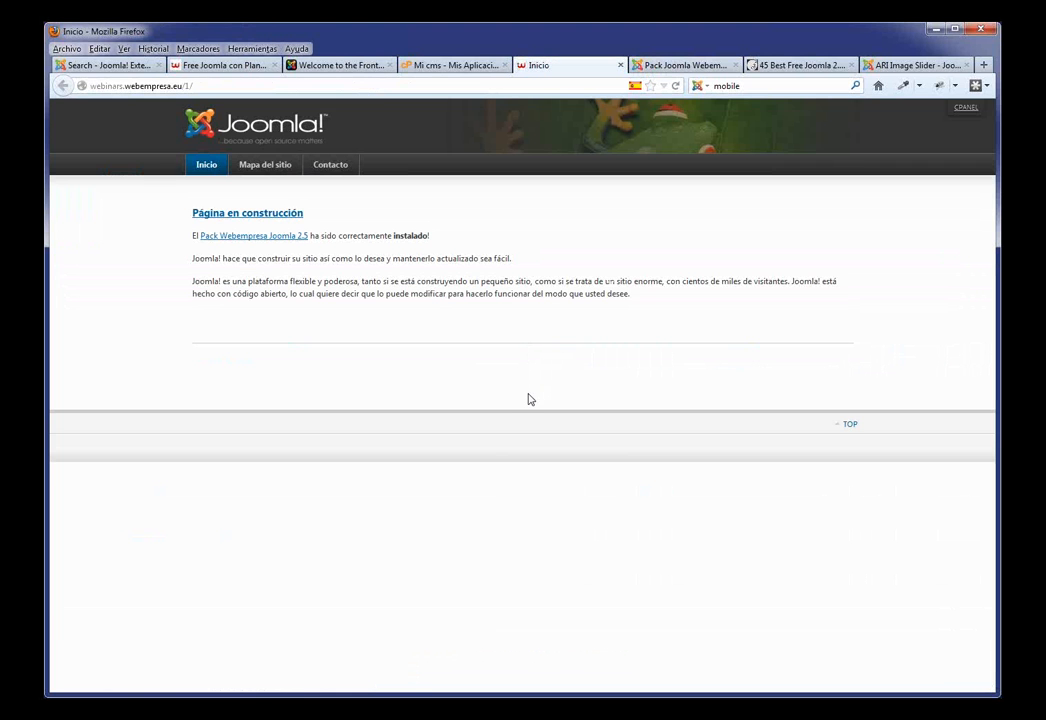
key("F5")
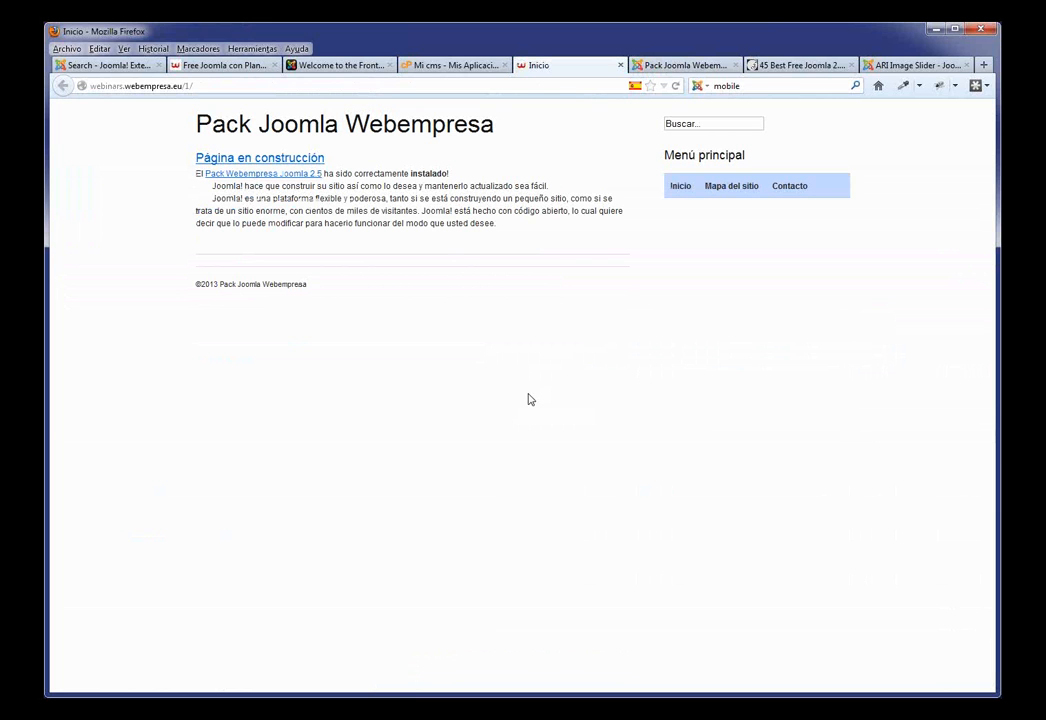
left_click_drag(824, 196, 675, 184)
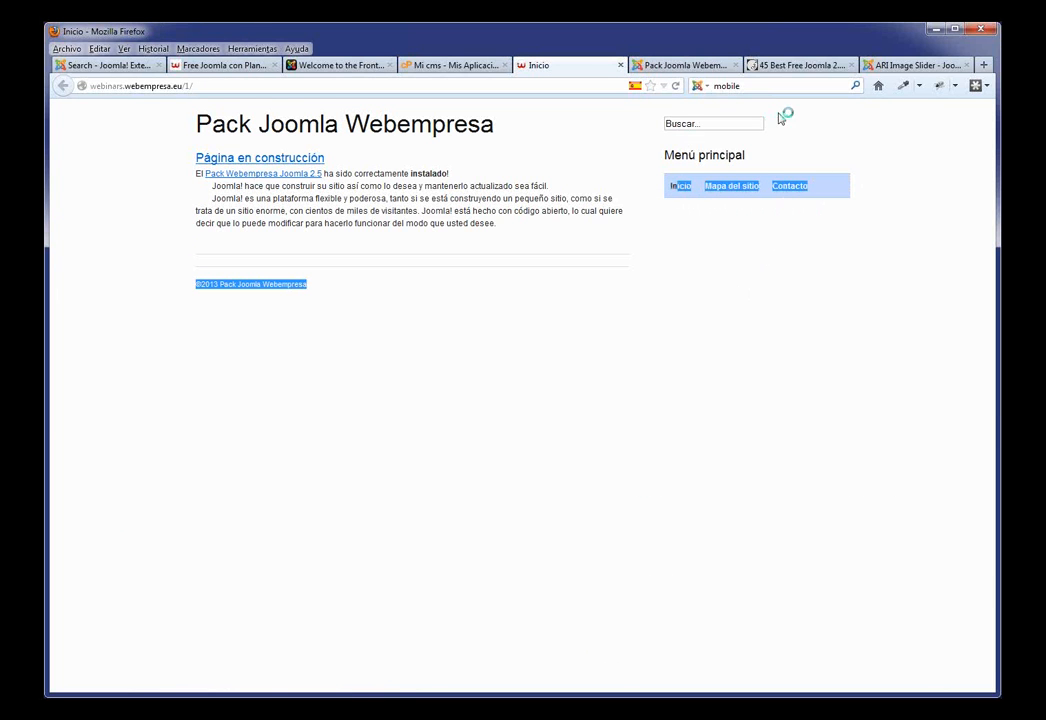
left_click_drag(527, 221, 176, 160)
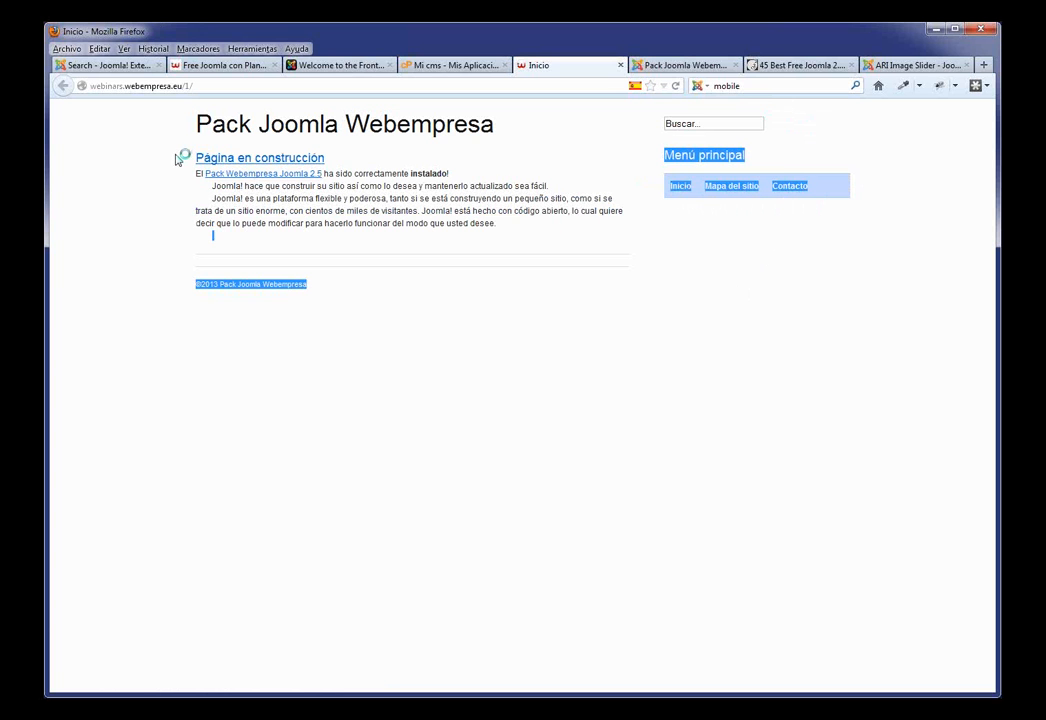
left_click(579, 355)
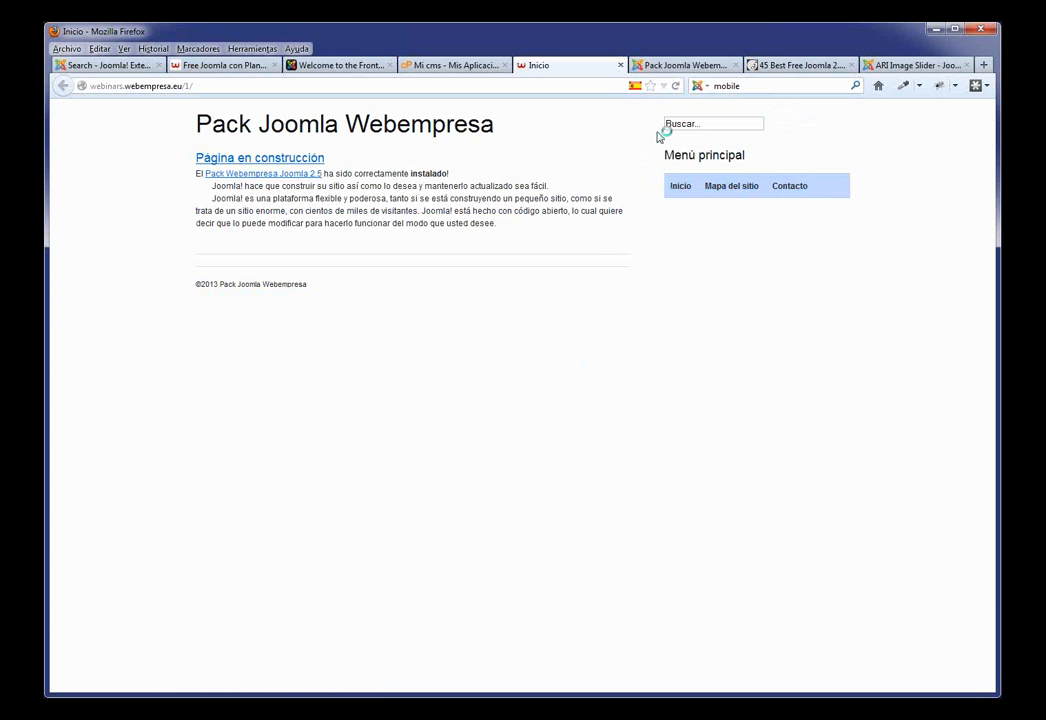
left_click(676, 66)
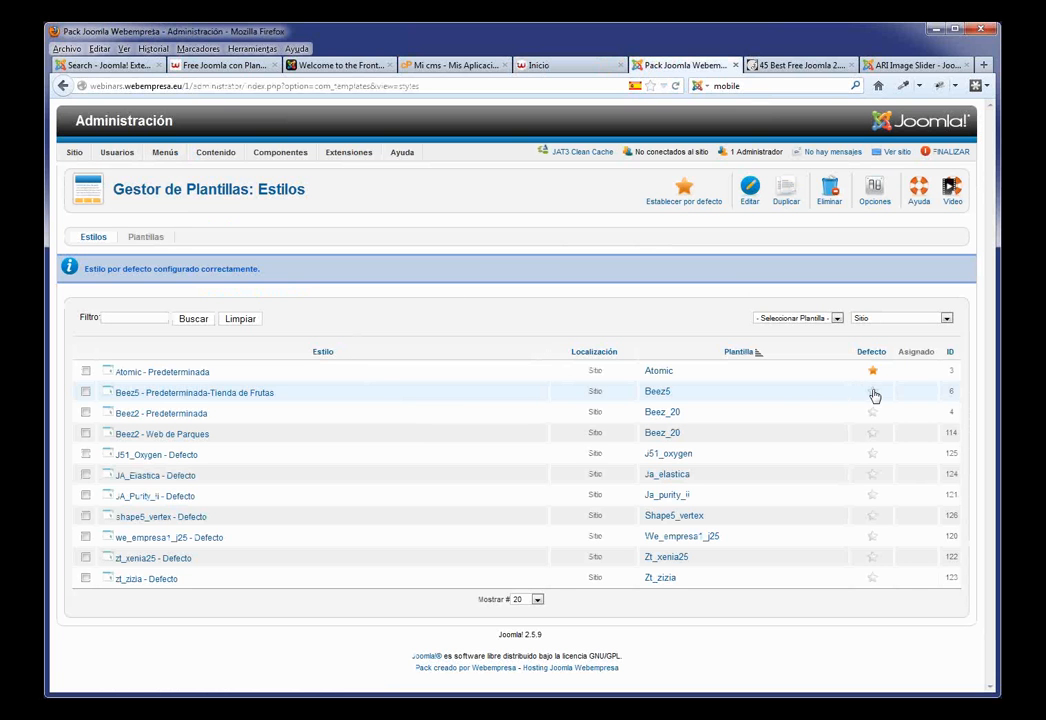
Step: Default the Beez5 Tienda de Frutas style and reload the front page to check the Matuna Fruits look
left_click(872, 392)
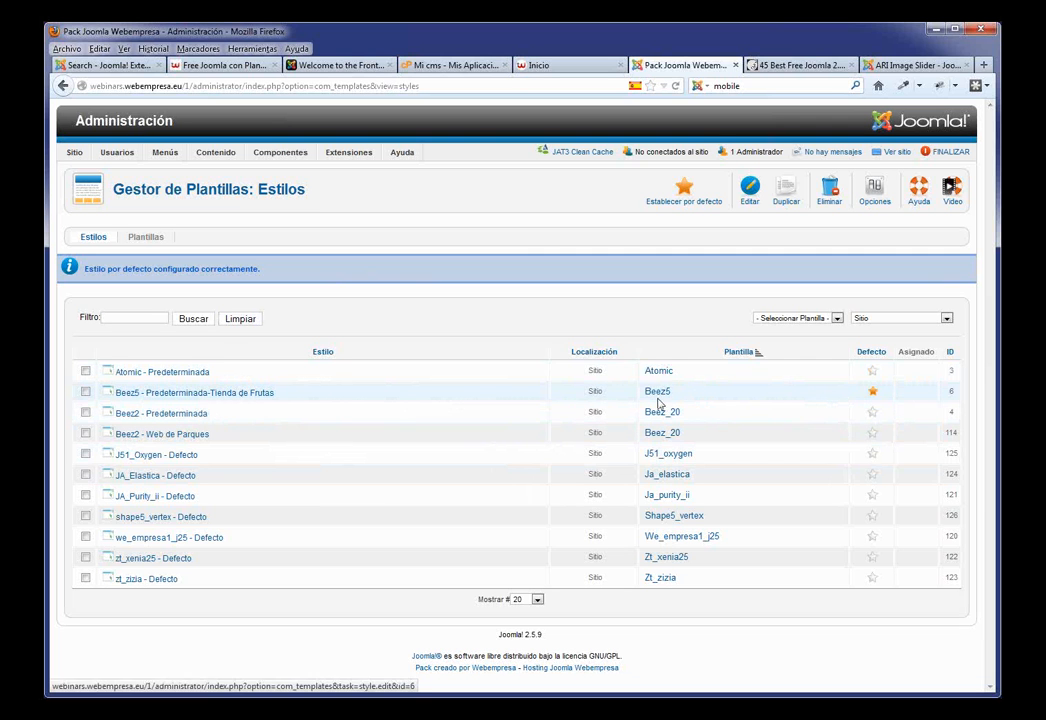
left_click(874, 394)
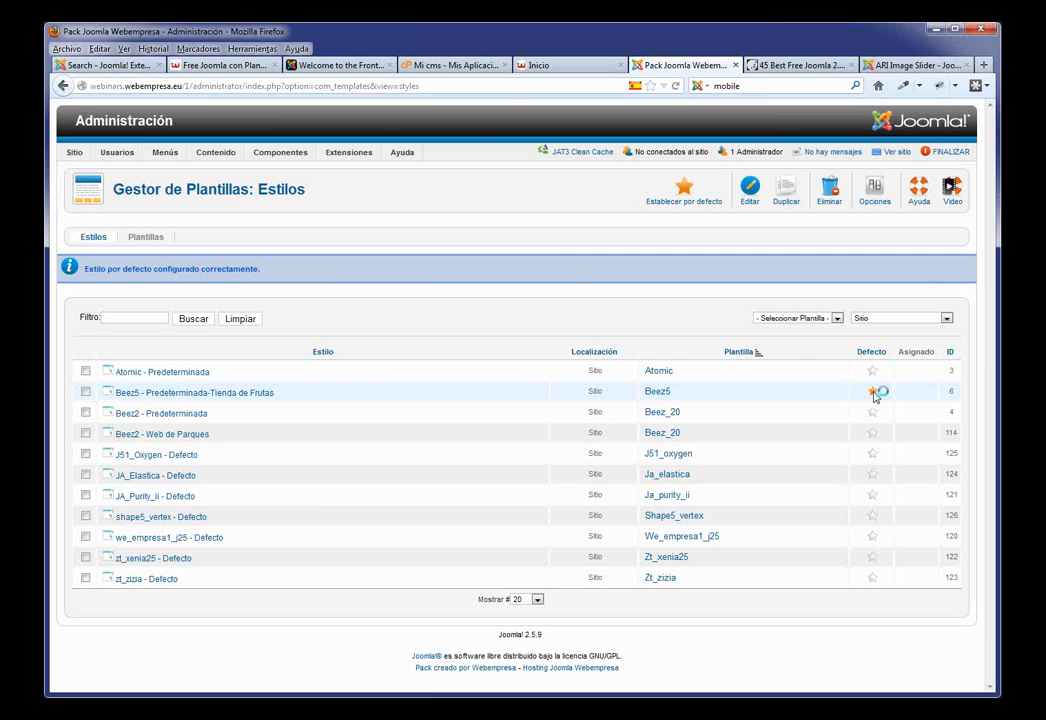
left_click(552, 66)
key("F5")
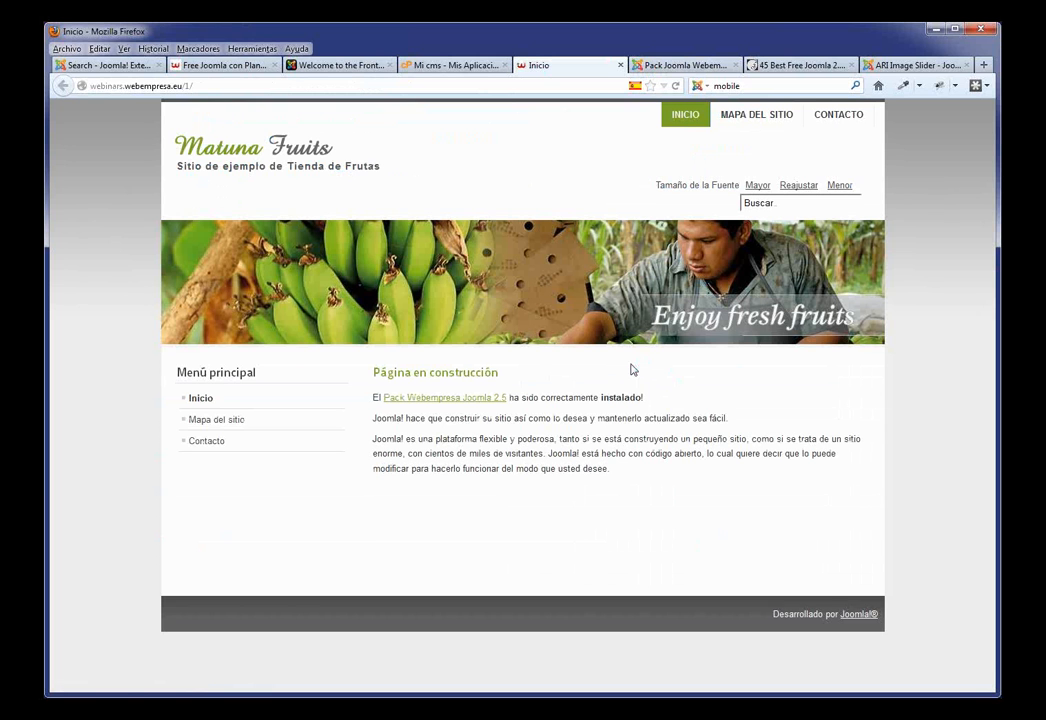
left_click(666, 67)
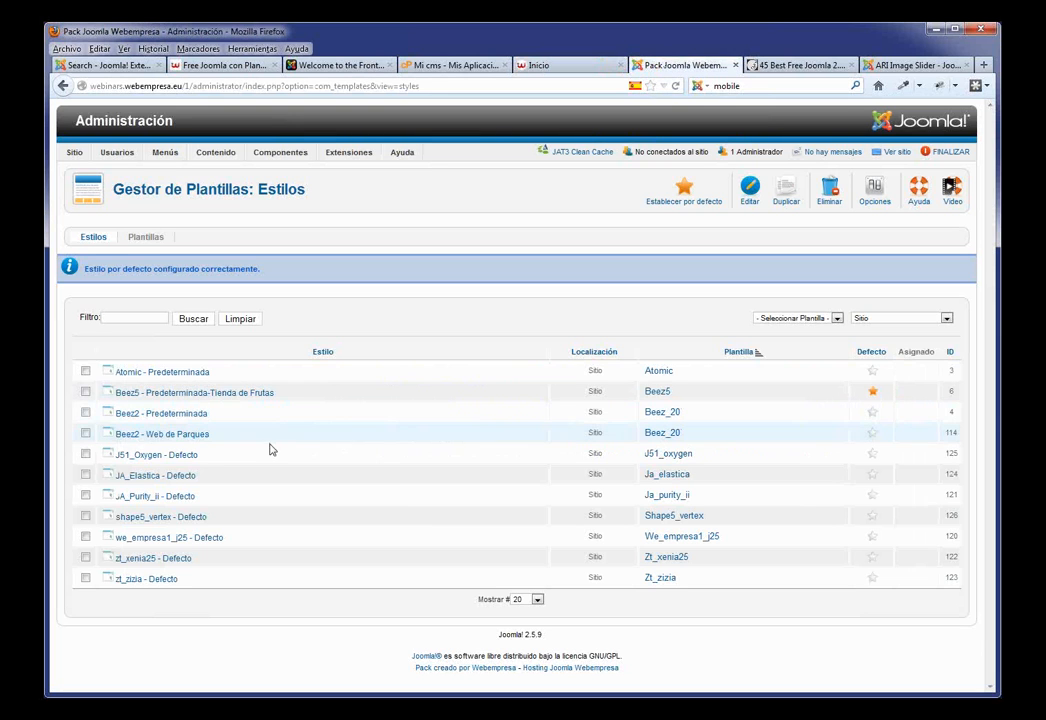
Step: Default the J51_Oxygen style and reload the Inicio tab to view the Oxygen design
left_click(874, 456)
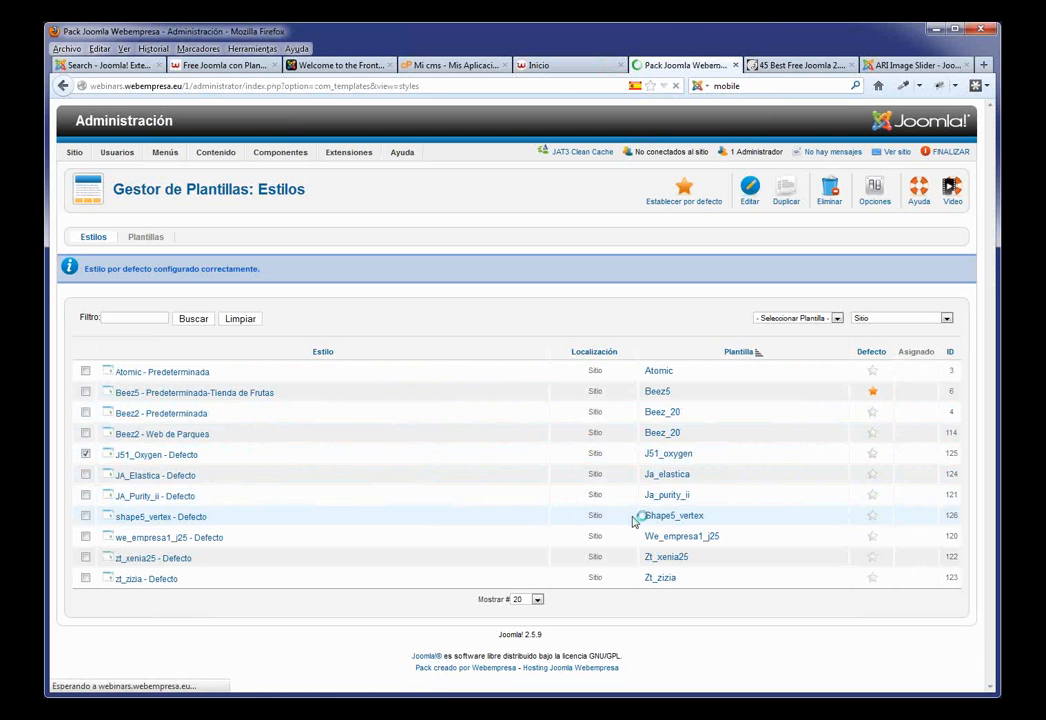
left_click(545, 65)
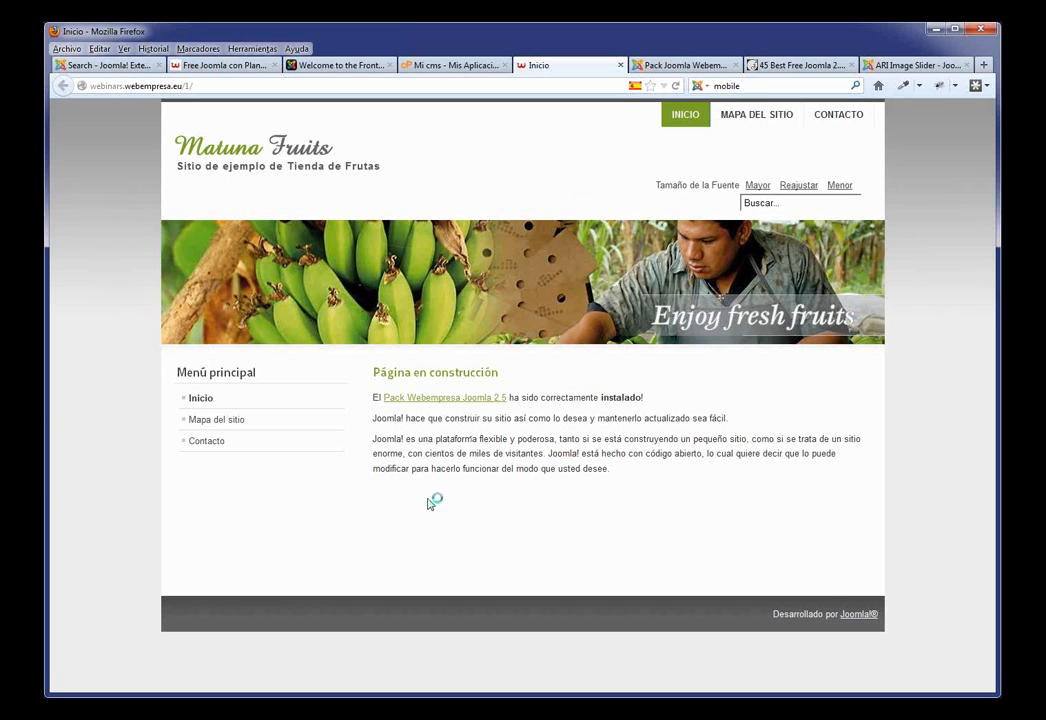
key("F5")
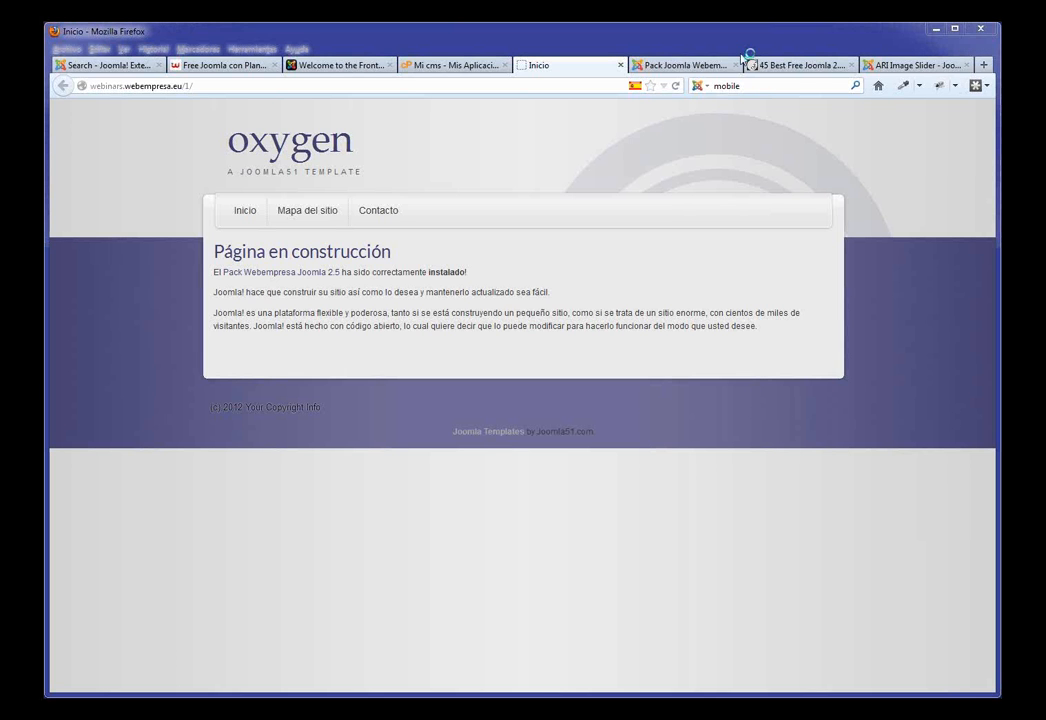
Step: From the admin Plantillas list, preview J51_Oxygen with its module positions outlined
left_click(690, 66)
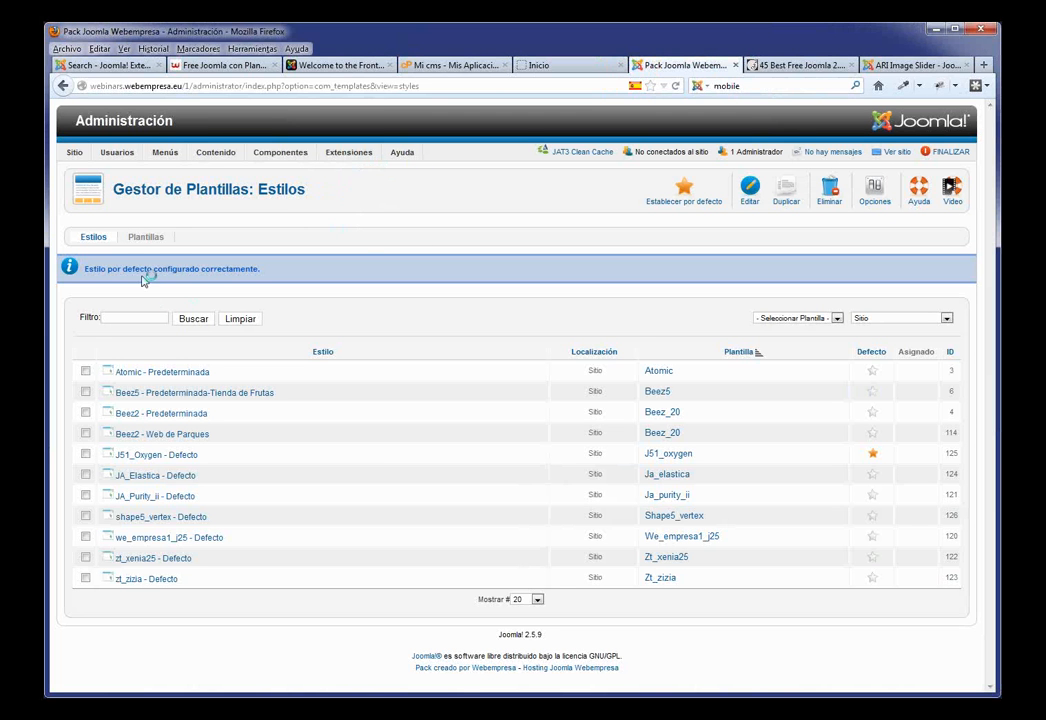
left_click(146, 240)
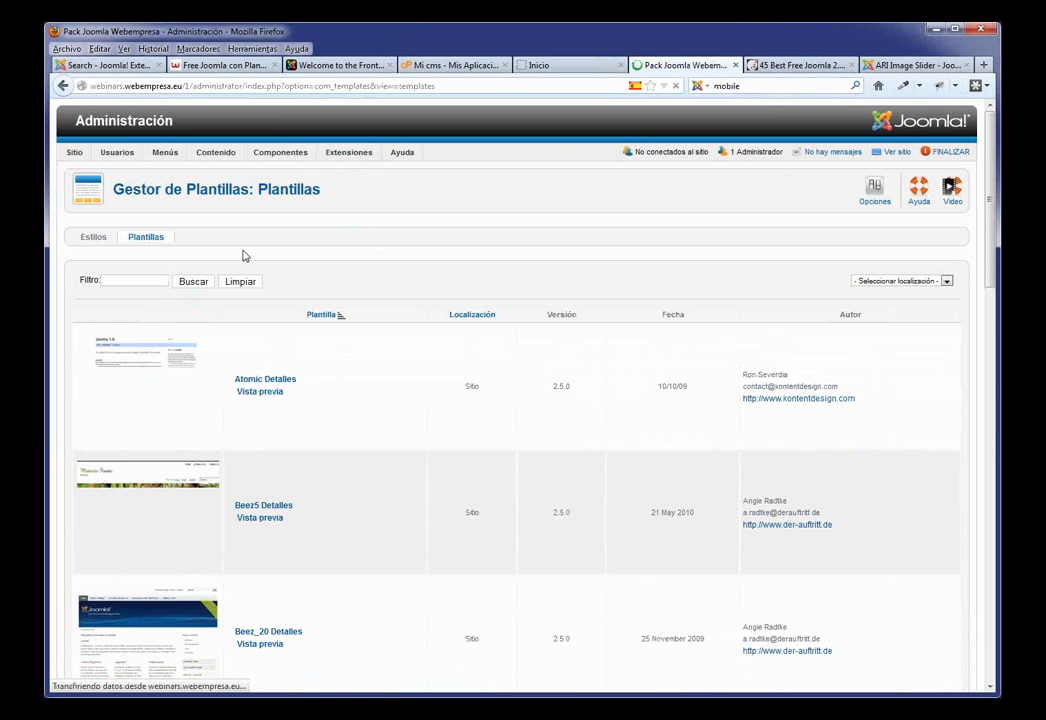
scroll(300, 376, "down", 10)
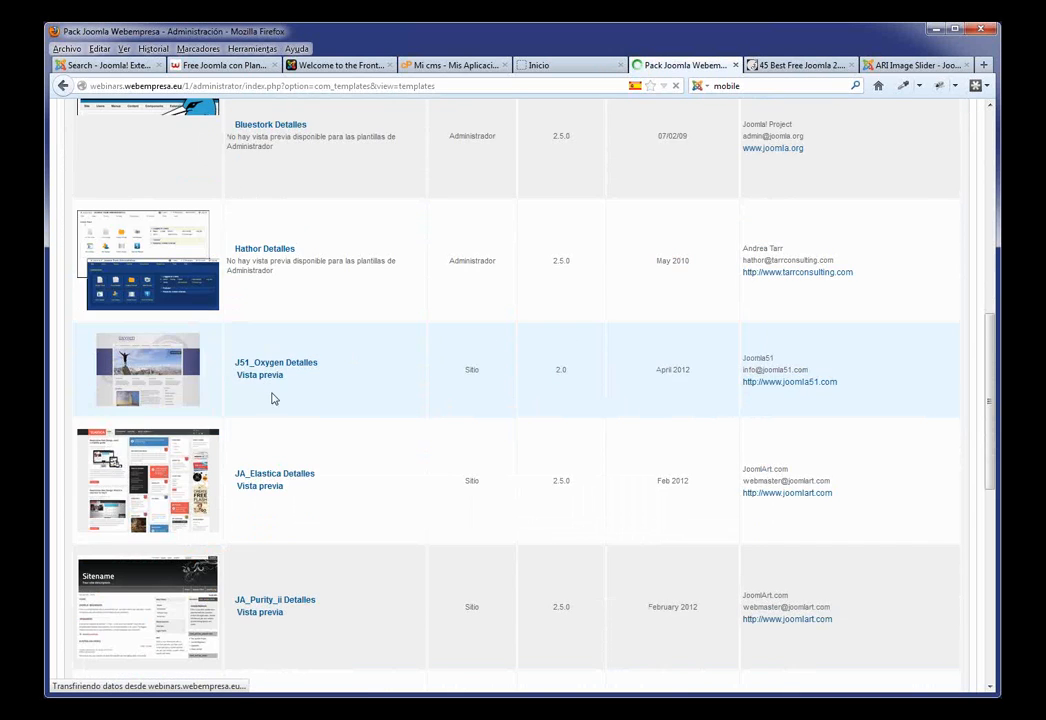
left_click(264, 379)
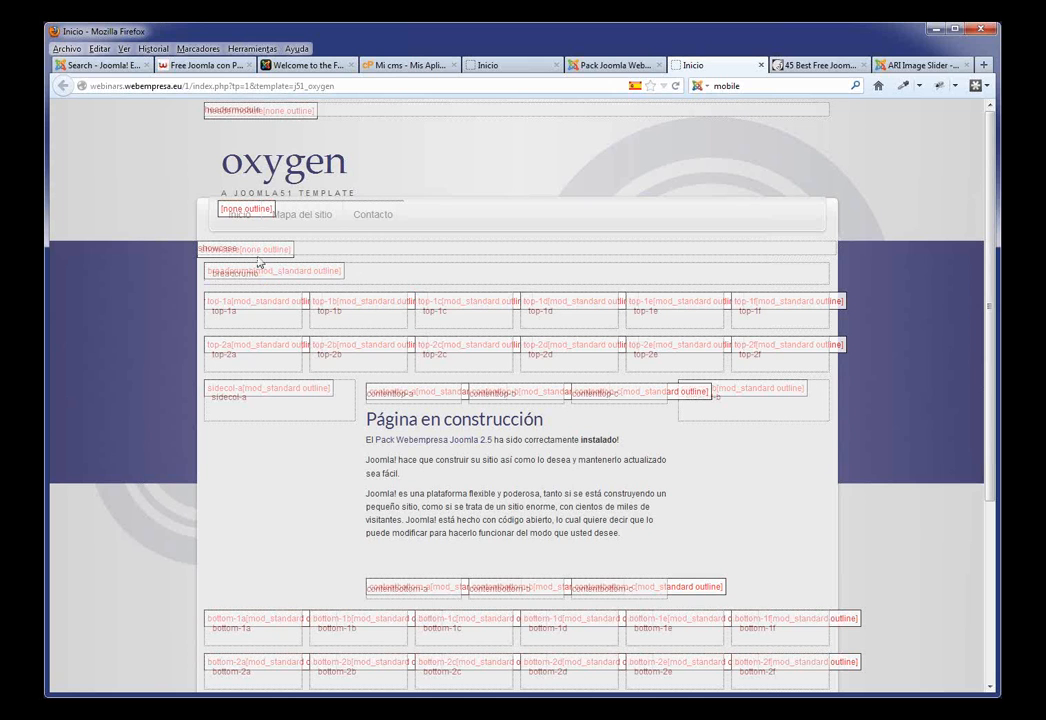
double_click(218, 248)
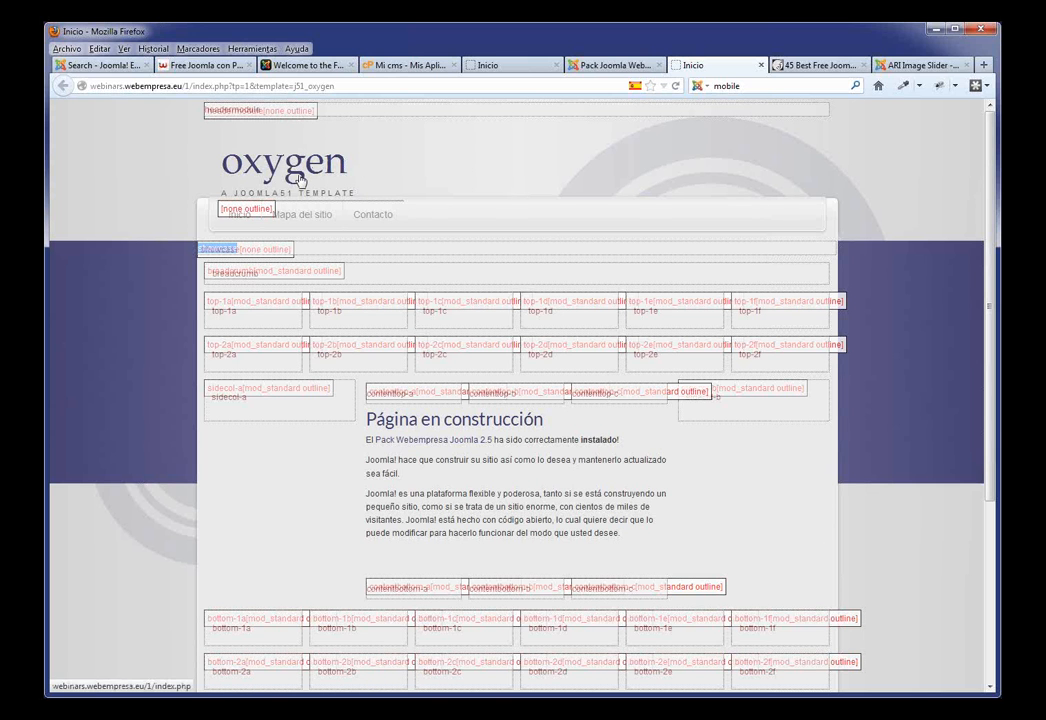
scroll(563, 445, "down", 5)
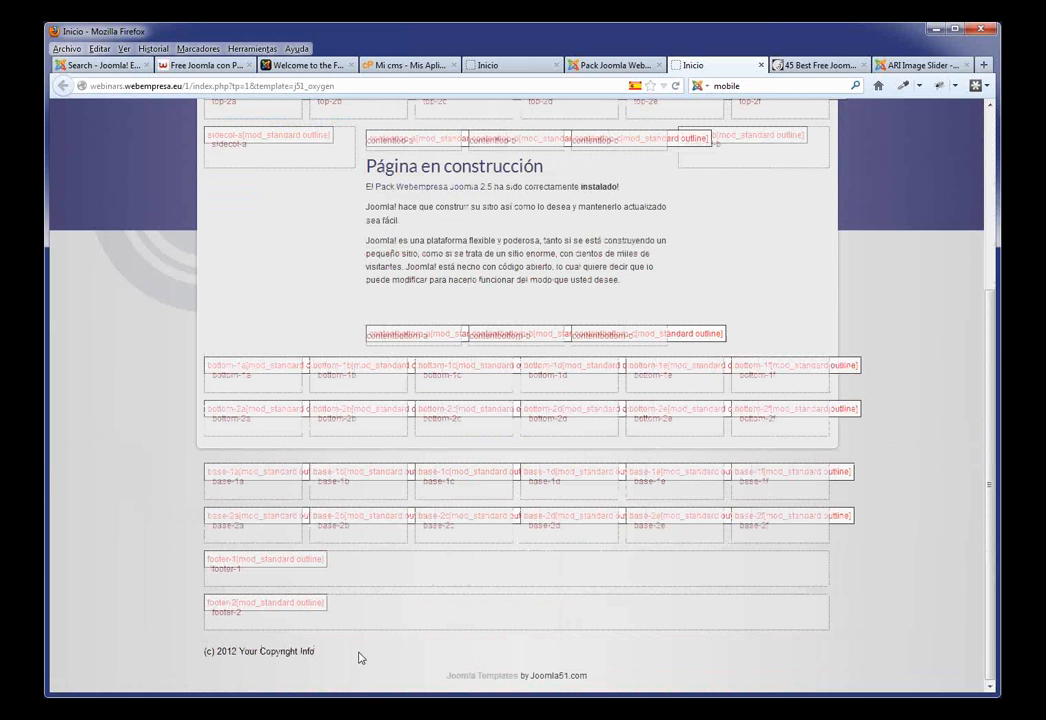
scroll(640, 560, "up", 5)
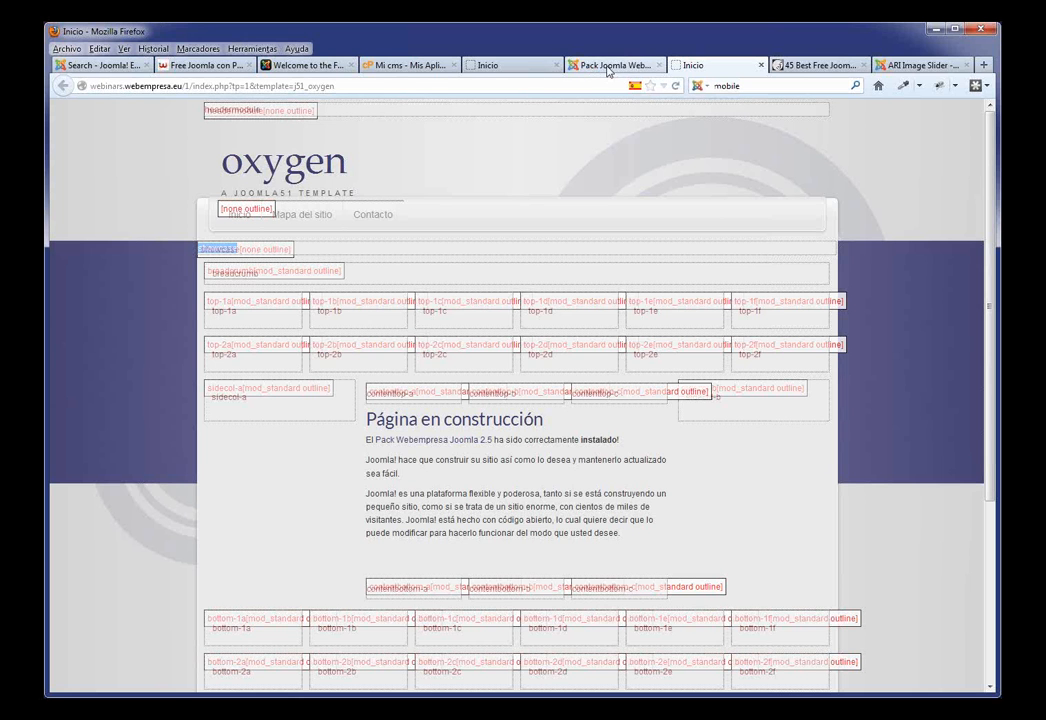
Step: Open Menús > Menu Principal in the admin to list Inicio, Mapa del sitio and Contacto
left_click(608, 68)
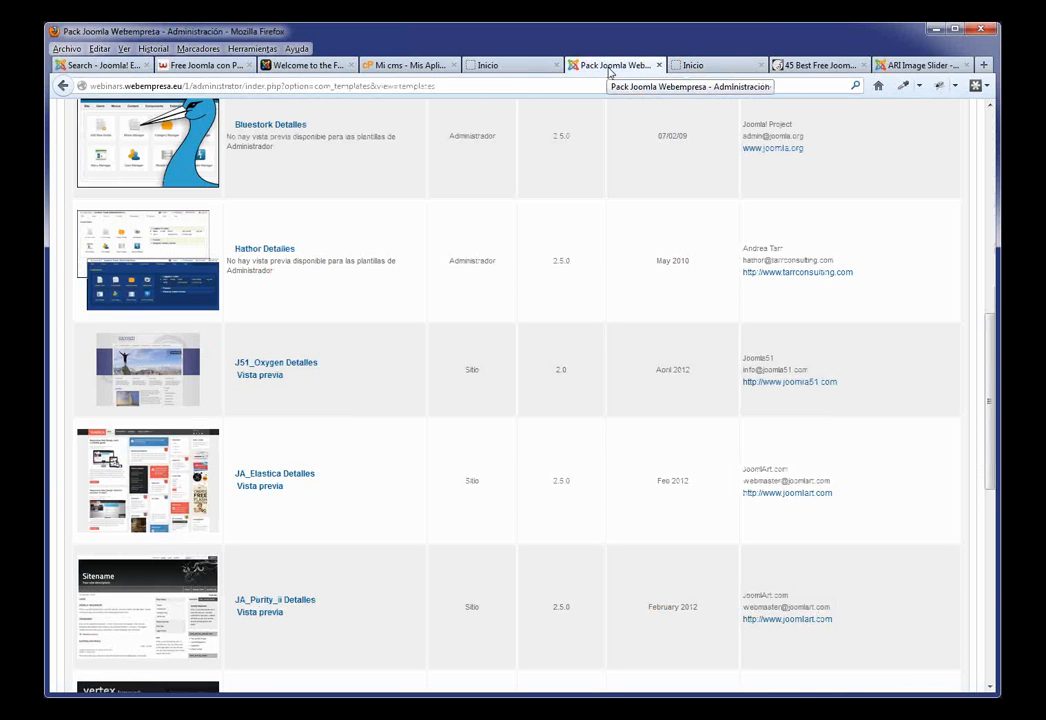
scroll(374, 210, "up", 8)
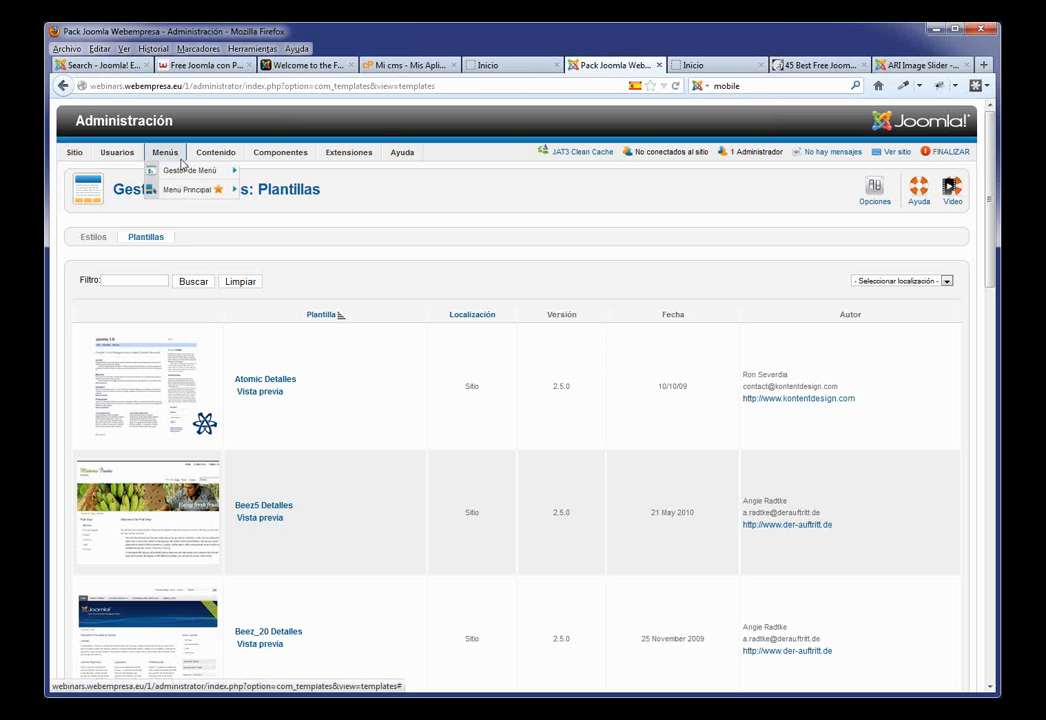
mouse_move(280, 152)
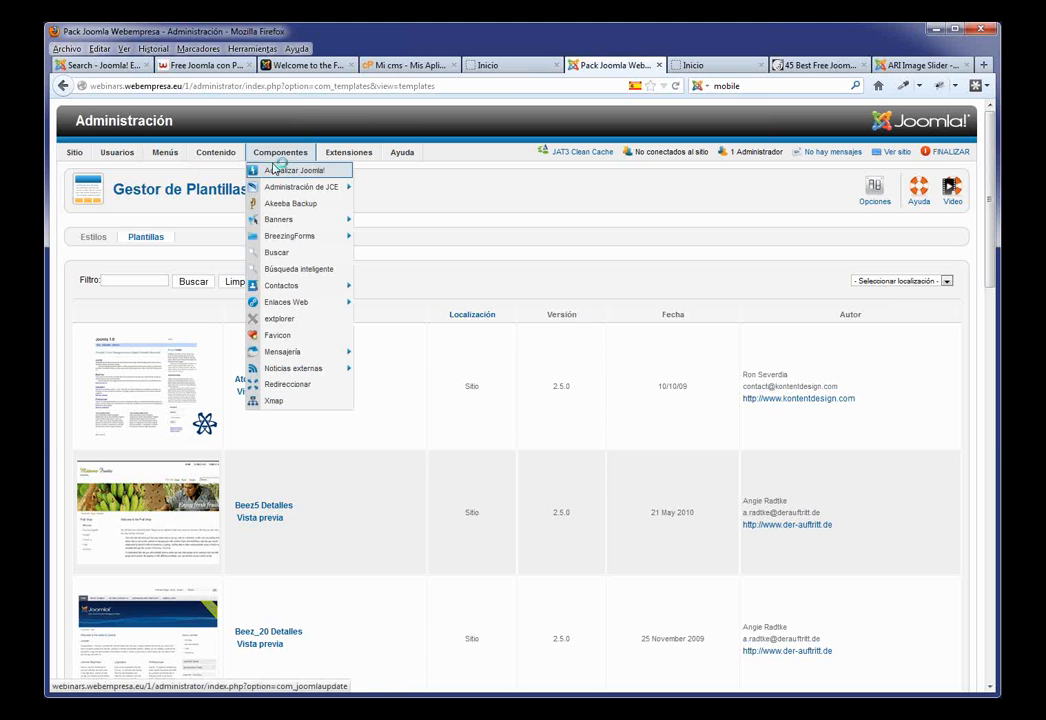
left_click(502, 66)
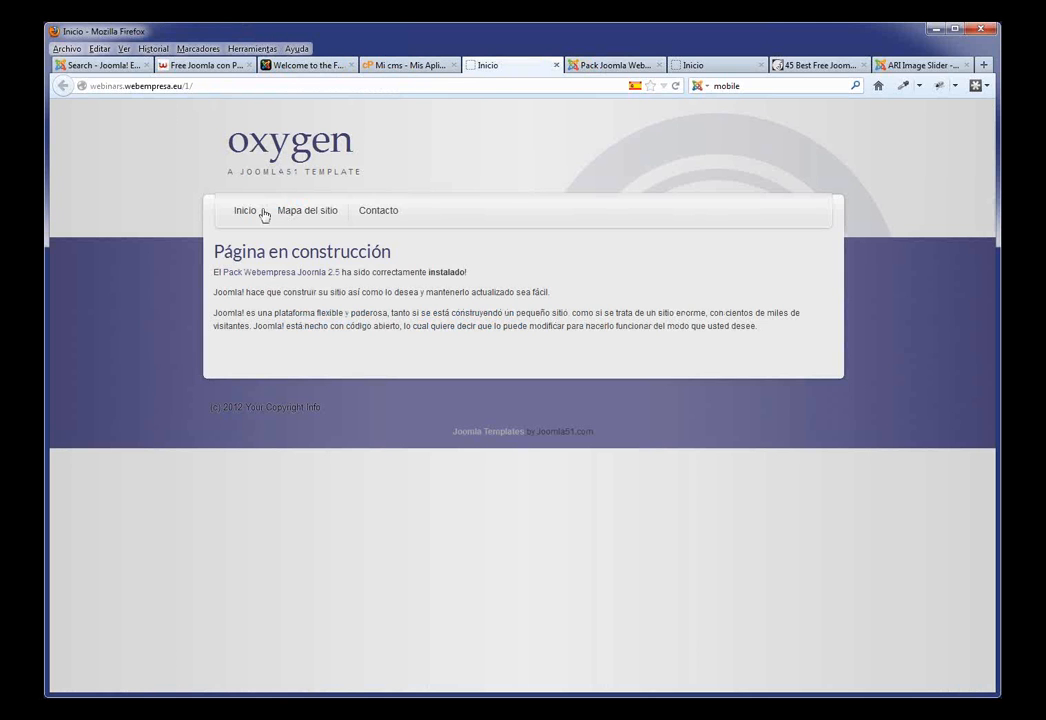
left_click(614, 65)
mouse_move(176, 156)
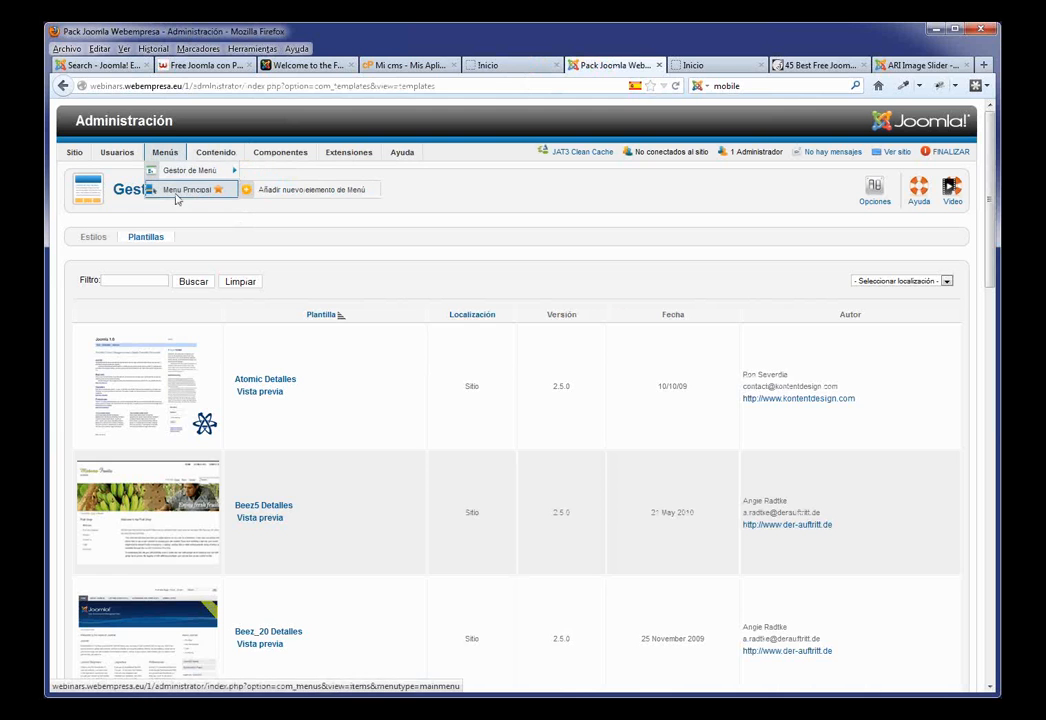
left_click(178, 190)
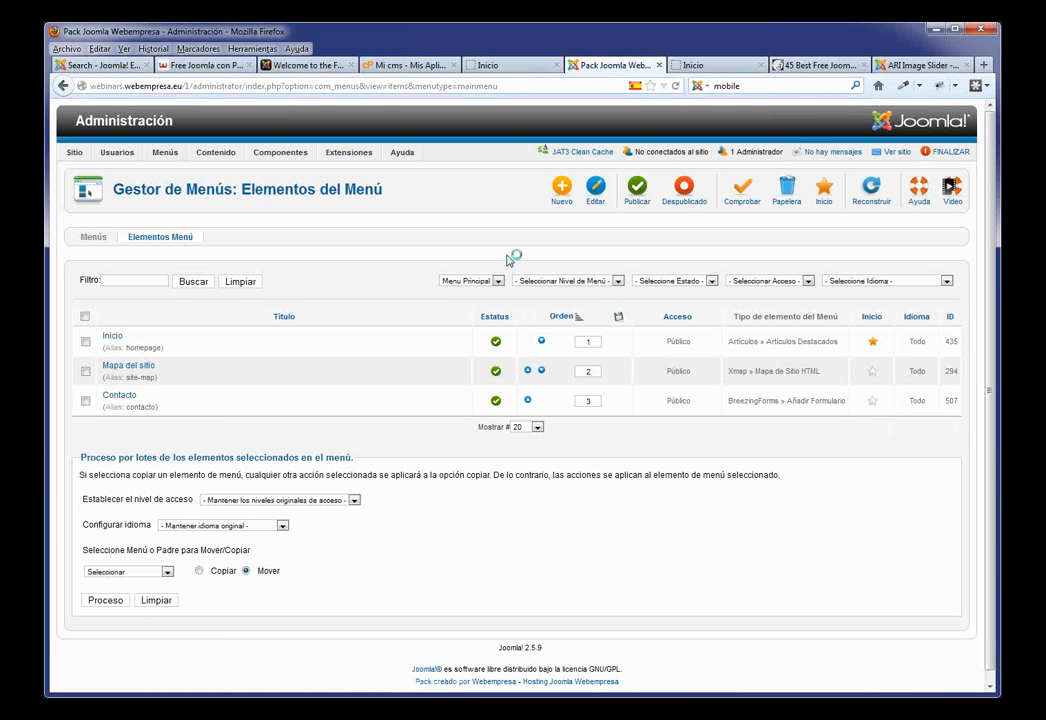
Step: Unpublish the Mapa del sitio menu item and reload the live site to confirm
left_click(495, 372)
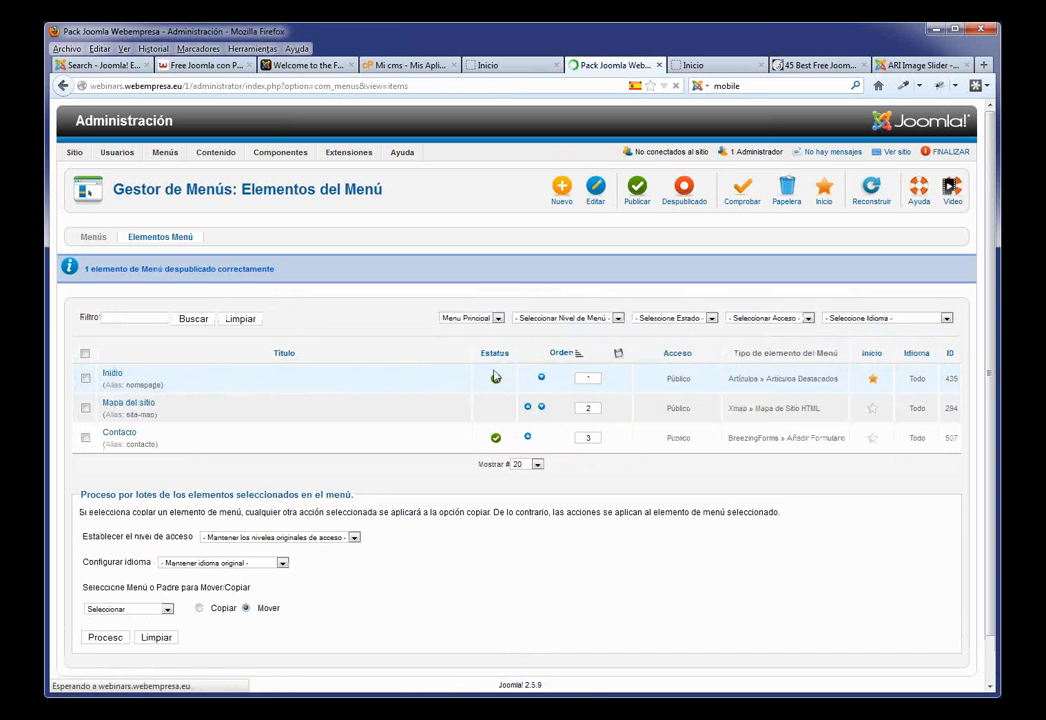
left_click(502, 66)
key("F5")
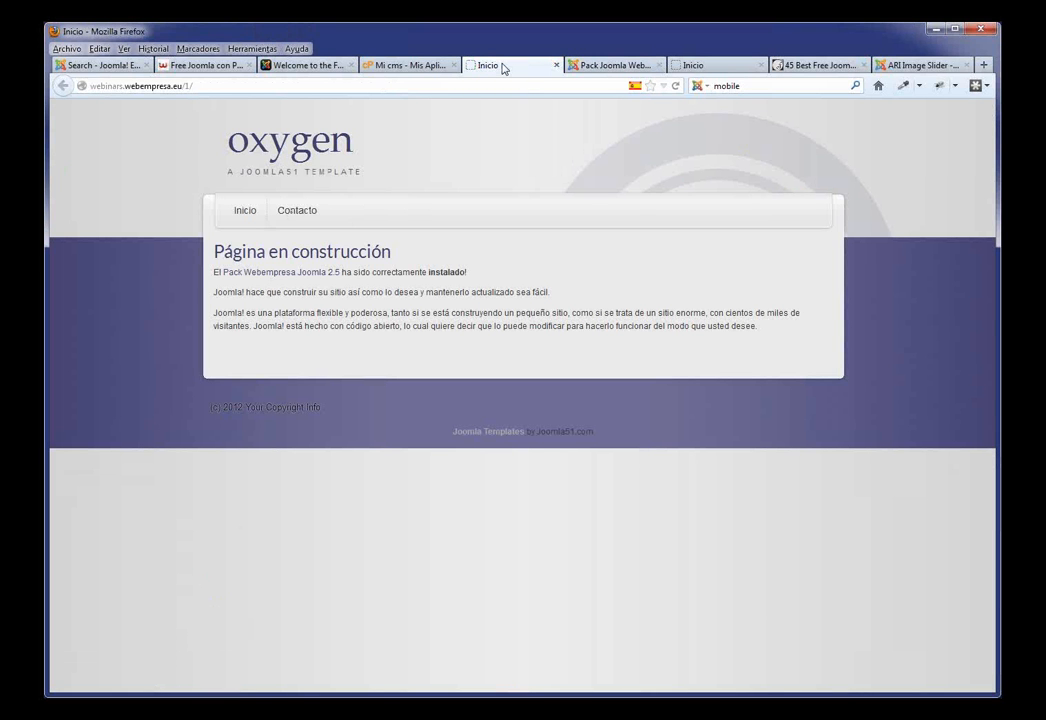
left_click(606, 67)
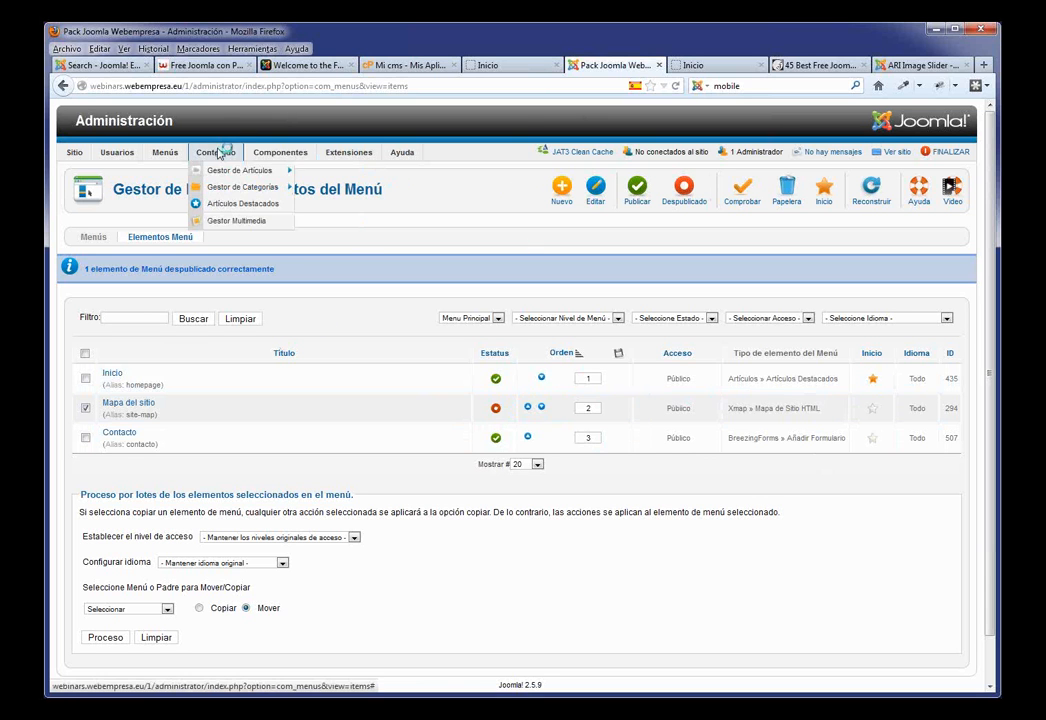
Step: From Contenido > Gestor de Artículos, start a new blank article
left_click(225, 171)
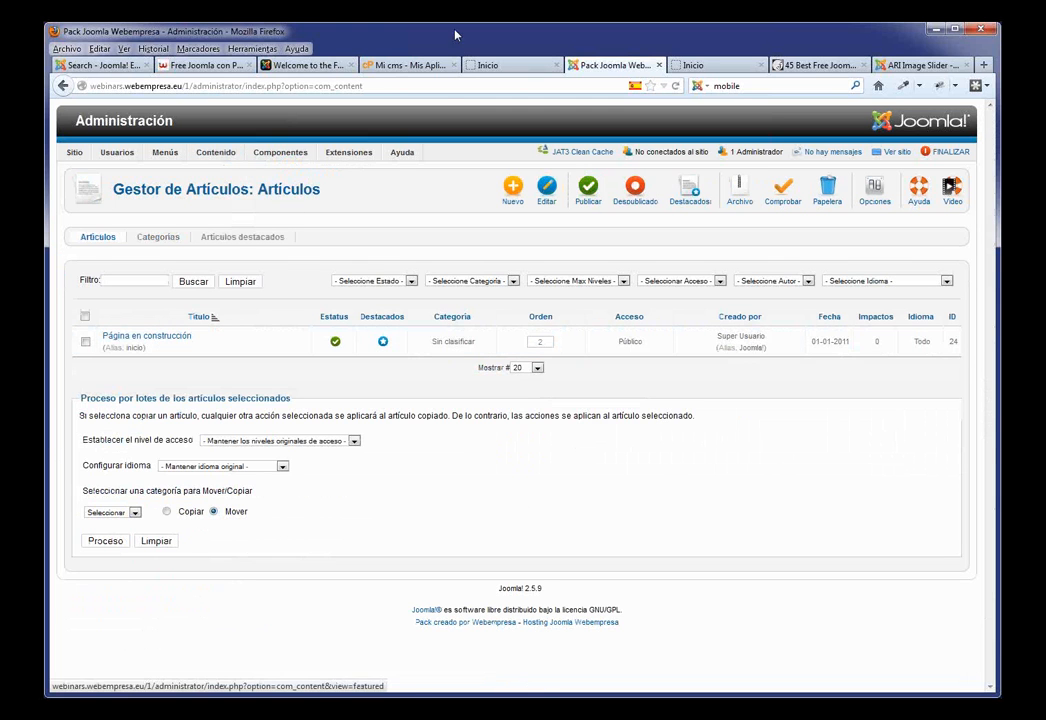
left_click(500, 65)
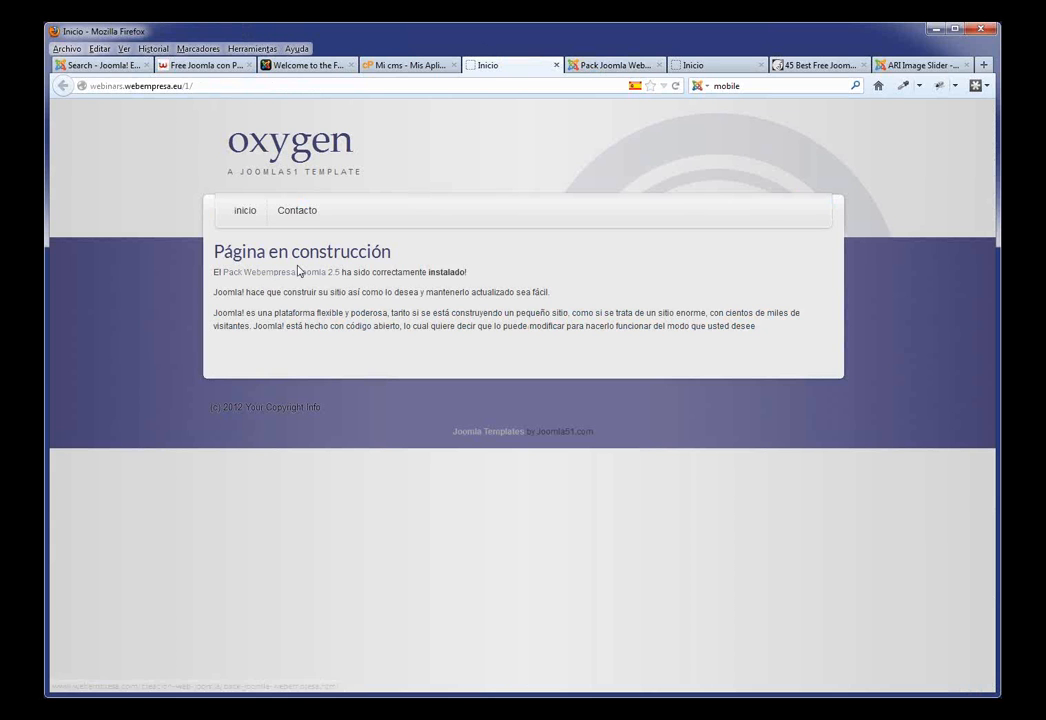
left_click(597, 68)
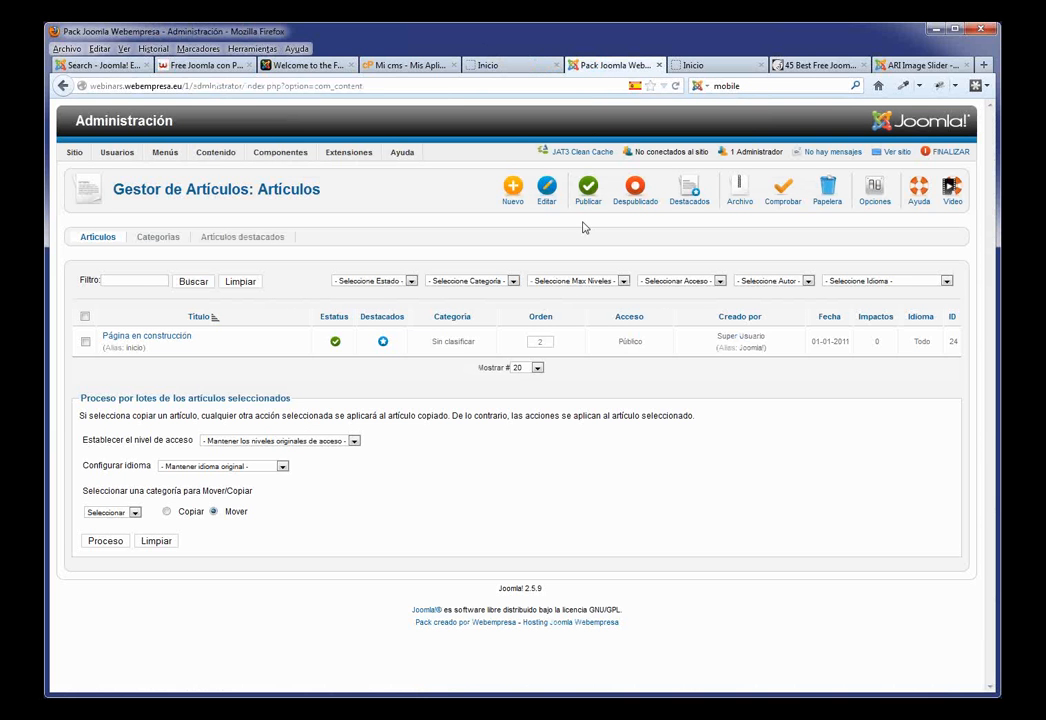
left_click(540, 313)
left_click(515, 199)
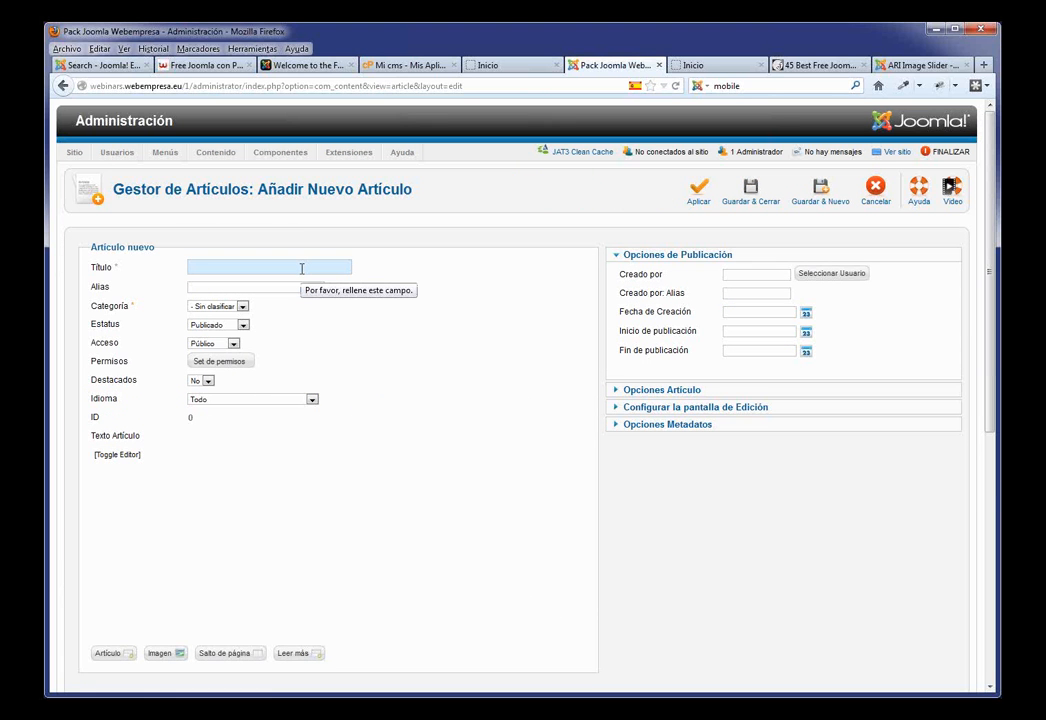
Step: Save an article titled Nosotros with pasted Lorem placeholder text
type("N")
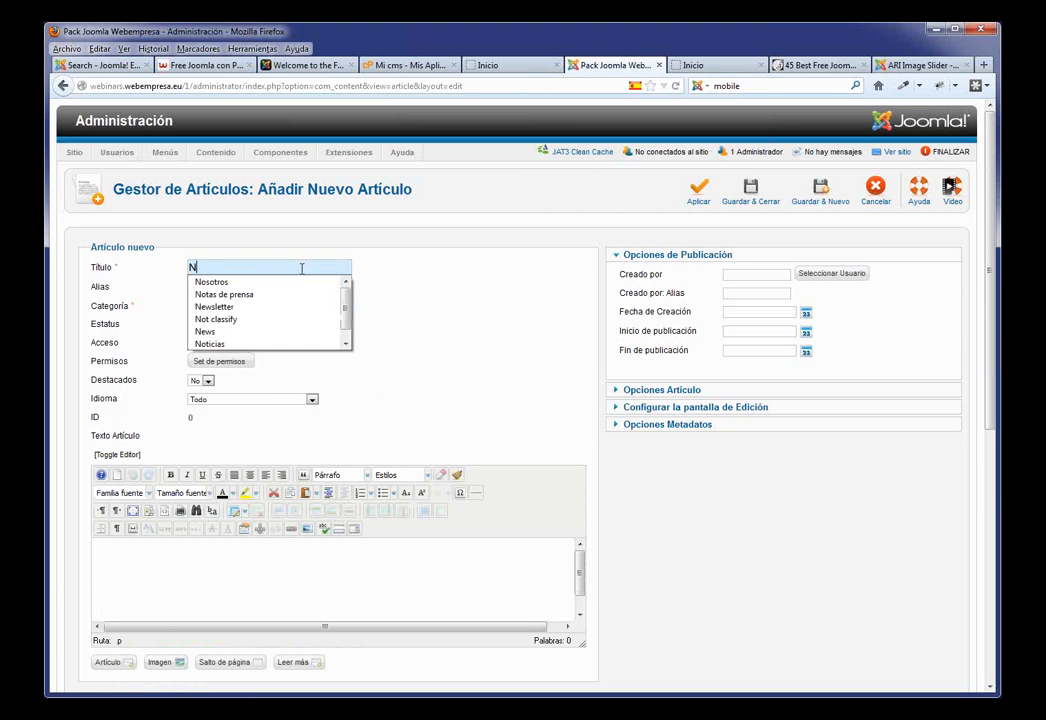
key("Down")
key("Return")
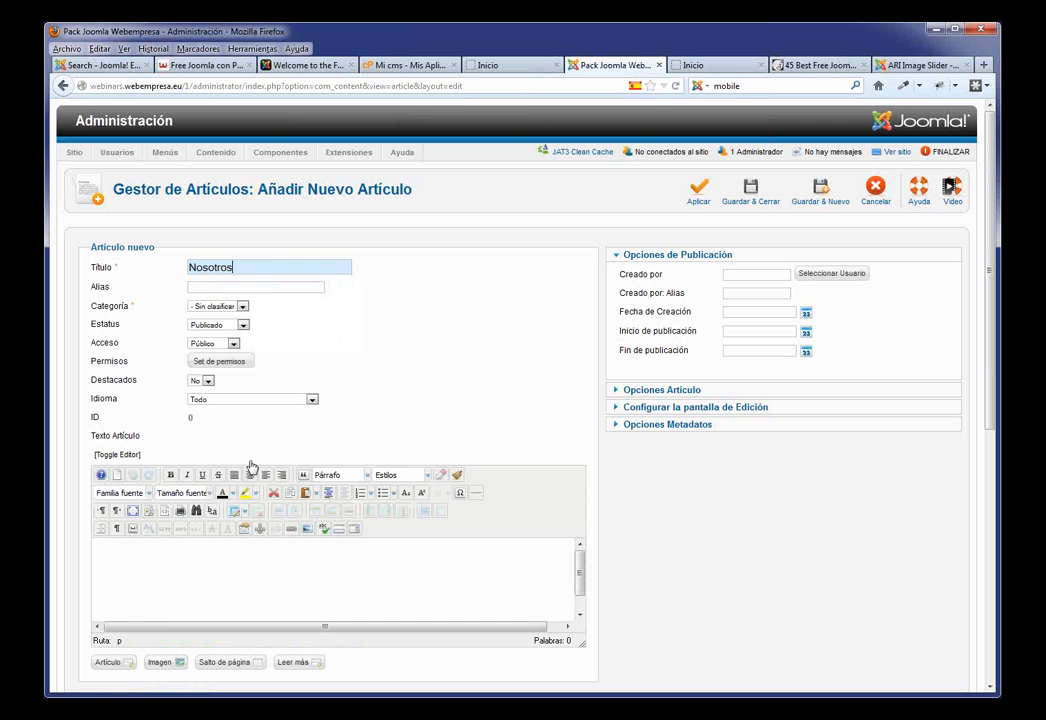
left_click(160, 582)
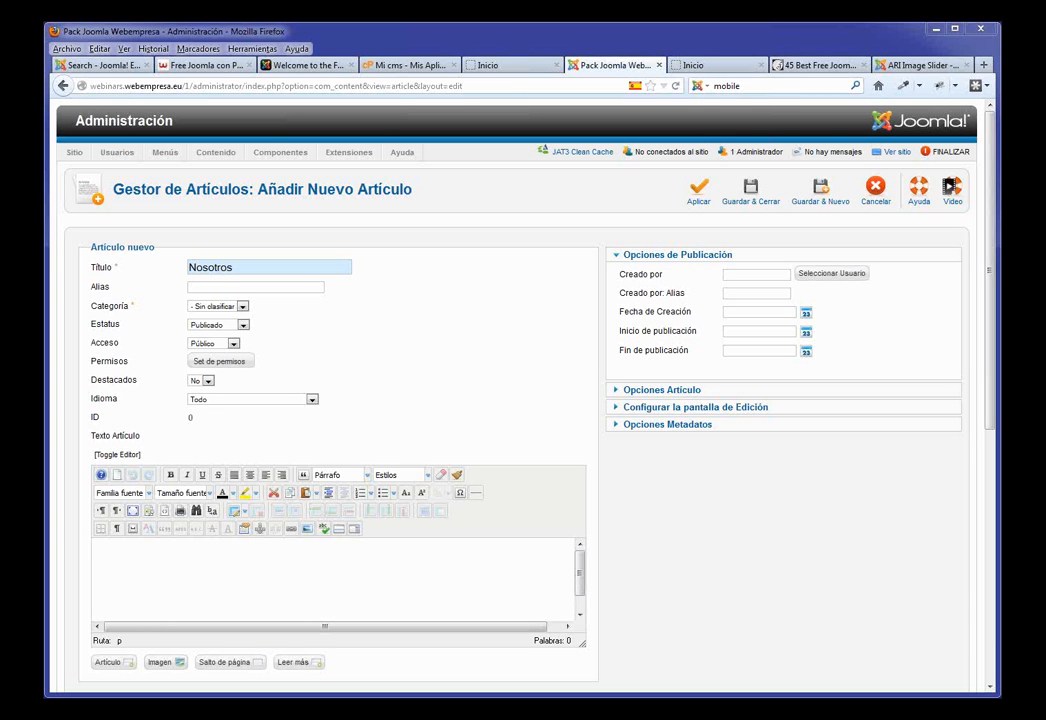
key("ctrl+v")
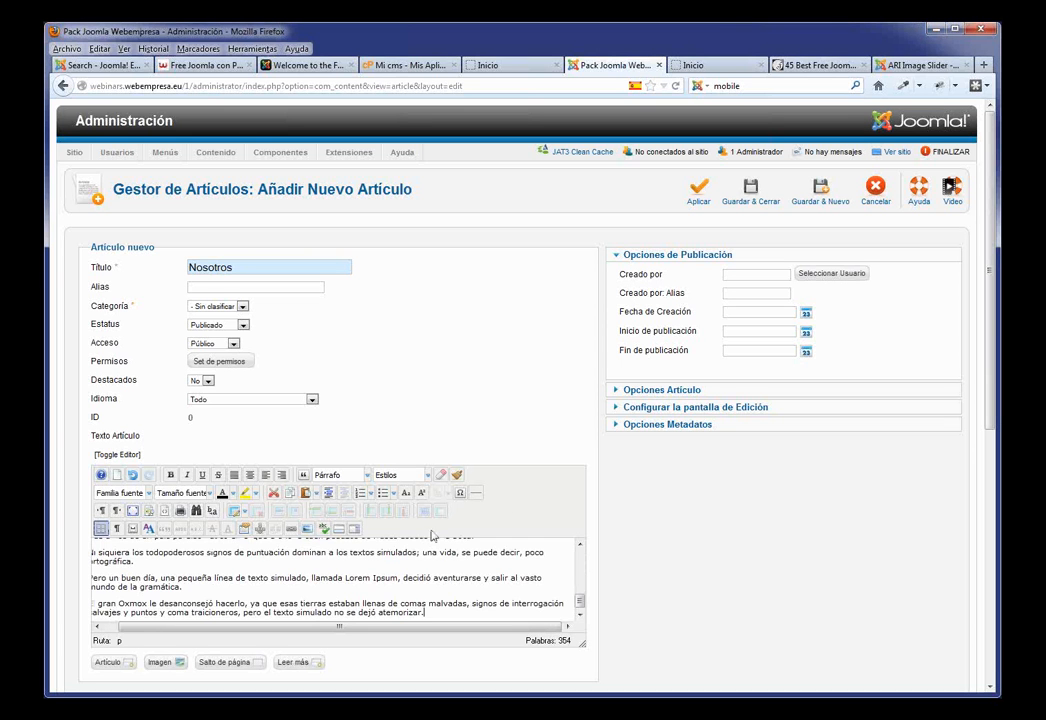
scroll(551, 593, "up", 5)
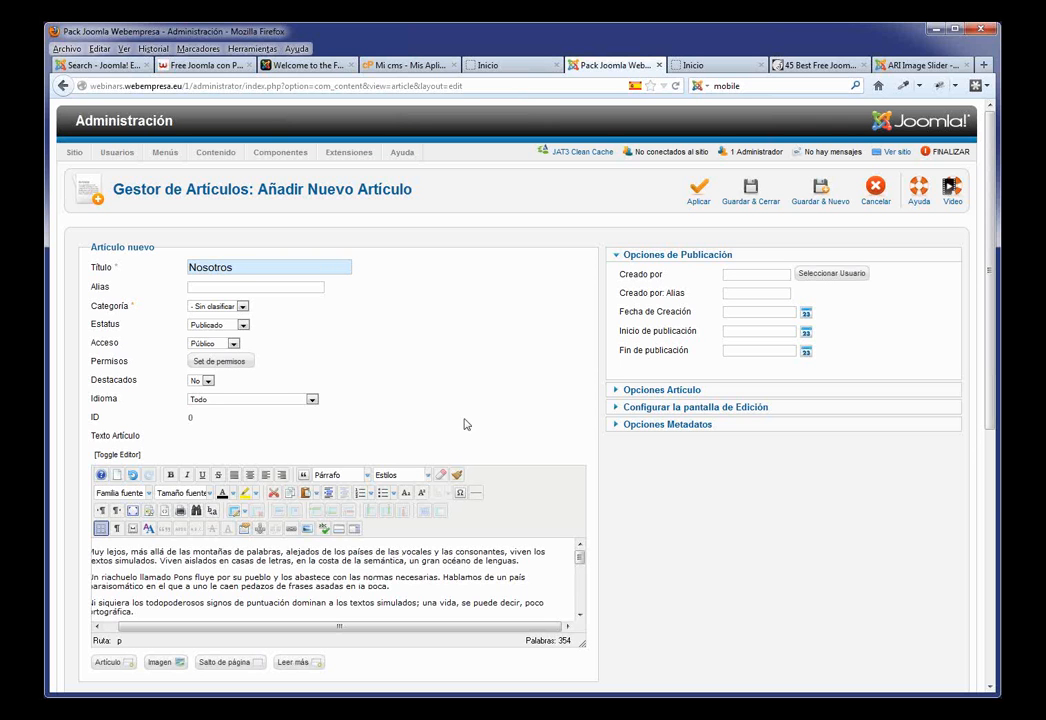
left_click(746, 210)
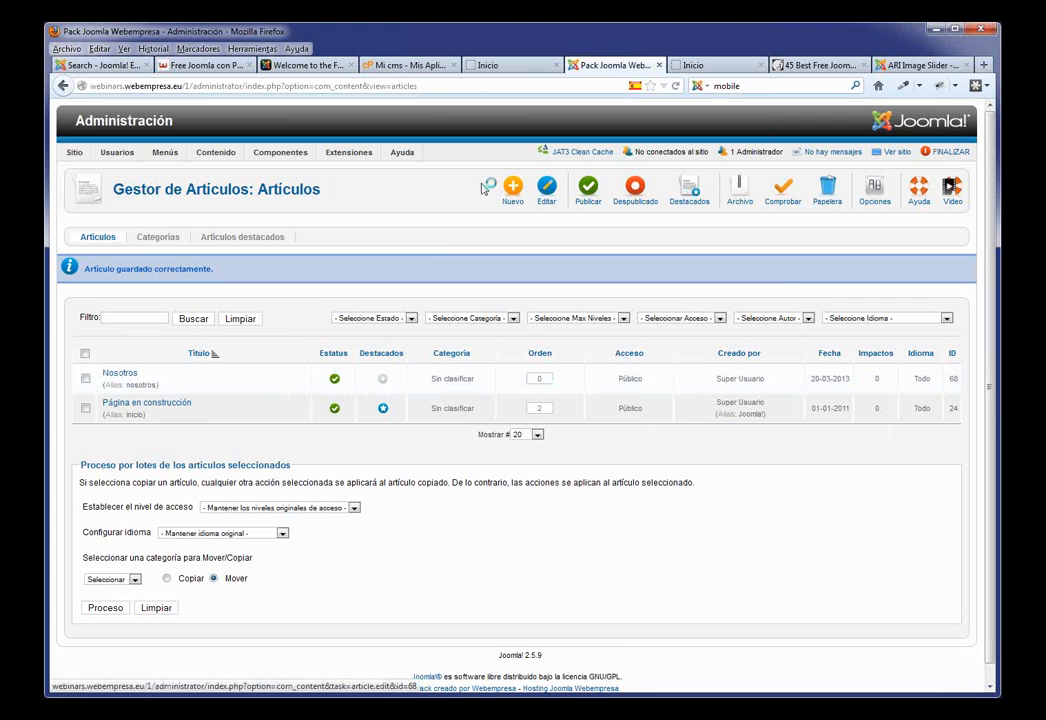
Step: Create and save a Servicios article with pasted placeholder text
left_click(507, 200)
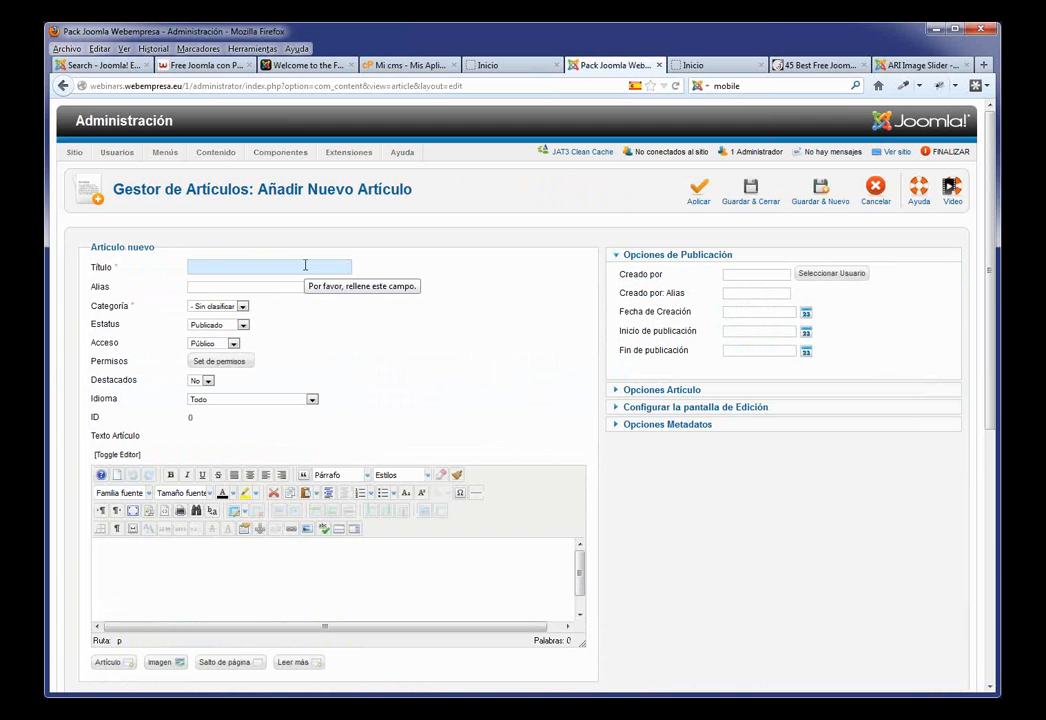
type("S")
left_click(211, 294)
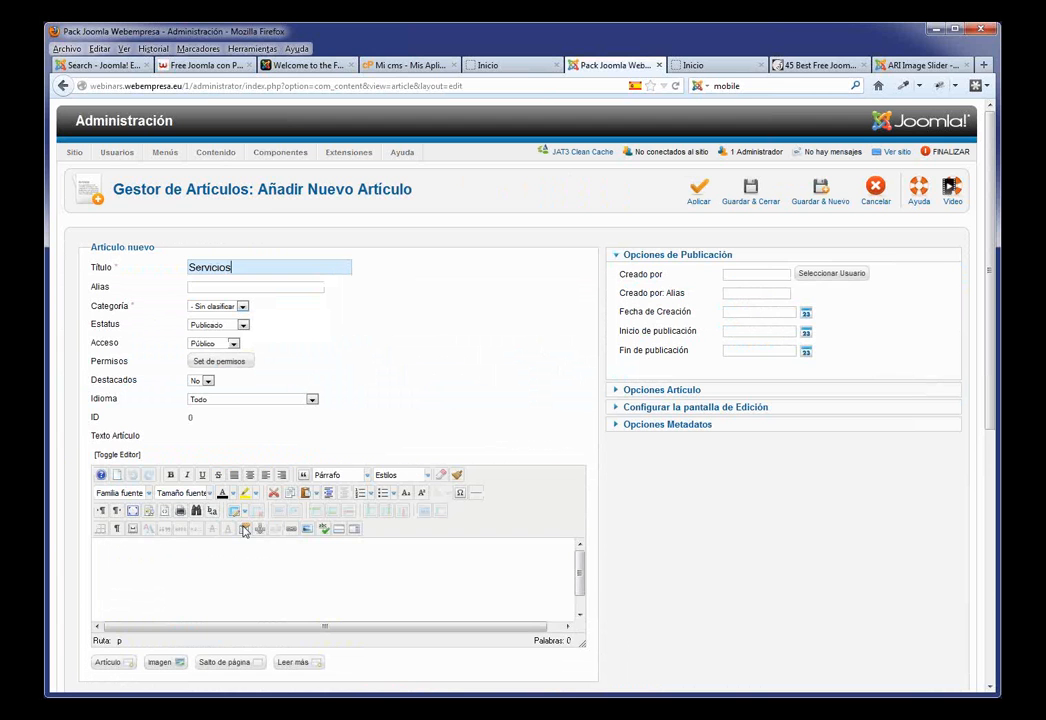
key("ctrl+v")
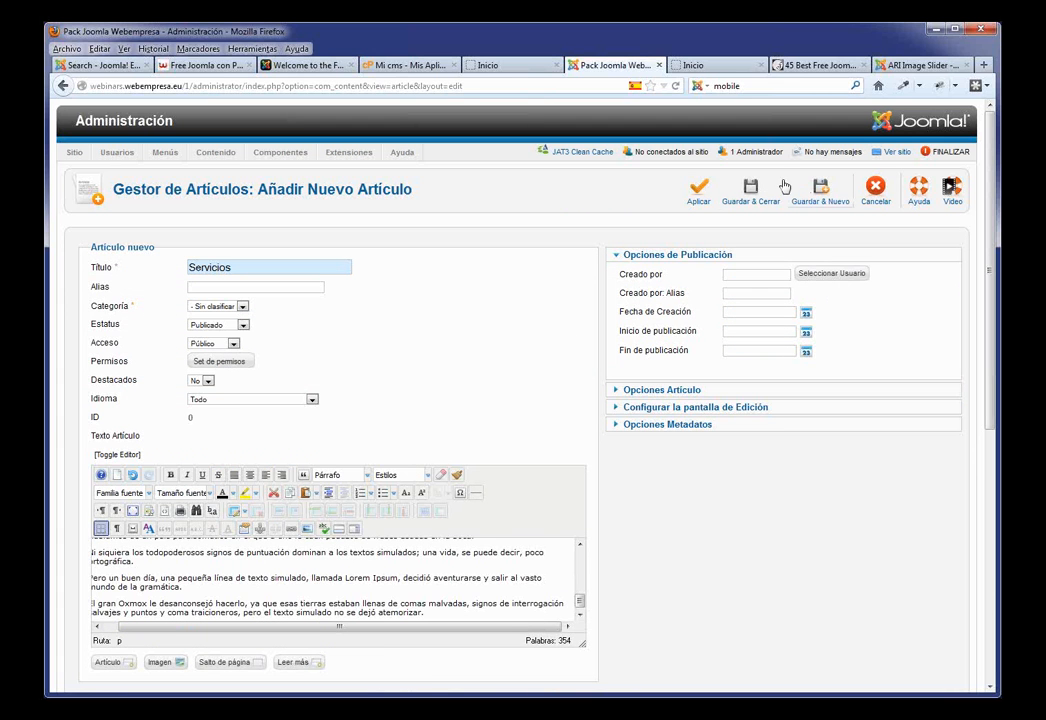
left_click(757, 196)
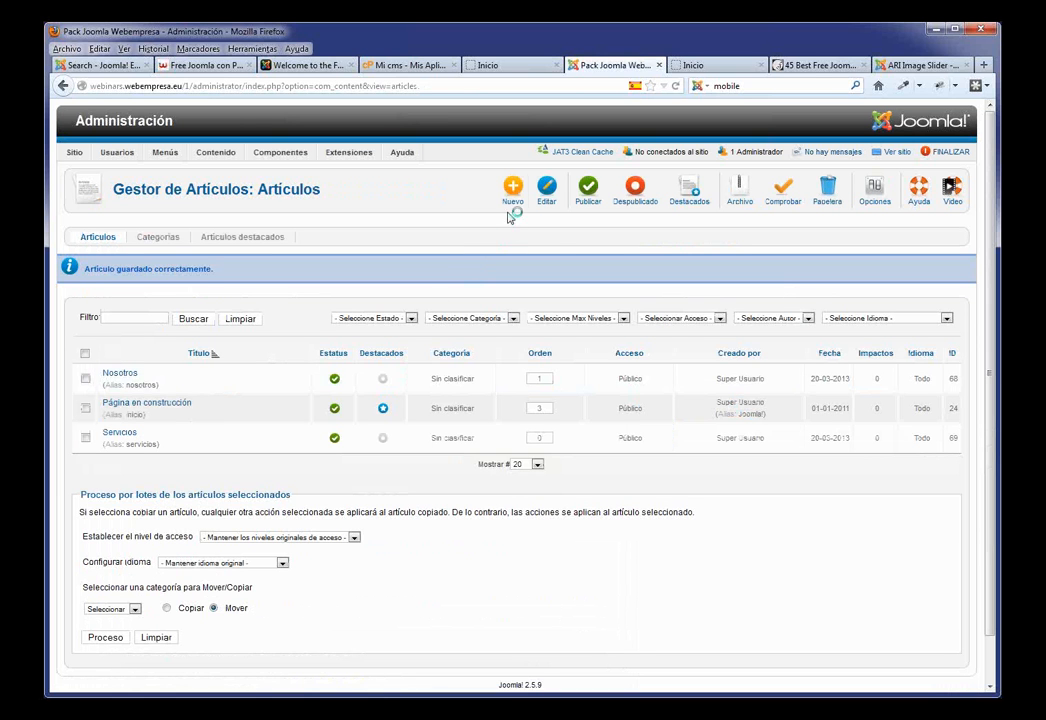
Step: Create and save a Clientes article with pasted placeholder text
left_click(510, 205)
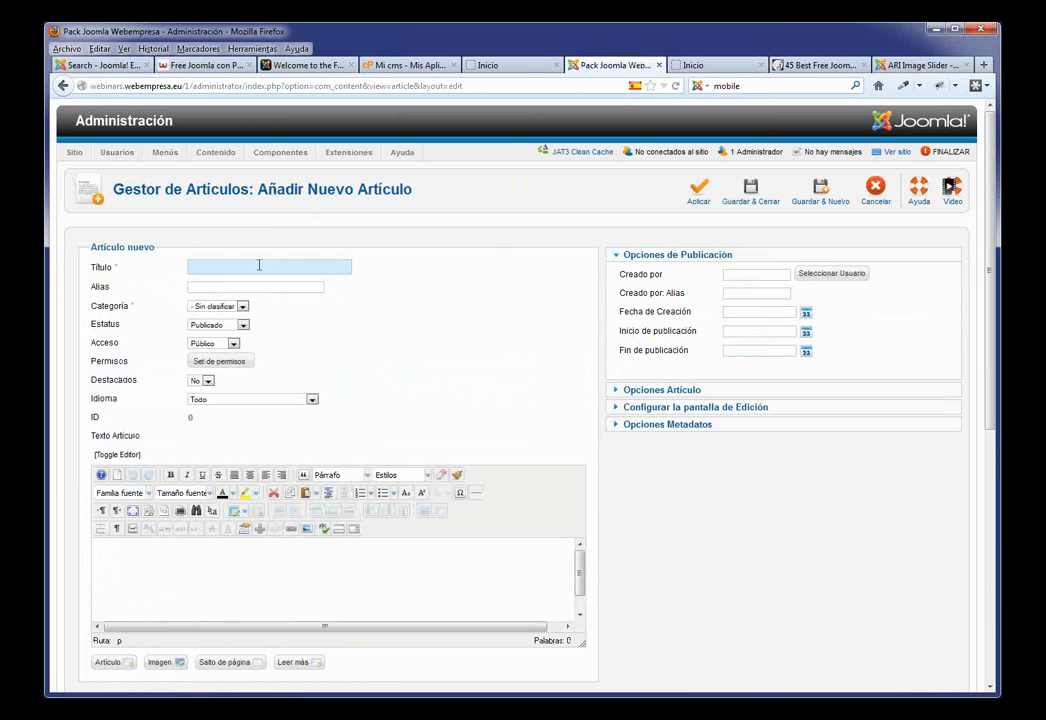
type("Cli")
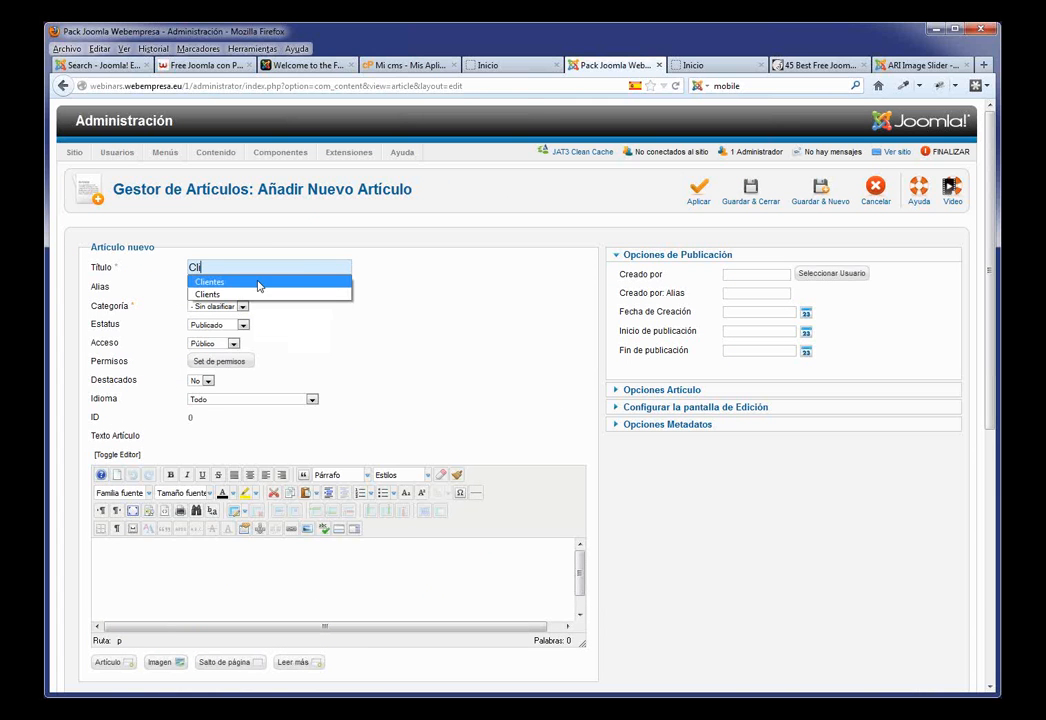
left_click(272, 283)
key("ctrl+v")
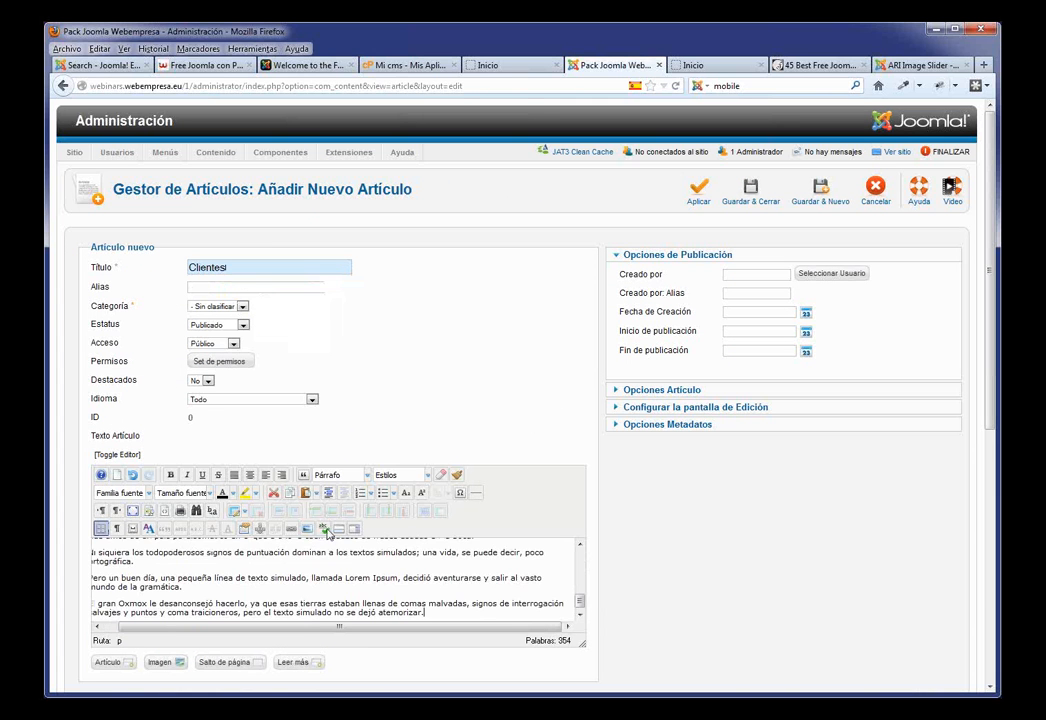
left_click(755, 199)
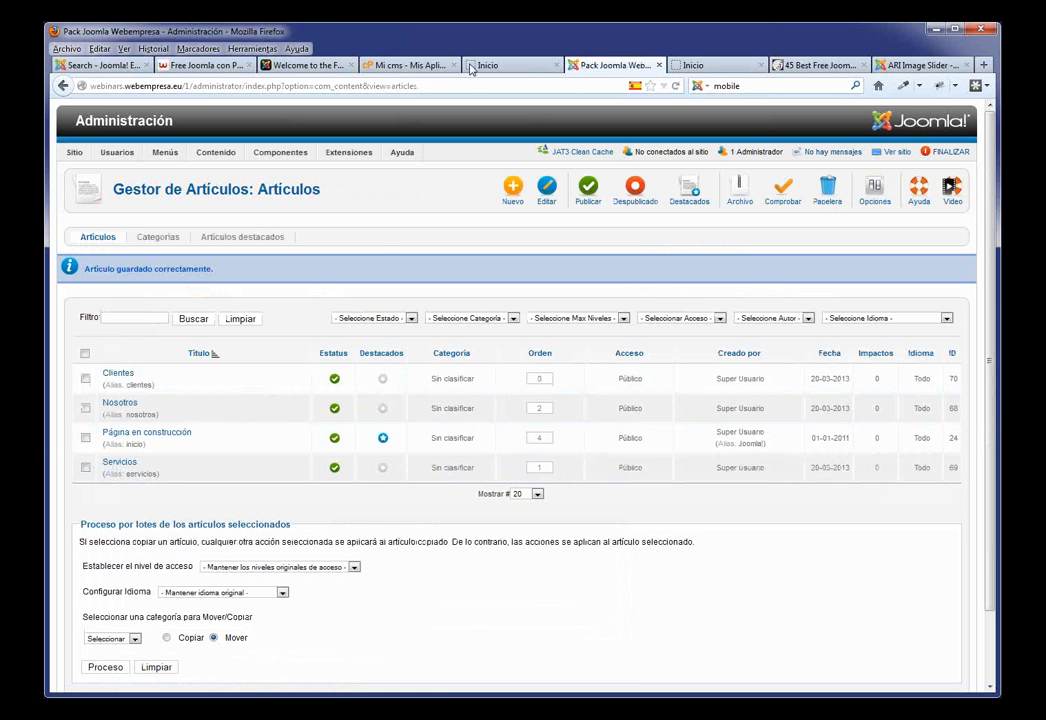
Step: Go to Menu Principal's items list and create a new menu item
left_click(520, 66)
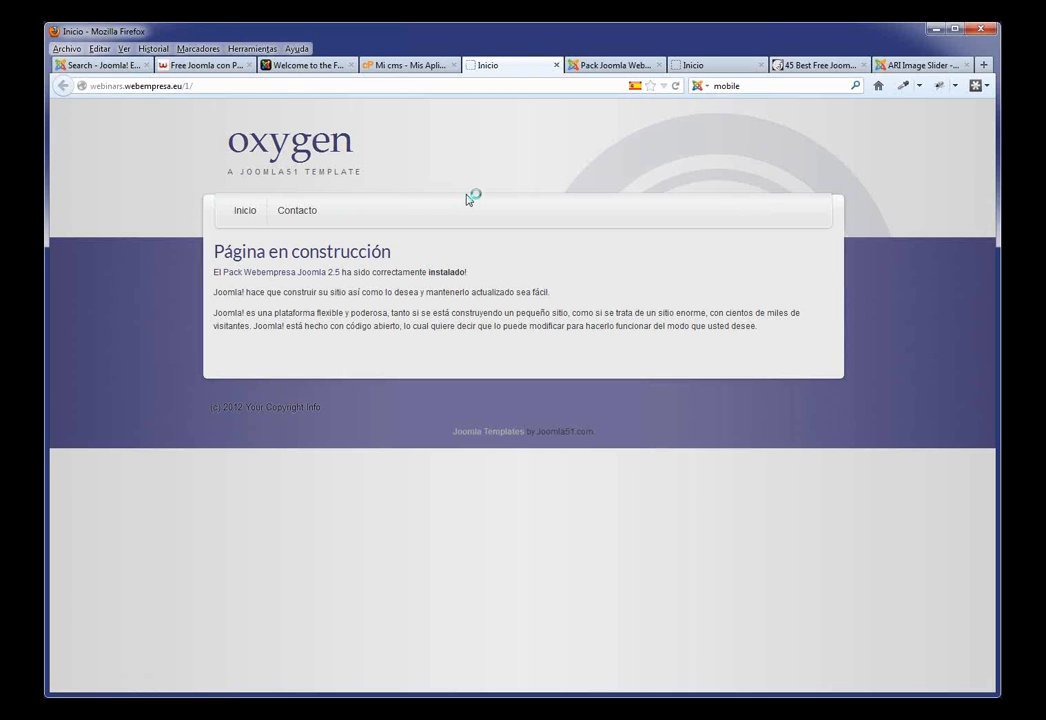
left_click(620, 66)
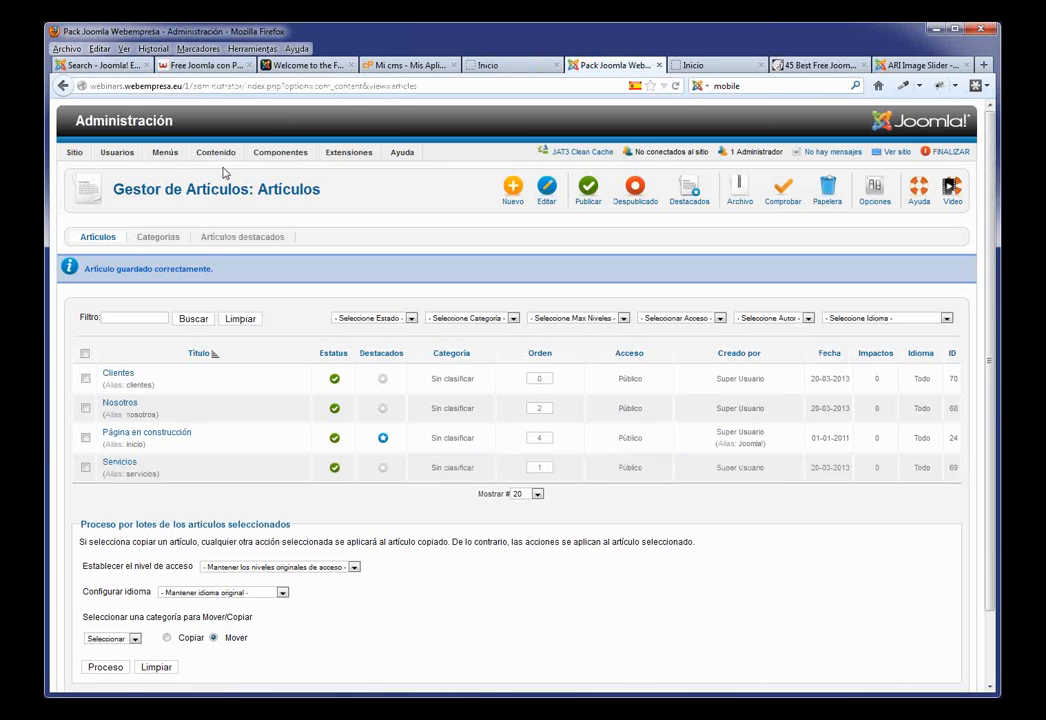
mouse_move(165, 152)
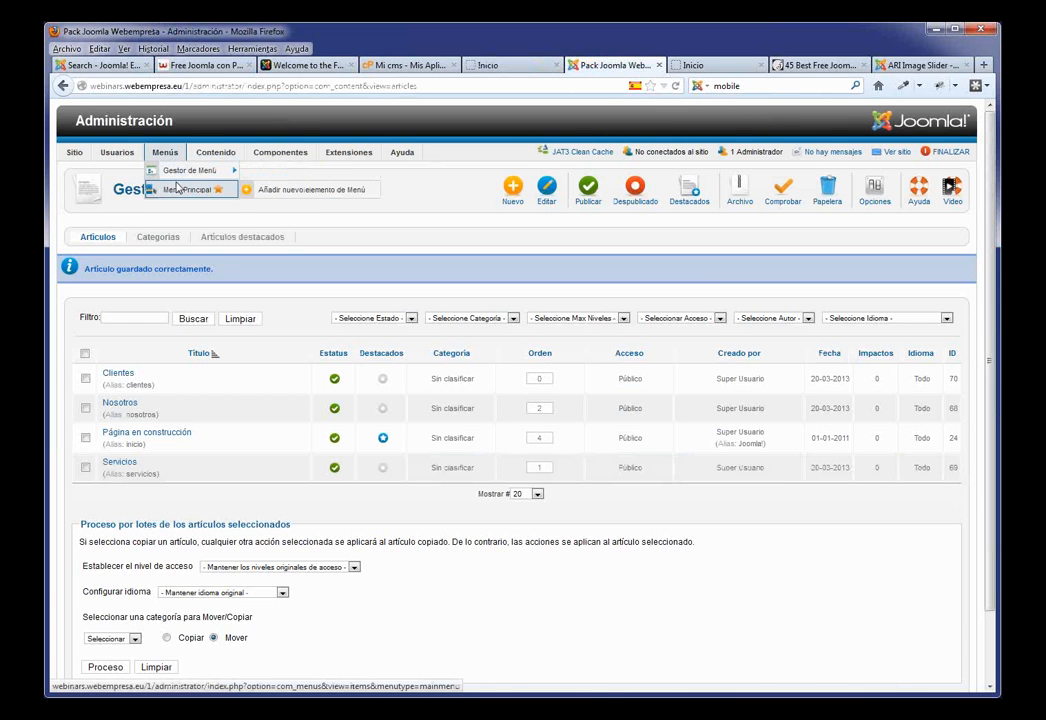
left_click(178, 188)
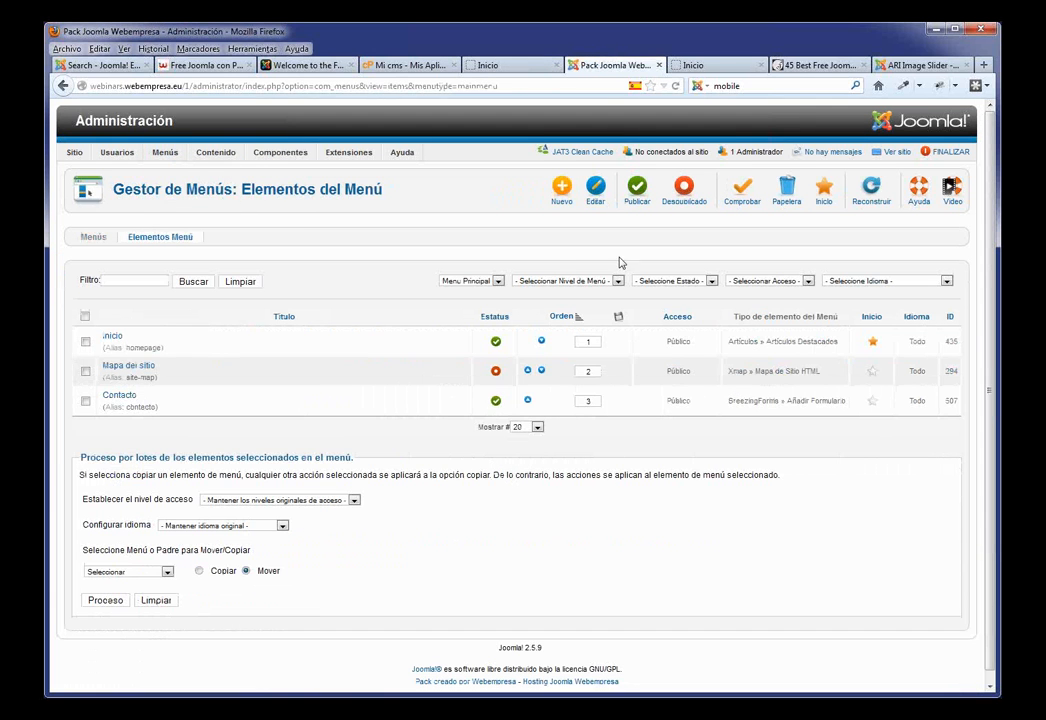
left_click(557, 189)
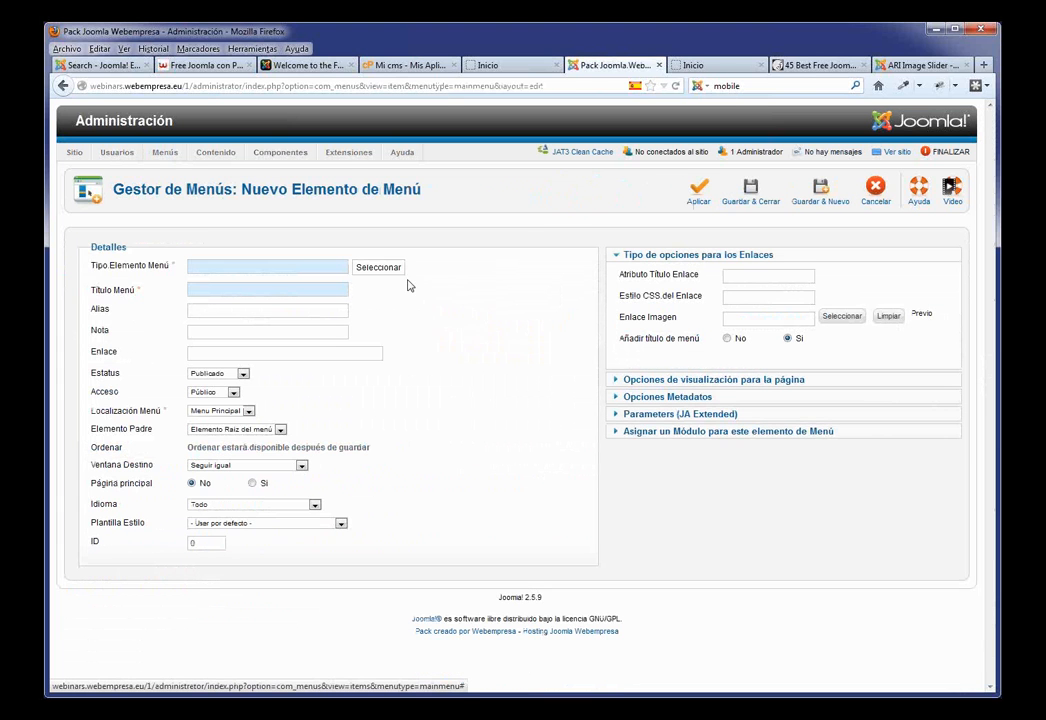
left_click_drag(145, 263, 91, 268)
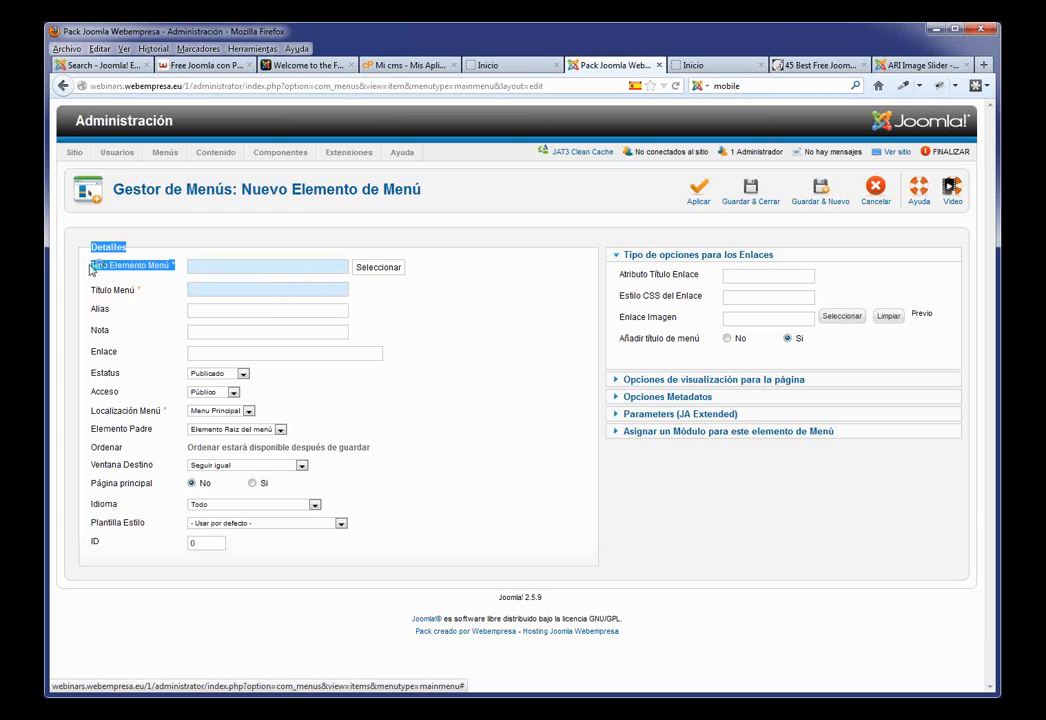
left_click(463, 309)
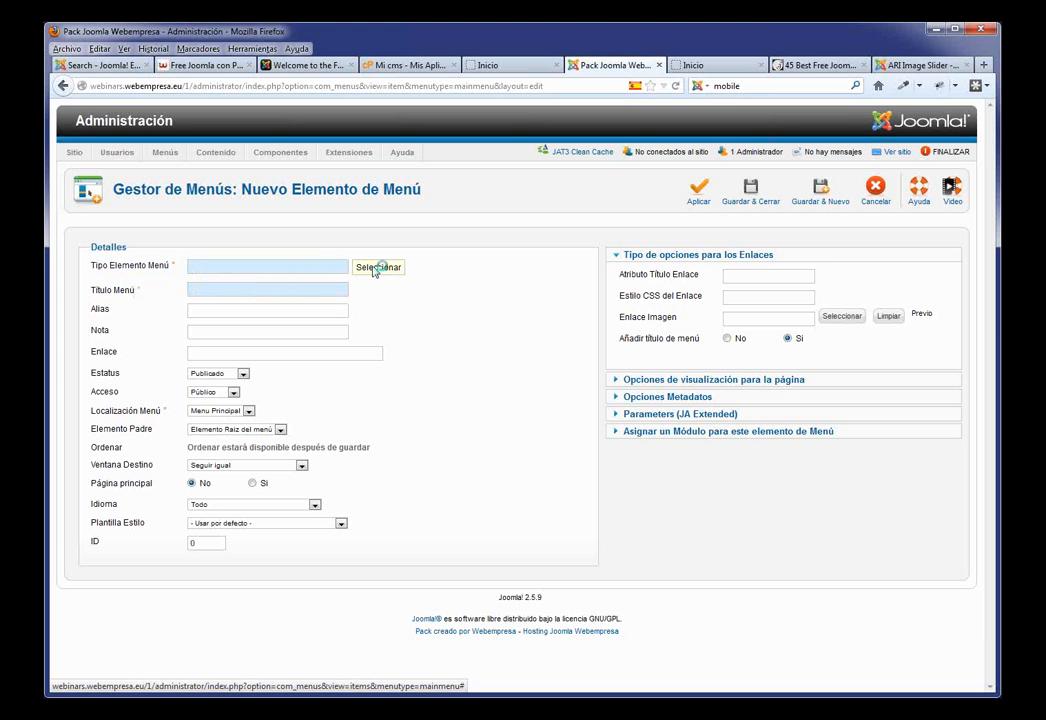
Step: Create an Artículo simple menu item titled Nosotros, linked to the Nosotros article, and save it
left_click(376, 268)
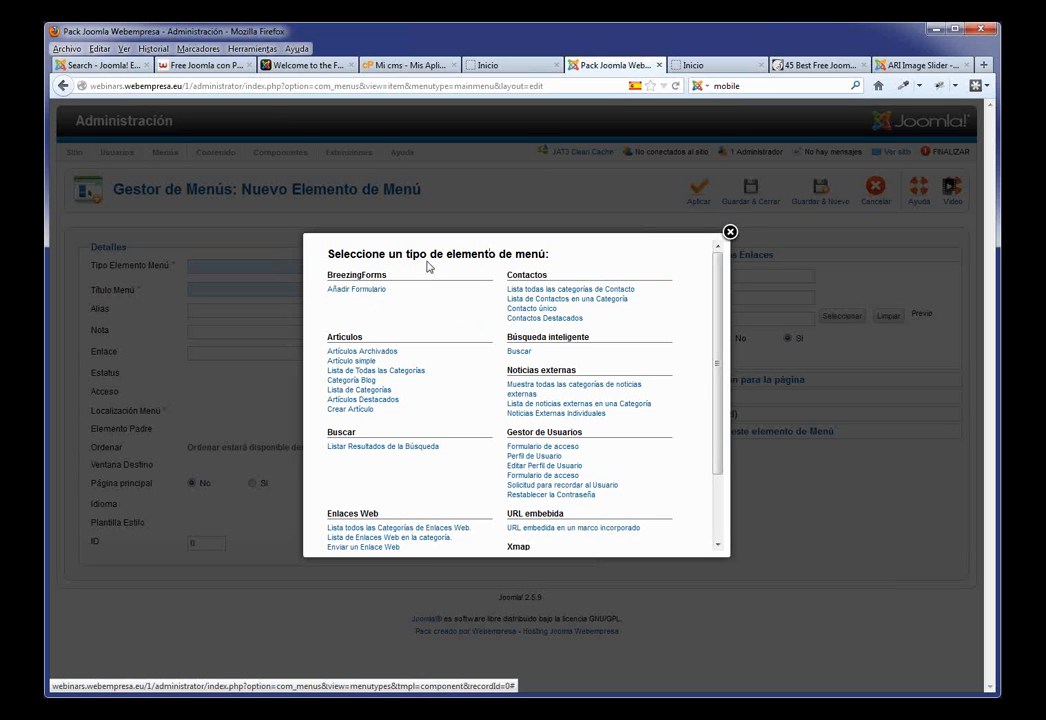
left_click(359, 362)
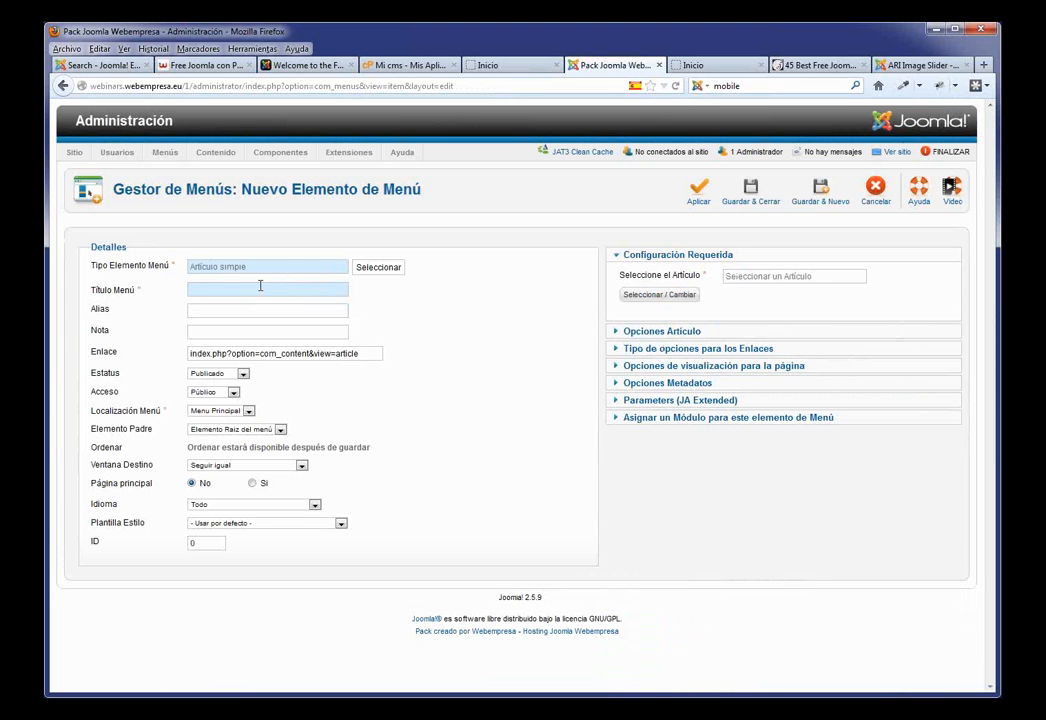
type("No")
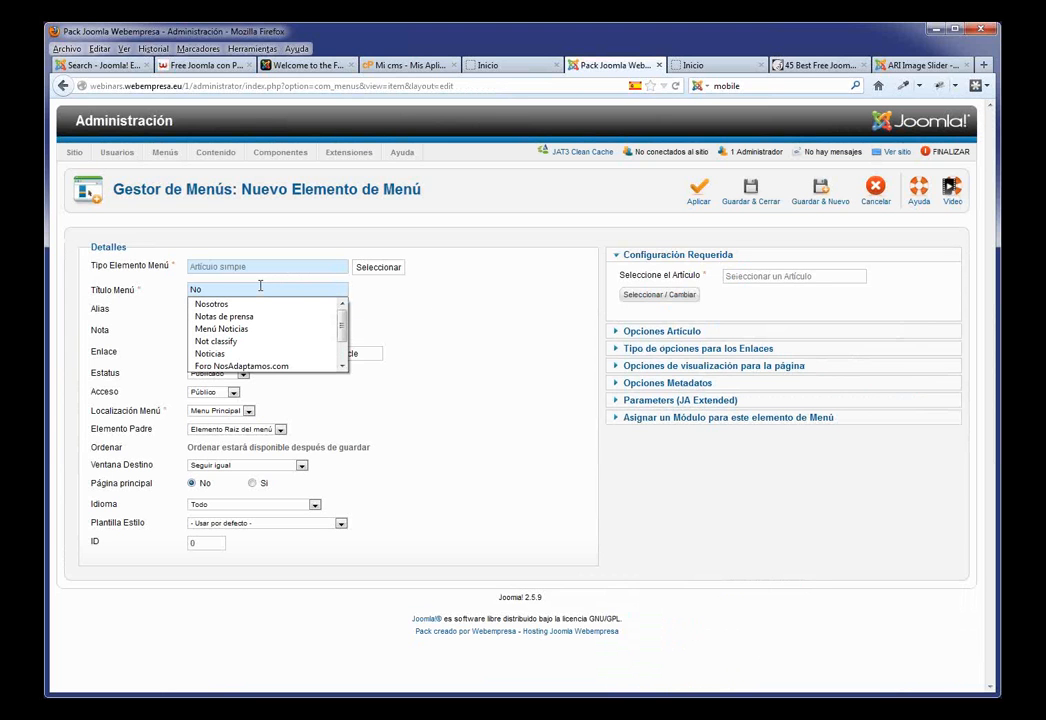
left_click(253, 303)
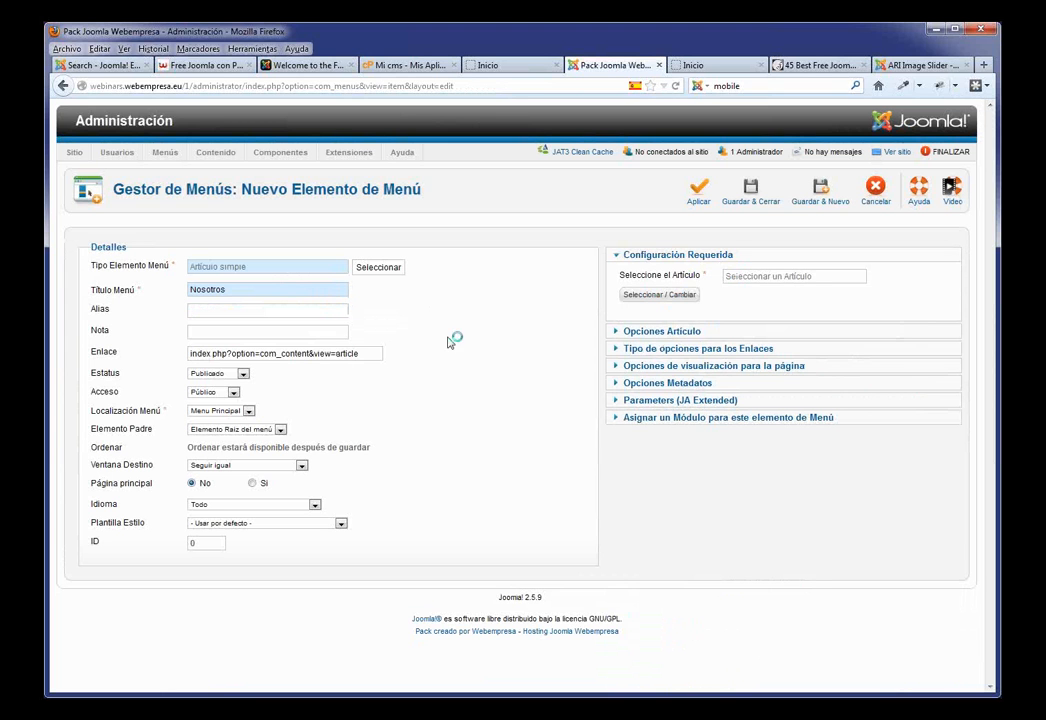
left_click(660, 295)
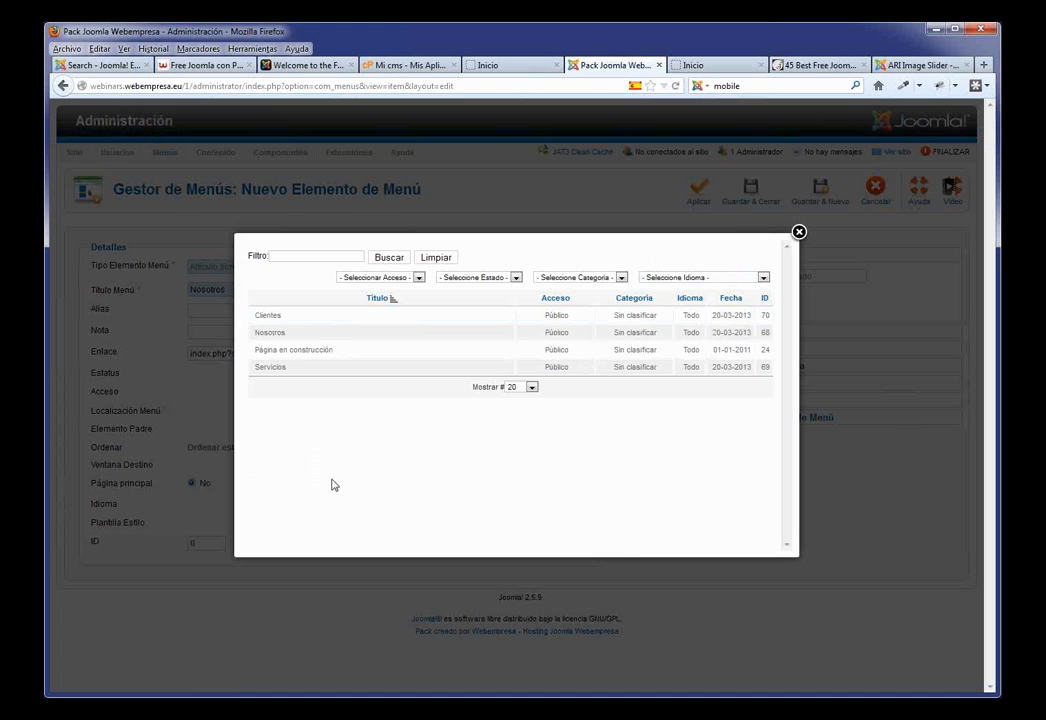
left_click(275, 337)
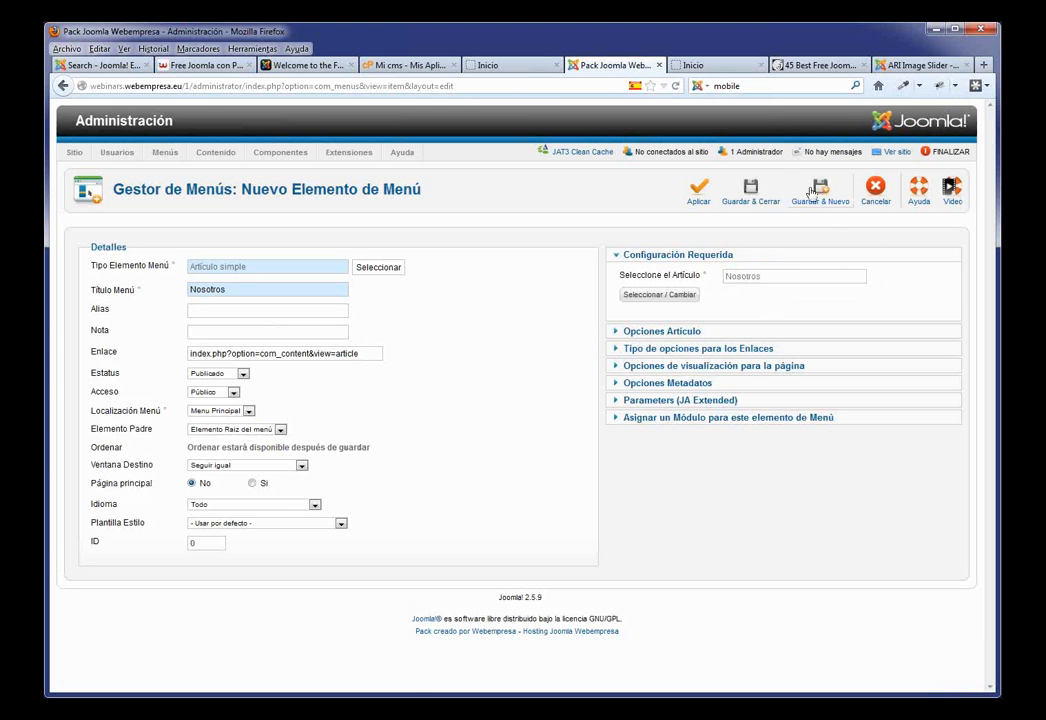
left_click(740, 200)
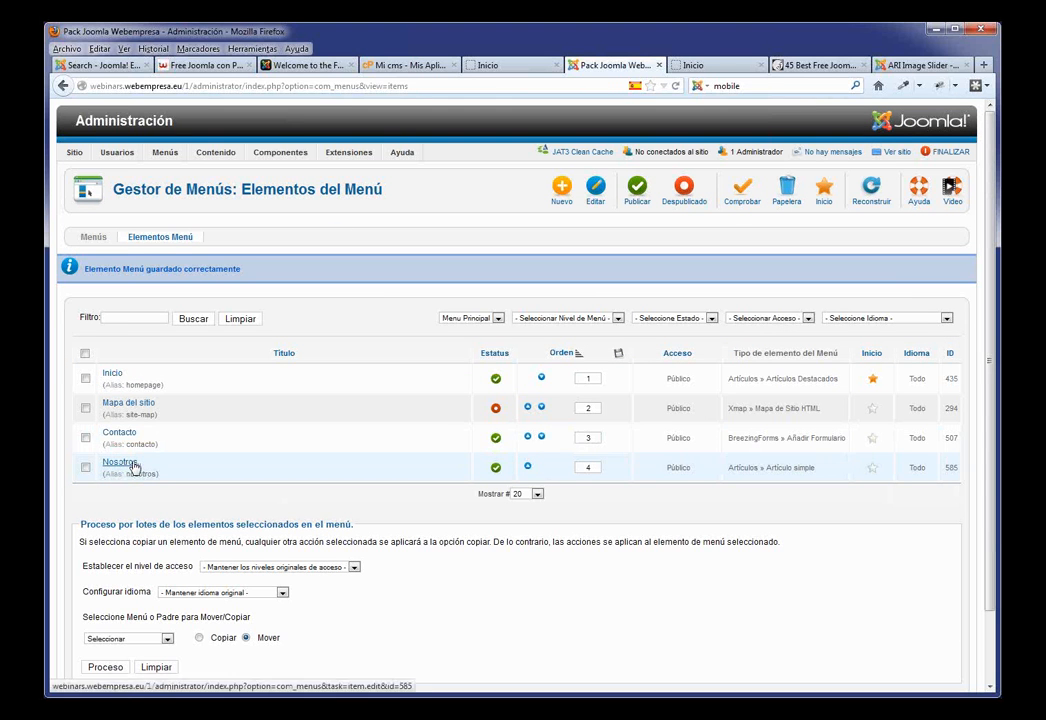
Step: Move Nosotros above Contacto, then reload the live site and view the Nosotros page
left_click(527, 468)
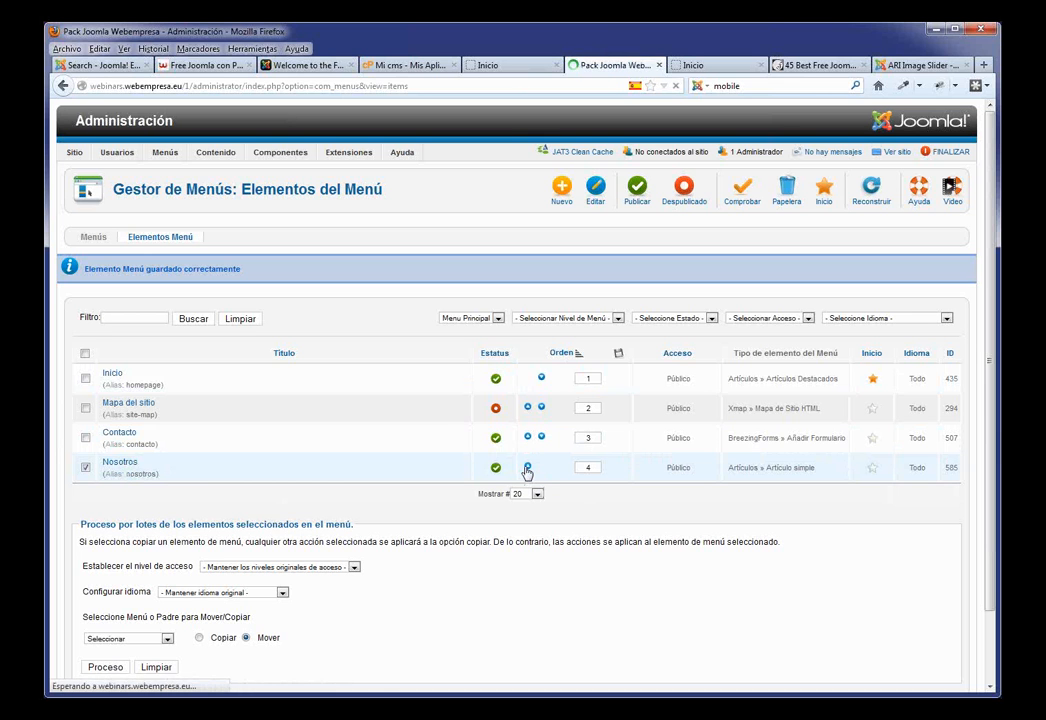
left_click(497, 66)
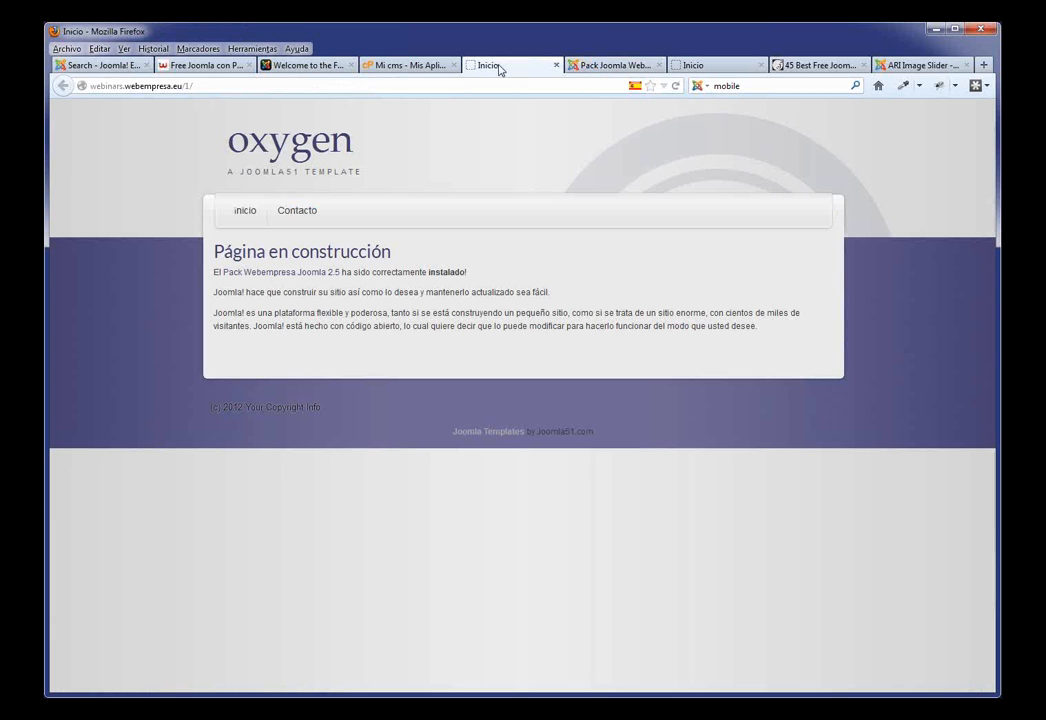
key("F5")
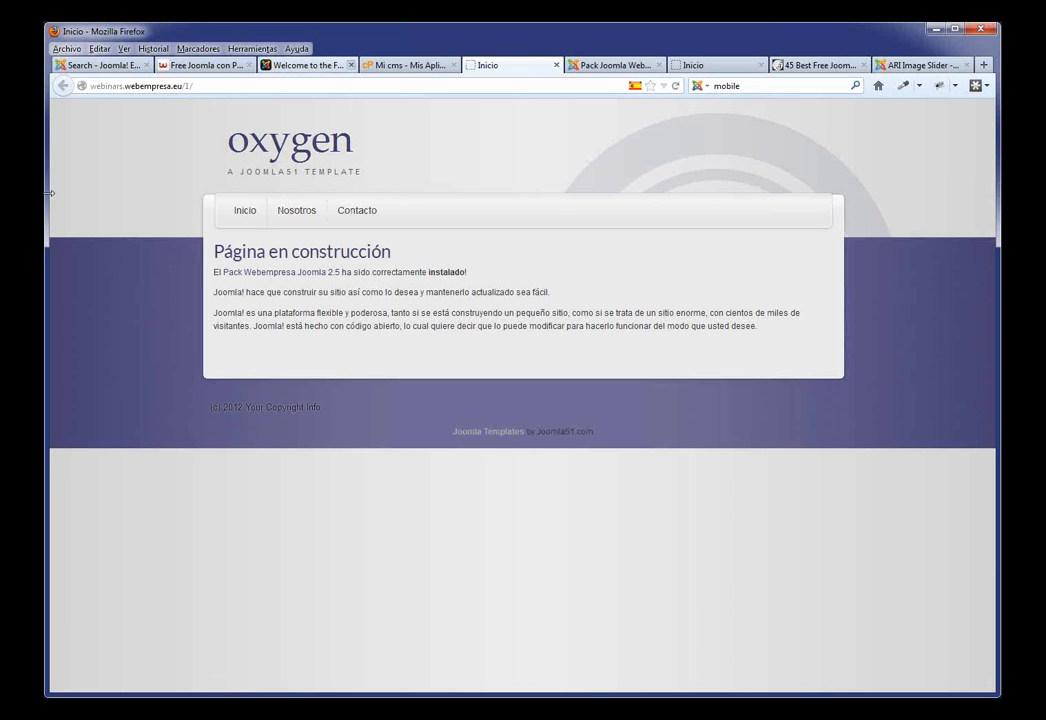
left_click(306, 213)
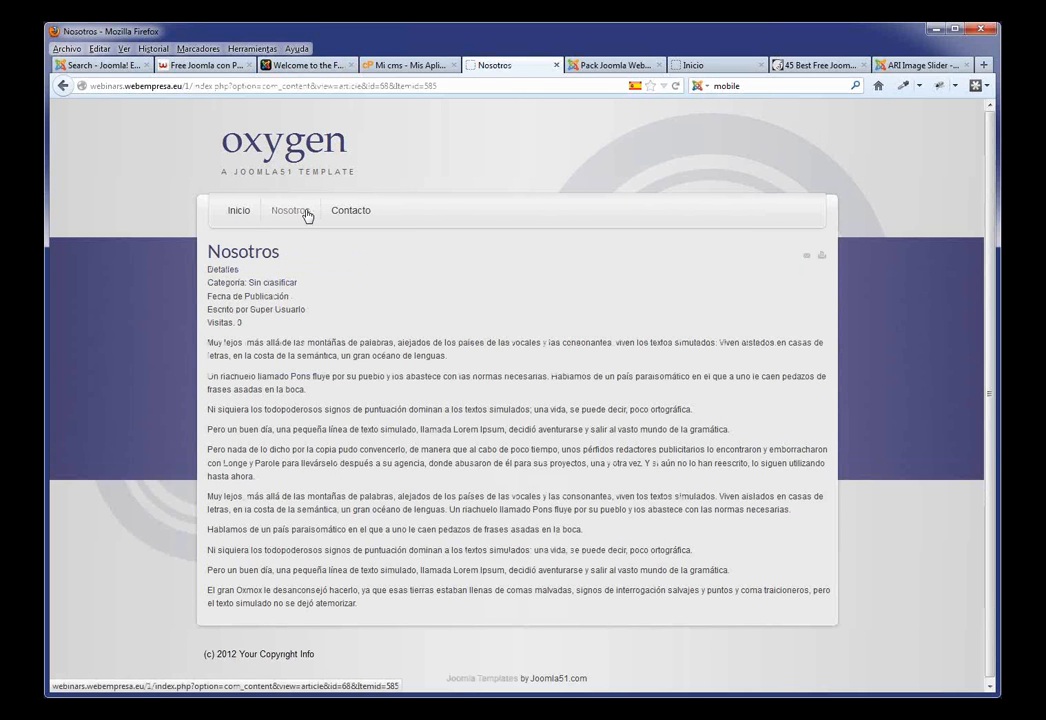
left_click(238, 208)
left_click(605, 66)
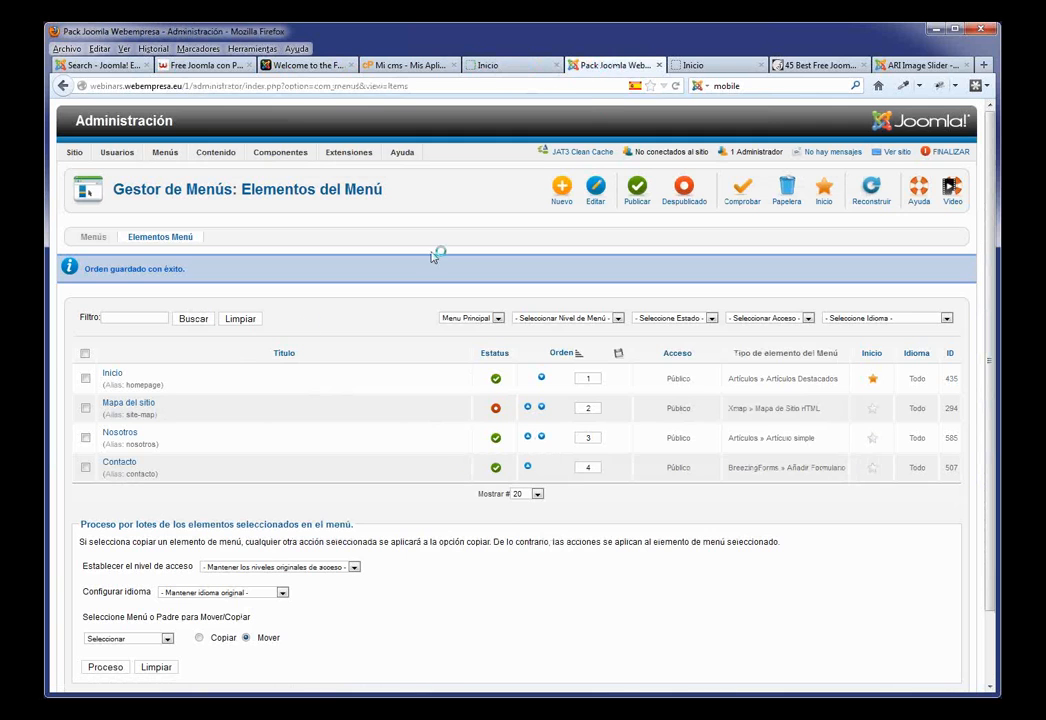
Step: Add a Servicios Artículo simple menu item linked to the Servicios article, moved above Contacto
left_click(561, 192)
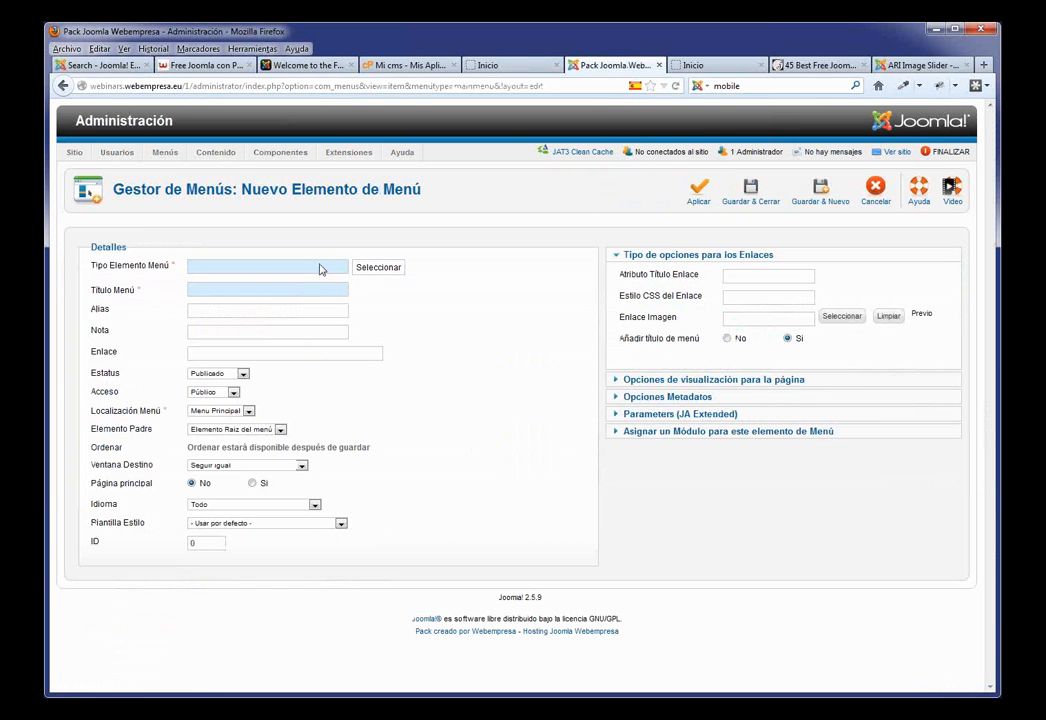
left_click(390, 270)
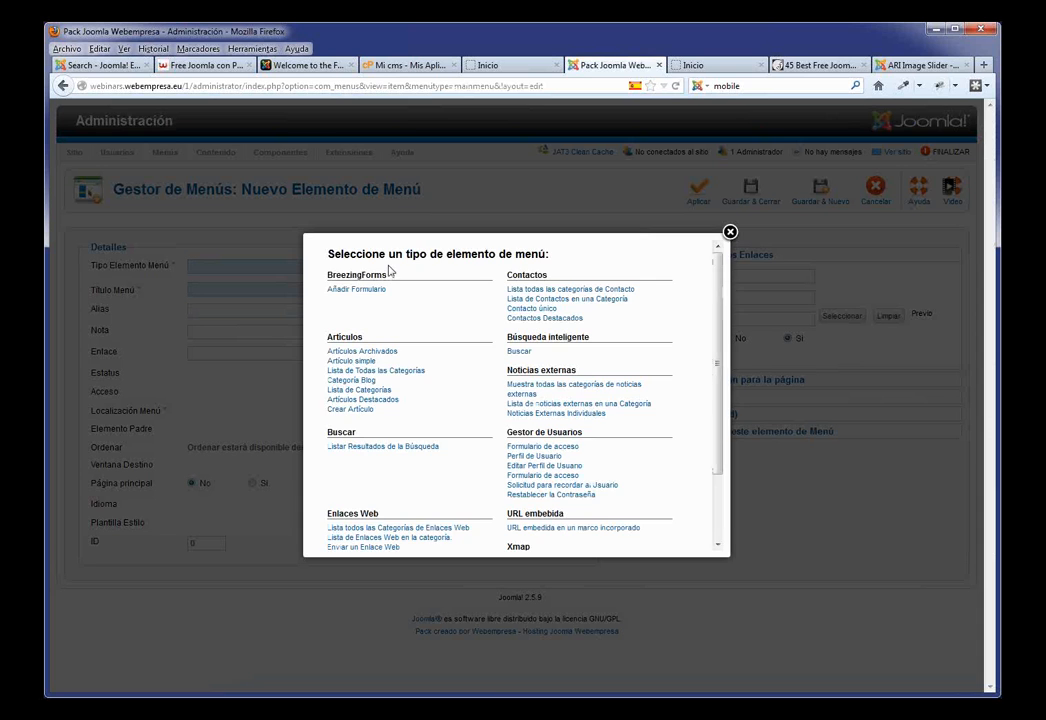
left_click(350, 361)
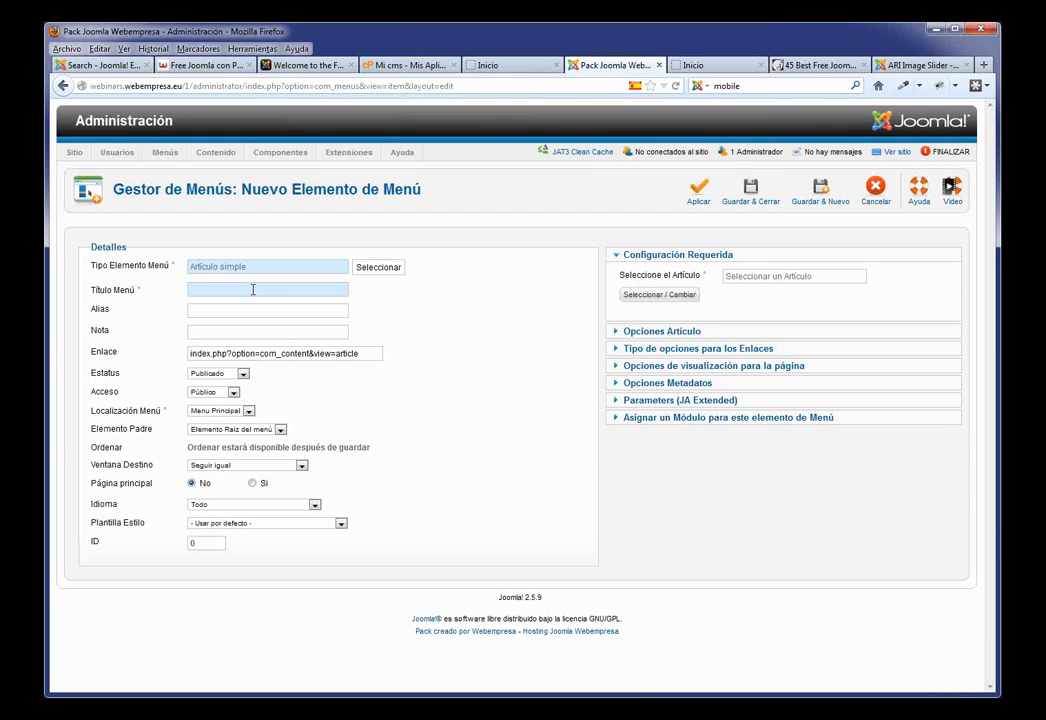
type("S")
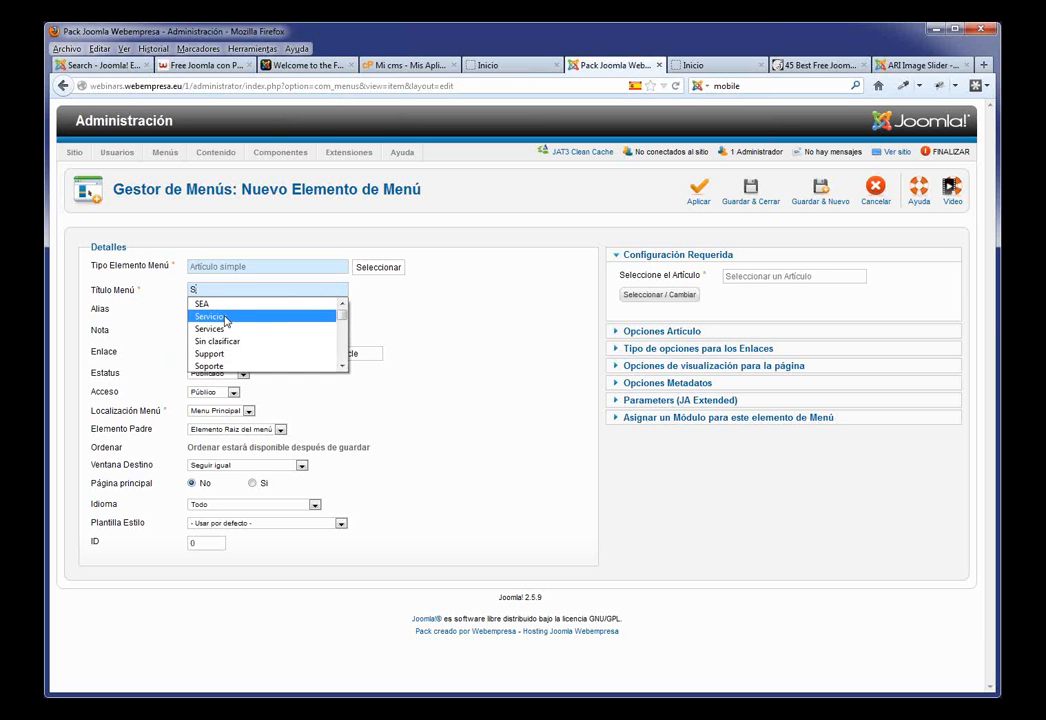
left_click(211, 316)
left_click(684, 296)
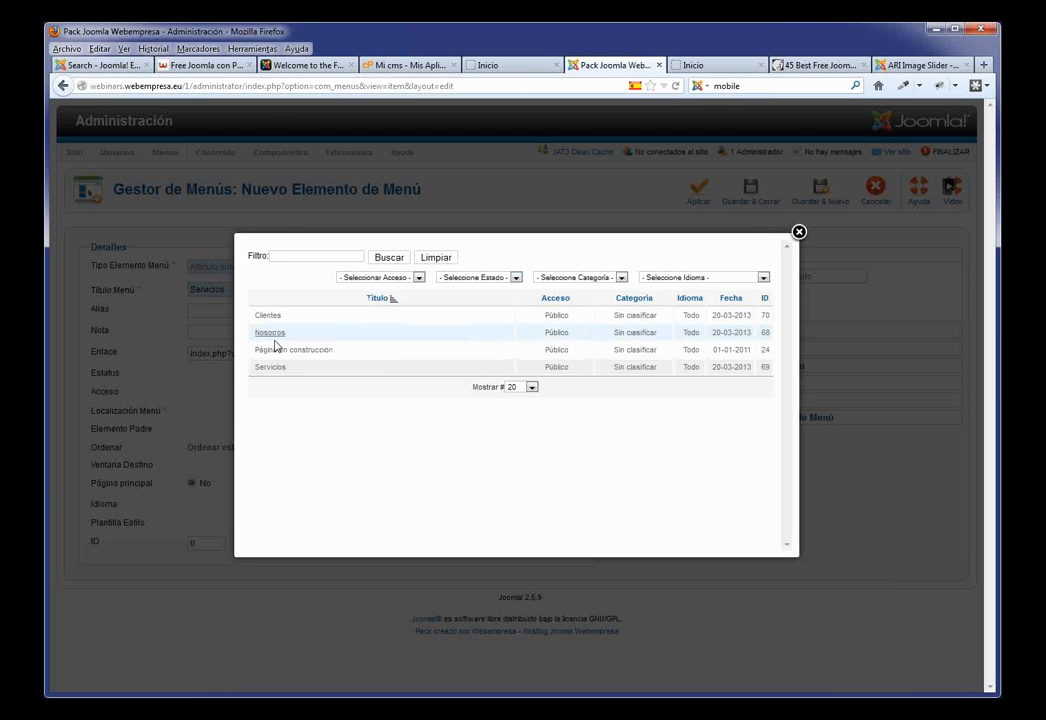
left_click(273, 366)
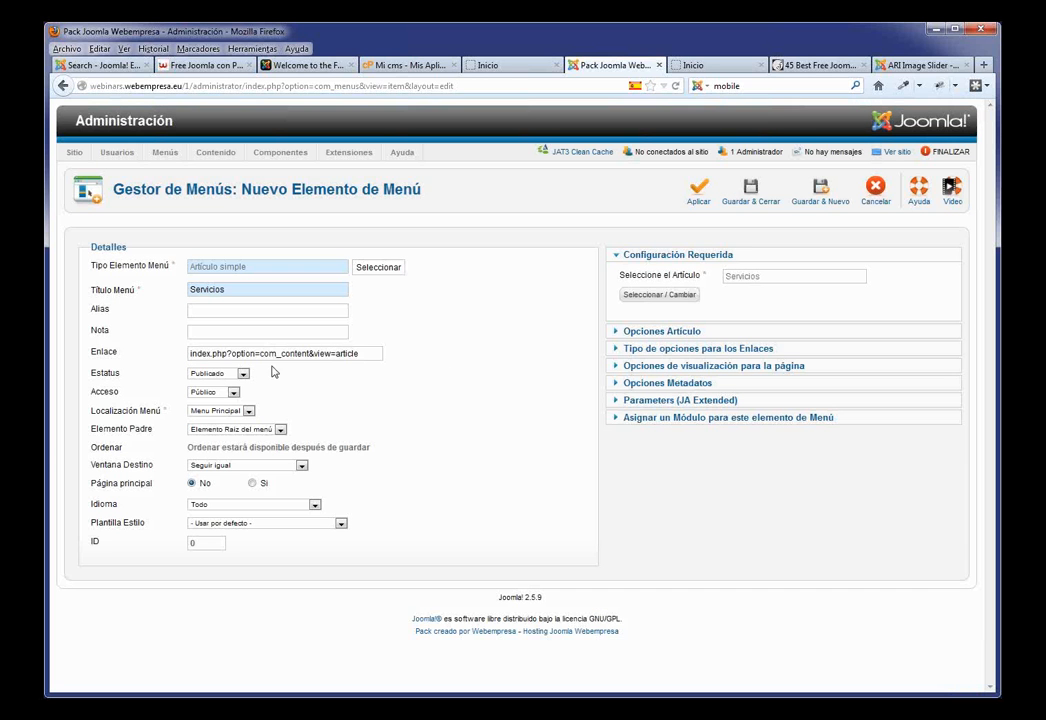
left_click(751, 192)
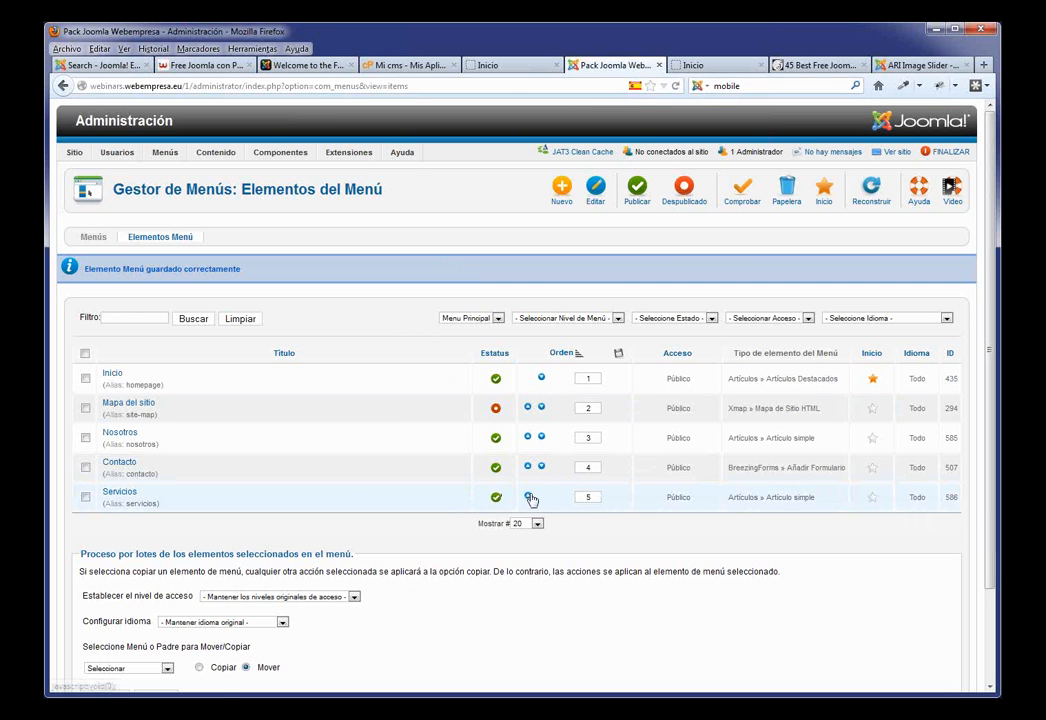
left_click(530, 497)
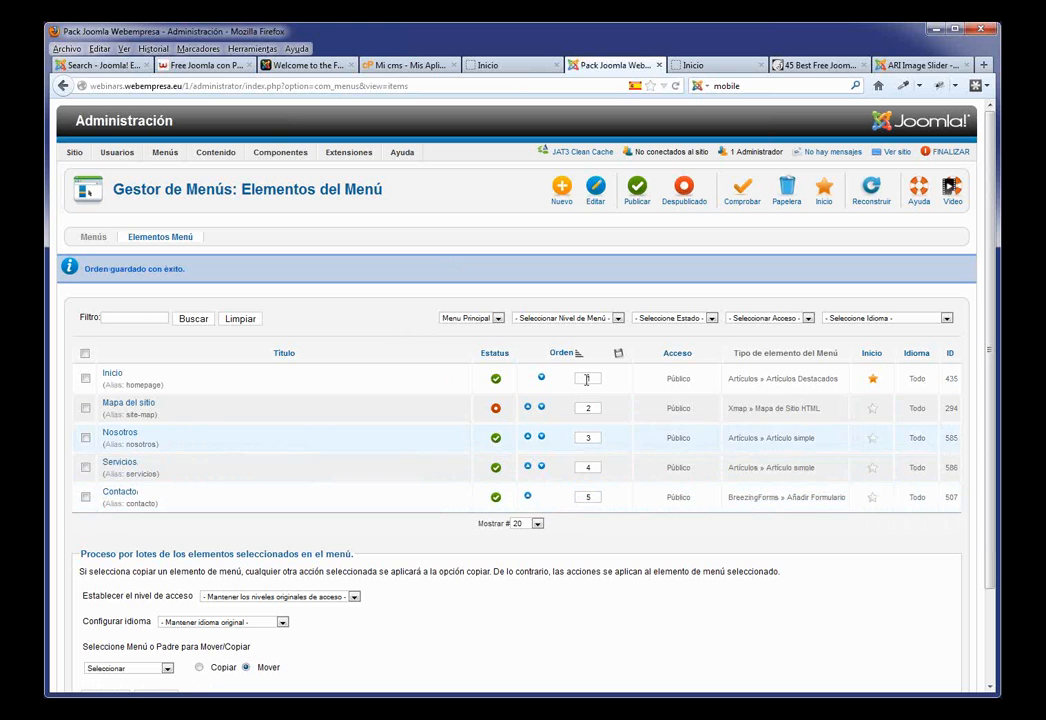
left_click(561, 200)
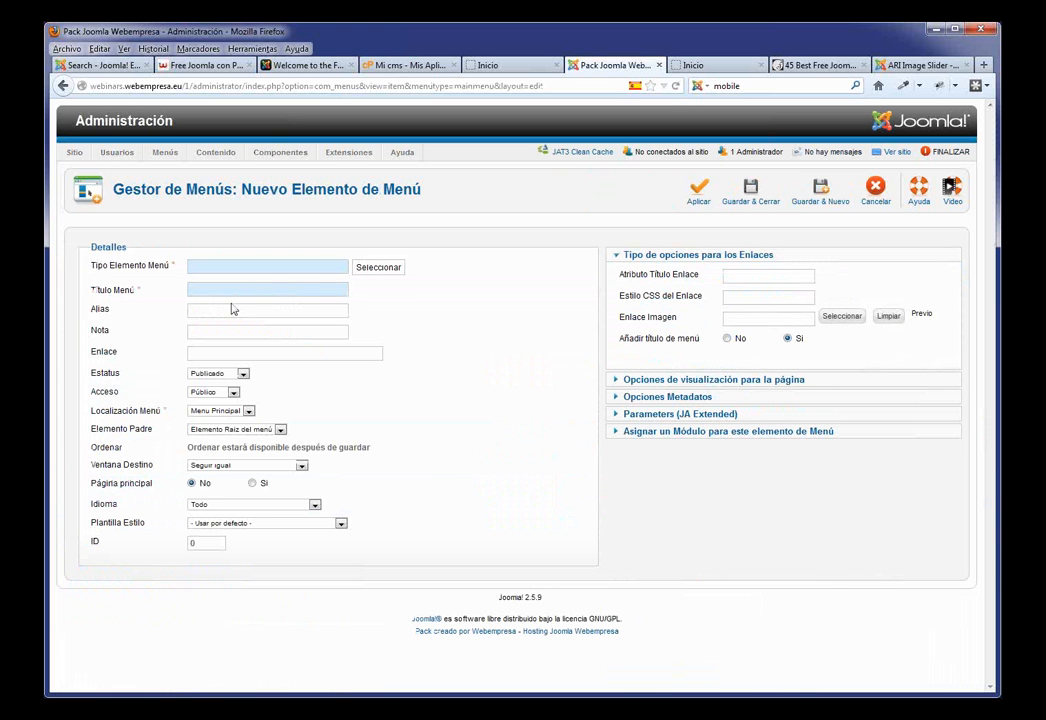
Step: Create an Artículo simple menu item titled Clientes, linked to the Clientes article, and save it
left_click(377, 267)
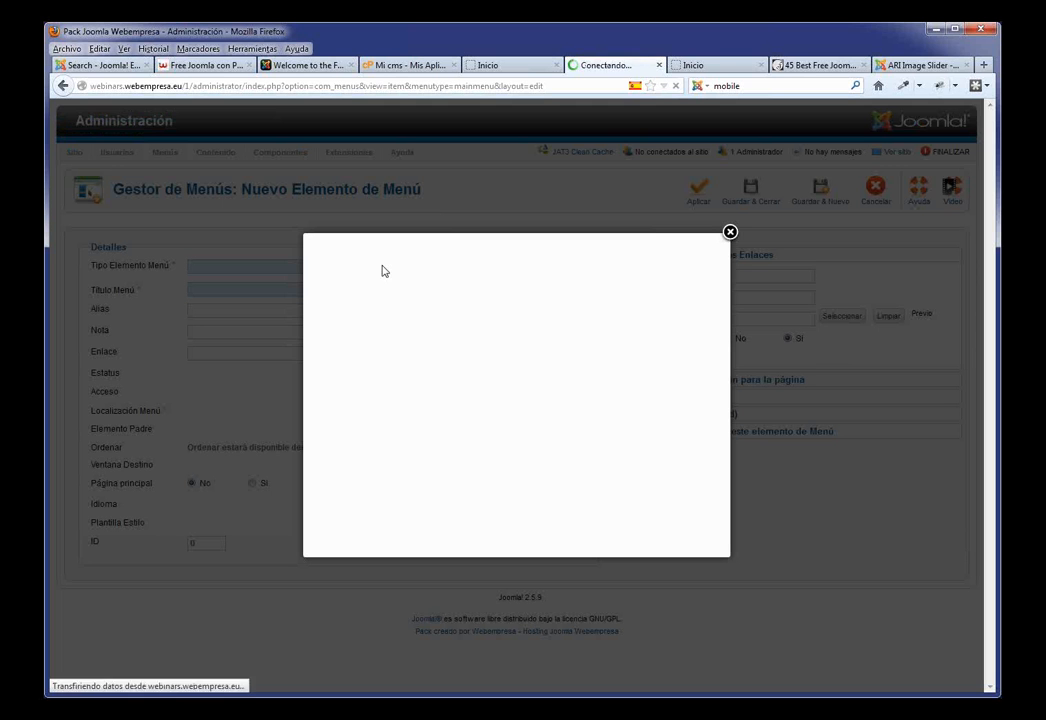
left_click(352, 361)
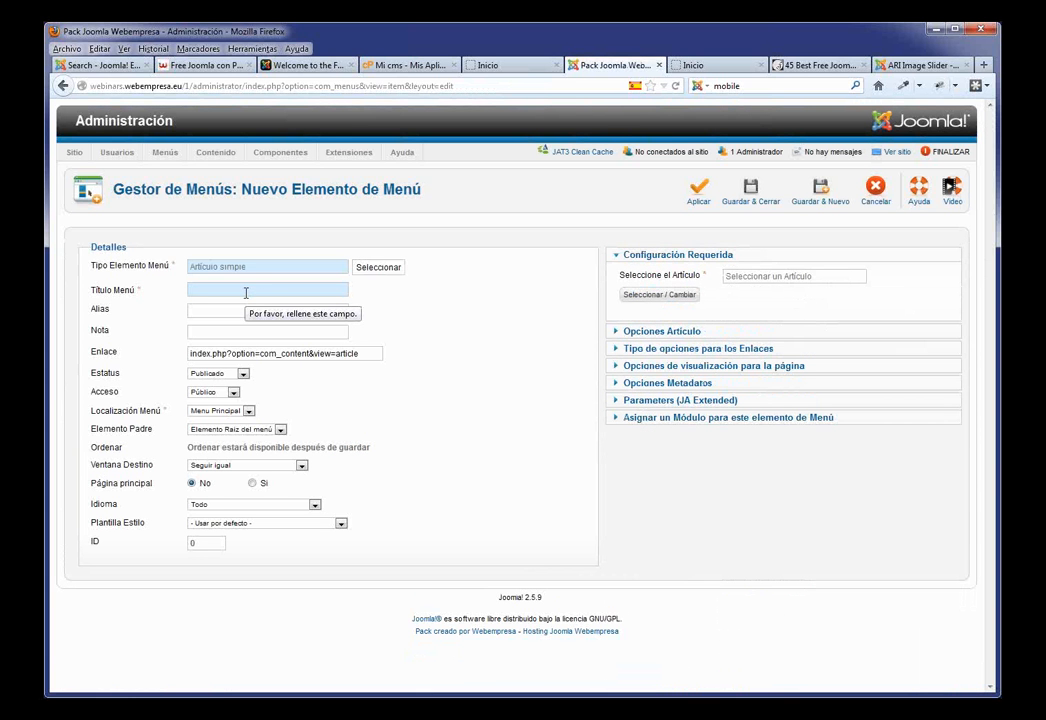
left_click(243, 291)
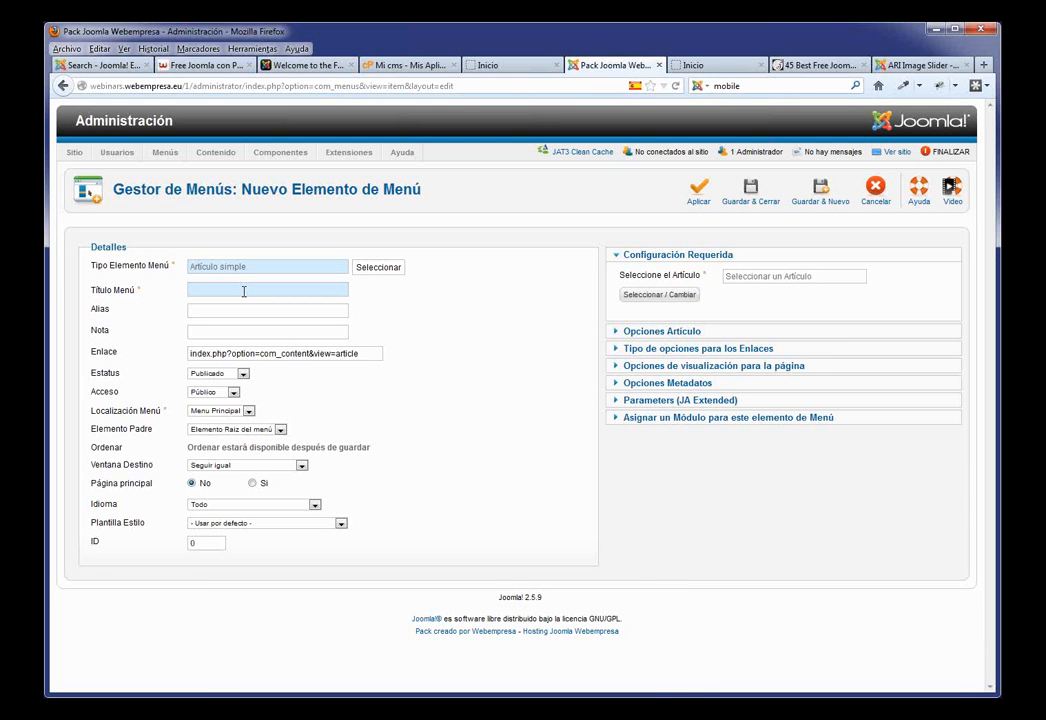
type("li")
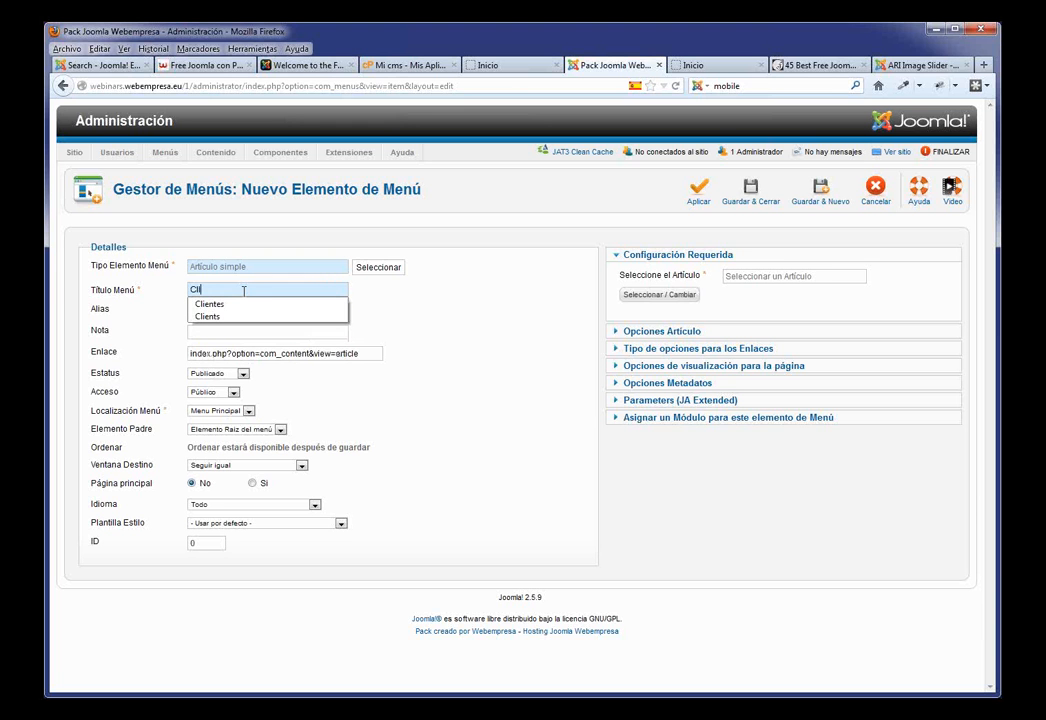
left_click(207, 303)
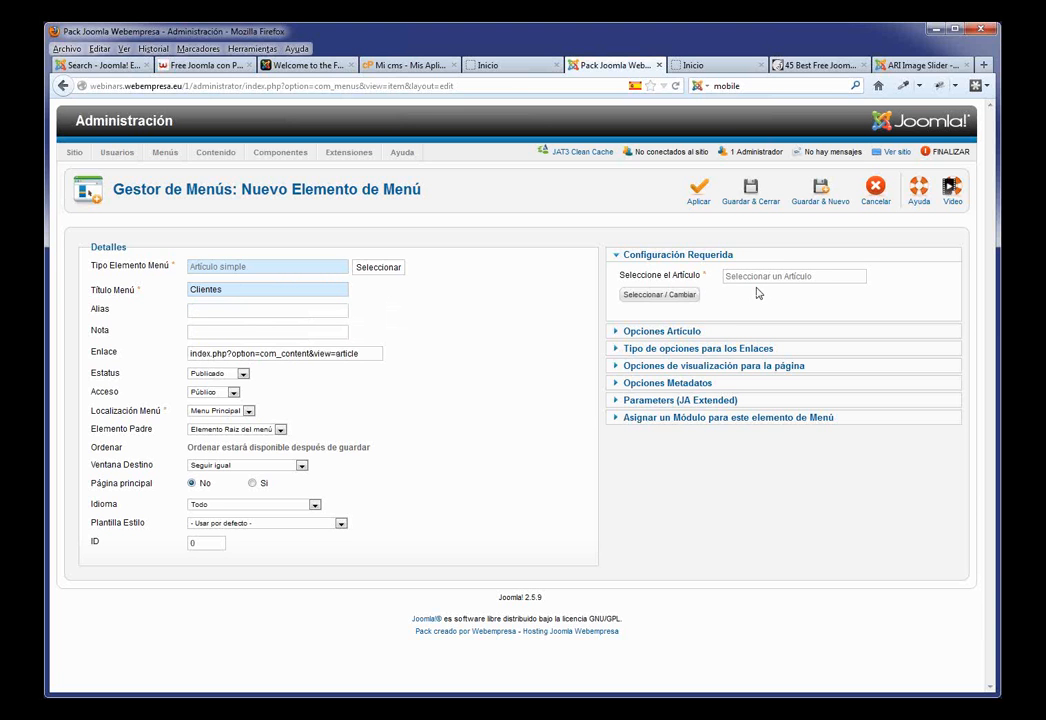
left_click(684, 296)
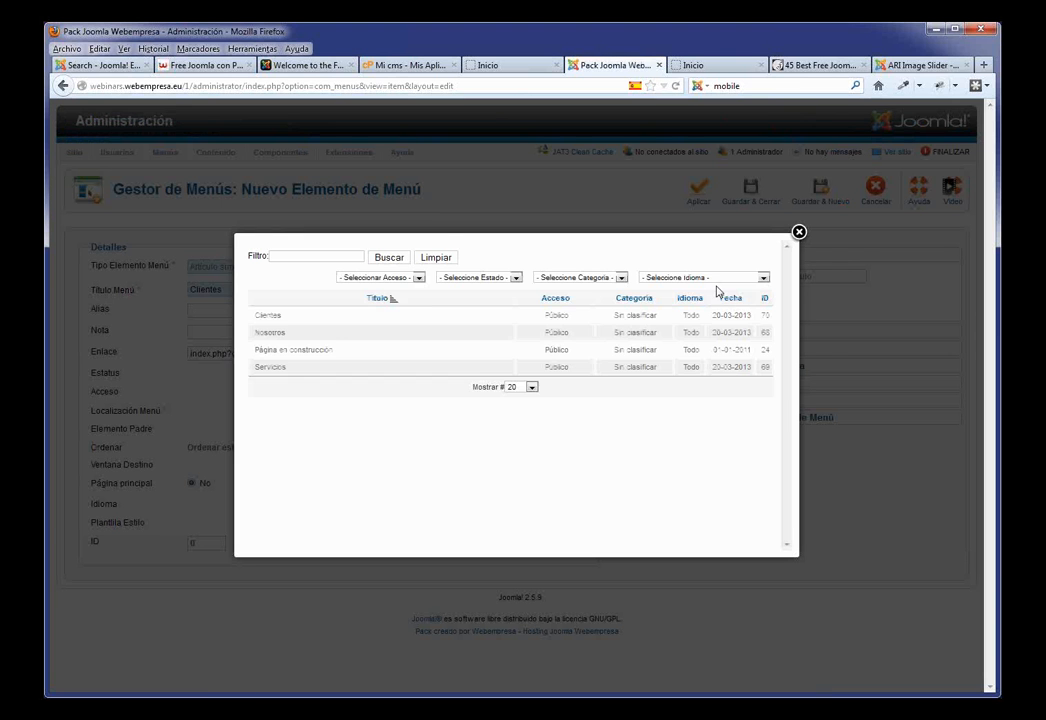
left_click(272, 316)
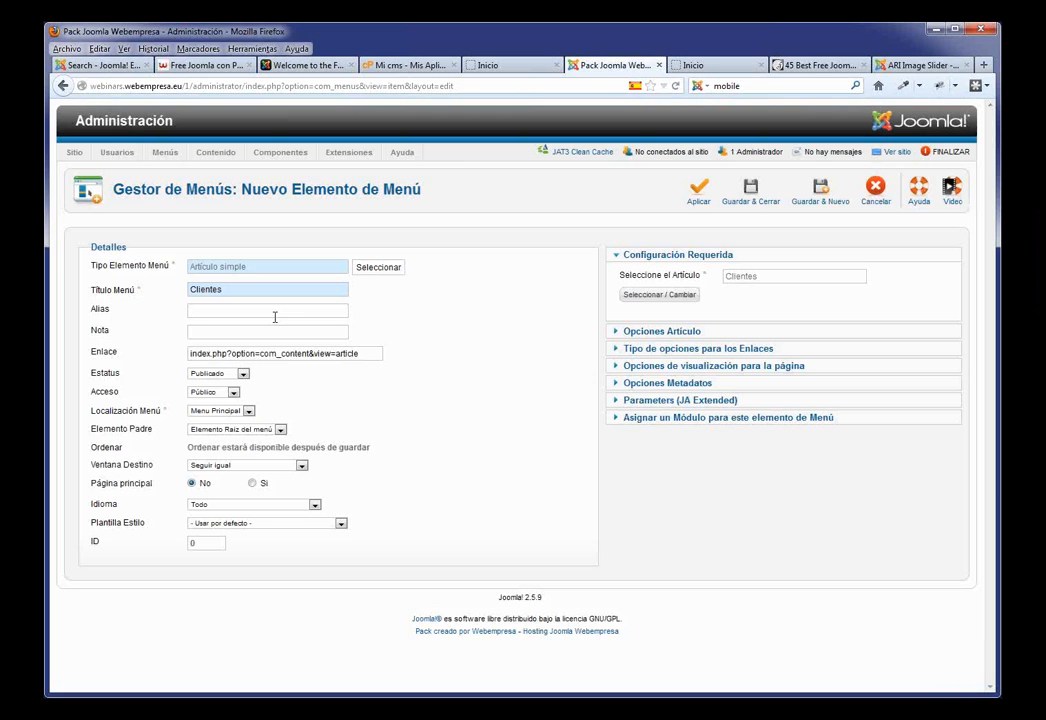
left_click(745, 192)
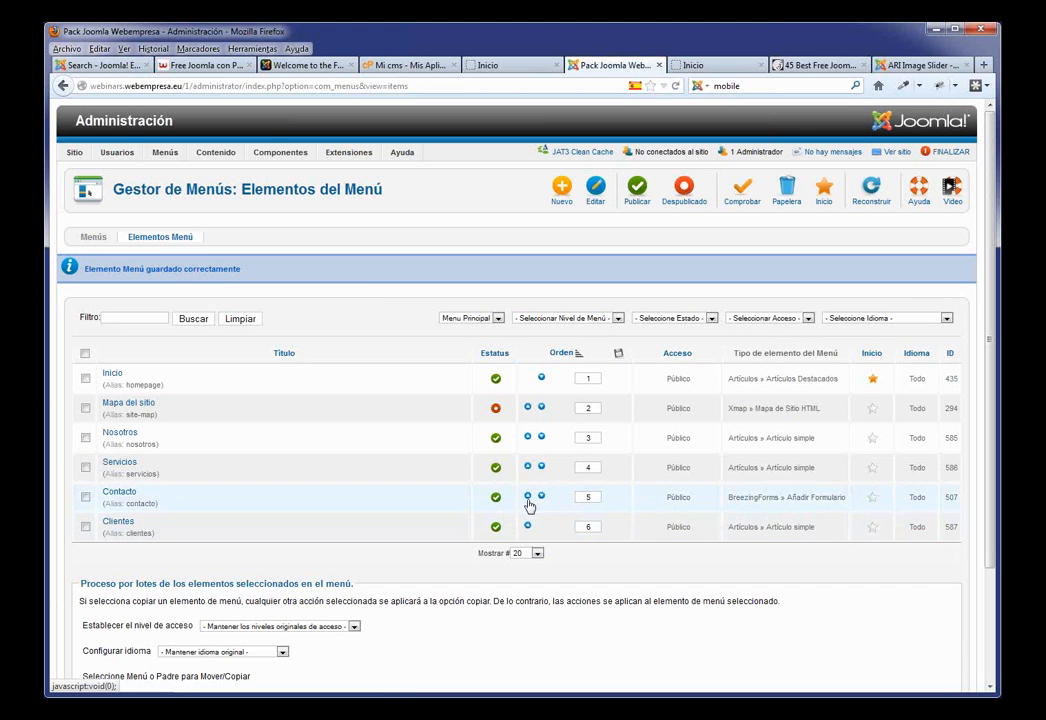
Step: Set Clientes' ordering to follow Servicios, save and close, then view the live site menu
left_click(128, 523)
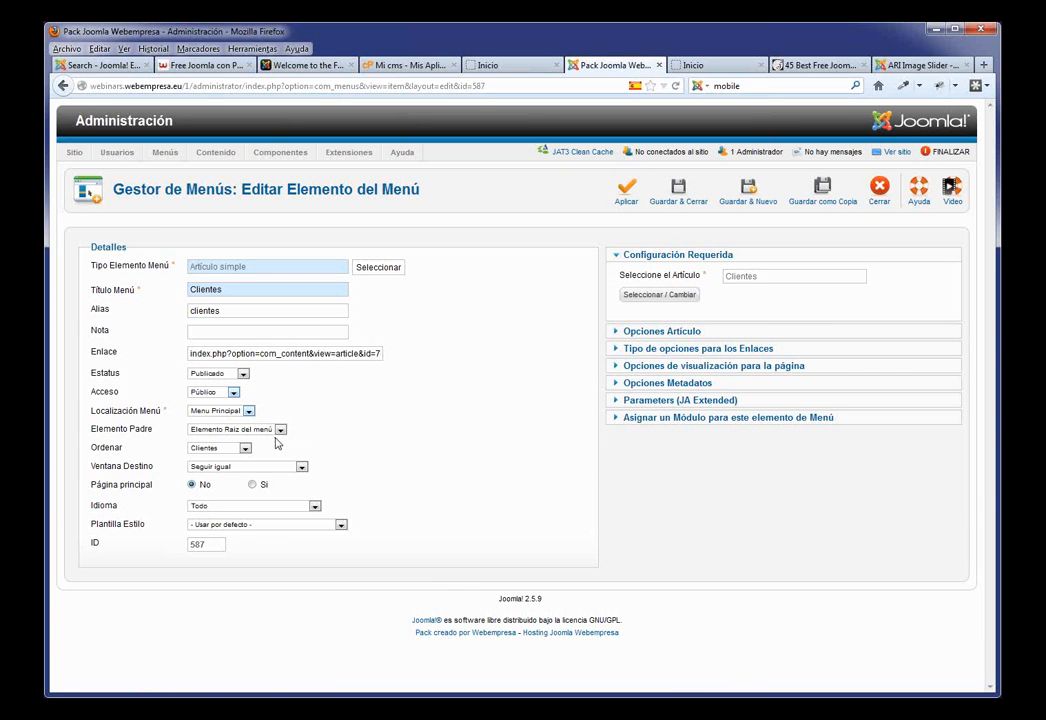
left_click(243, 448)
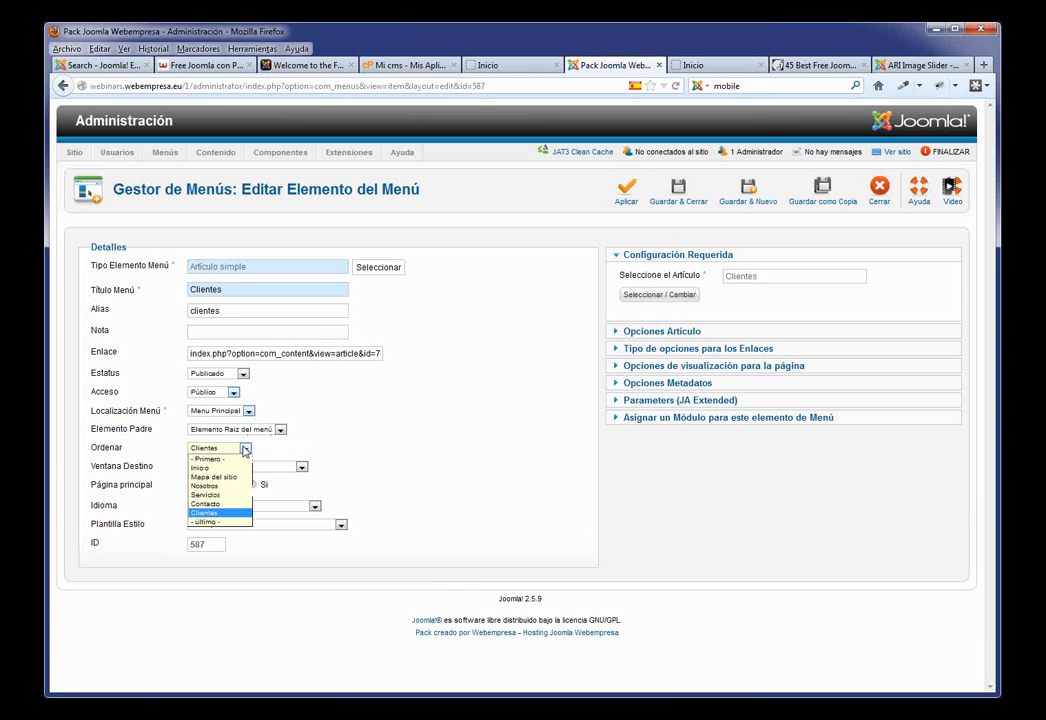
left_click(207, 495)
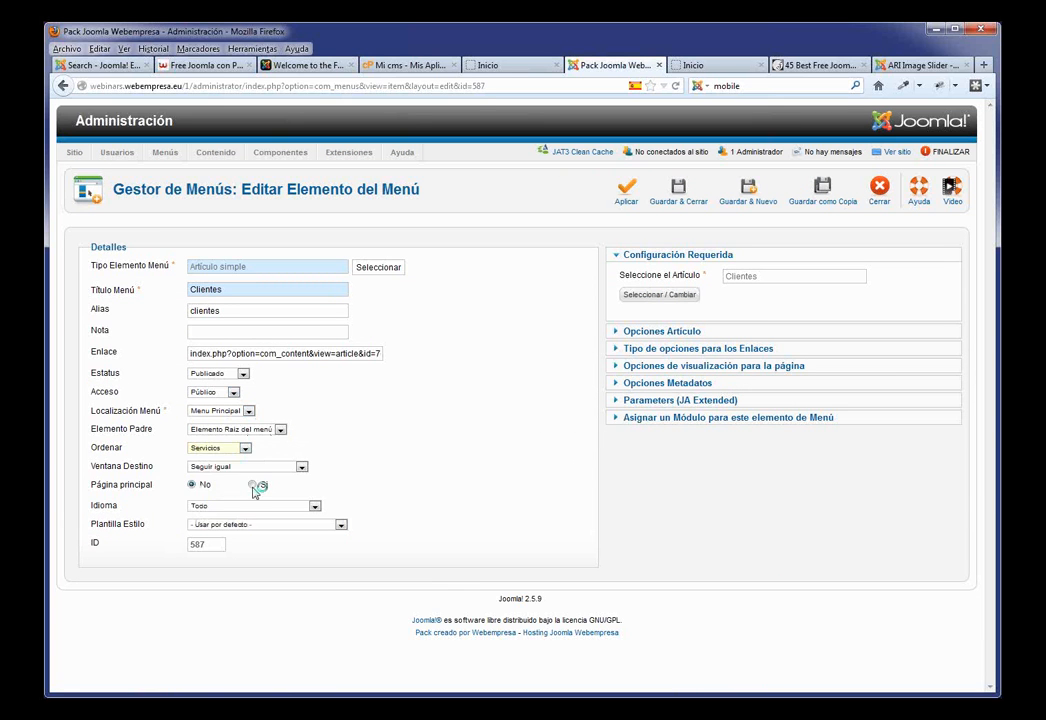
left_click(681, 200)
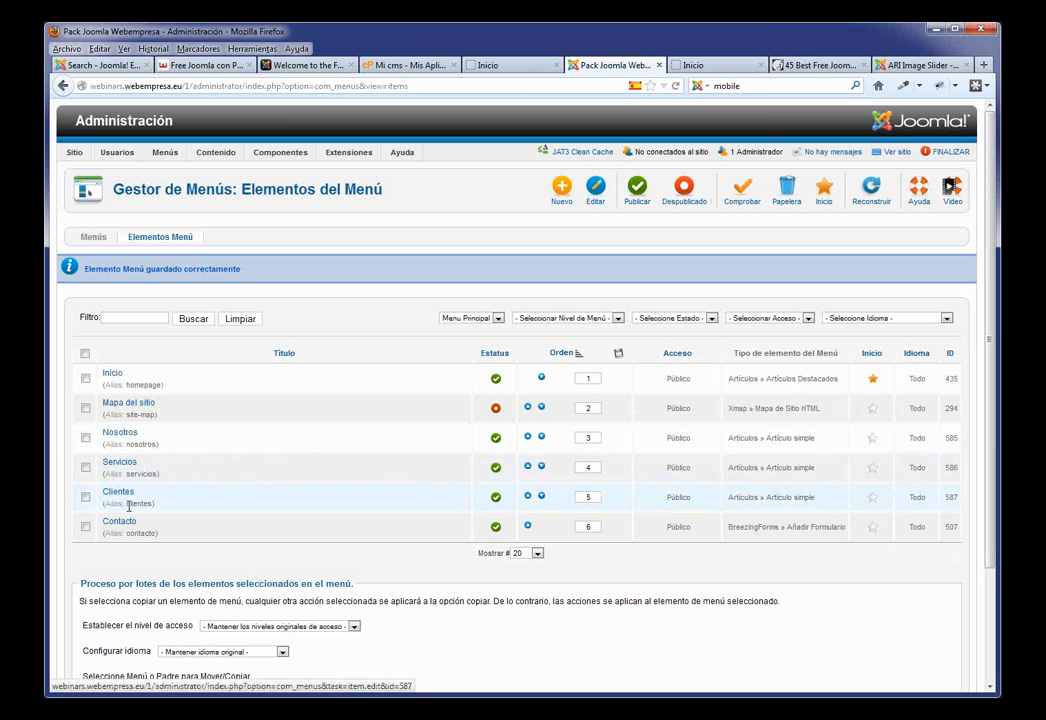
left_click(490, 65)
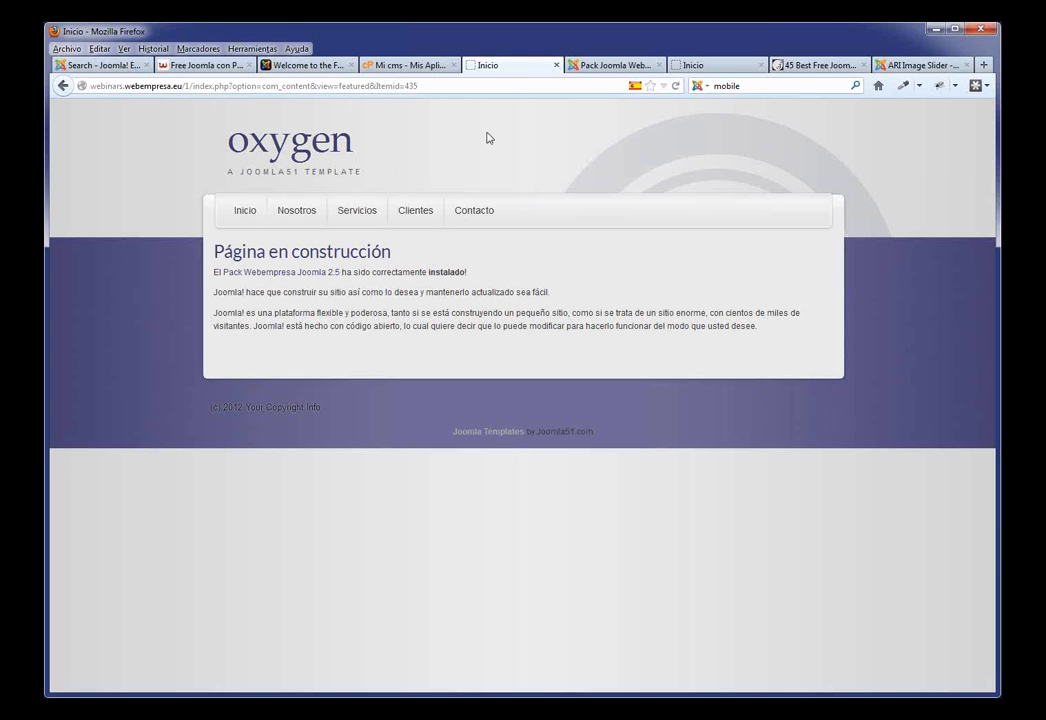
Step: Return to the administration and open the Article Manager
left_click(605, 66)
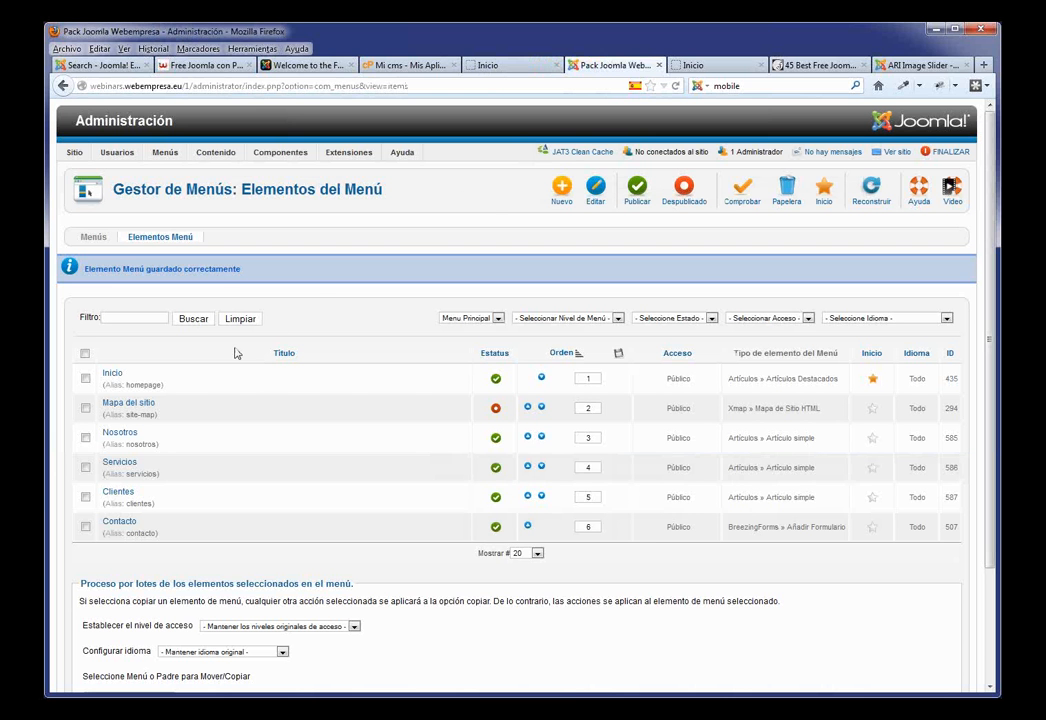
left_click(236, 168)
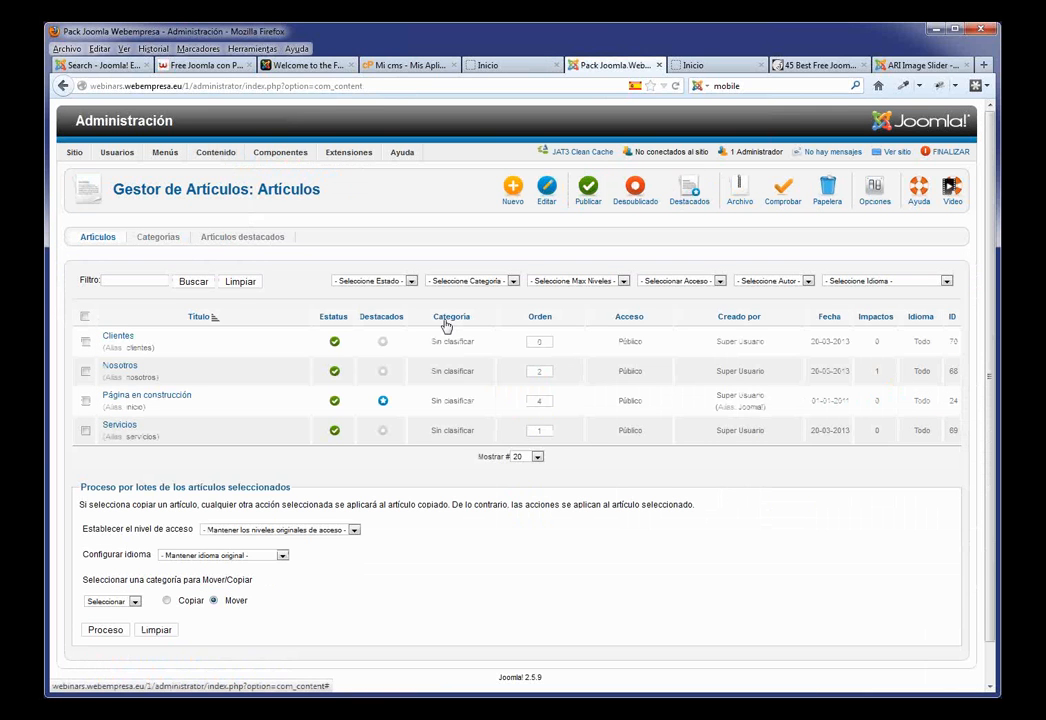
Step: Retitle 'Página en construcción' to Presentación, clear its alias, apply, and reload the site home
left_click(178, 400)
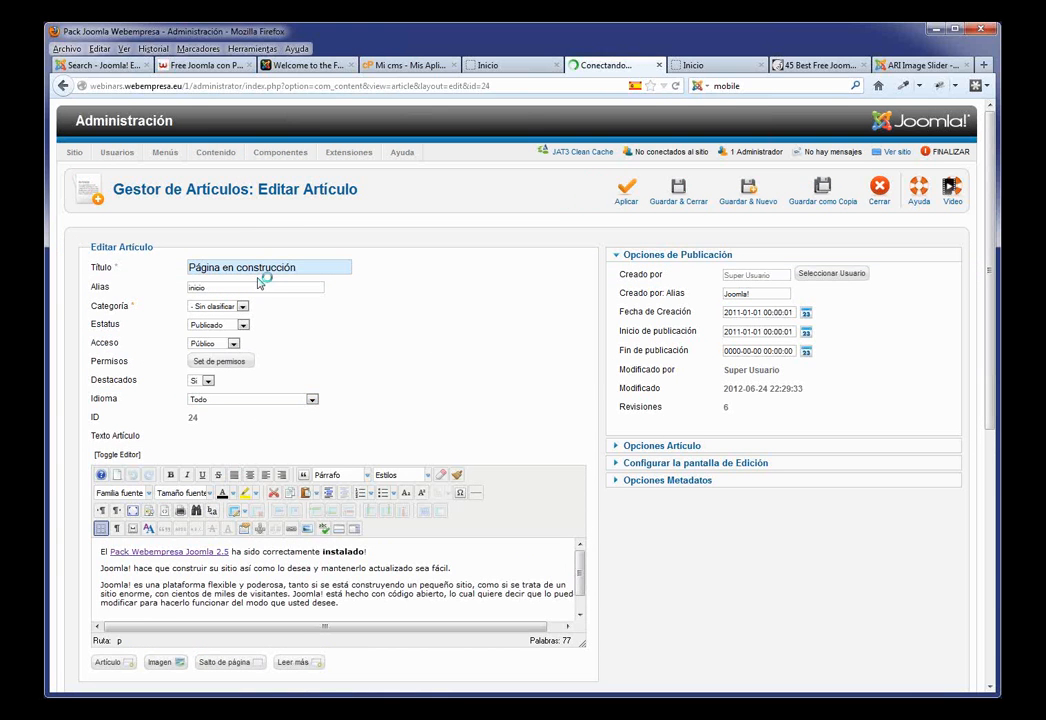
left_click_drag(246, 267, 156, 271)
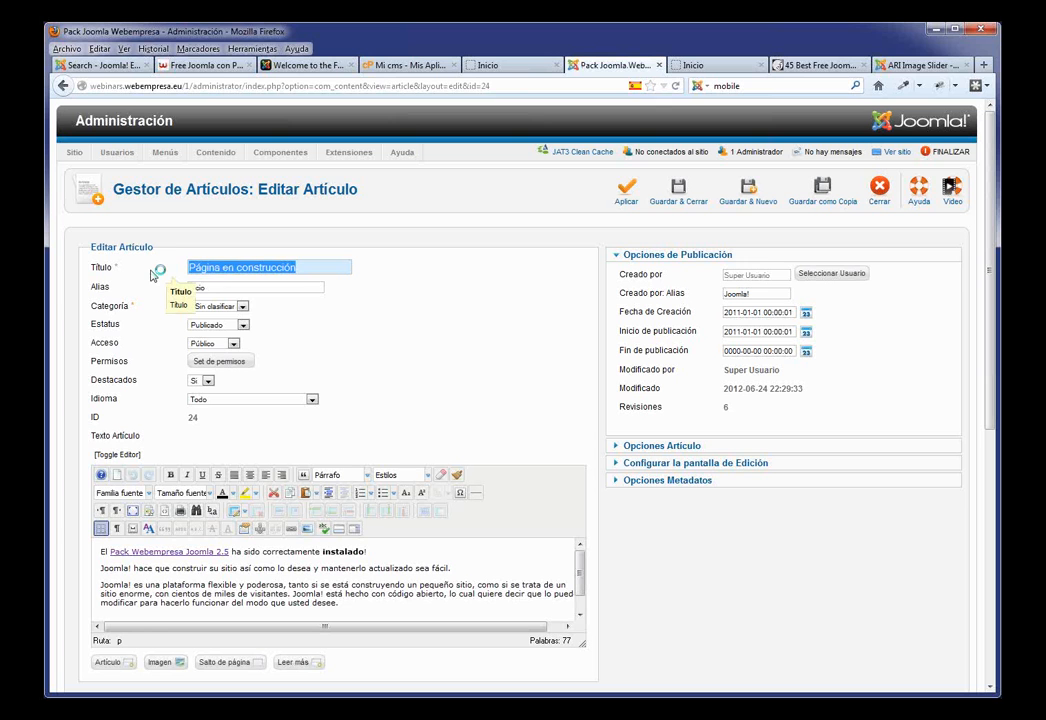
type("Pre")
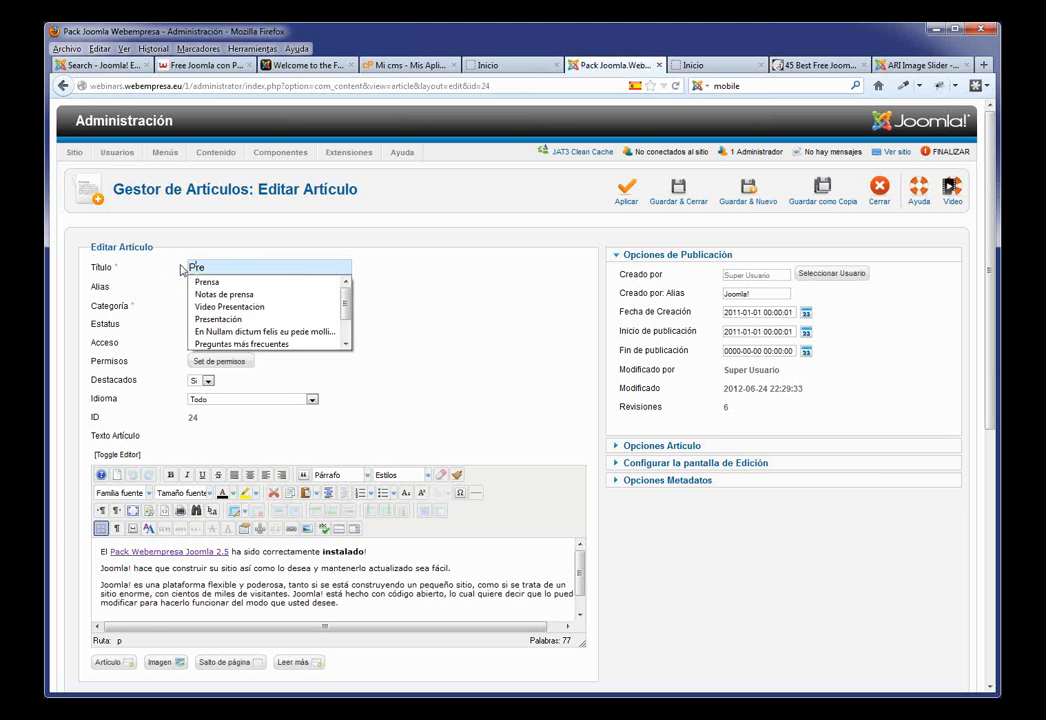
left_click(219, 318)
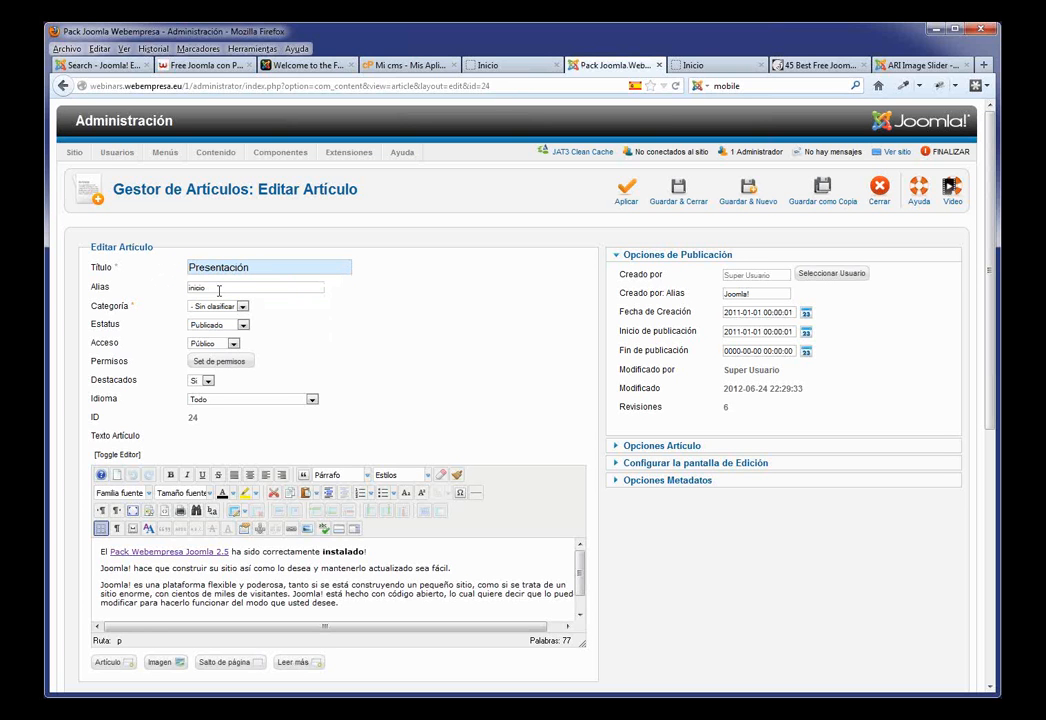
key("ctrl+a")
key("BackSpace")
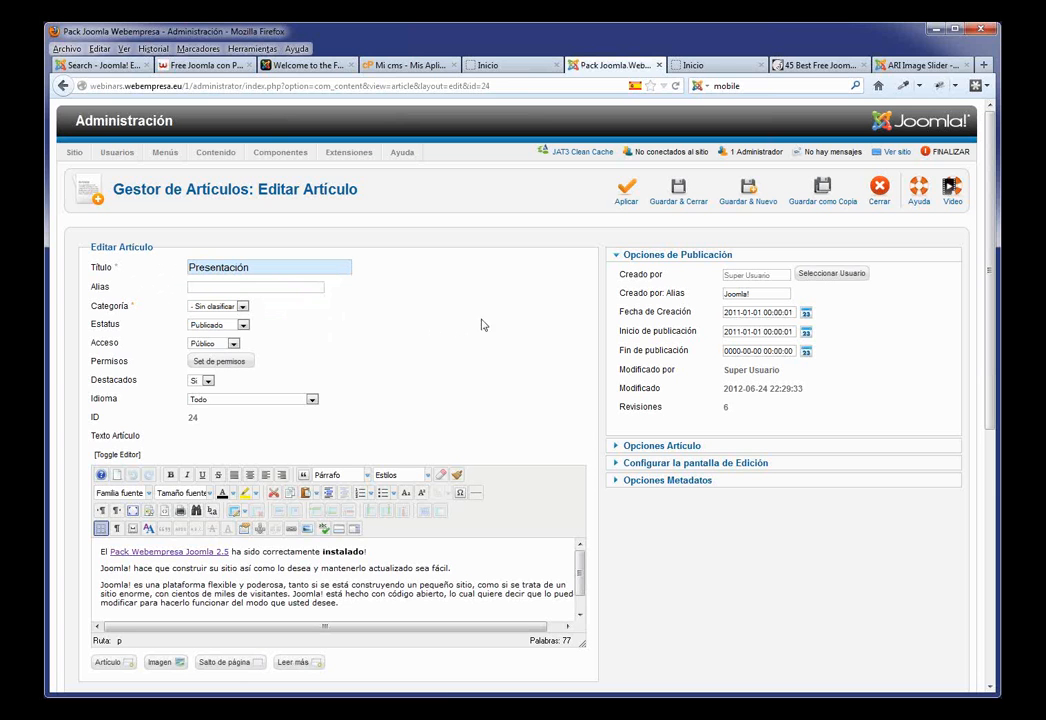
left_click(624, 192)
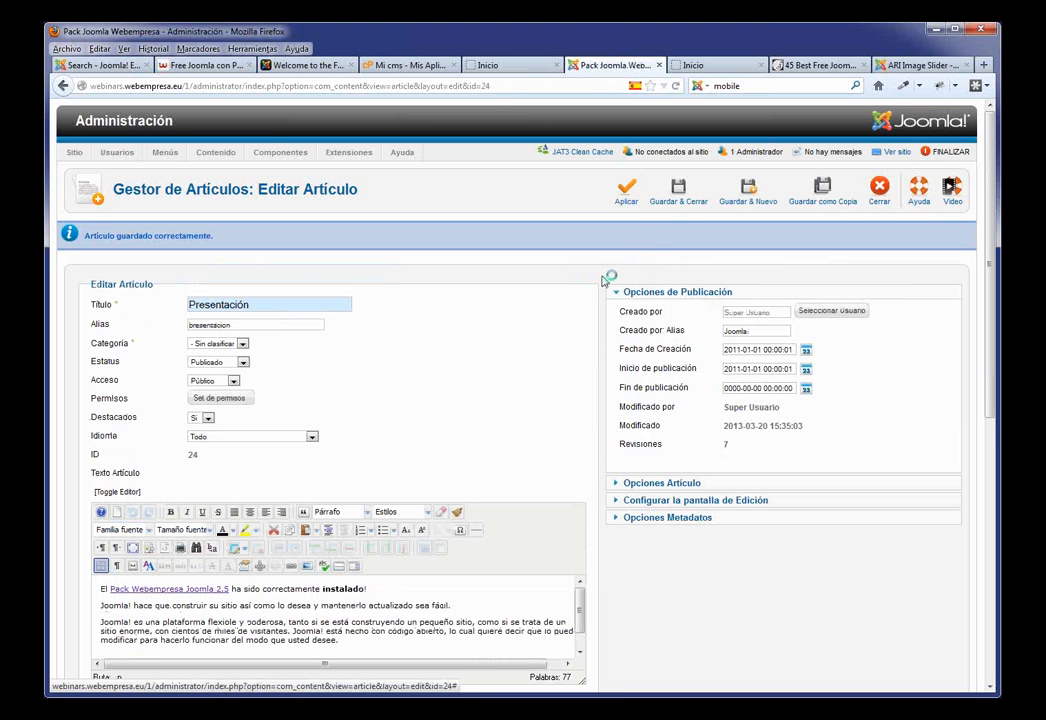
left_click(500, 67)
key("F5")
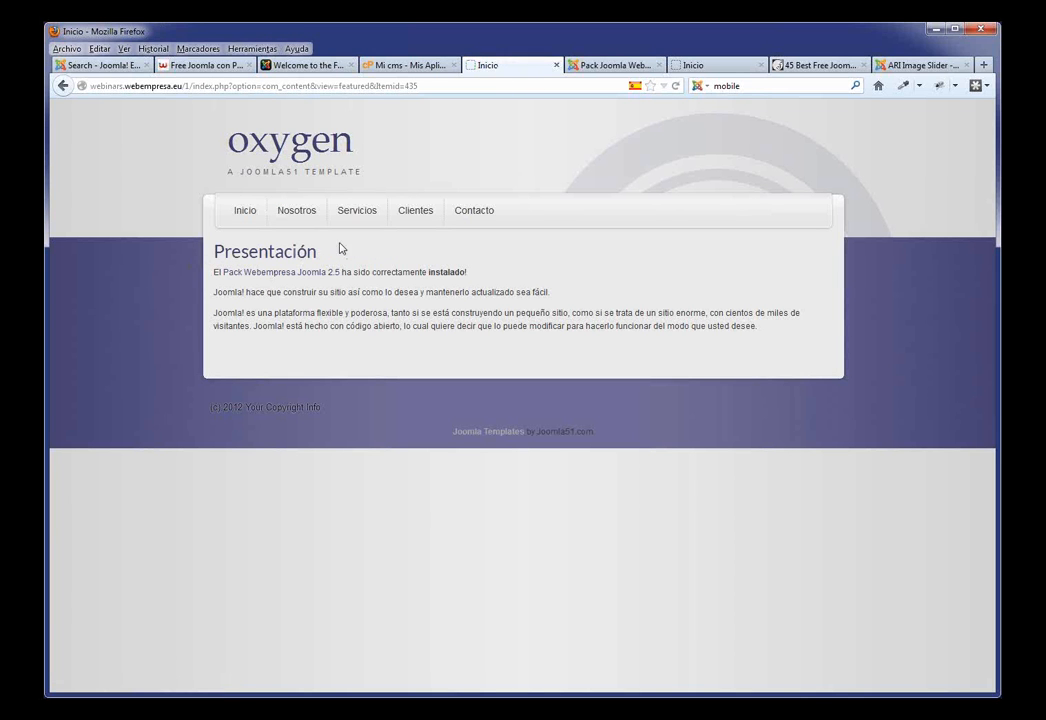
Step: Return to the Presentación article editor and scroll down to its body text
left_click(626, 65)
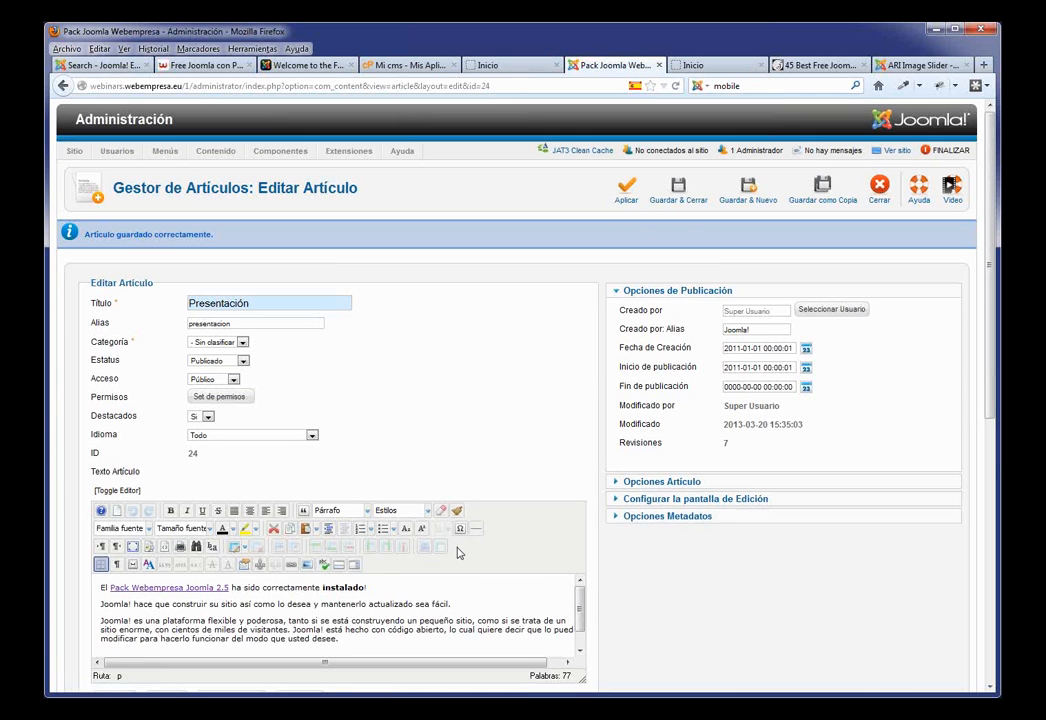
scroll(461, 548, "down", 2)
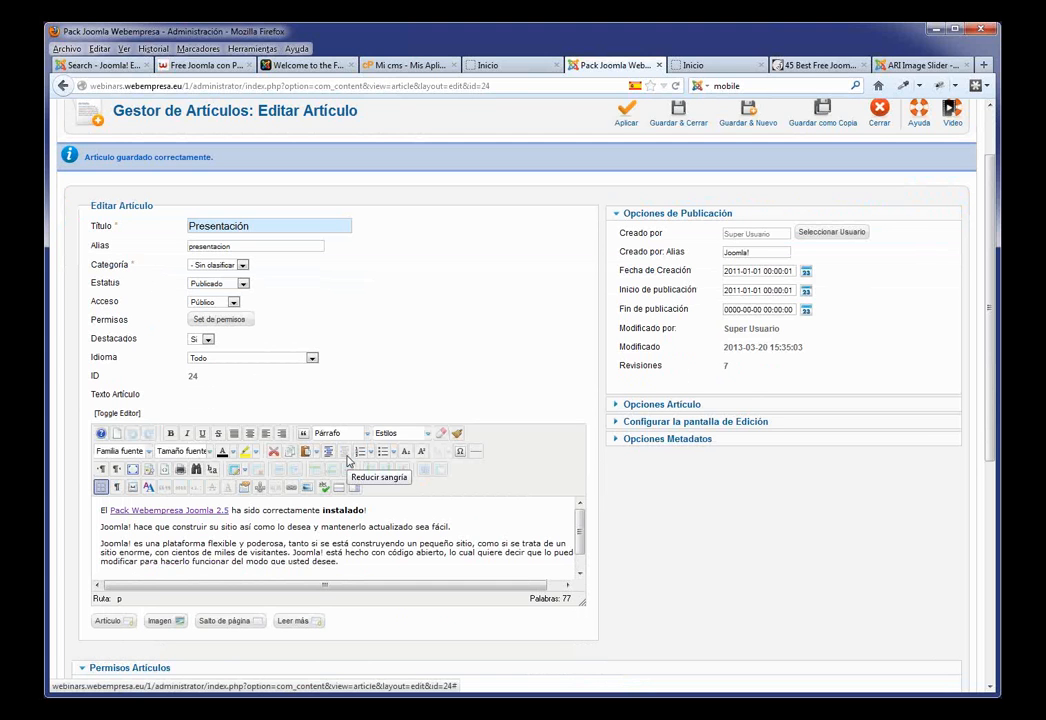
left_click(200, 65)
scroll(742, 273, "up", 10)
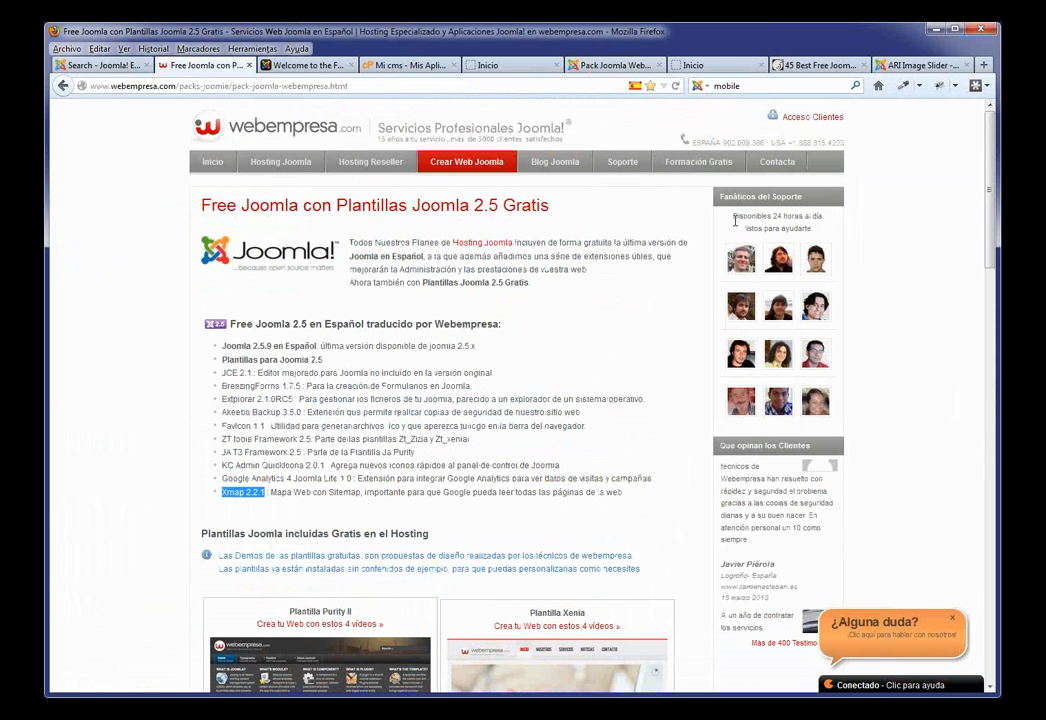
left_click(700, 166)
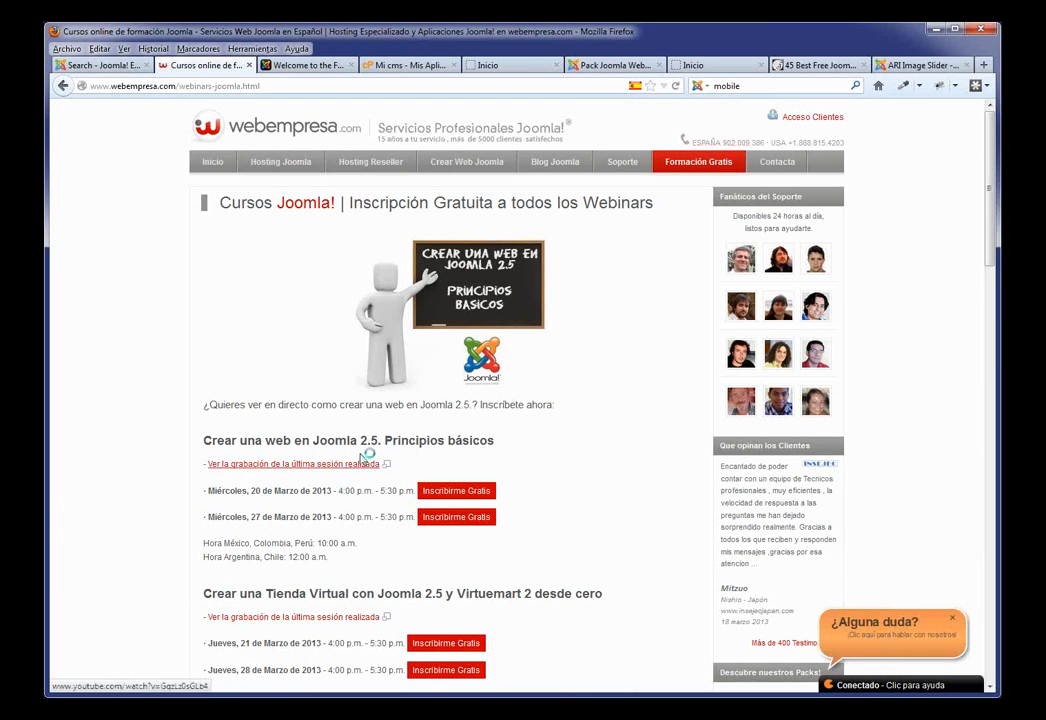
left_click(360, 463)
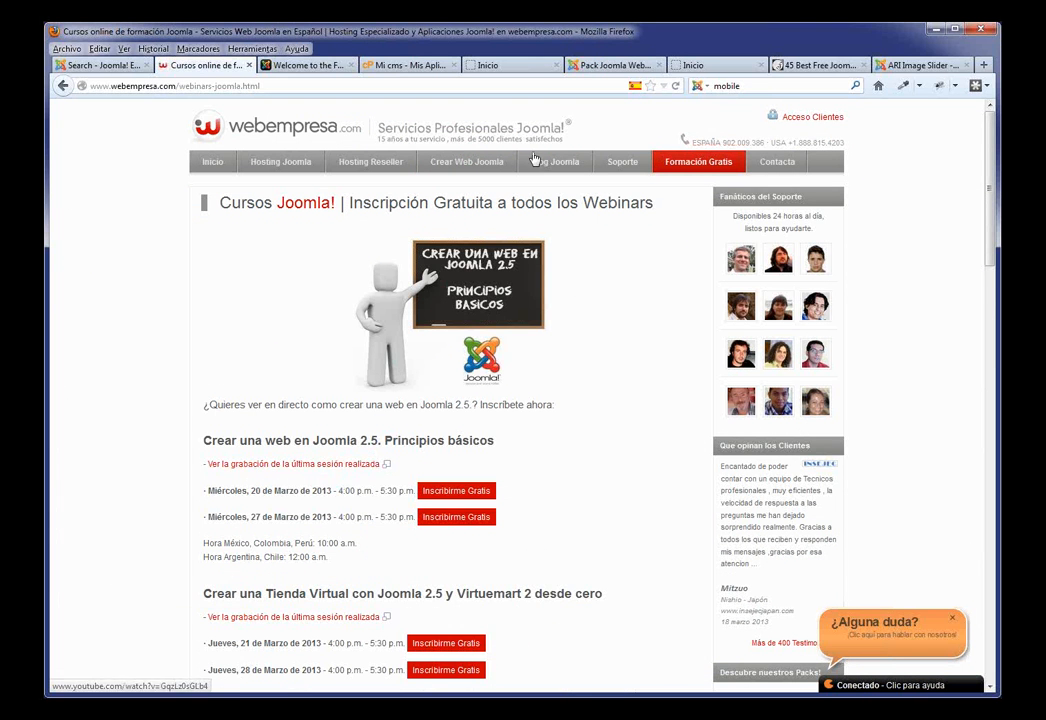
left_click(614, 66)
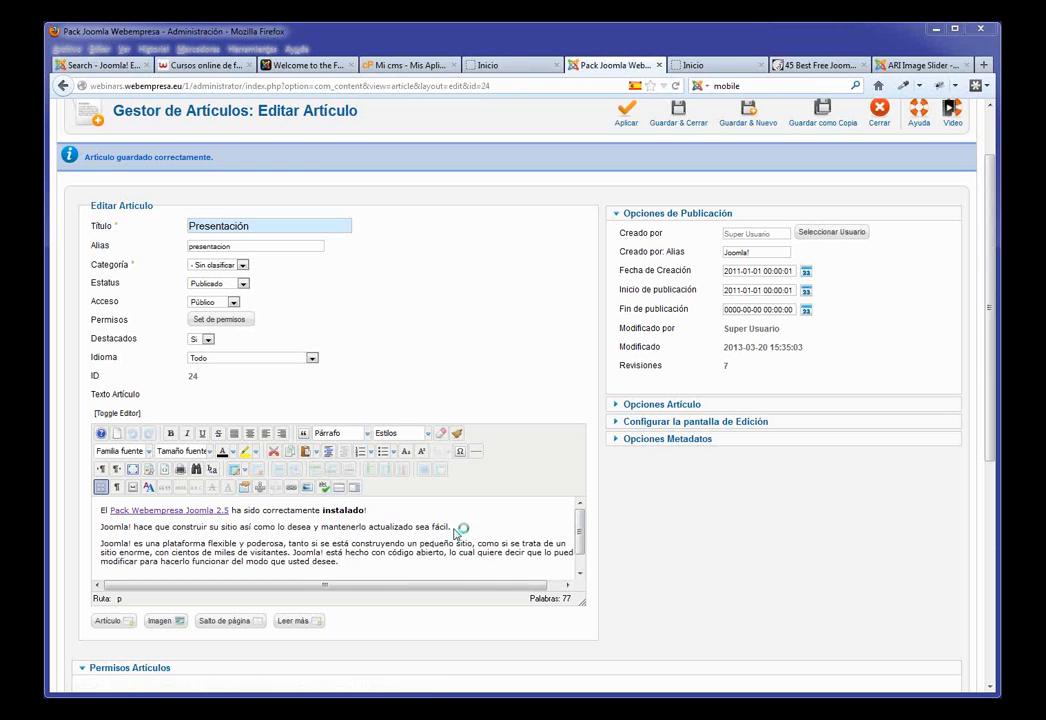
Step: Make the article's second paragraph bold, italic, underlined and struck through
left_click_drag(453, 527, 103, 527)
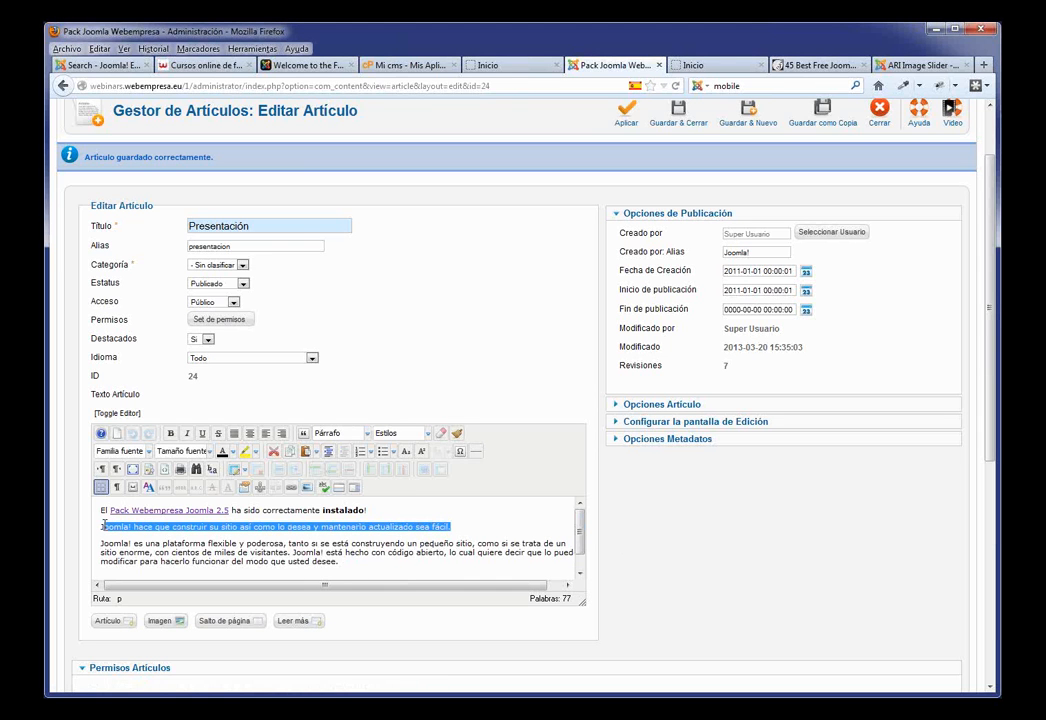
left_click(171, 434)
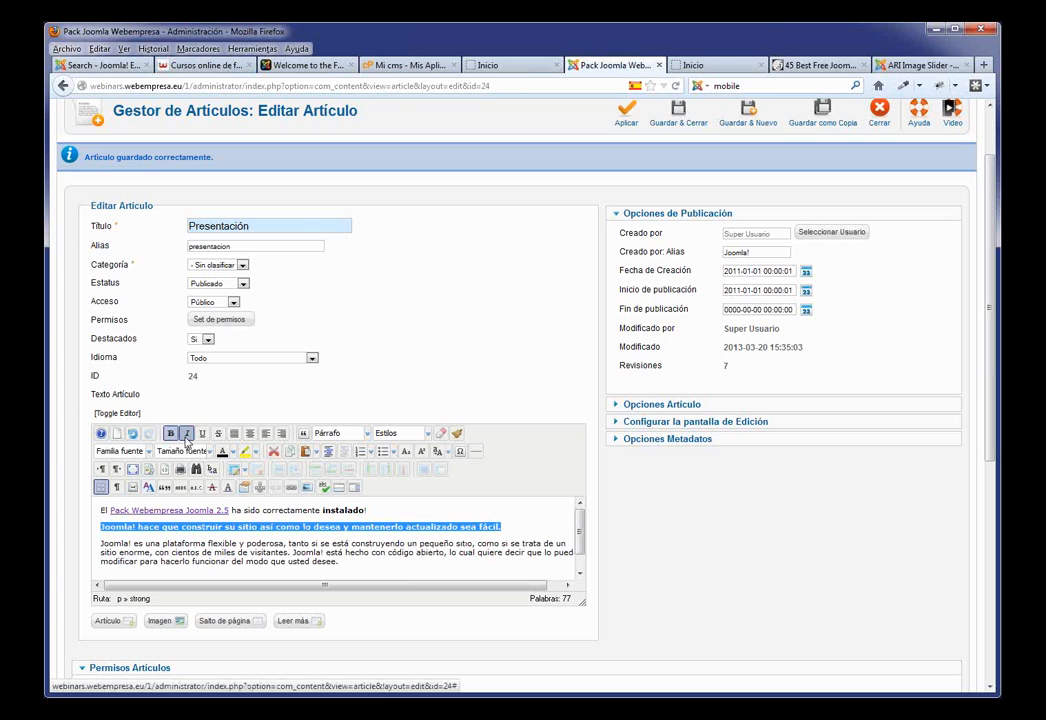
left_click(186, 434)
left_click(202, 434)
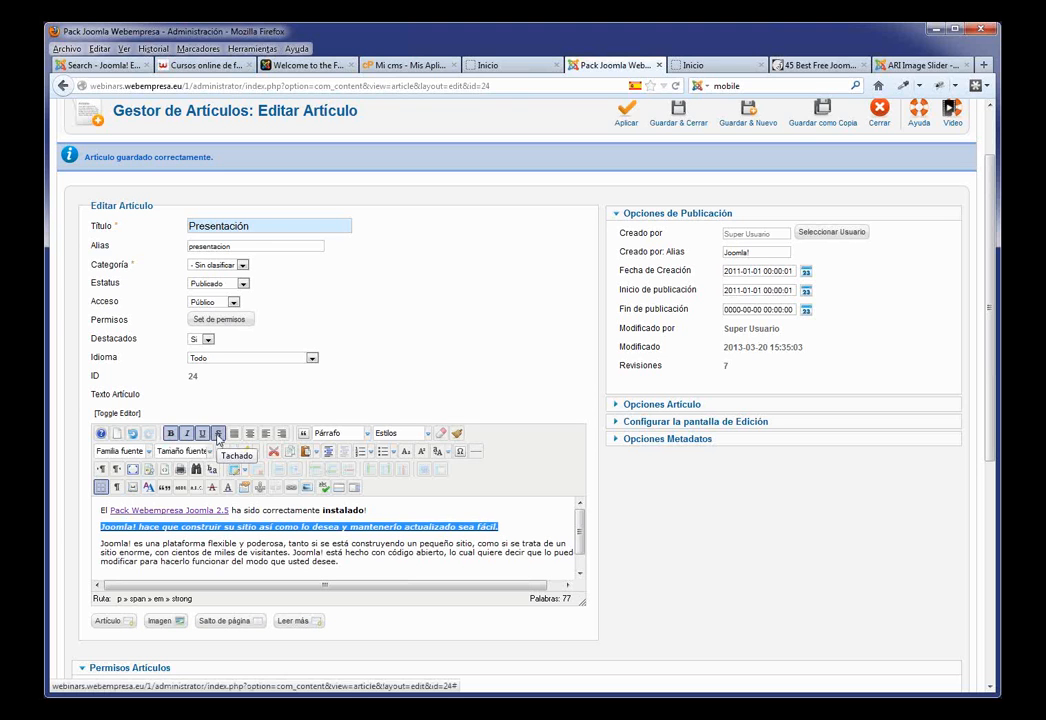
left_click(217, 434)
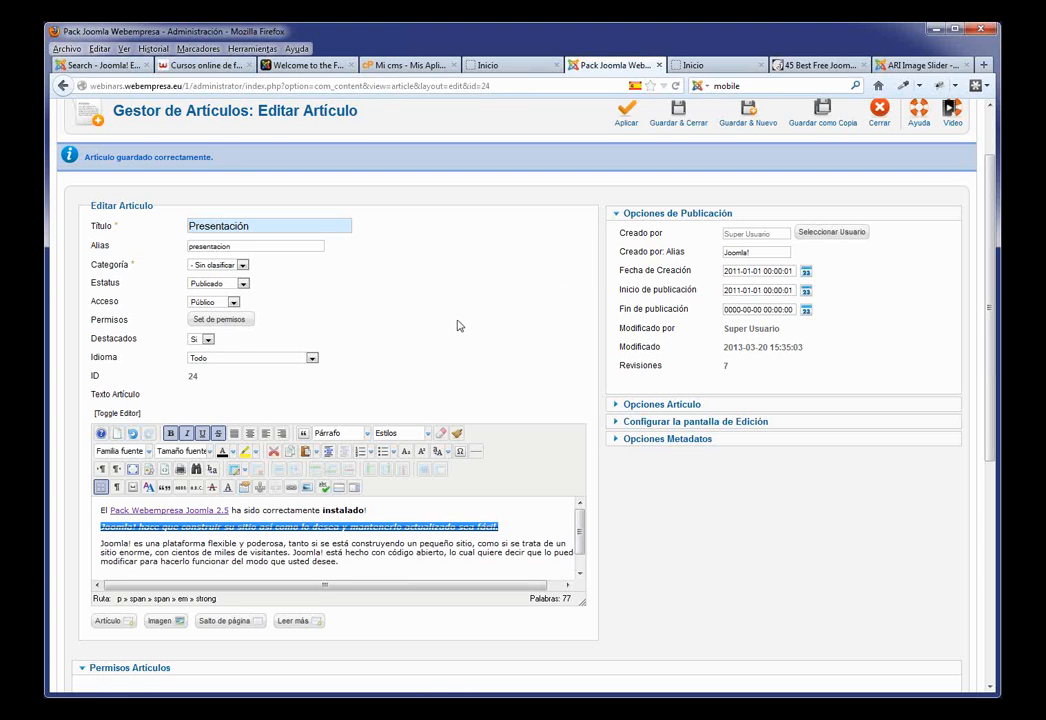
Step: Apply the changes and reload the site home page to check the formatting
scroll(455, 325, "up", 2)
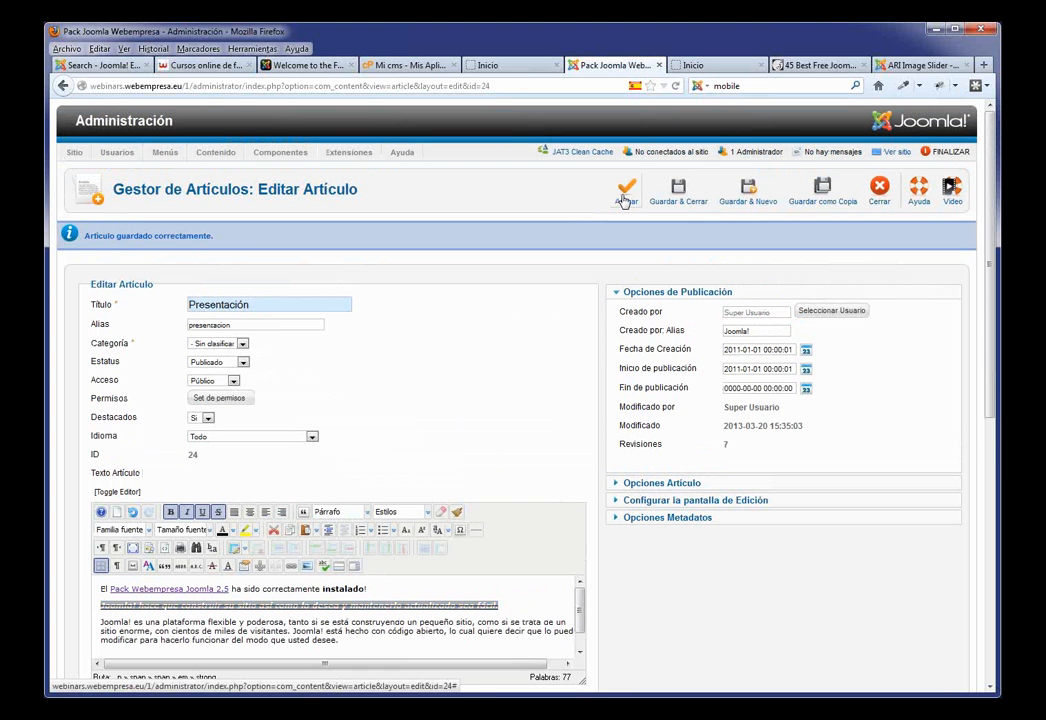
left_click(625, 195)
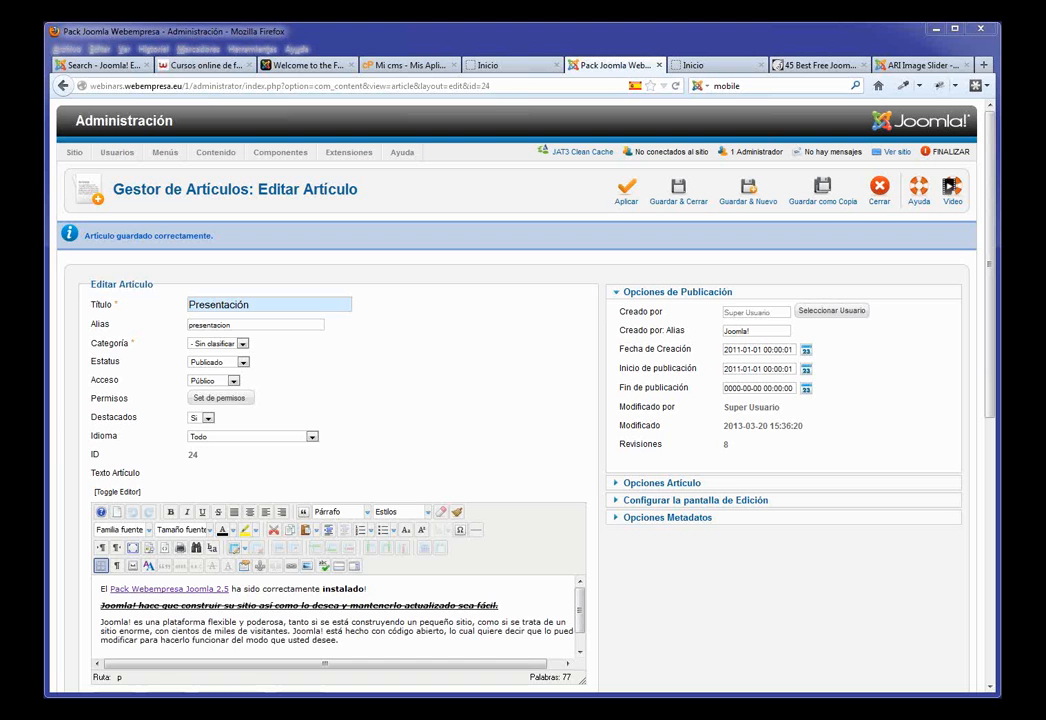
left_click(482, 65)
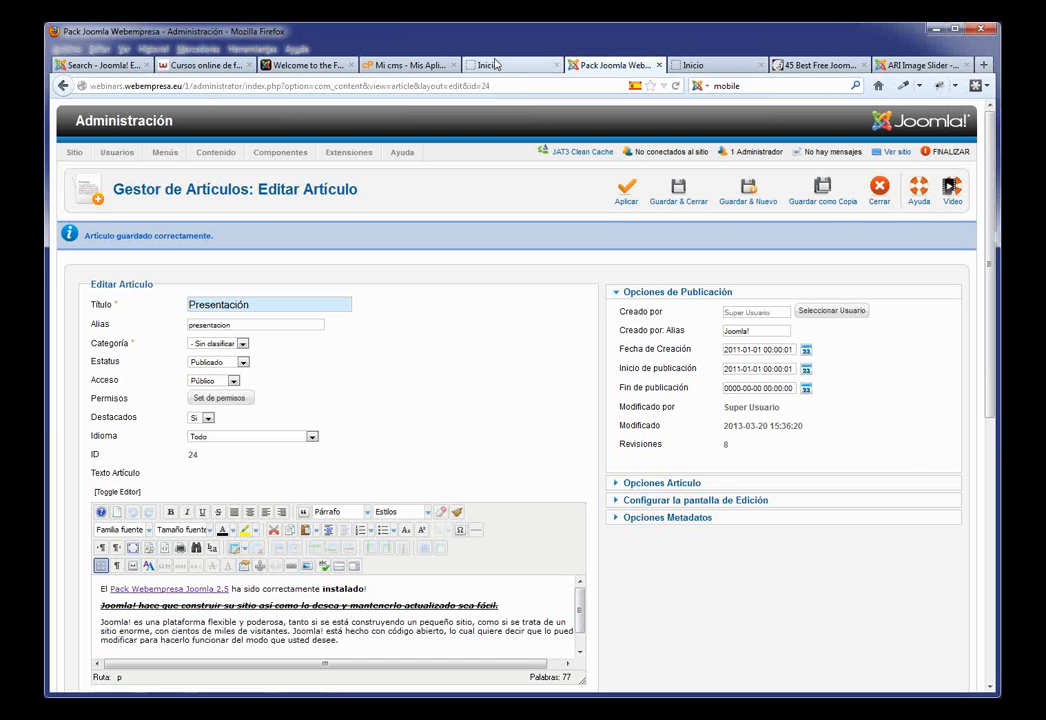
key("F5")
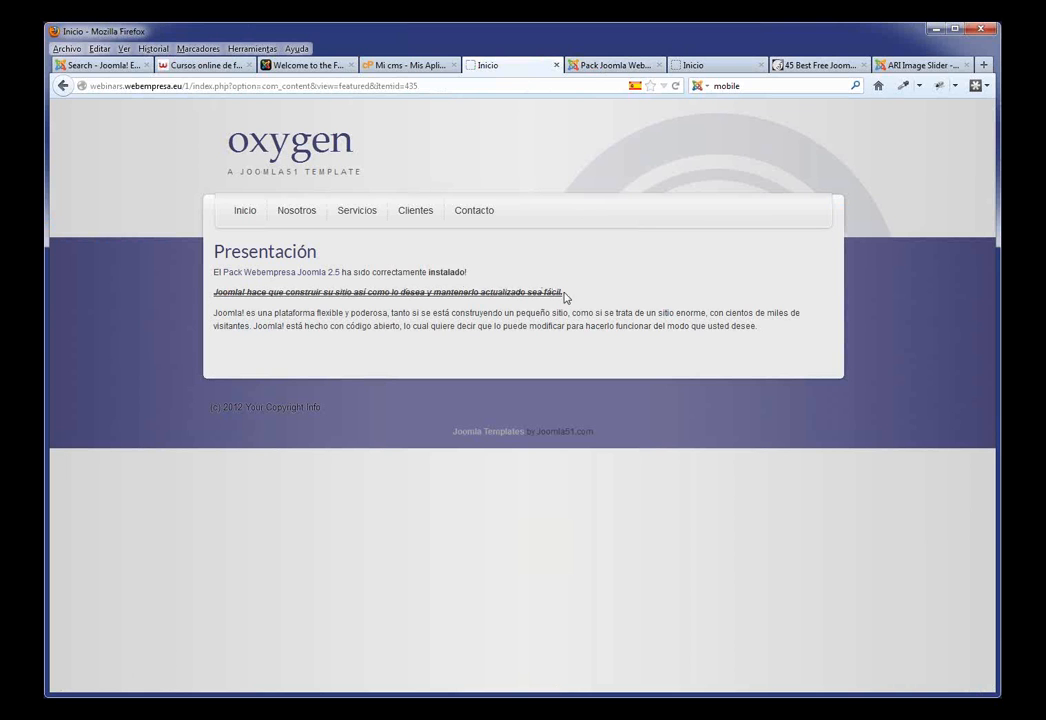
Step: In the editor, enlarge the text box and try alignments on the 'Joomla! es una plataforma' paragraph
left_click_drag(566, 296, 236, 292)
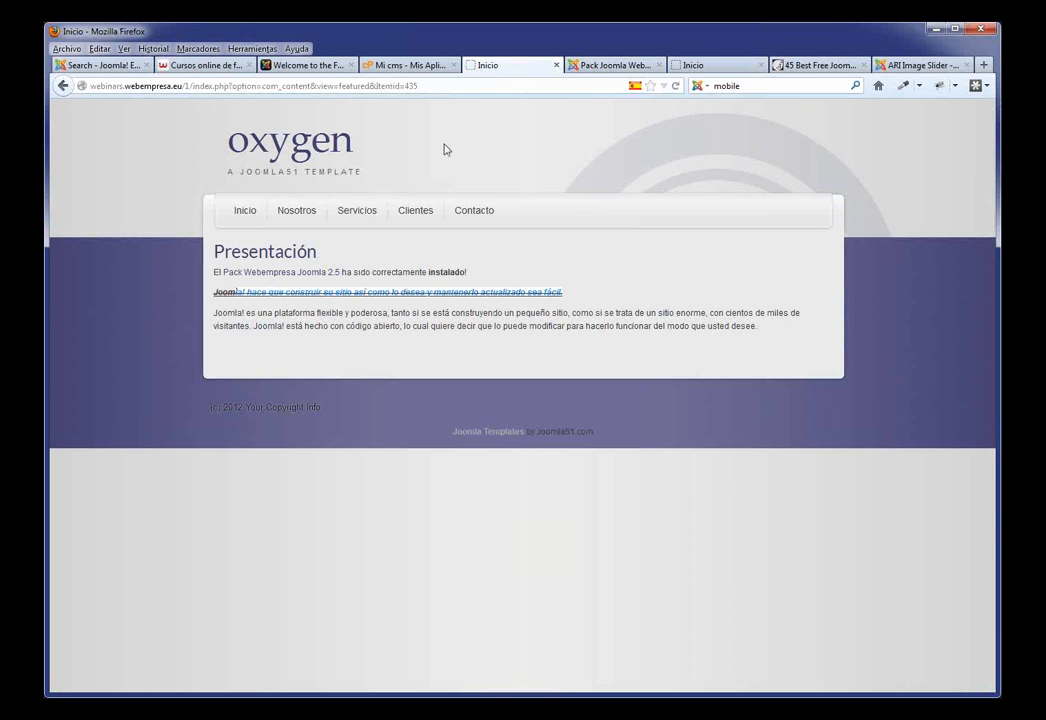
left_click(605, 65)
scroll(274, 436, "down", 3)
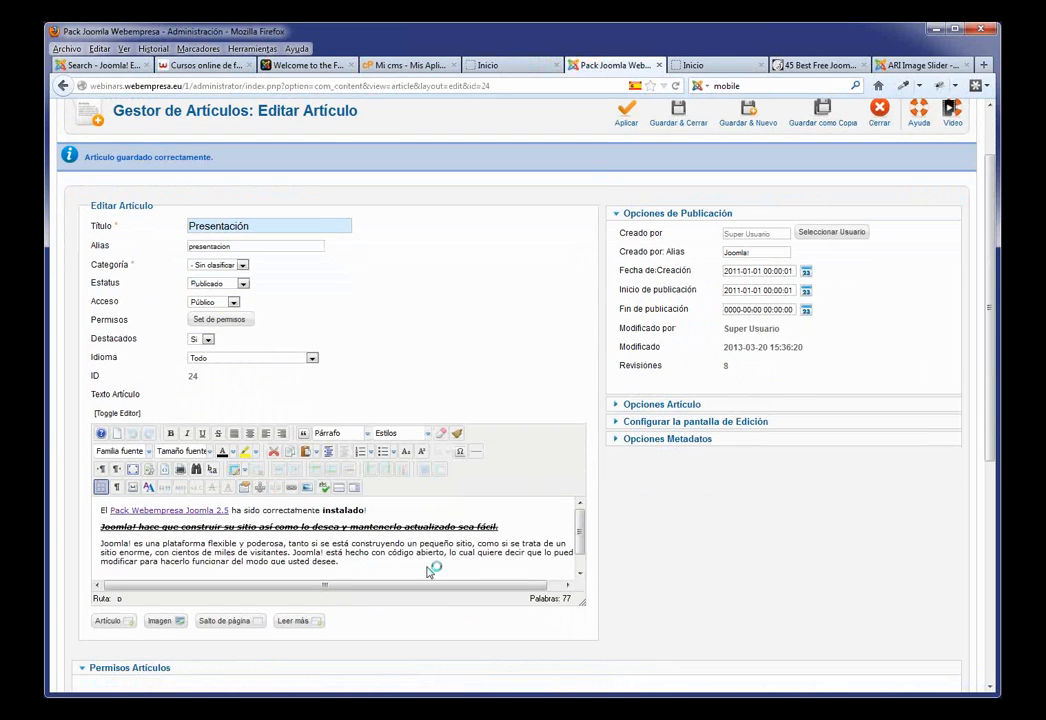
scroll(695, 505, "down", 2)
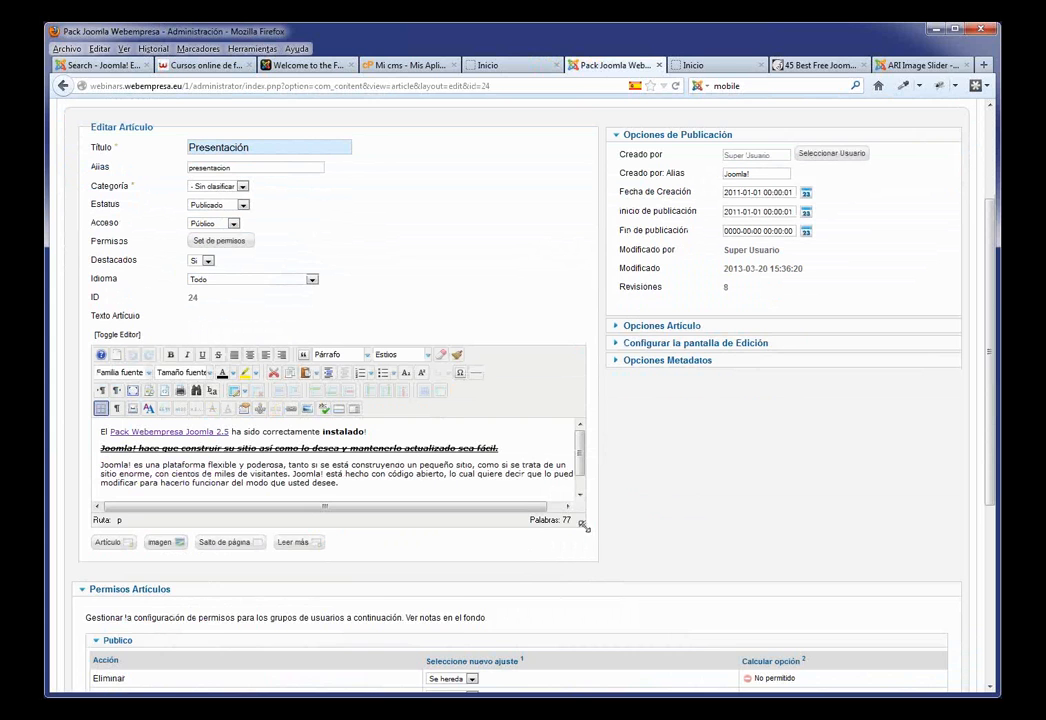
left_click_drag(585, 527, 586, 592)
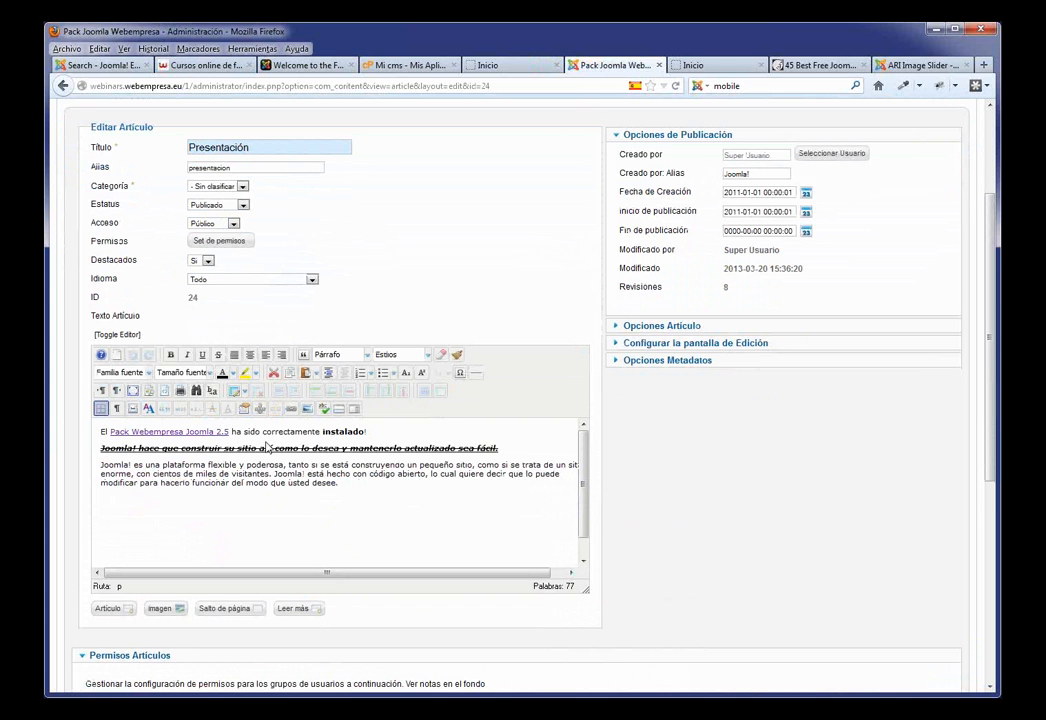
left_click_drag(338, 483, 97, 456)
left_click(325, 500)
left_click_drag(338, 484, 99, 464)
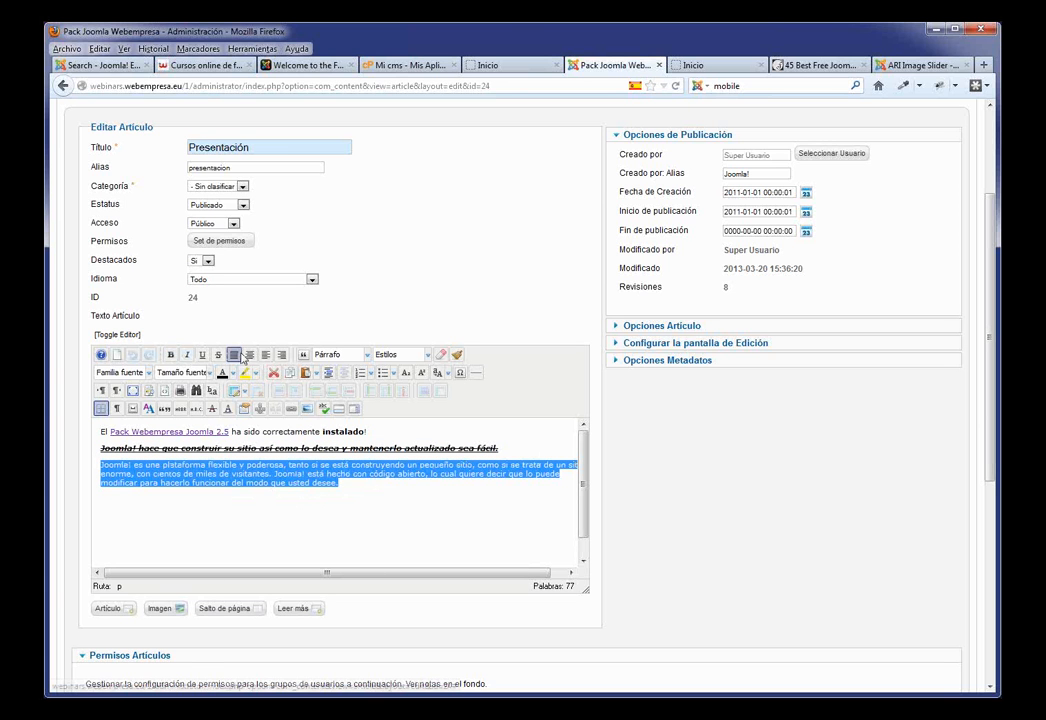
left_click(248, 356)
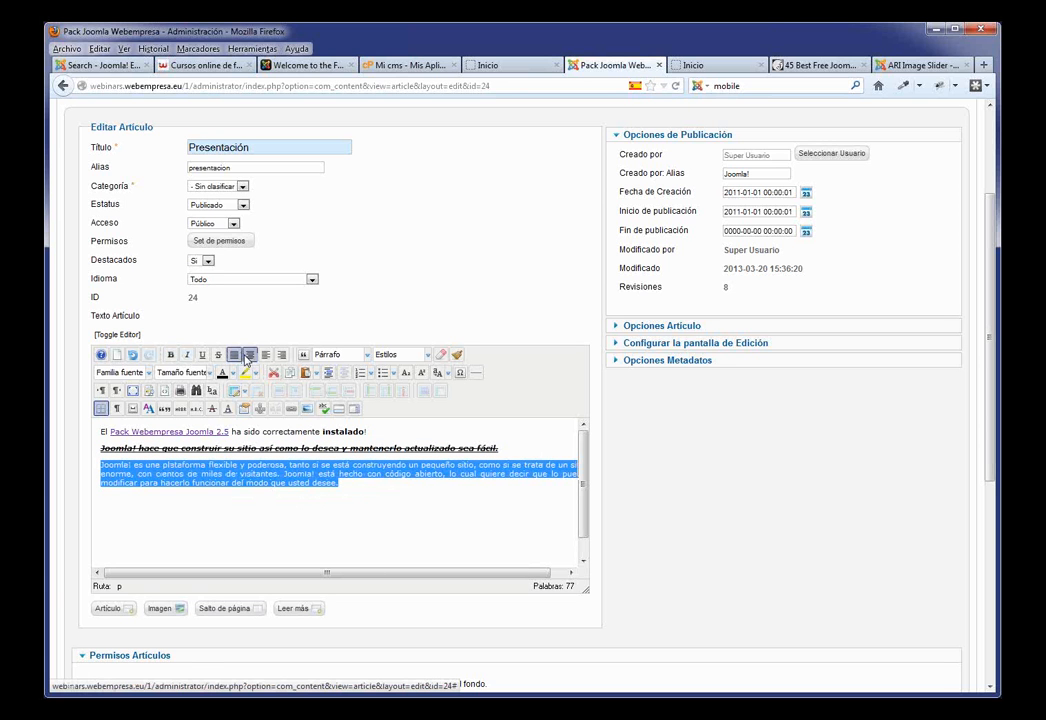
left_click(266, 356)
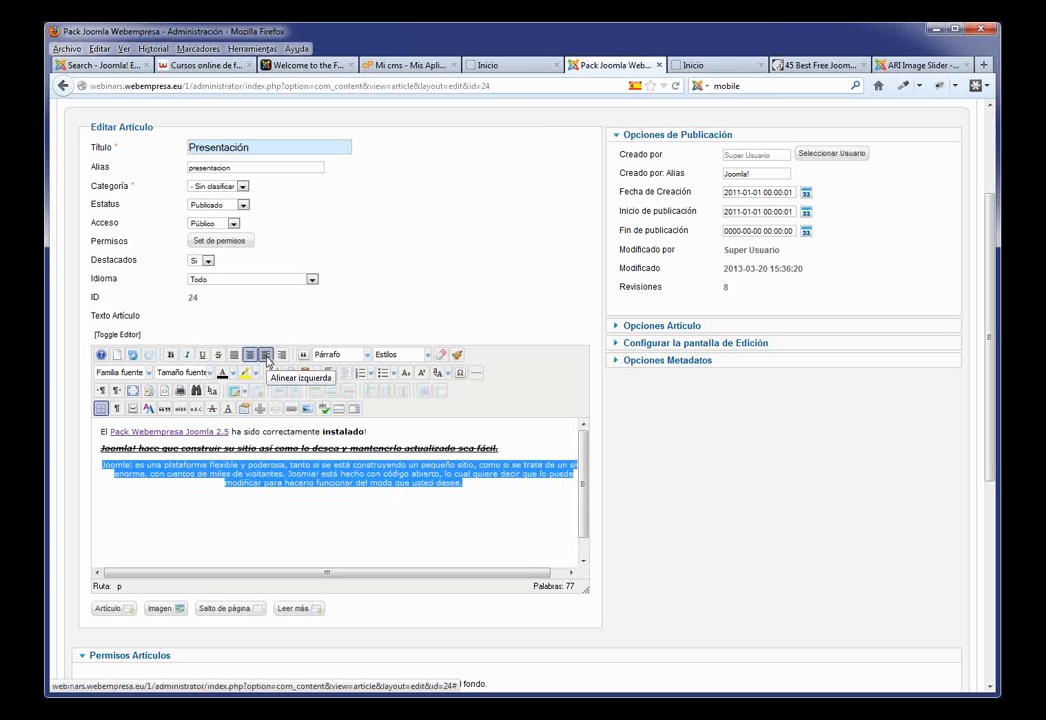
left_click(282, 356)
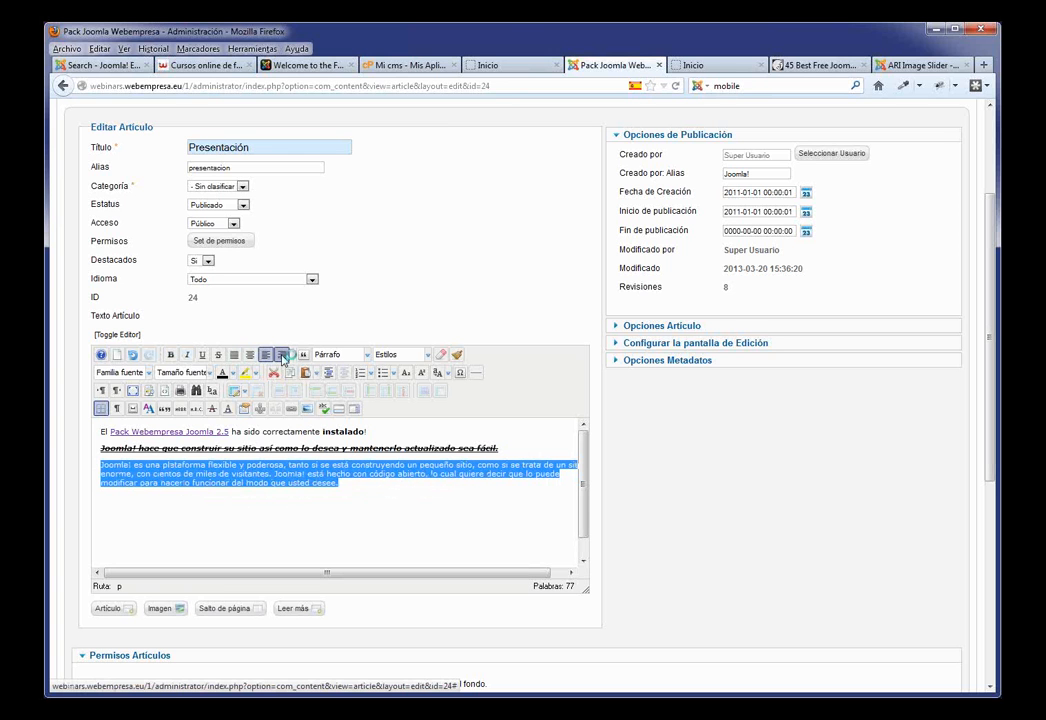
left_click(283, 356)
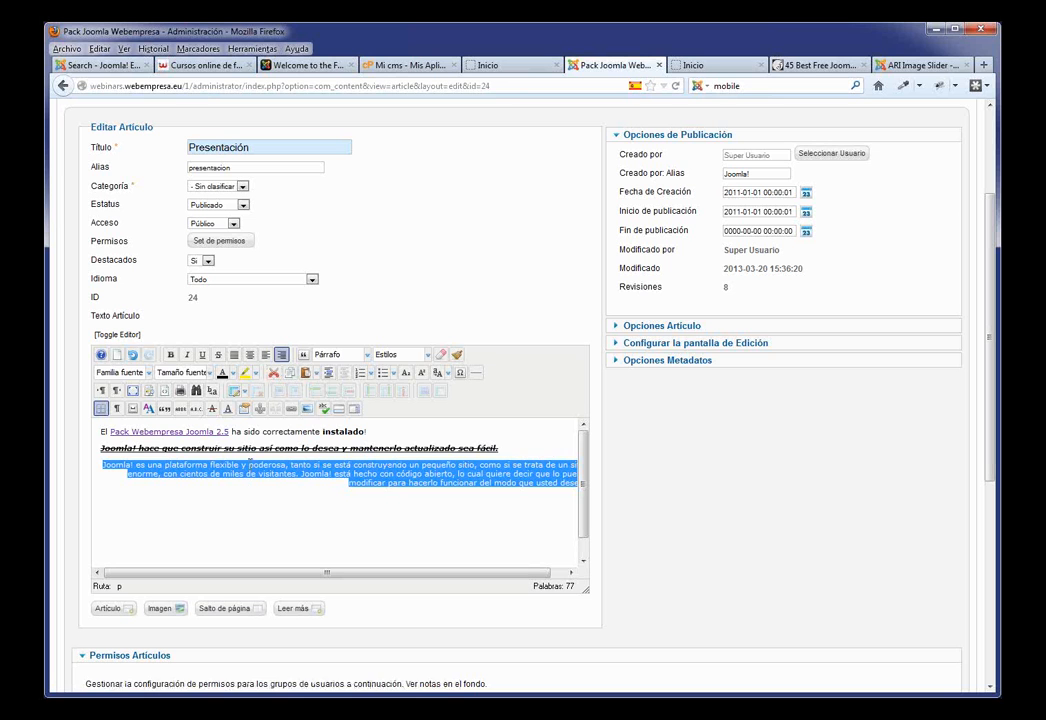
Step: Format the 'Joomla! es una plataforma' paragraph as Encabezado 2
left_click(368, 357)
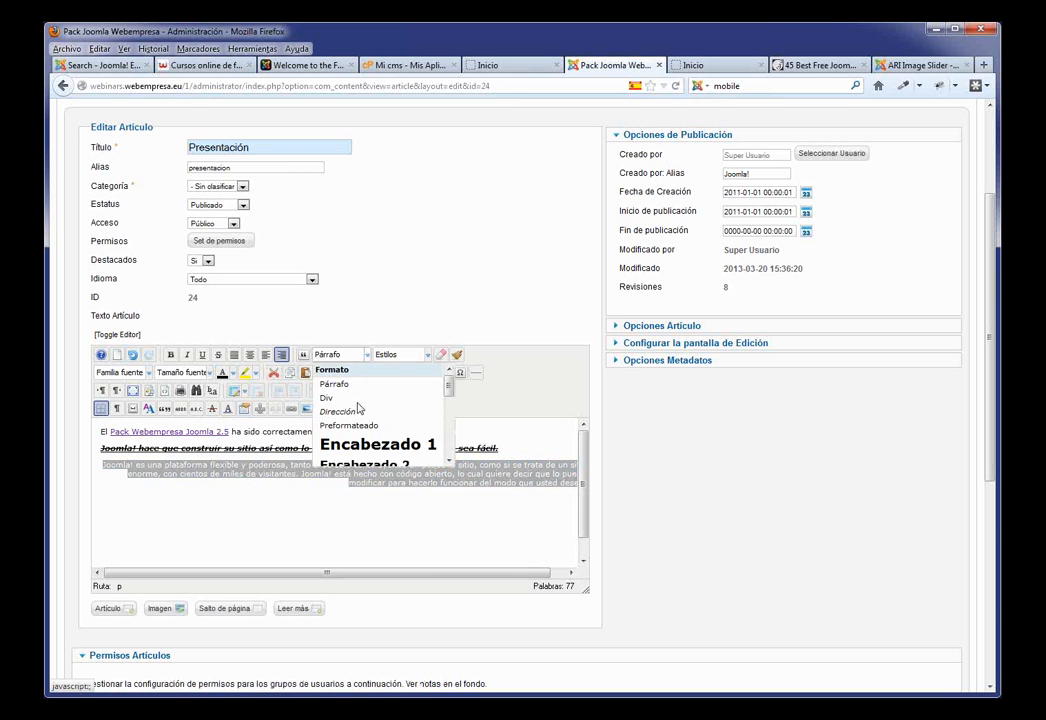
scroll(370, 444, "down", 1)
scroll(372, 444, "down", 1)
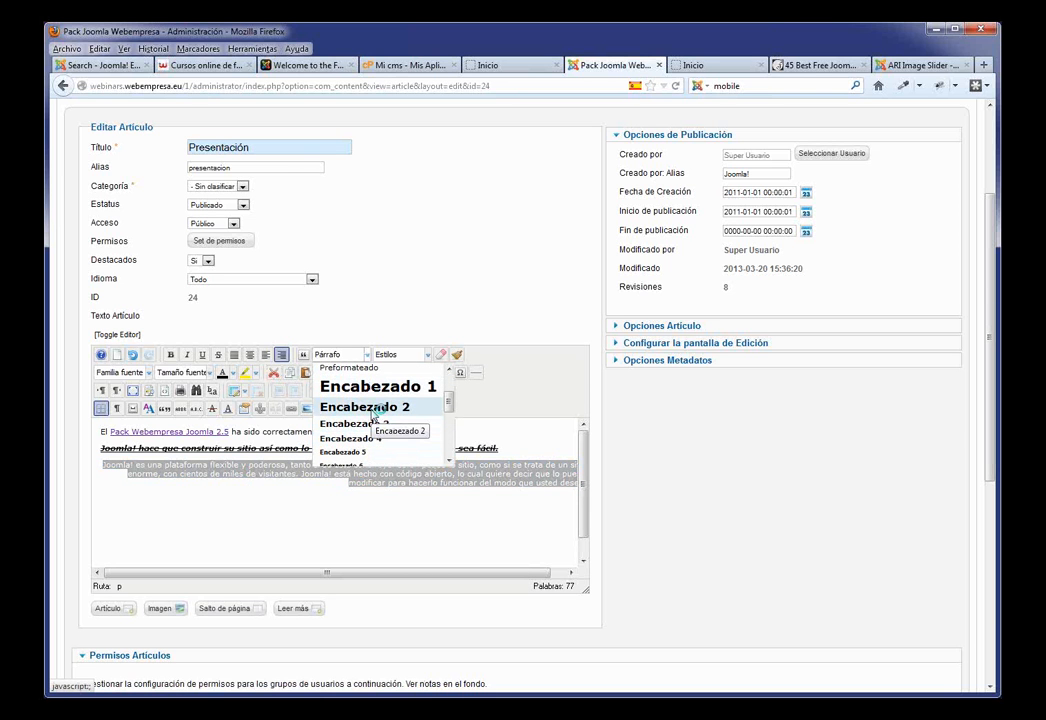
left_click(372, 410)
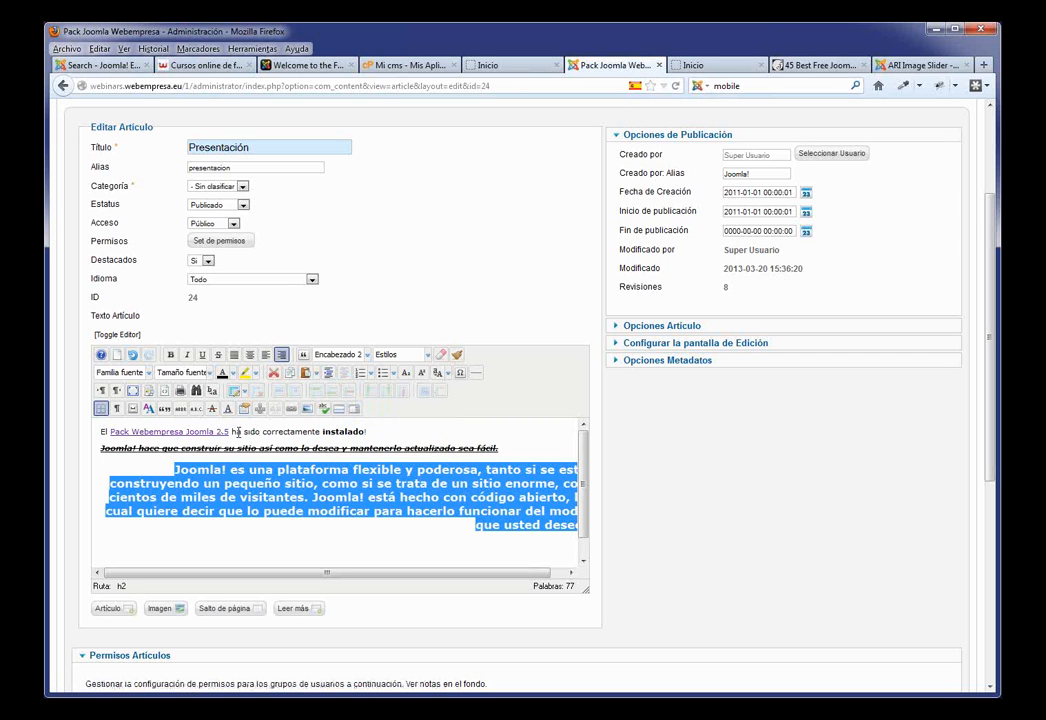
Step: Give the Pack Webempresa Joomla 2.5 link the readon style and save the article
left_click_drag(232, 431, 111, 431)
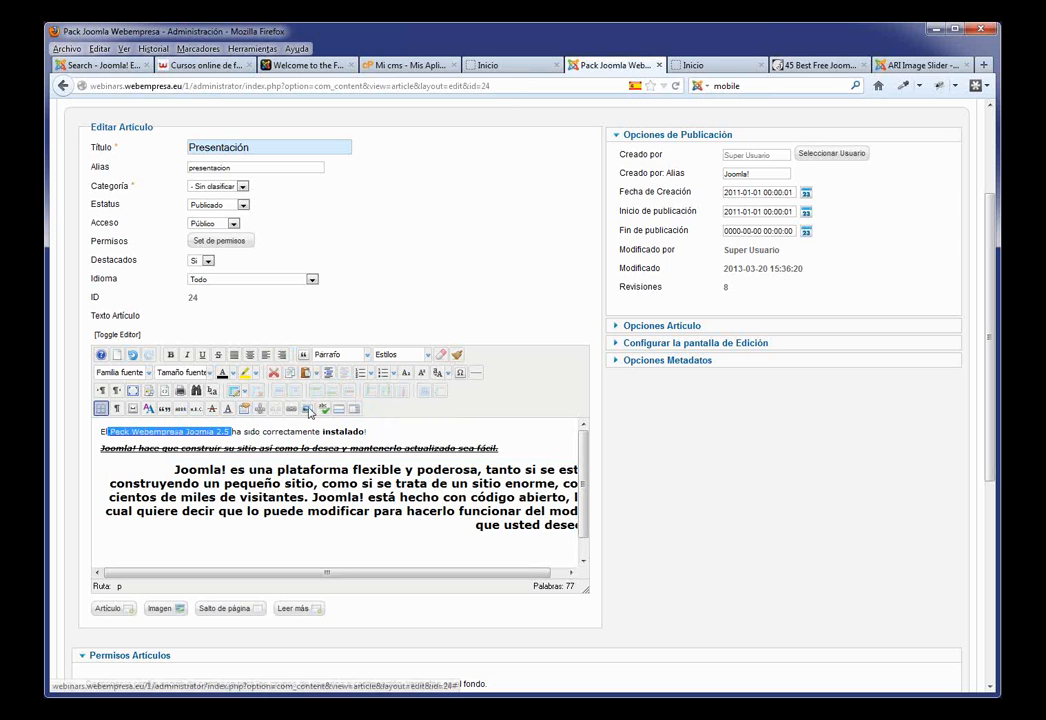
left_click(428, 355)
left_click(395, 384)
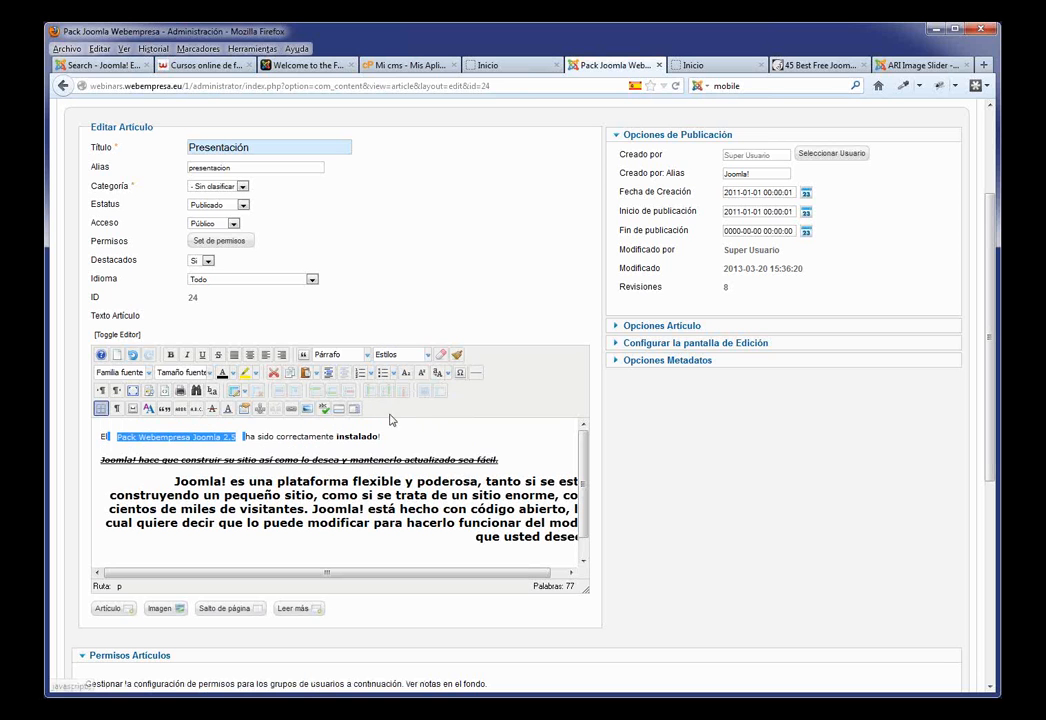
left_click(421, 433)
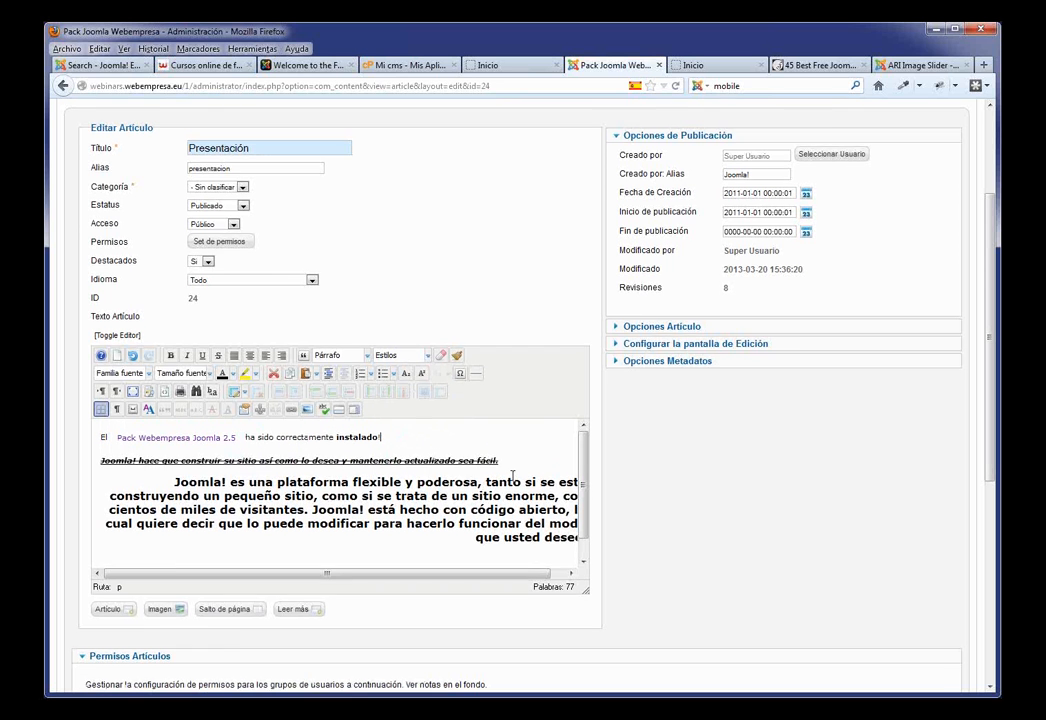
left_click(626, 190)
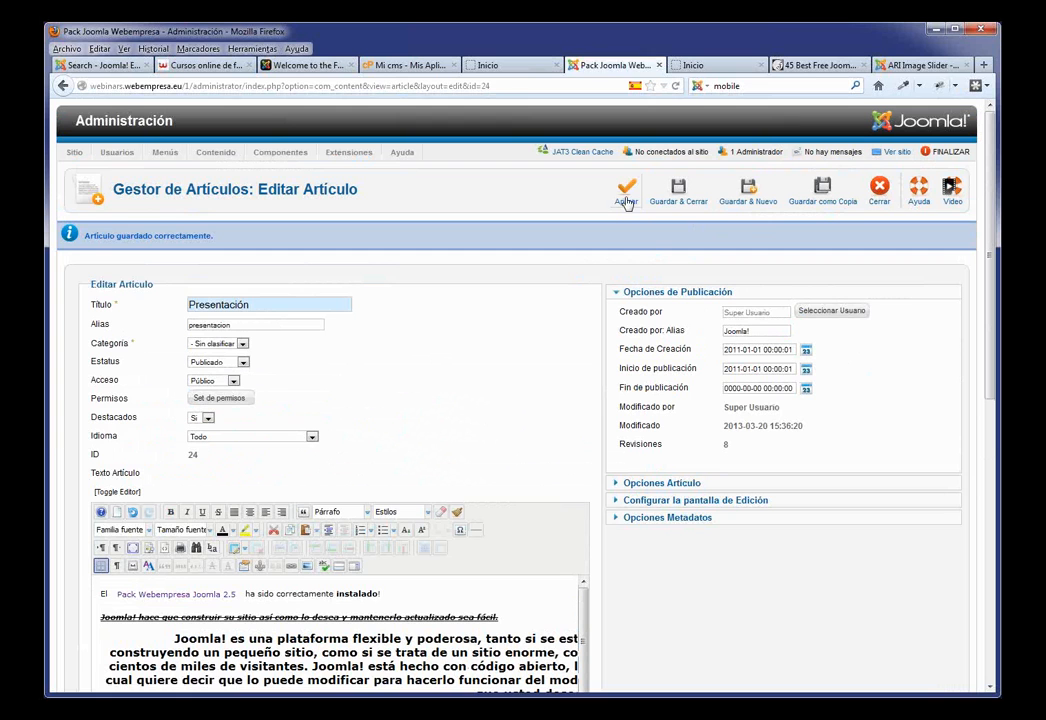
left_click(626, 200)
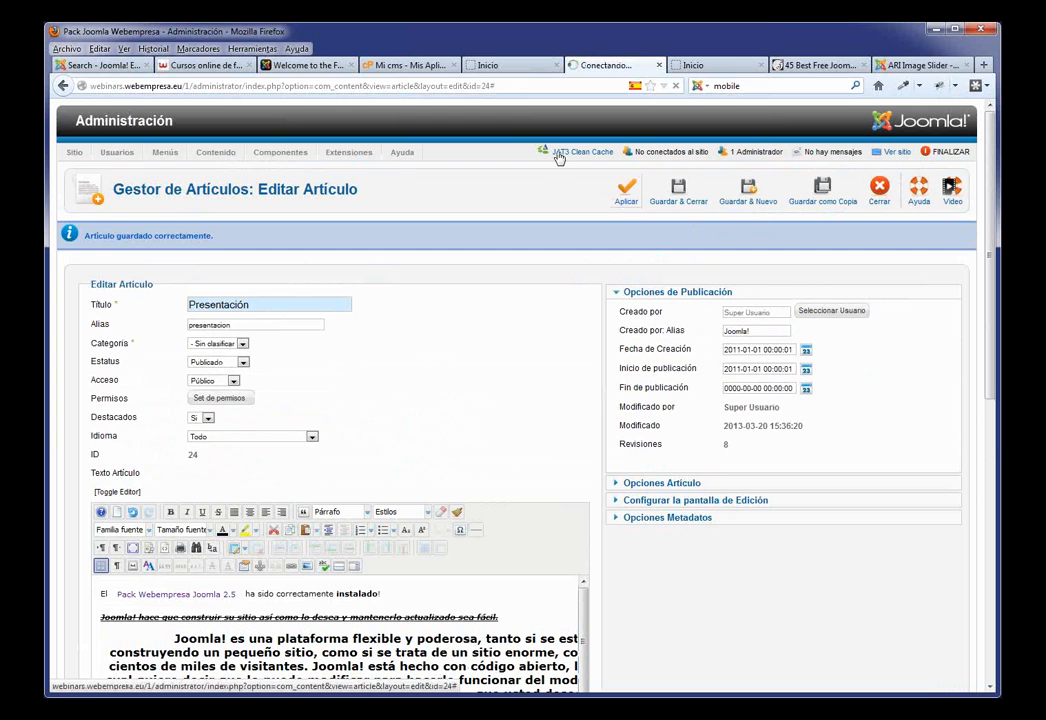
left_click(522, 68)
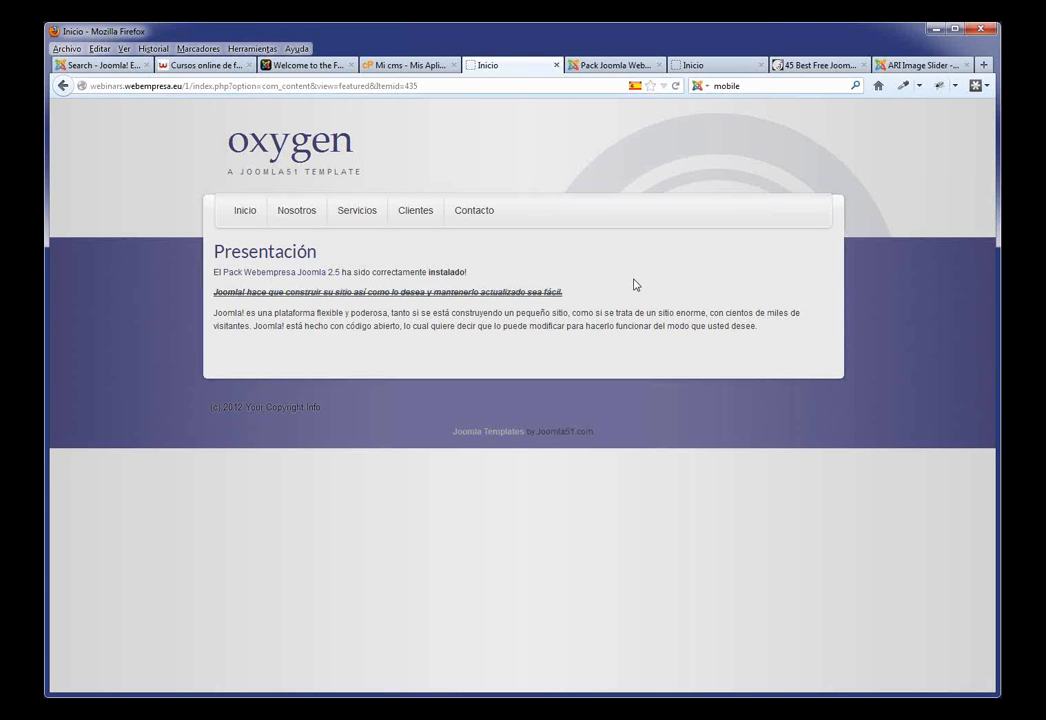
key("F5")
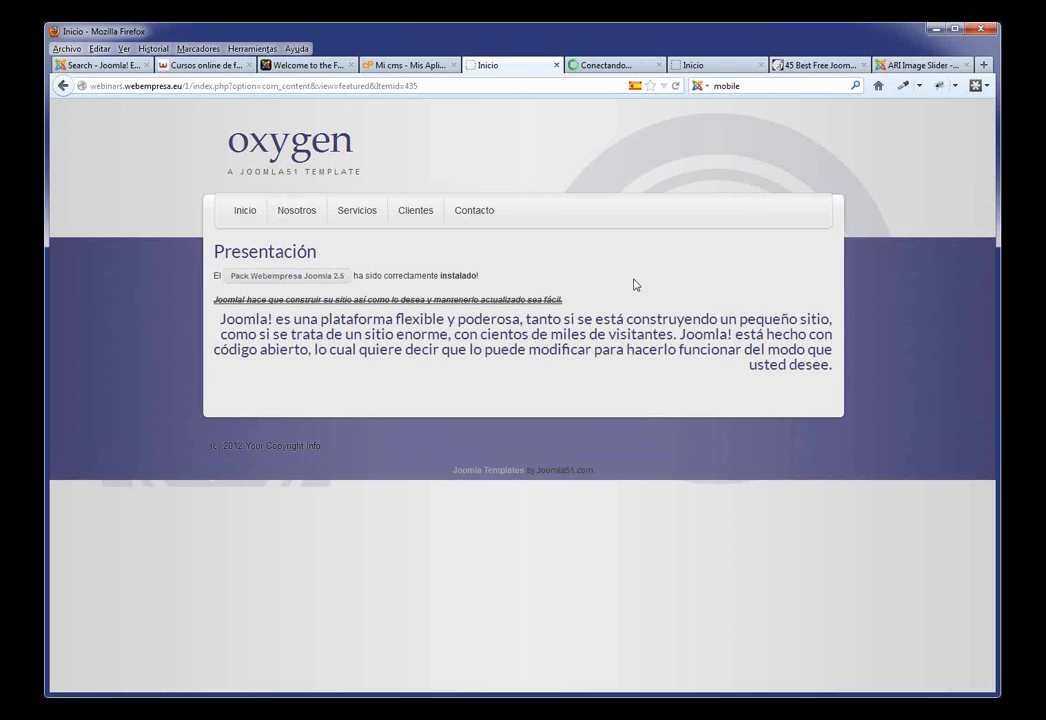
left_click(311, 280)
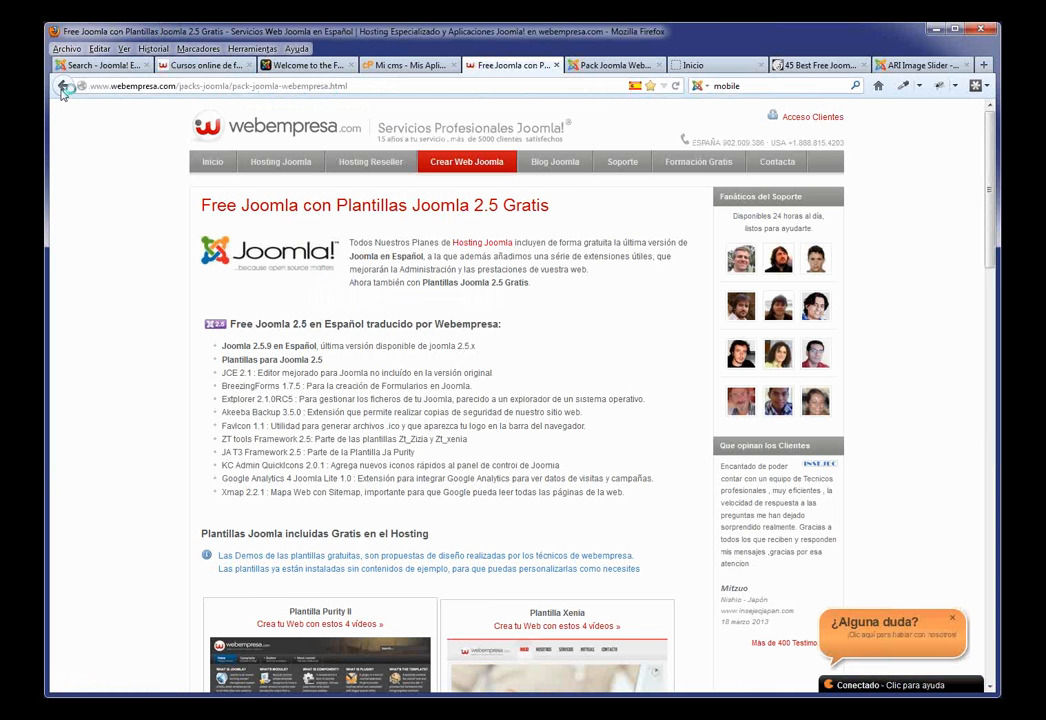
left_click(62, 88)
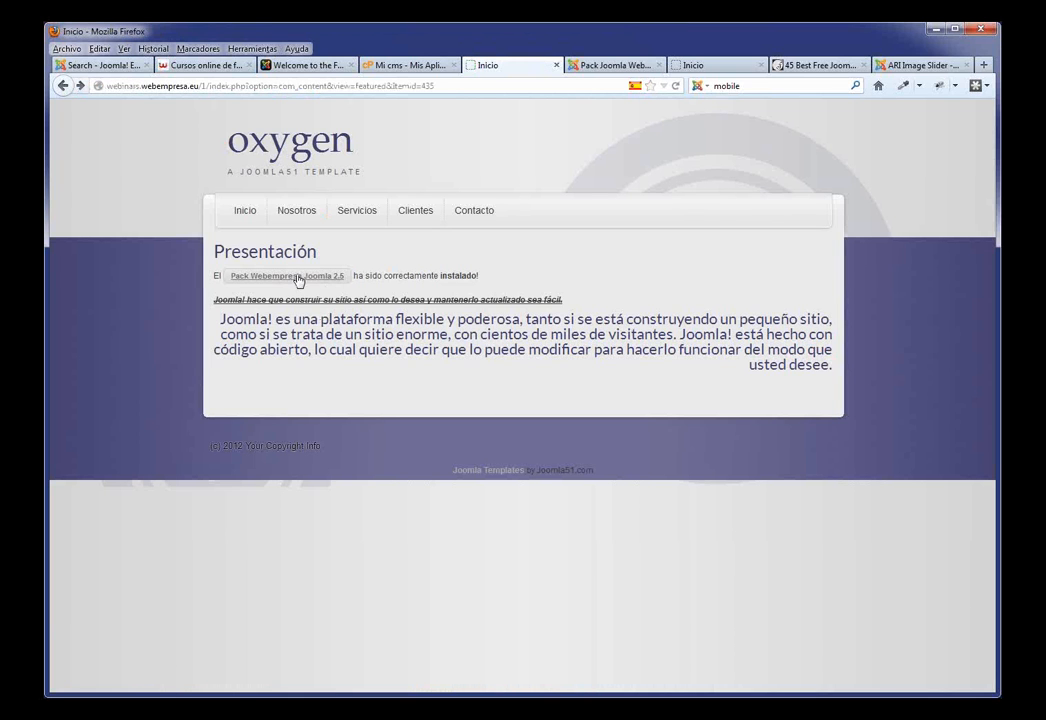
left_click(597, 66)
scroll(509, 210, "down", 3)
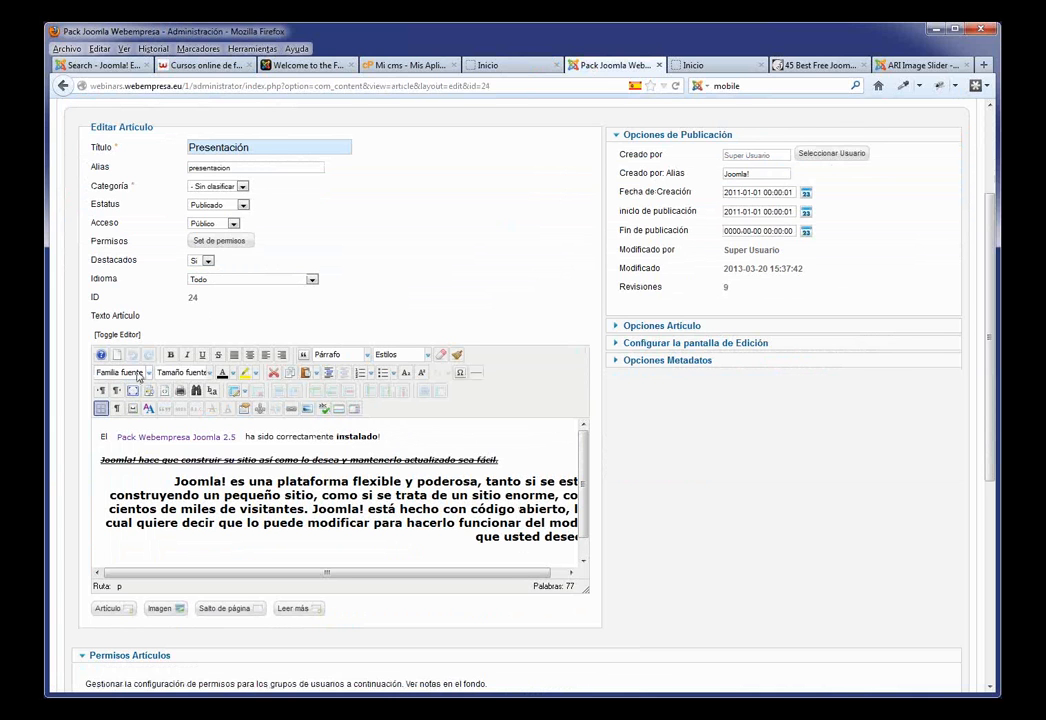
Step: Browse the font family list for the first line without changing the font
left_click_drag(380, 437, 249, 436)
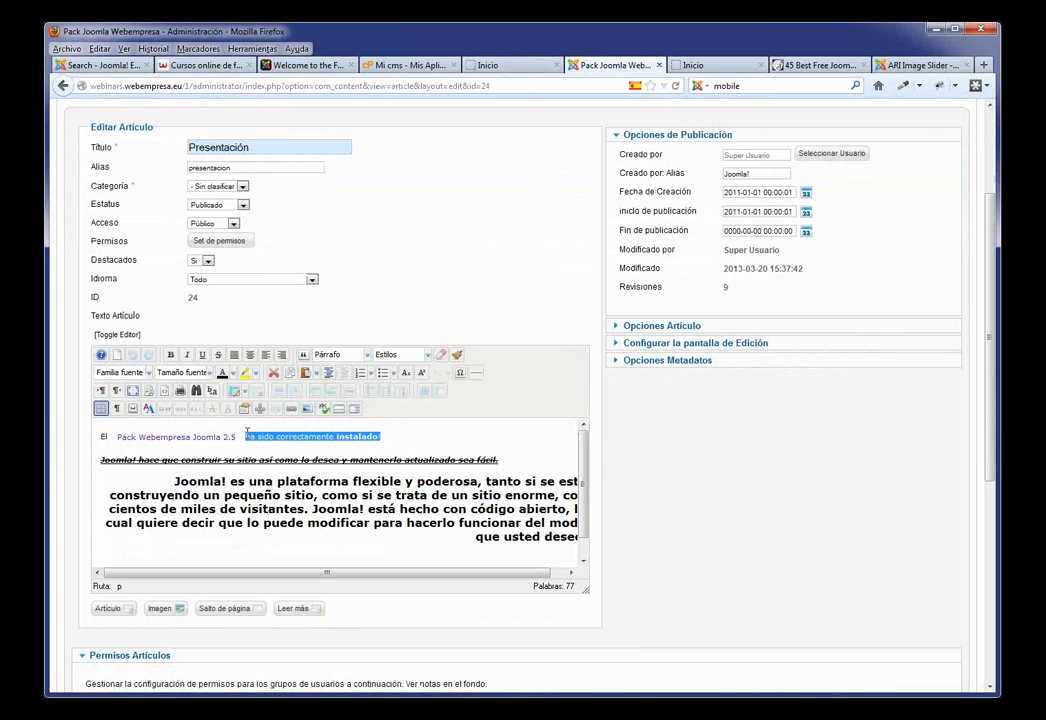
left_click(121, 372)
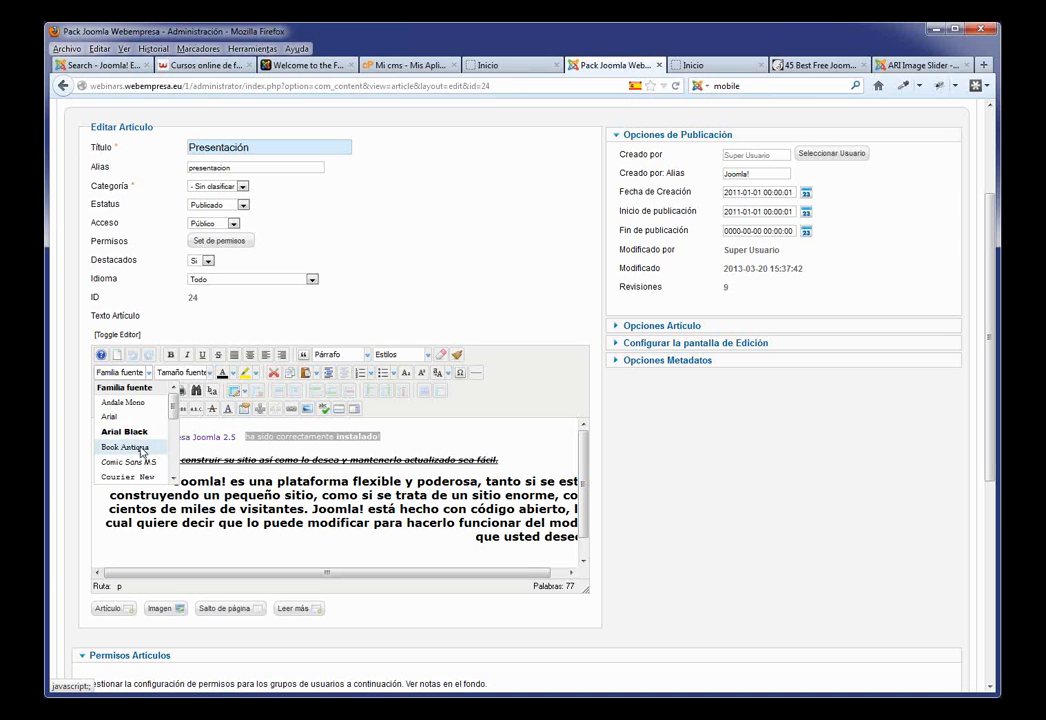
scroll(158, 430, "down", 1)
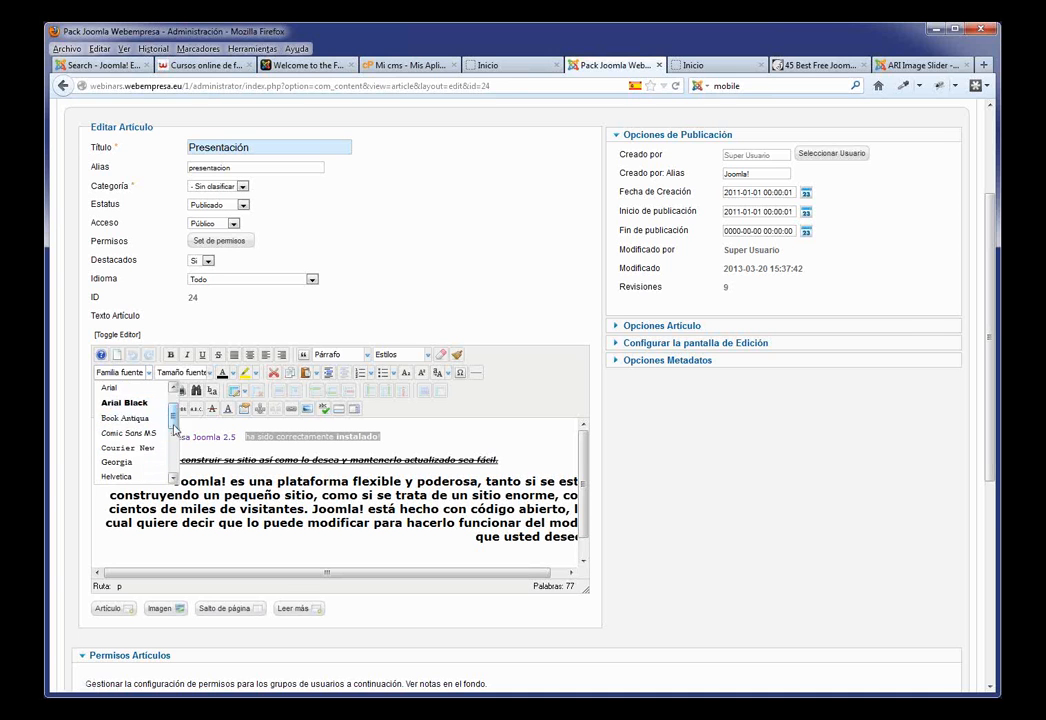
mouse_move(172, 412)
left_mouse_down()
mouse_move(172, 452)
mouse_move(175, 398)
left_mouse_up()
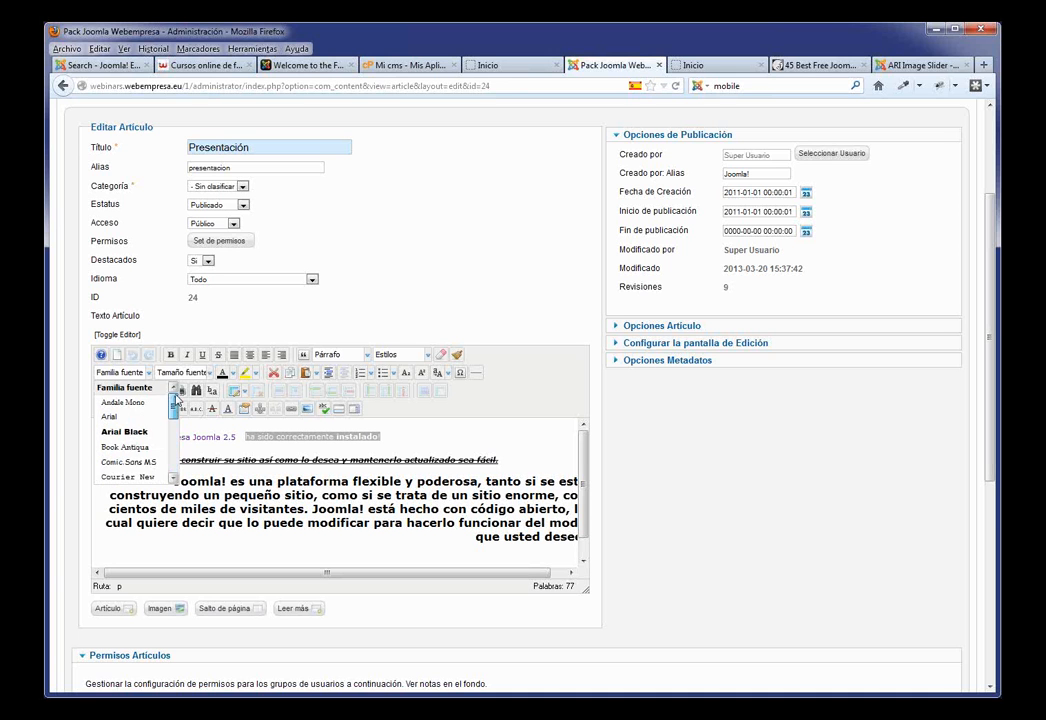
left_click(429, 440)
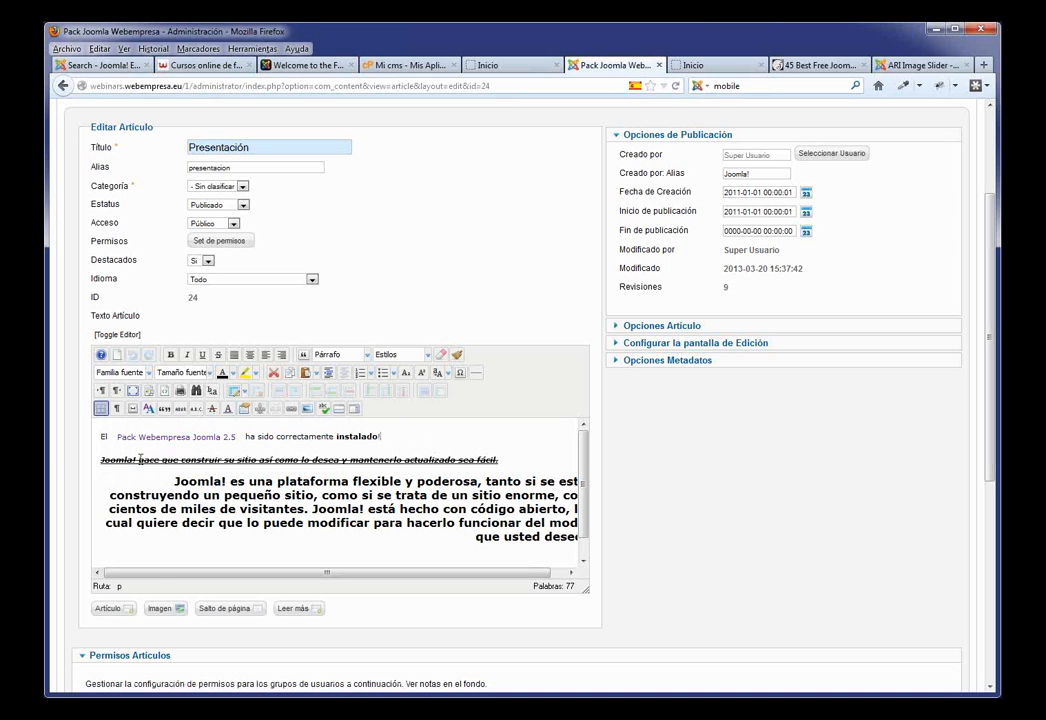
Step: Make Joomla! in the struck-through line 18pt and orange
left_click_drag(141, 459, 103, 457)
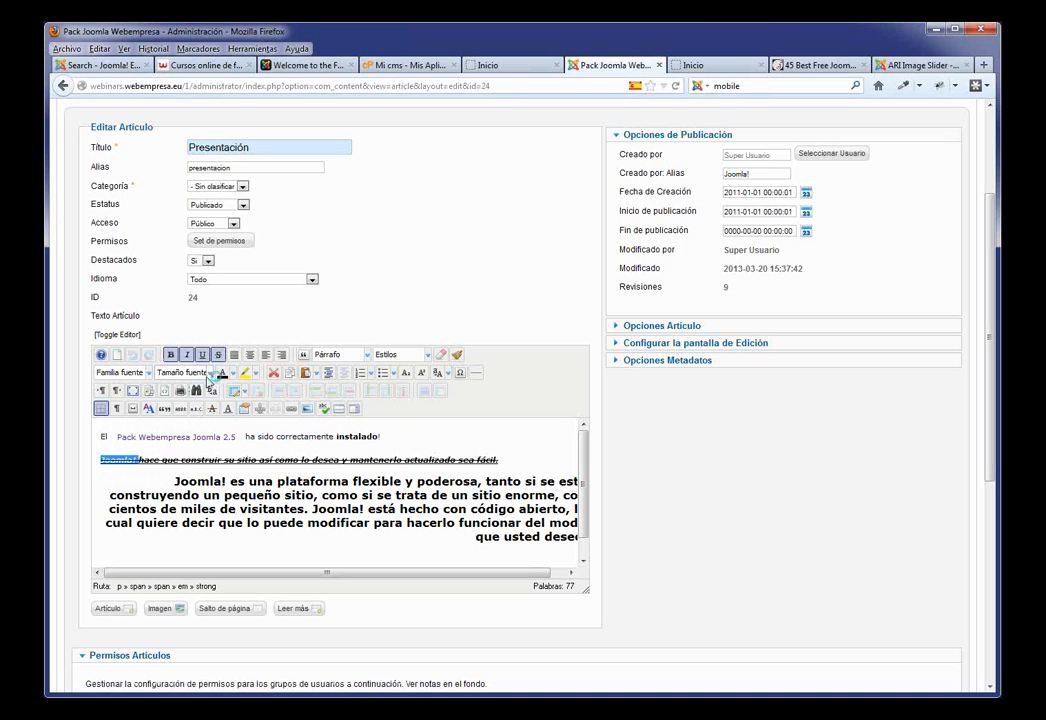
left_click(210, 373)
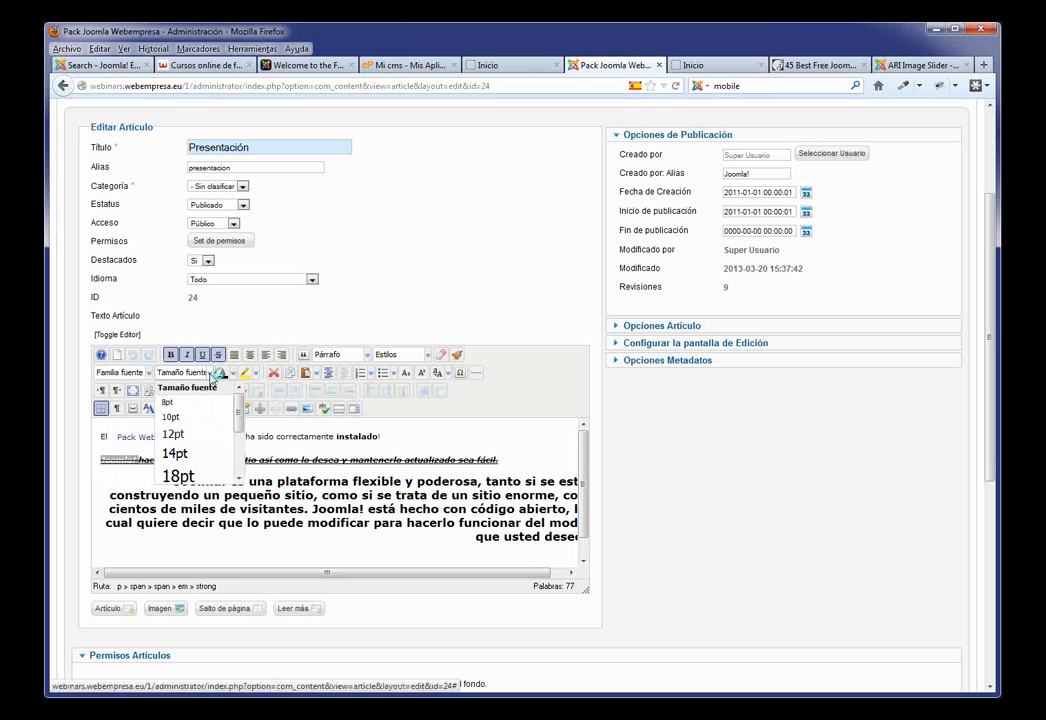
left_click(190, 476)
left_click(175, 476)
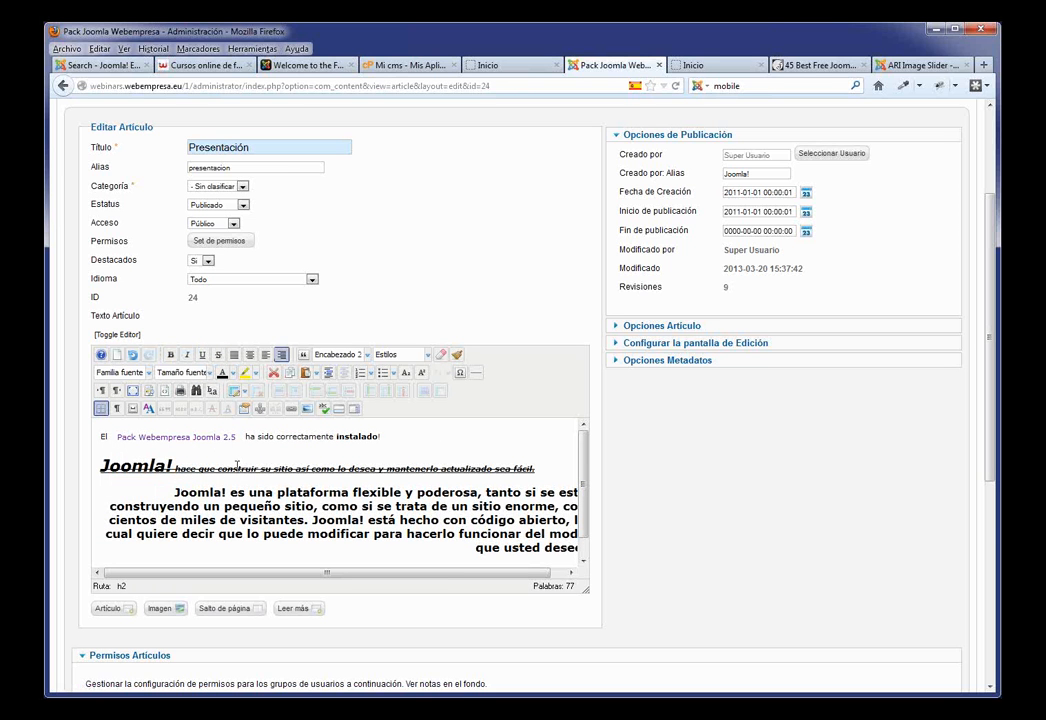
left_click_drag(188, 467, 100, 466)
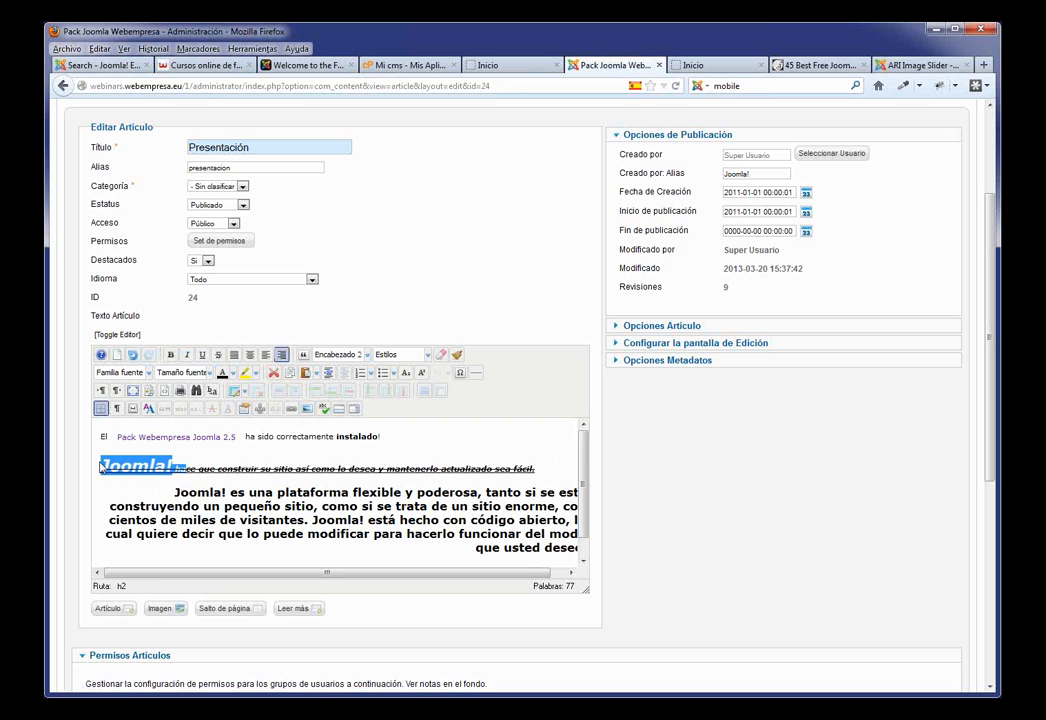
left_click(232, 374)
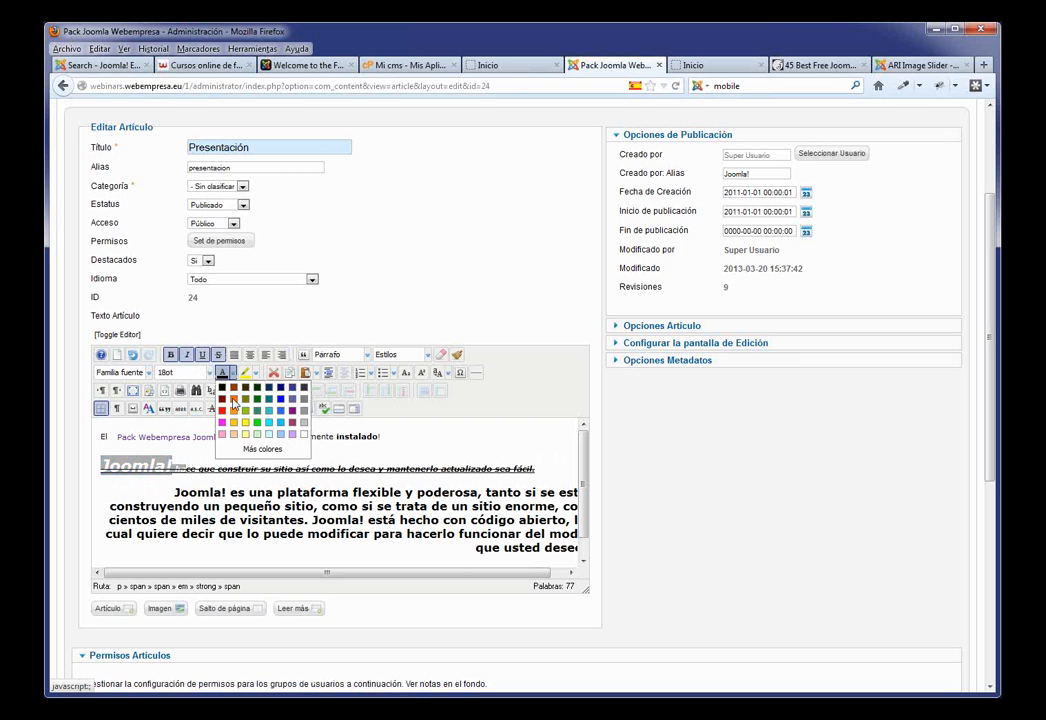
left_click(224, 401)
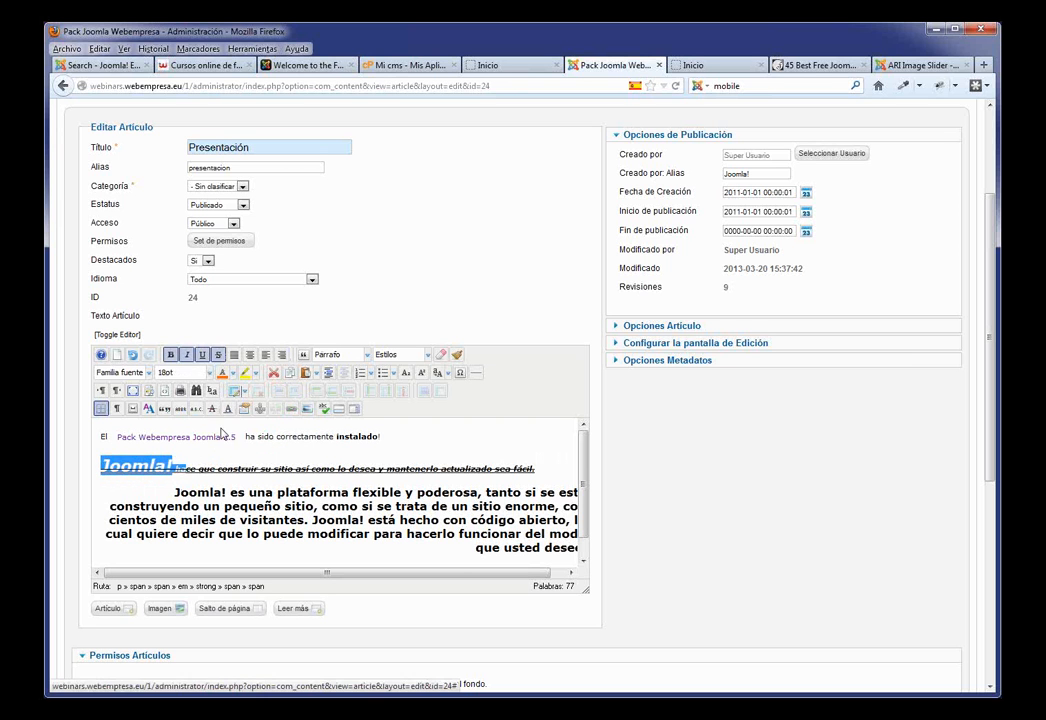
left_click(224, 438)
Step: Highlight Joomla! in yellow and insert a blank line after the first line
left_click_drag(196, 468, 100, 466)
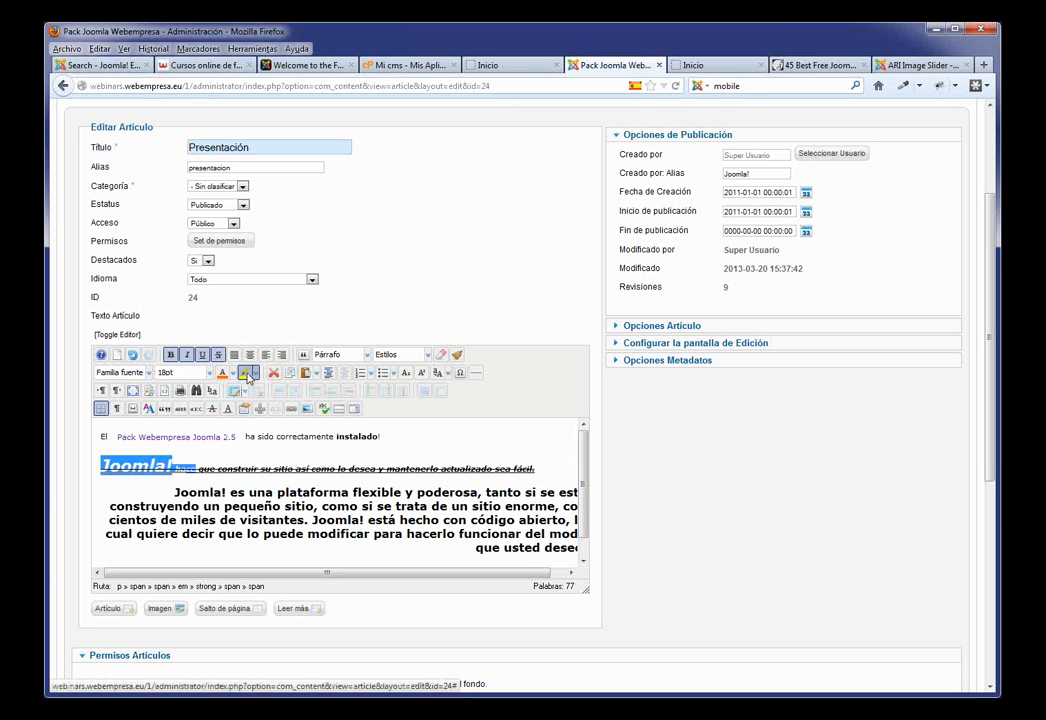
left_click(246, 375)
left_click(274, 468)
left_click(397, 444)
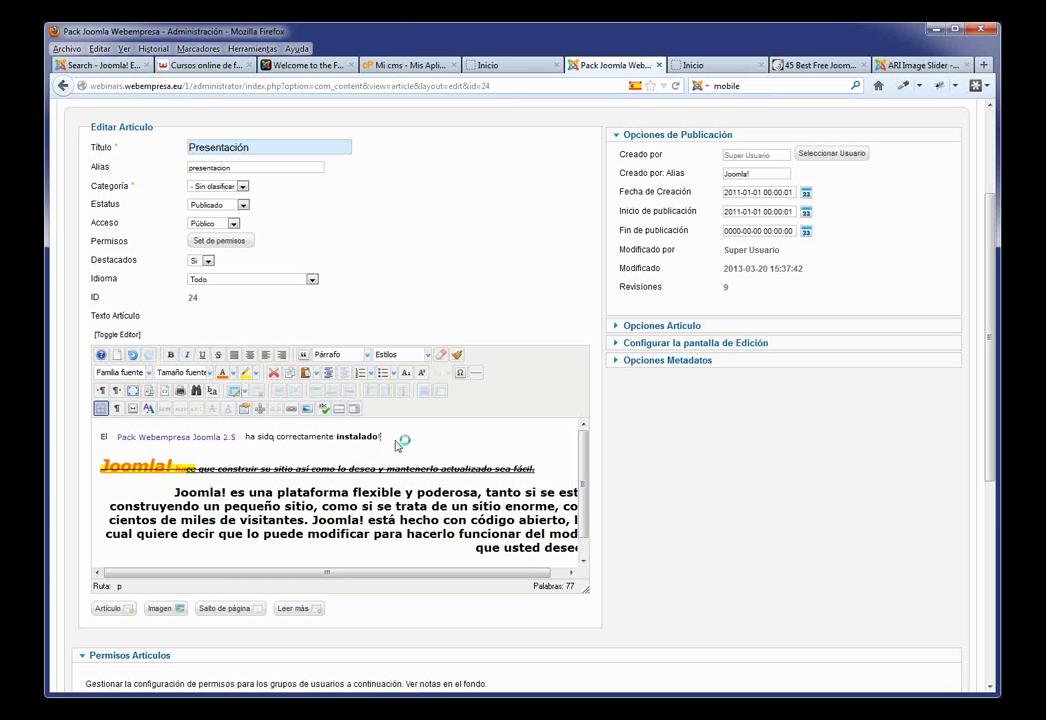
key("Return")
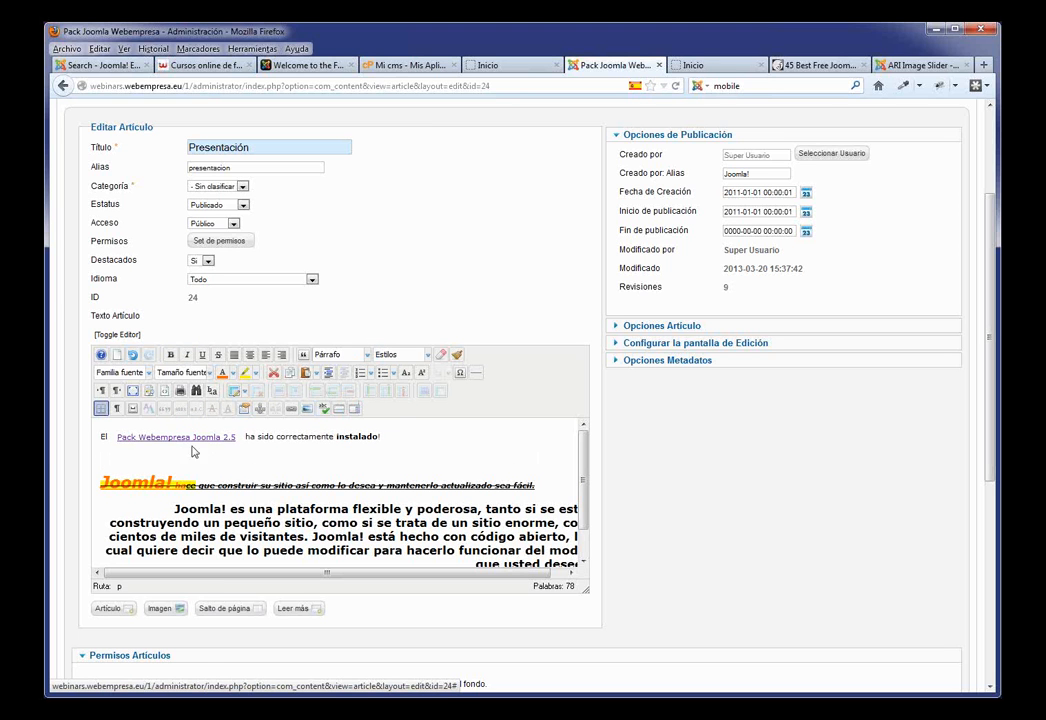
Step: Start a bulleted item on the empty line and add a € sign after 30 on the first line
left_click(363, 373)
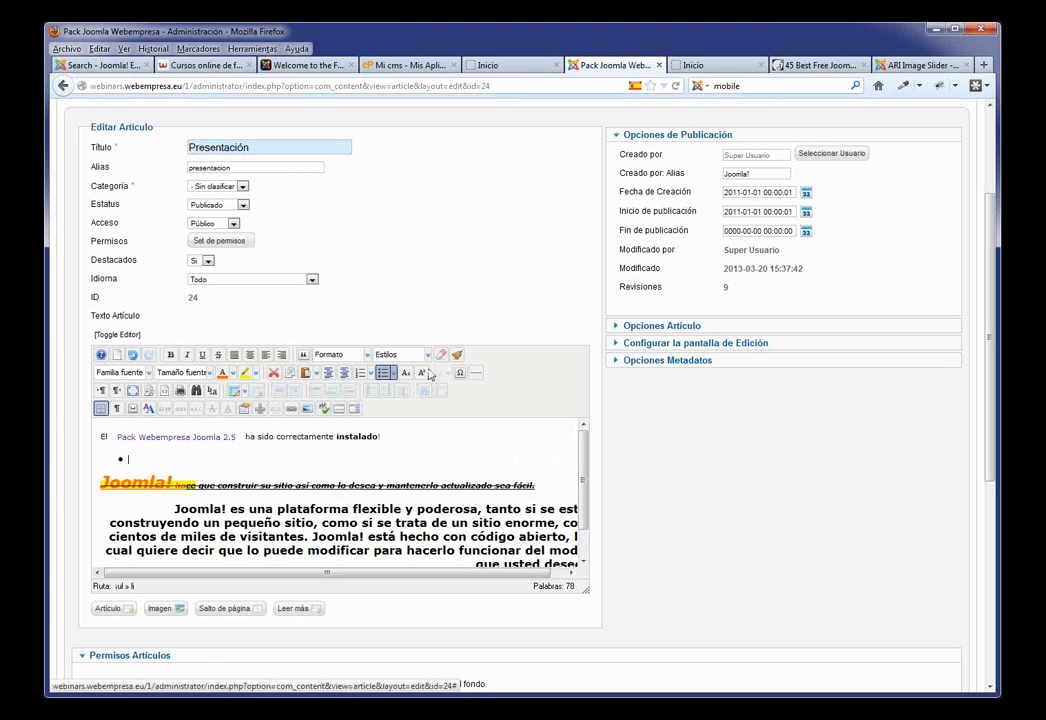
left_click(425, 442)
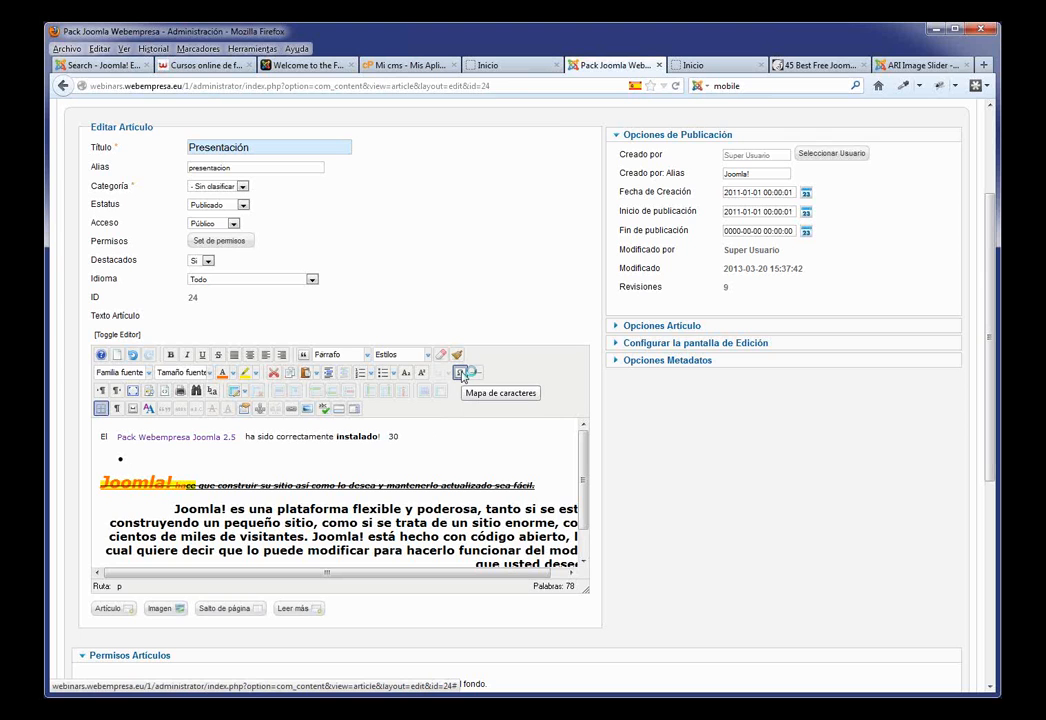
left_click(461, 373)
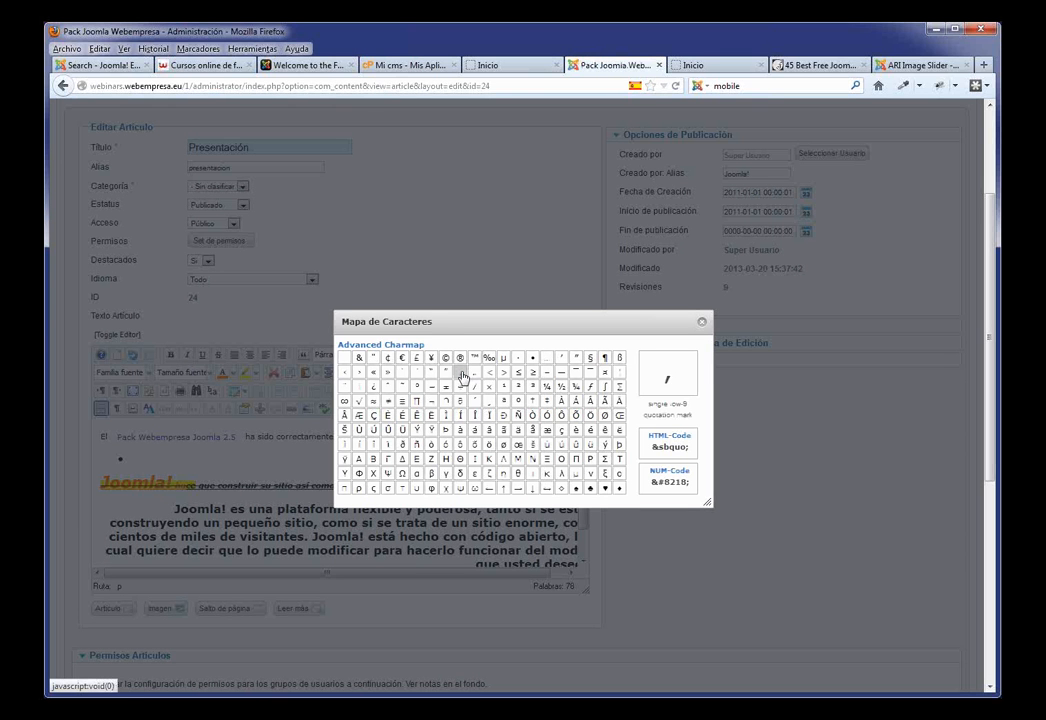
left_click(403, 360)
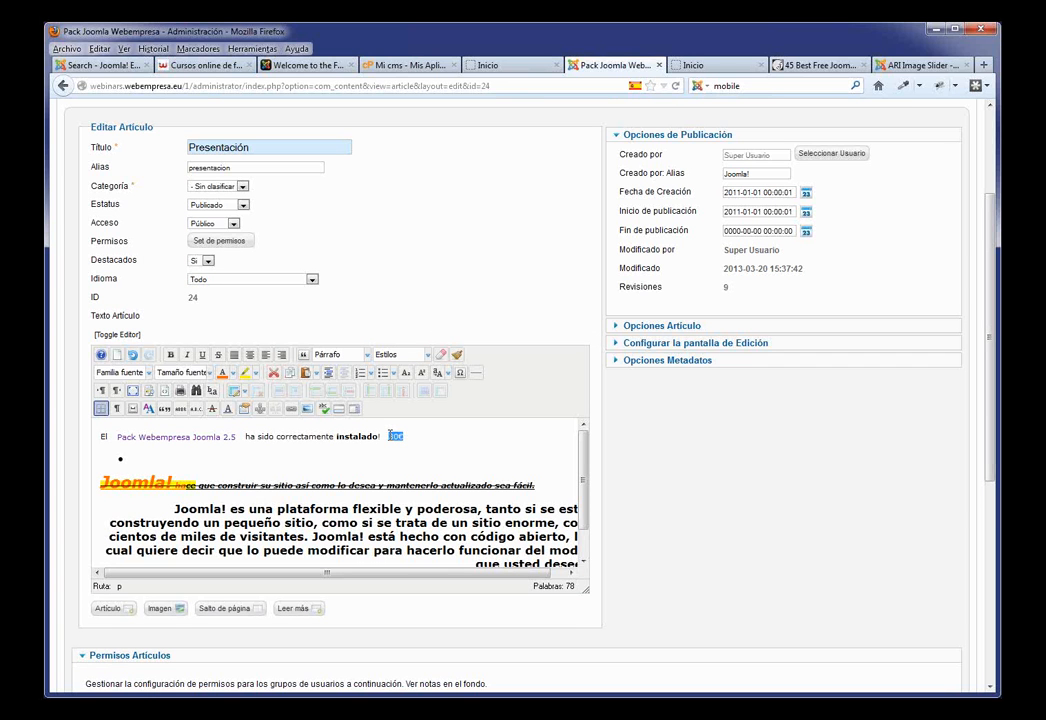
Step: Insert a 2-column, 2-row table with width 20 into the empty bullet item
left_click(184, 456)
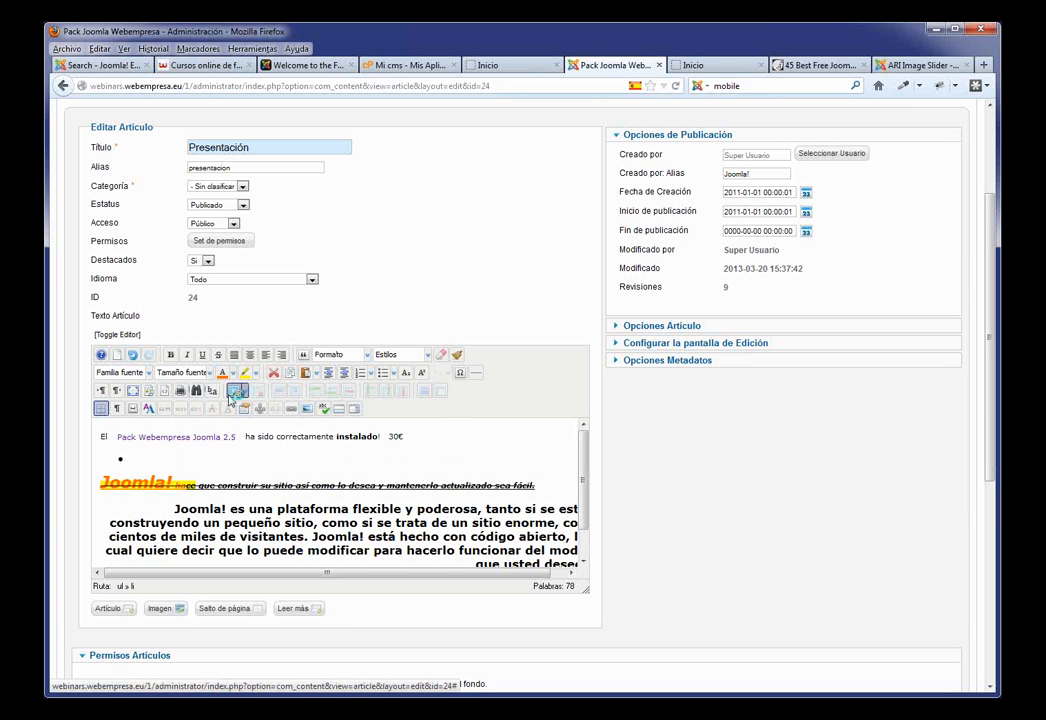
left_click(237, 391)
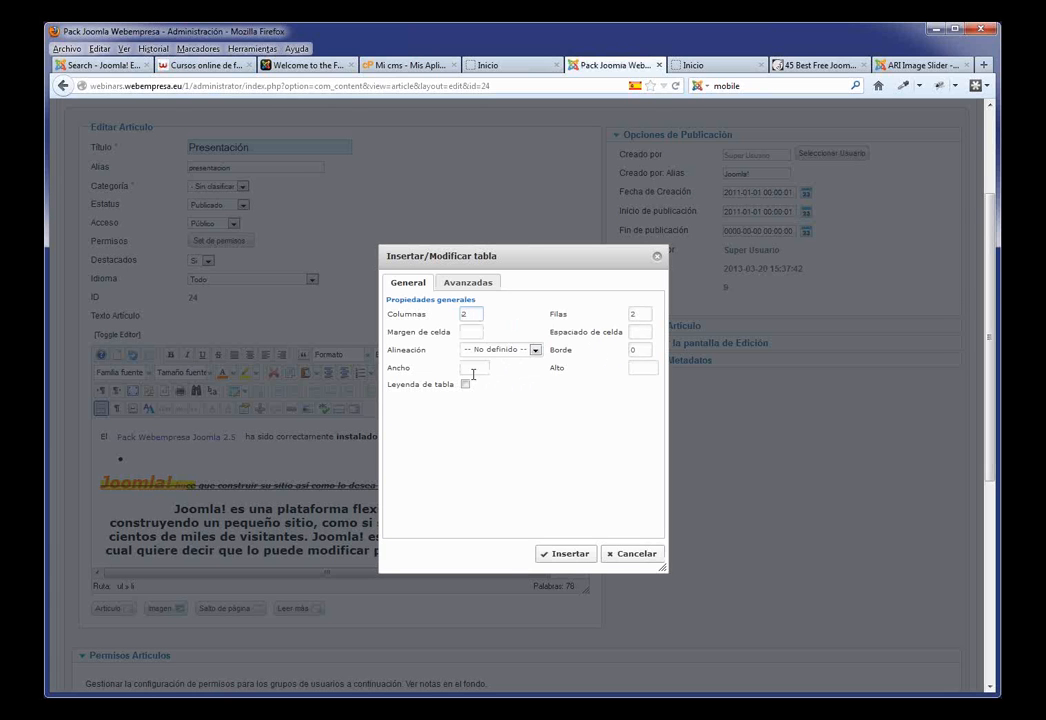
left_click(470, 367)
type("200")
left_click(564, 553)
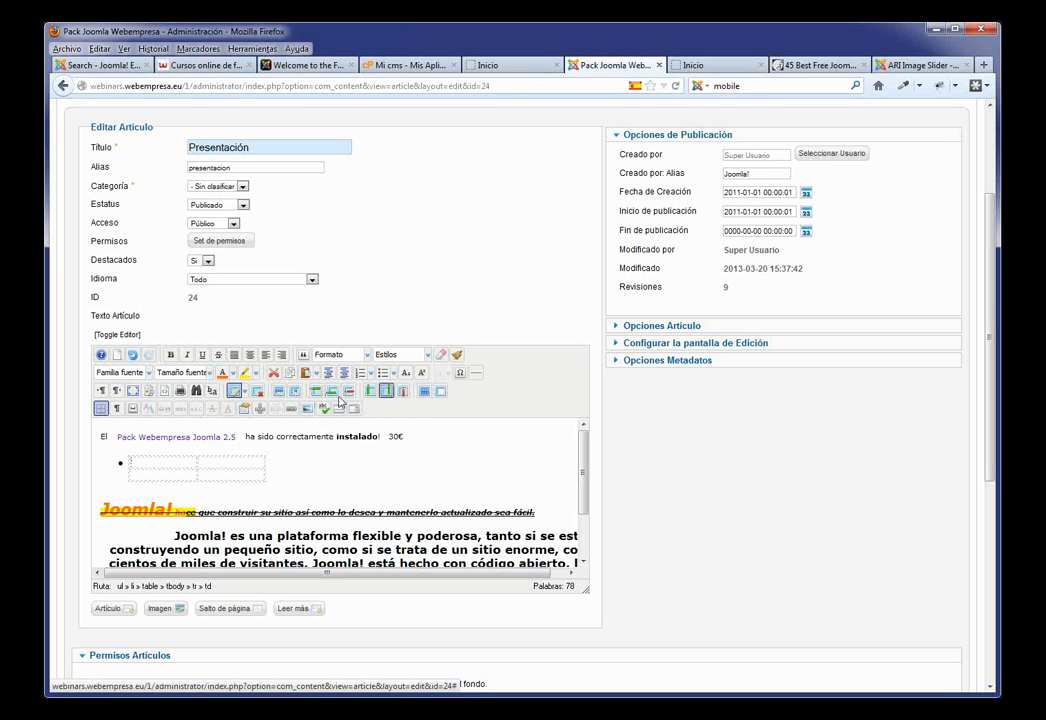
left_click(291, 470)
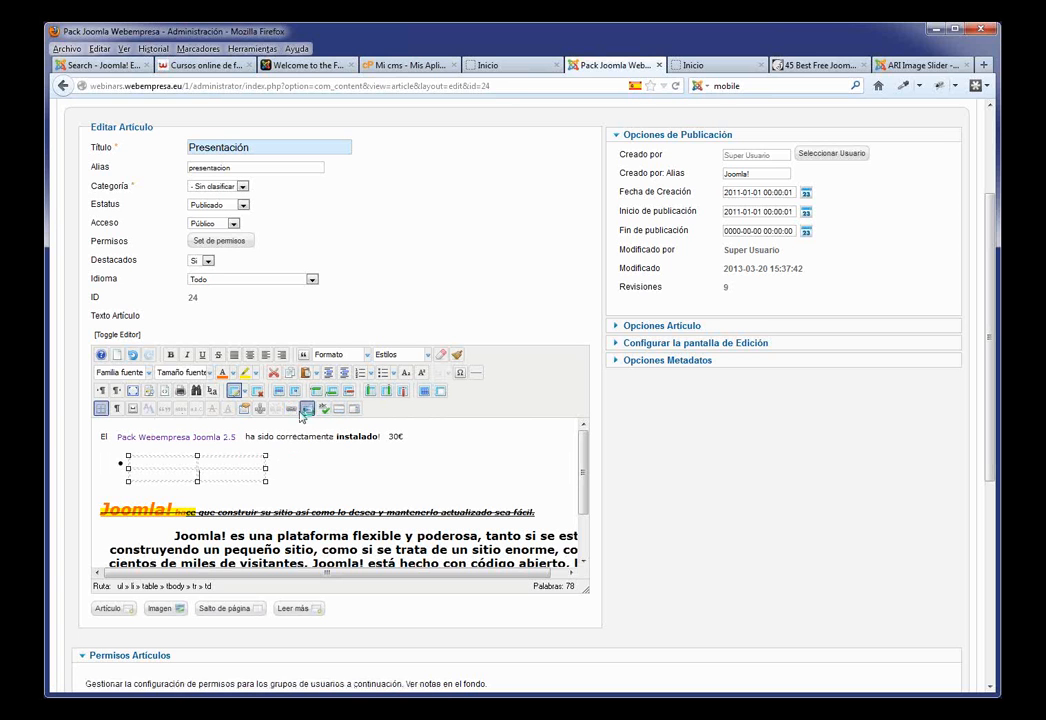
Step: Make instalado! bold and begin a link on the word contacto
left_click_drag(384, 437, 345, 437)
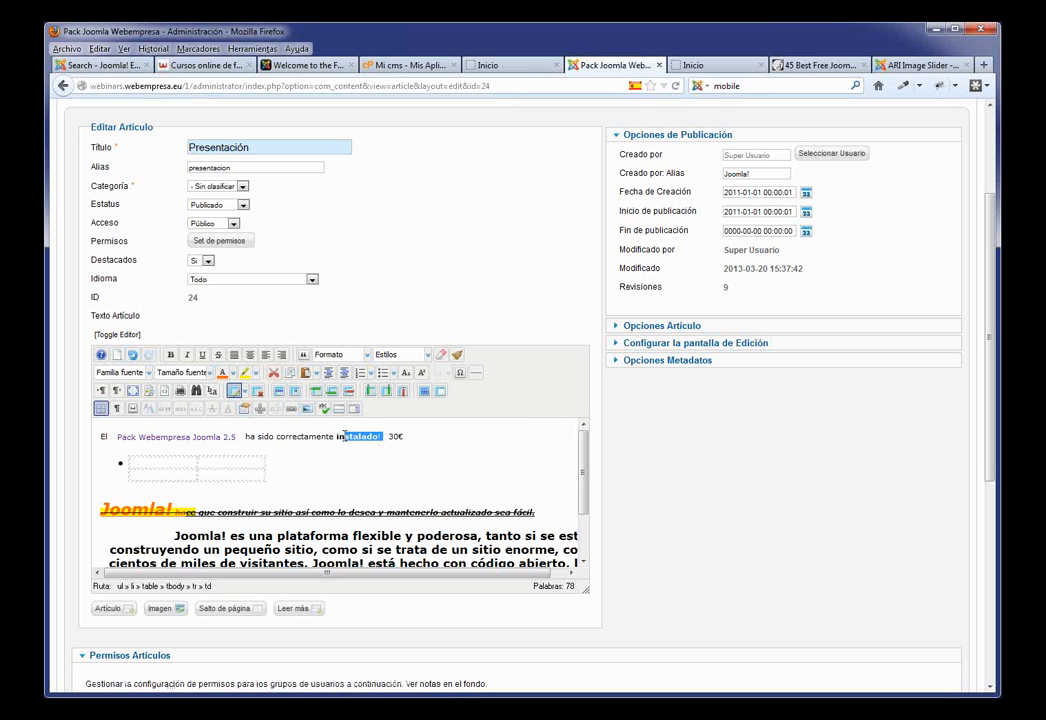
key("ctrl+b")
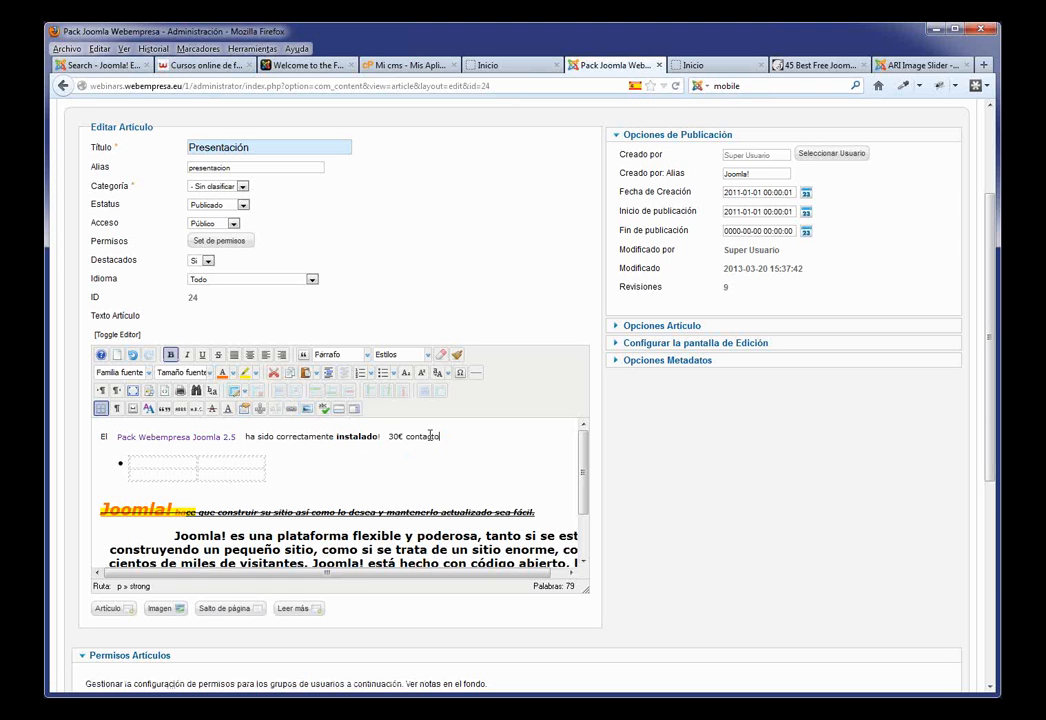
double_click(417, 437)
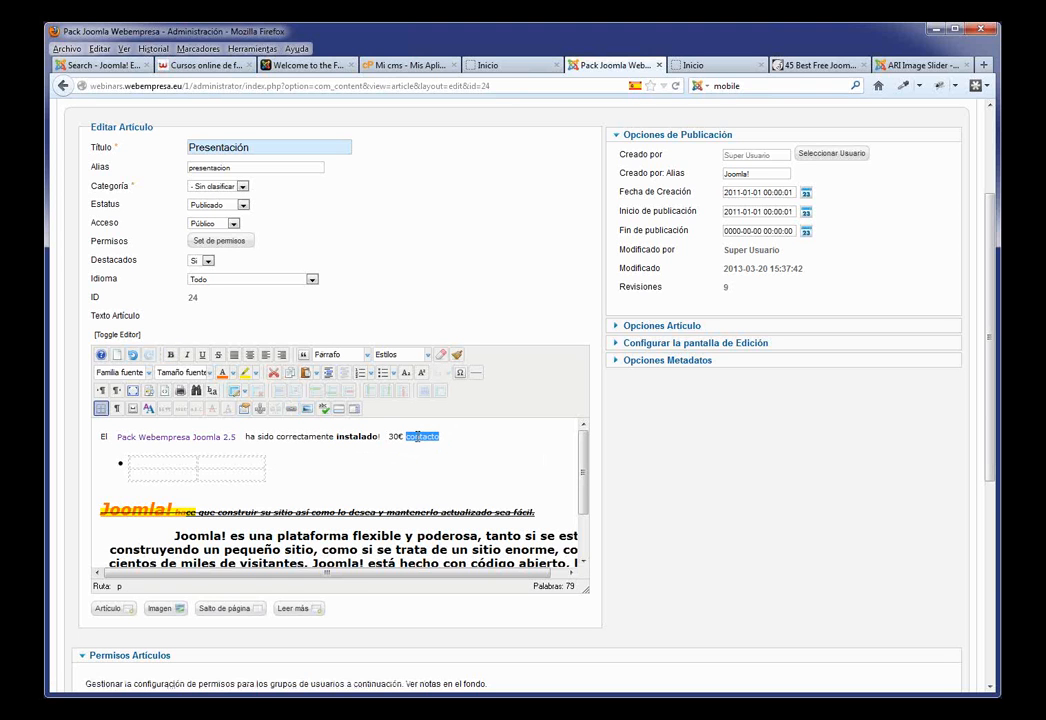
left_click(291, 408)
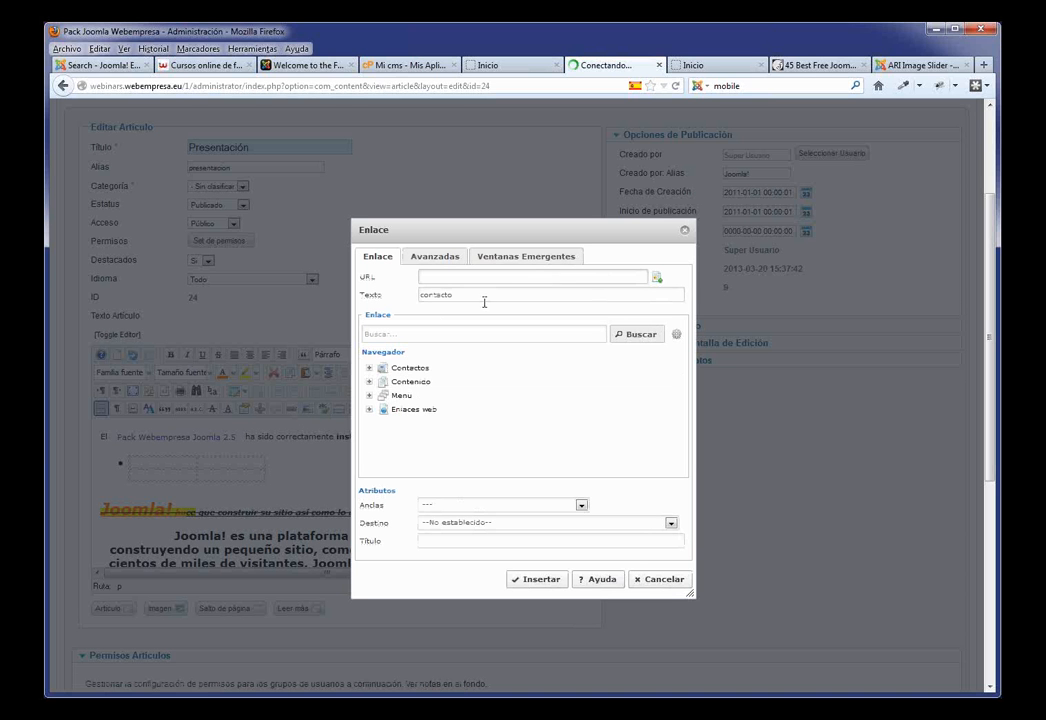
left_click(444, 277)
type("ht")
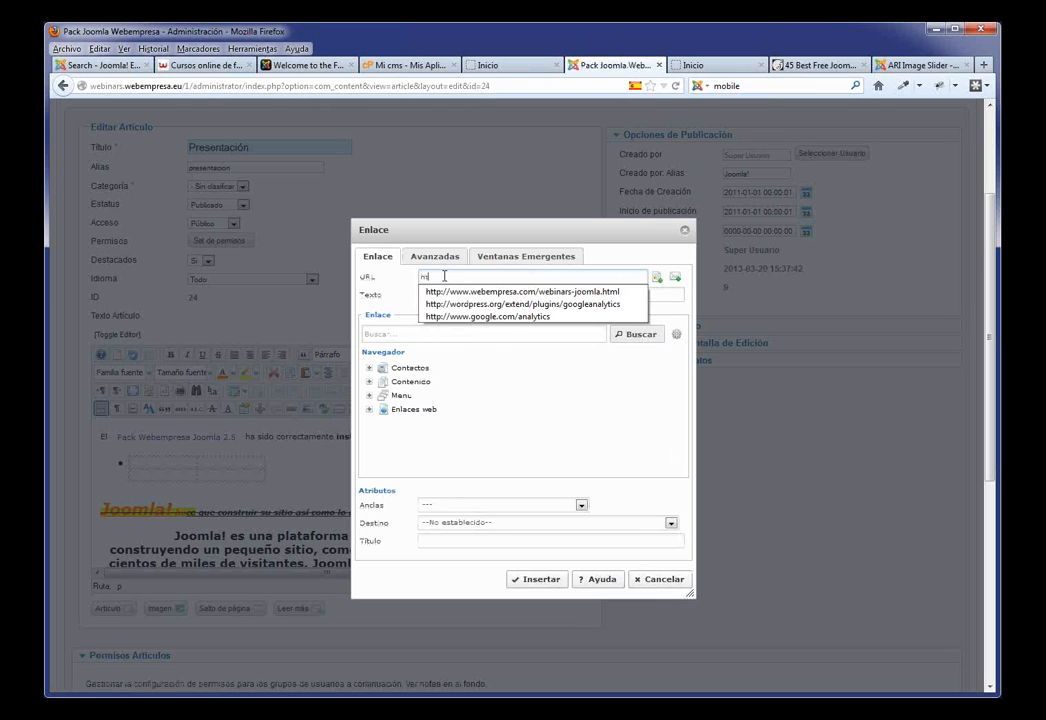
left_click(483, 316)
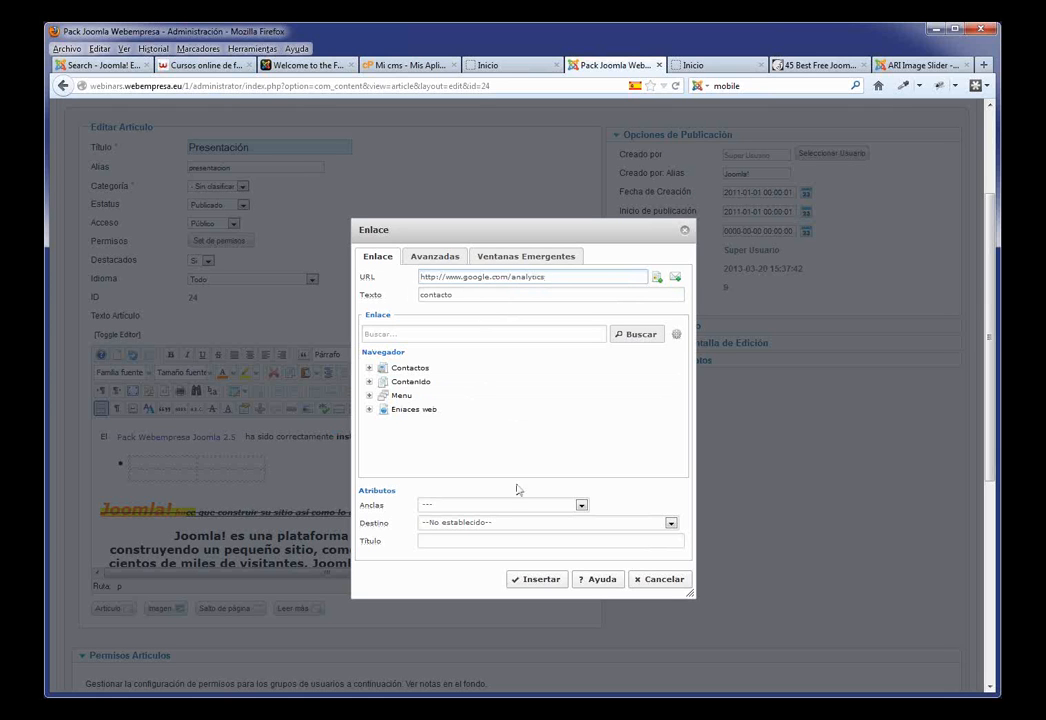
Step: Point the contacto link at Menu Principal's Contacto page and insert it
left_click(670, 525)
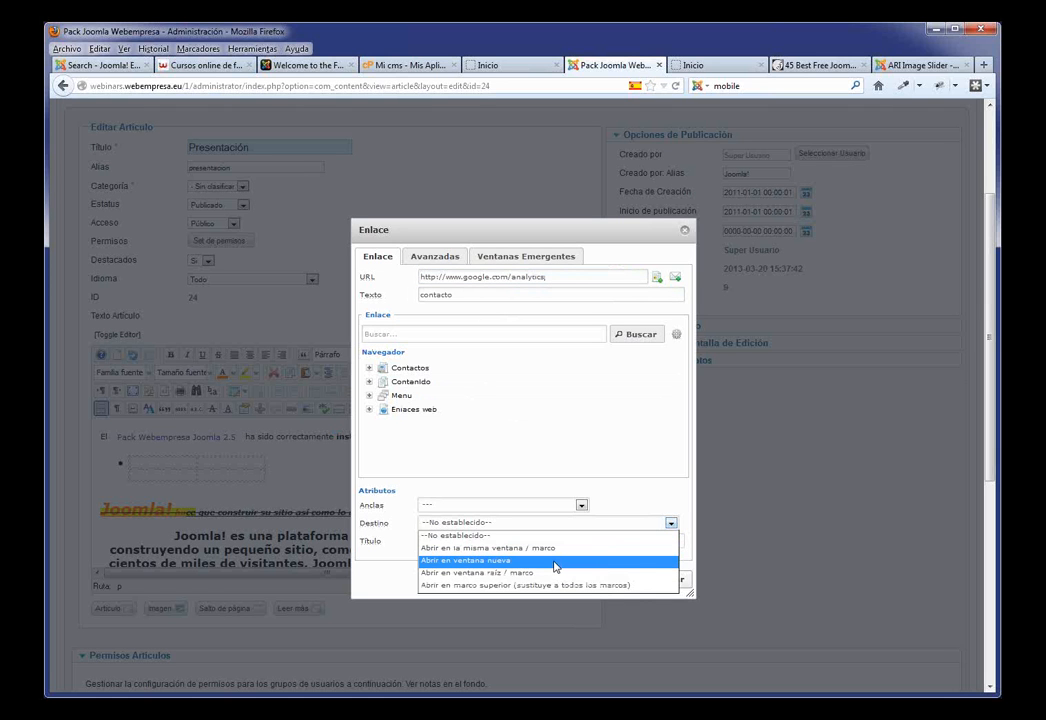
left_click(642, 509)
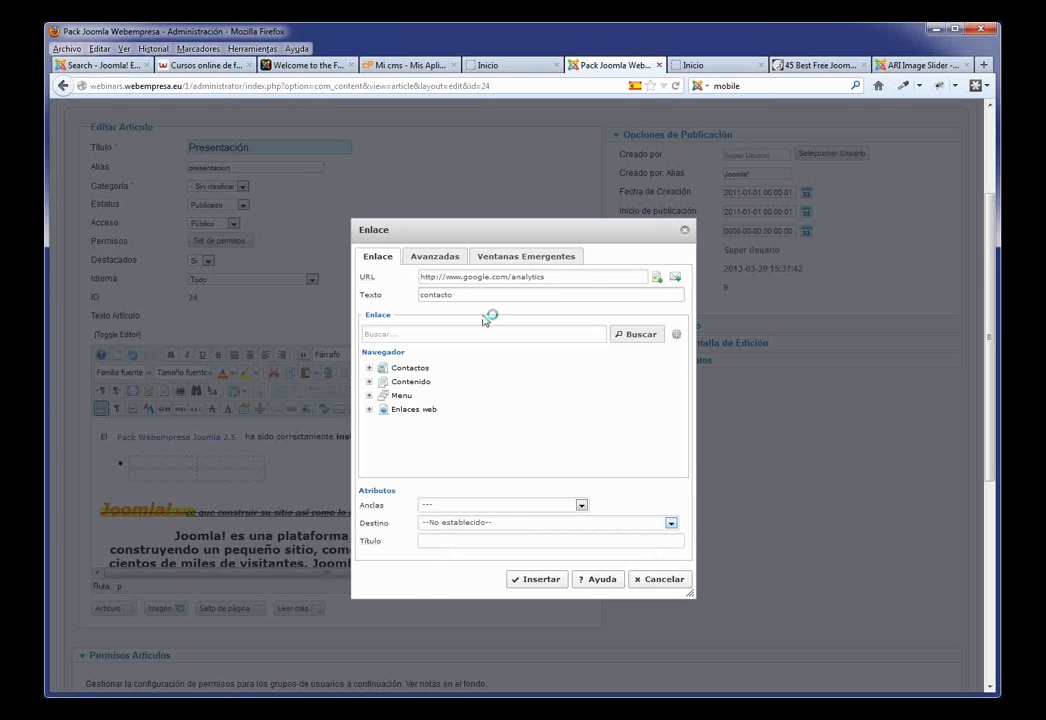
left_click(369, 396)
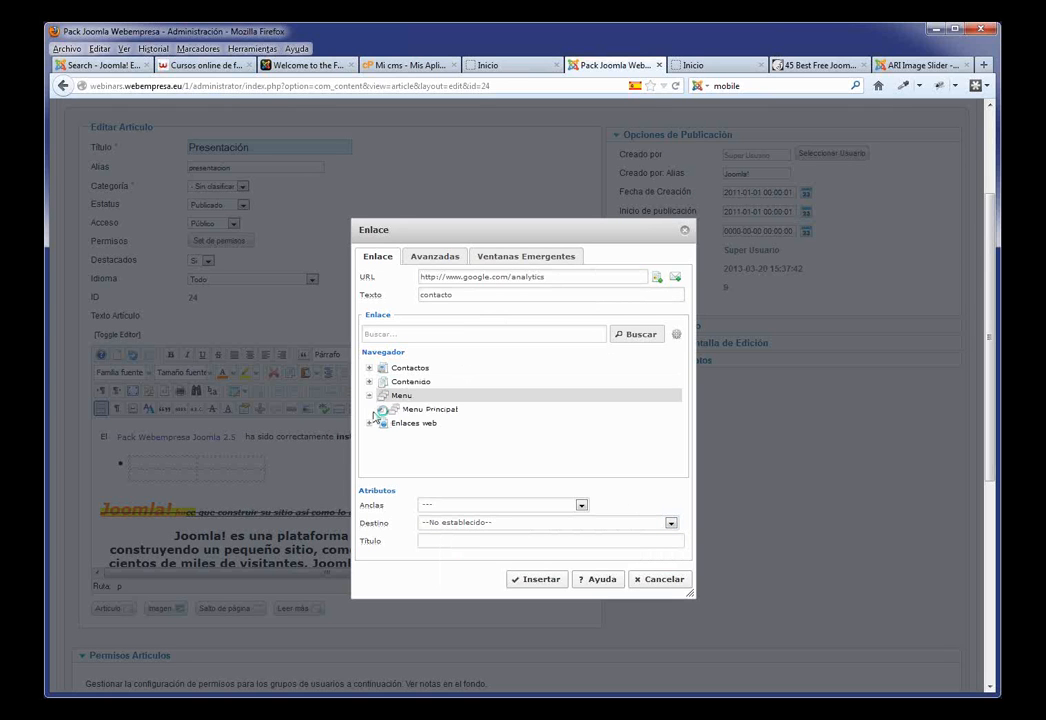
left_click(381, 409)
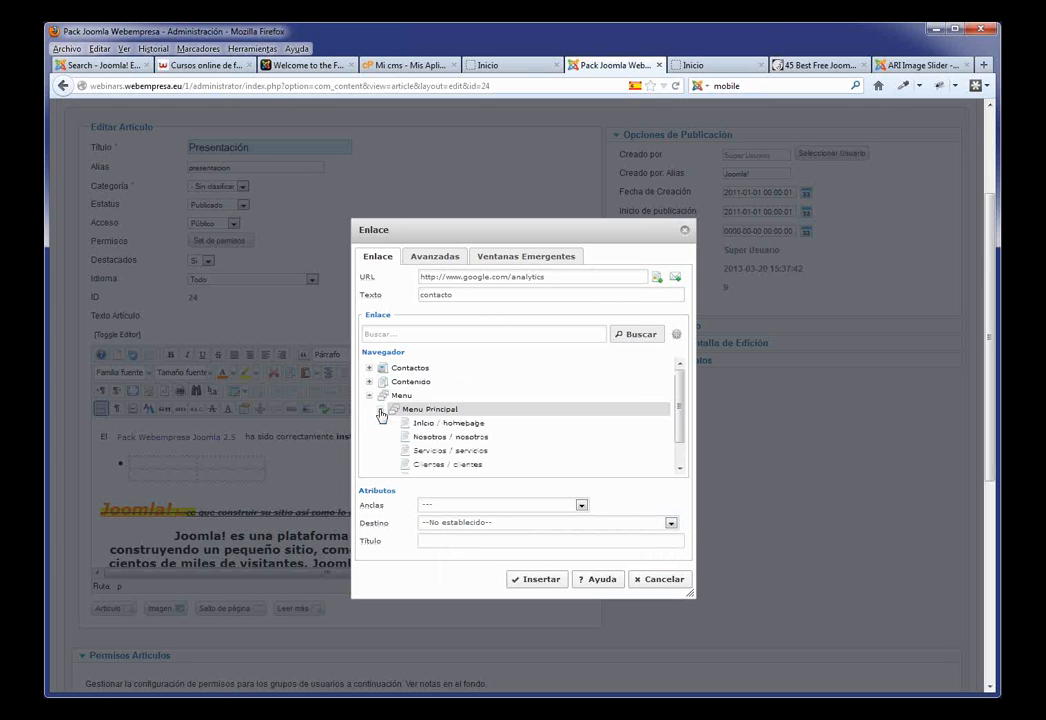
scroll(483, 447, "down", 2)
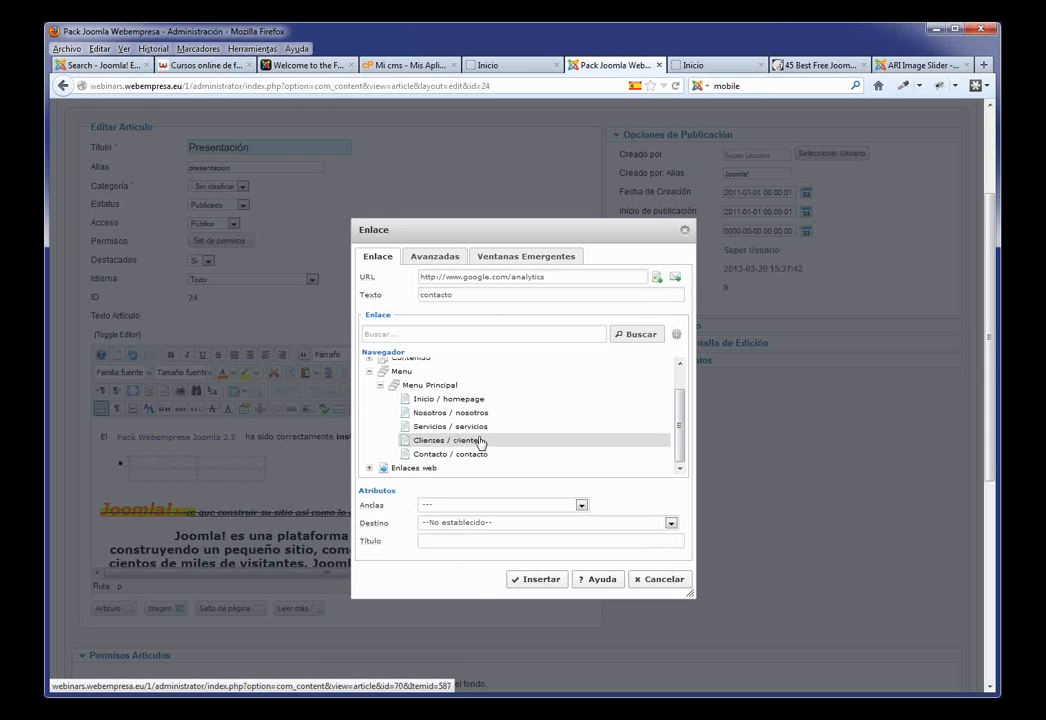
left_click(458, 455)
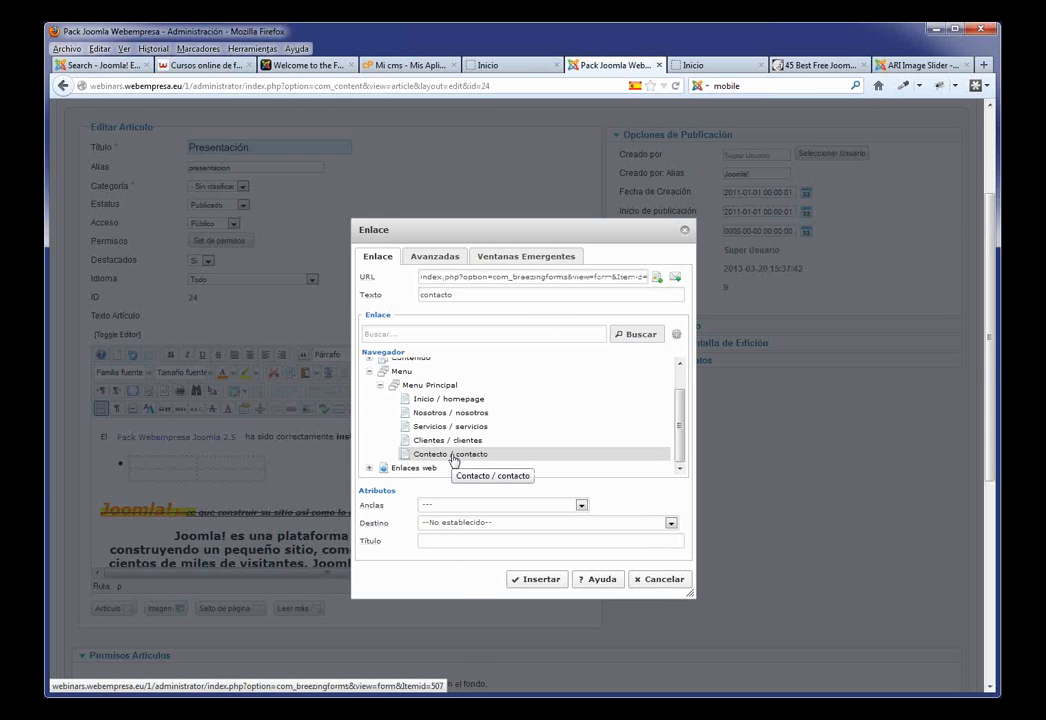
left_click(536, 582)
Step: Apply the article changes and reload the site's Inicio home page
scroll(703, 410, "up", 3)
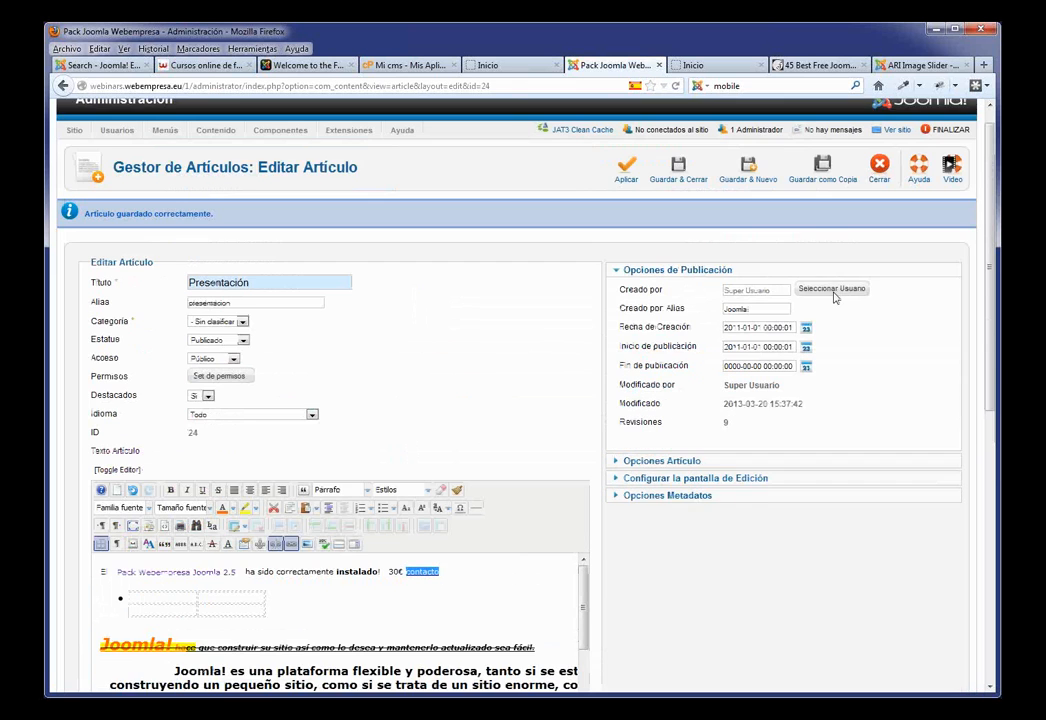
left_click(626, 190)
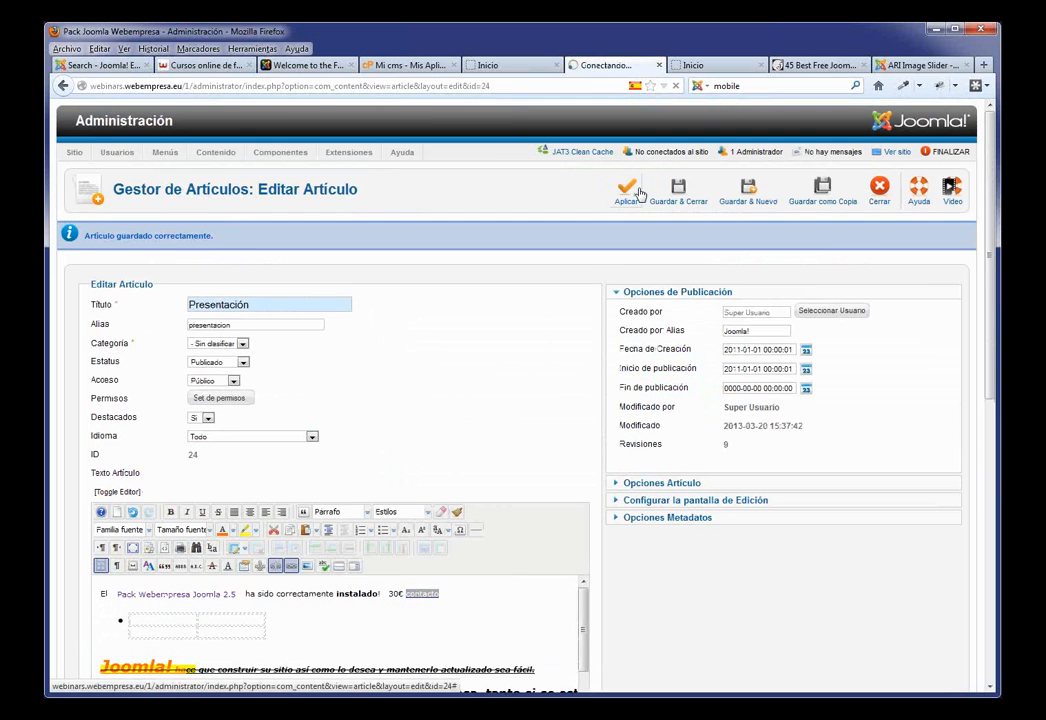
left_click(505, 66)
key("F5")
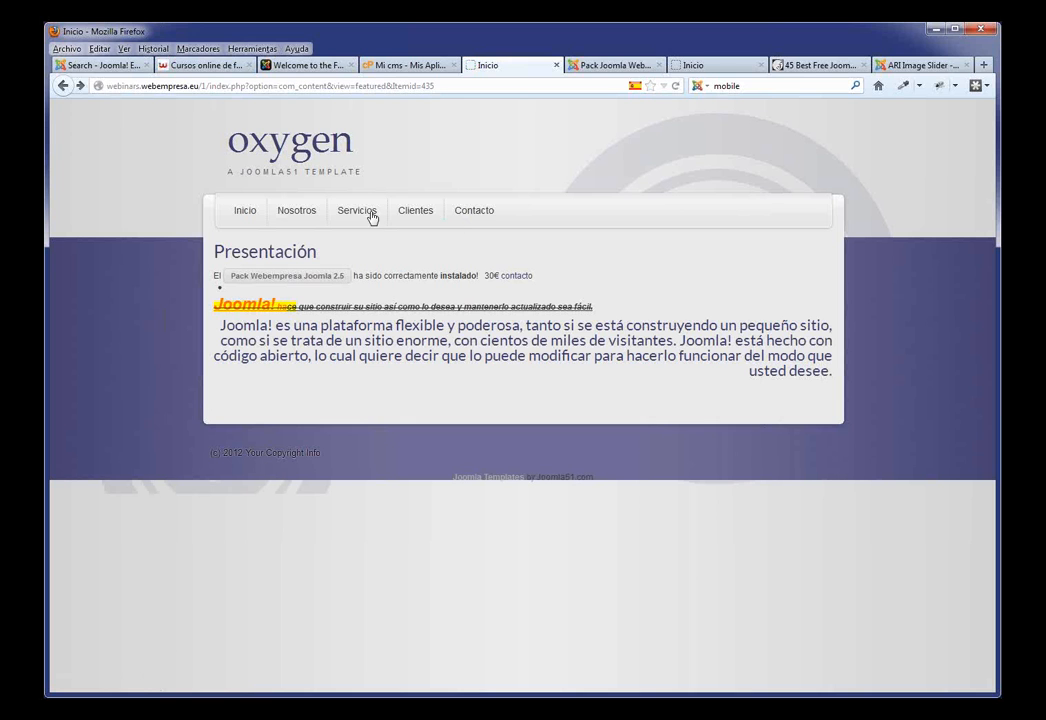
Step: Check that the contacto link opens the Contacto request form, then return to the Presentación editor
left_click(520, 279)
left_click(518, 278)
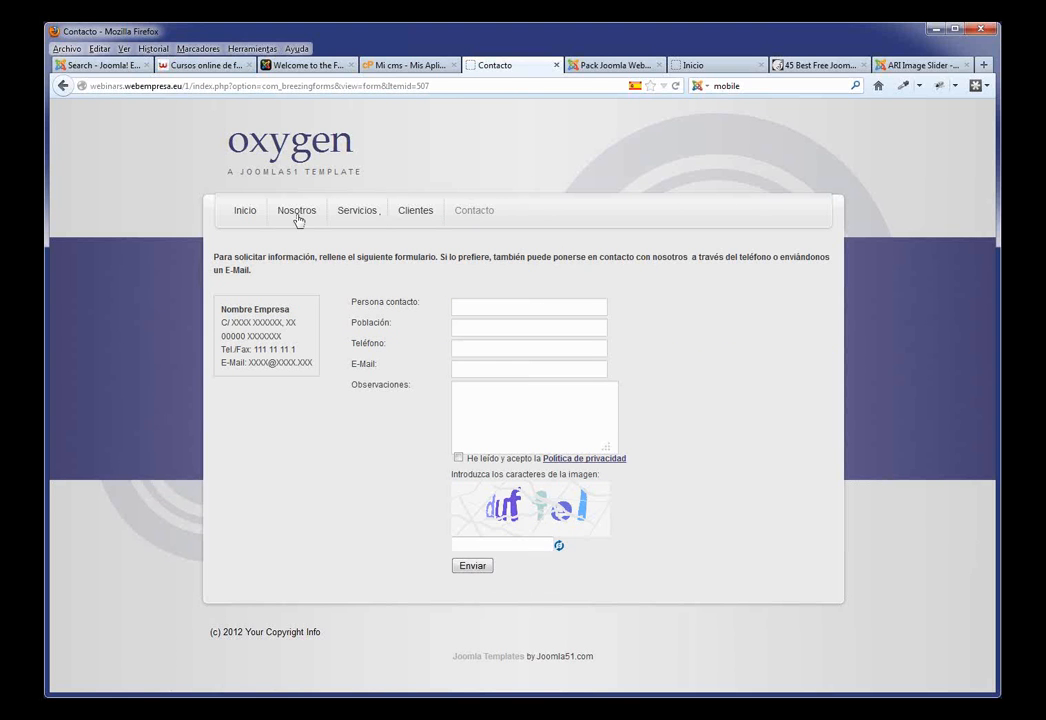
left_click(242, 221)
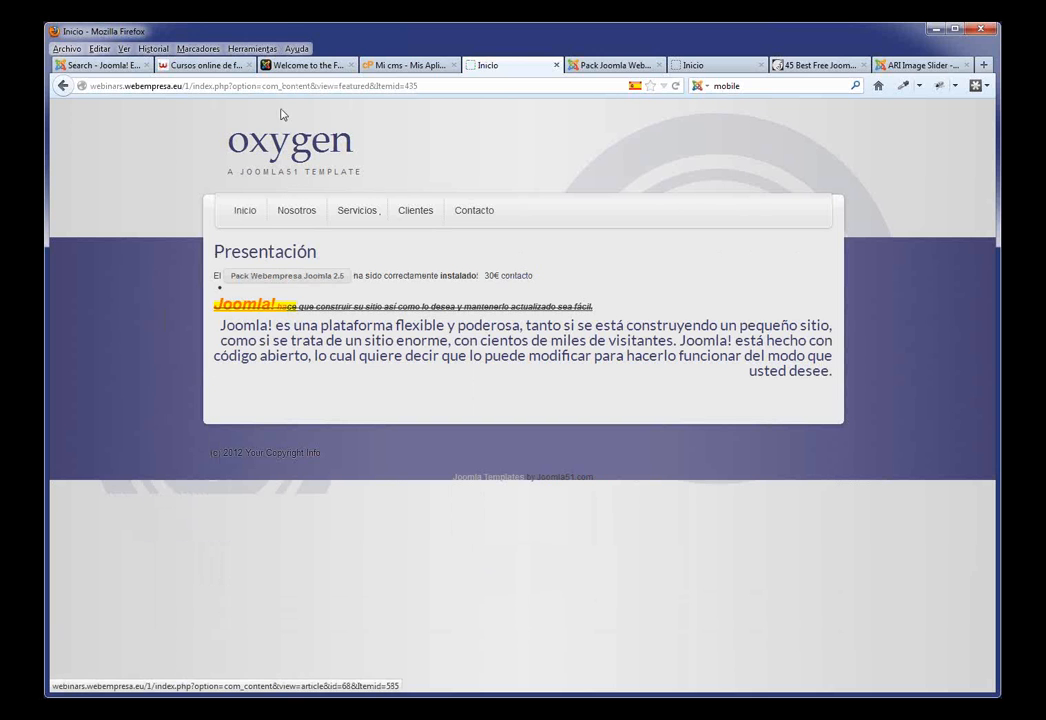
left_click(610, 65)
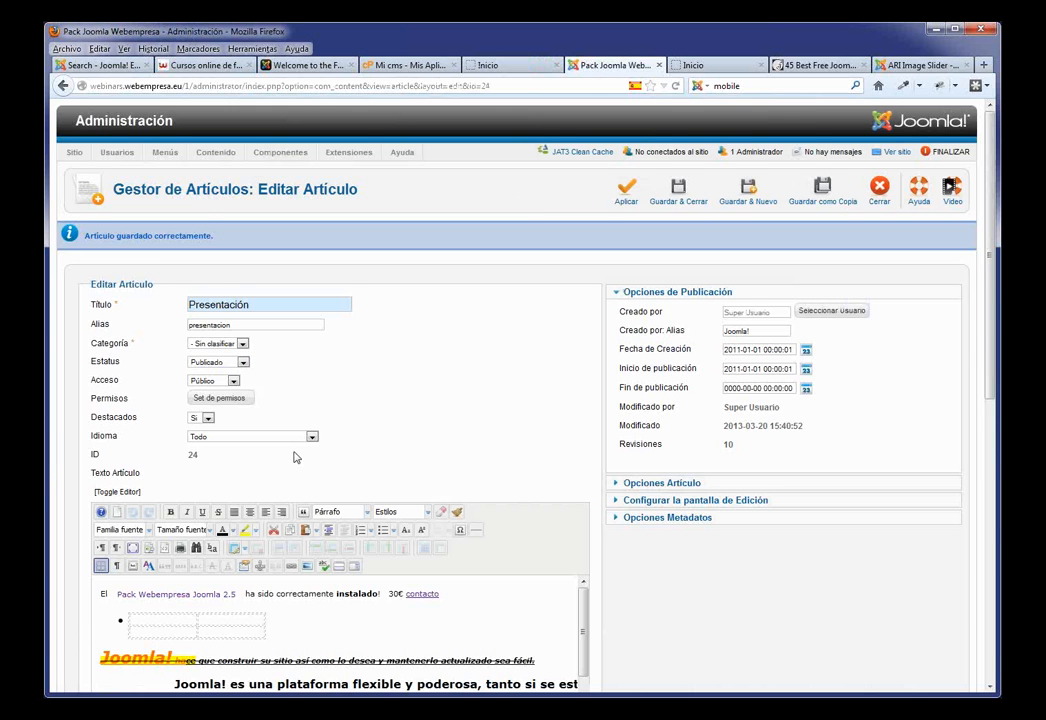
Step: Delete all of Presentación's HTML and paste four placeholder paragraphs beginning 'Muy lejos, más allá de las montañas de palabras'
scroll(296, 457, "down", 3)
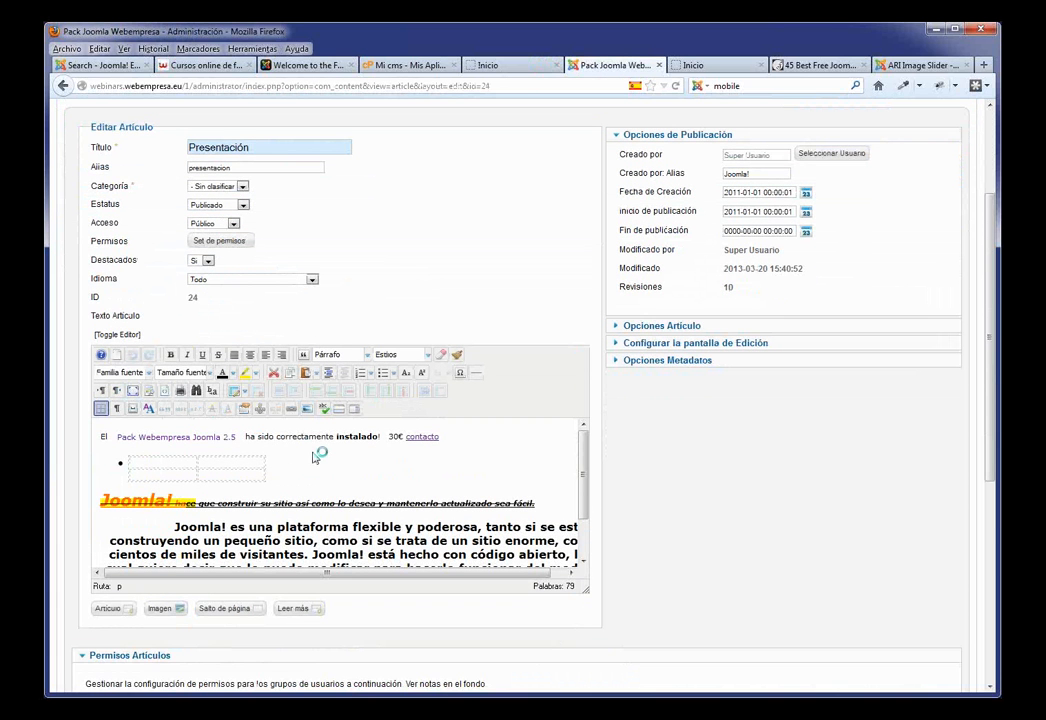
left_click(119, 335)
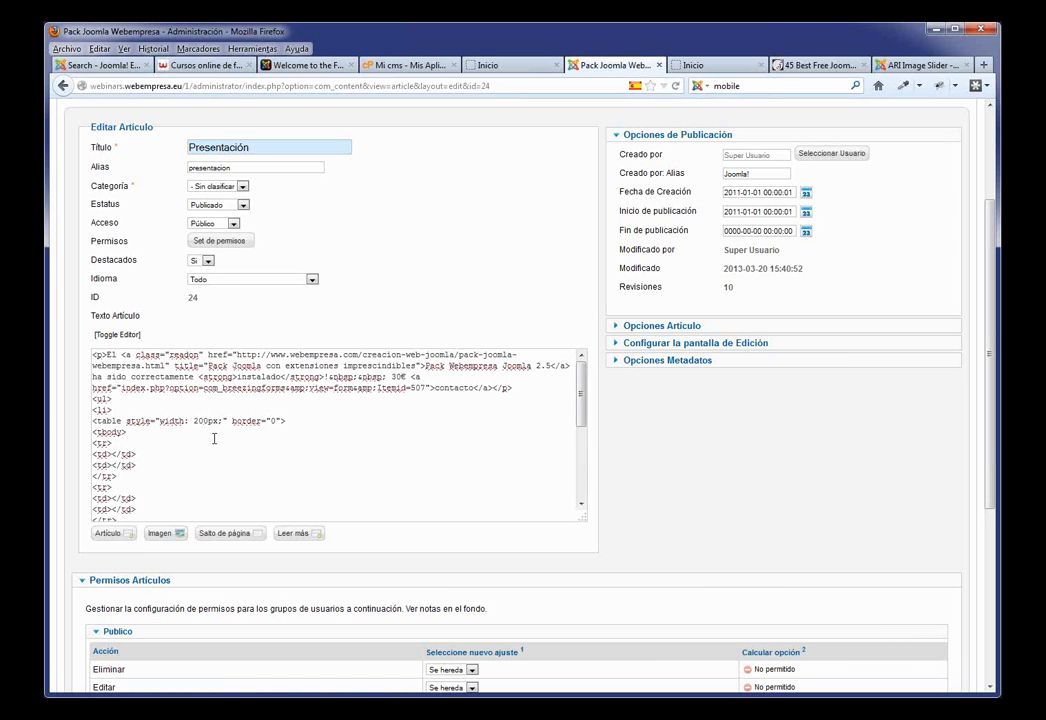
key("ctrl+a")
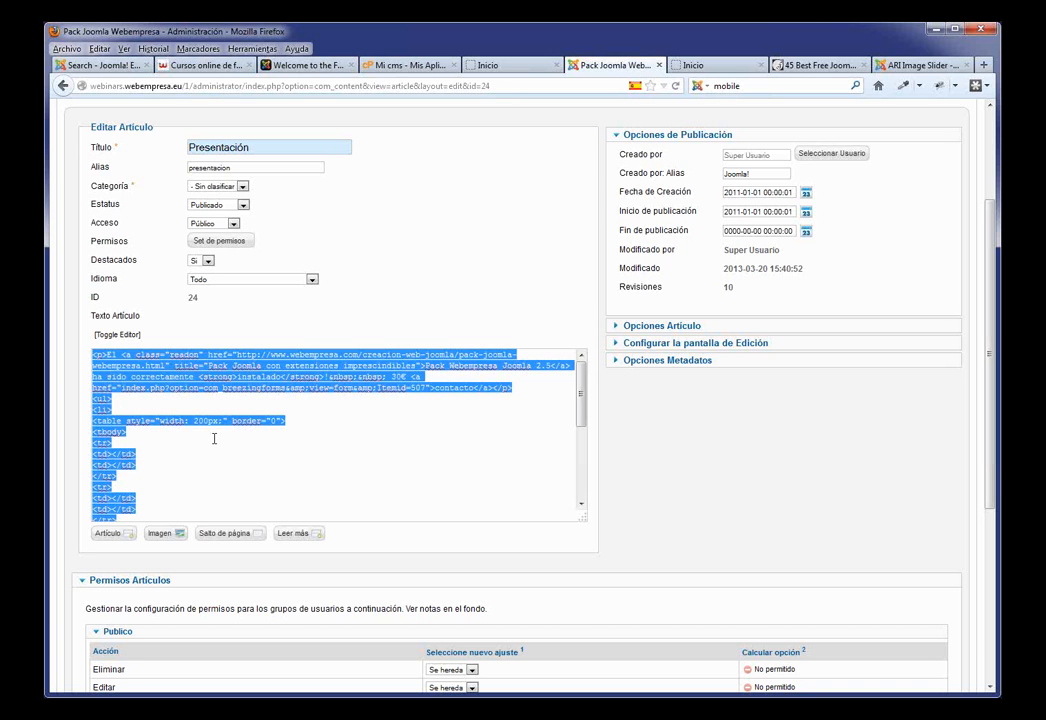
key("Delete")
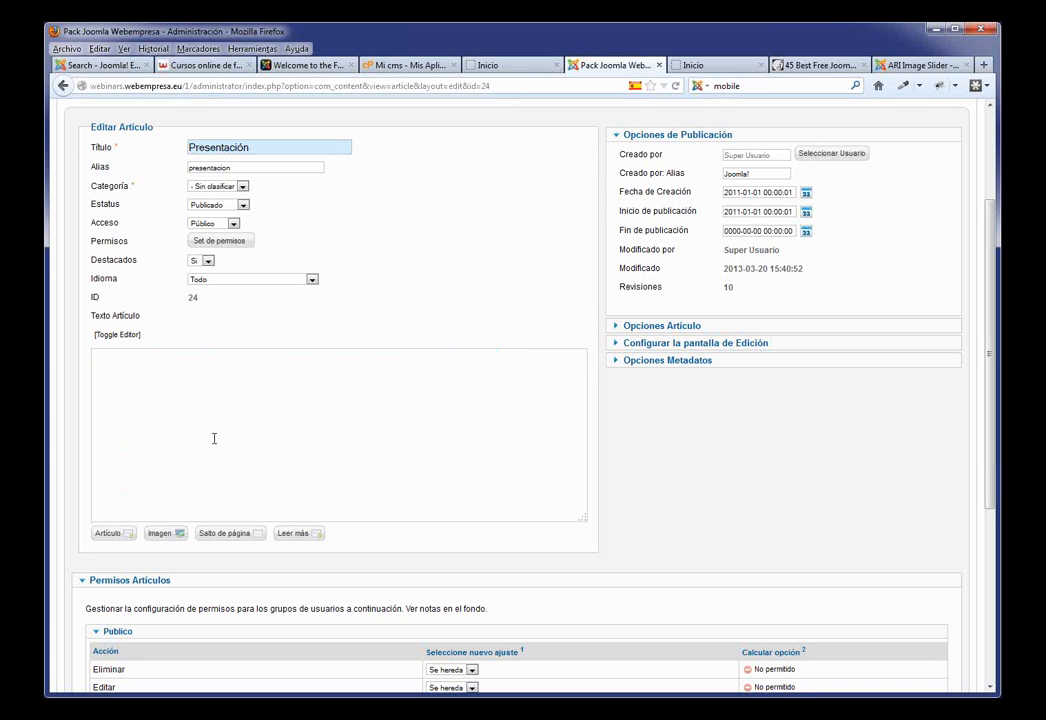
left_click(112, 334)
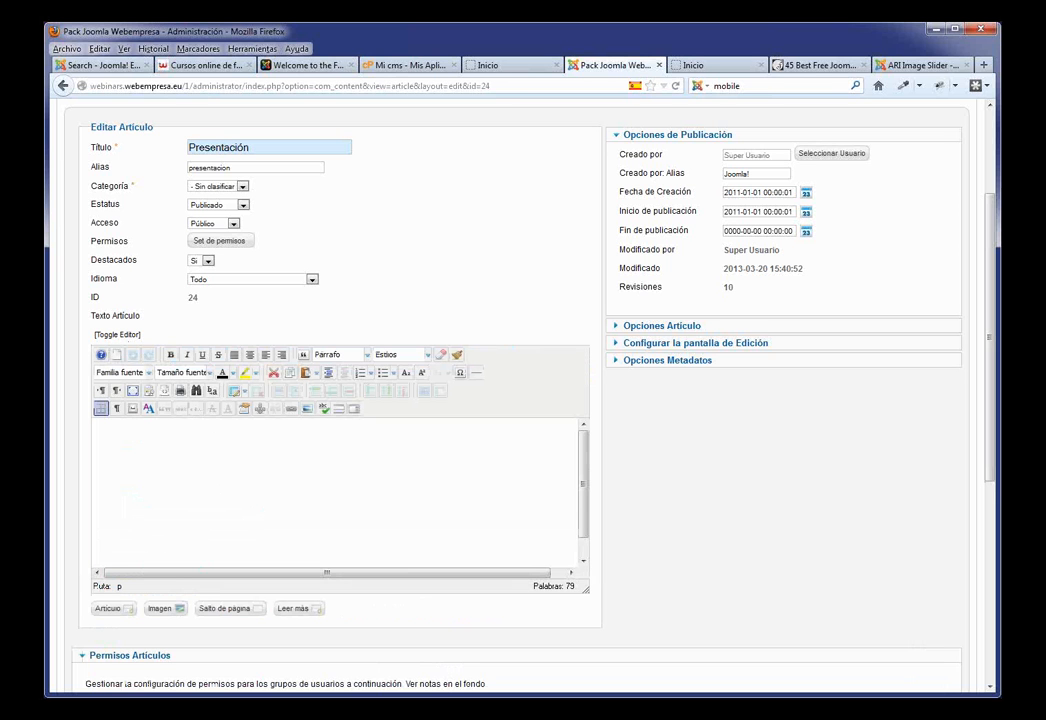
type("Muy lejos, más allá de las montañas de palabras, alejados de los países de las vocales y las consonantes, viven los textos simulados. Viven aislados en casas de letras, en la costa de la semántica, un gran océano de lenguas. Un riachuelo llamado Pons fluye por su pueblo y los abastece con las normas necesarias. Hablamos de un país paraisomático en el que a uno le caen pedazos de frases asadas en la boca. Ni siquiera los todopoderosos signos de puntuación dominan a los textos simulados; una vida, se puede decir, poco ortográfica. Pero un buen día, una pequeña línea de texto simulado, llamada Lorem Ipsum, decidió aventurarse y salir al vasto mundo de la gramática.")
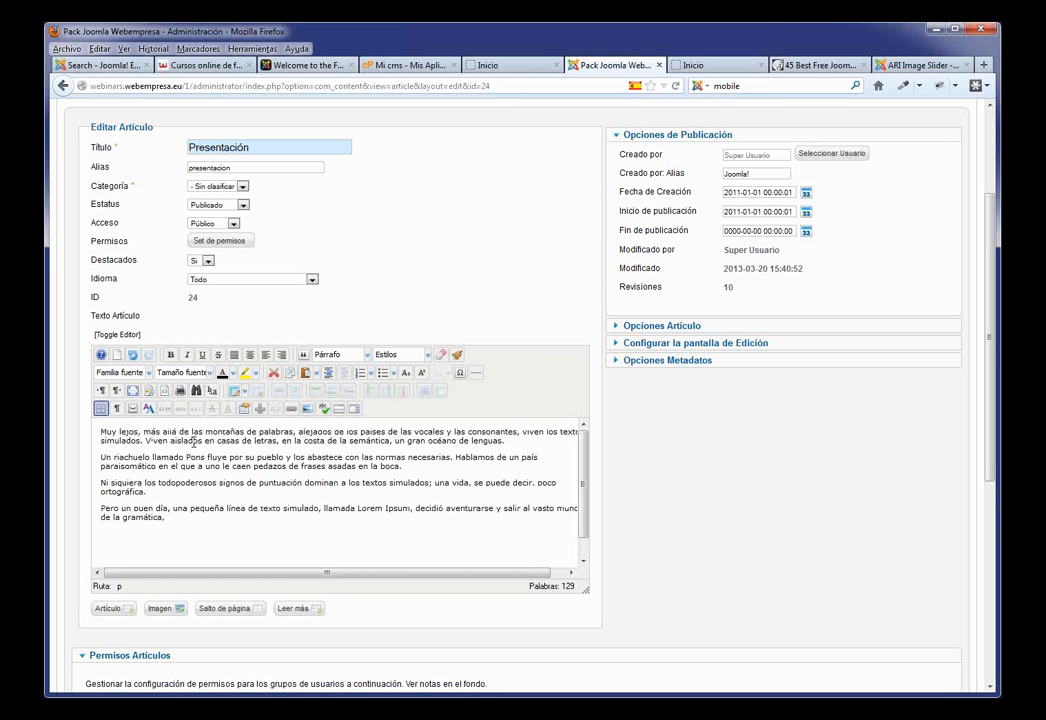
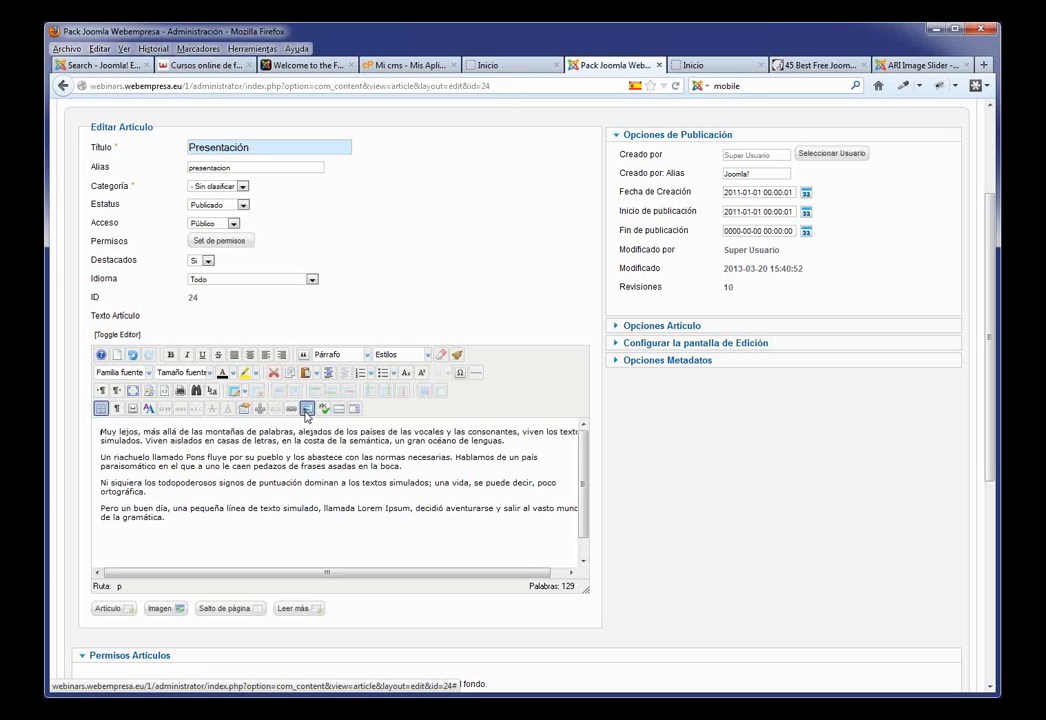
Step: Upload presentacion.jpg from the computer to the image library through the editor's image dialog
left_click(305, 411)
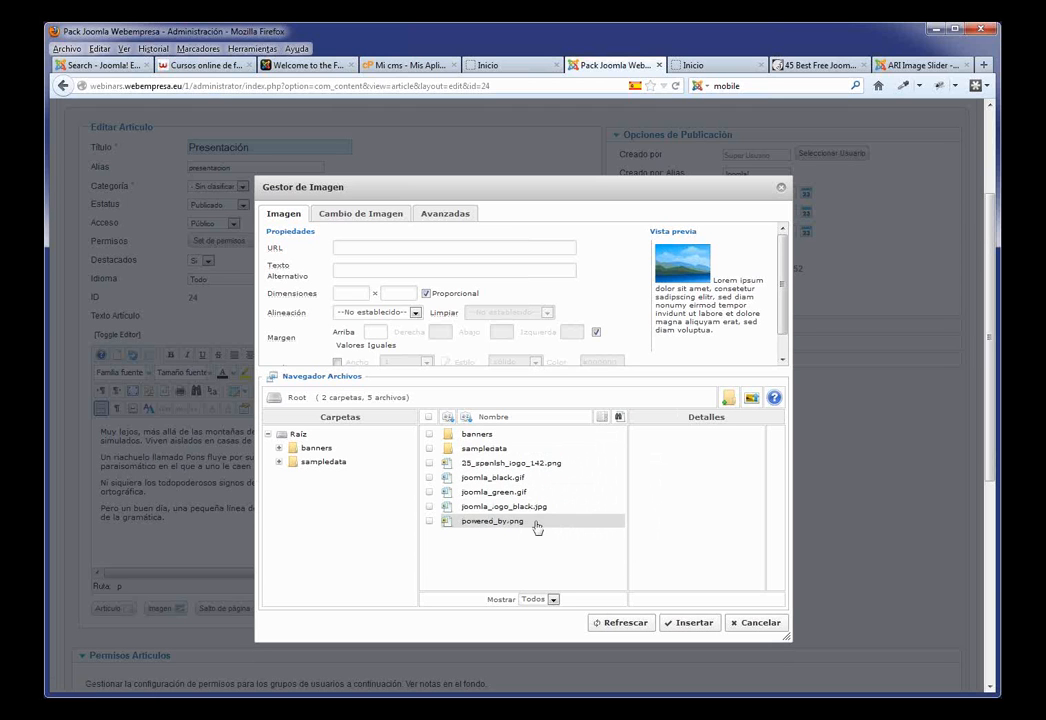
left_click(752, 399)
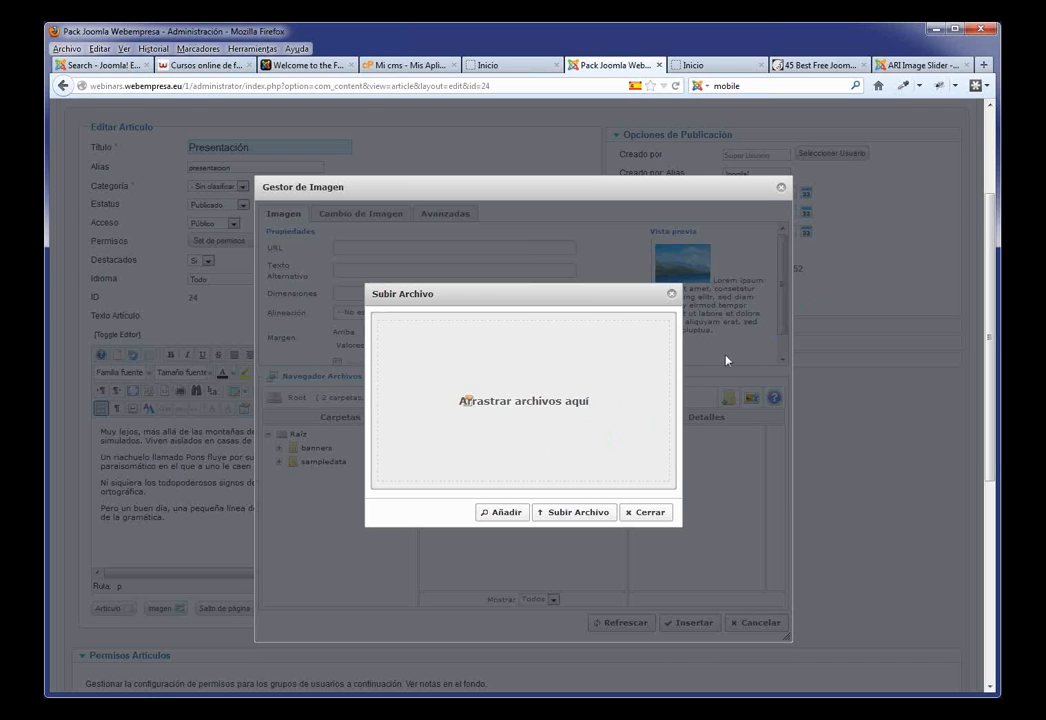
left_click(496, 512)
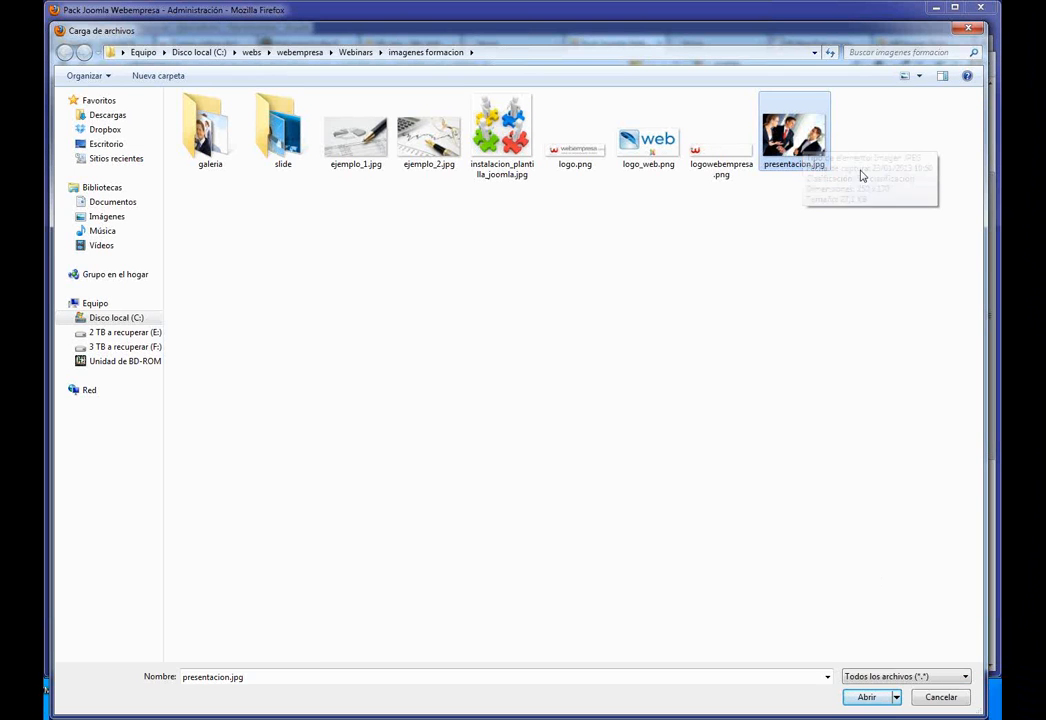
left_click(873, 697)
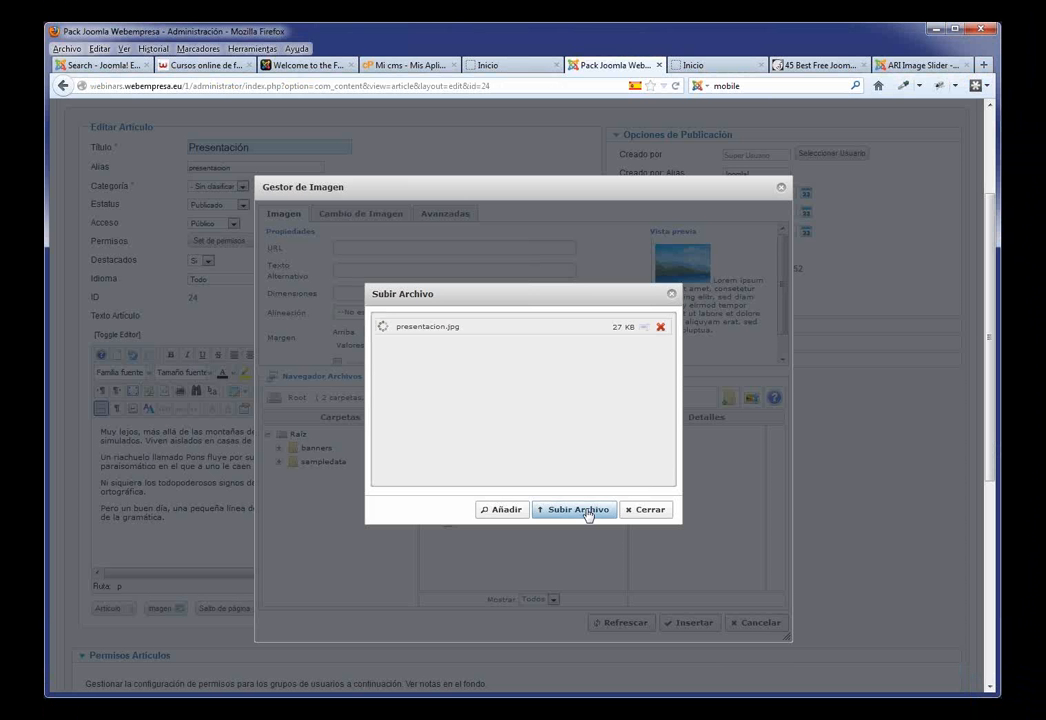
left_click(586, 511)
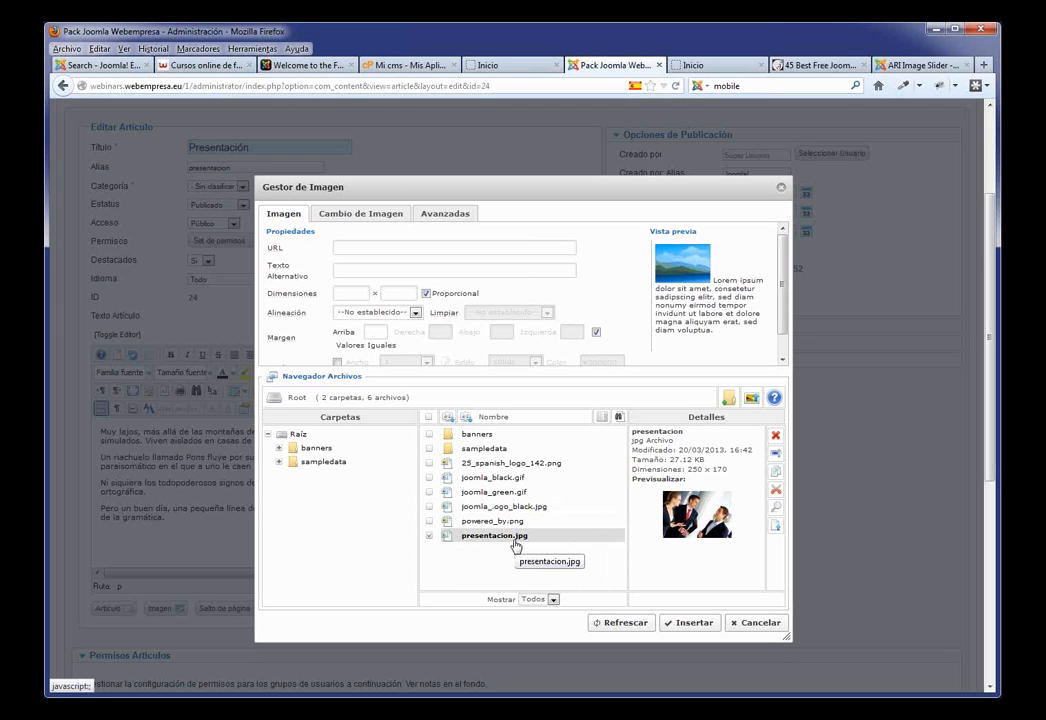
Step: Insert presentacion.jpg into Presentación, aligned left with a right margin of 10
left_click(516, 540)
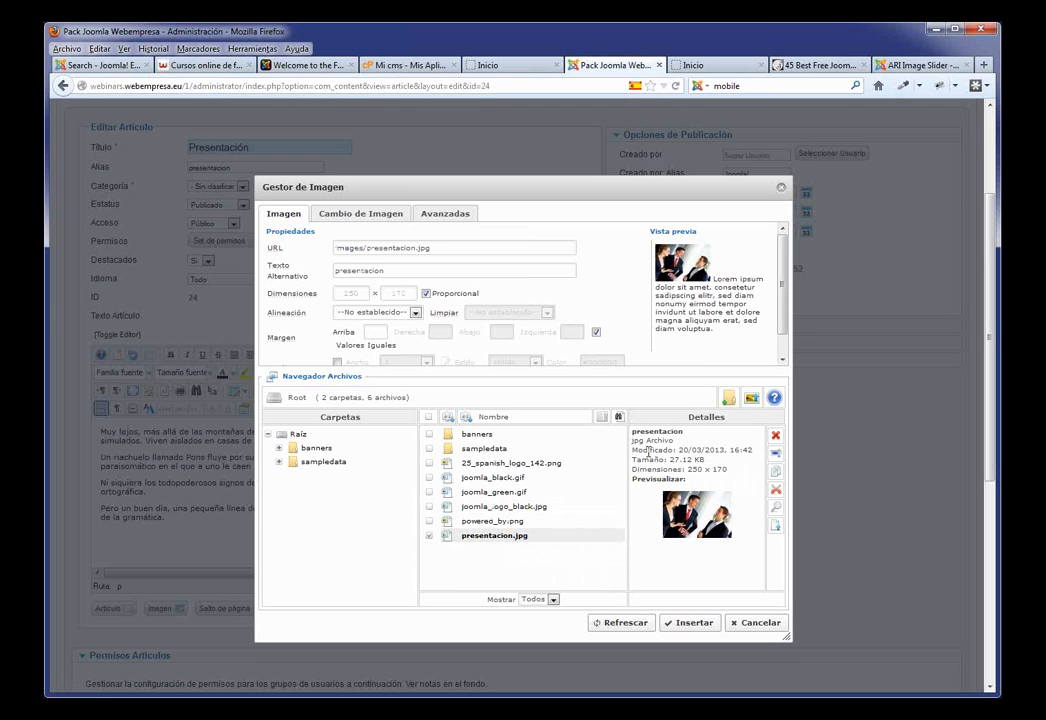
left_click(415, 314)
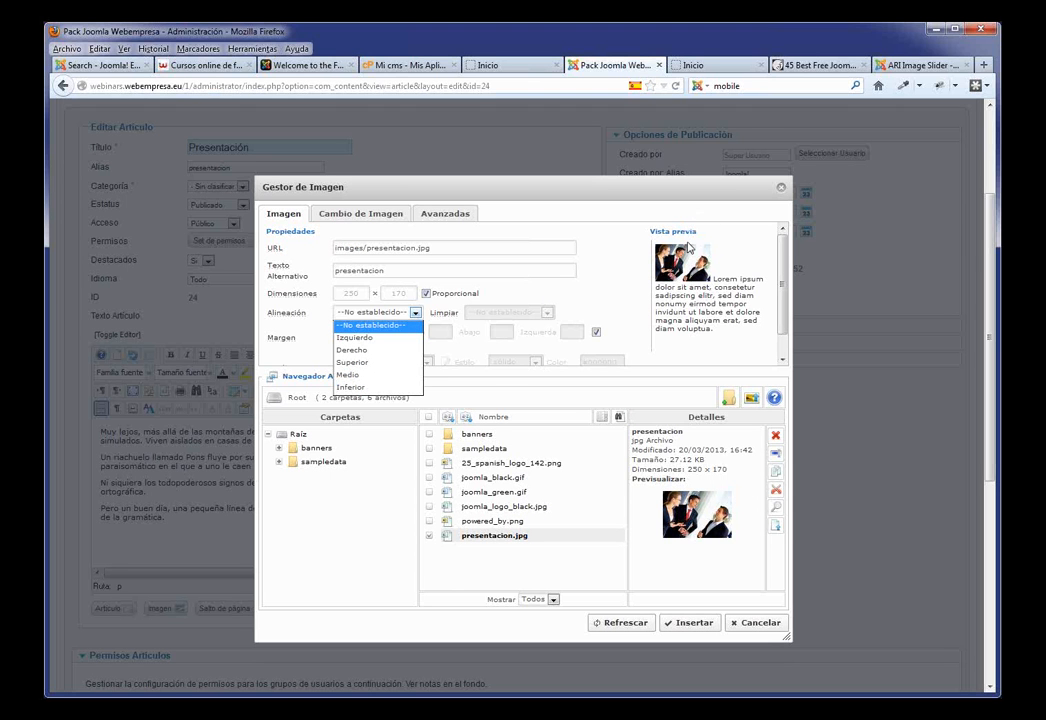
left_click(357, 340)
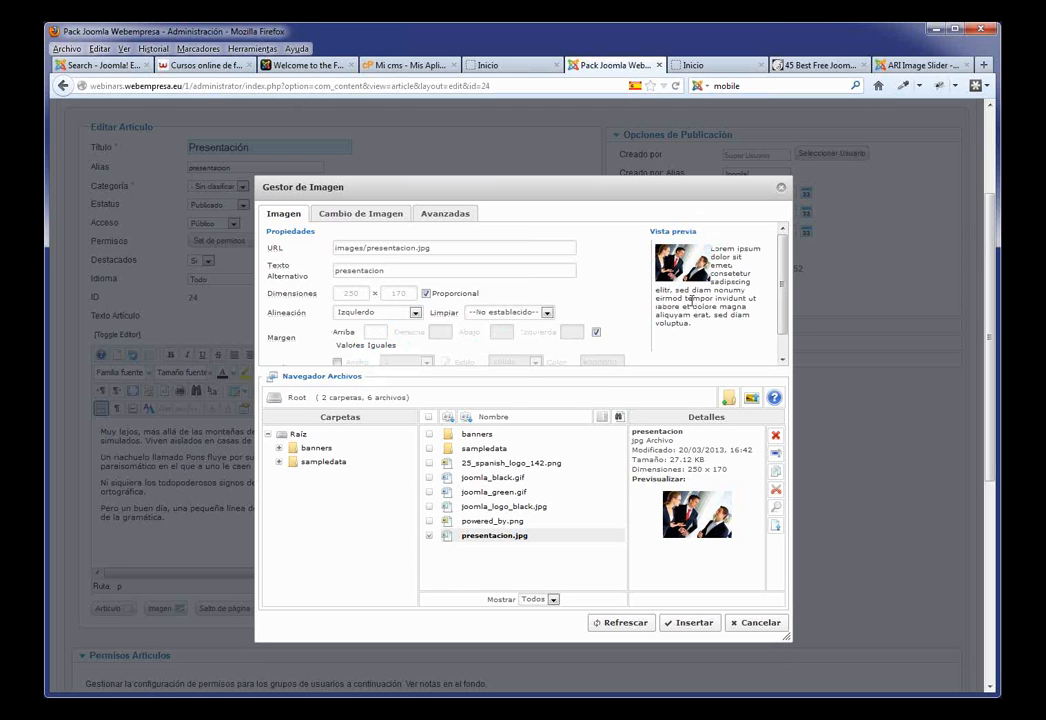
left_click(596, 331)
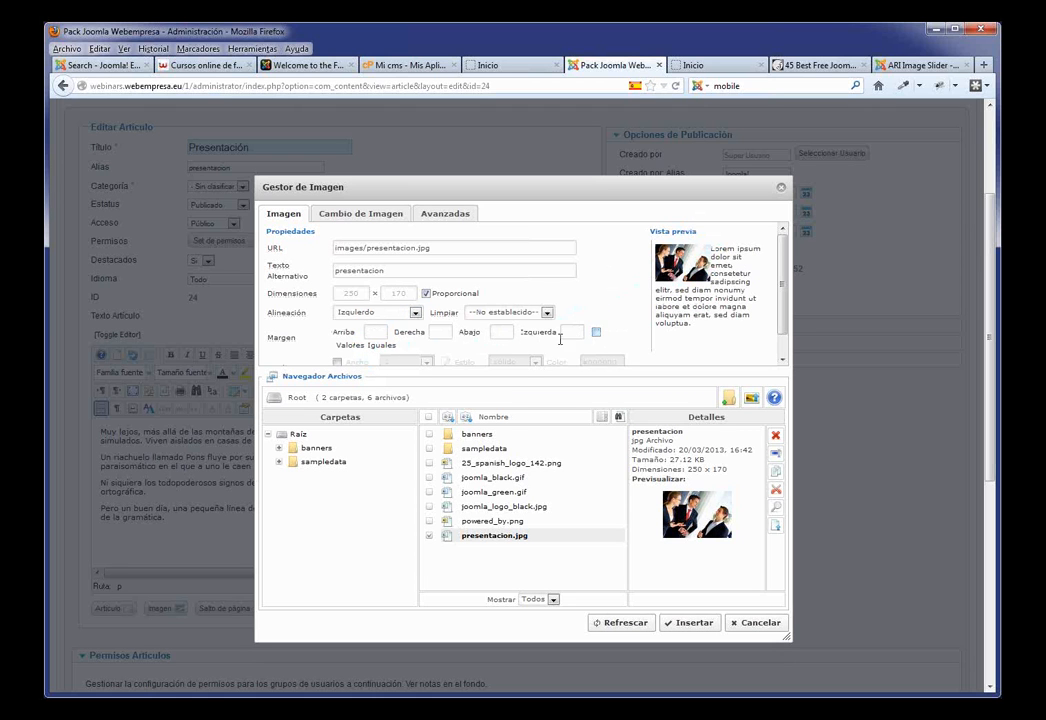
left_click(440, 333)
left_click(700, 622)
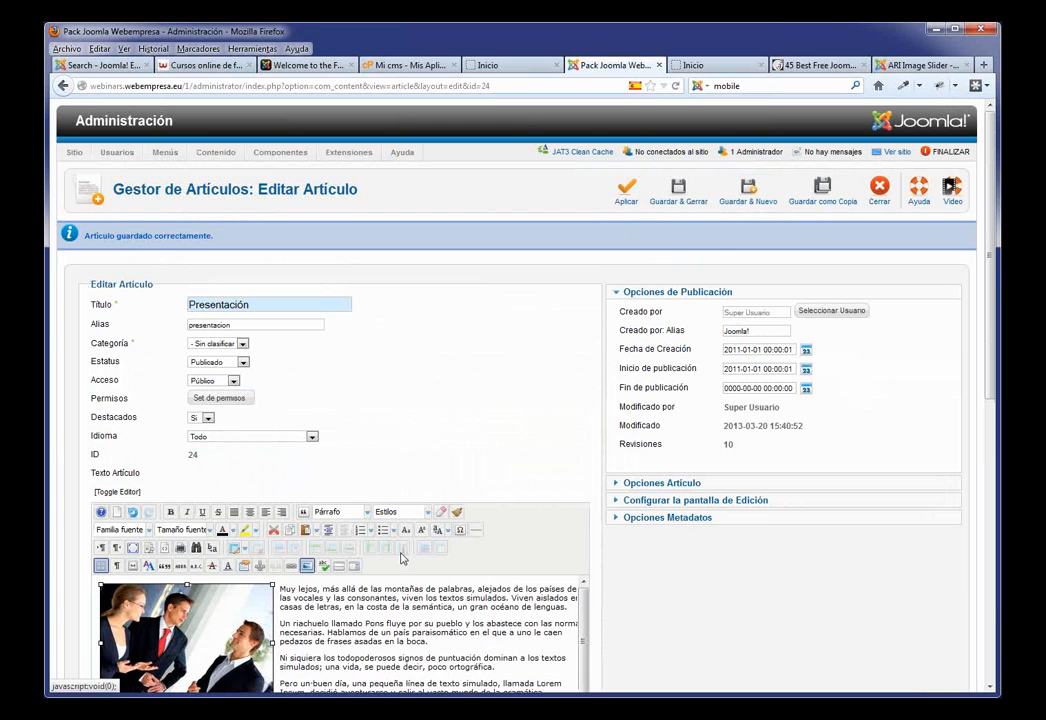
Step: Save the article and reload the Inicio home page to view the left-aligned photo
left_click(626, 190)
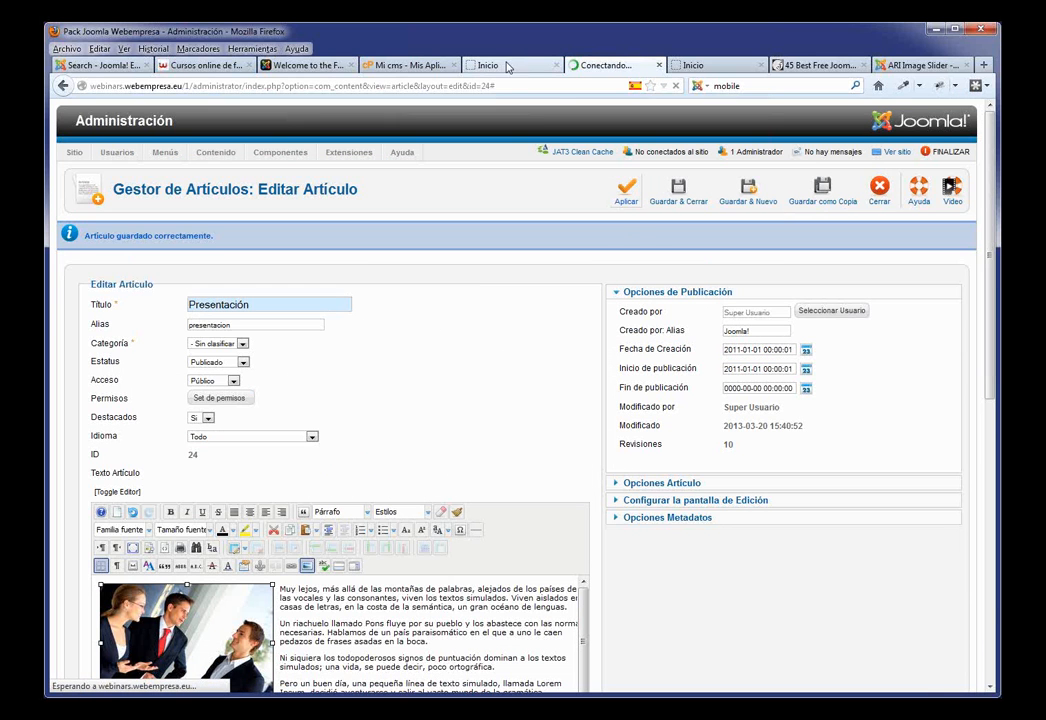
left_click(505, 65)
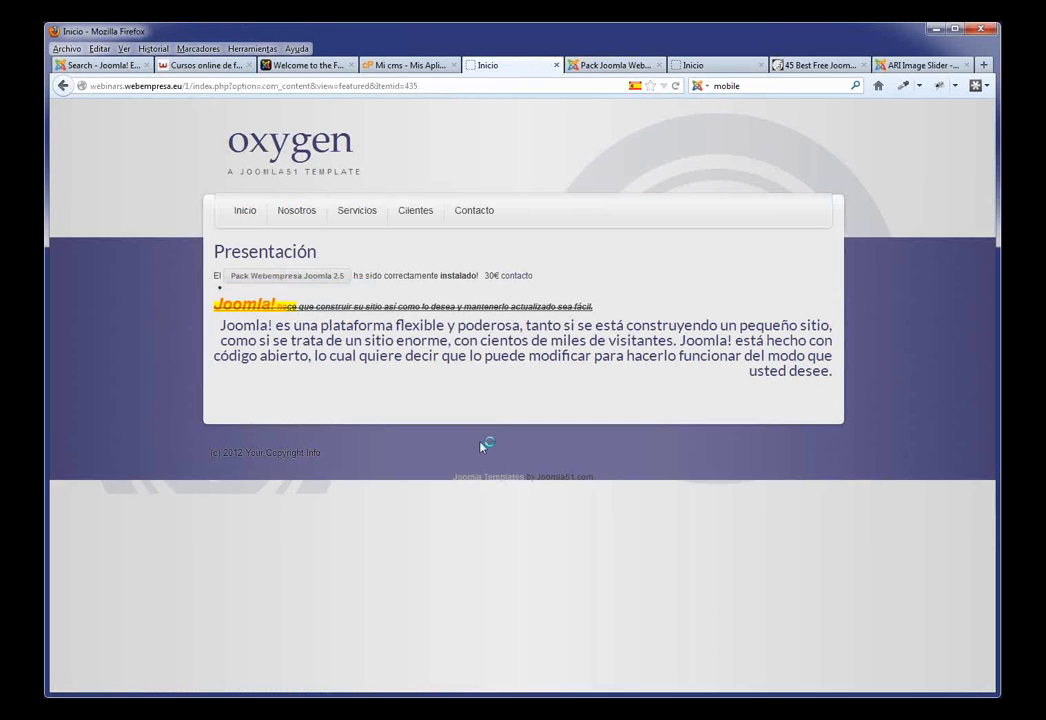
key("F5")
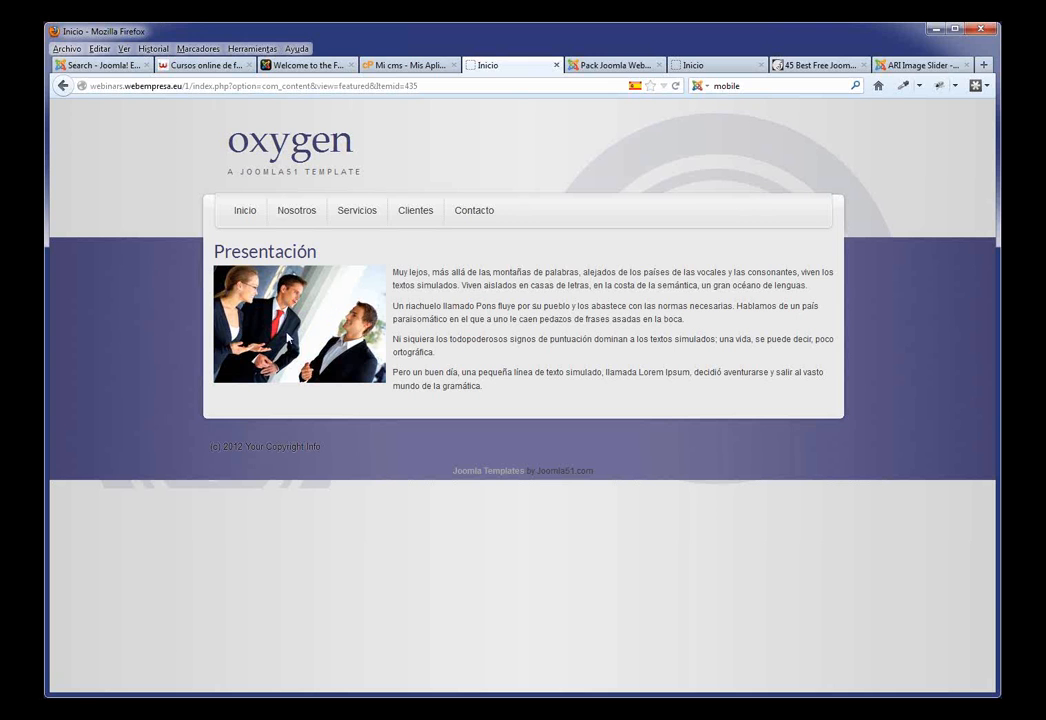
Step: Realign the photo to the right, clearing the right margin and setting left margin 10
left_click(614, 65)
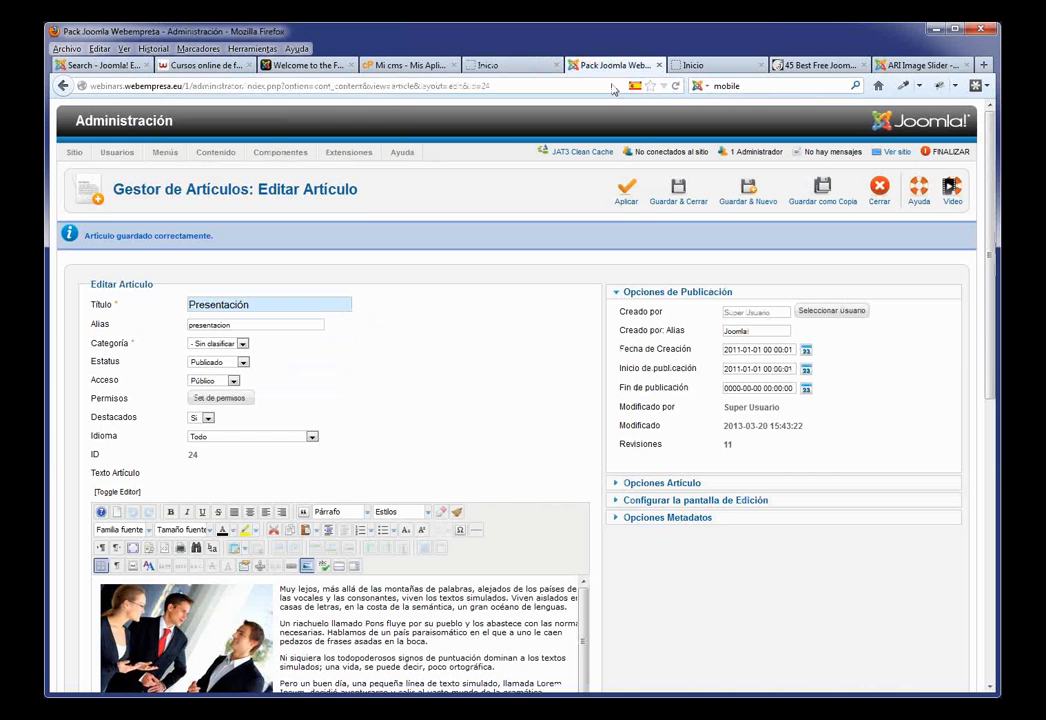
scroll(343, 451, "down", 3)
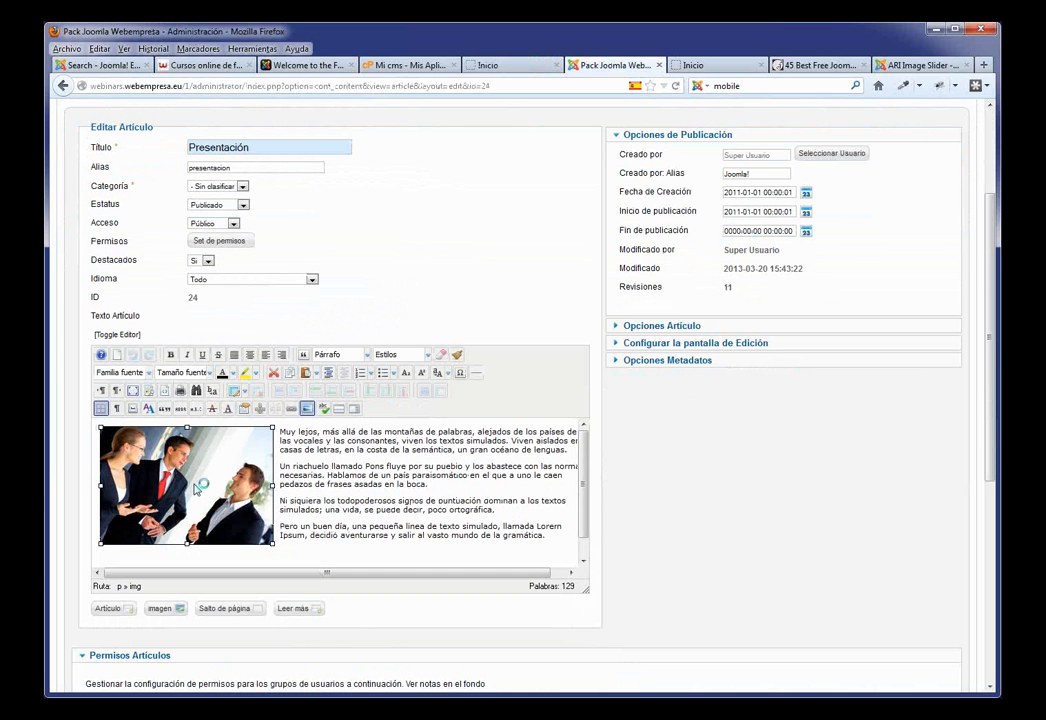
left_click(307, 409)
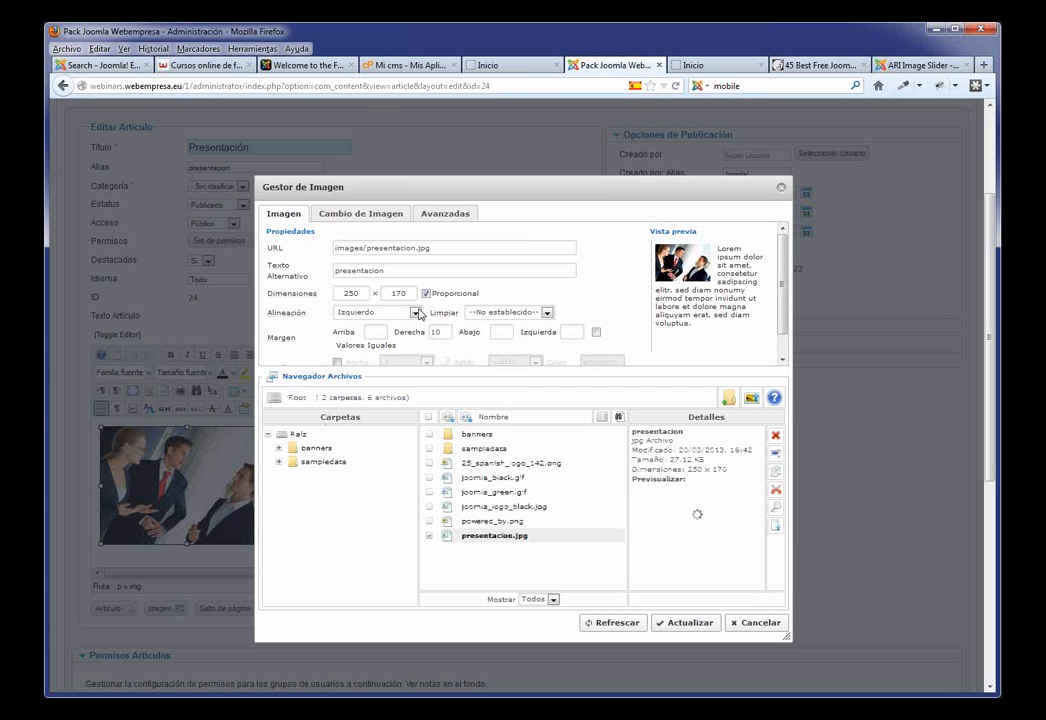
left_click(417, 313)
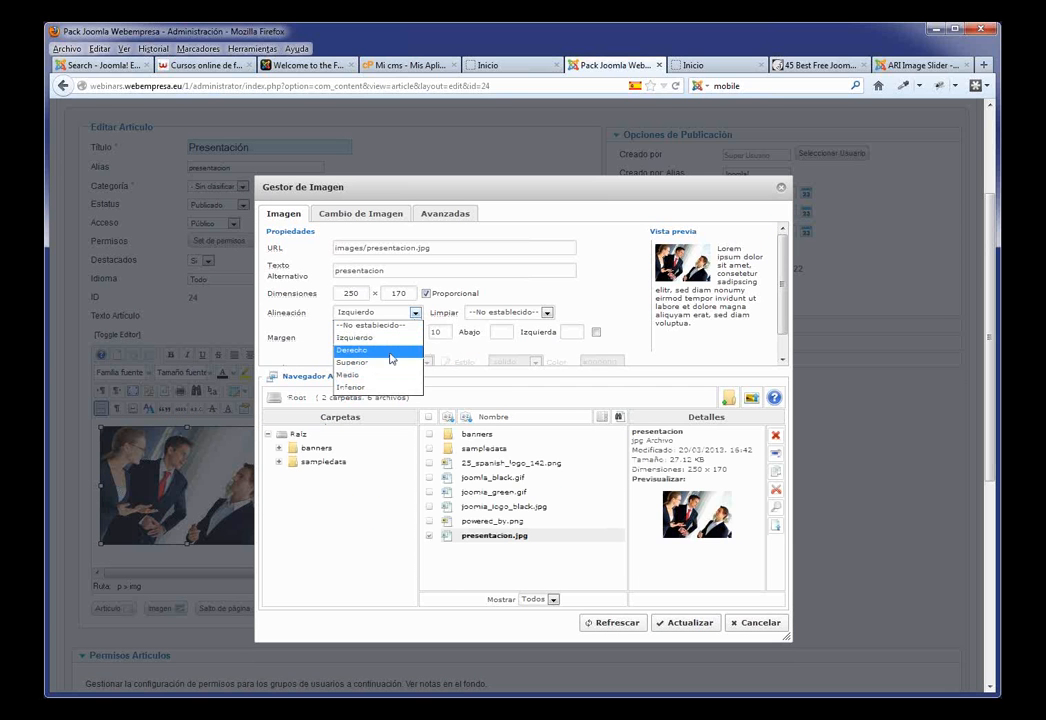
left_click(391, 351)
left_click_drag(447, 335, 420, 336)
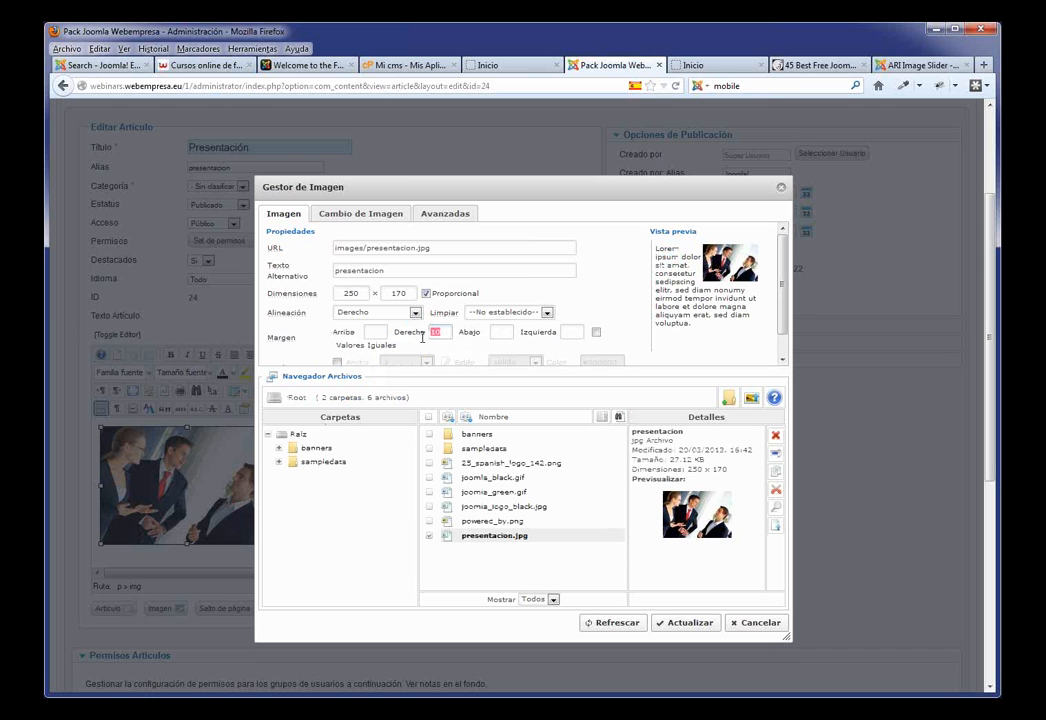
key("BackSpace")
left_click(572, 332)
type("1")
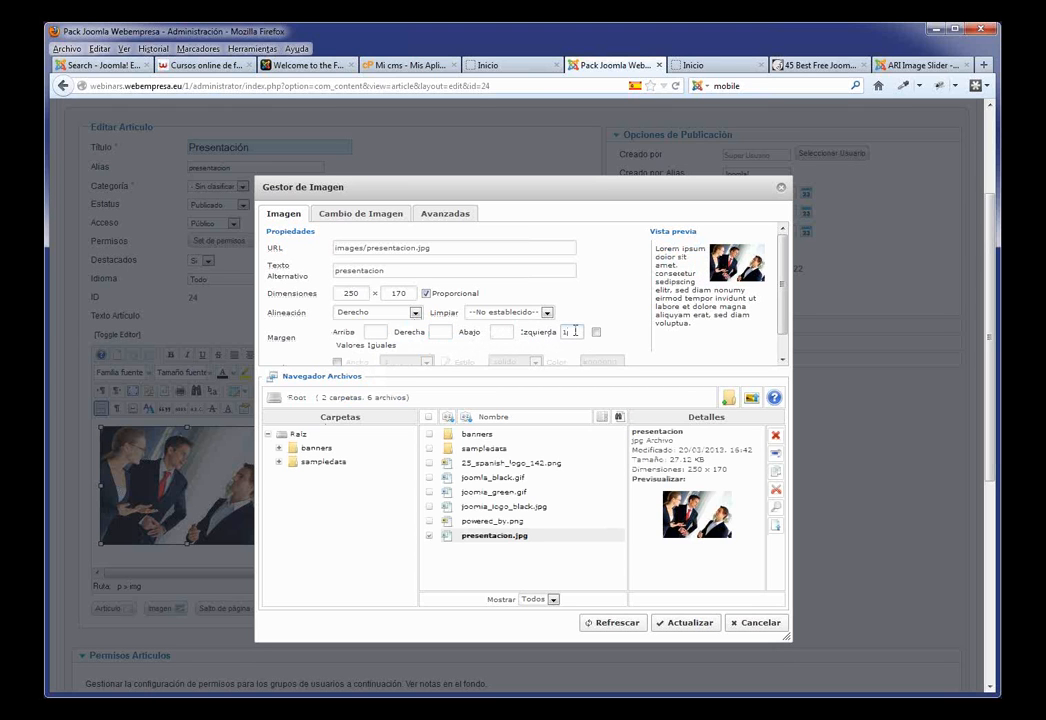
type("0")
left_click(683, 623)
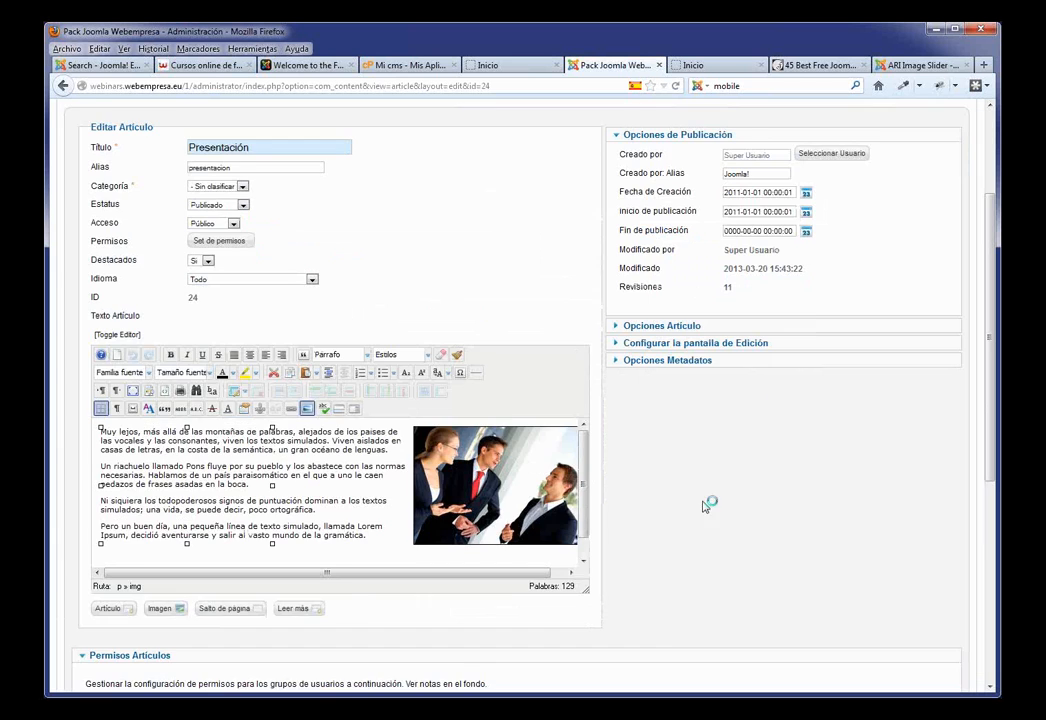
Step: Save the article and reload the home page to check the right-aligned photo
left_click(626, 193)
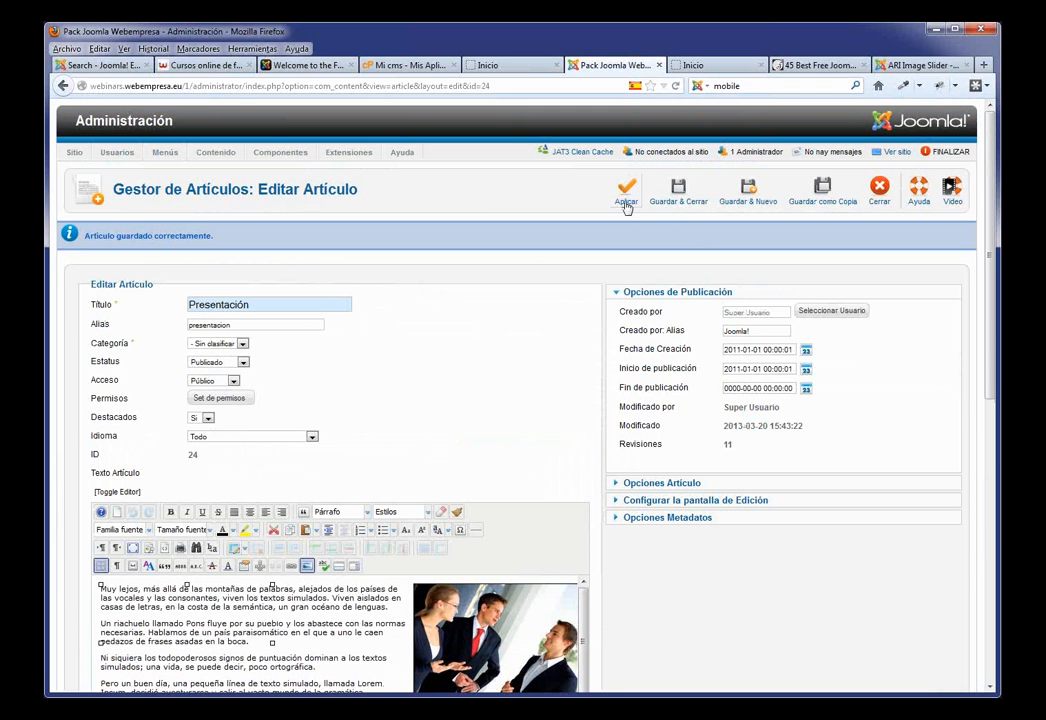
left_click(626, 200)
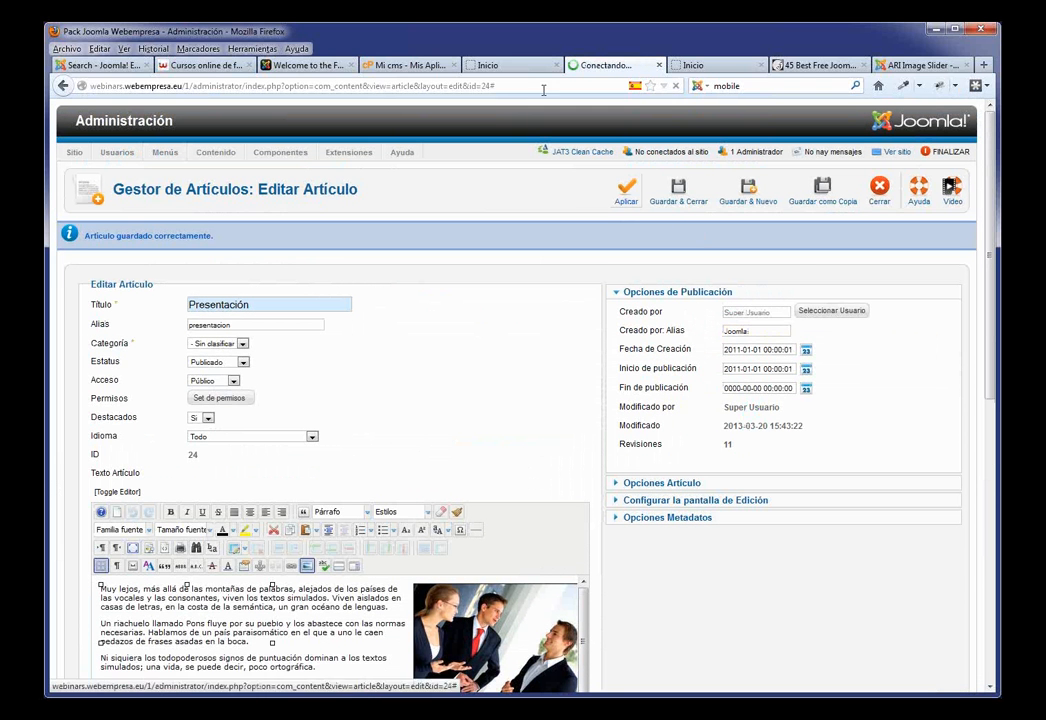
left_click(505, 65)
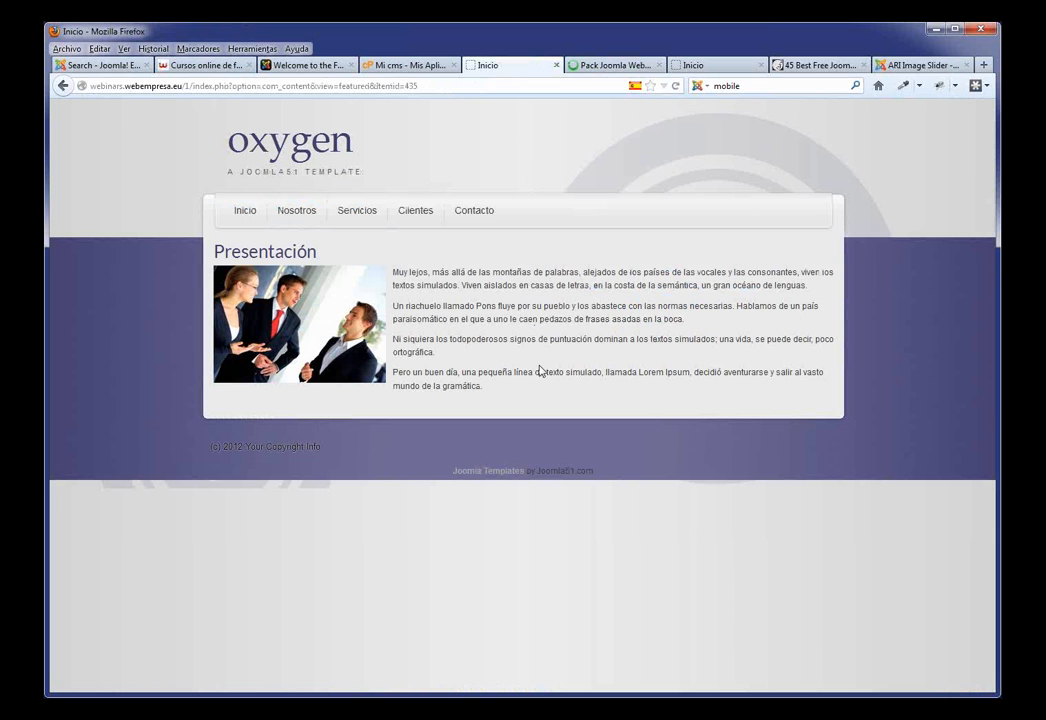
key("F5")
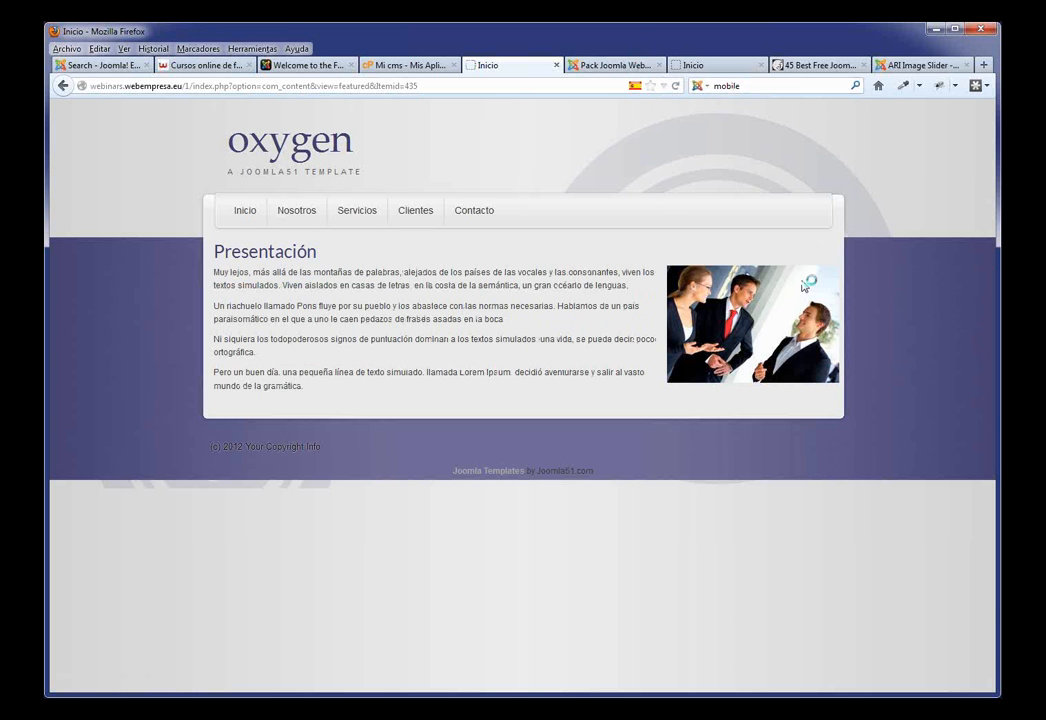
left_click(612, 65)
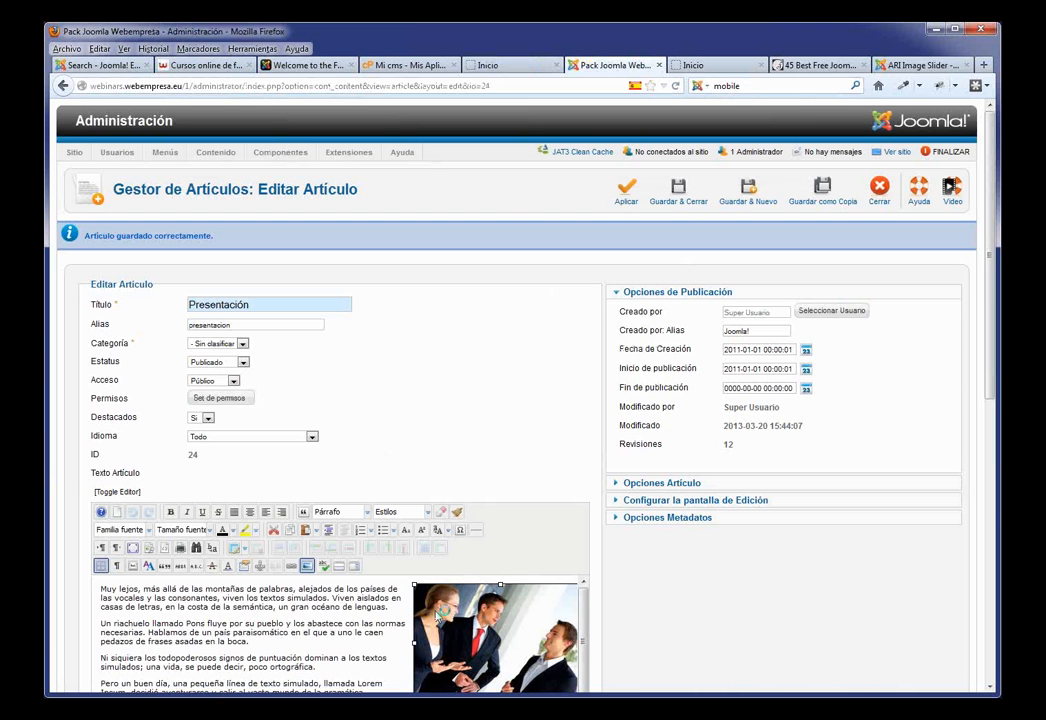
Step: Give the photo a right margin of 10, save, and reload the home page
left_click(321, 570)
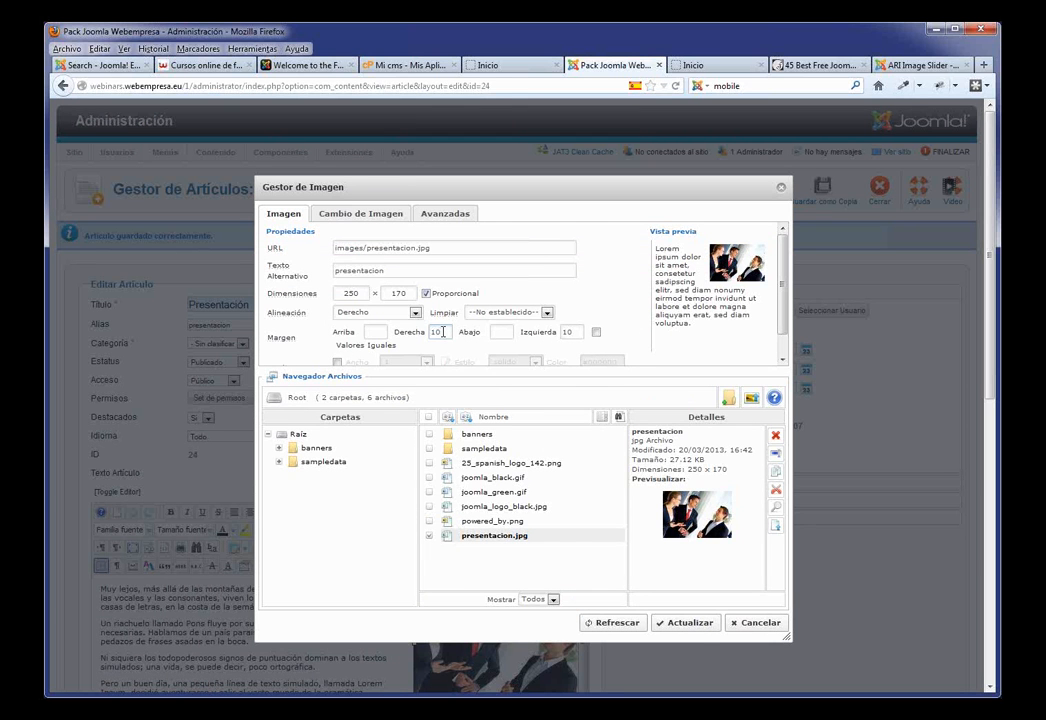
left_click(690, 622)
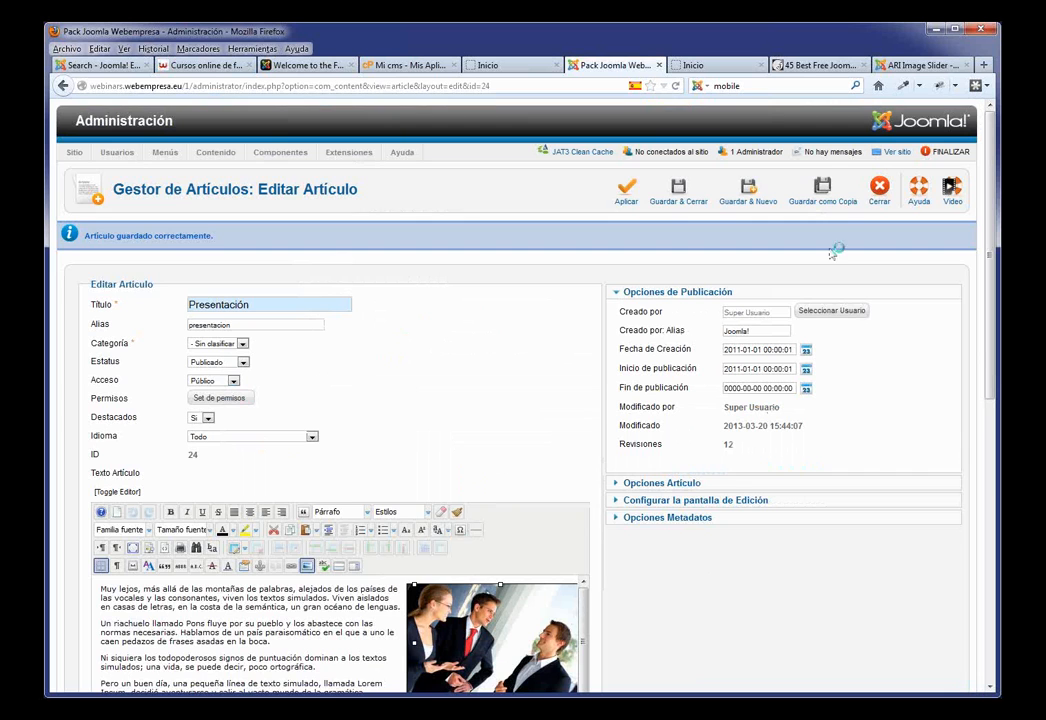
left_click(620, 199)
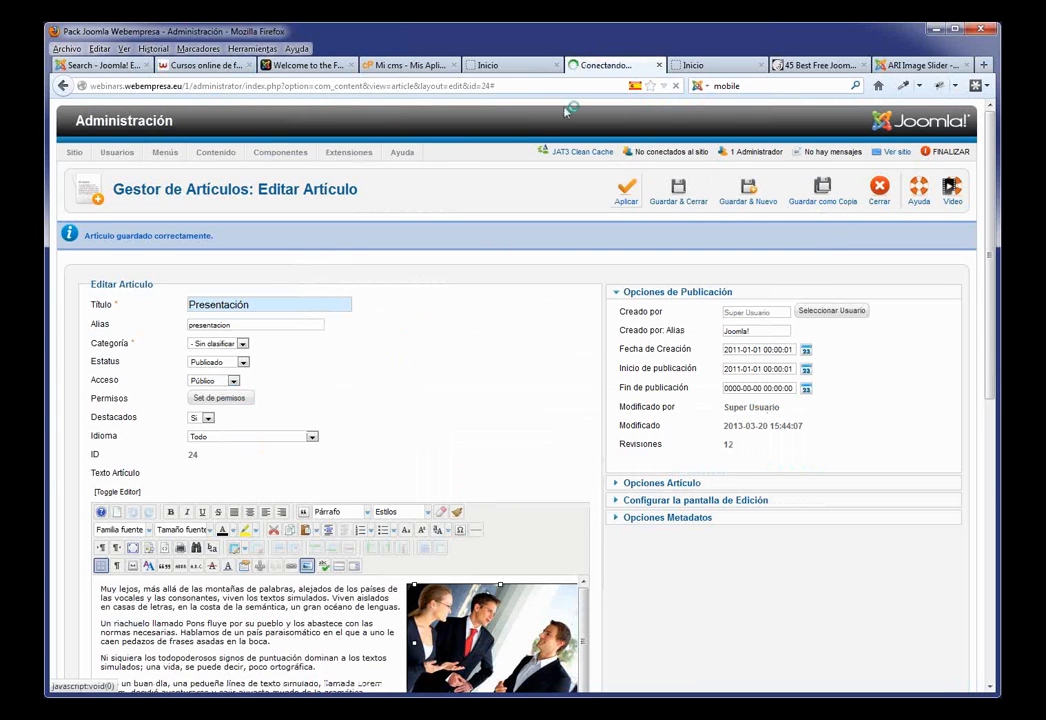
left_click(487, 65)
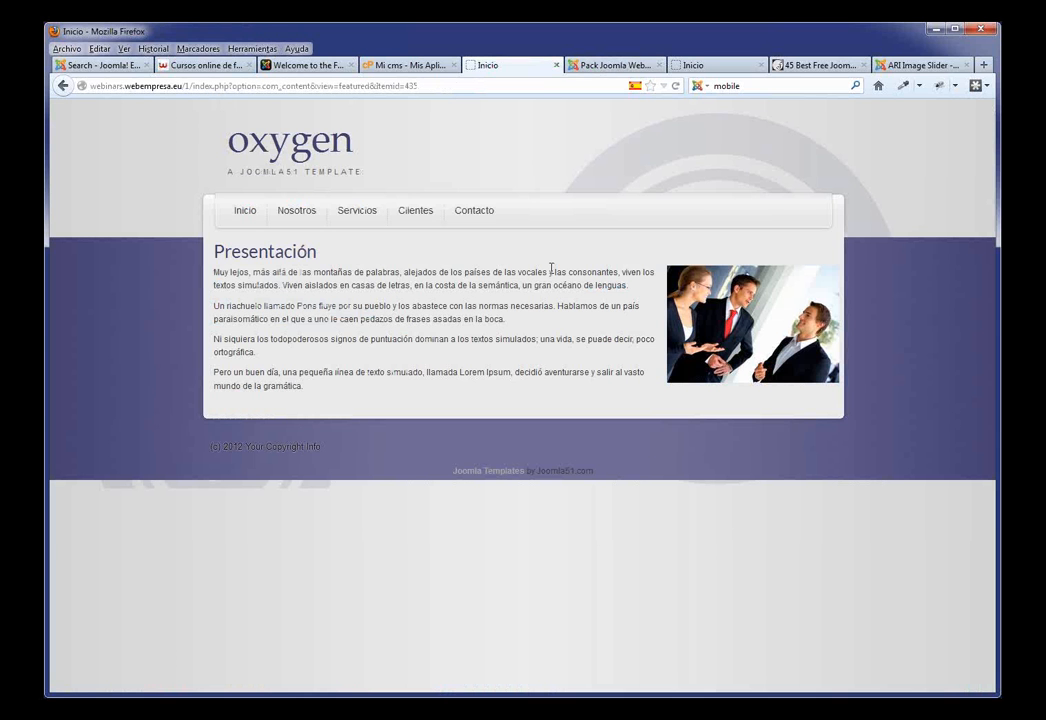
key("F5")
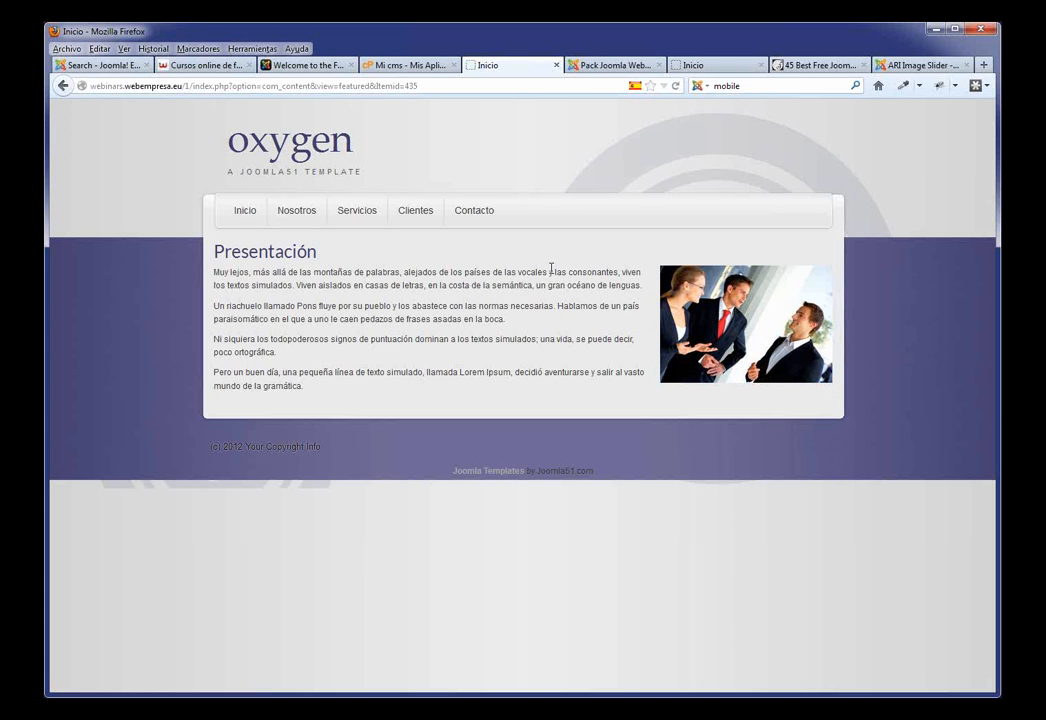
Step: Browse the site's Nosotros and Servicios pages, then save and close Presentación
left_click(298, 211)
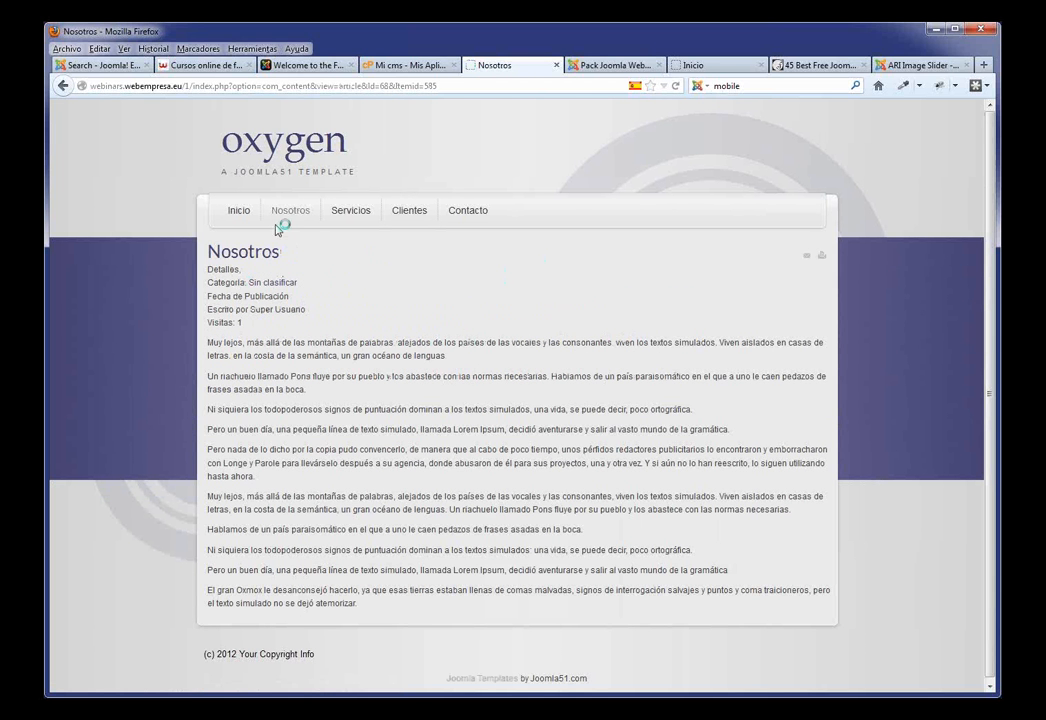
left_click(351, 211)
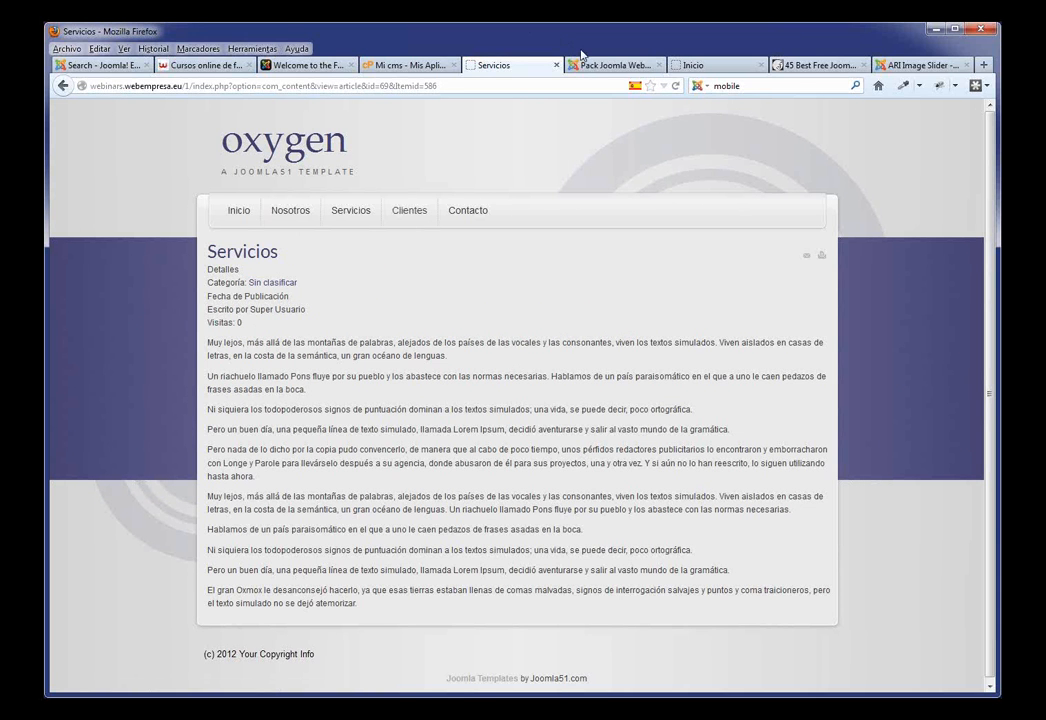
left_click(606, 66)
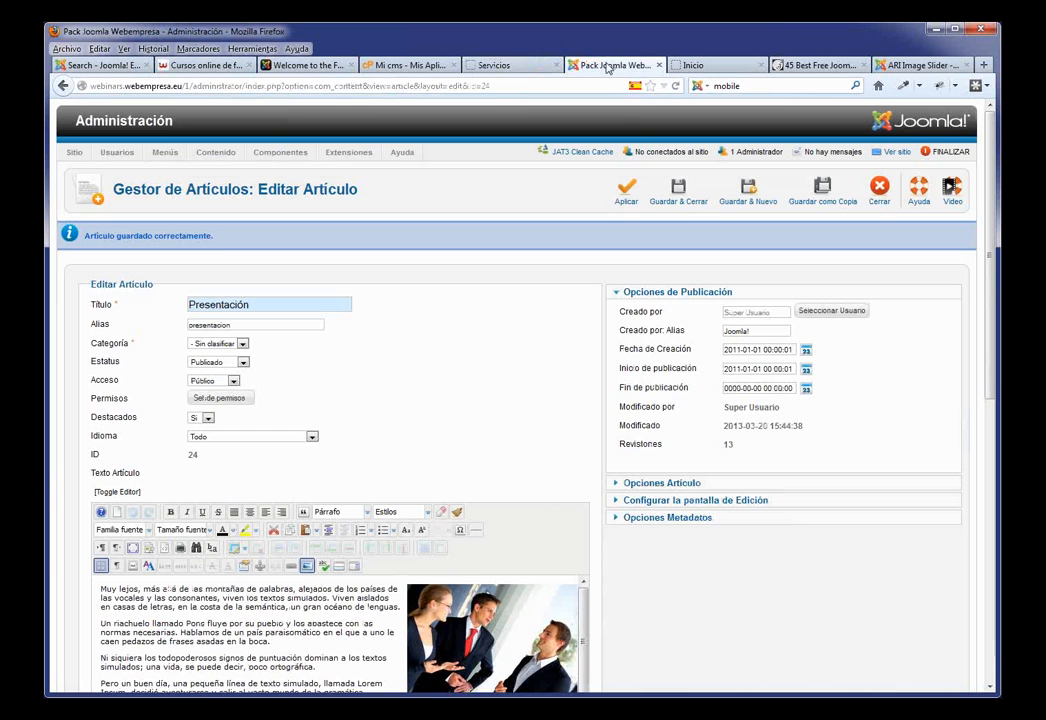
left_click(689, 200)
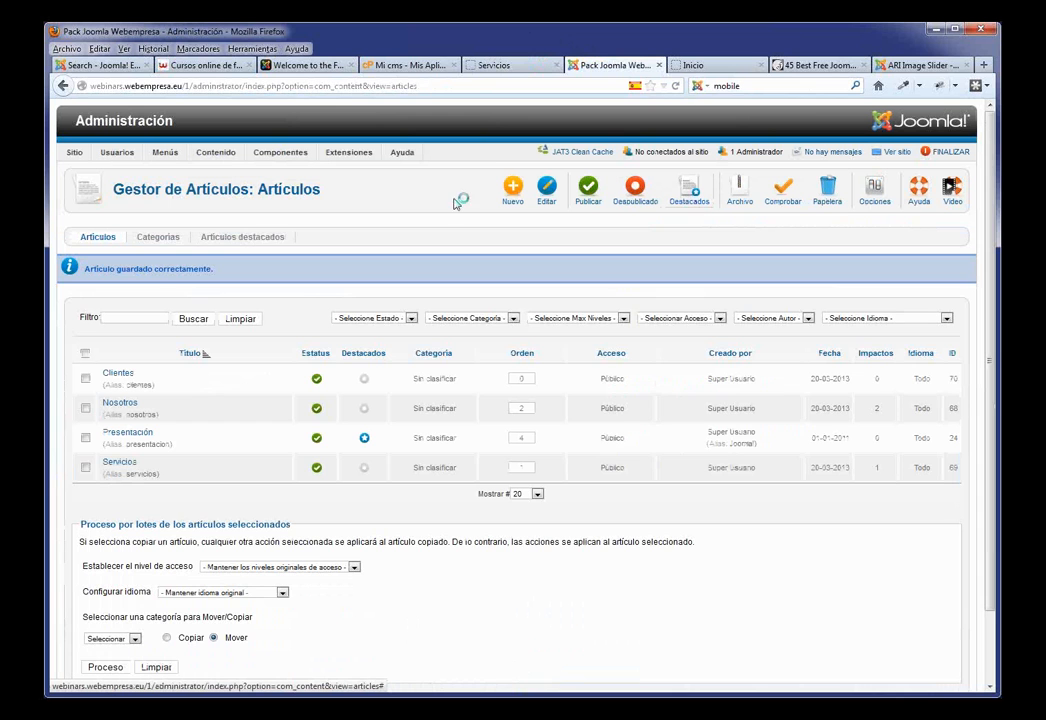
Step: Create a new article category titled Blog and save it
left_click(163, 239)
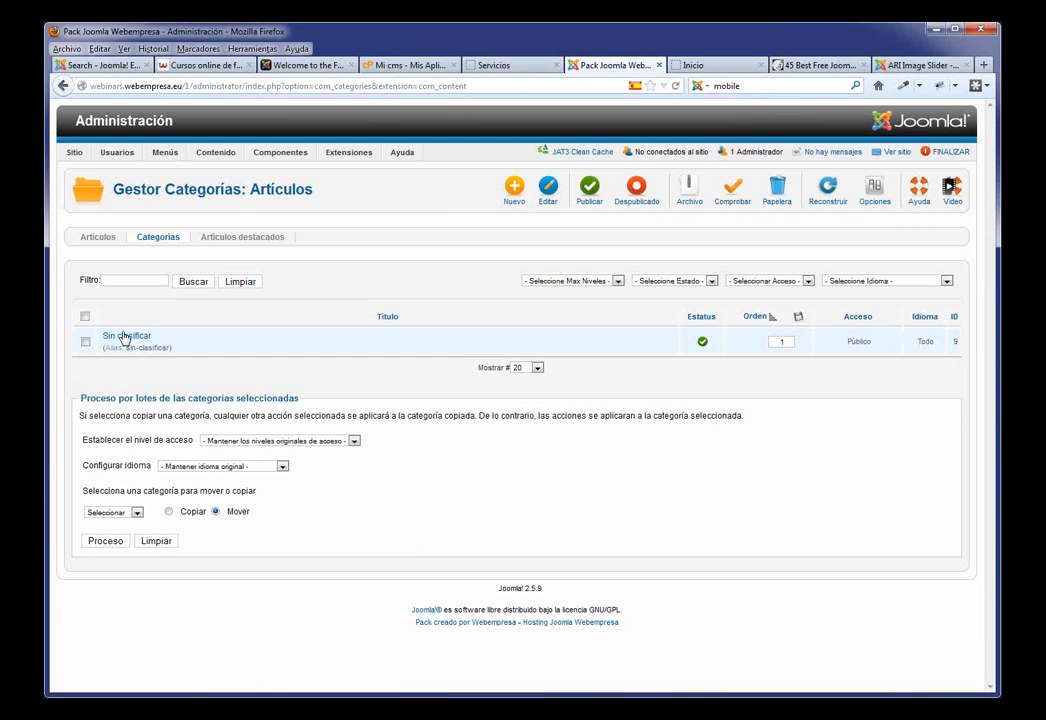
left_click(514, 189)
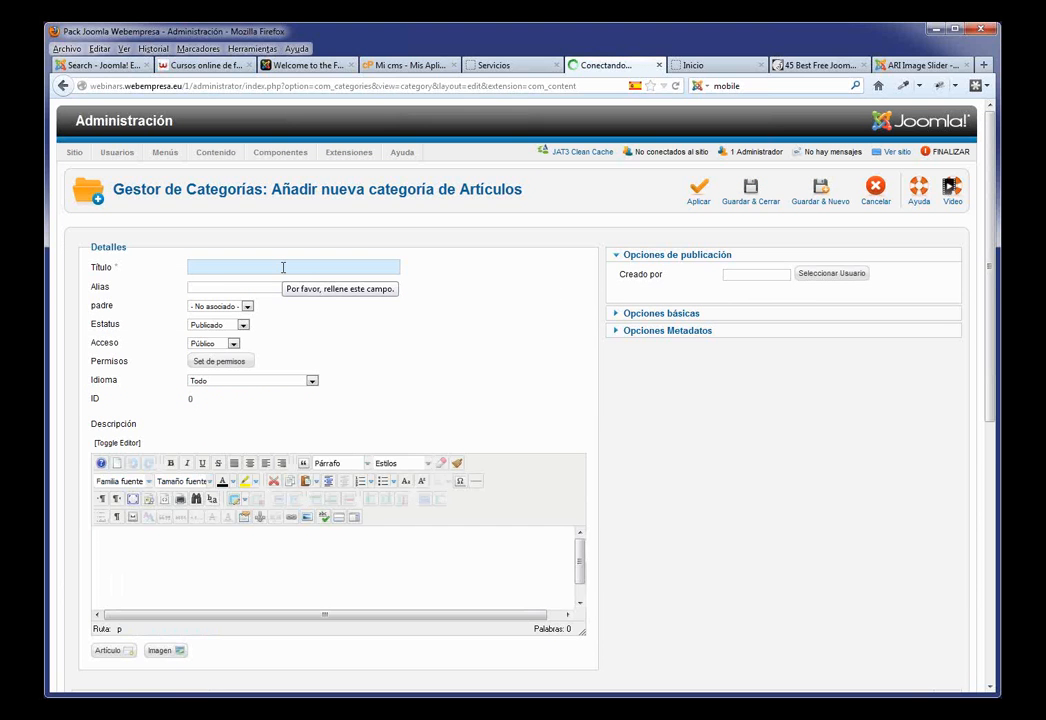
type("Bl")
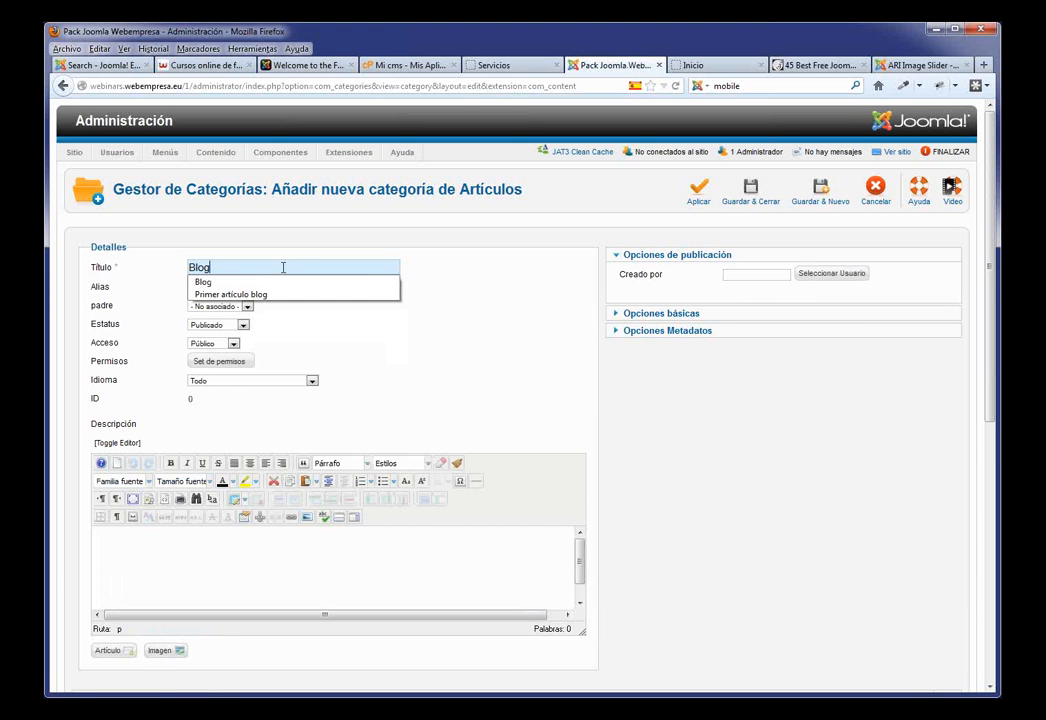
type("og")
left_click(232, 282)
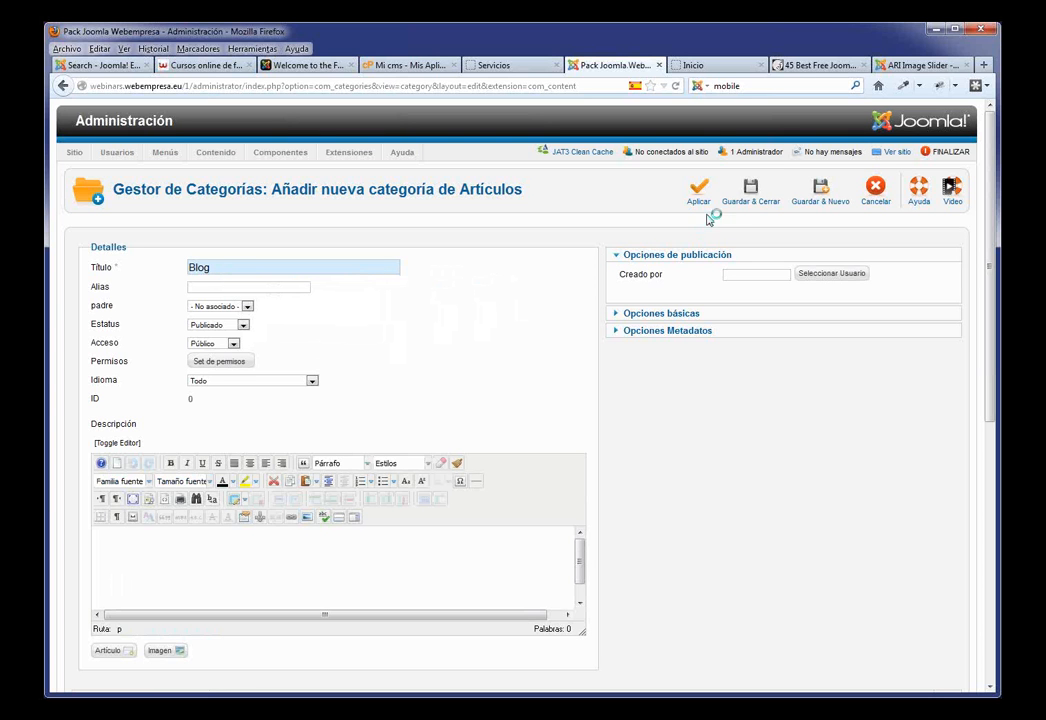
left_click(762, 195)
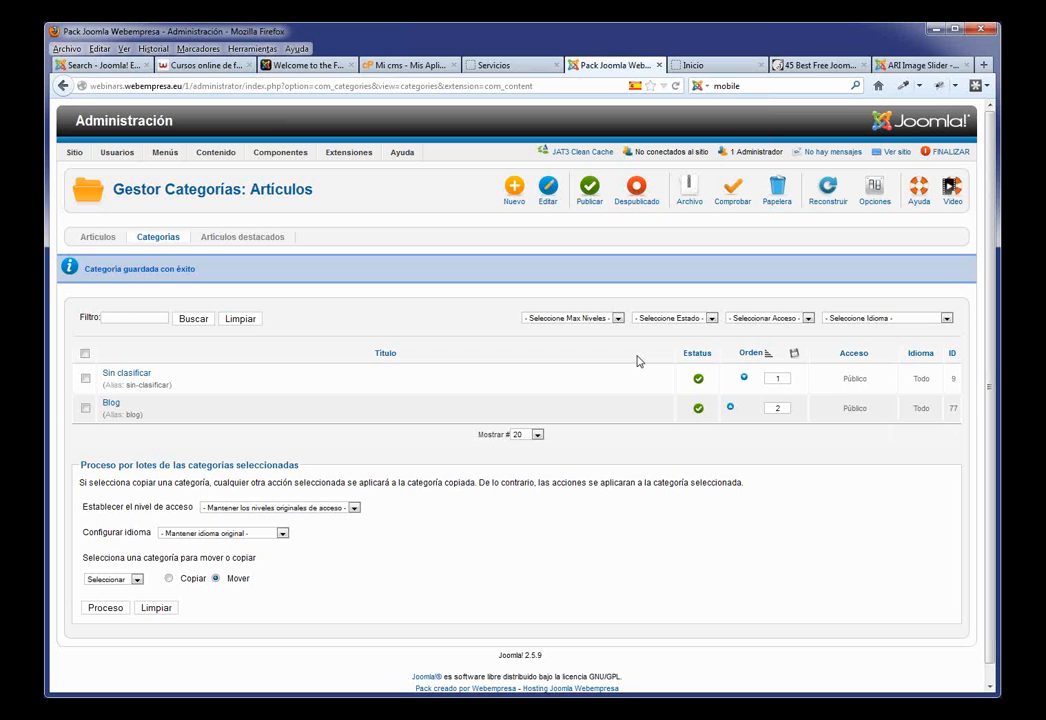
Step: Create article 'Ejemplo 1' in the Blog category with pasted placeholder text and save it
left_click(96, 240)
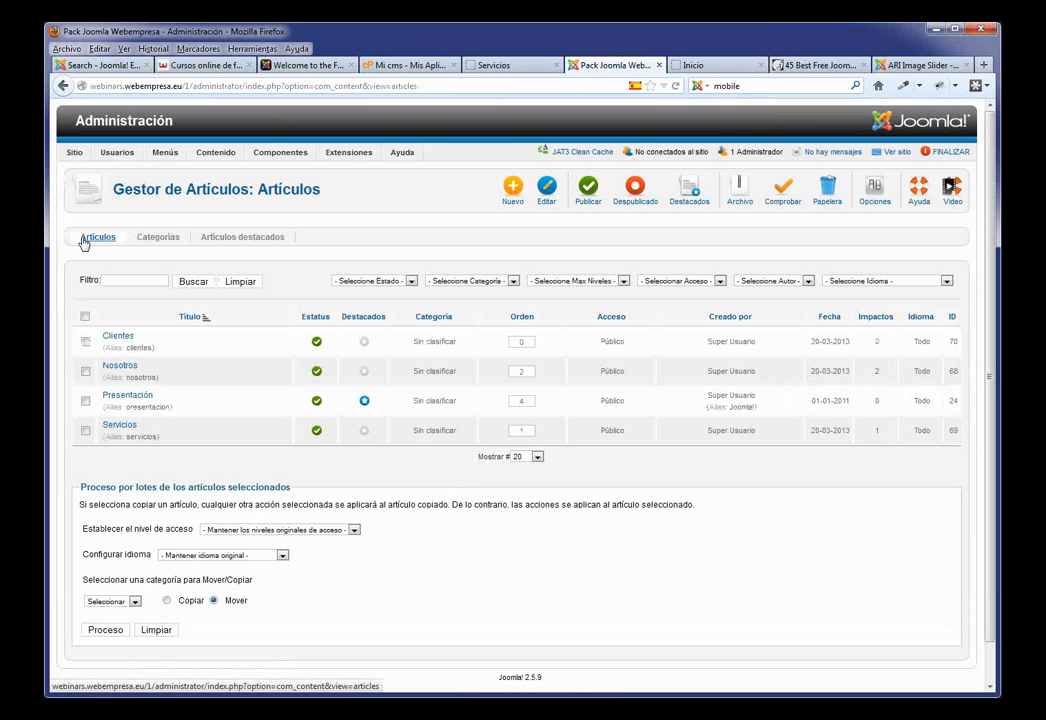
left_click(508, 199)
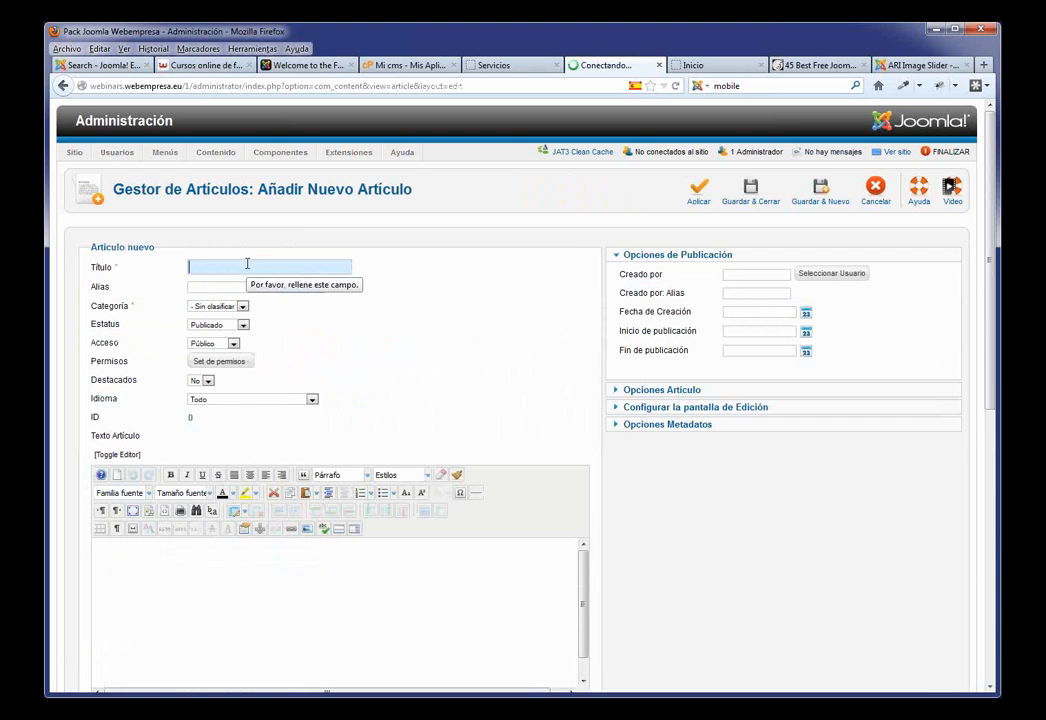
type("E")
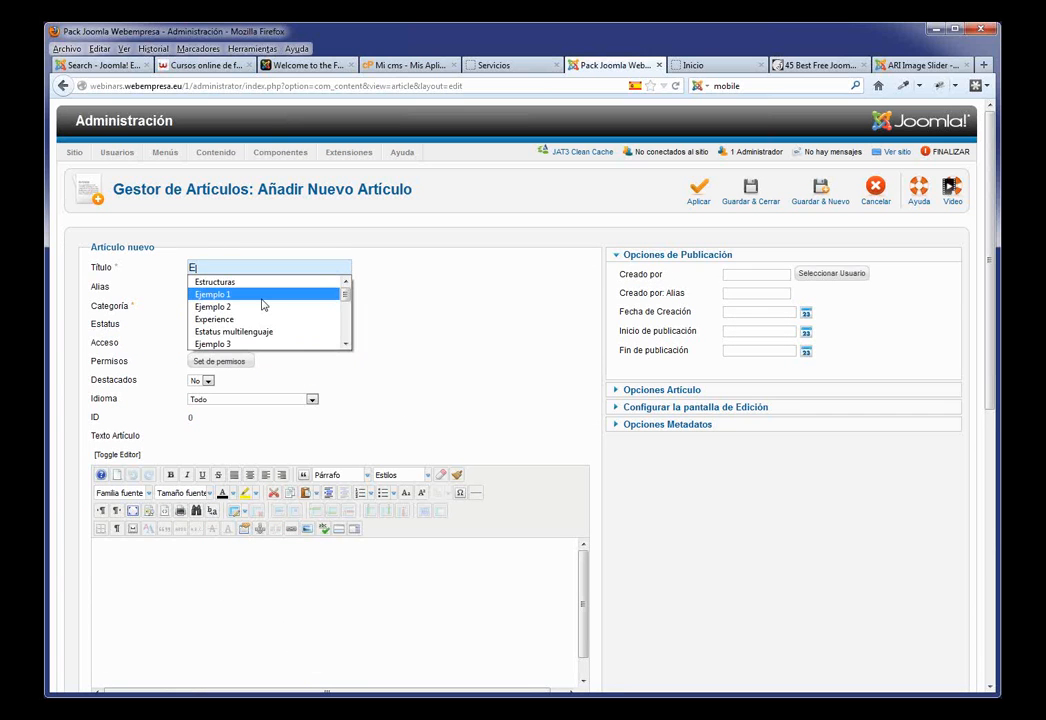
left_click(262, 298)
left_click(242, 306)
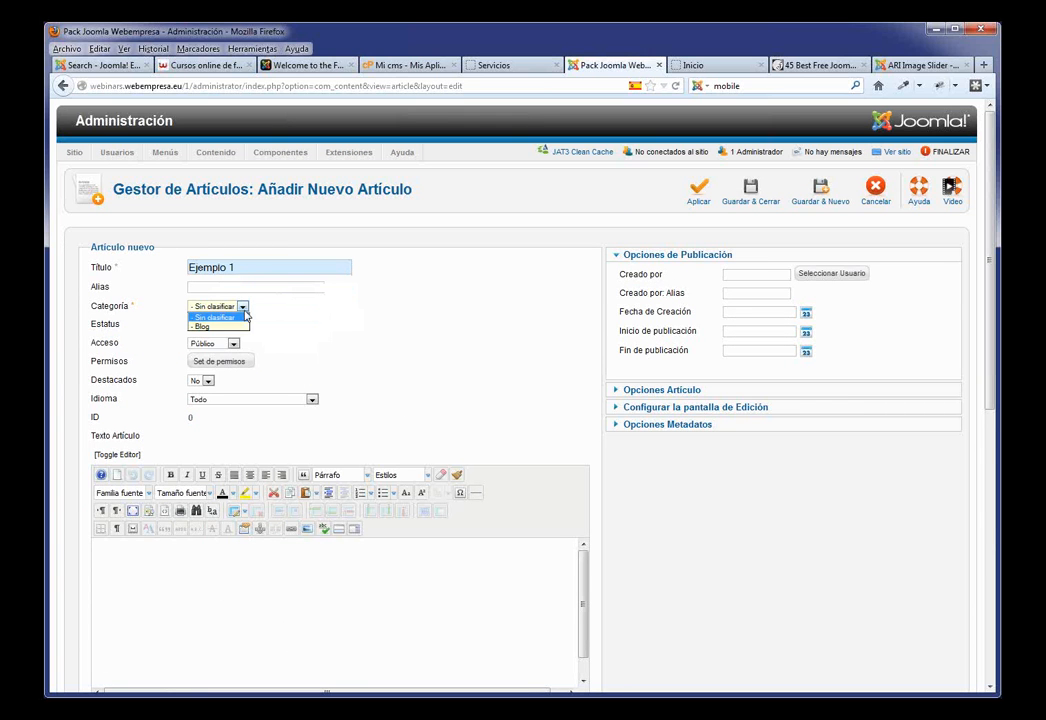
left_click(210, 318)
left_click(207, 600)
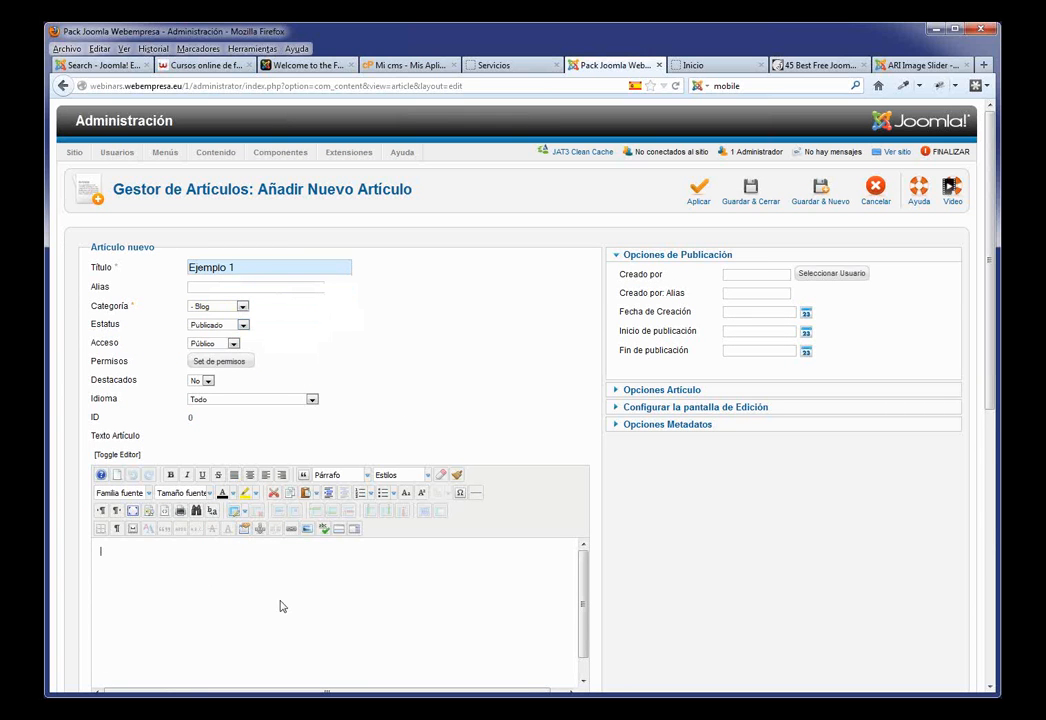
scroll(369, 571, "down", 3)
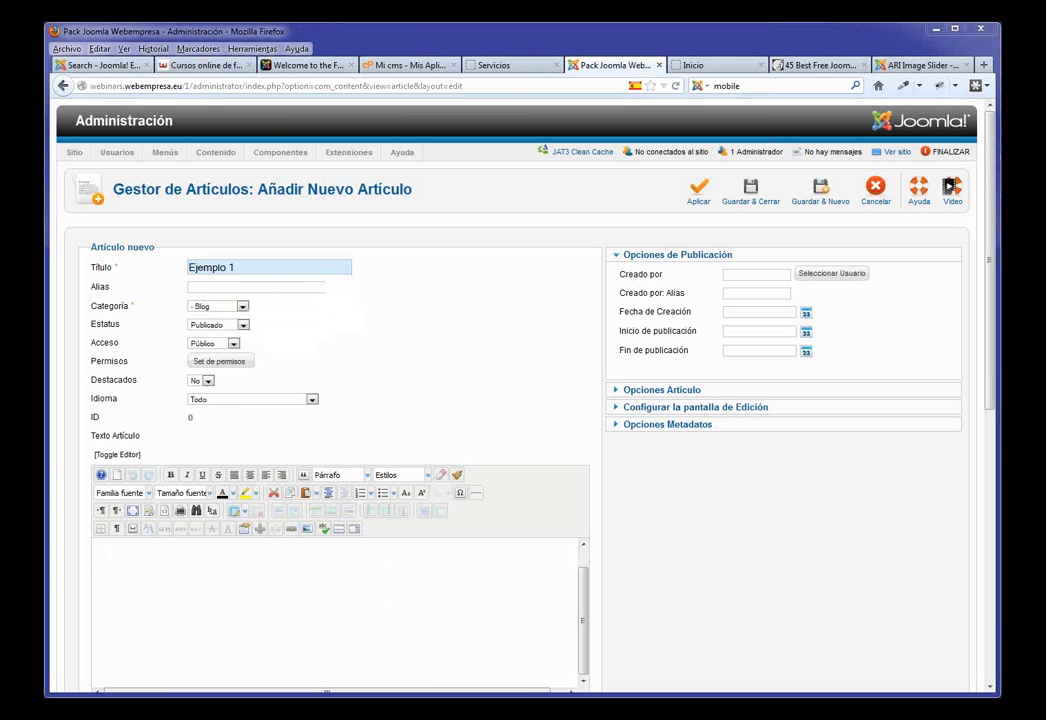
key("ctrl+v")
scroll(507, 577, "up", 1)
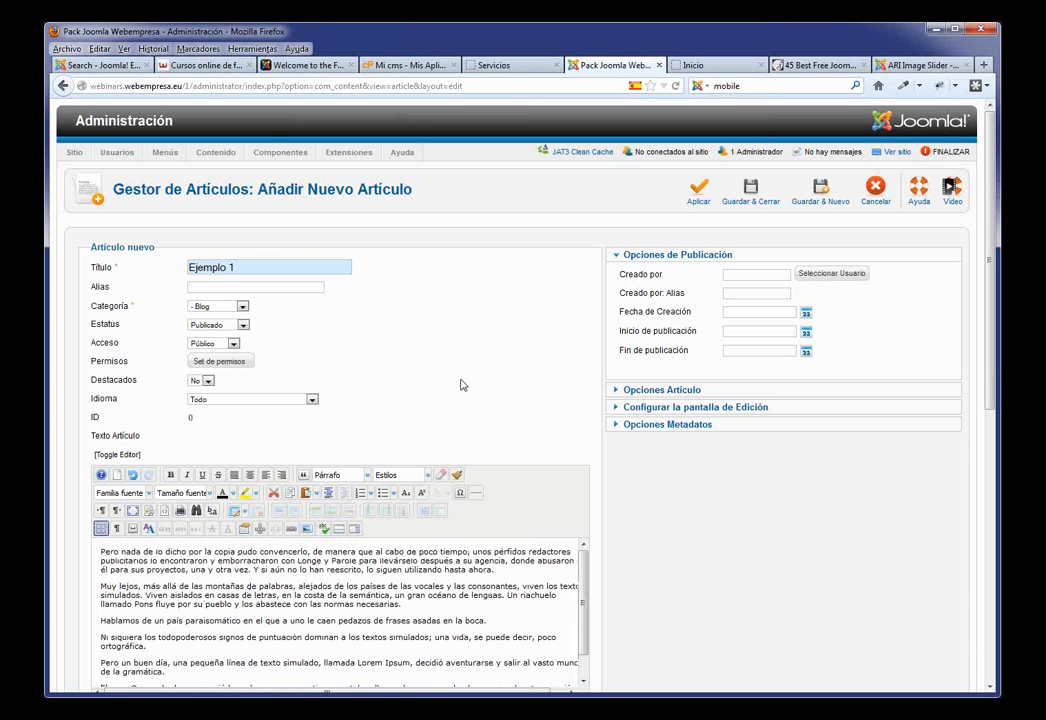
left_click(756, 194)
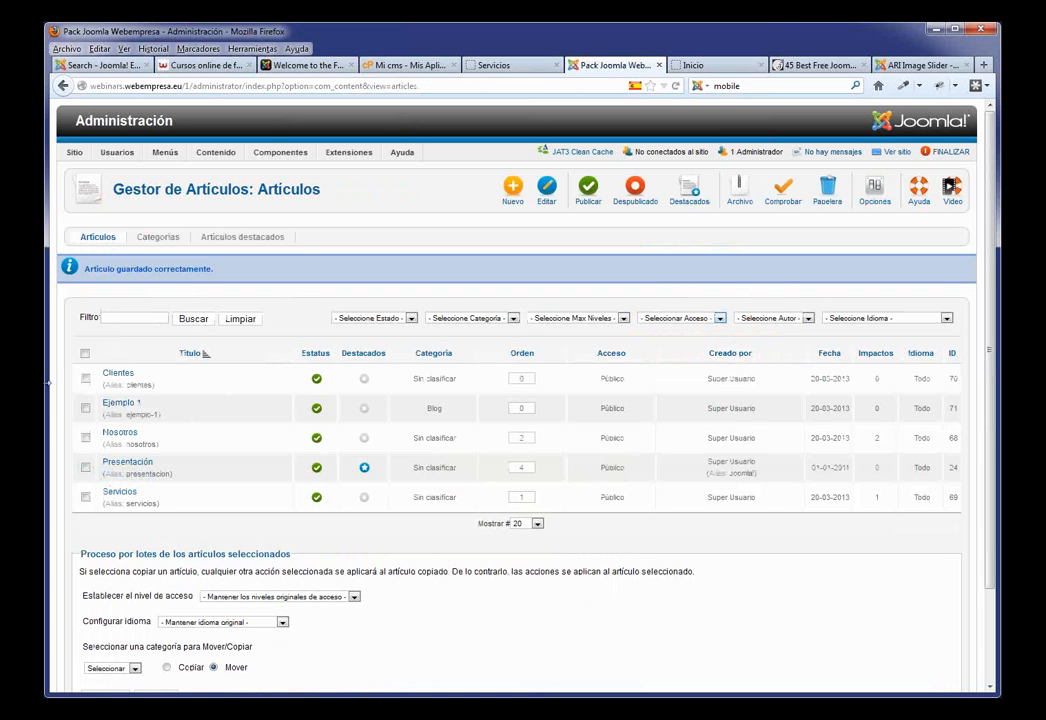
Step: Create article 'Ejemplo 2' in the Blog category with pasted placeholder text and save it
left_click(512, 197)
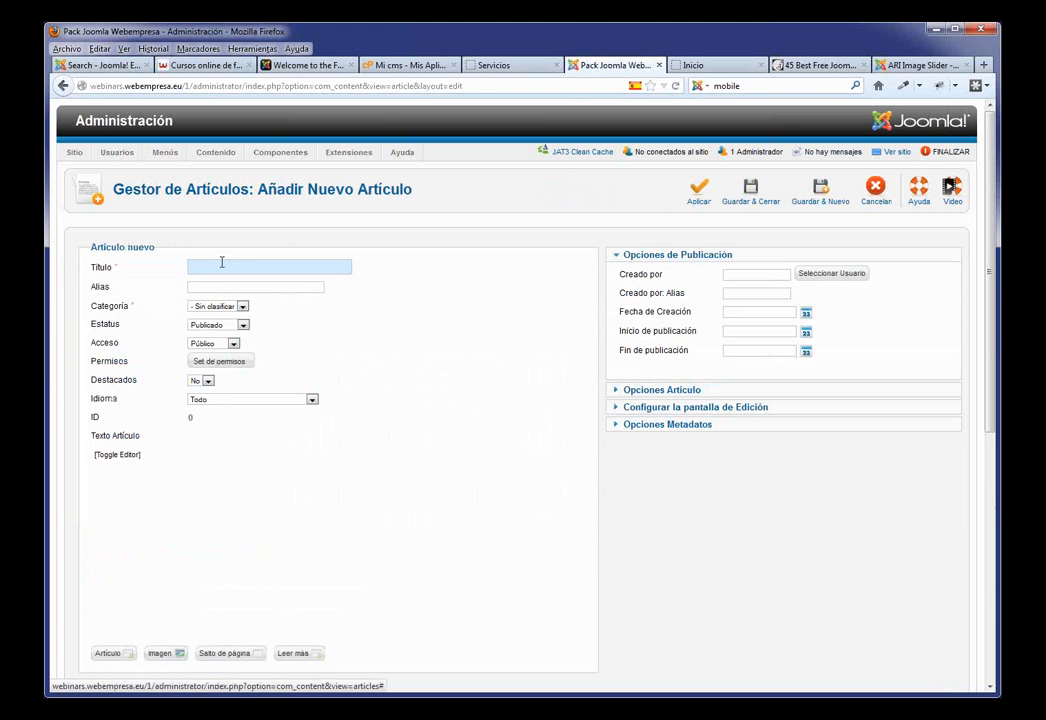
type("Ejemmplo")
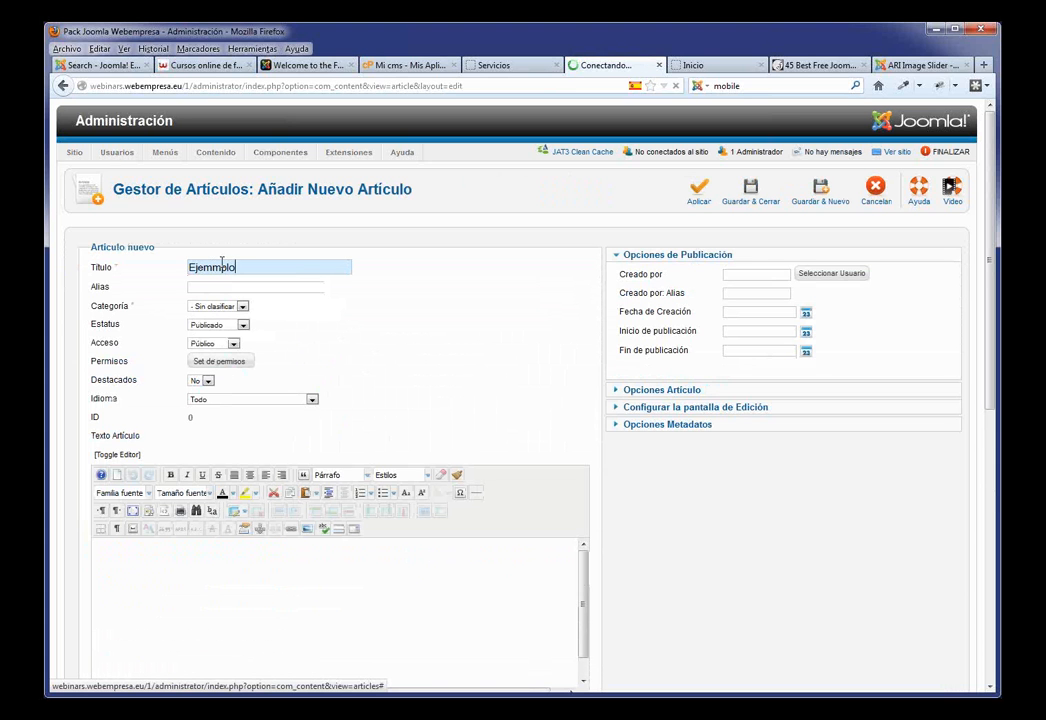
left_click(213, 267)
key("BackSpace")
left_click(250, 267)
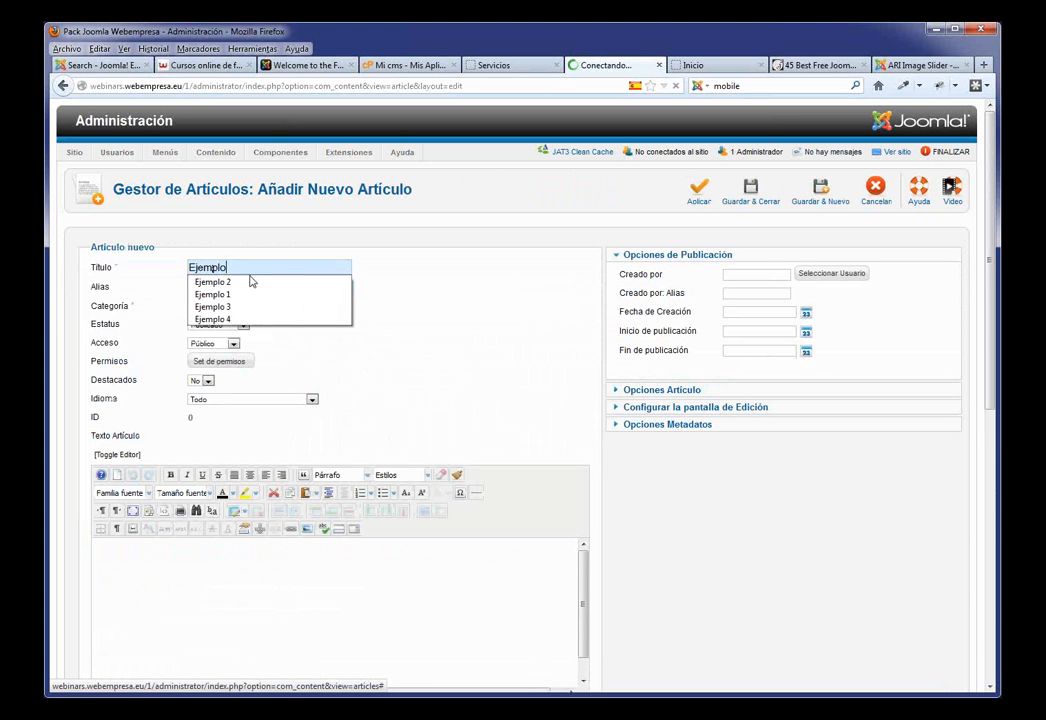
left_click(246, 282)
left_click(222, 565)
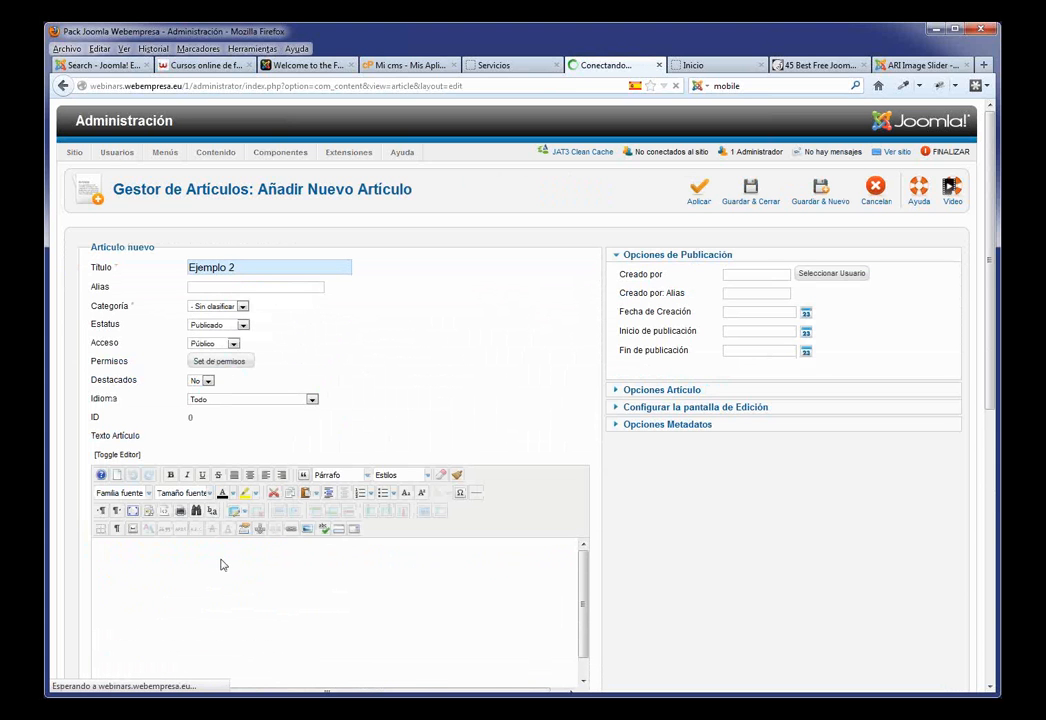
key("ctrl+v")
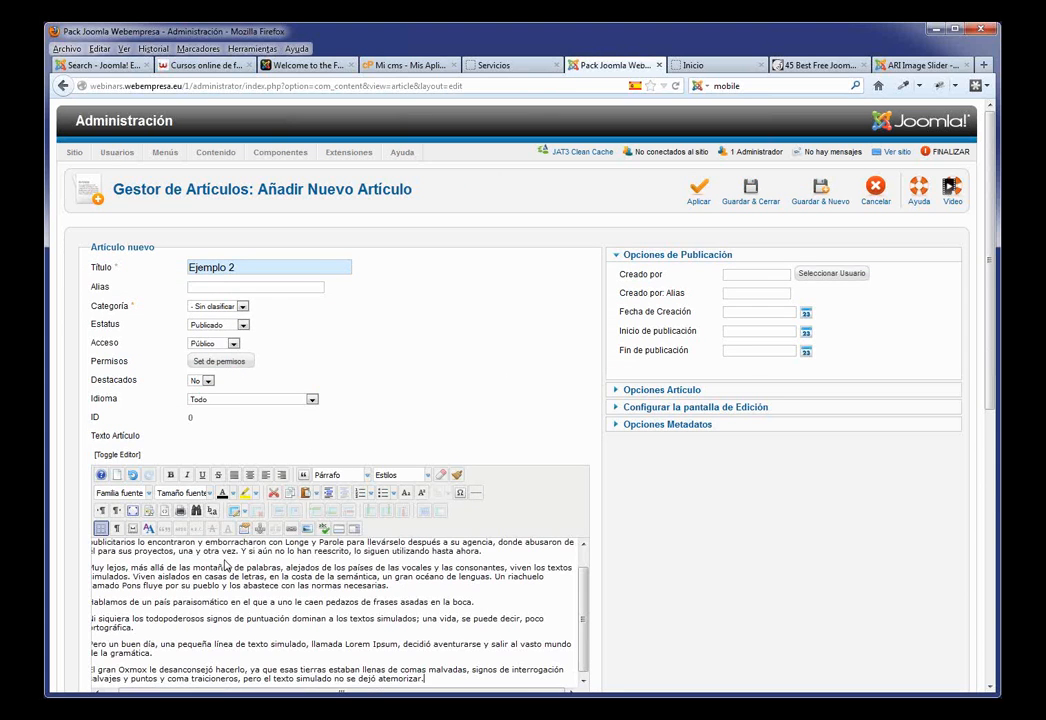
left_click(240, 307)
left_click(205, 328)
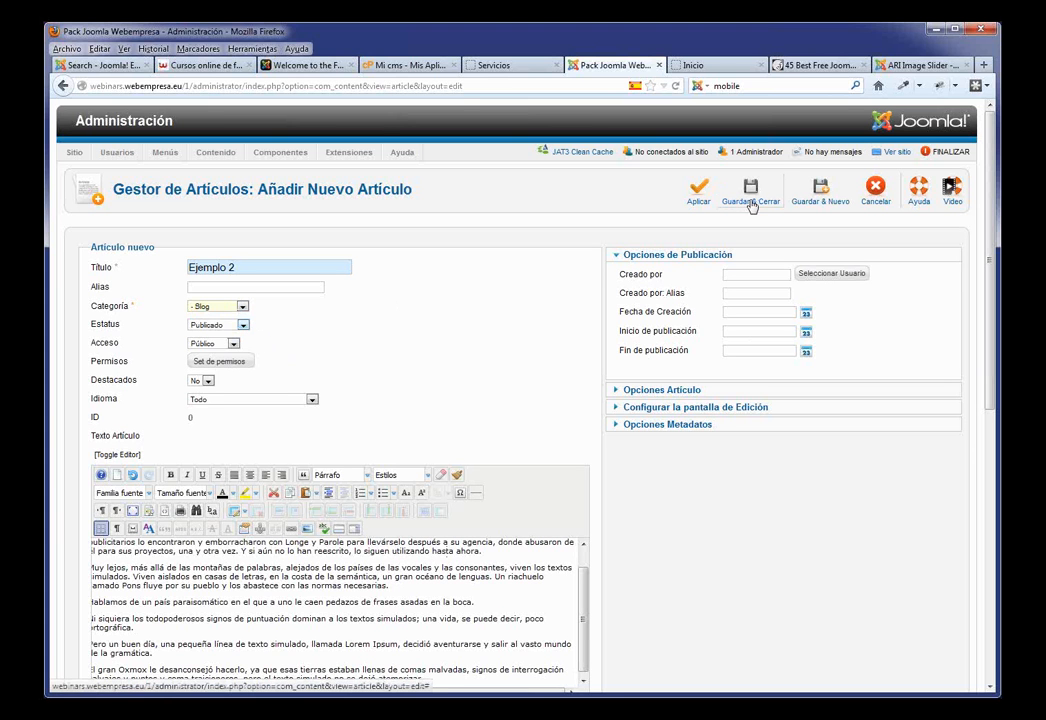
left_click(751, 203)
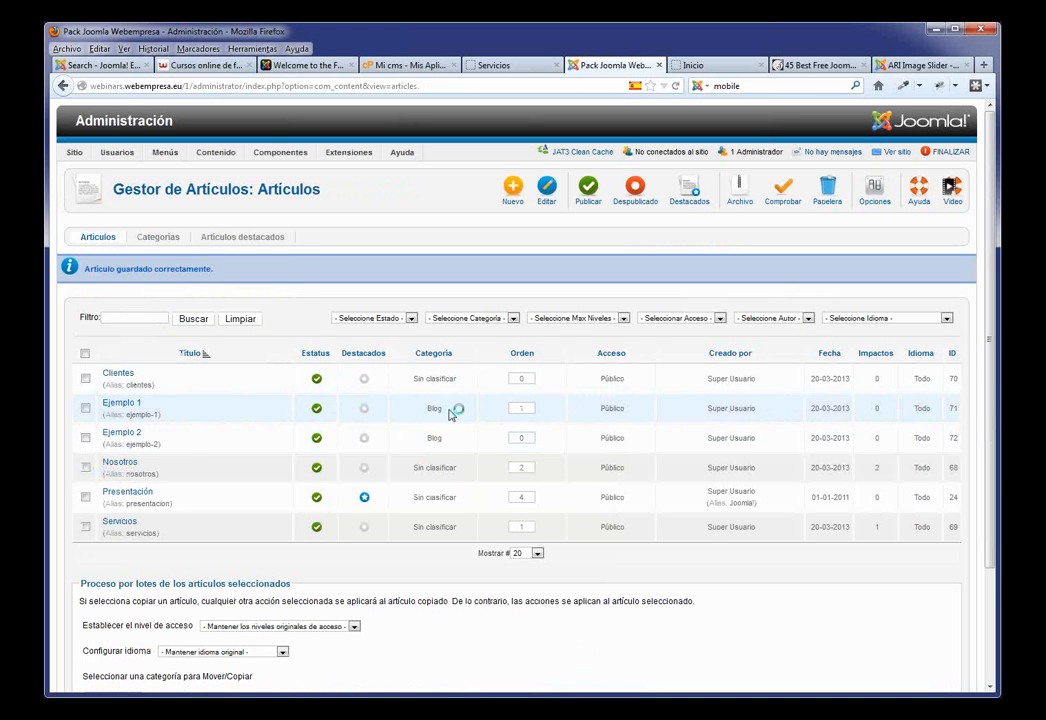
left_click_drag(458, 439, 411, 437)
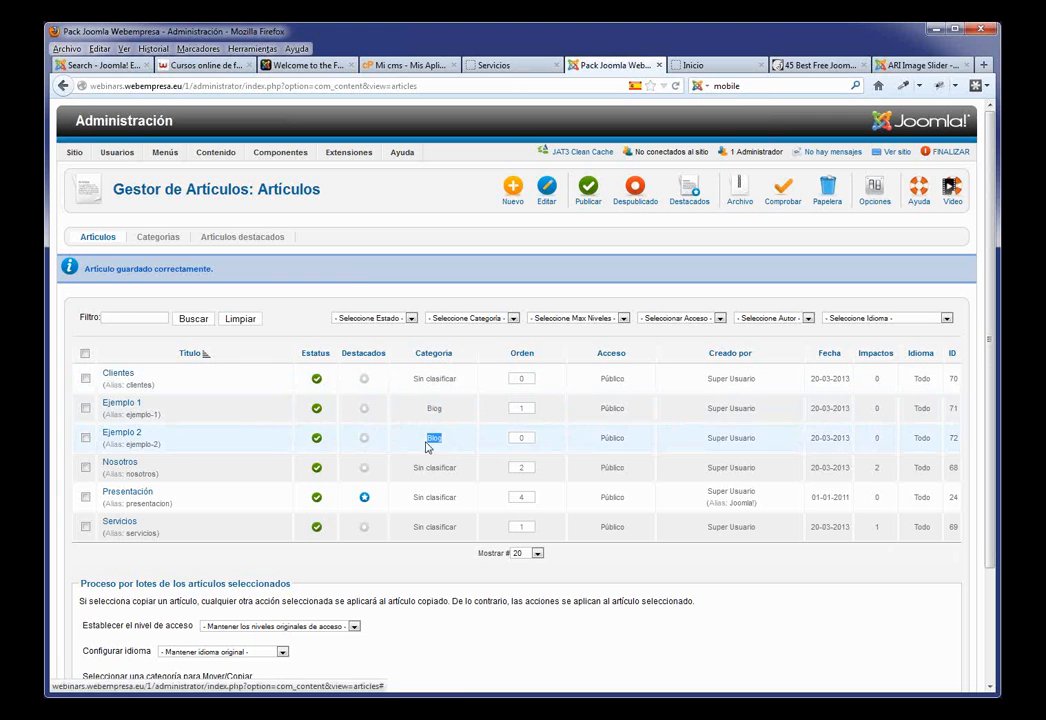
Step: Start a new Menu Principal item of type Category Blog
mouse_move(165, 152)
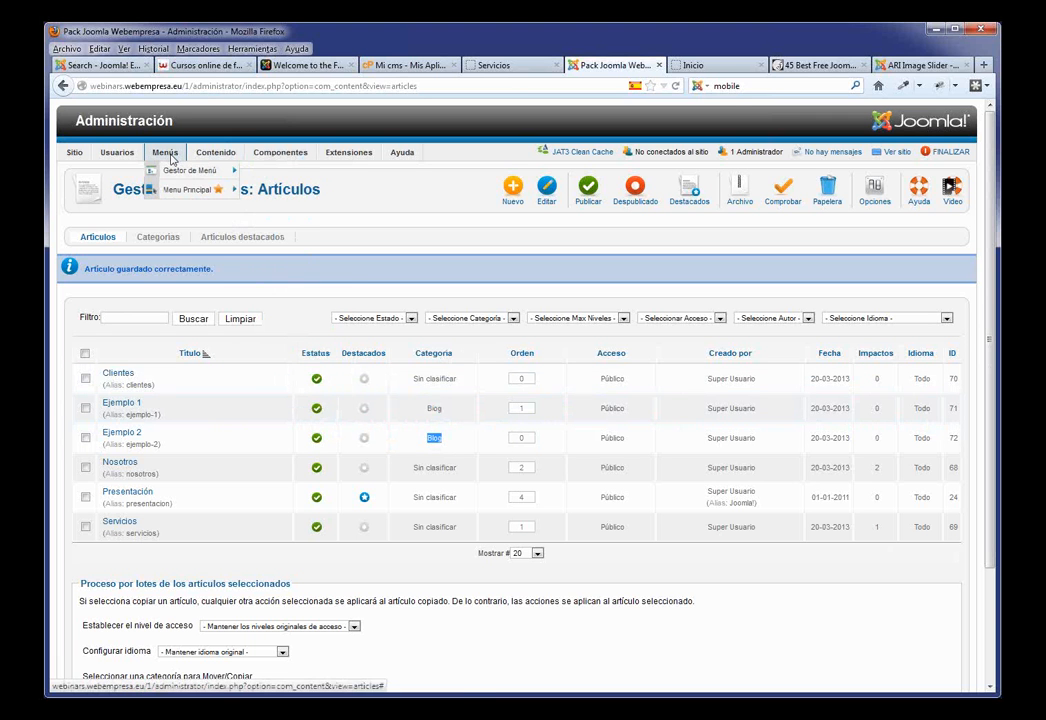
left_click(170, 196)
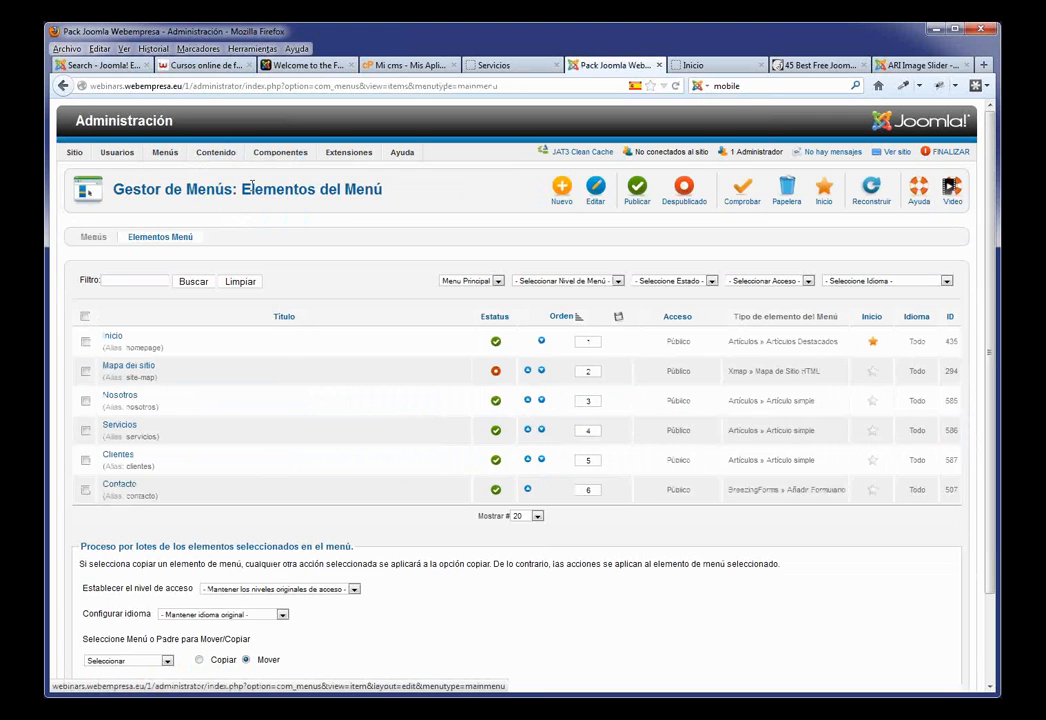
mouse_move(165, 152)
mouse_move(185, 189)
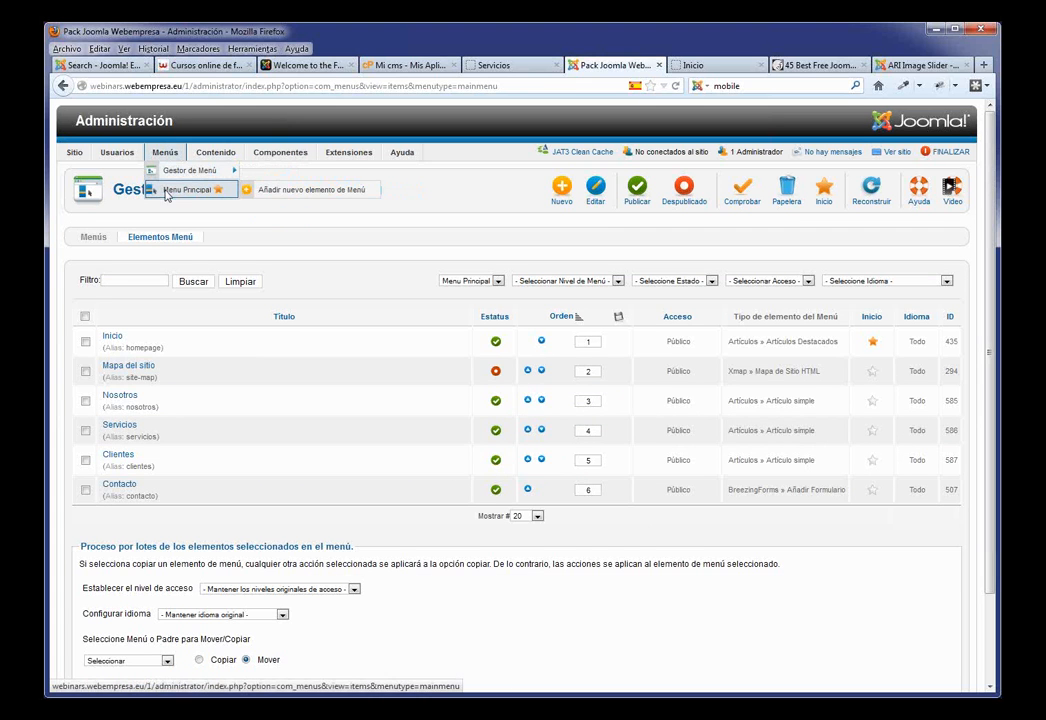
left_click(307, 196)
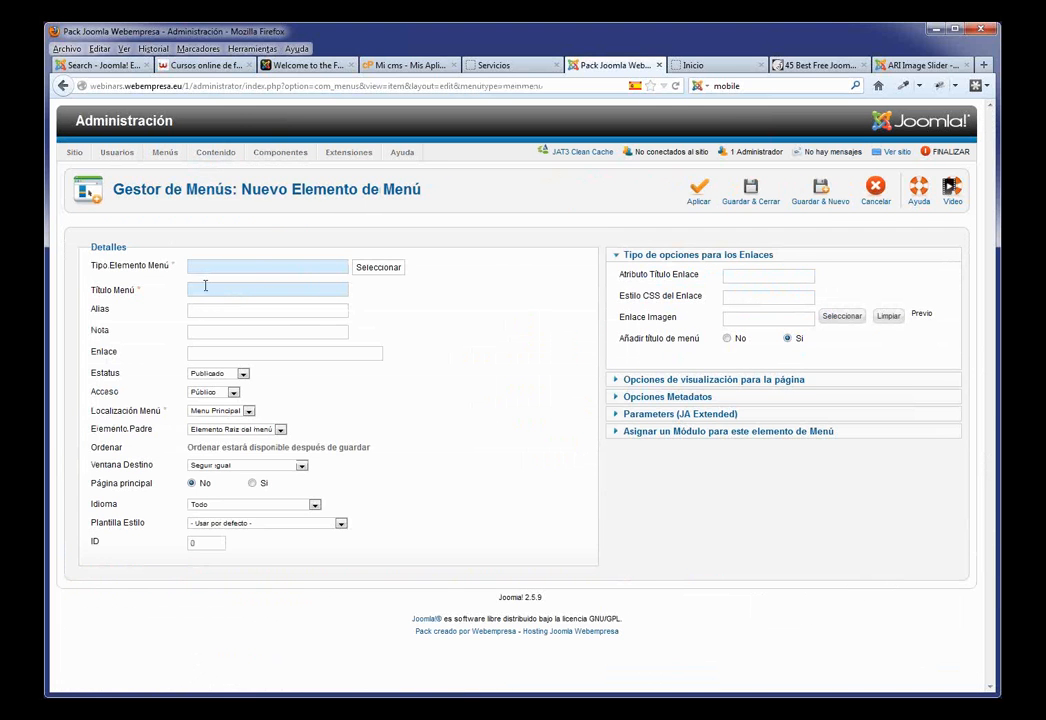
left_click(393, 270)
left_click(393, 270)
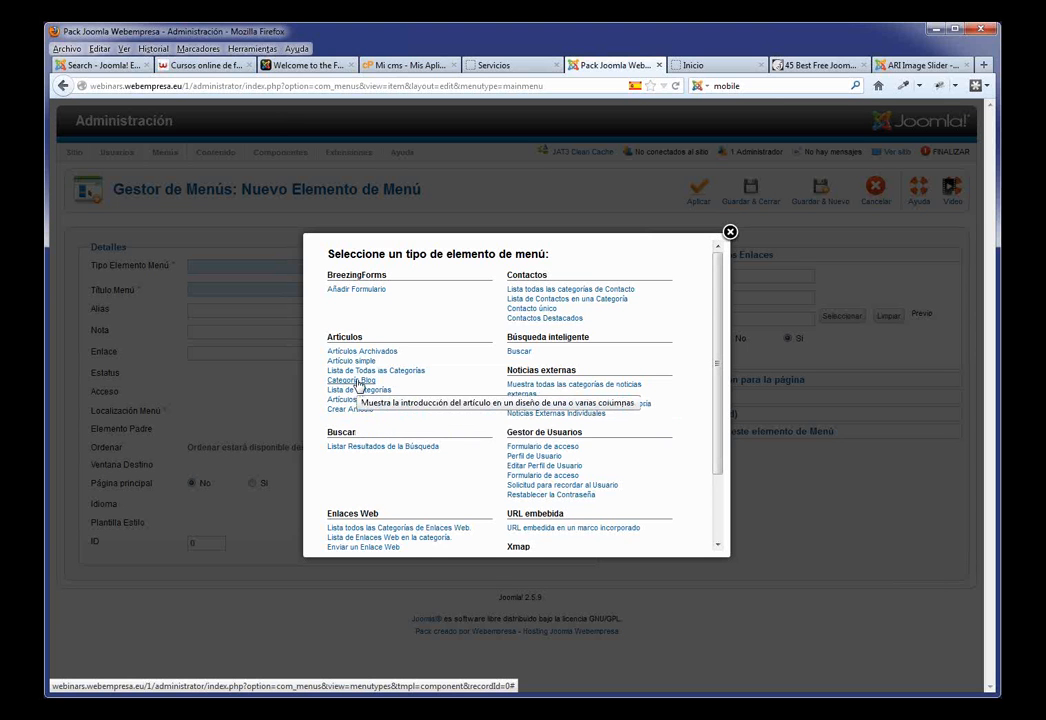
left_click(357, 382)
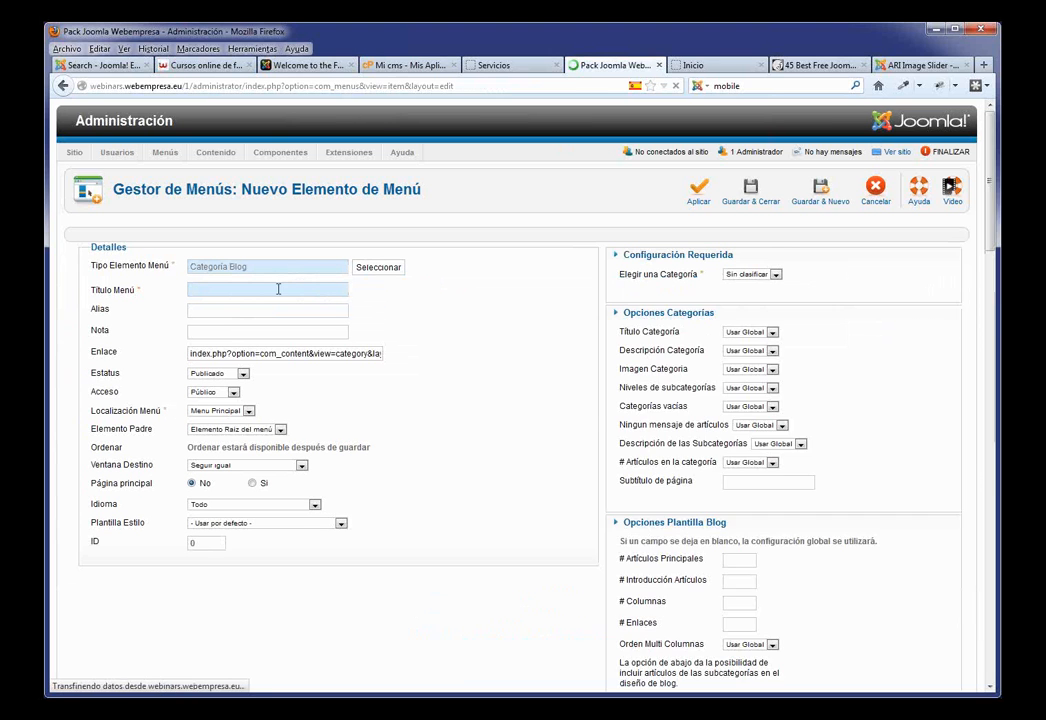
Step: Point the item at the Blog category, title it Blog, and move it above Contacto
left_click(775, 274)
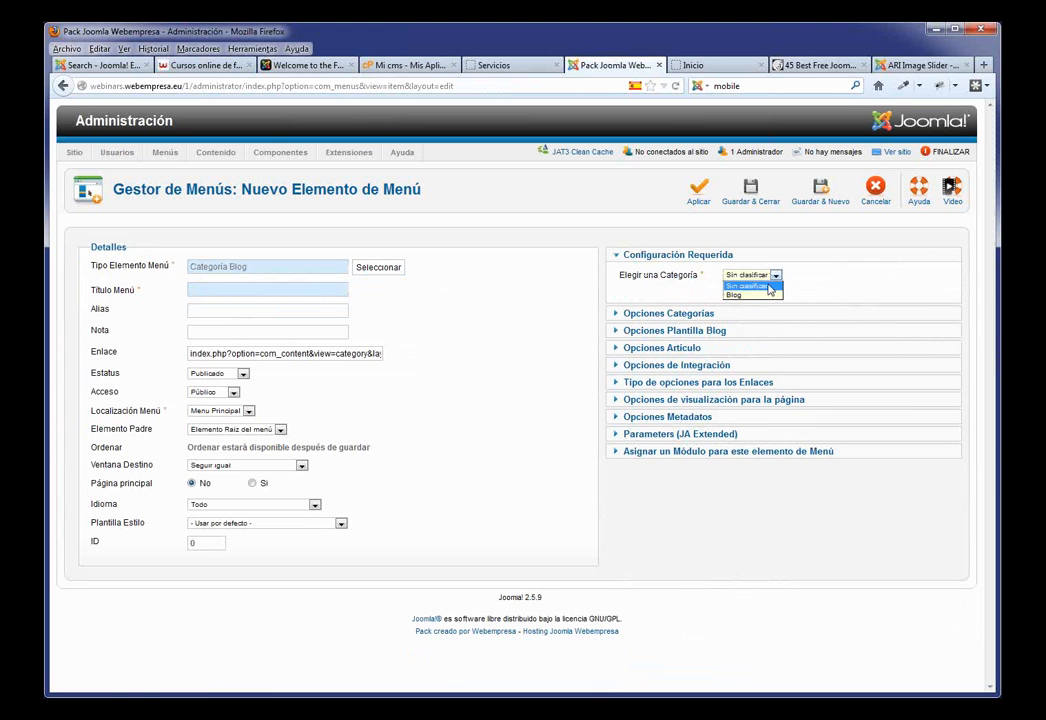
left_click(759, 296)
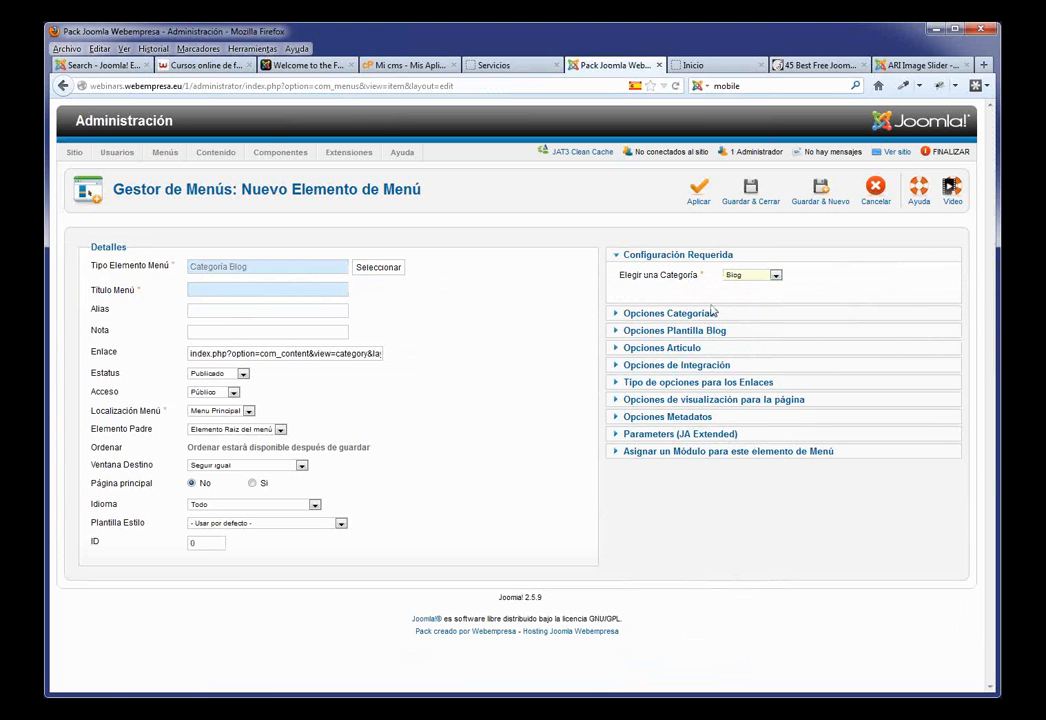
left_click(226, 293)
type("Blog")
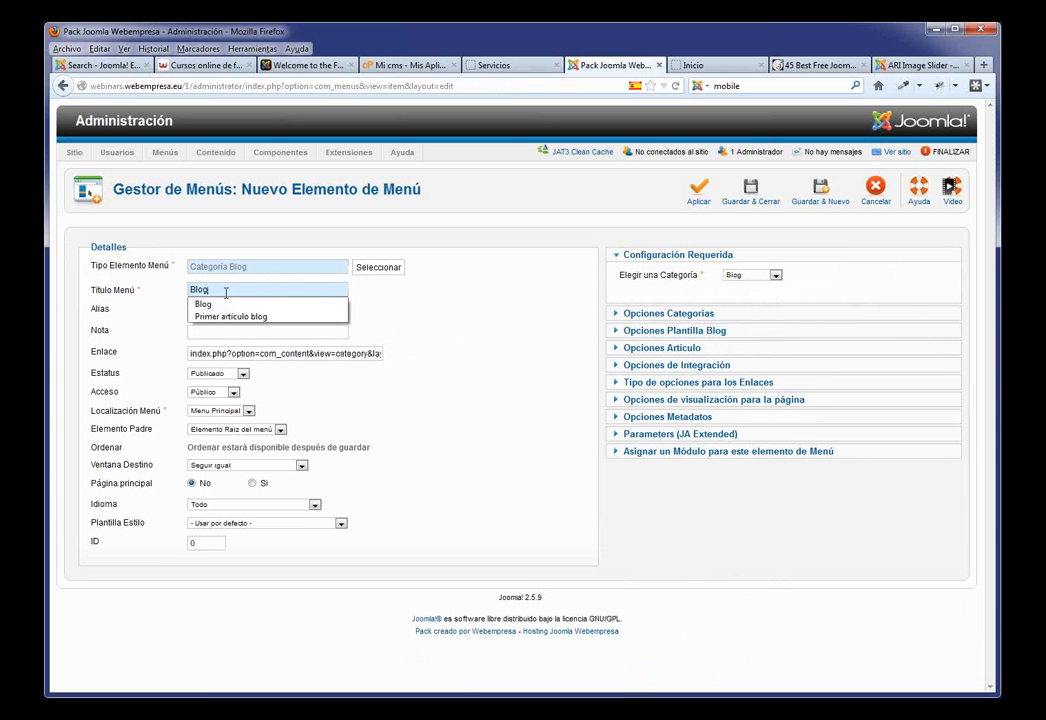
left_click(213, 305)
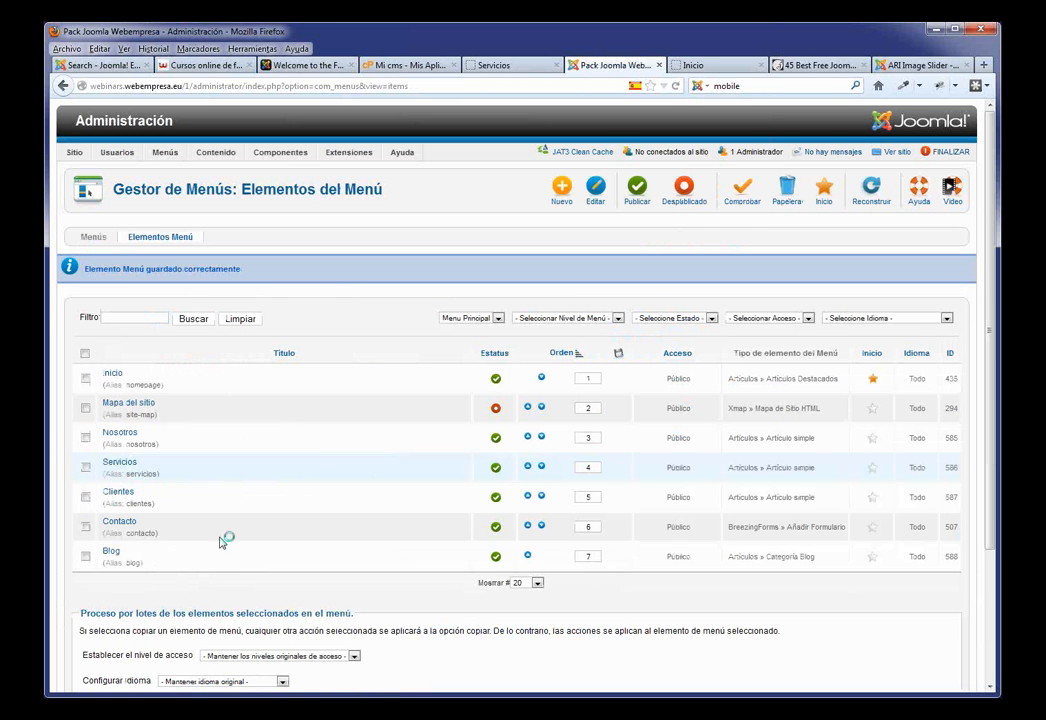
left_click(528, 556)
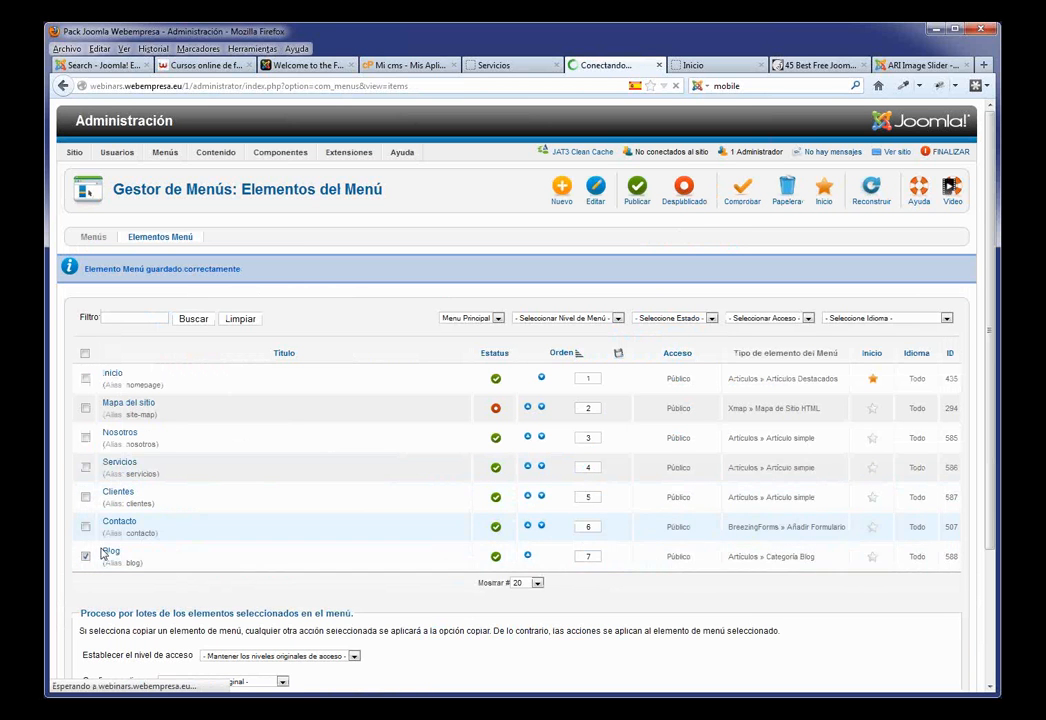
left_click(492, 68)
Step: Go from Inicio to the Blog page and review the Ejemplo 2 and Ejemplo 1 articles
left_click(230, 213)
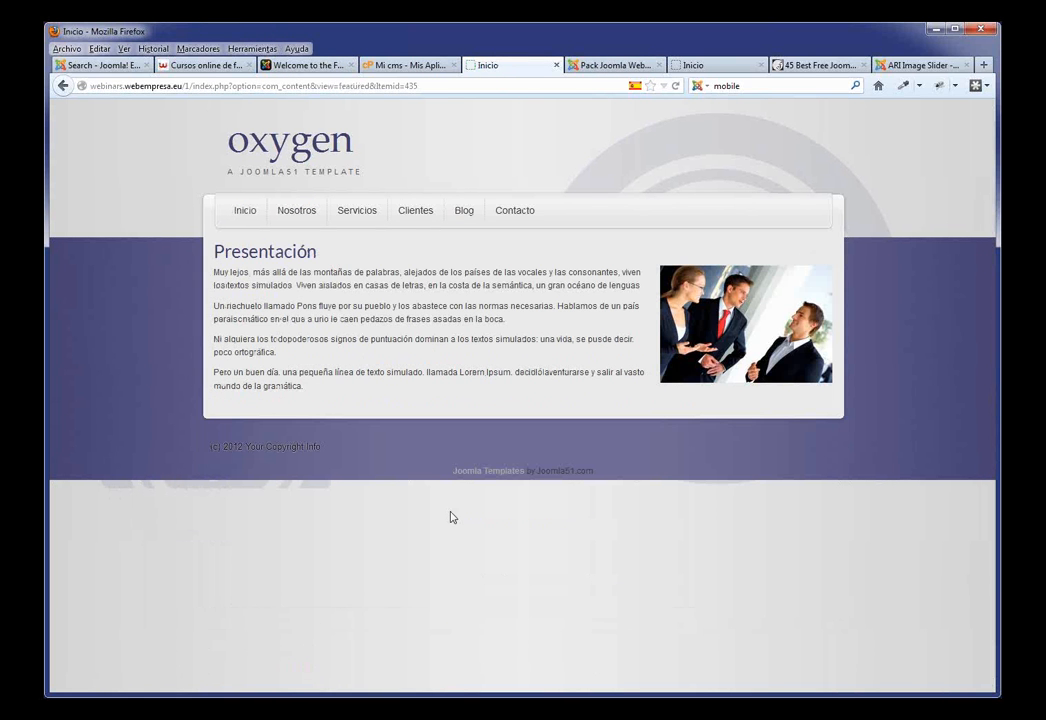
left_click(469, 214)
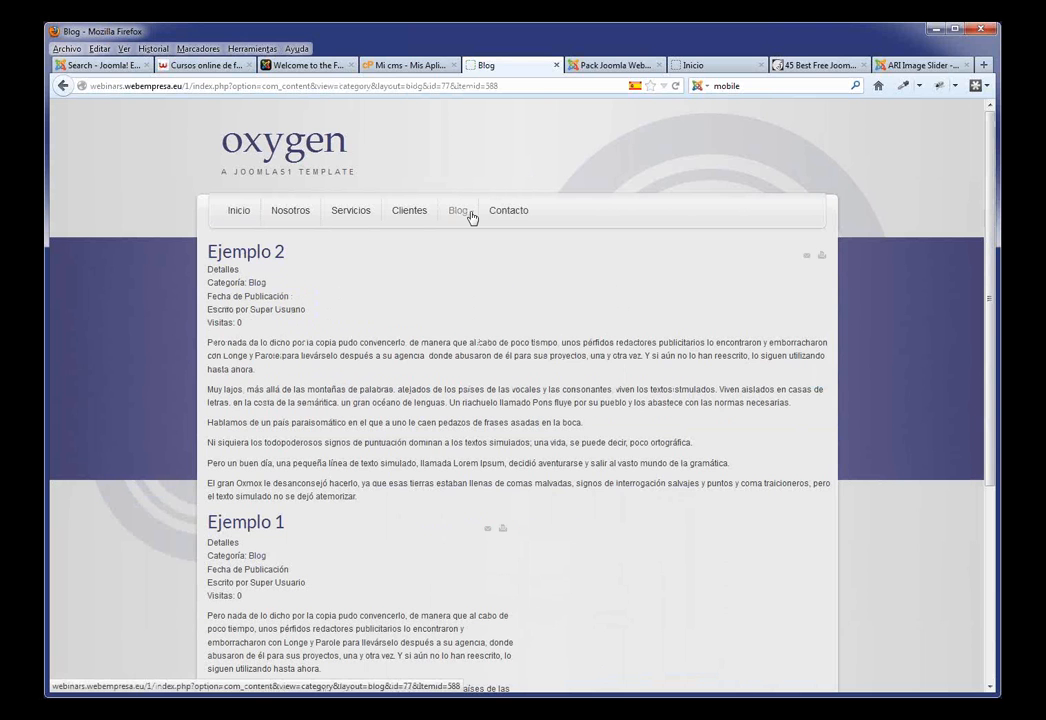
scroll(453, 264, "down", 3)
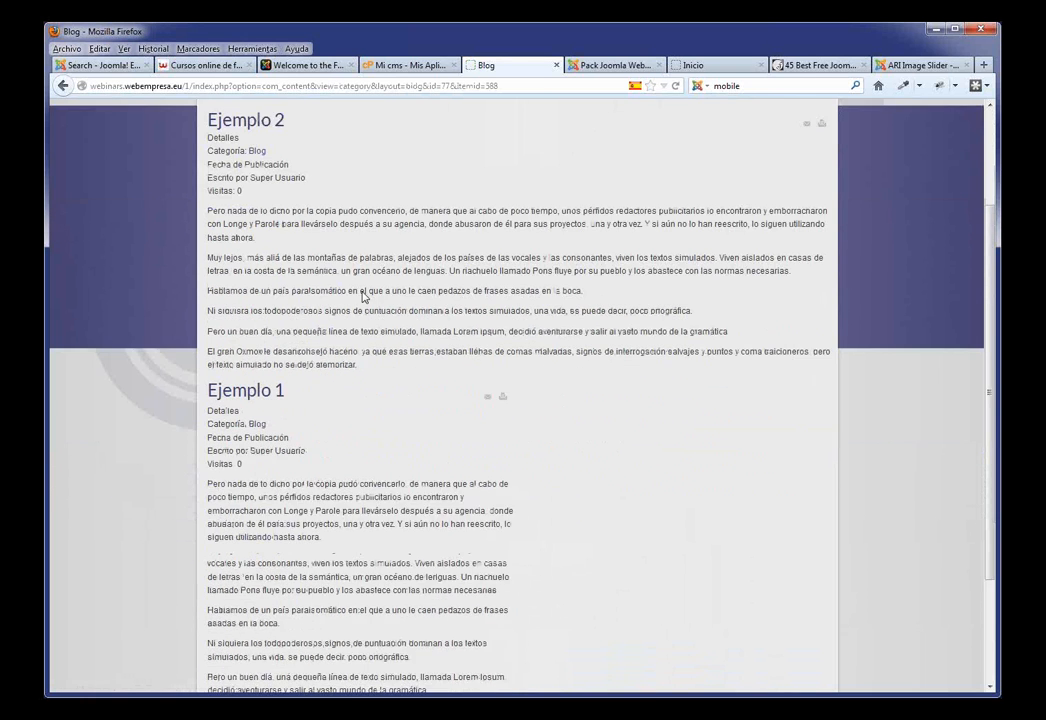
scroll(320, 206, "up", 2)
scroll(297, 253, "up", 1)
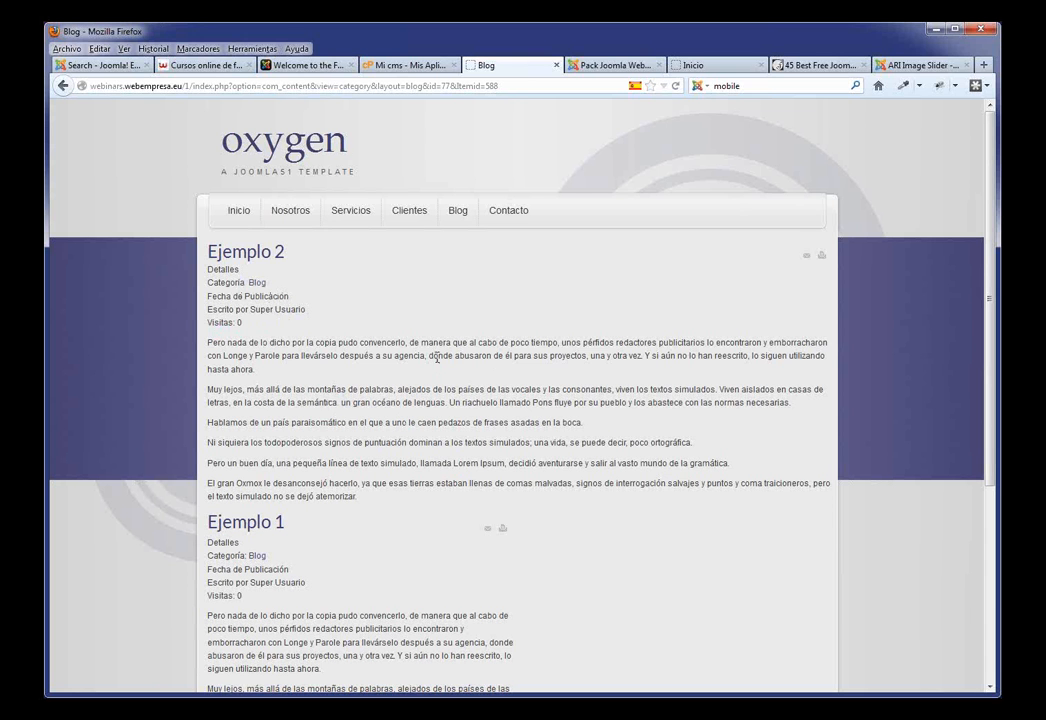
Step: Open the global Options of the Article Manager in the administration
left_click(617, 67)
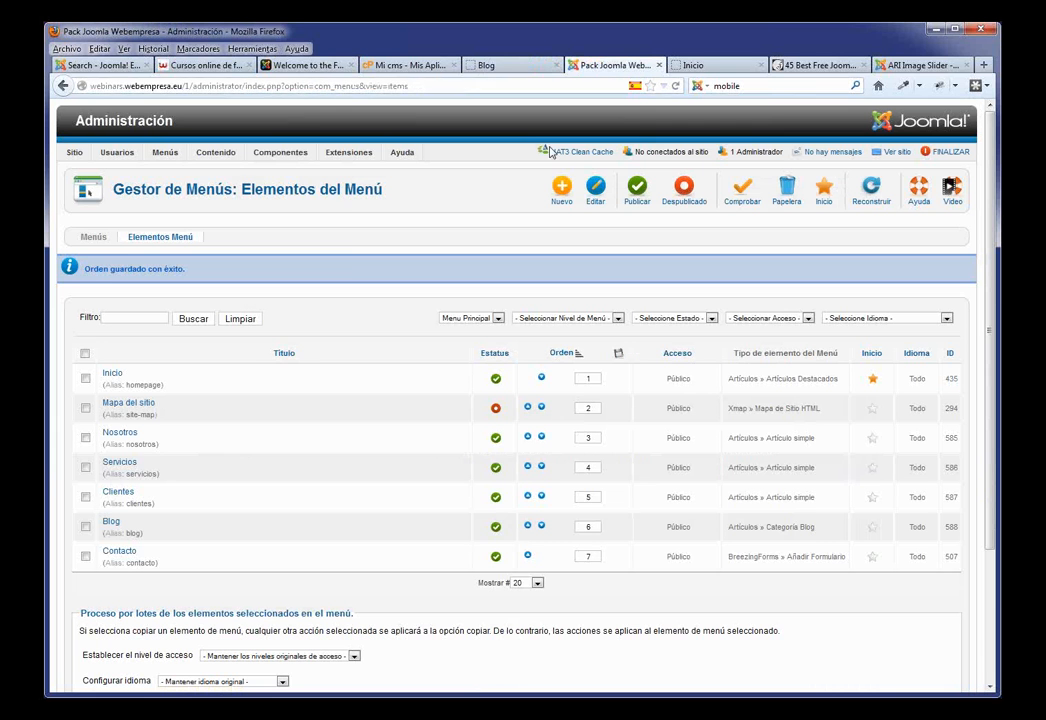
mouse_move(216, 152)
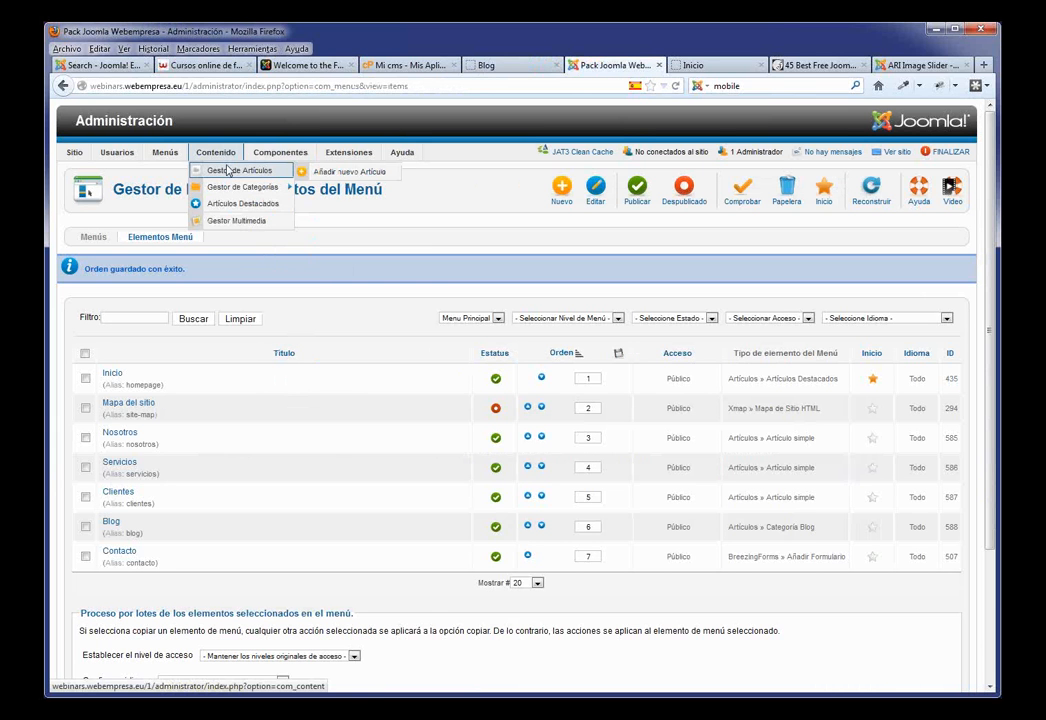
left_click(228, 171)
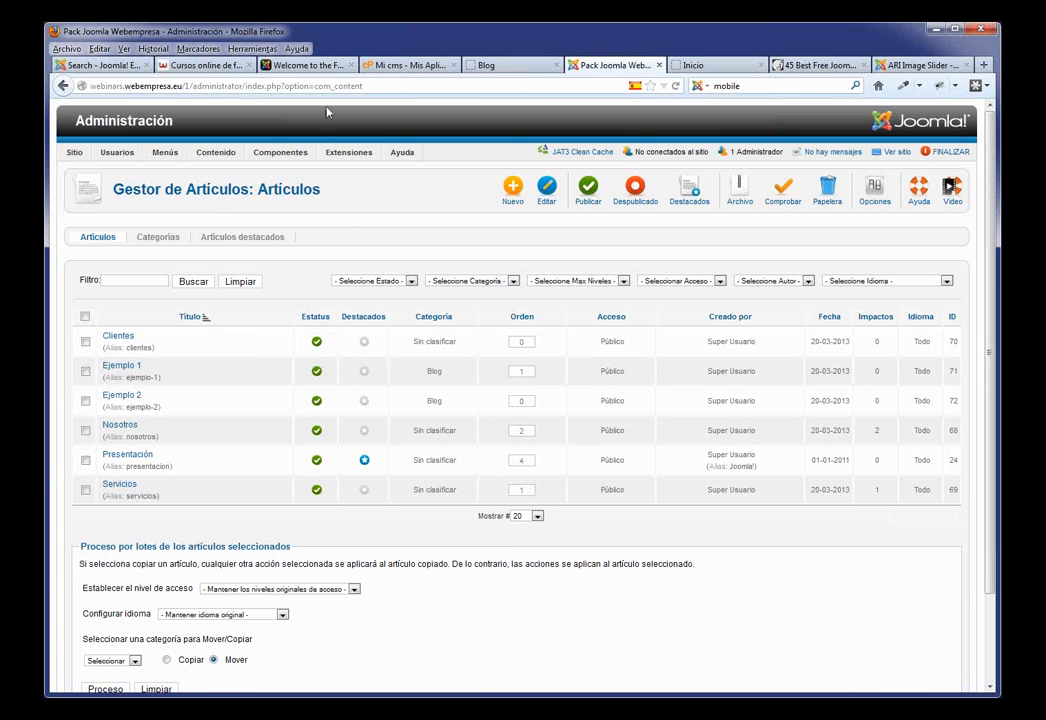
mouse_move(344, 156)
left_click(873, 192)
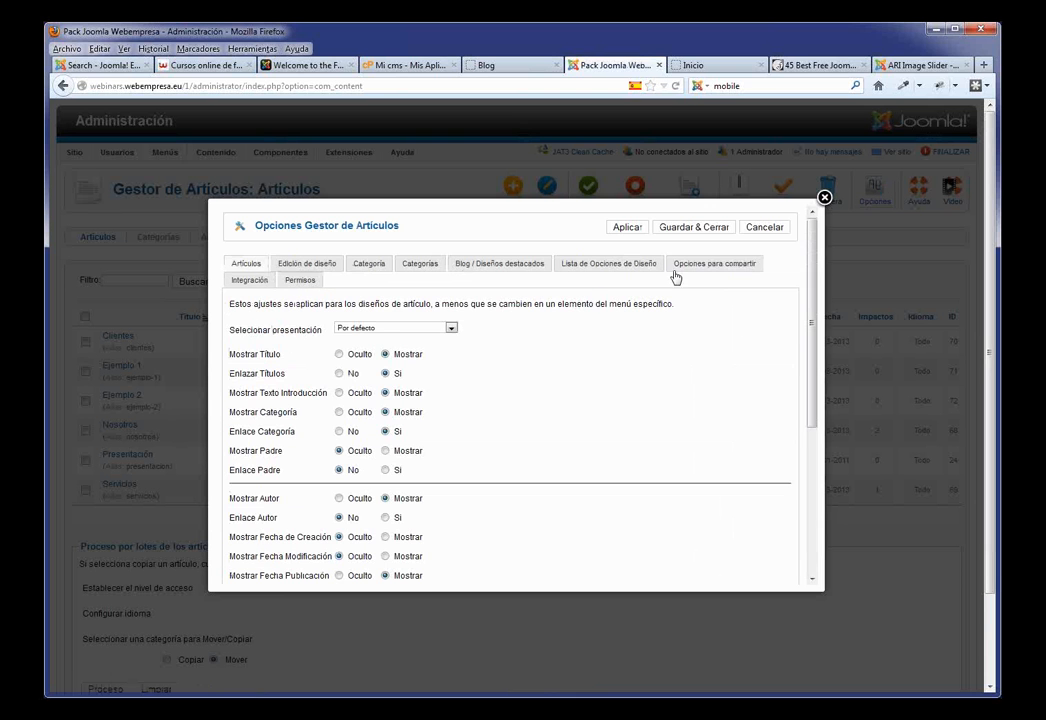
Step: Set category, author, publication date, icons, print, email and hits to Oculto, Enlace Categoría No, and save
left_click(339, 412)
left_click(339, 431)
scroll(475, 467, "down", 5)
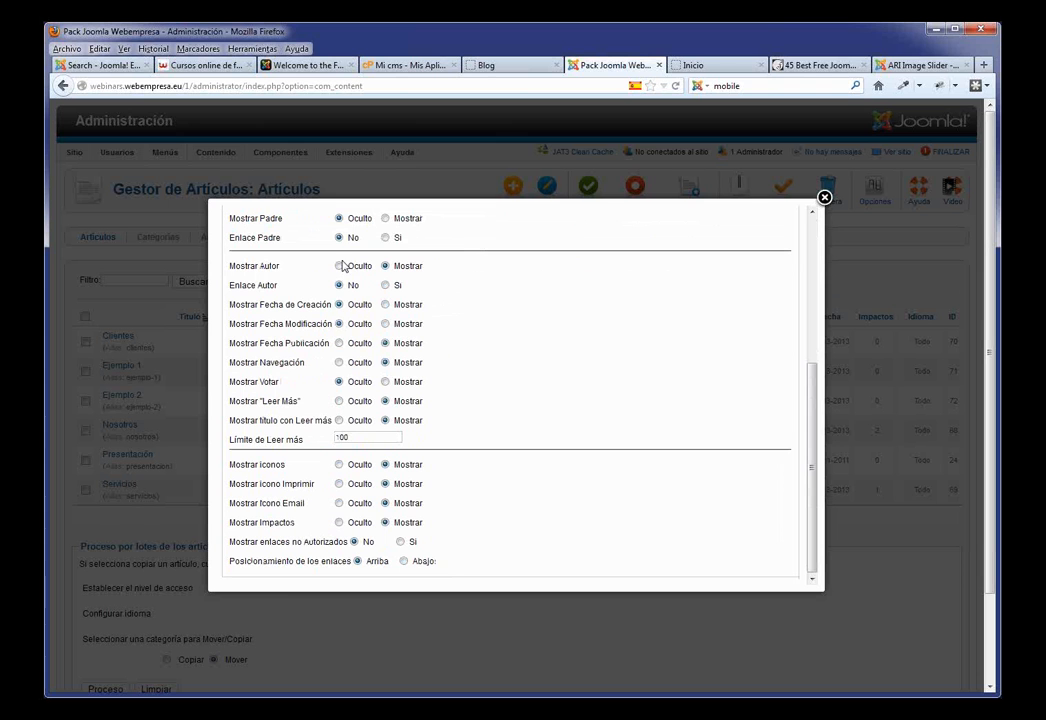
left_click(339, 266)
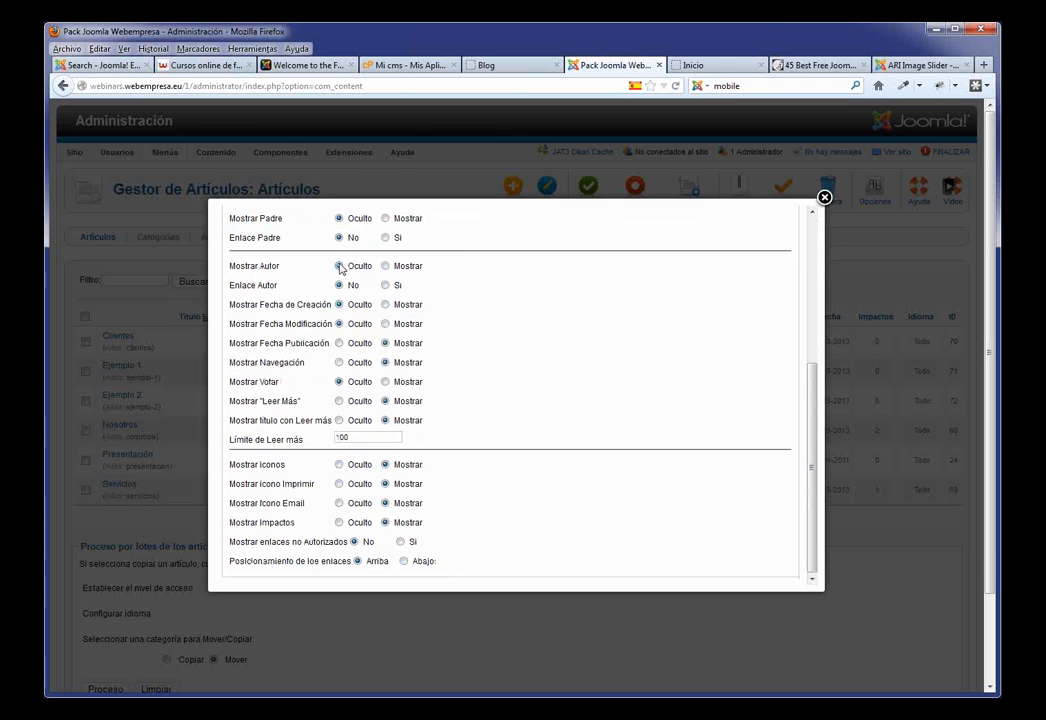
left_click(339, 343)
left_click(339, 465)
left_click(339, 484)
left_click(340, 503)
left_click(339, 522)
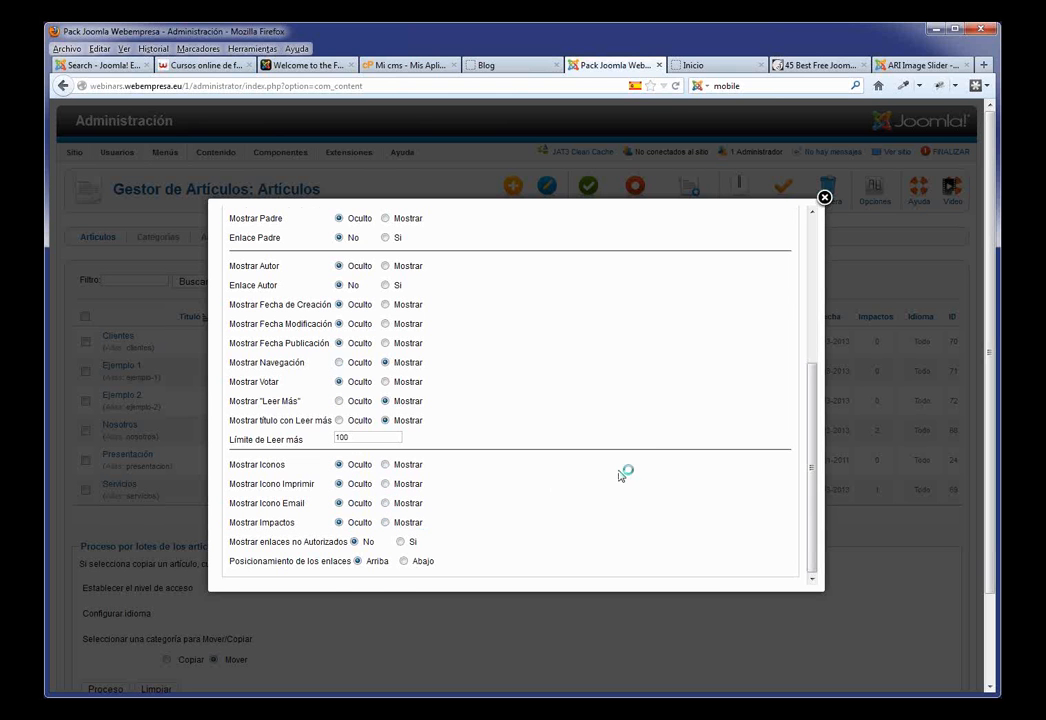
scroll(680, 305, "up", 5)
left_click(696, 229)
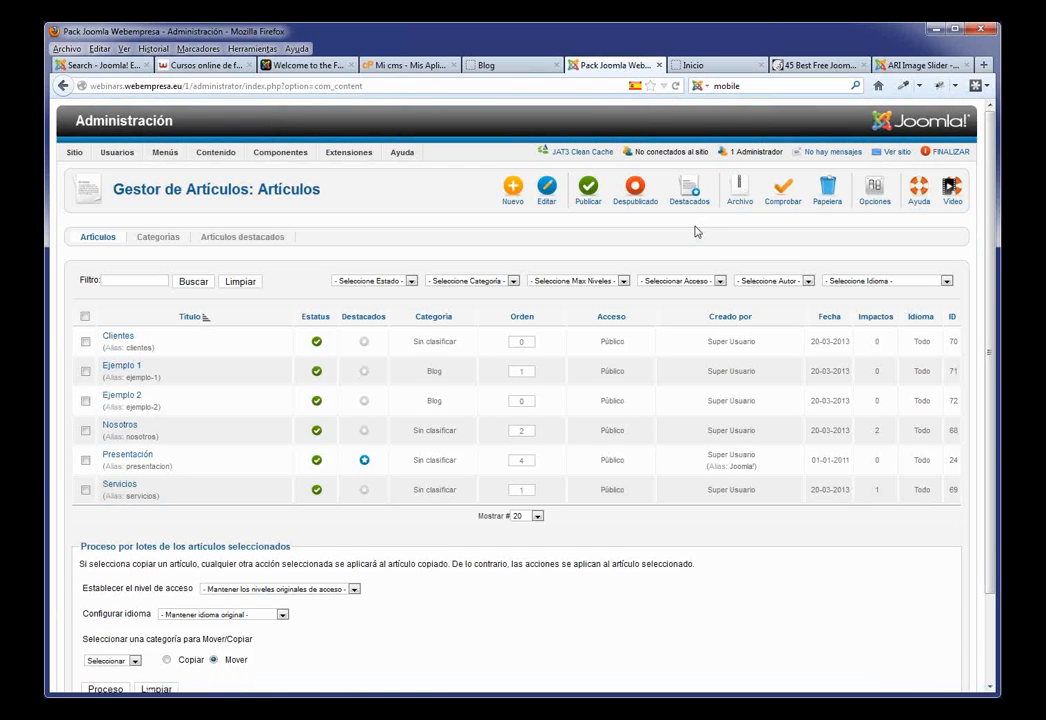
left_click(530, 68)
Step: Reload the Blog page and confirm the articles no longer show detail lines
key("F5")
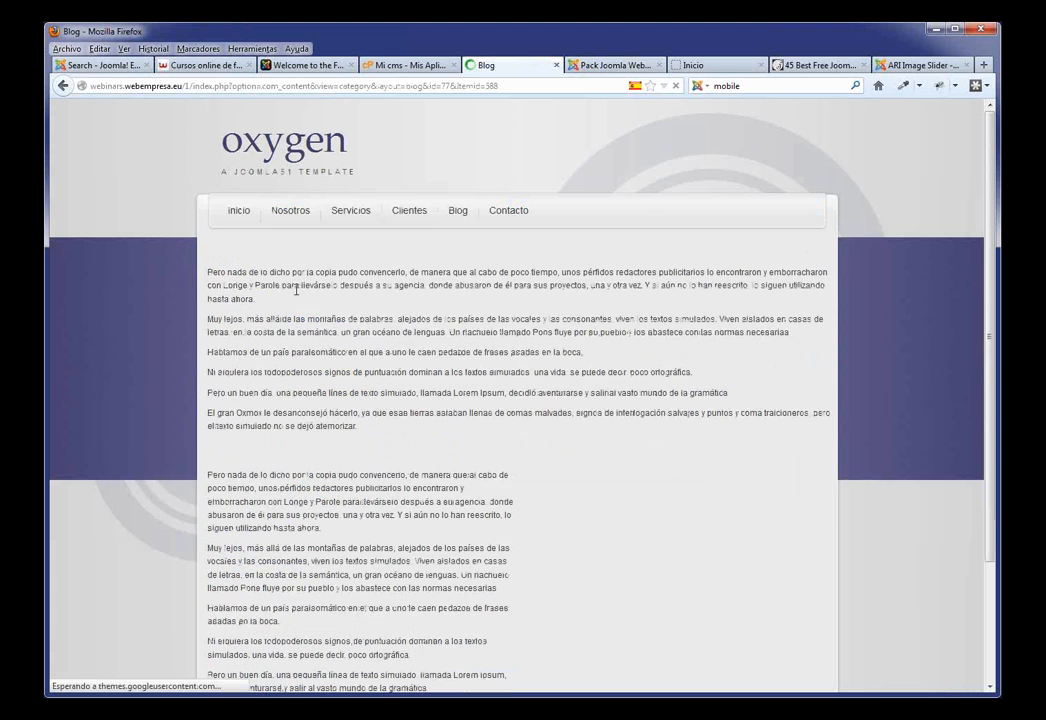
scroll(415, 367, "down", 3)
scroll(413, 357, "up", 2)
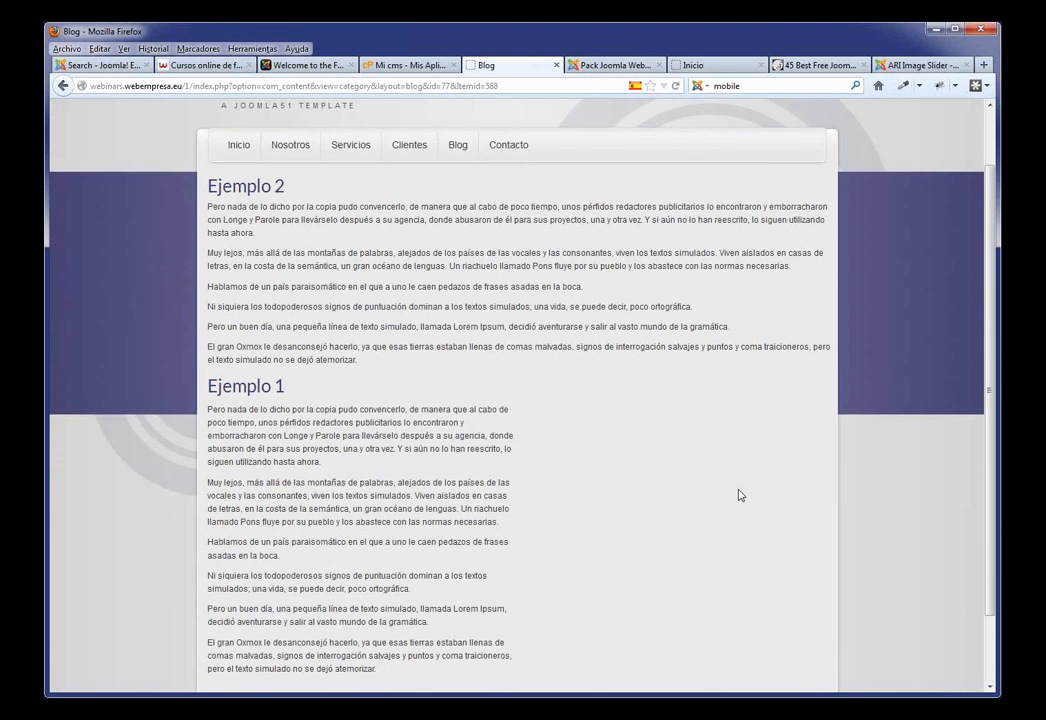
left_click(620, 65)
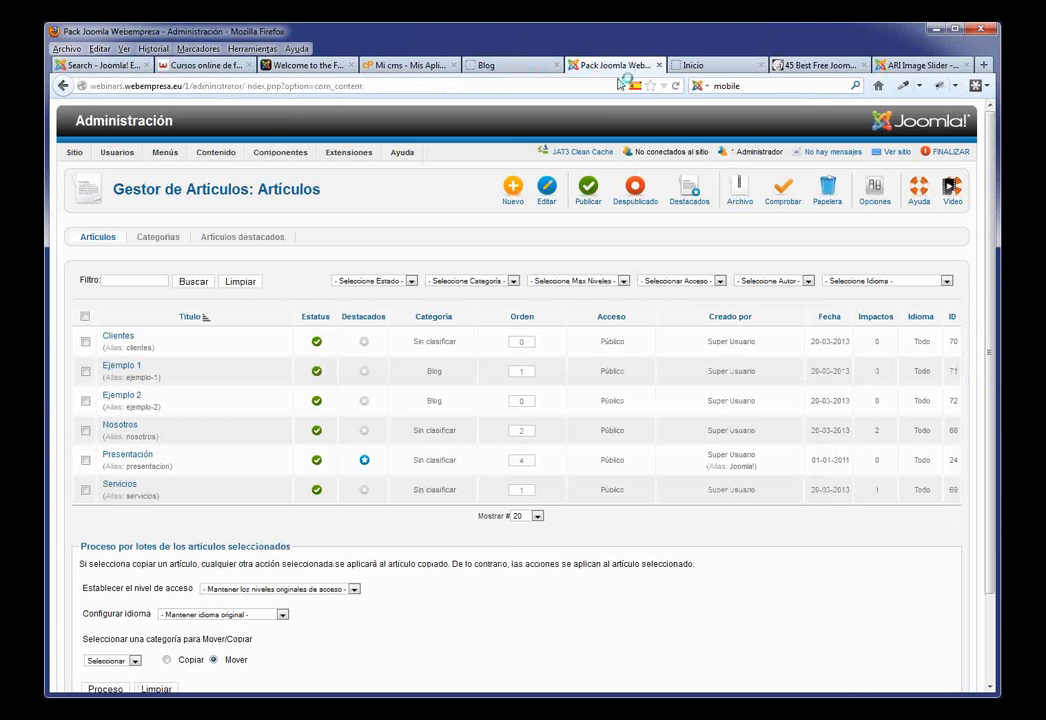
Step: Set the Menu Principal Blog item to 4 intro articles in 1 column and save it
mouse_move(168, 155)
left_click(200, 189)
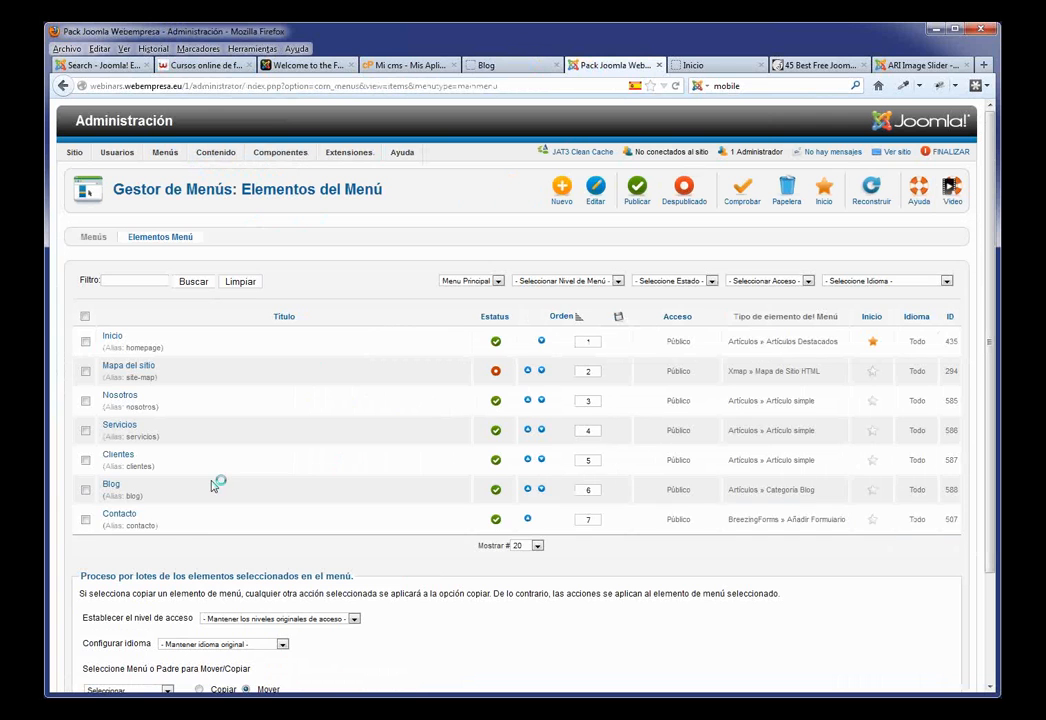
left_click(111, 485)
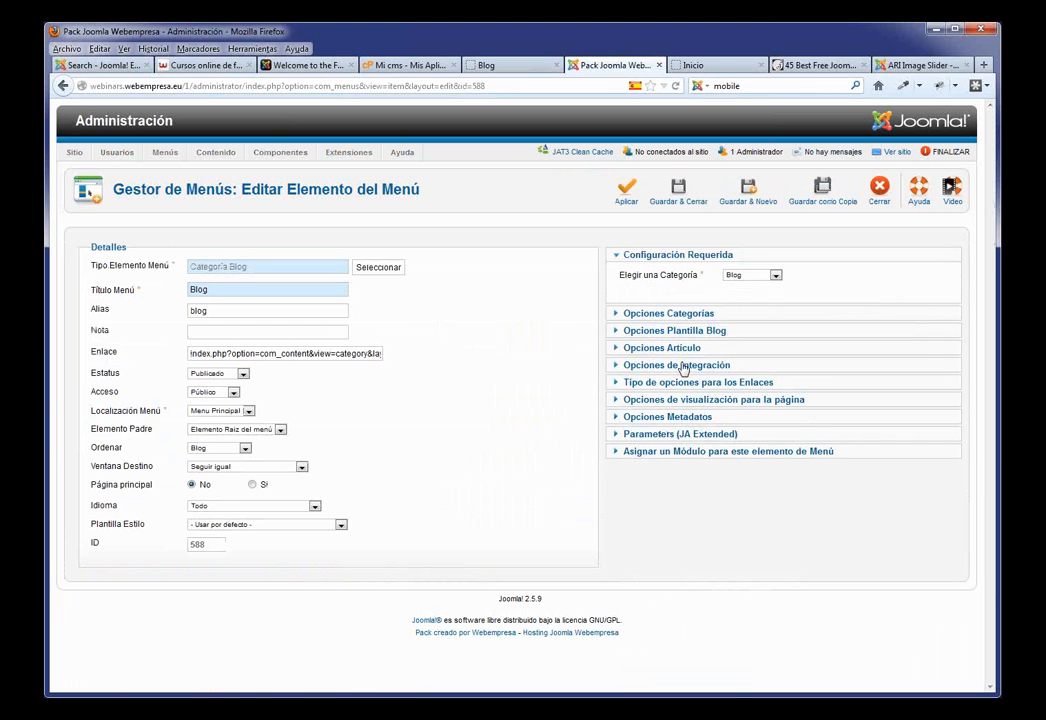
left_click(688, 331)
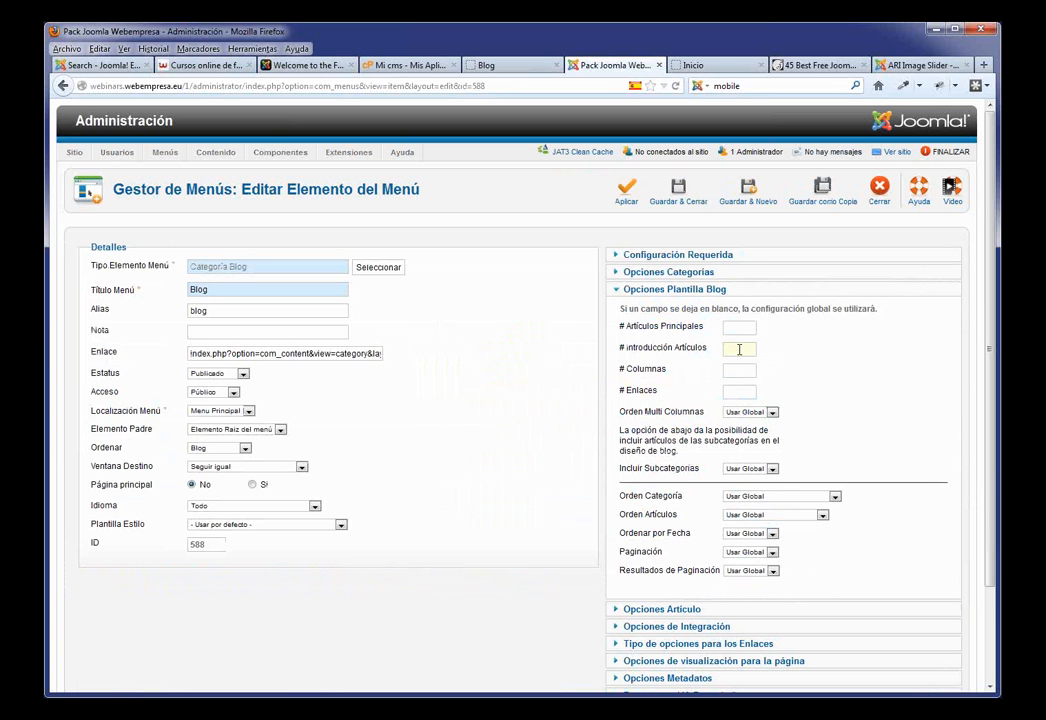
type("2")
key("Tab")
type("1")
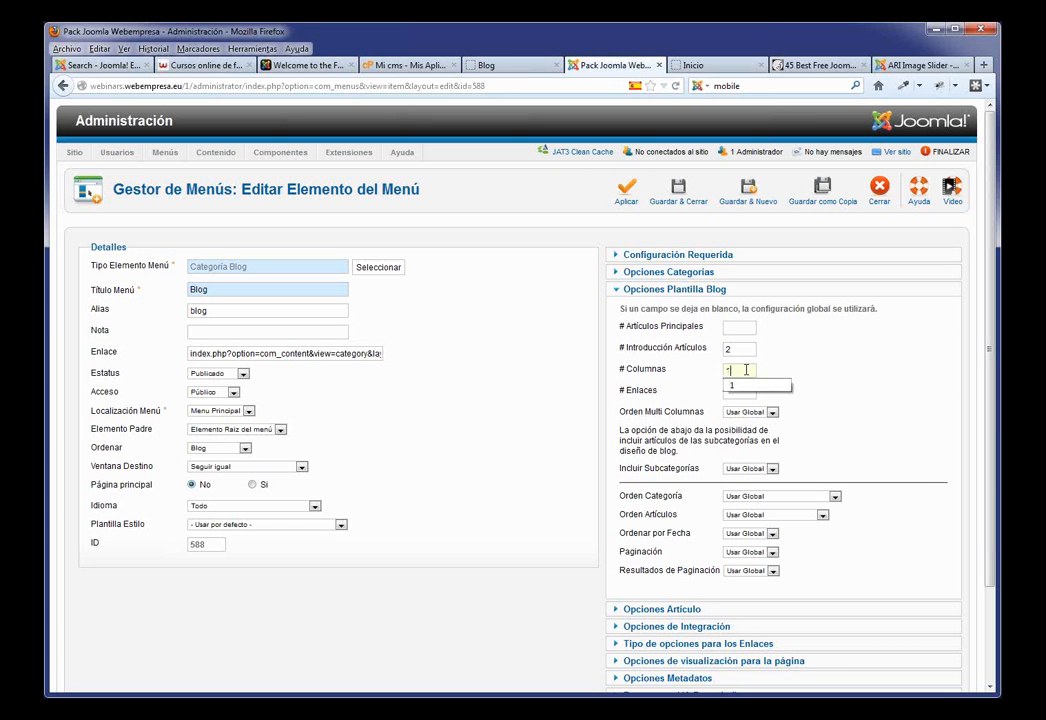
double_click(750, 349)
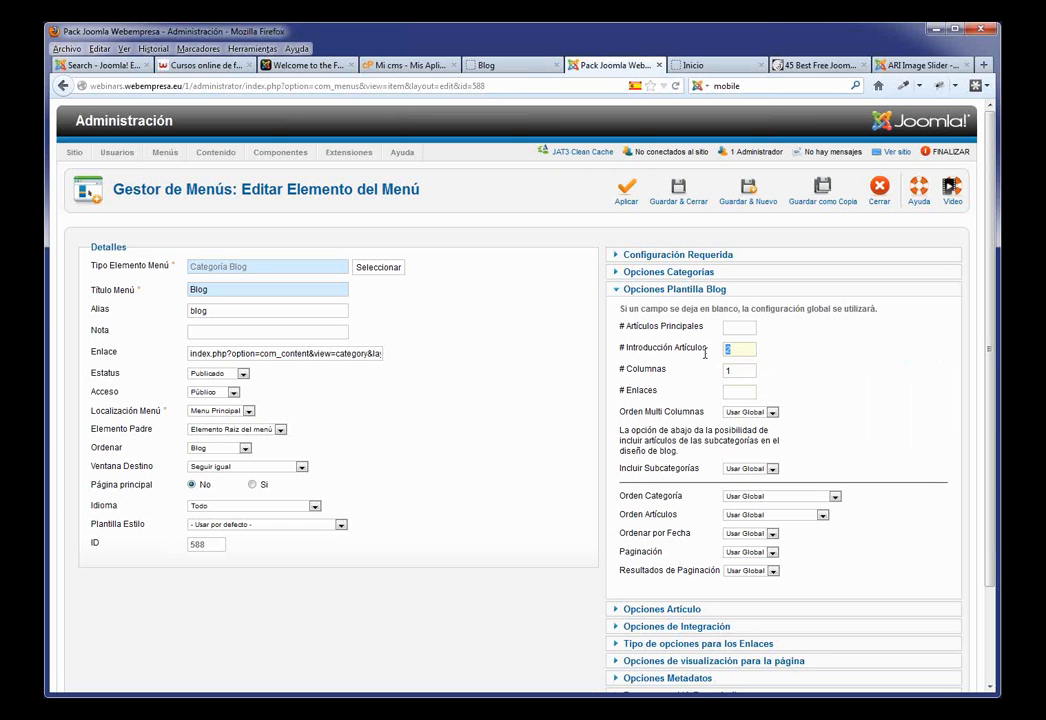
type("4")
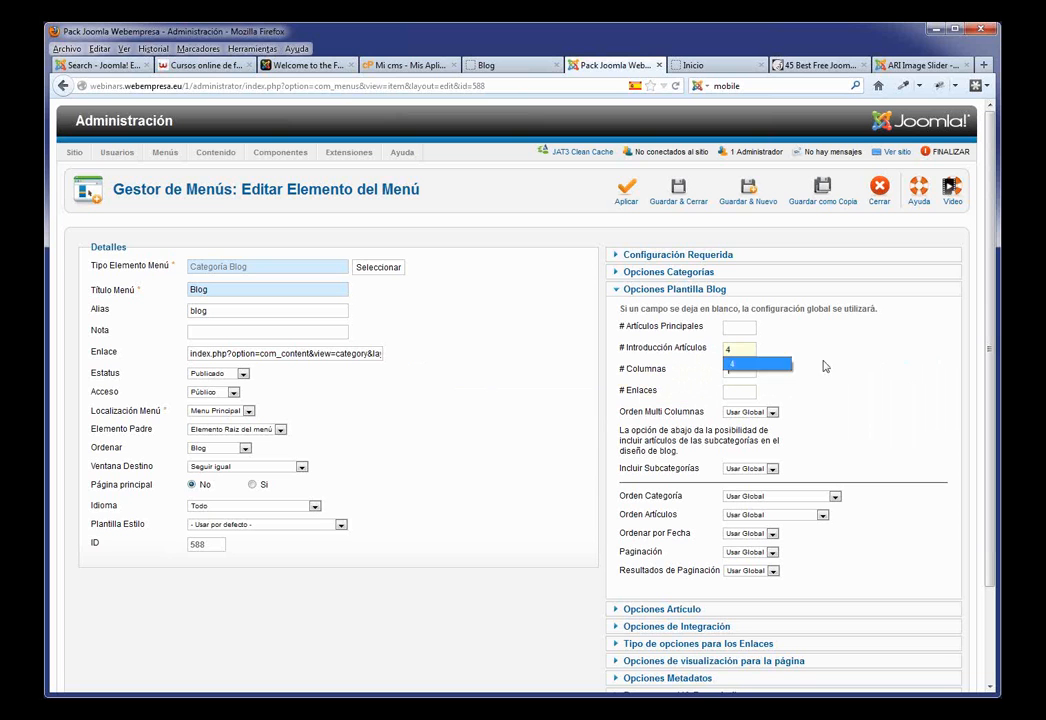
left_click(799, 366)
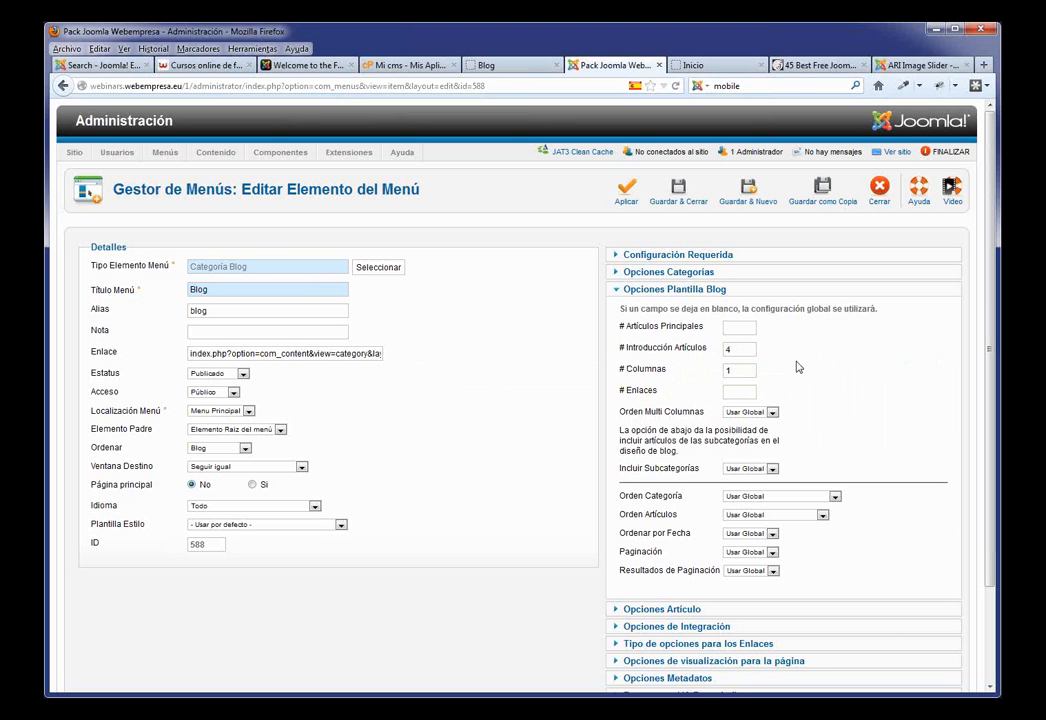
left_click(682, 195)
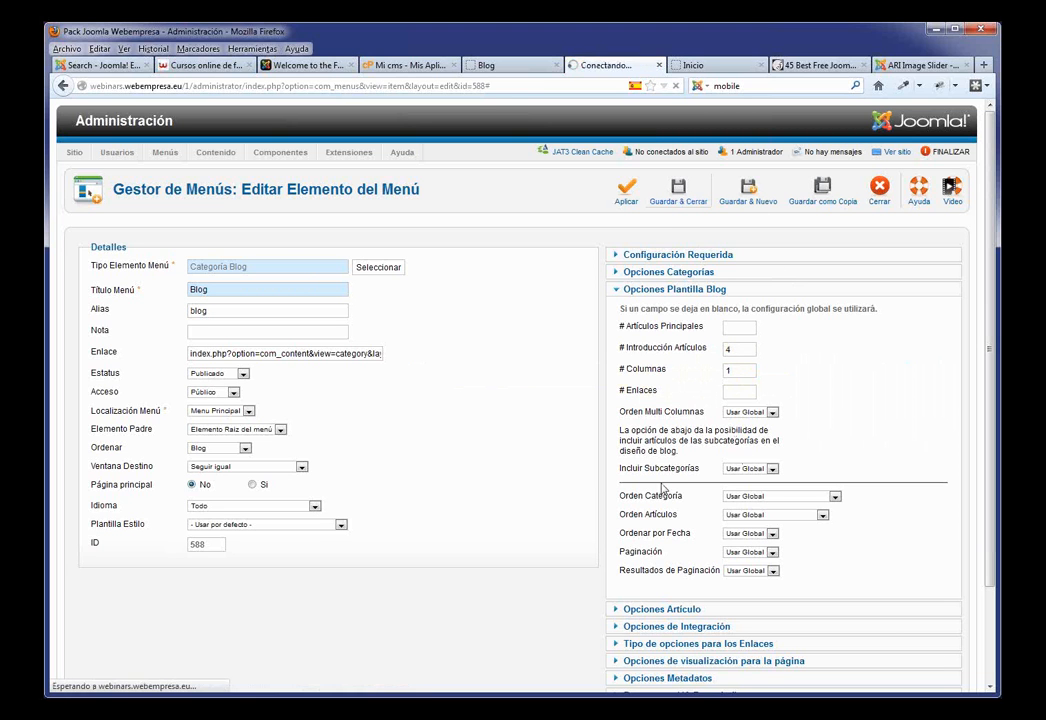
Step: Reload the Blog page to see Ejemplo 2 and Ejemplo 1 stacked full-width
left_click(497, 66)
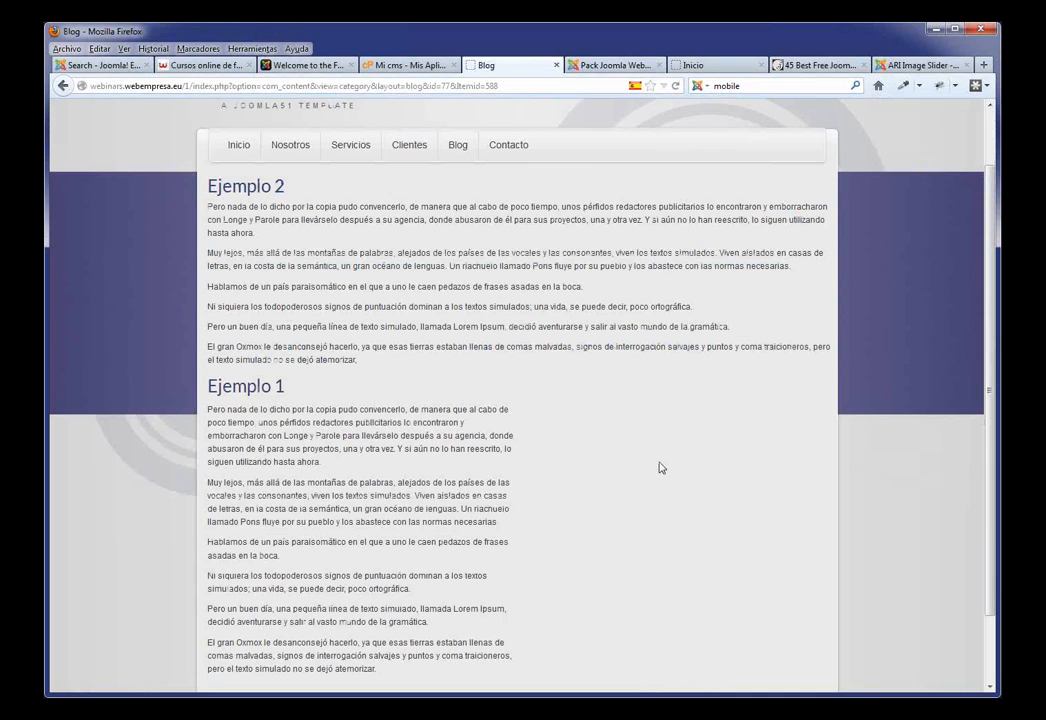
key("F5")
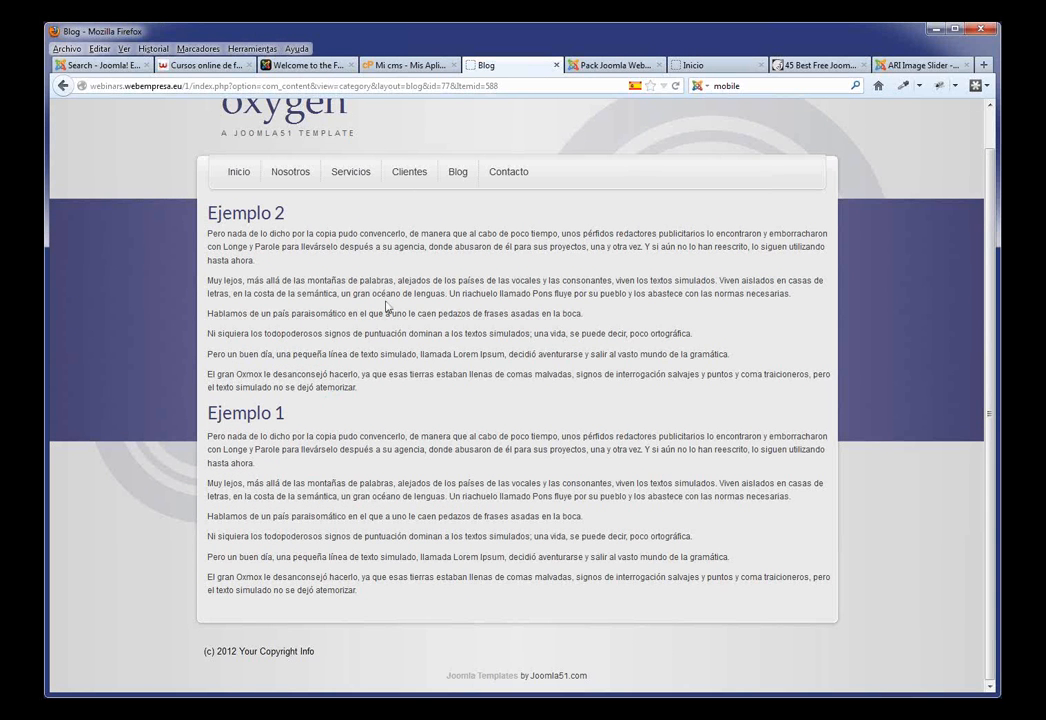
Step: Open Ejemplo 1 from the Article Manager and add a blank line after 'necesarias.'
left_click(598, 66)
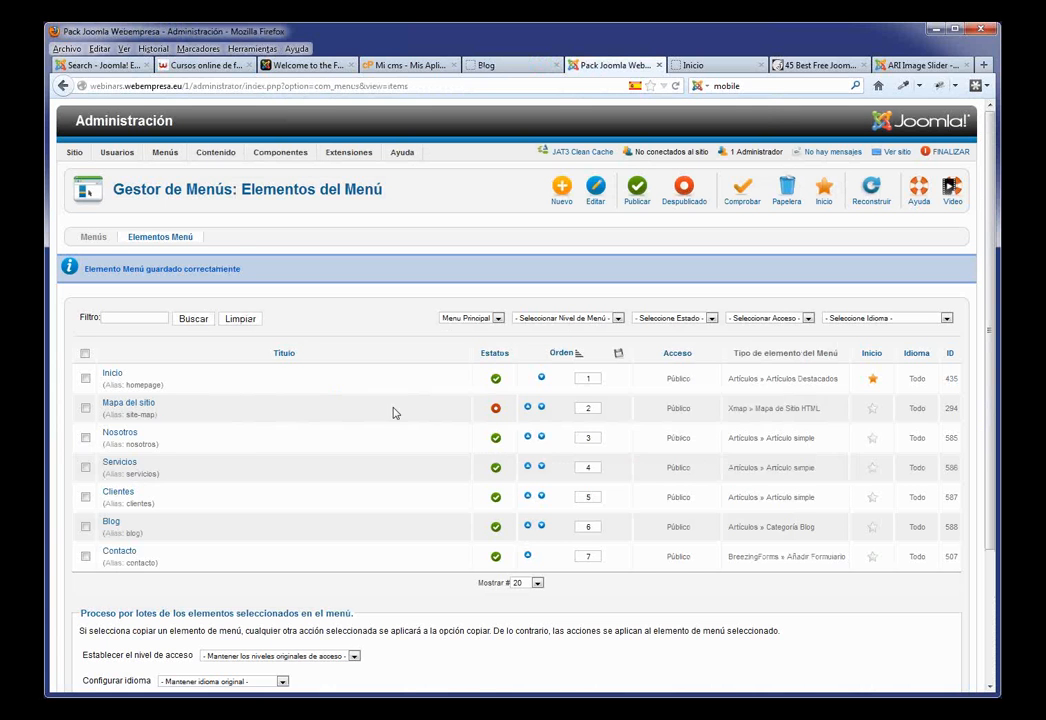
mouse_move(215, 152)
left_click(232, 172)
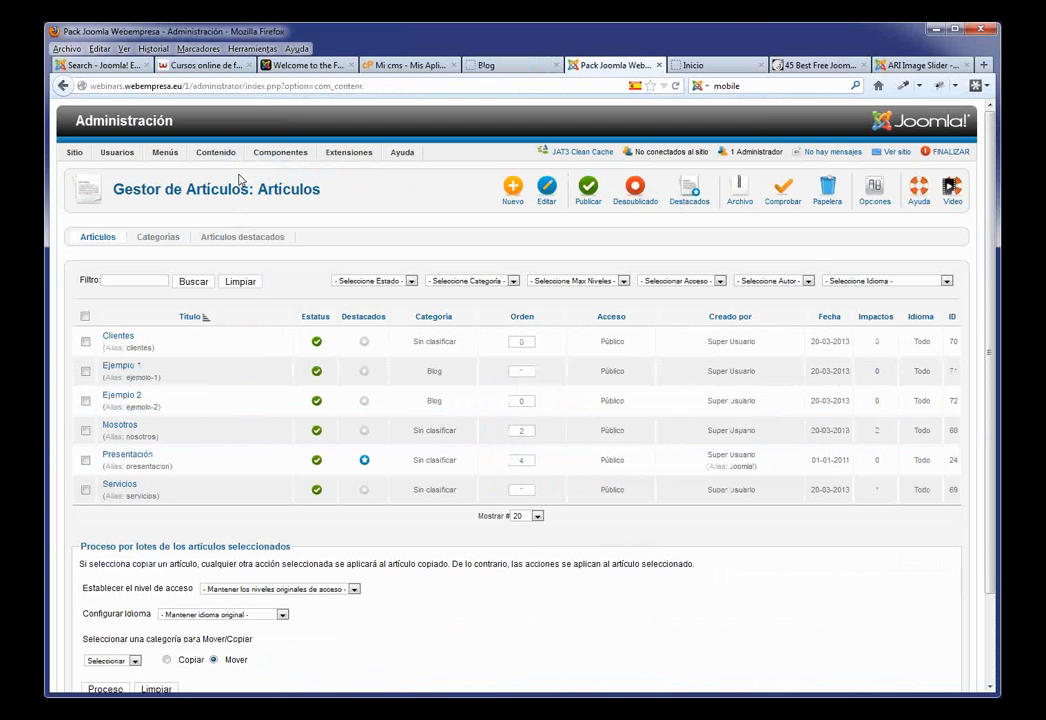
left_click(136, 368)
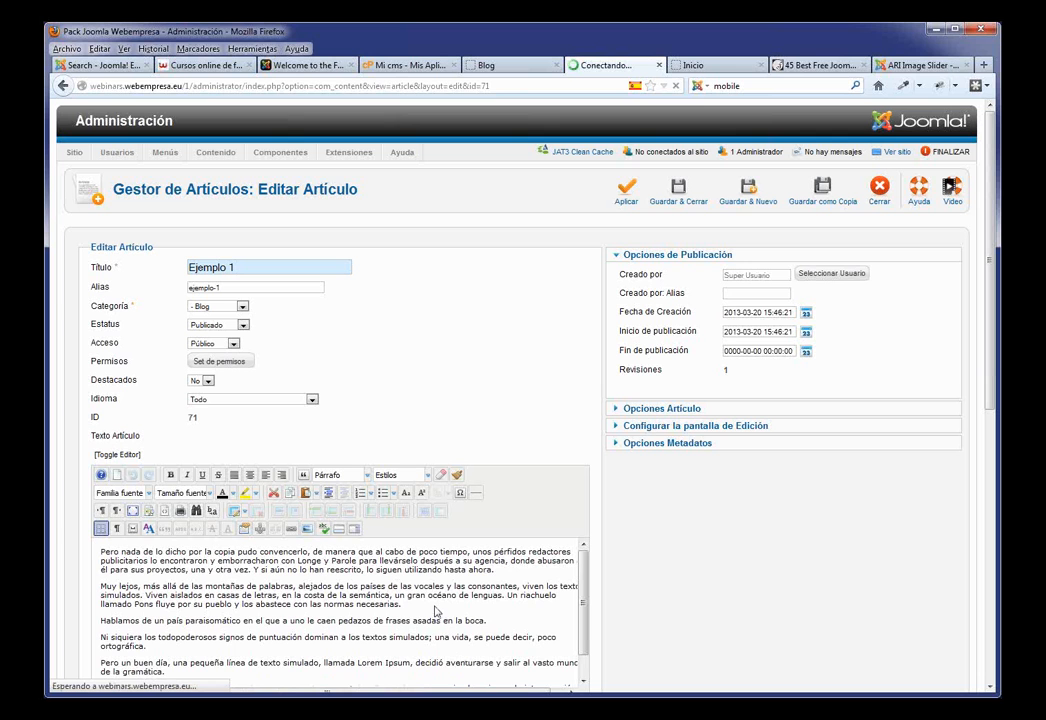
key("Return")
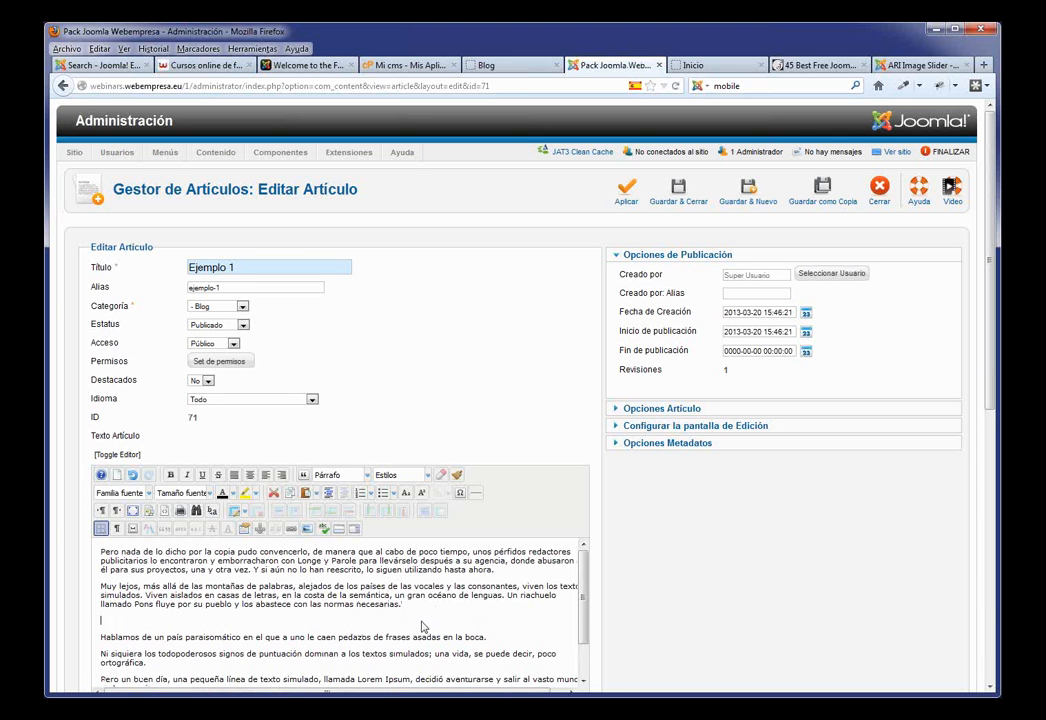
Step: Insert a Leer Más break at the blank line, then bring up the image manager
left_click(338, 530)
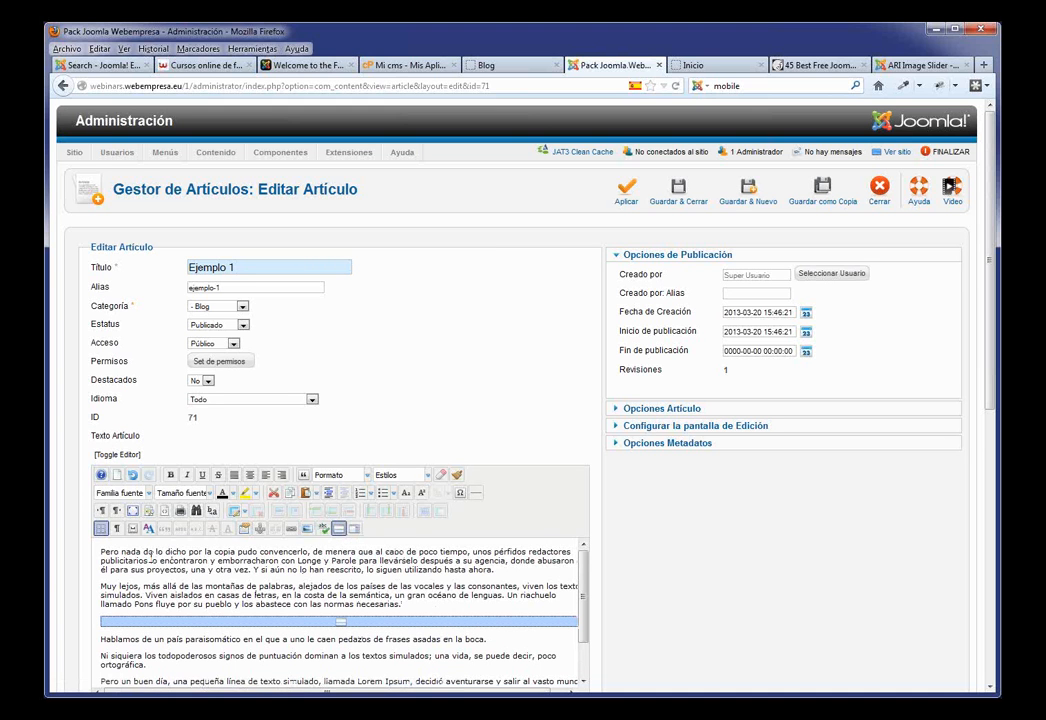
left_click(103, 549)
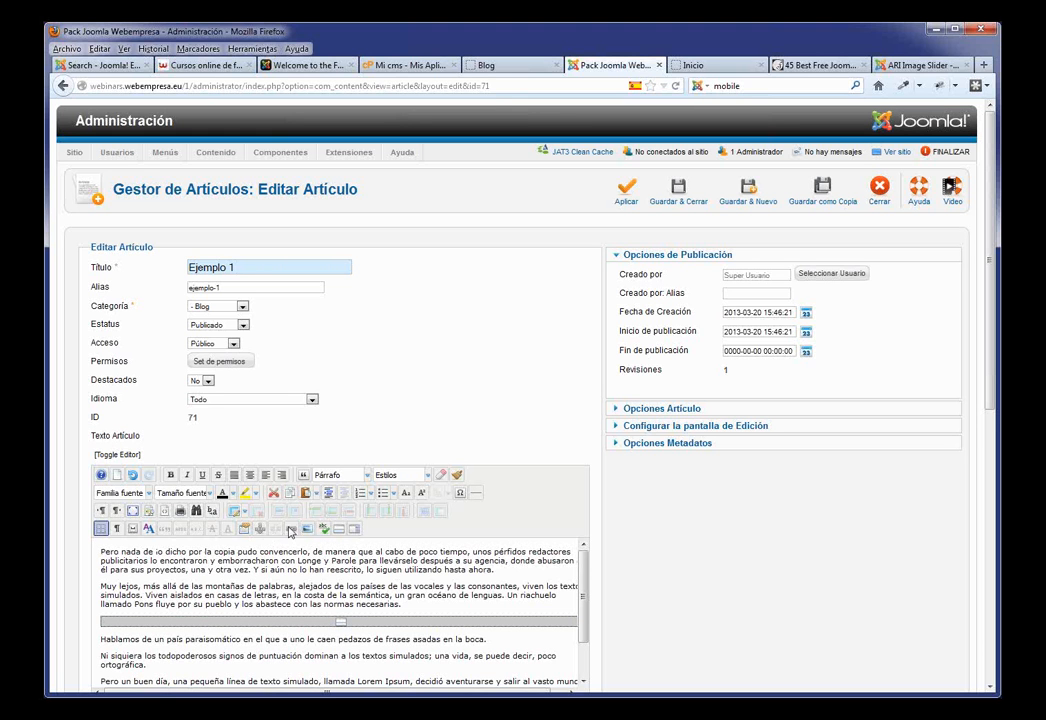
left_click(307, 530)
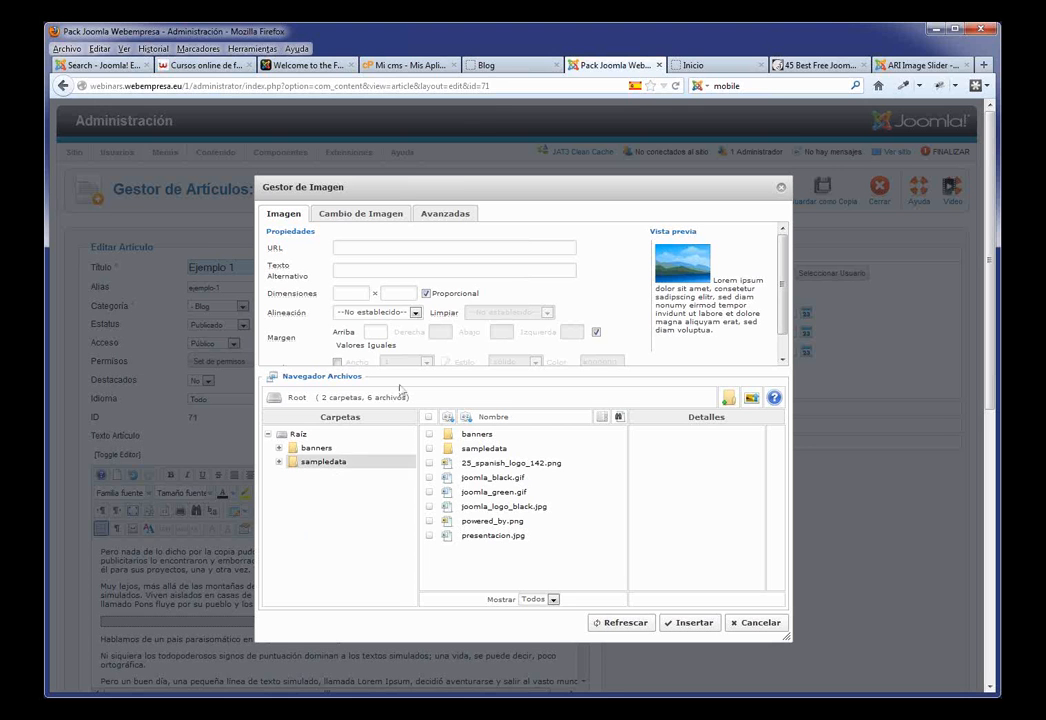
Step: Upload ejemplo_1.jpg and ejemplo_2.jpg to the image manager's root folder
left_click(490, 65)
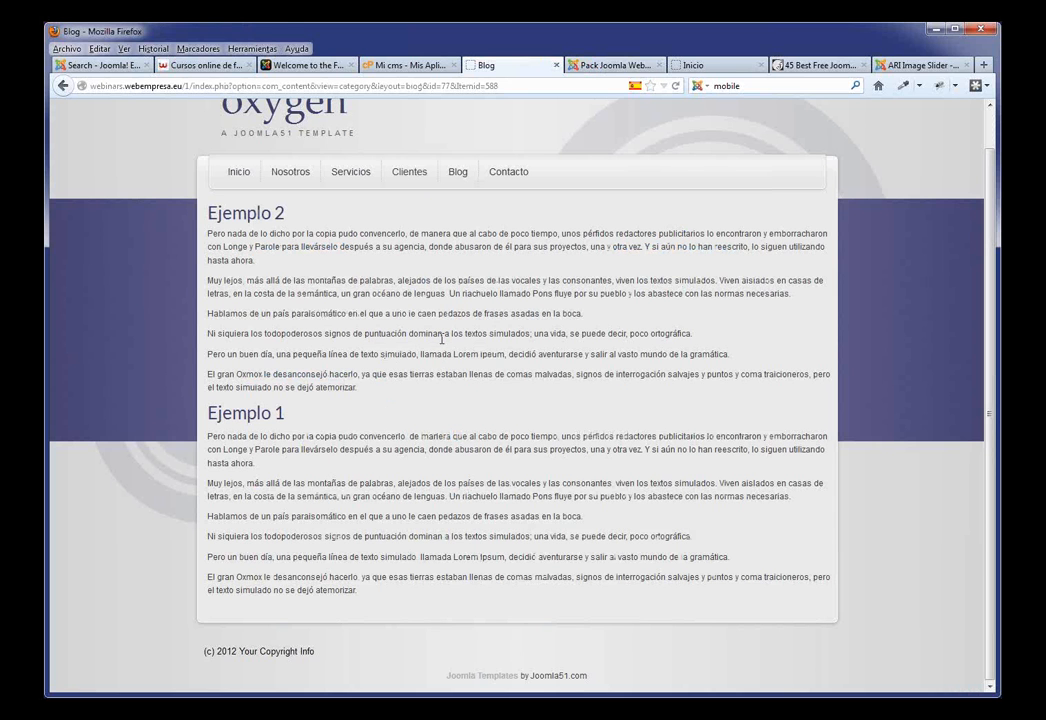
left_click(597, 66)
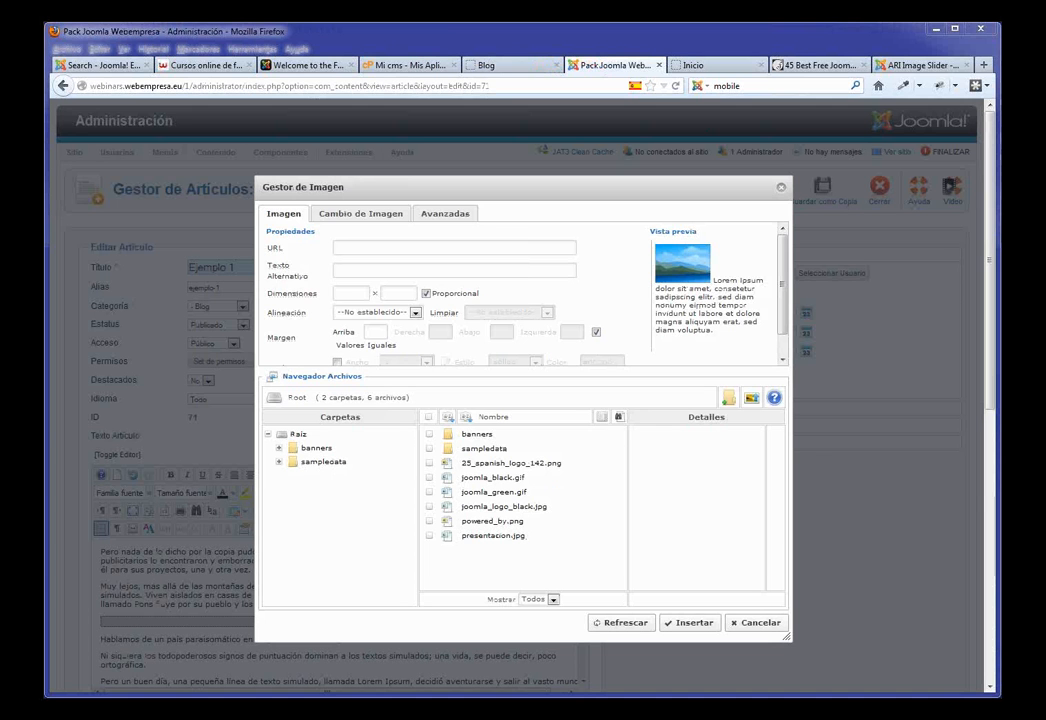
left_click(752, 401)
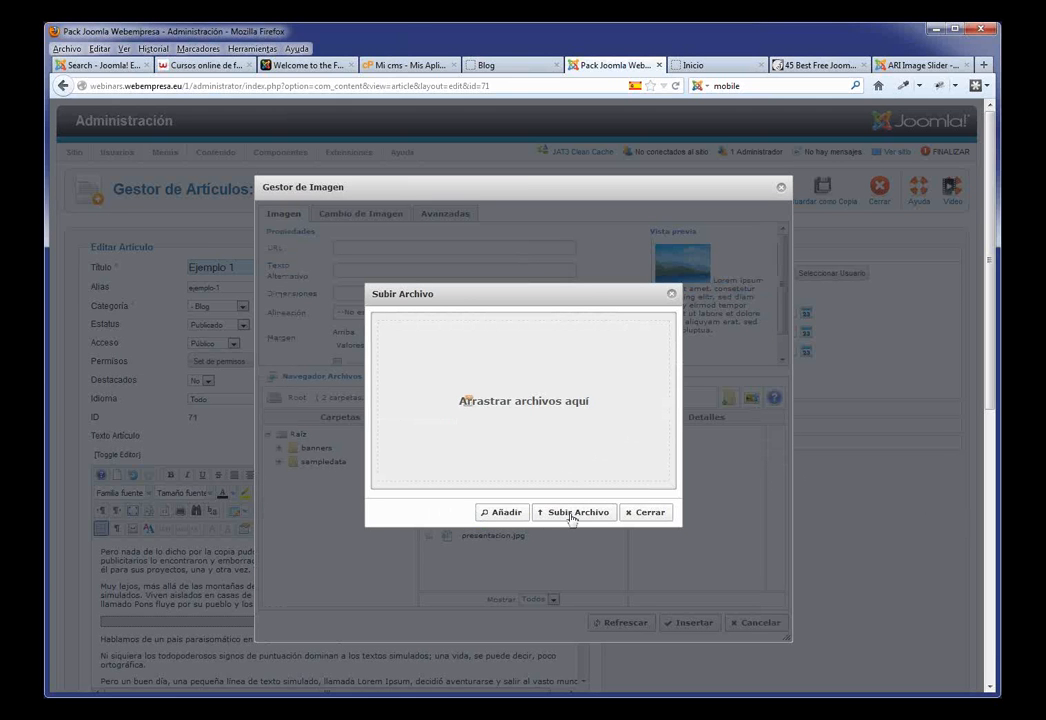
left_click(508, 517)
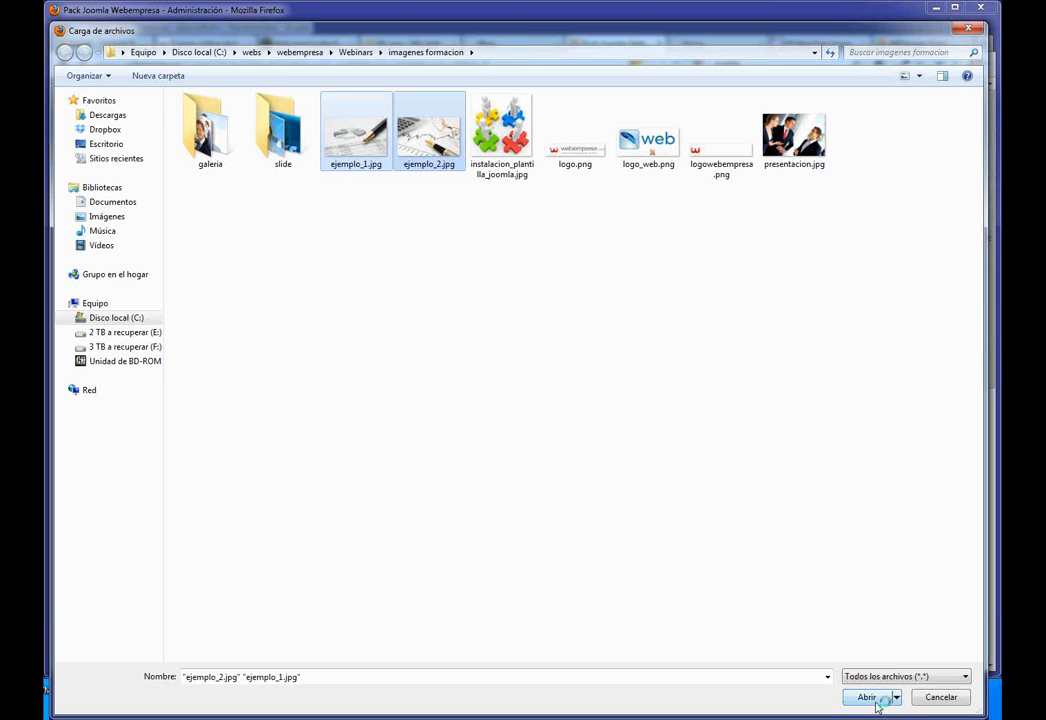
left_click(877, 707)
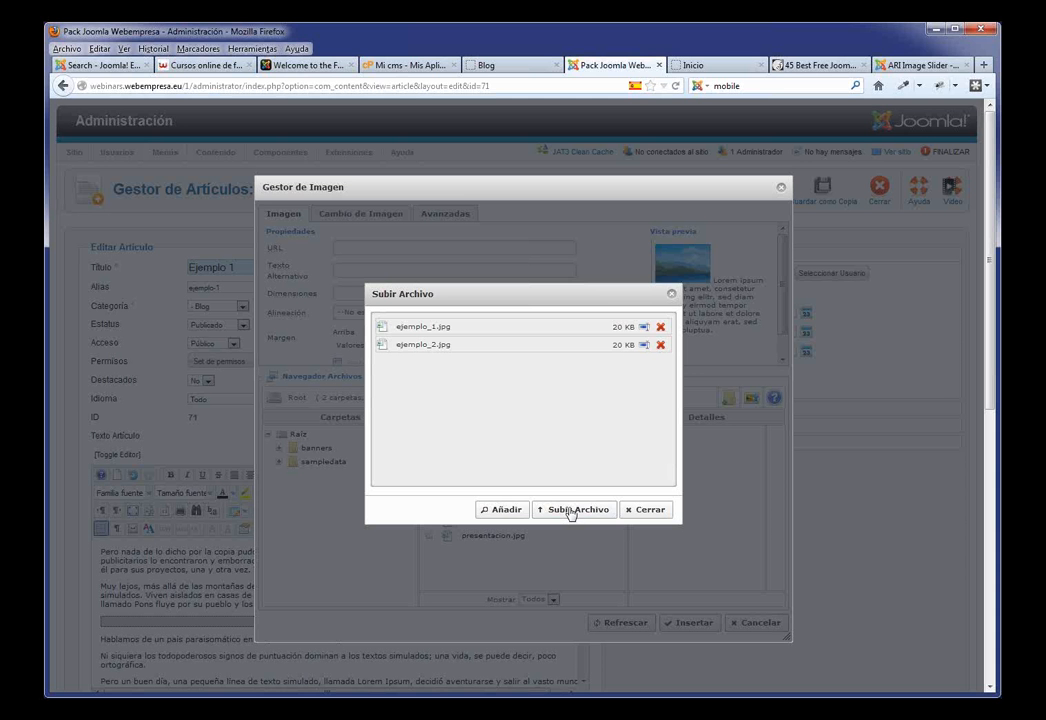
left_click(570, 509)
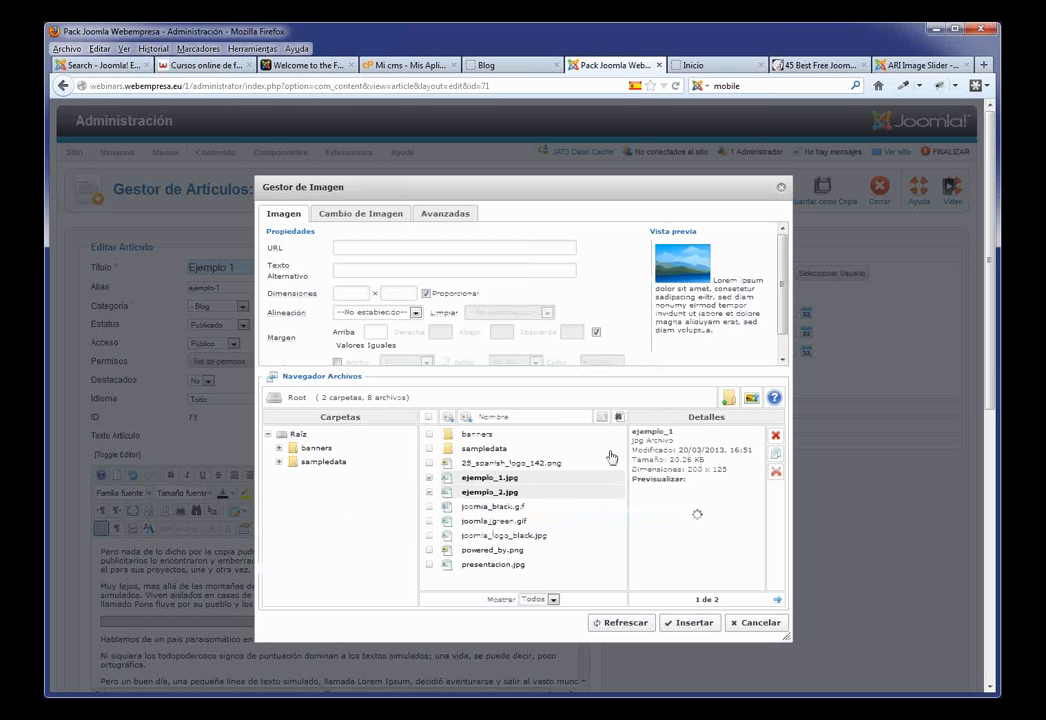
Step: Insert ejemplo_1.jpg into Ejemplo 1, aligned Izquierdo with a right margin of 10
left_click(482, 477)
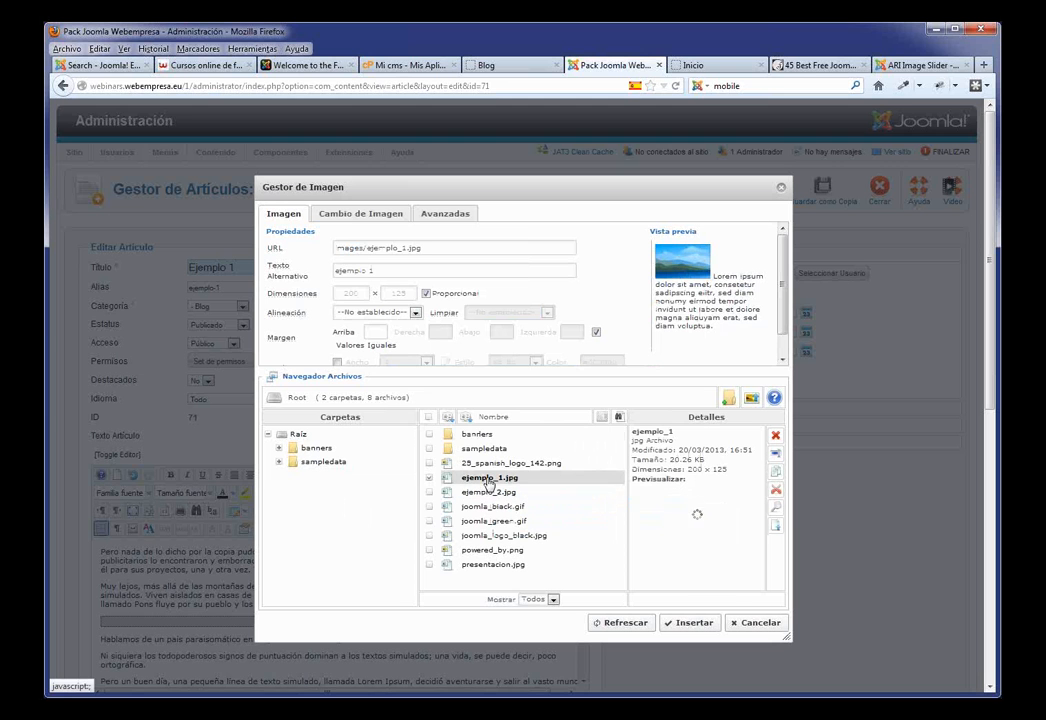
left_click(416, 315)
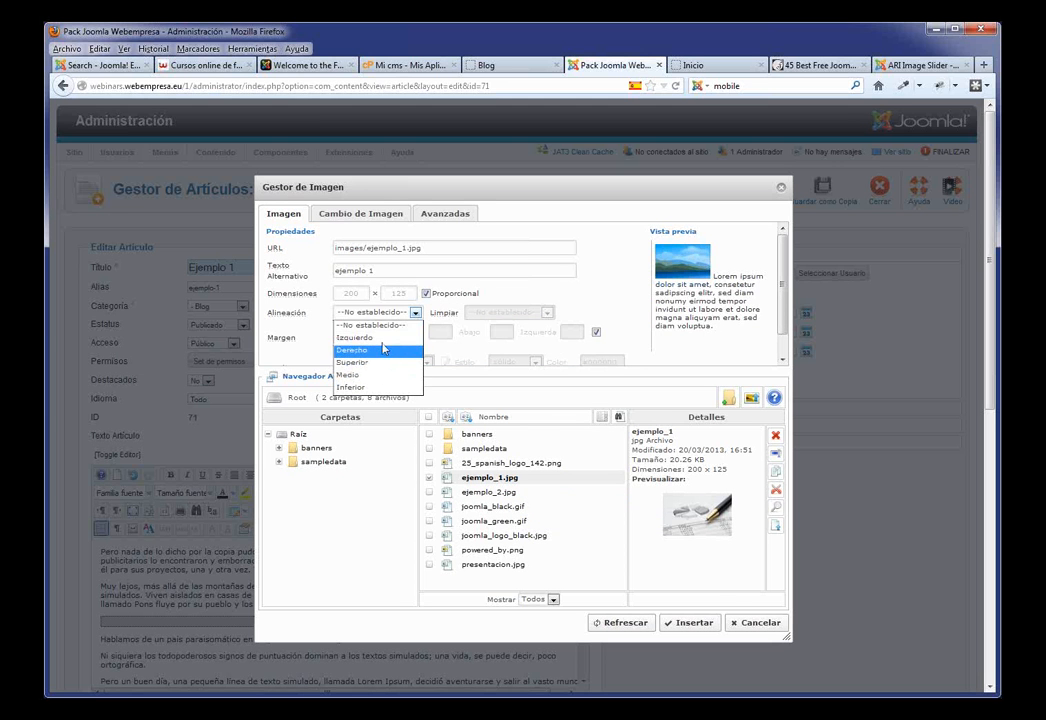
left_click(382, 339)
left_click(596, 331)
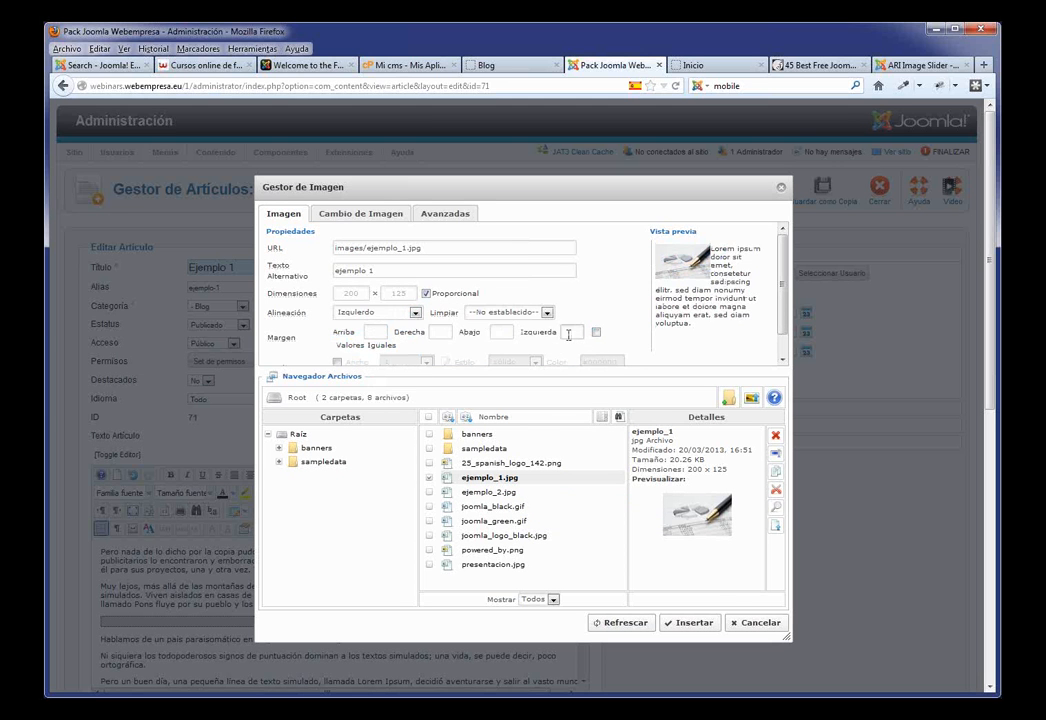
left_click(439, 331)
left_click(572, 332)
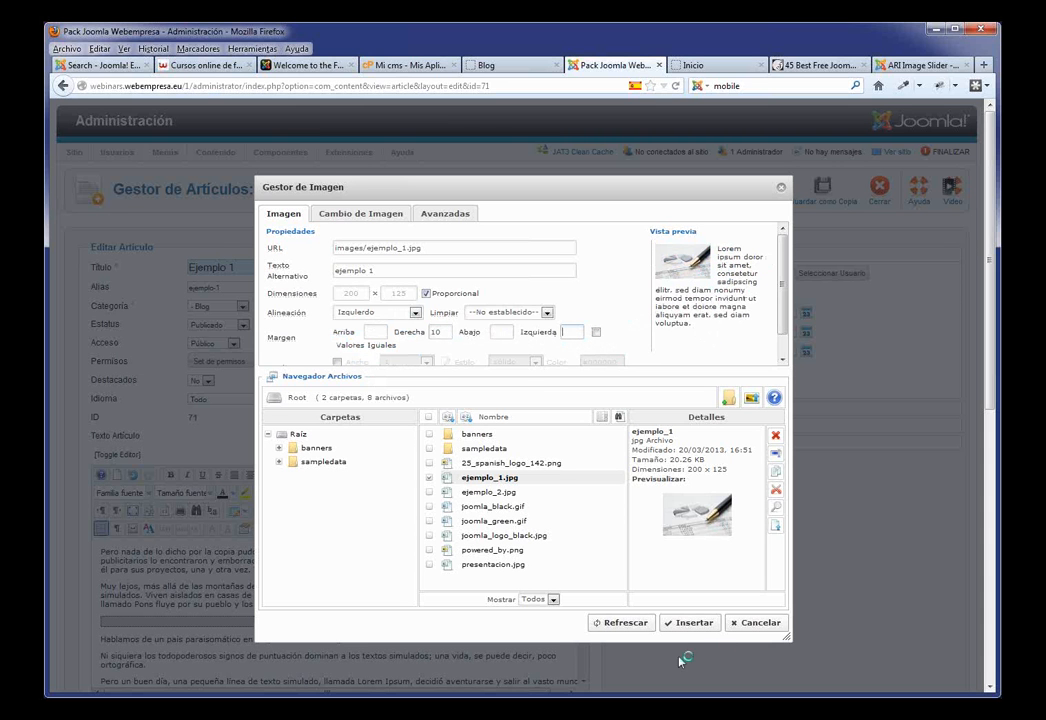
left_click(692, 623)
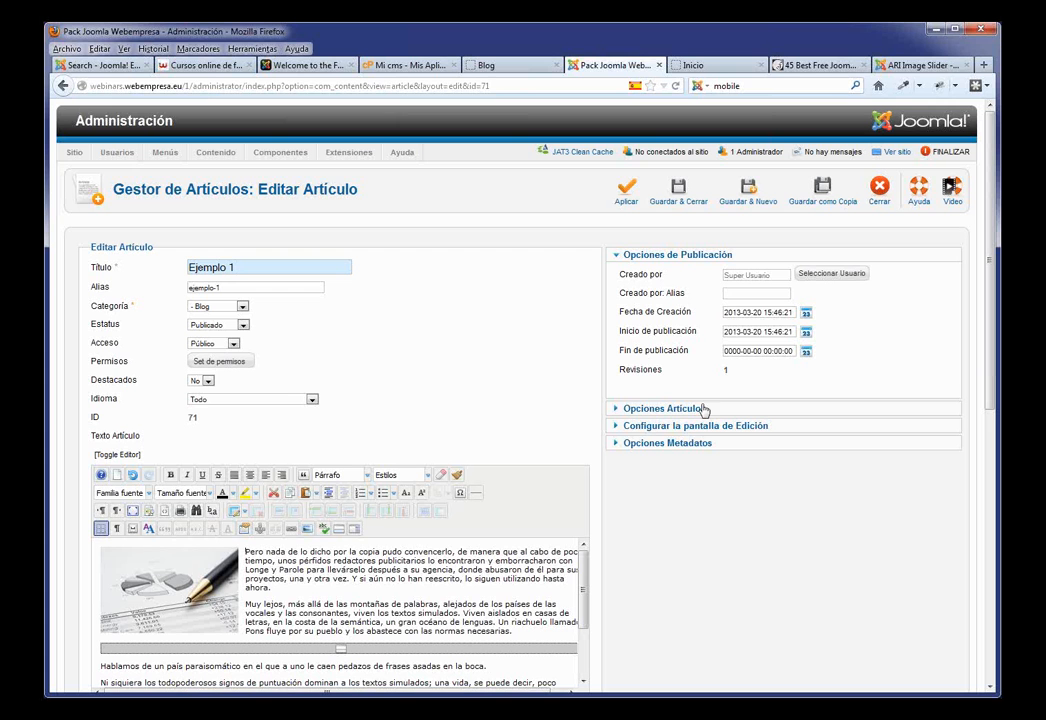
Step: Save Ejemplo 1, then check its photo and Leer más link on the reloaded Blog page
left_click(678, 190)
left_click(488, 68)
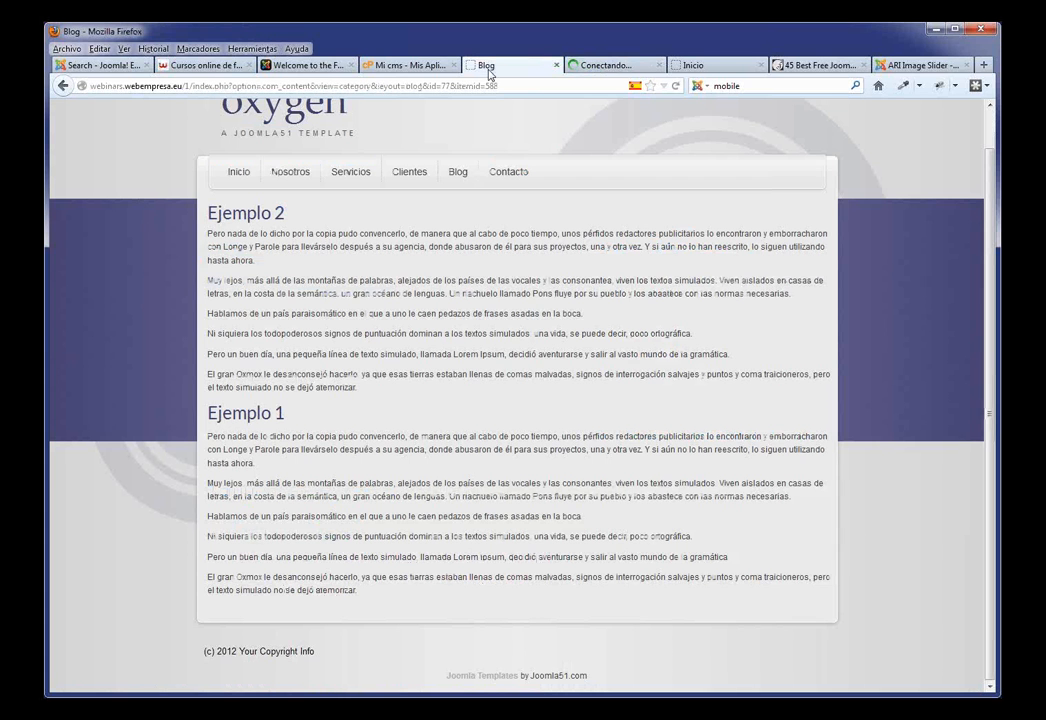
key("F5")
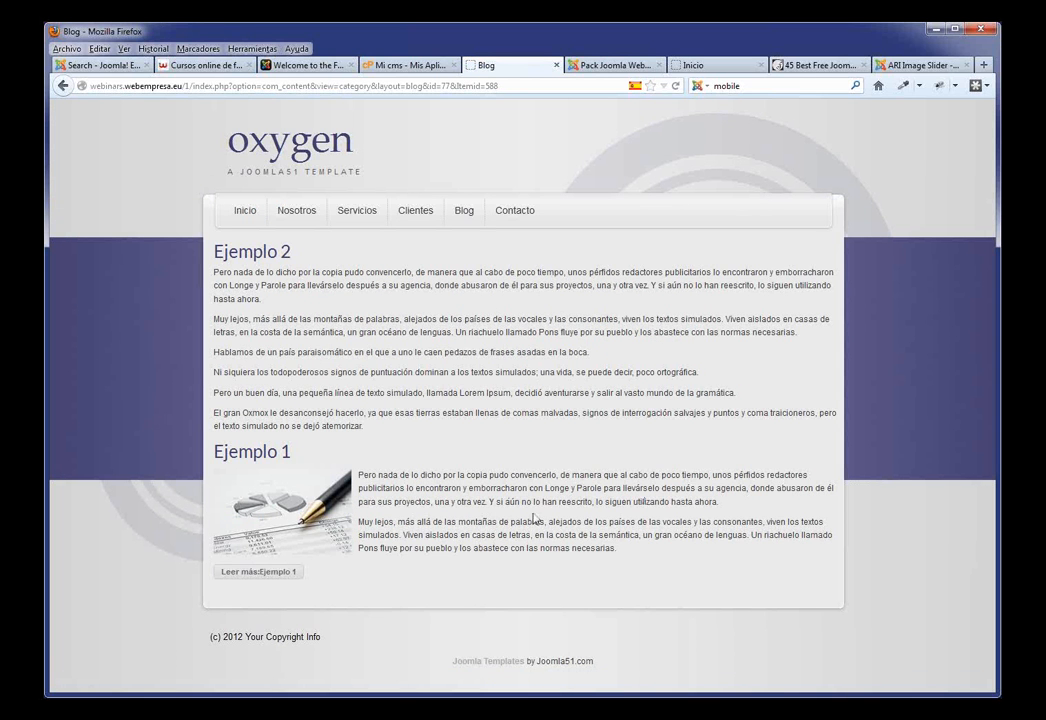
left_click(275, 576)
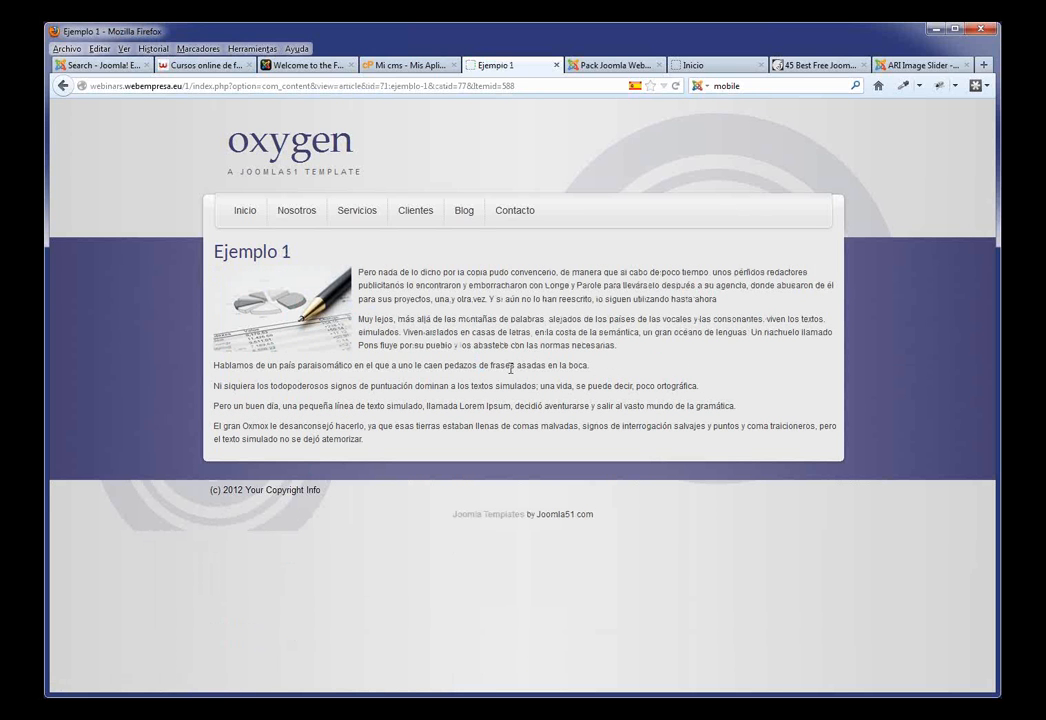
left_click(463, 213)
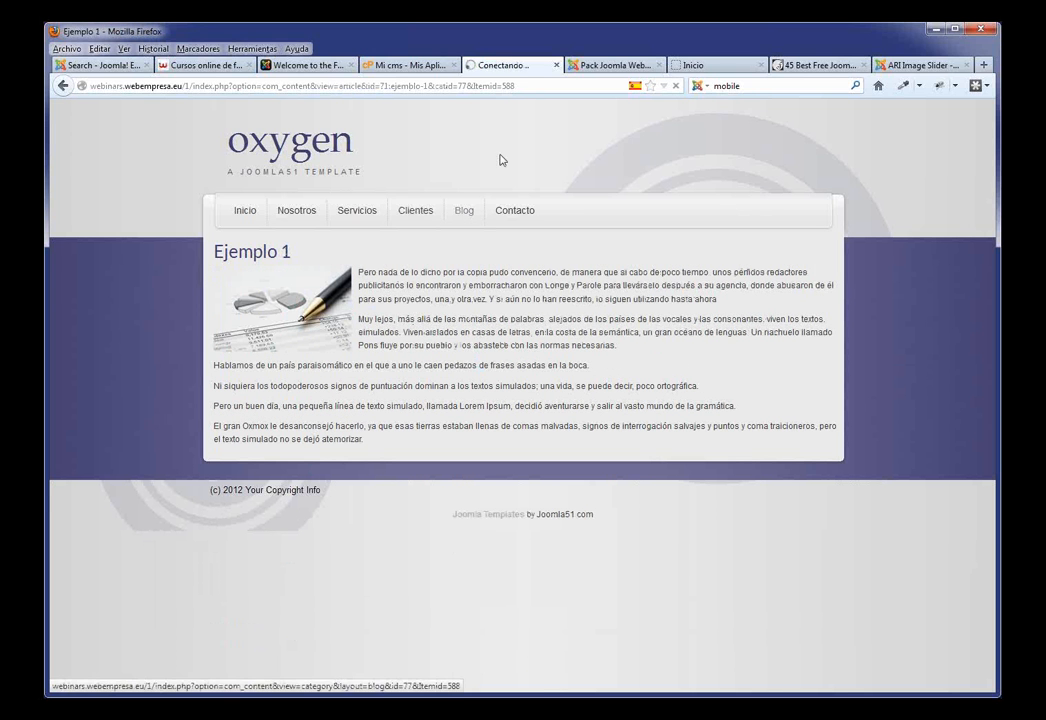
left_click(597, 66)
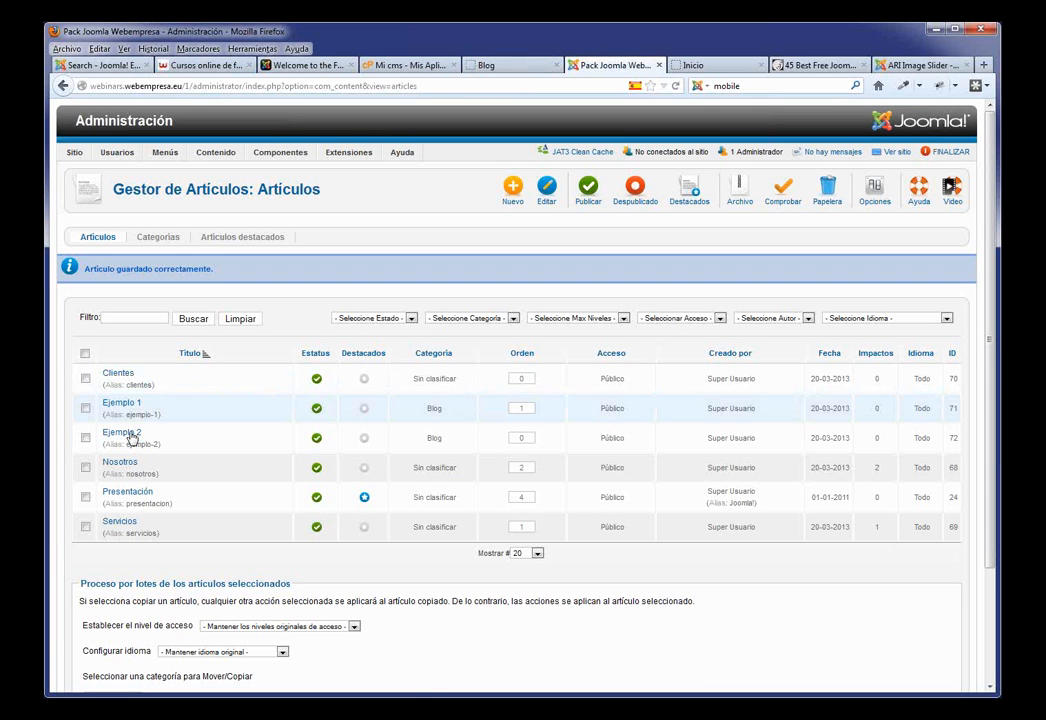
Step: In Ejemplo 2, insert a read-more break after the 'necesarias.' paragraph, then open the image manager at the text start
left_click(131, 436)
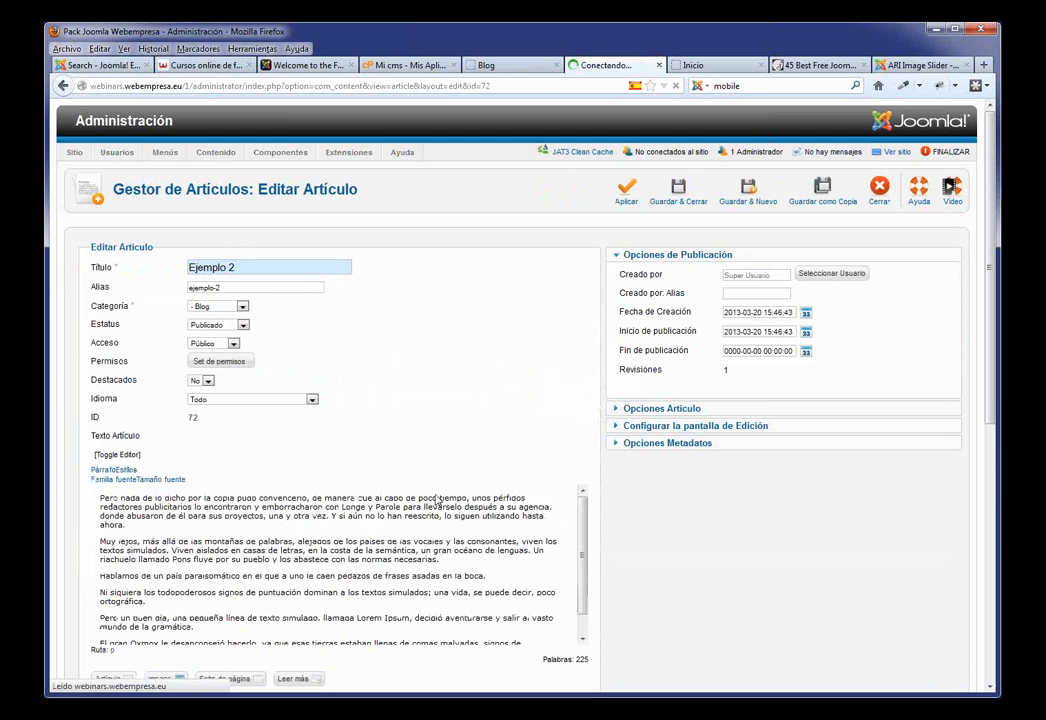
scroll(481, 484, "down", 3)
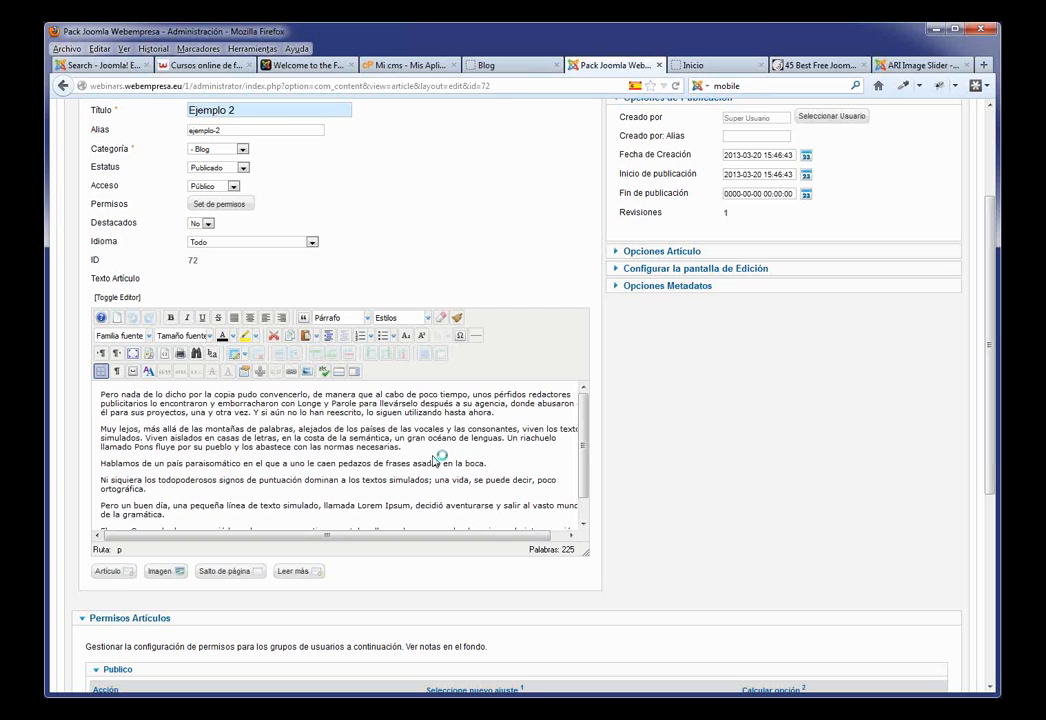
left_click(408, 449)
key("Return")
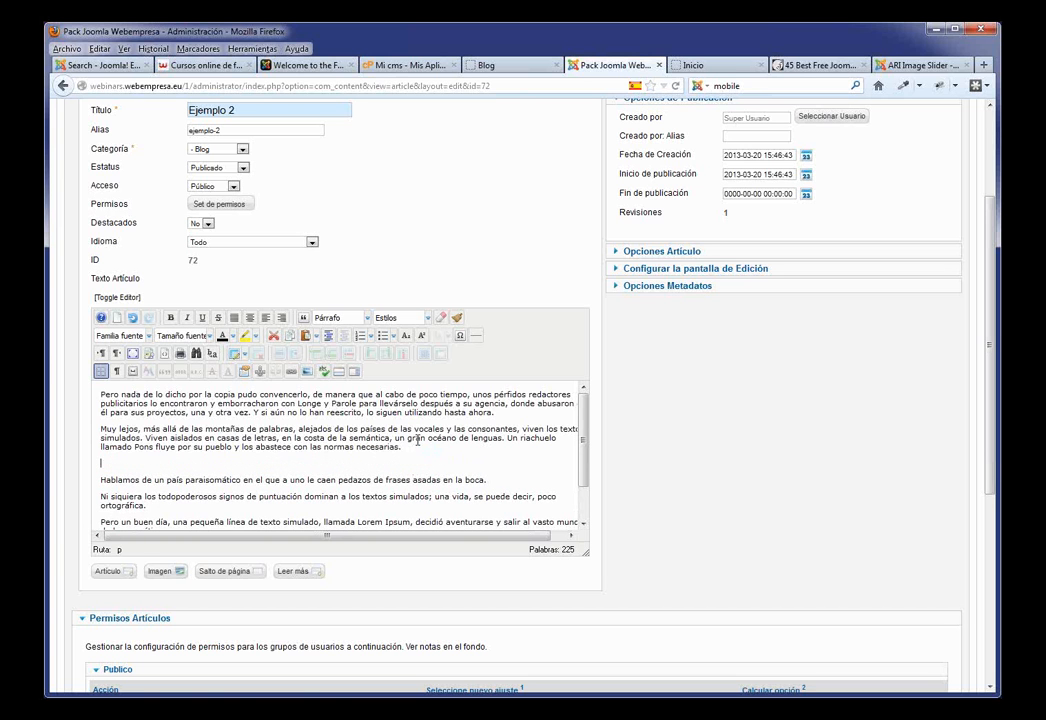
left_click(339, 372)
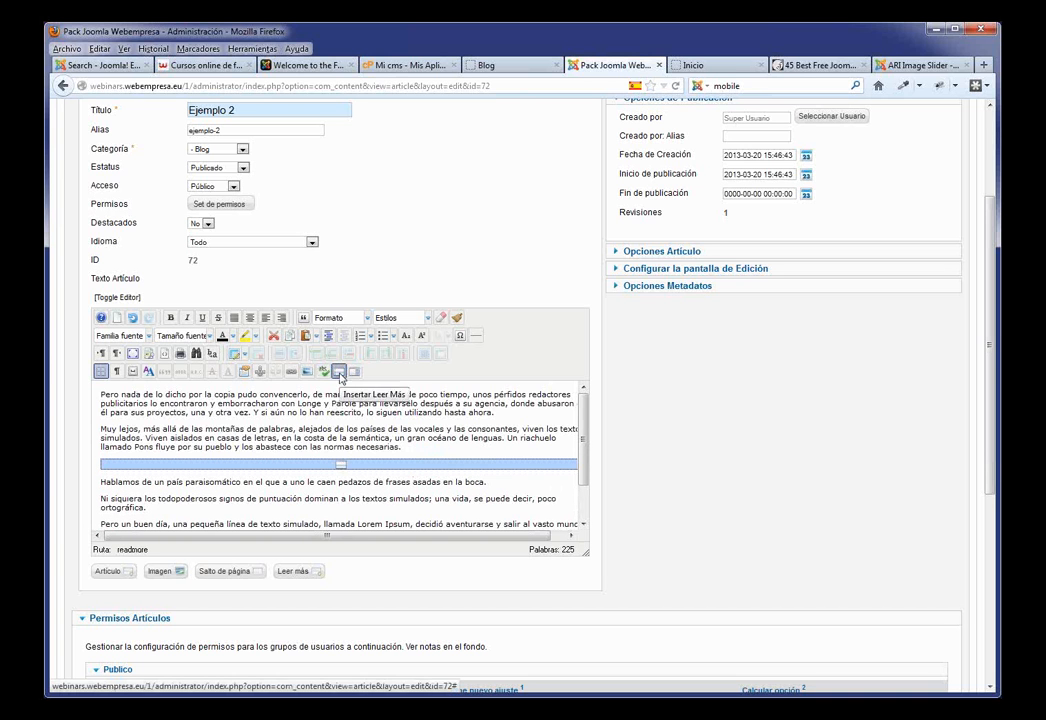
left_click(103, 393)
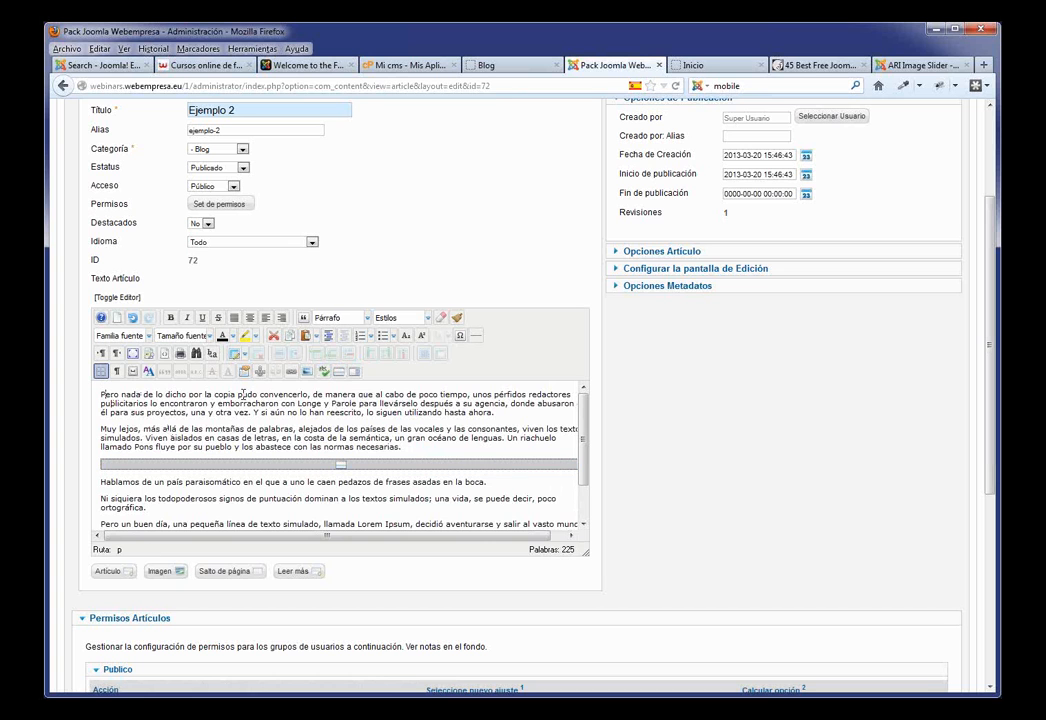
left_click(307, 373)
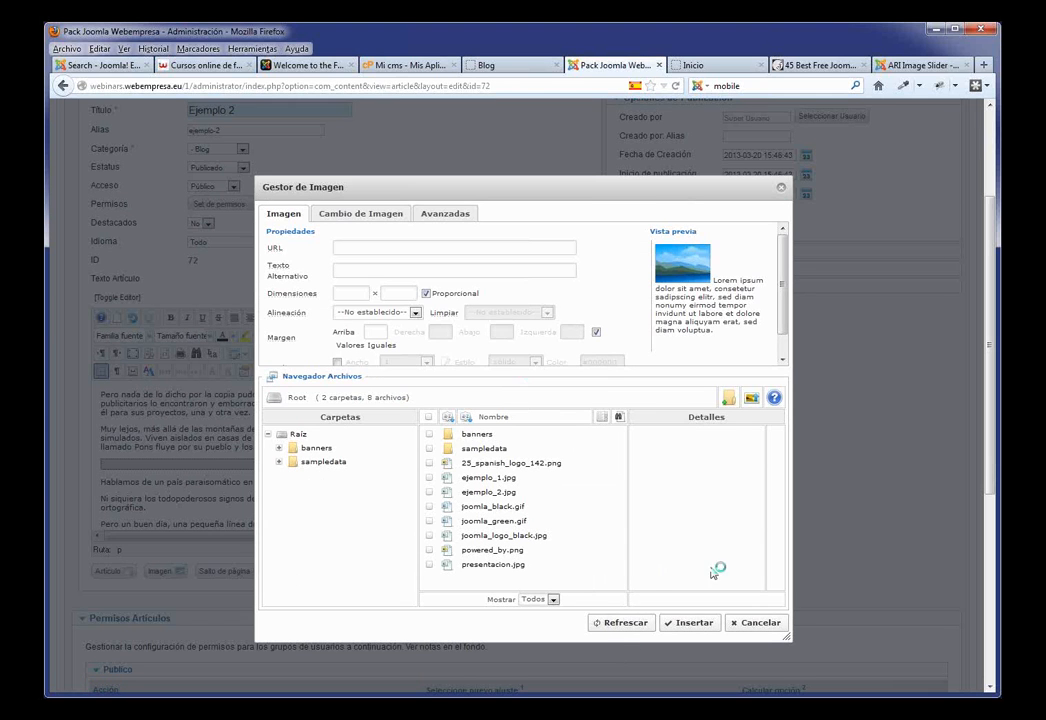
Step: Insert ejemplo_2.jpg at the article start, aligned Izquierdo with a right margin of 10
scroll(652, 480, "down", 1)
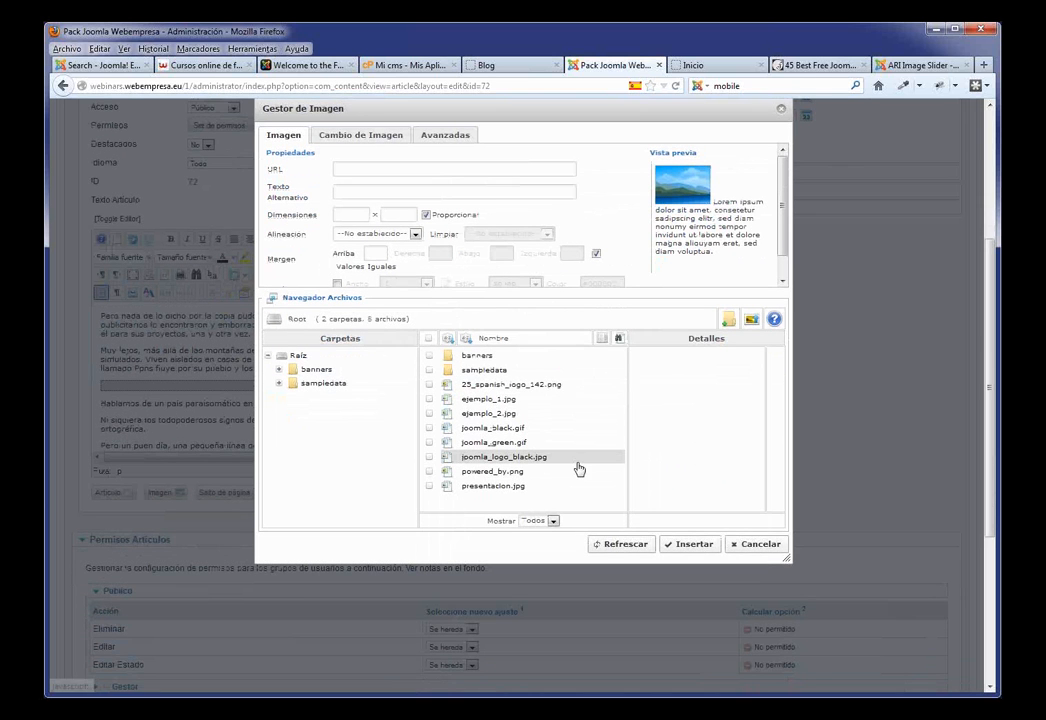
scroll(513, 508, "up", 1)
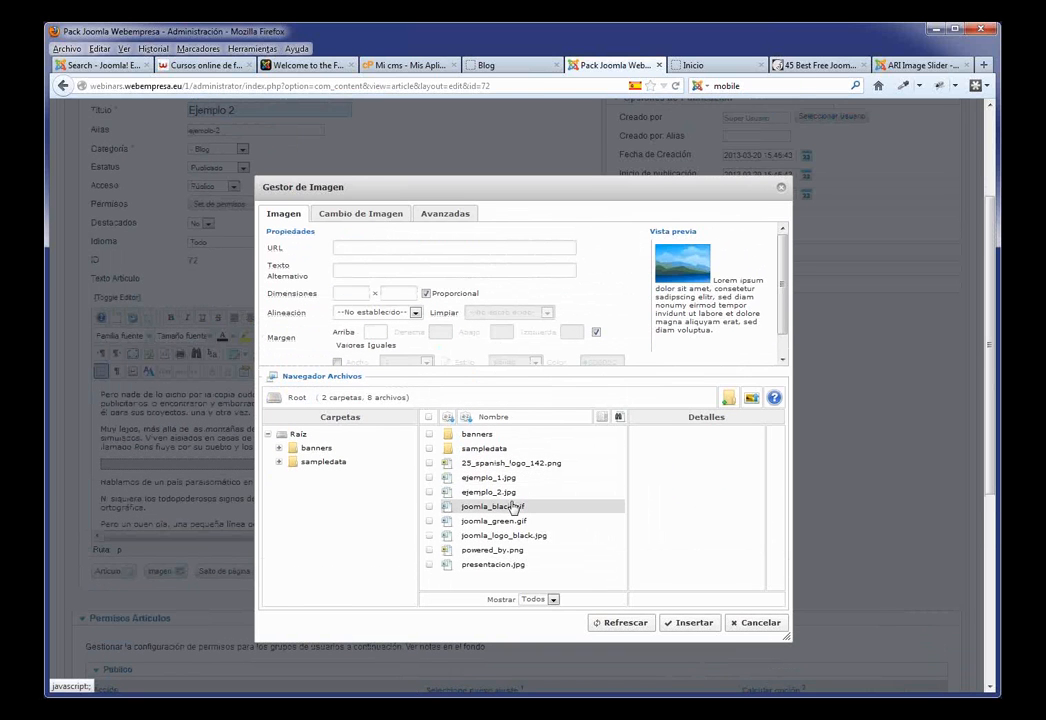
left_click(508, 494)
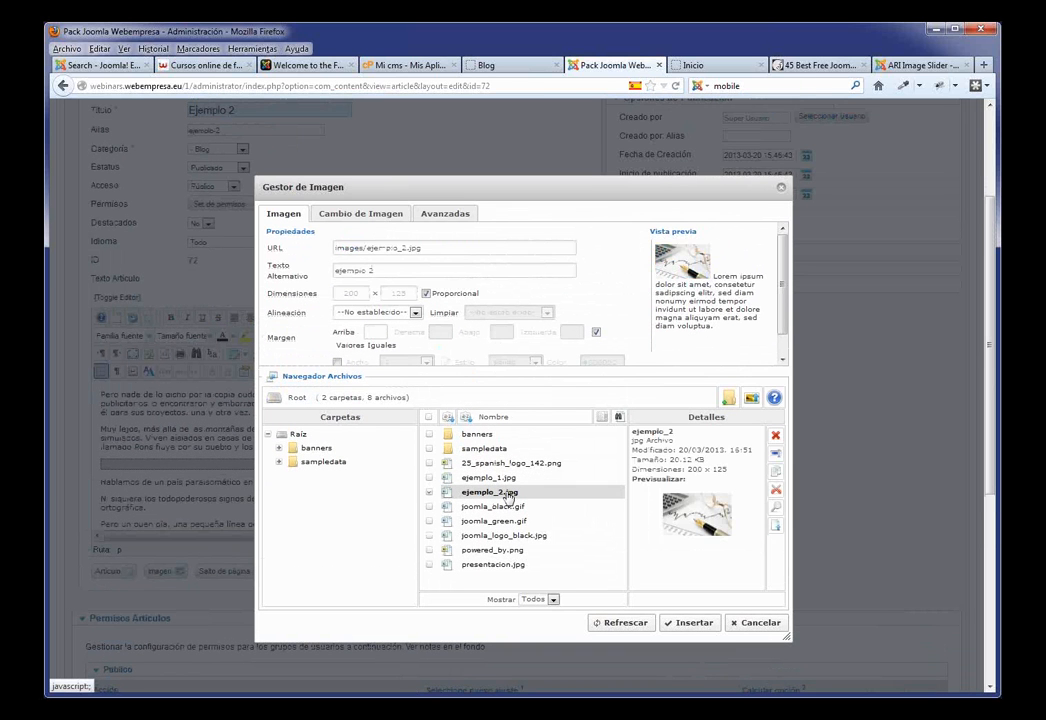
left_click(414, 314)
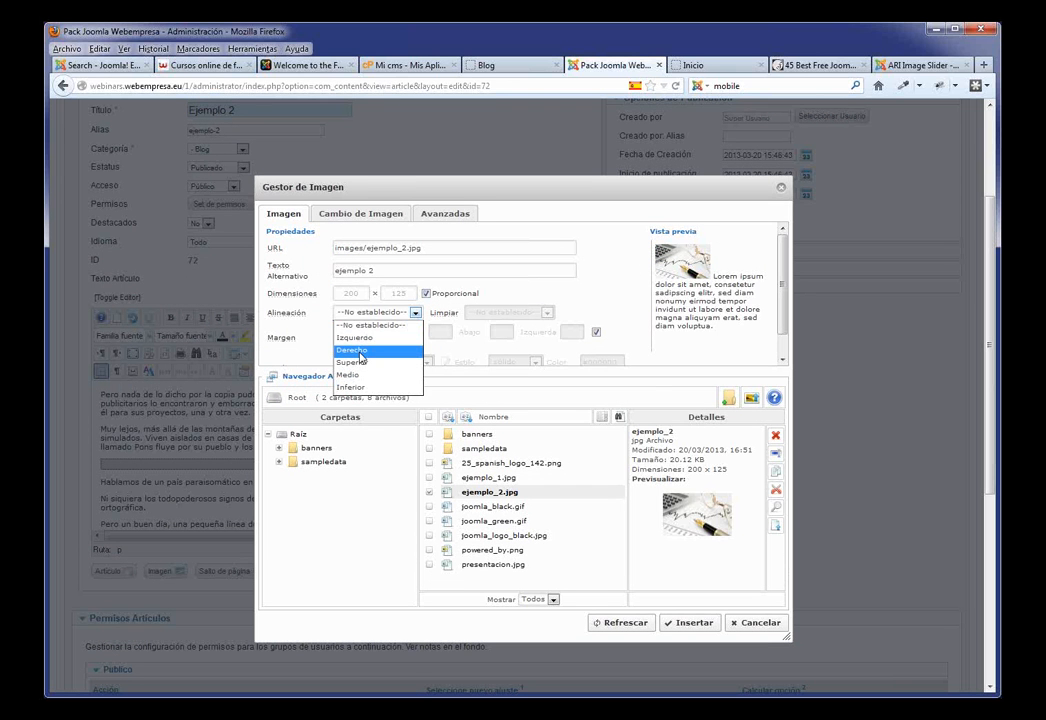
left_click(382, 338)
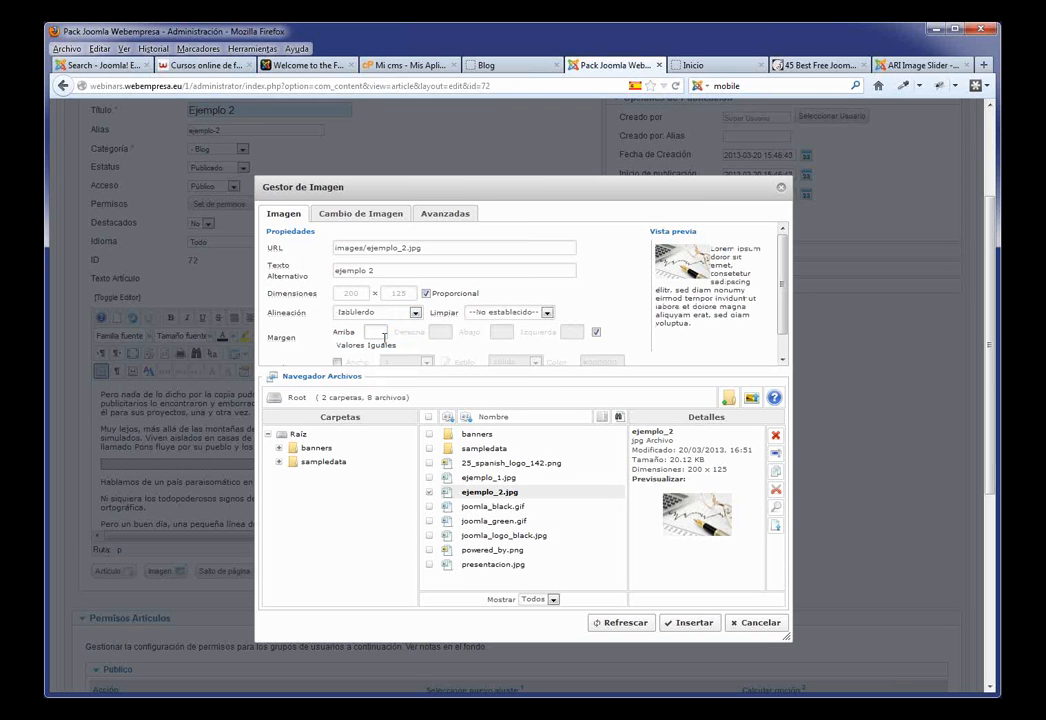
left_click(595, 334)
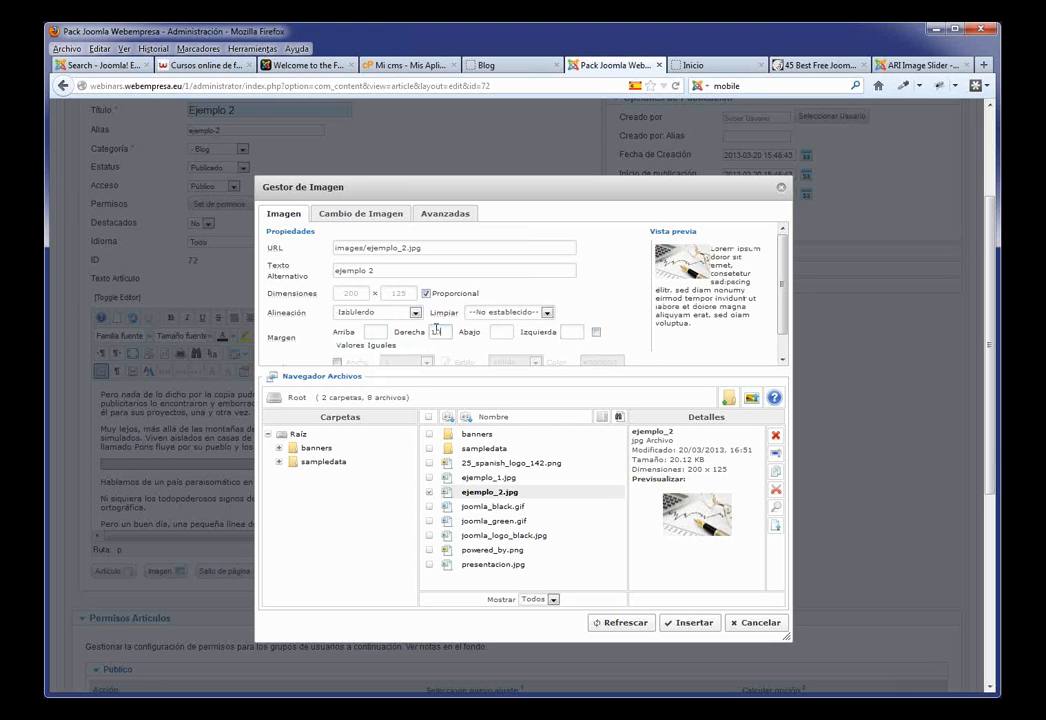
left_click(697, 623)
scroll(596, 271, "up", 3)
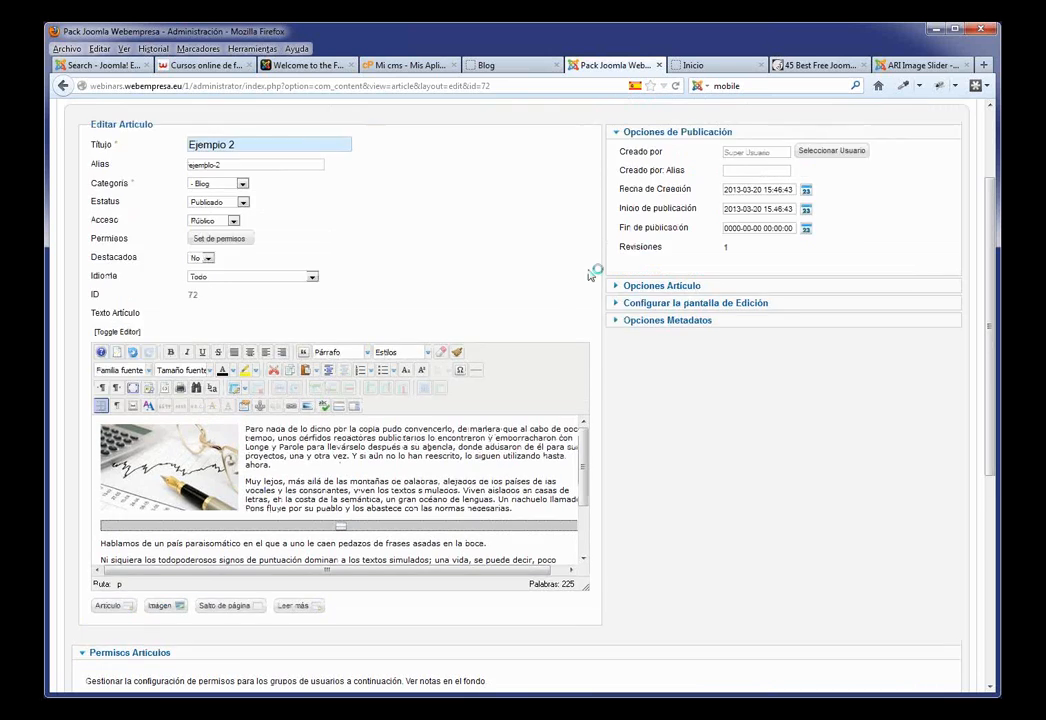
Step: Save and close Ejemplo 2, then reload the front-end Blog page to see the changes
left_click(680, 200)
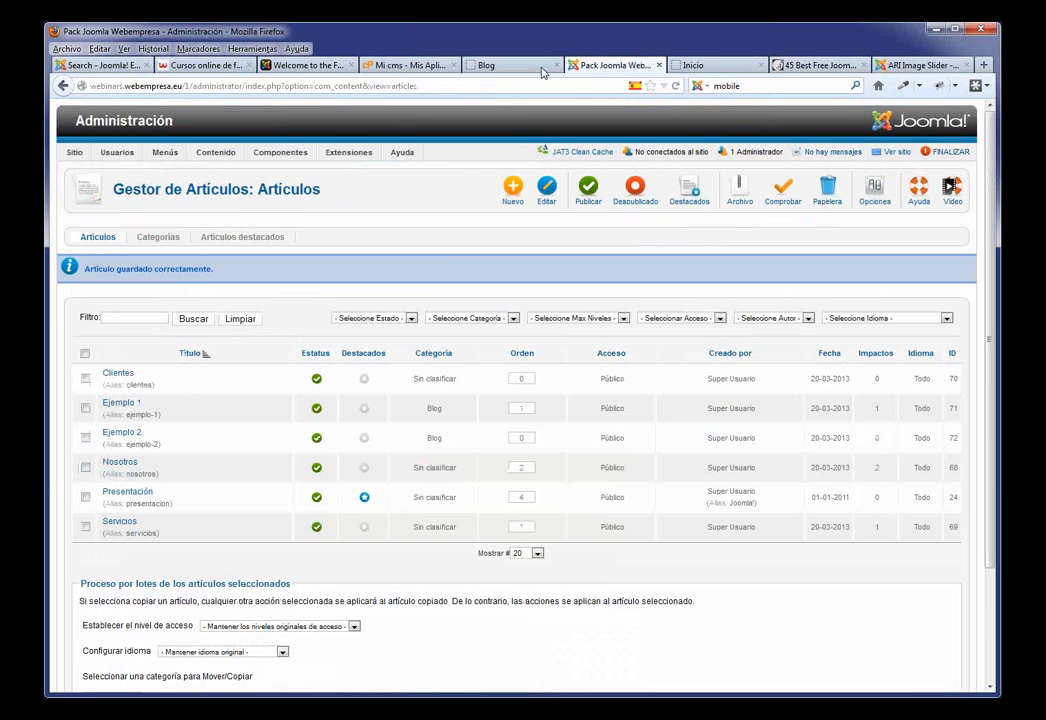
left_click(515, 66)
key("F5")
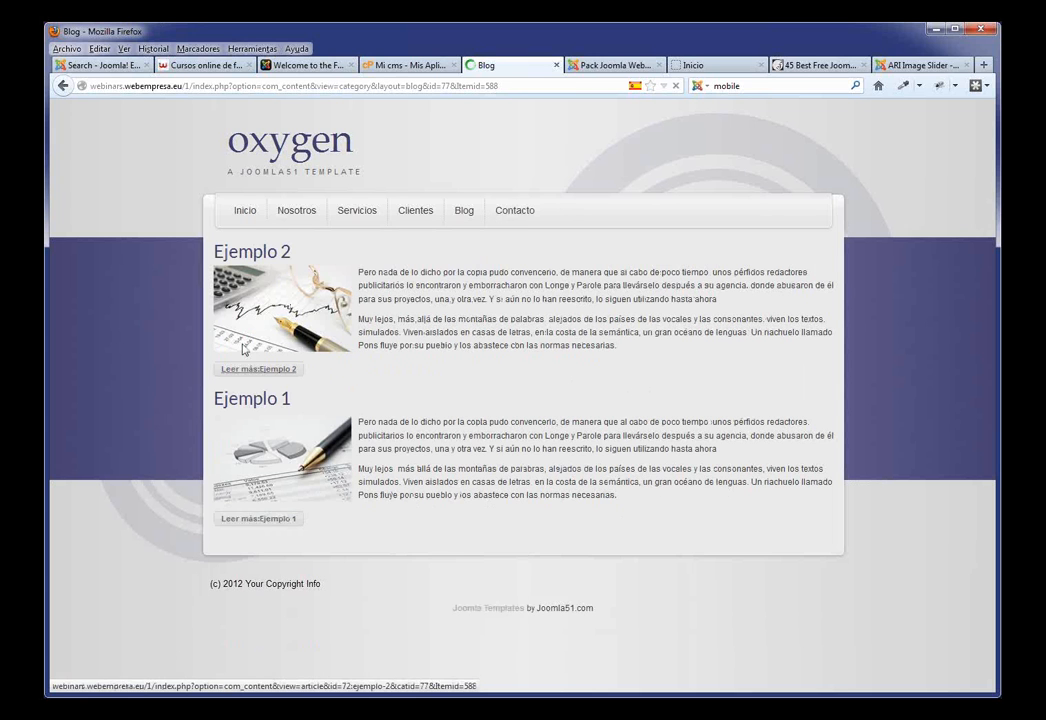
Step: Highlight the article title in the read-more link, then return to the Inicio home page
left_click_drag(342, 373, 260, 378)
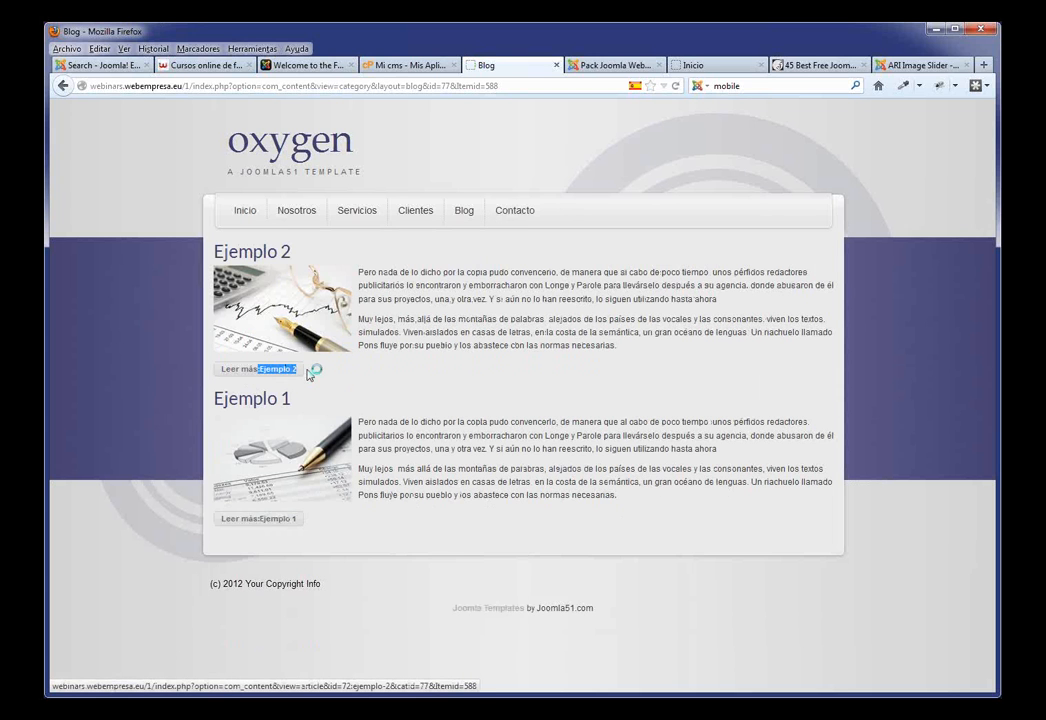
left_click(376, 399)
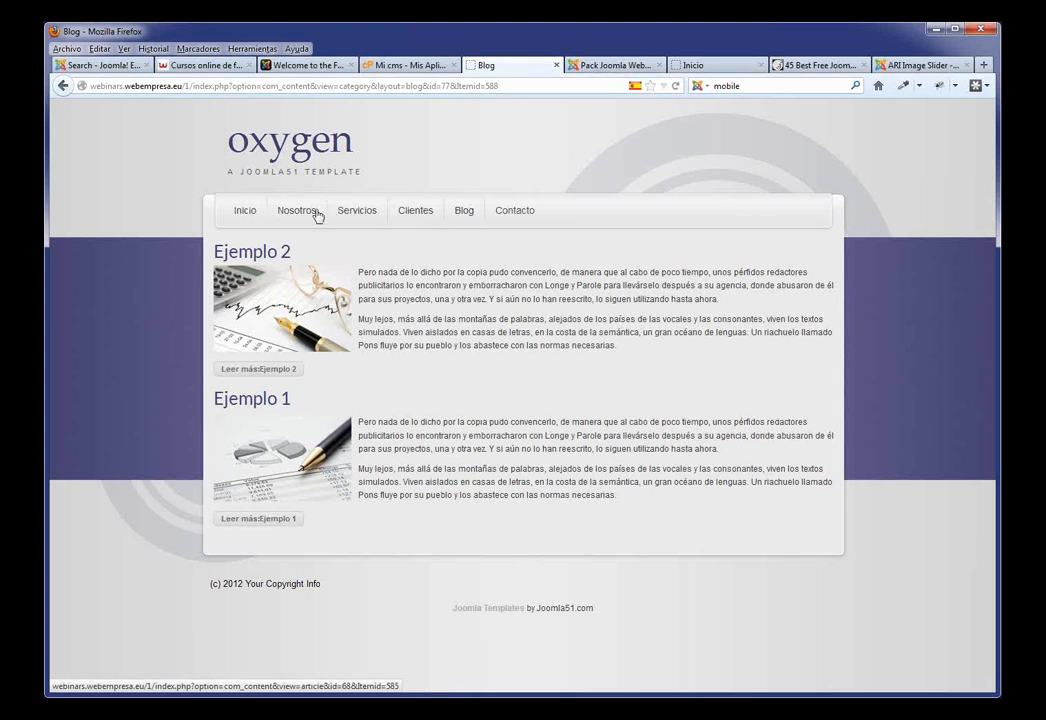
left_click(253, 215)
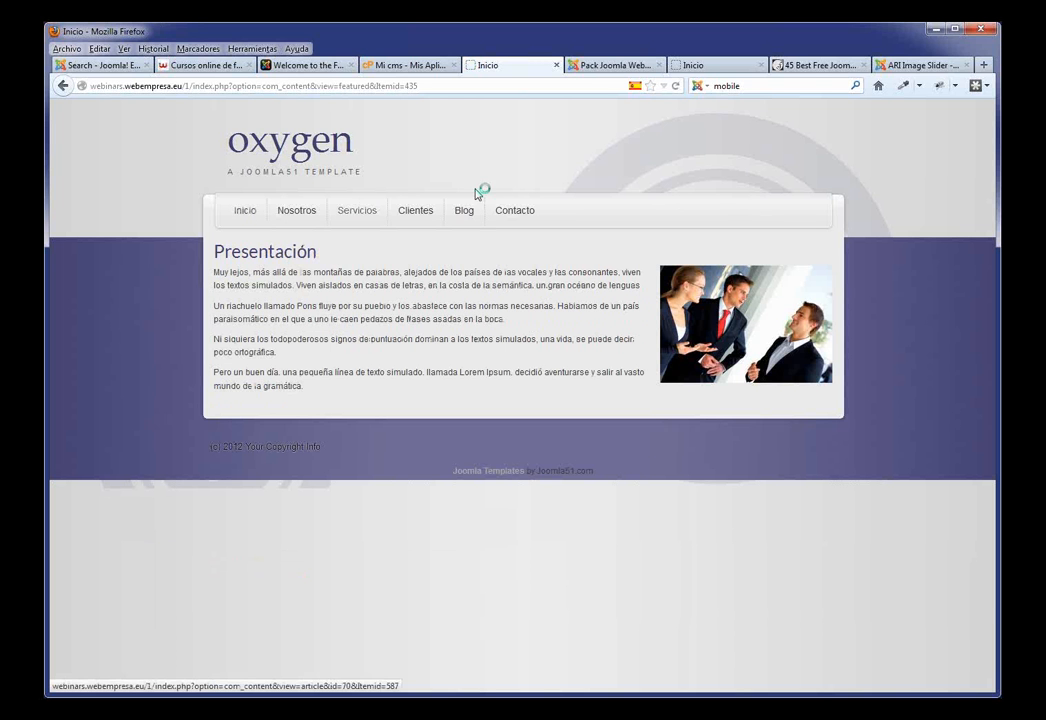
Step: In the Article Manager, mark Ejemplo 1 and Ejemplo 2 as featured (Destacados)
left_click(603, 66)
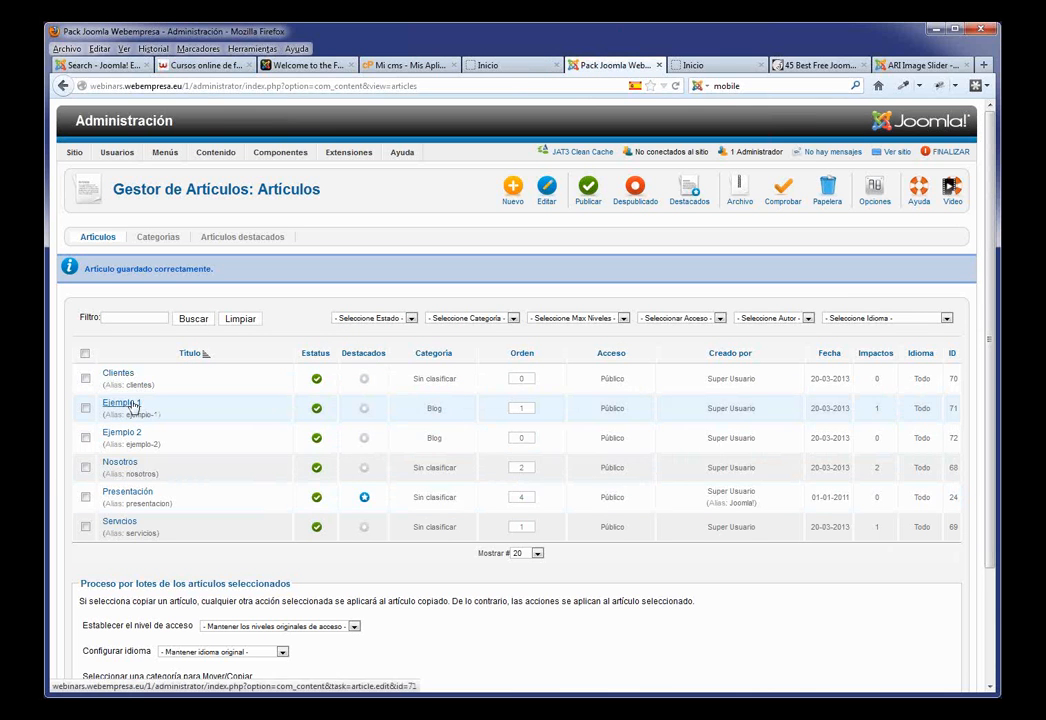
left_click(364, 408)
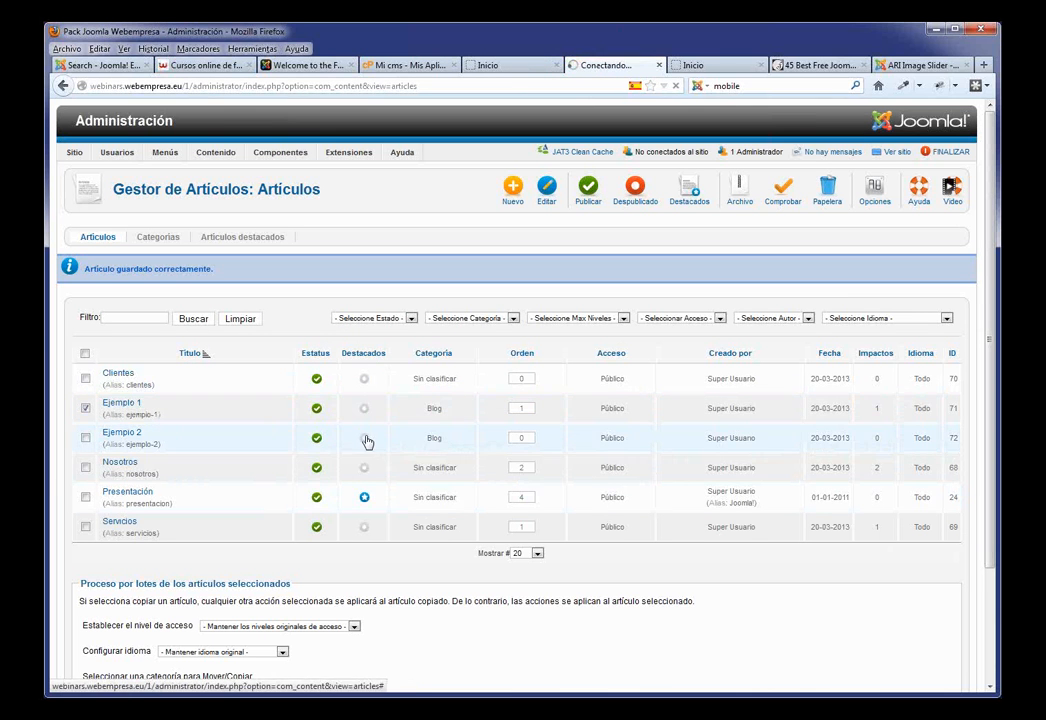
left_click(365, 440)
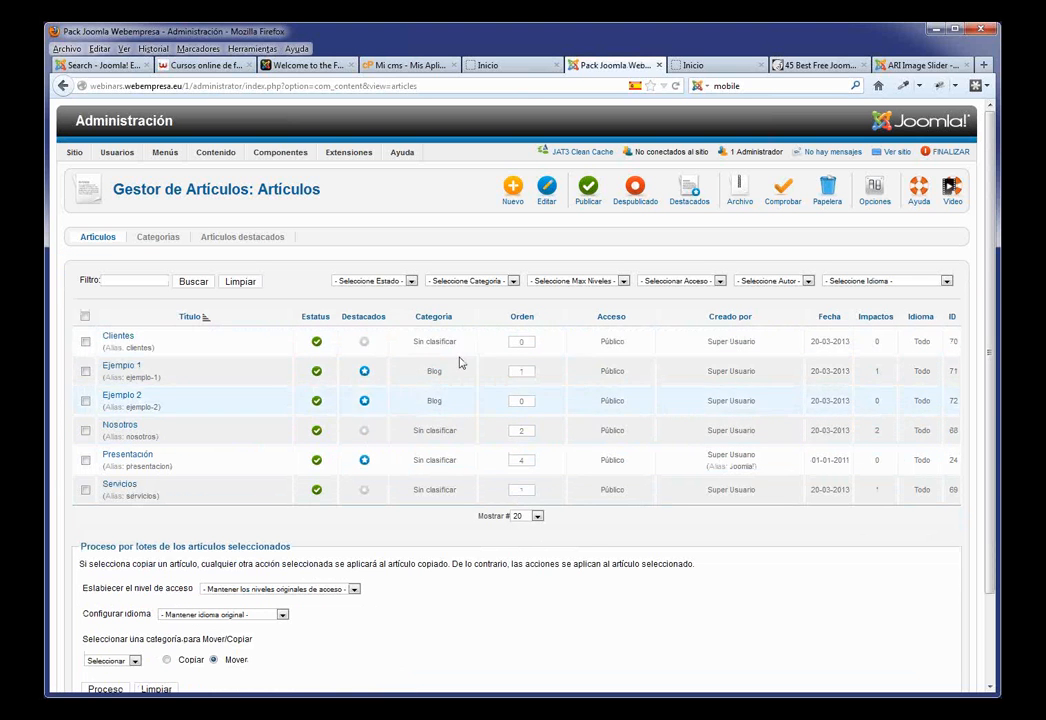
Step: Reload the Inicio home page and check that both articles appear below Presentación
left_click(490, 65)
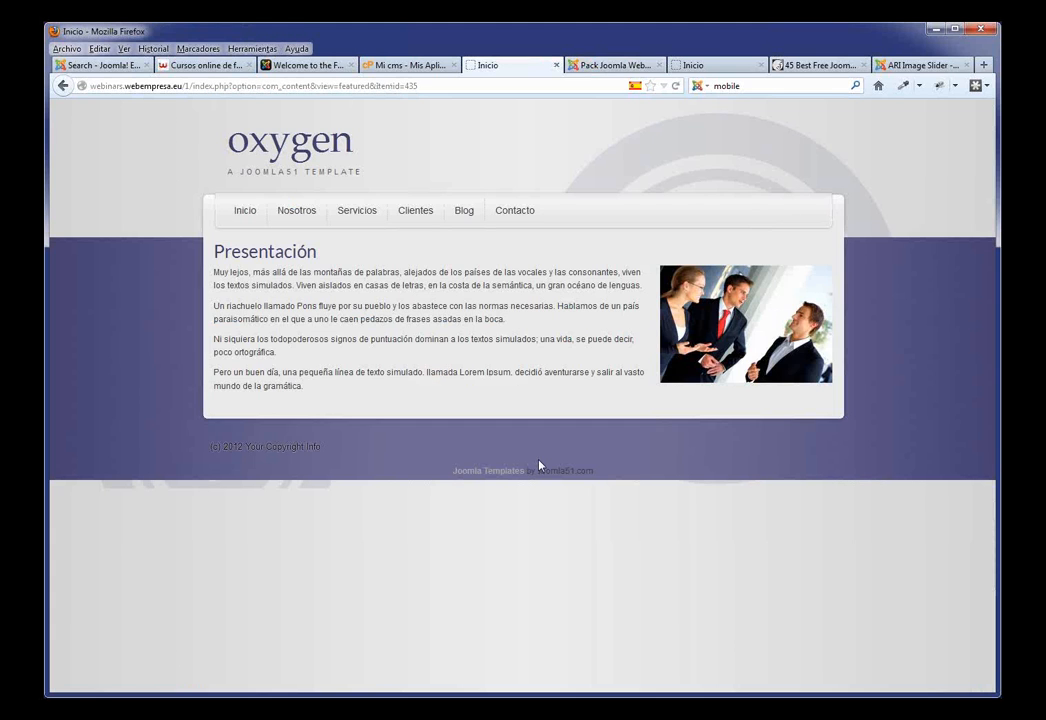
key("F5")
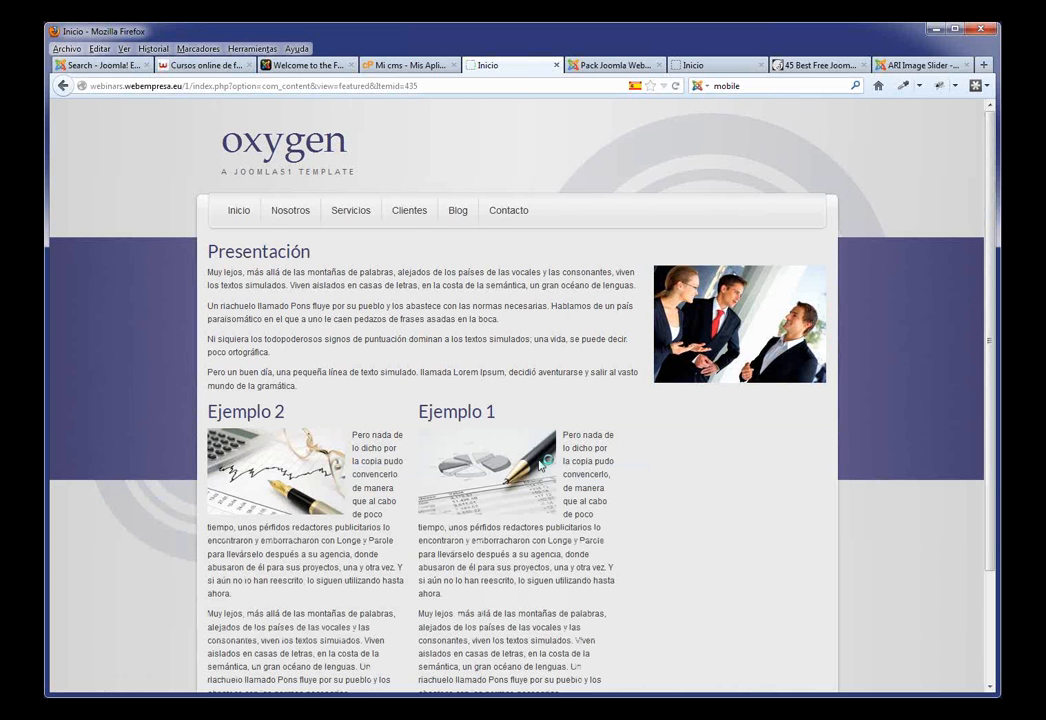
scroll(628, 472, "down", 3)
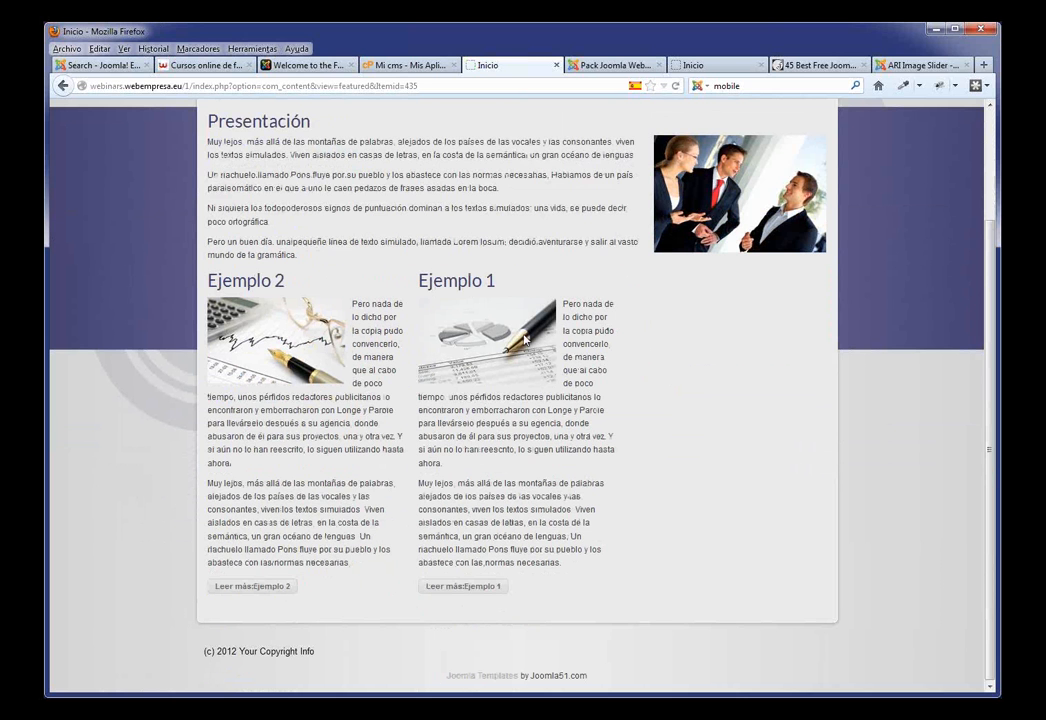
scroll(451, 338, "up", 2)
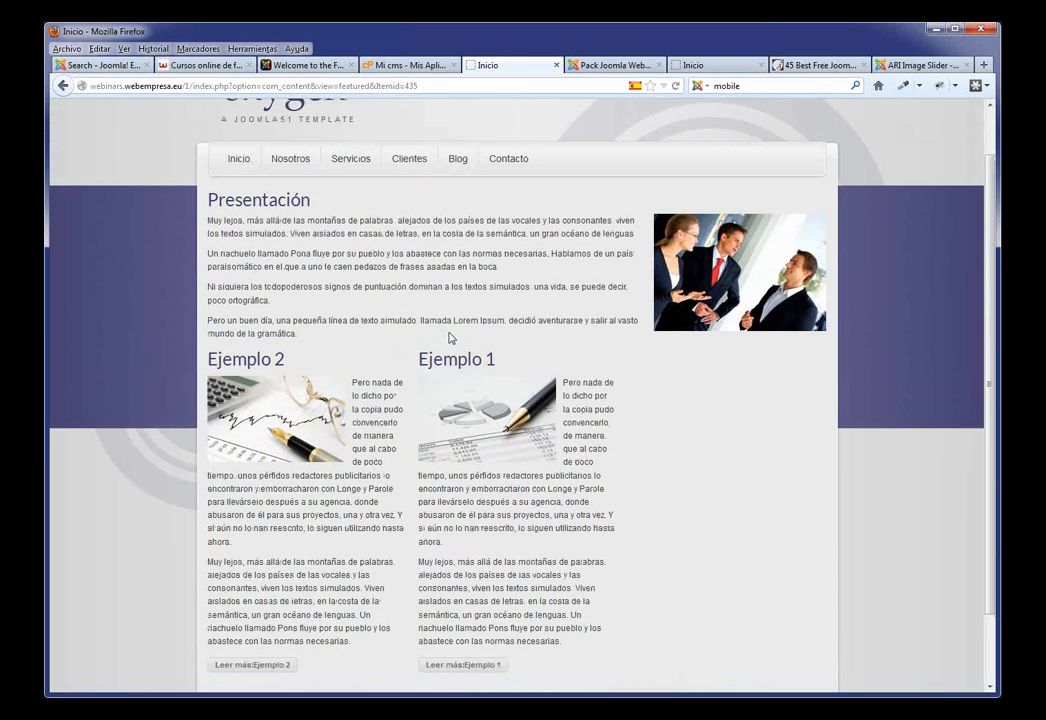
scroll(451, 338, "down", 2)
scroll(523, 332, "up", 3)
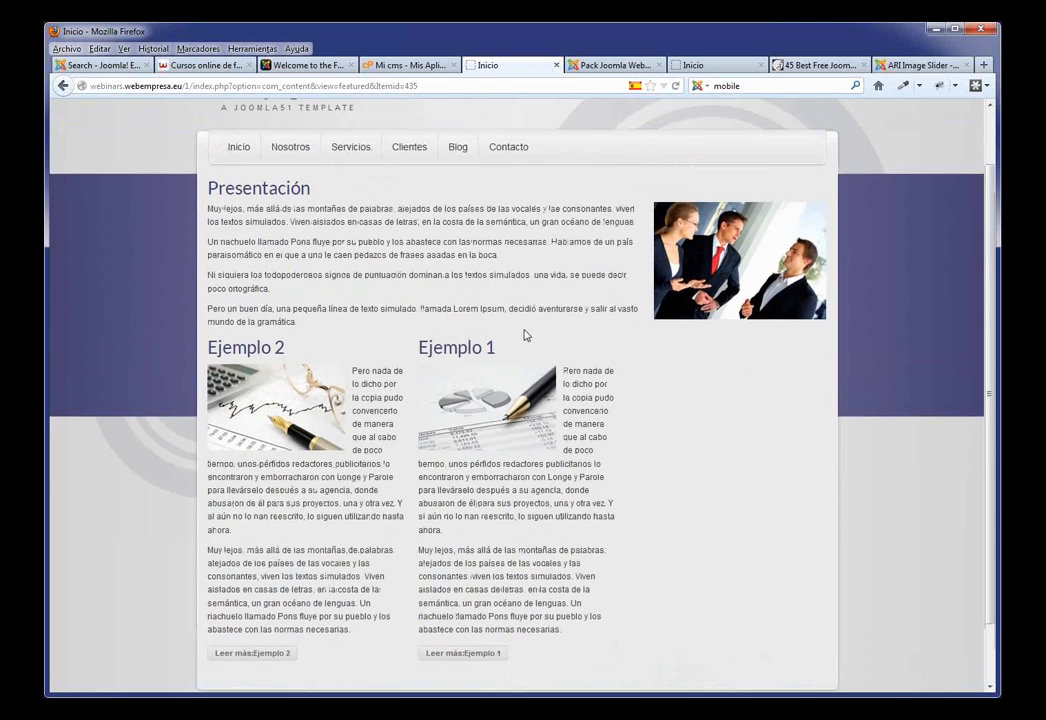
Step: In the Article Manager, remove Ejemplo 1 and Ejemplo 2 from the featured articles
left_click(613, 70)
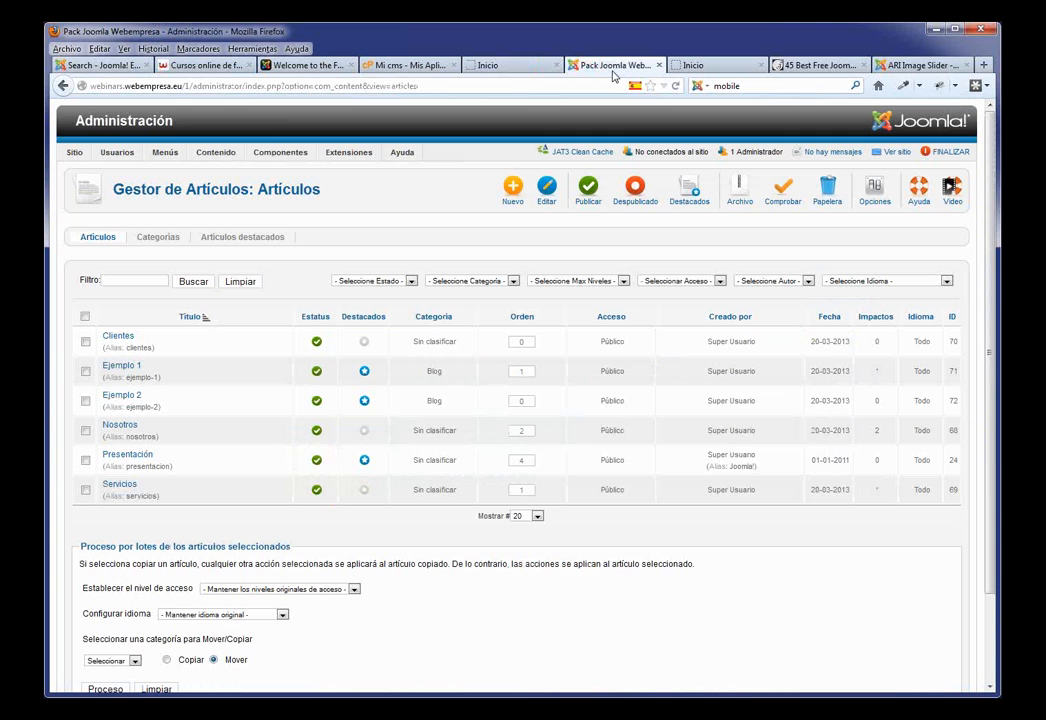
left_click(364, 372)
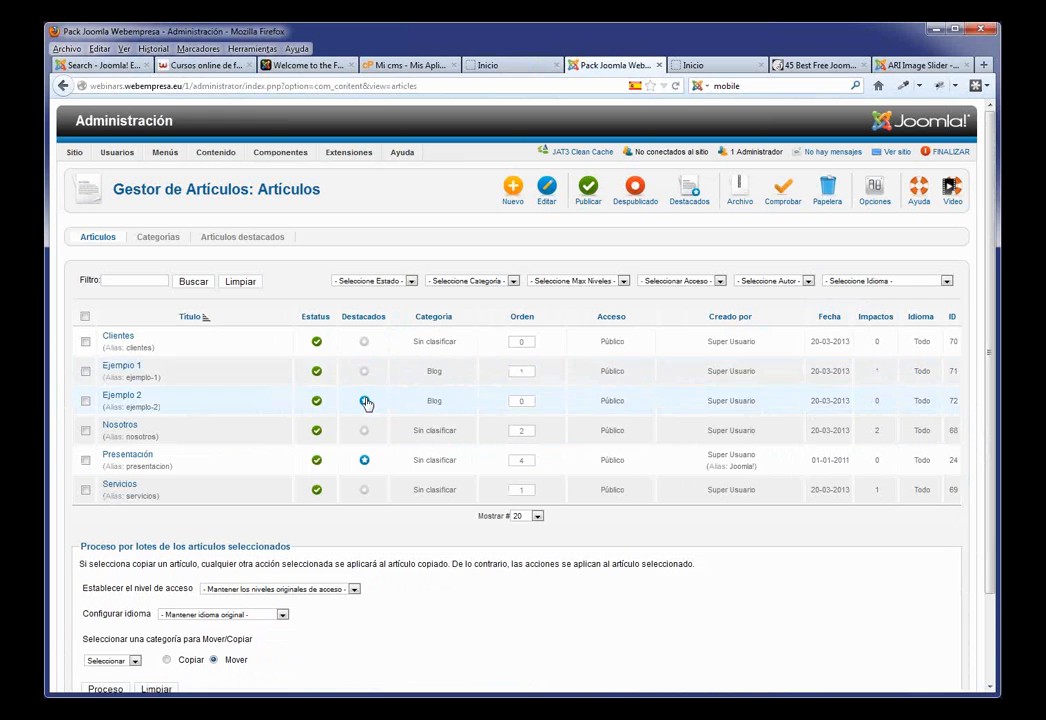
left_click(364, 401)
Step: Reload the home page to confirm only Presentación remains, then view the template's module-positions preview
left_click(510, 66)
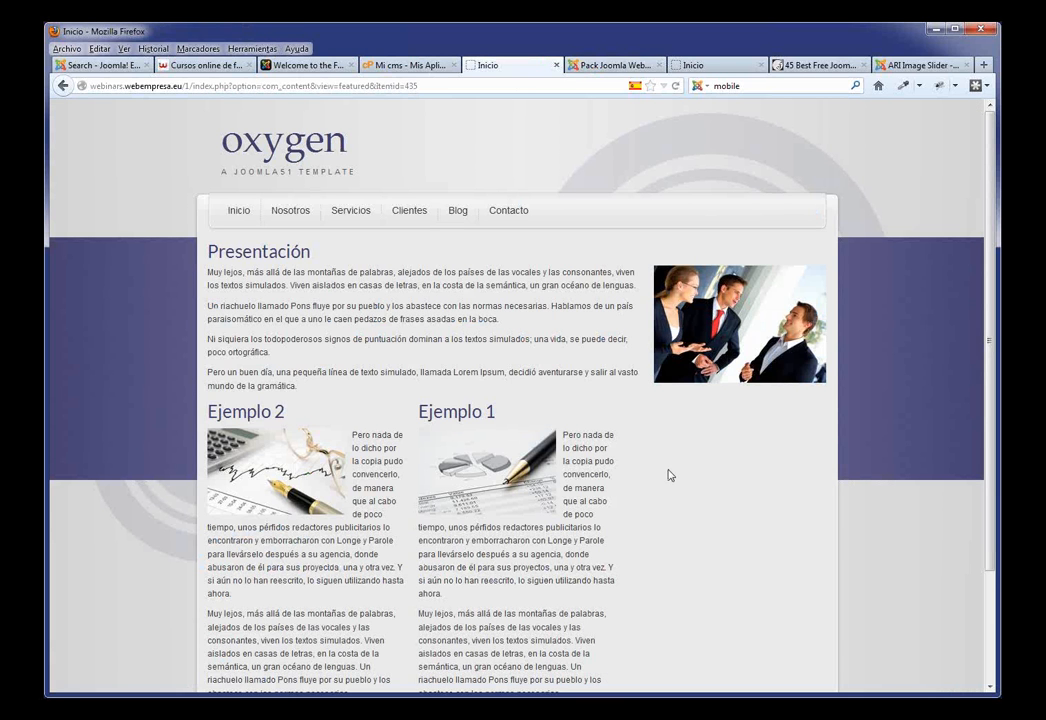
key("F5")
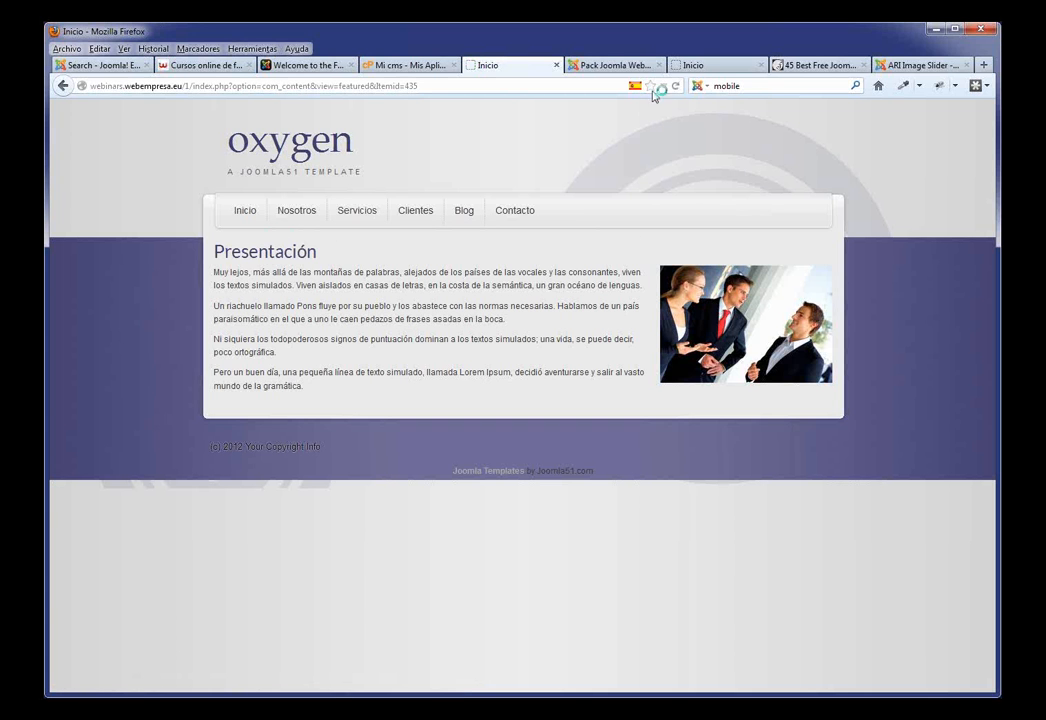
left_click(702, 70)
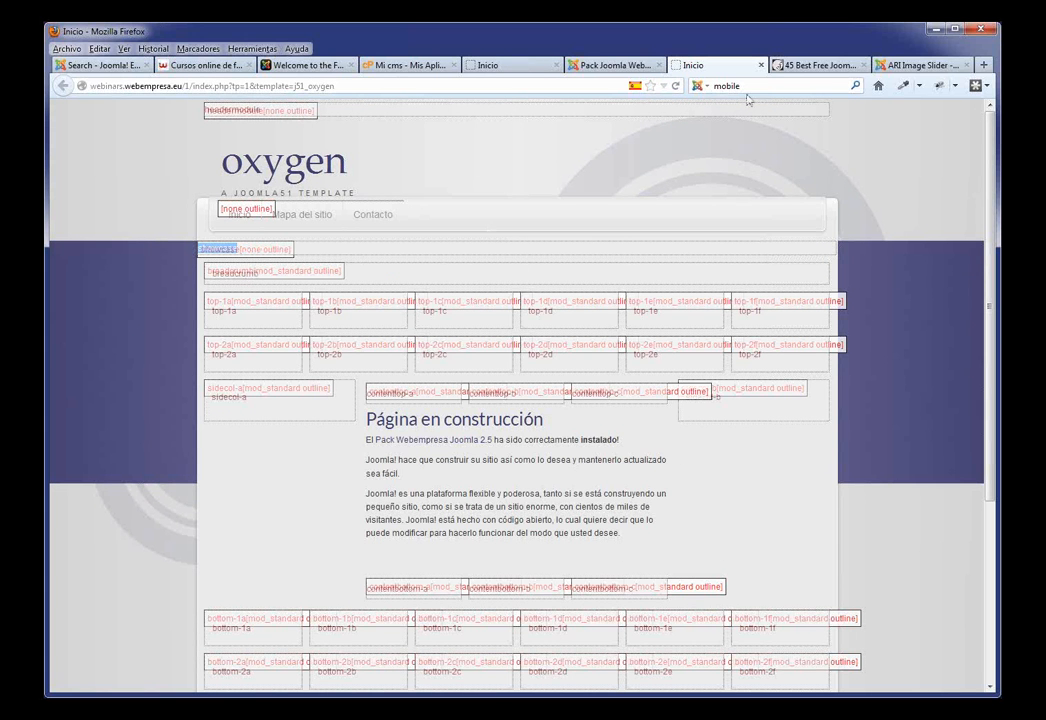
Step: Look over the ARI Image Slider extension directory page, select its heading, and return to the Joomla admin
left_click(912, 67)
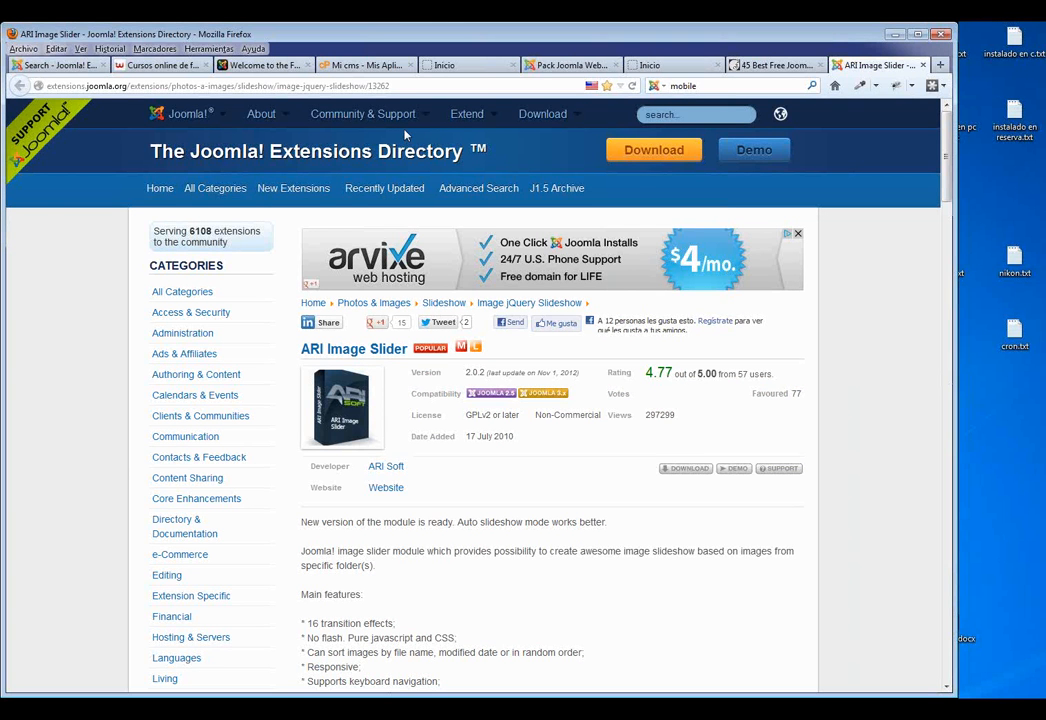
left_click_drag(455, 349, 347, 349)
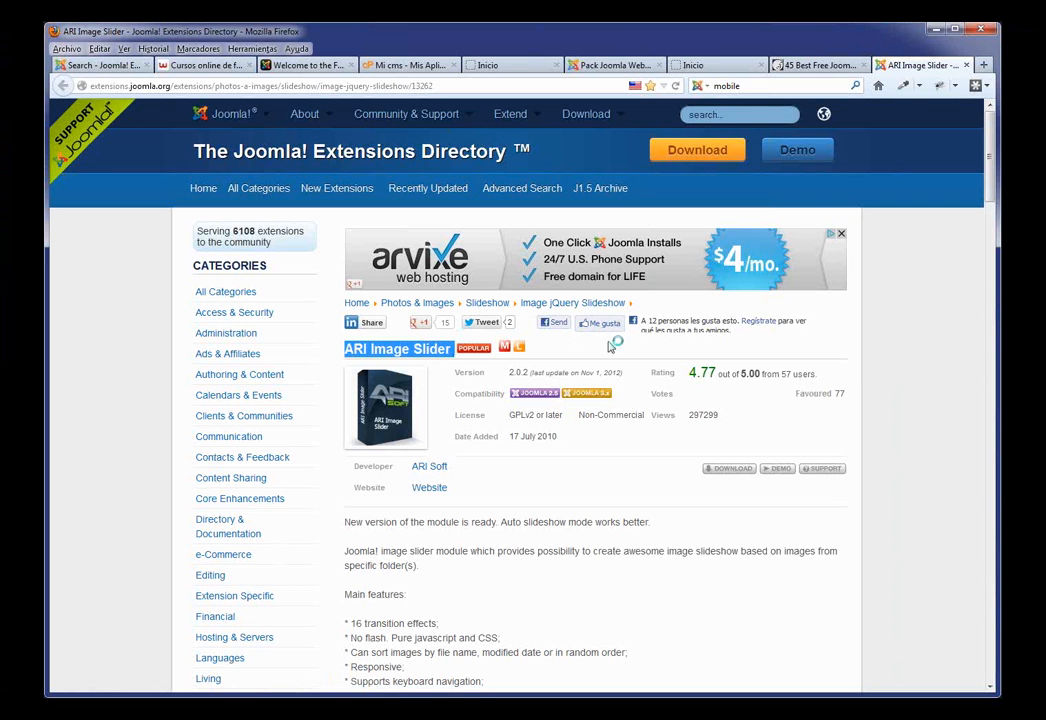
left_click(614, 66)
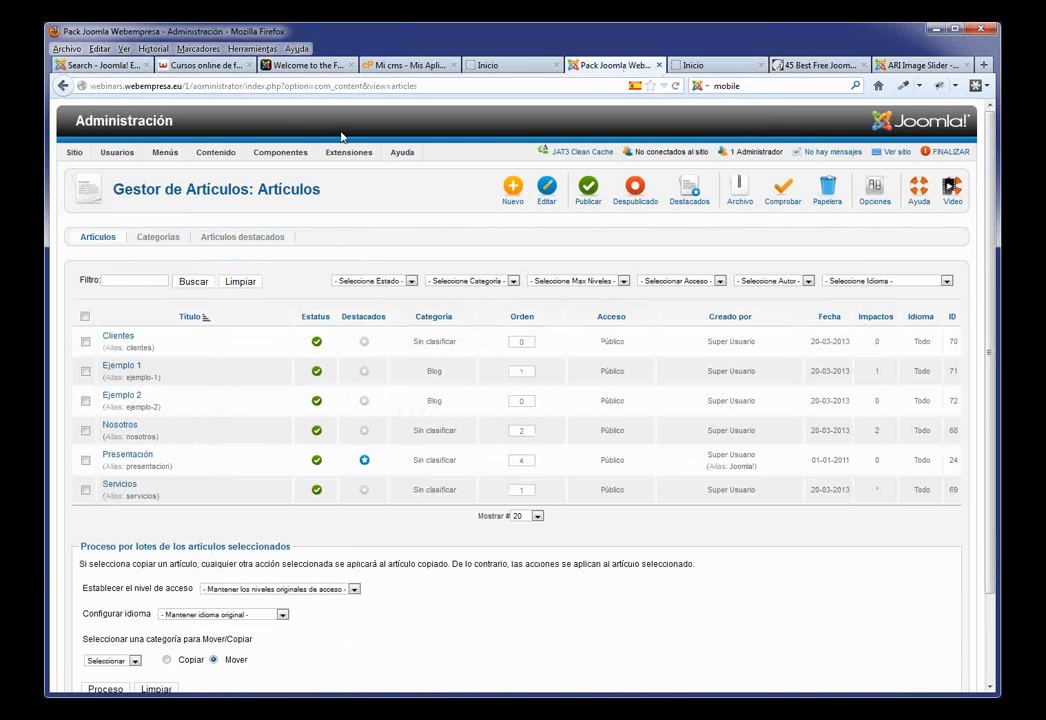
Step: Upload and install mod_ariimageslider.zip from the extensiones folder in the Extension Manager
left_click(361, 172)
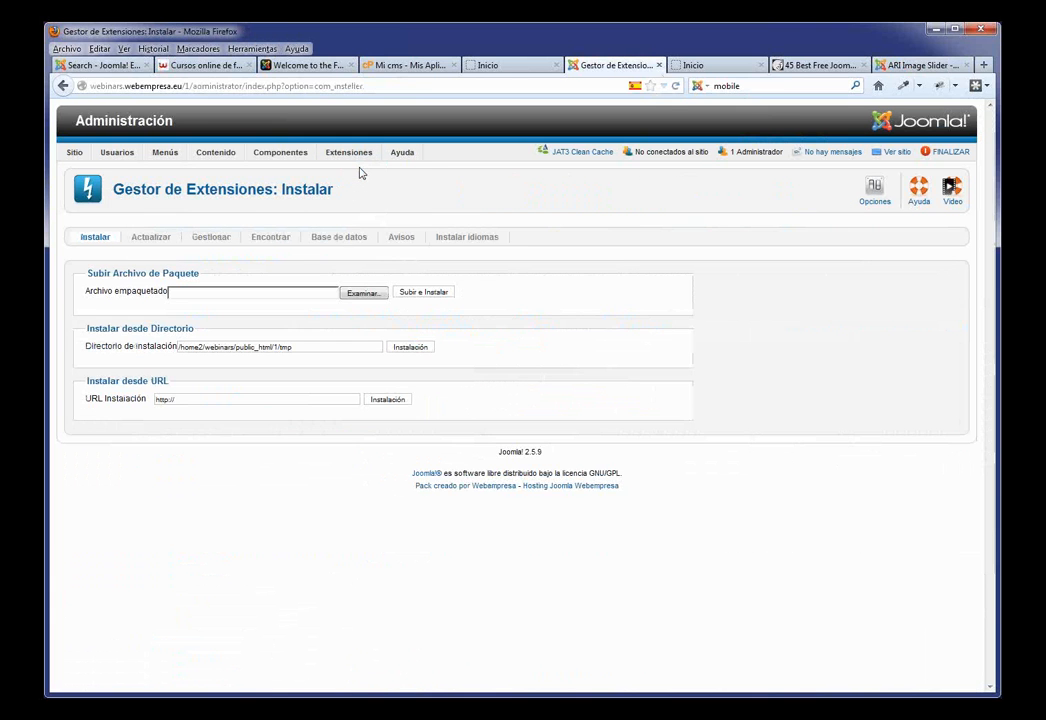
left_click(362, 294)
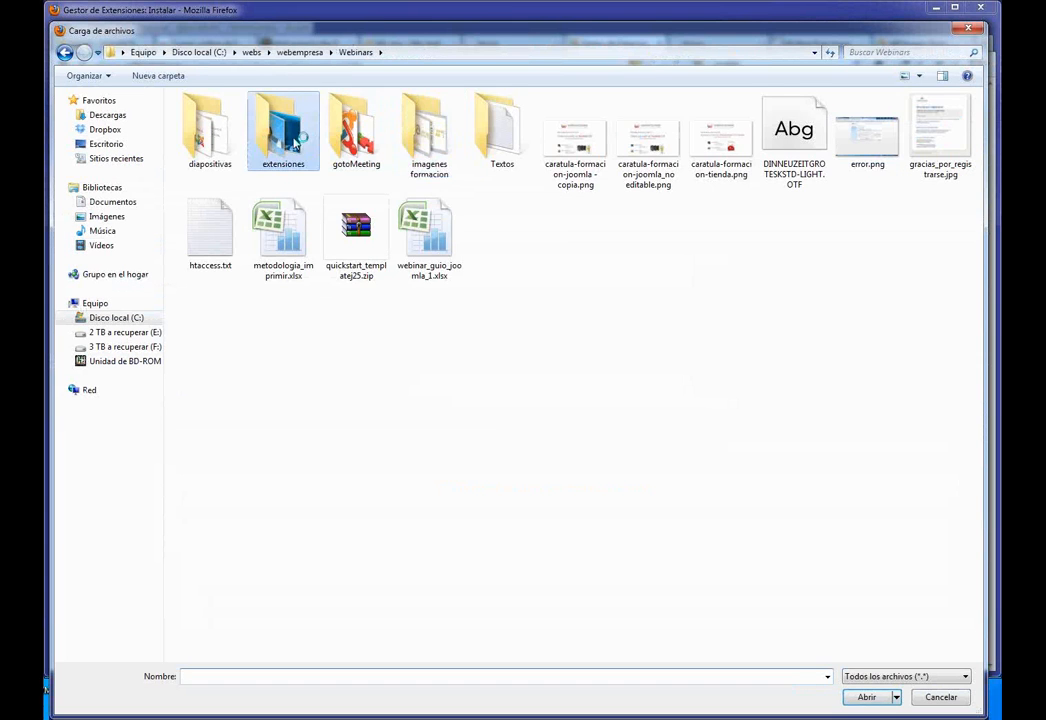
double_click(285, 130)
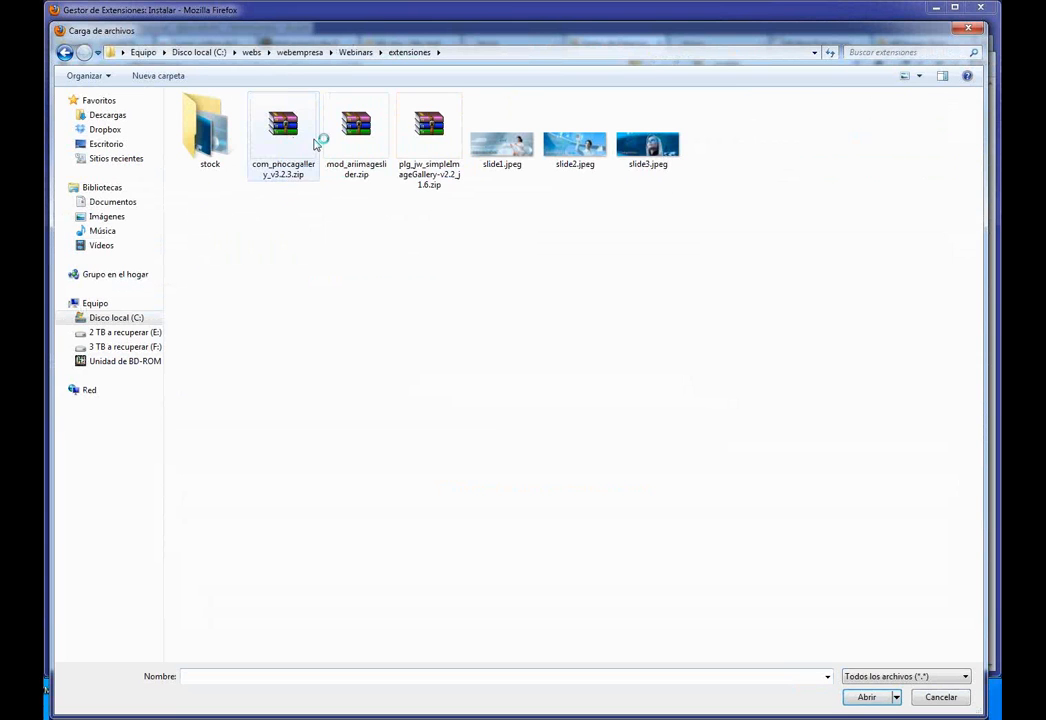
left_click(372, 125)
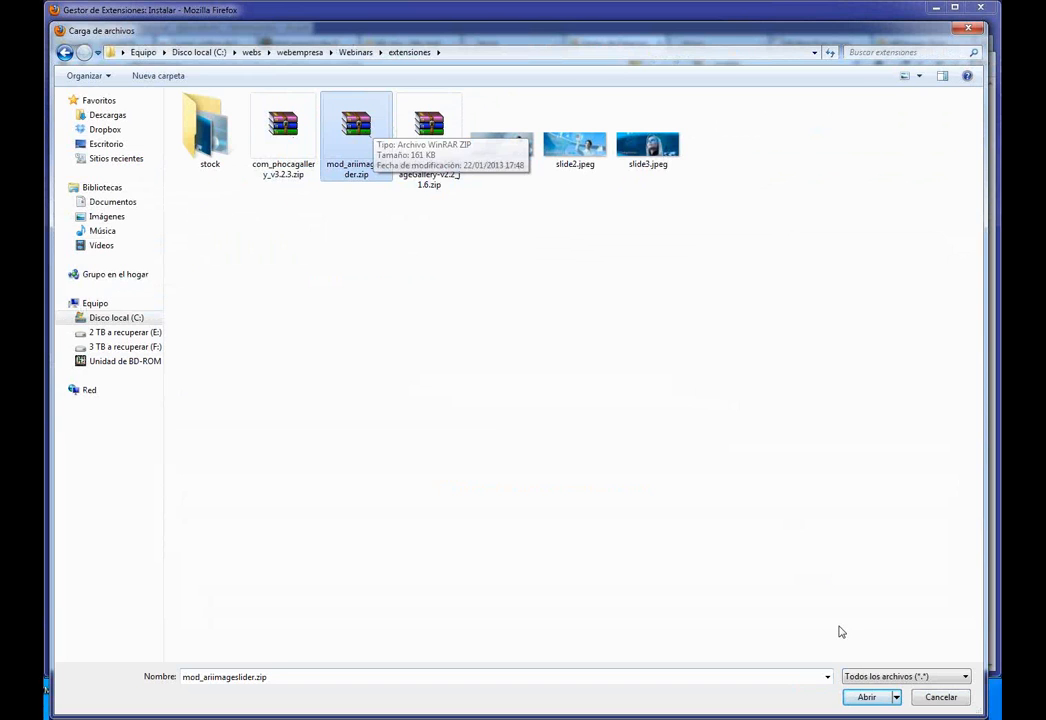
left_click(868, 697)
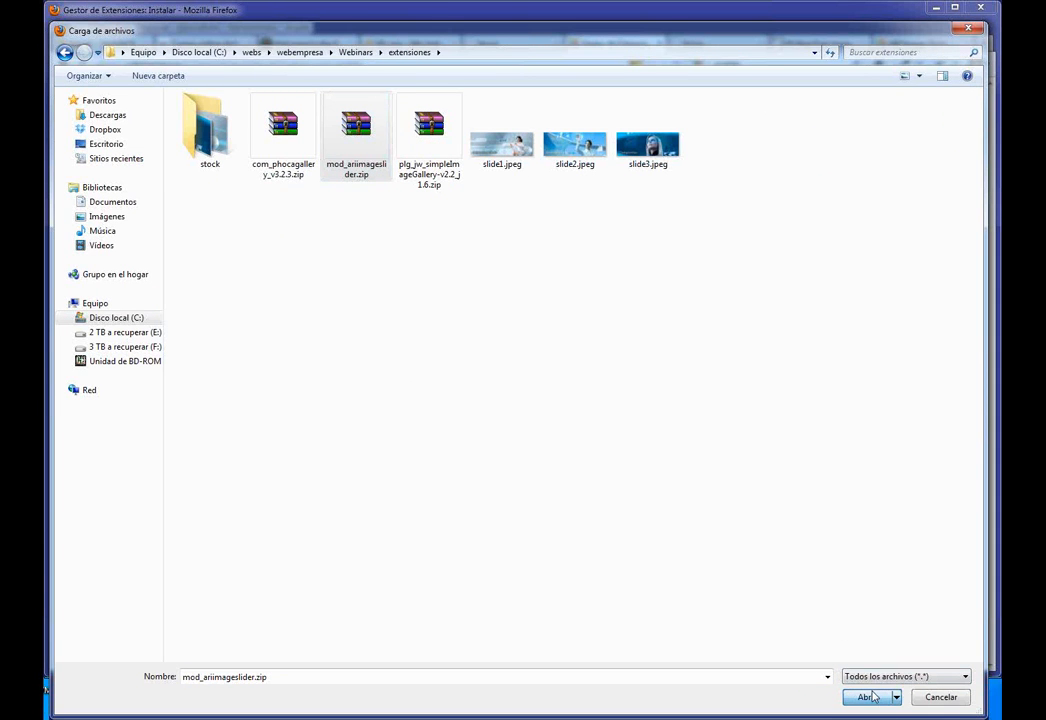
left_click(423, 296)
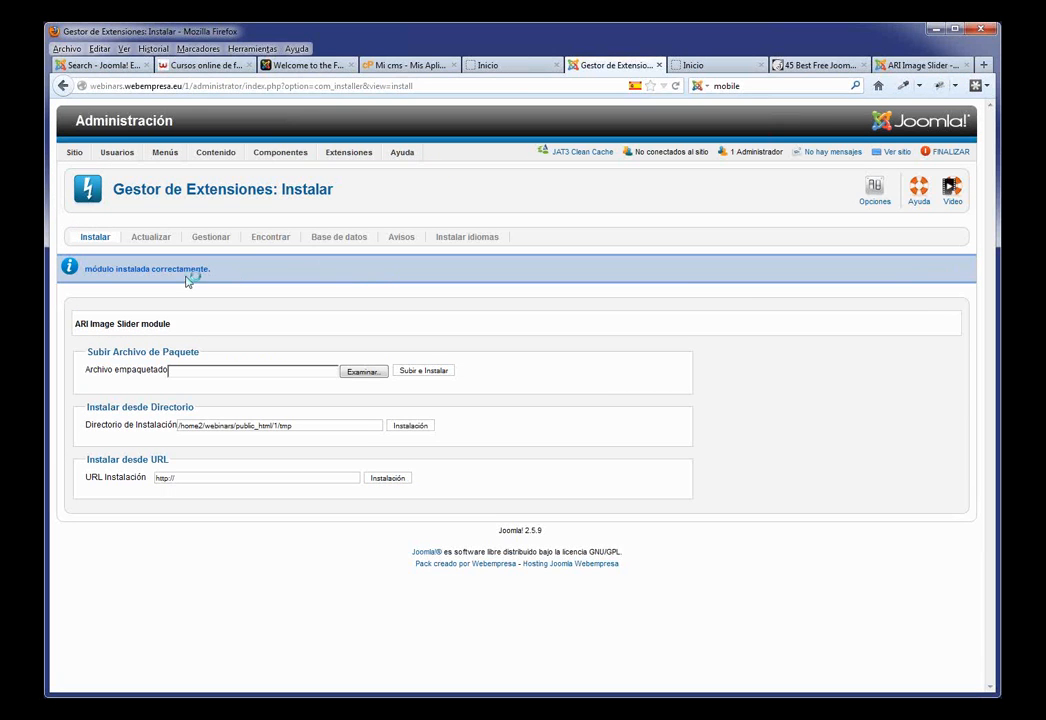
Step: Open the ARI Image Slider module in the Module Manager and set it to Publicado
mouse_move(349, 152)
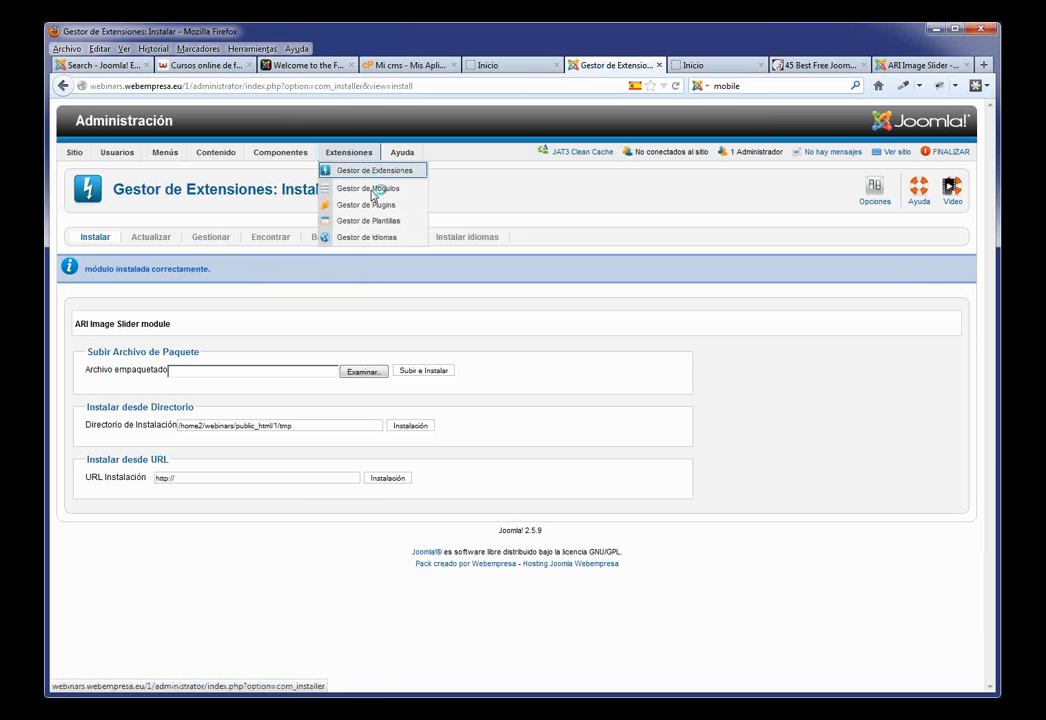
left_click(372, 188)
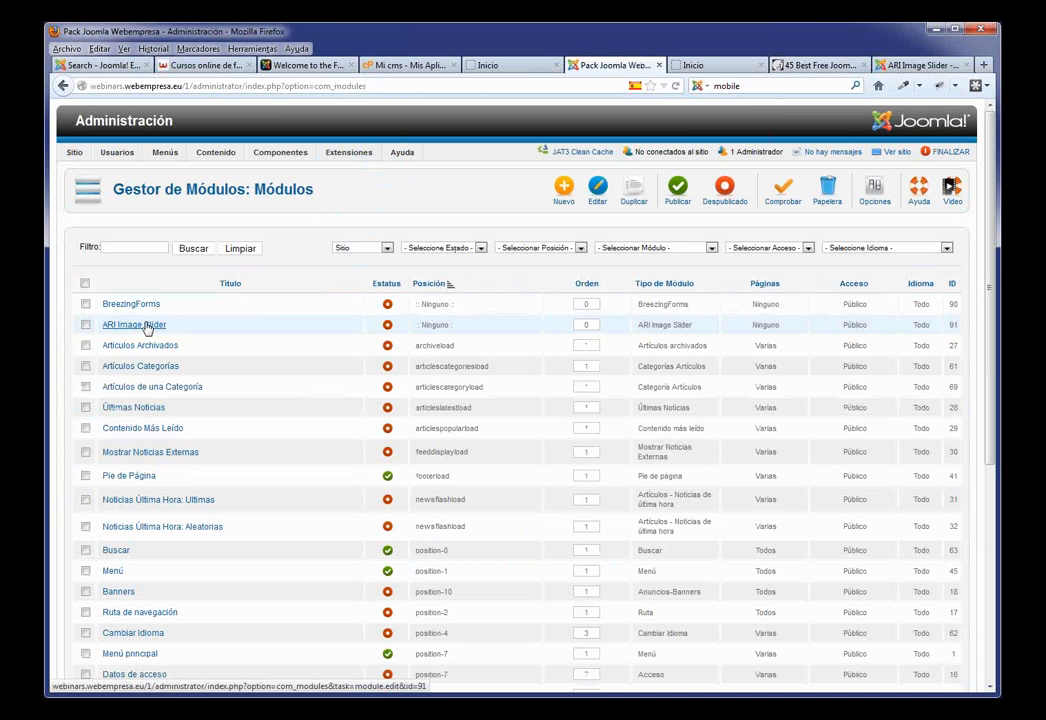
left_click(140, 325)
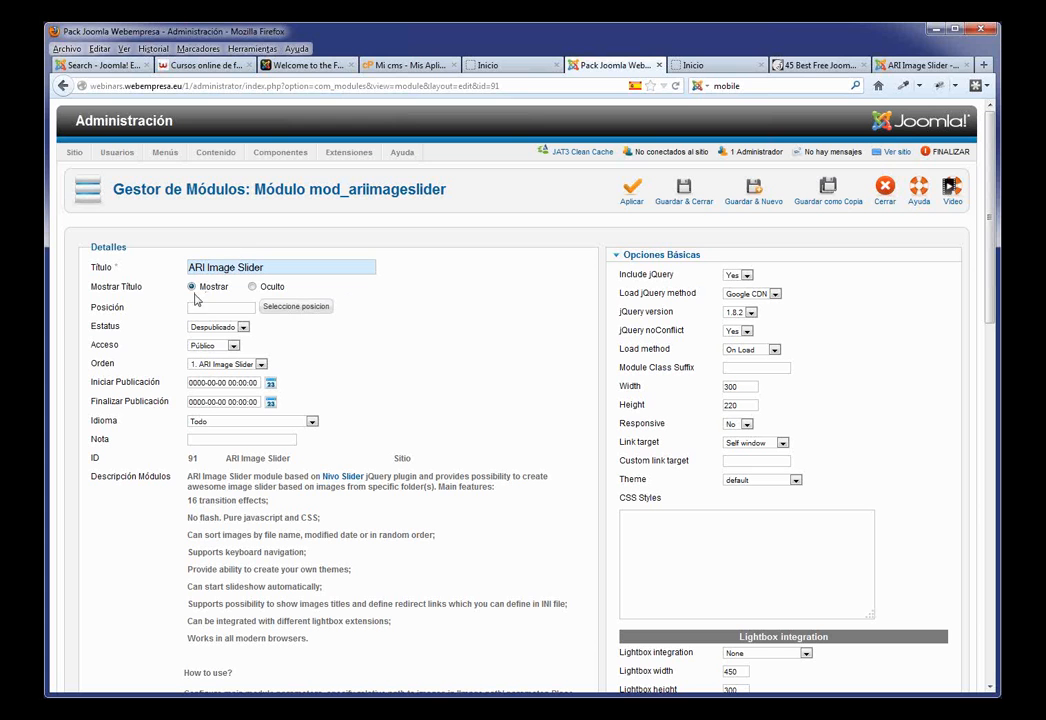
mouse_move(160, 292)
left_click(242, 327)
left_click(207, 338)
Step: Open the position list, filter it to J51_Oxygen, and show all positions on one page
left_click(307, 310)
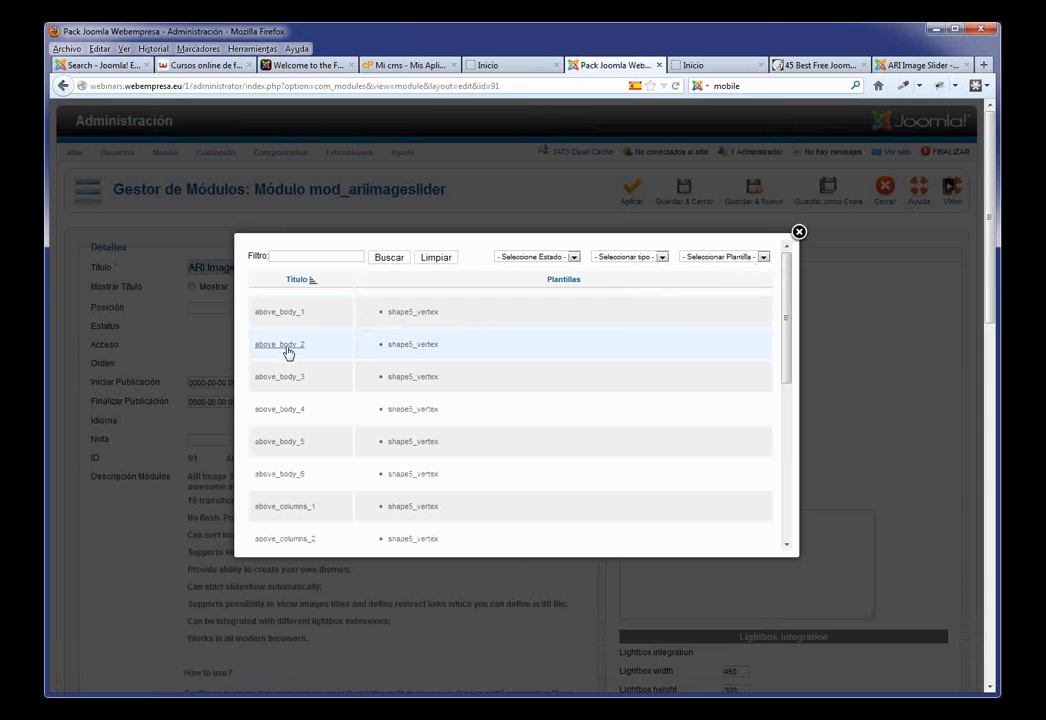
left_click(765, 258)
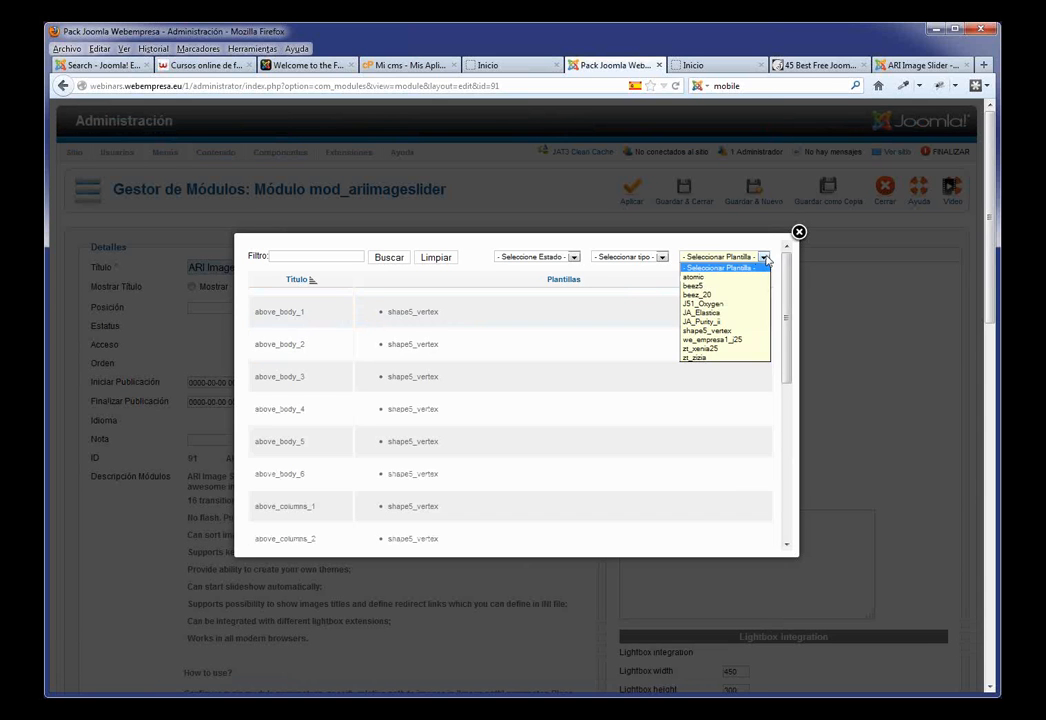
left_click(733, 303)
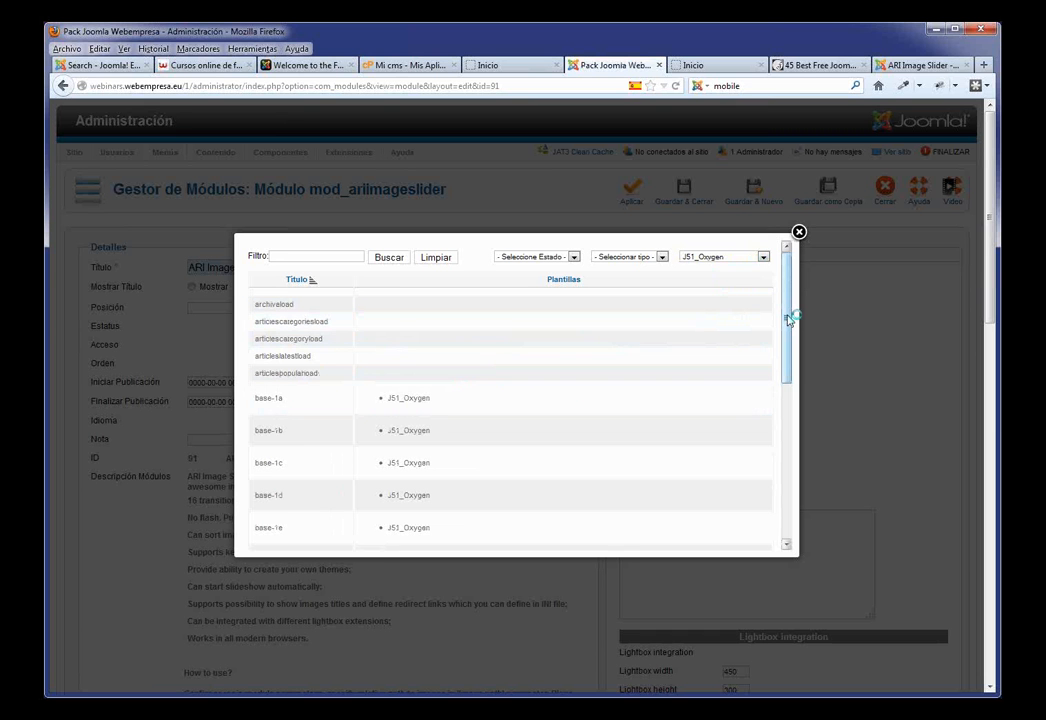
left_click_drag(788, 318, 787, 504)
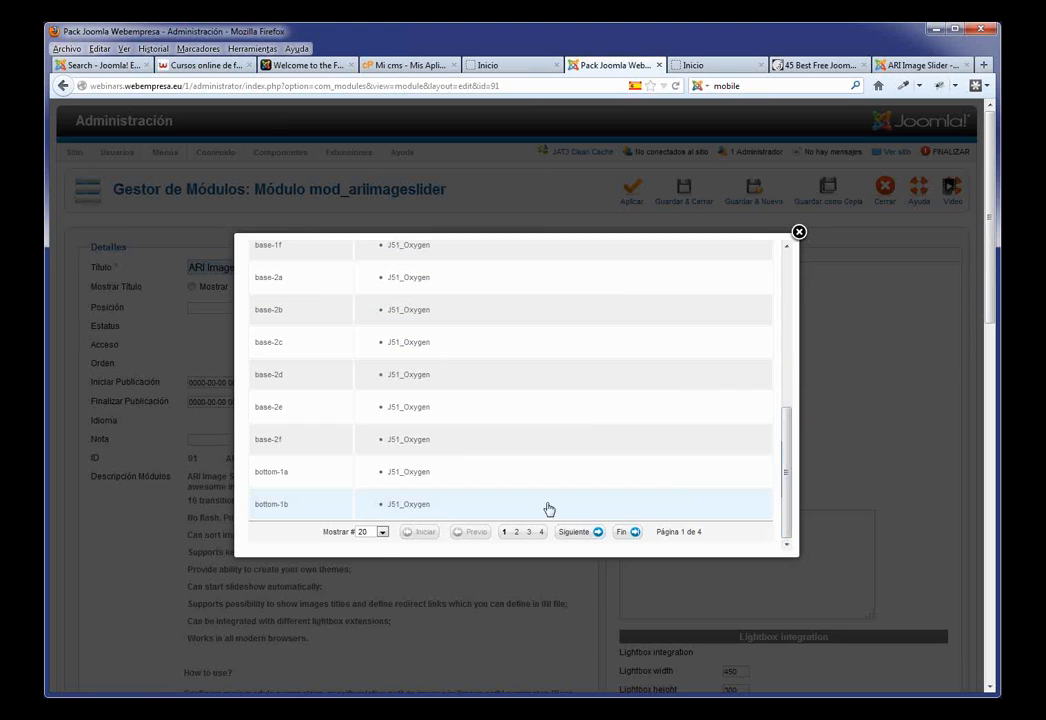
left_click(381, 534)
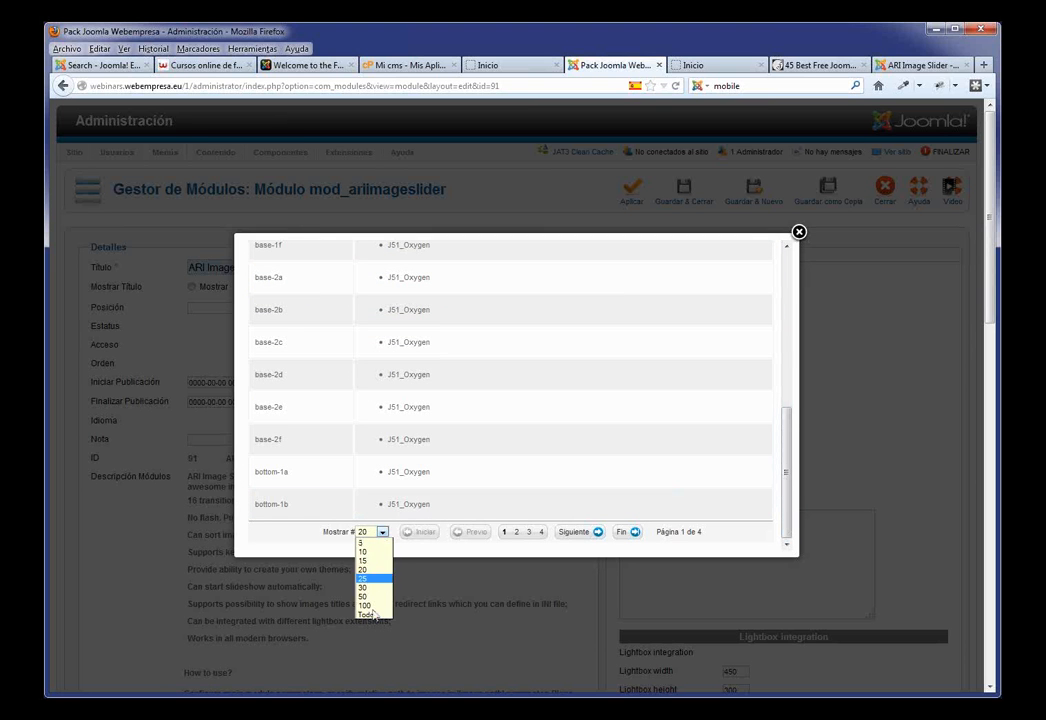
left_click(372, 614)
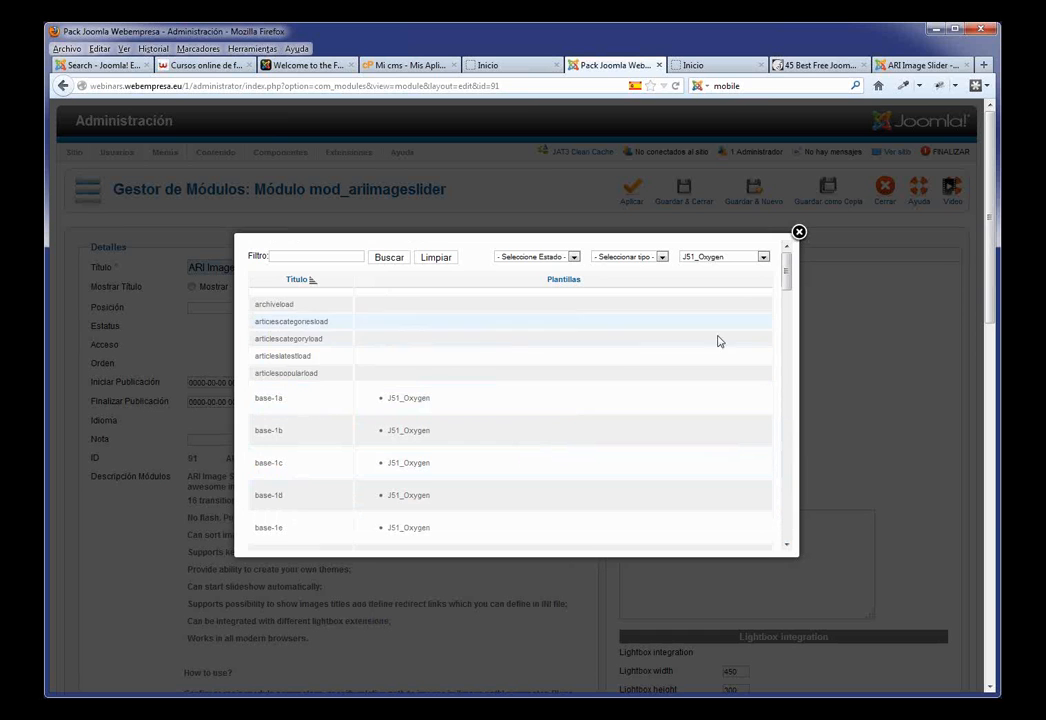
left_click_drag(788, 283, 777, 474)
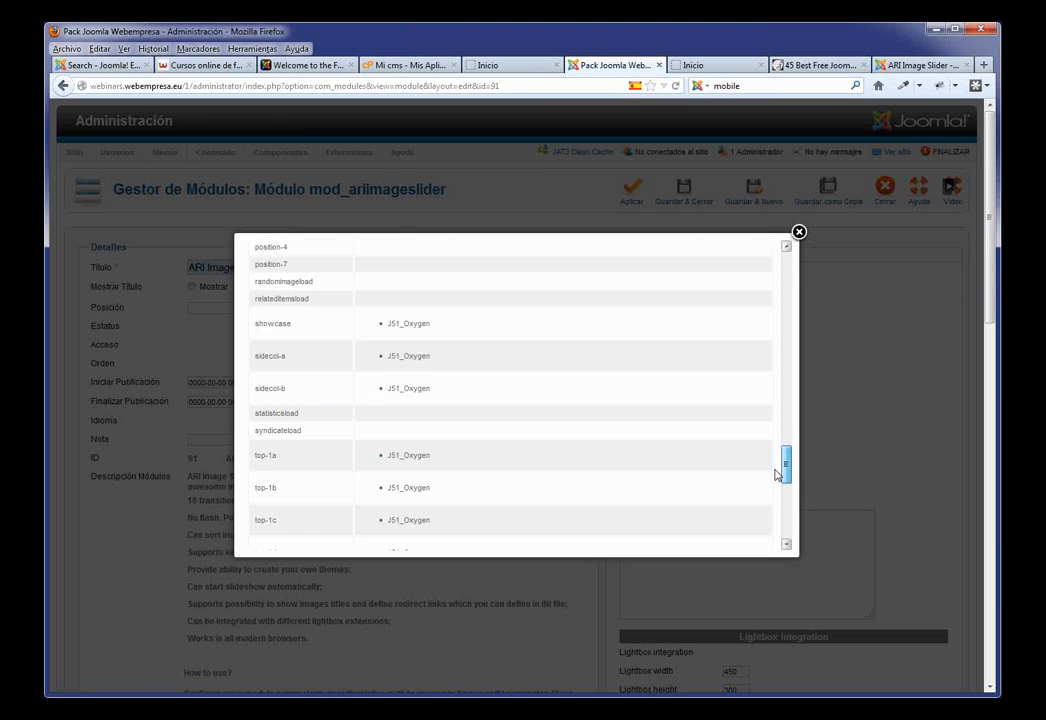
Step: Place the slider in showcase and assign it only to the Inicio page
left_click(271, 324)
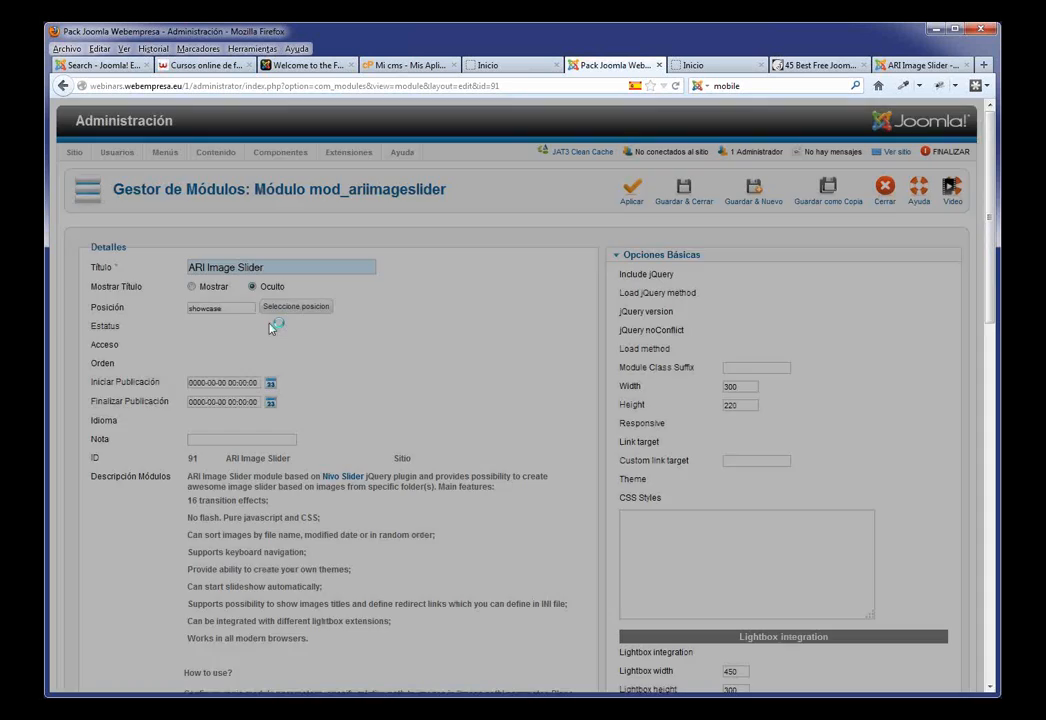
scroll(407, 380, "down", 10)
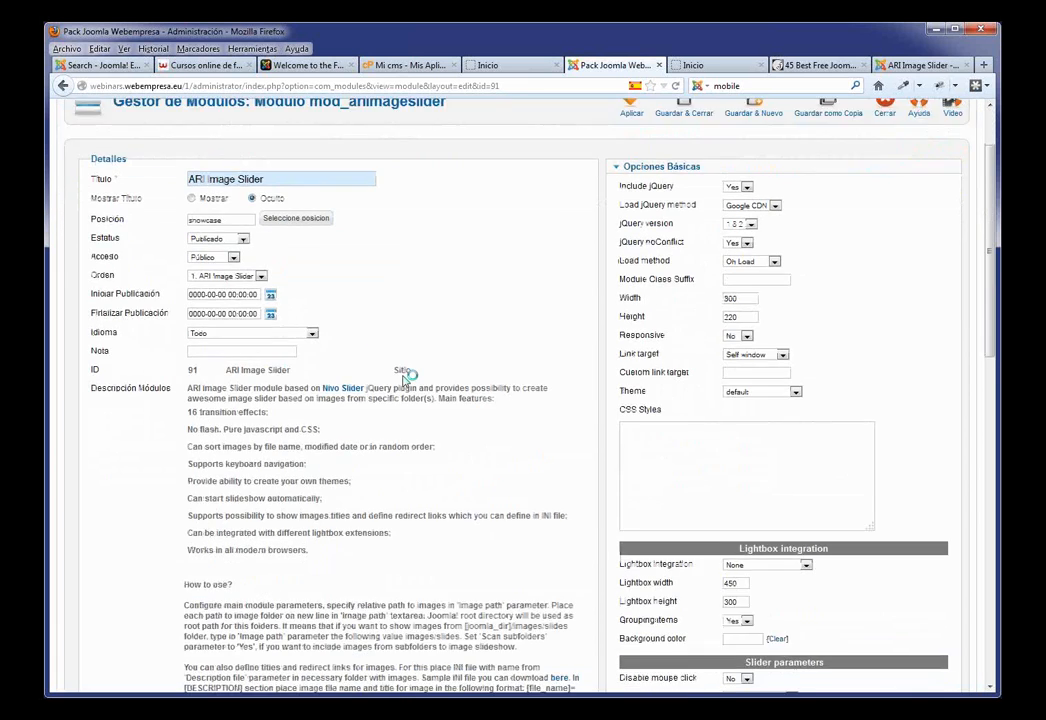
scroll(403, 375, "down", 5)
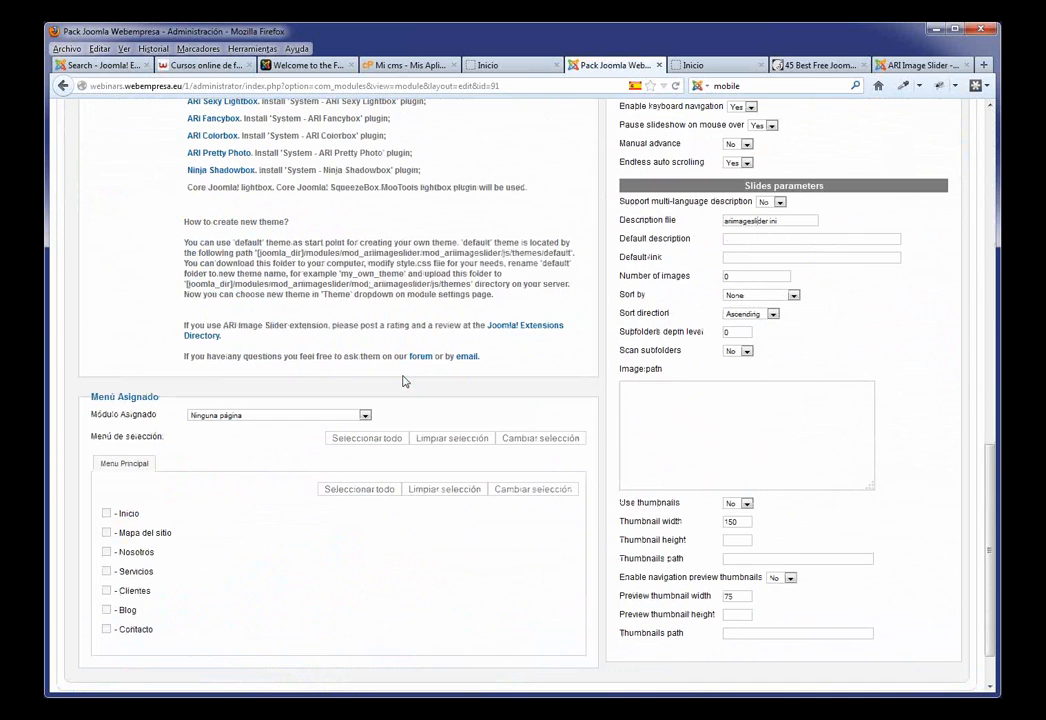
left_click(366, 416)
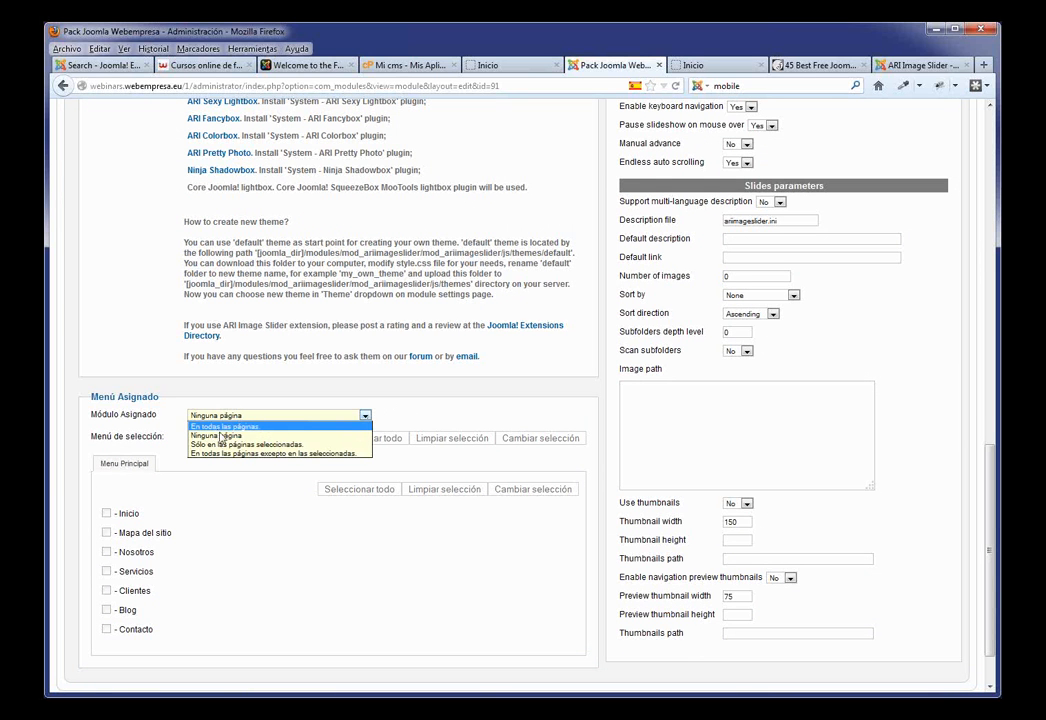
left_click(223, 445)
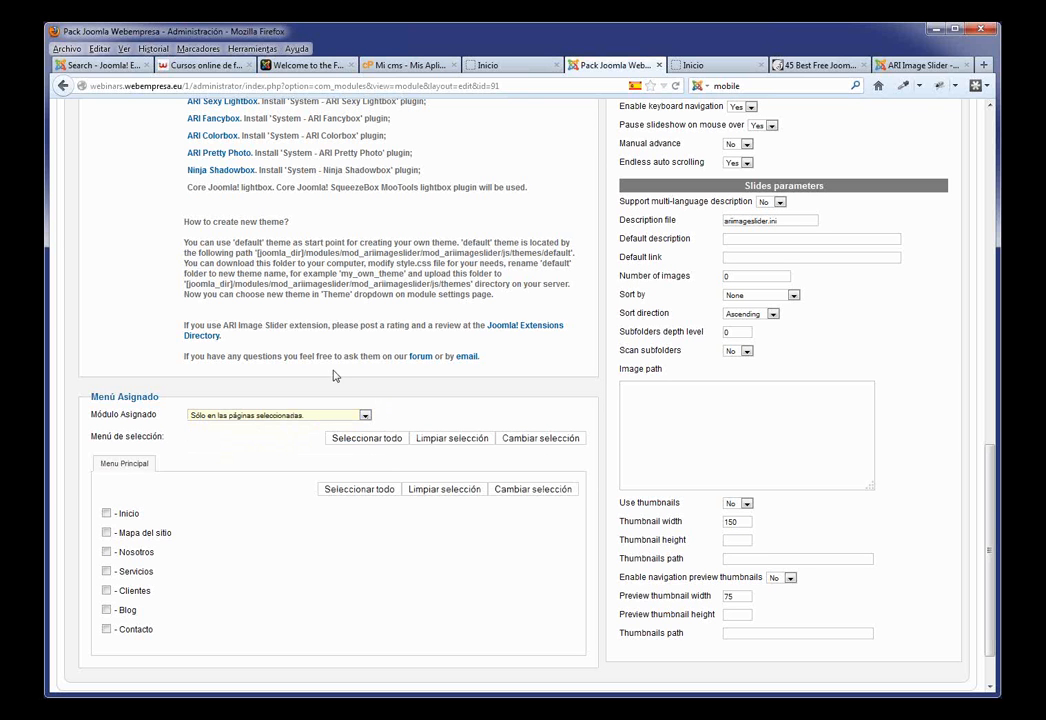
left_click(106, 513)
scroll(741, 386, "up", 15)
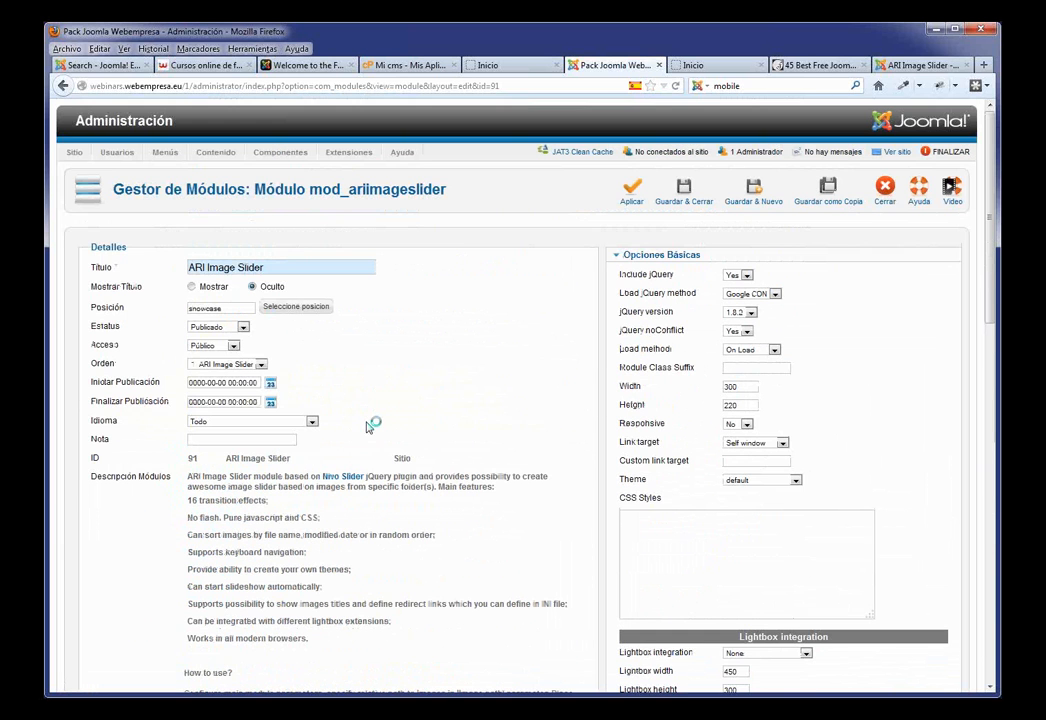
scroll(173, 465, "down", 10)
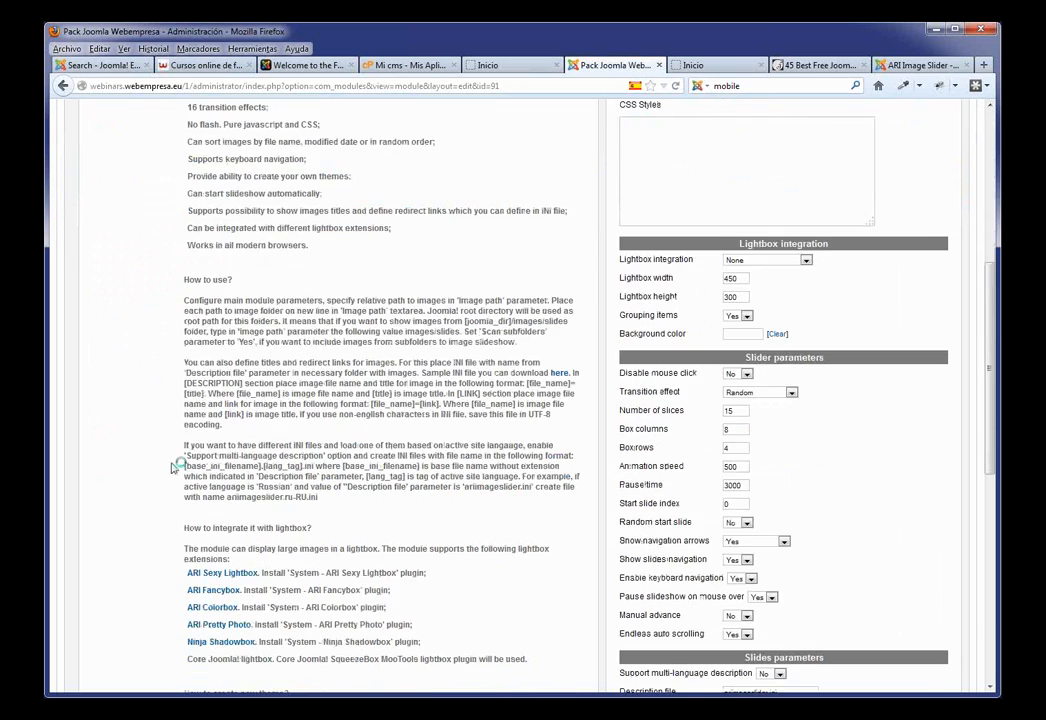
scroll(173, 488, "down", 7)
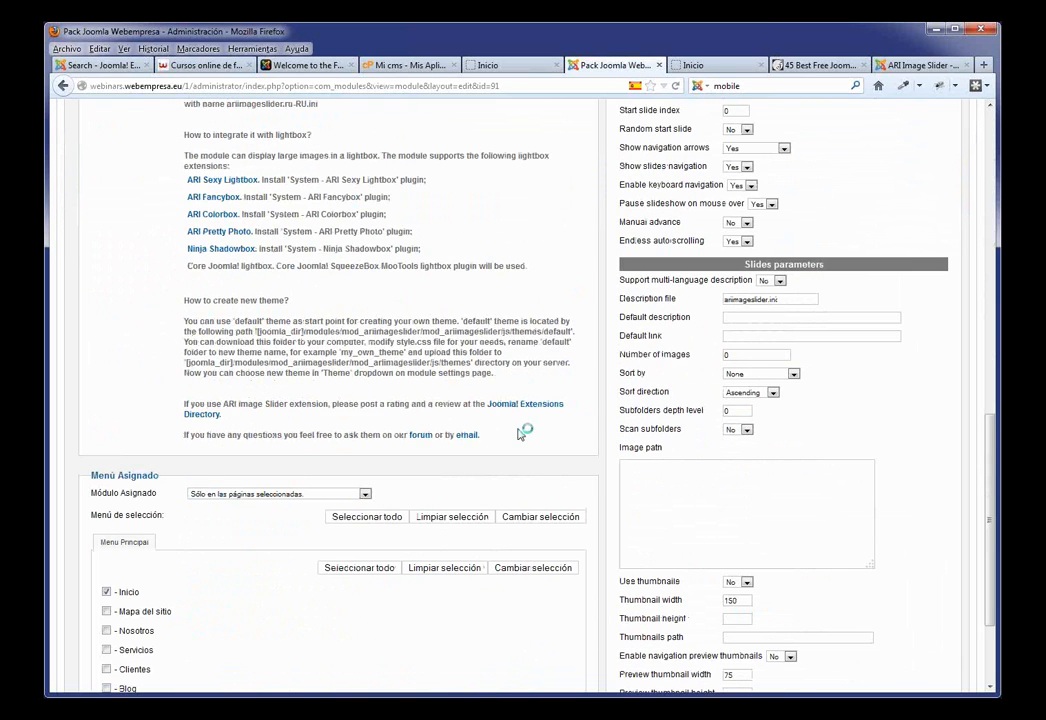
scroll(514, 427, "up", 7)
scroll(514, 427, "up", 10)
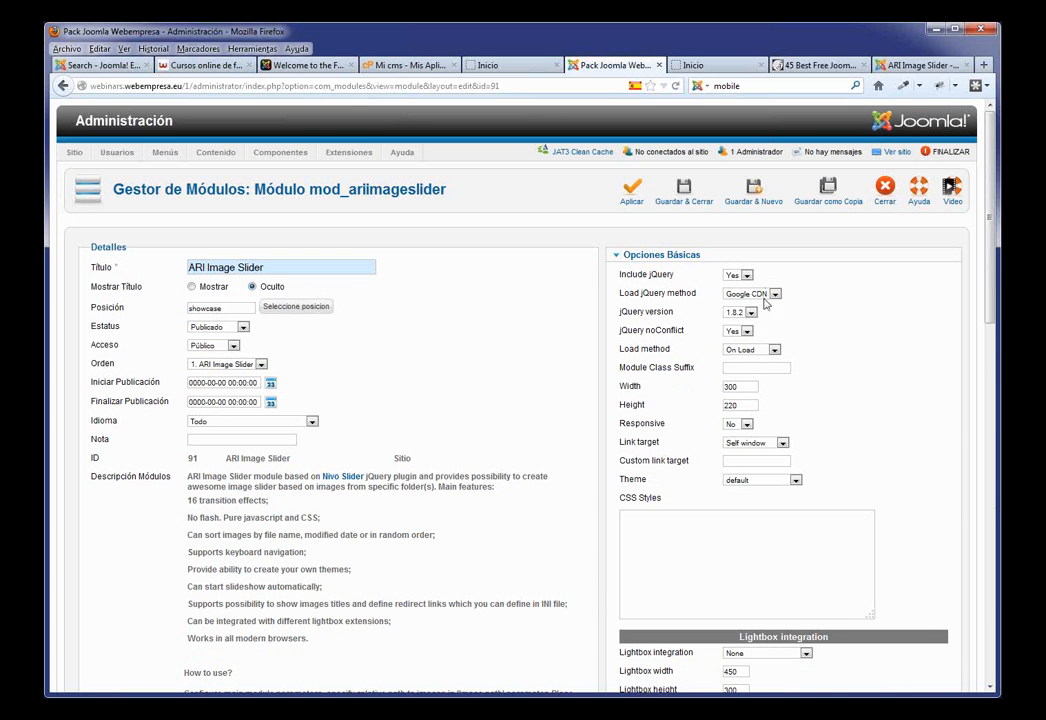
Step: Set width 930, height 350 and image path images/slide, then save and close the module
left_click(734, 385)
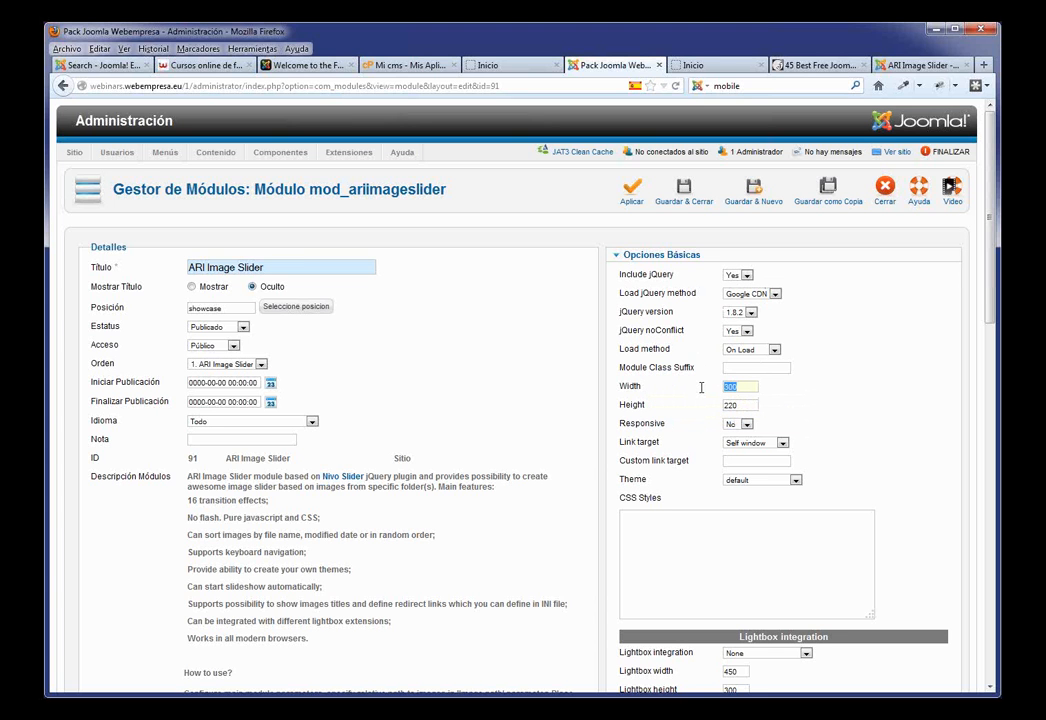
type("93")
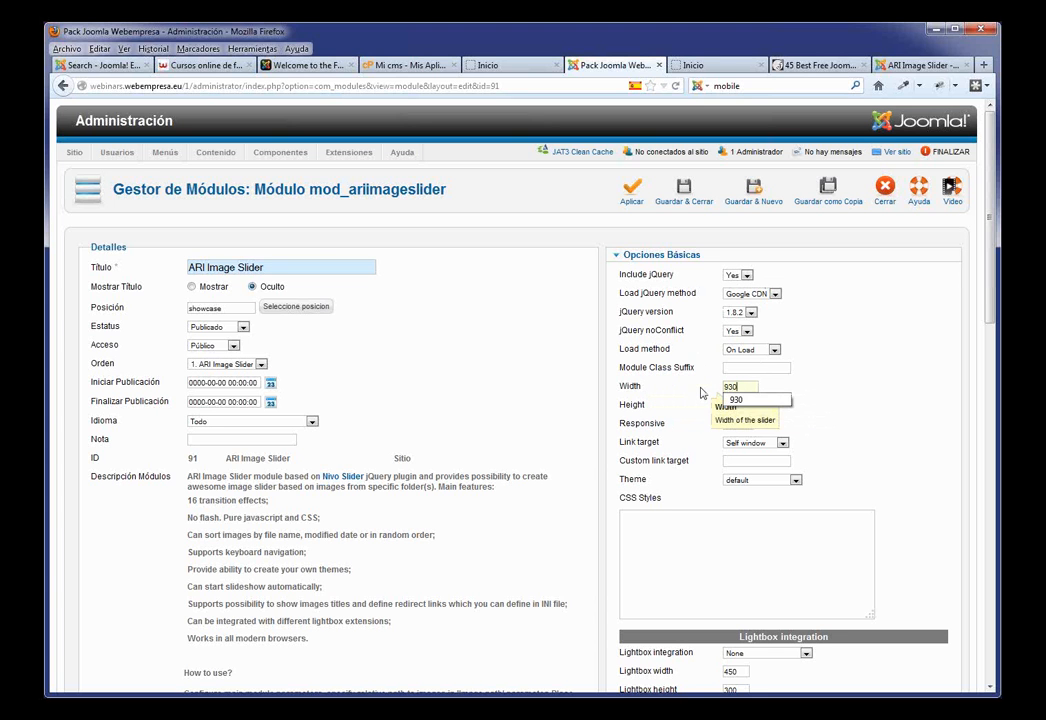
left_click(888, 407)
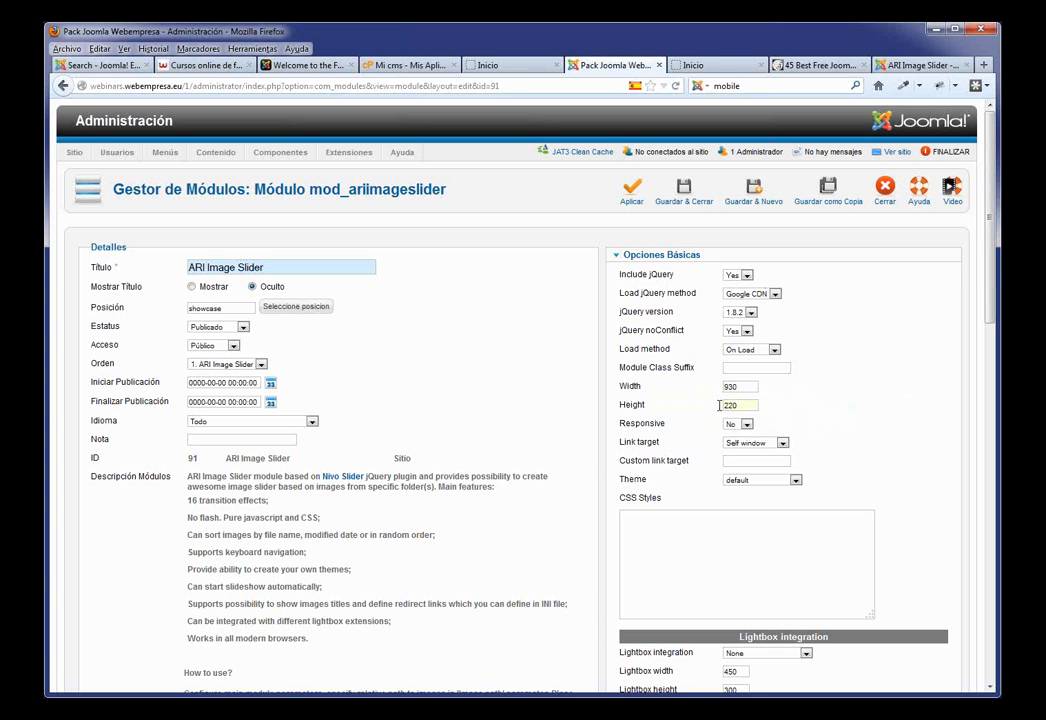
double_click(719, 405)
type("350")
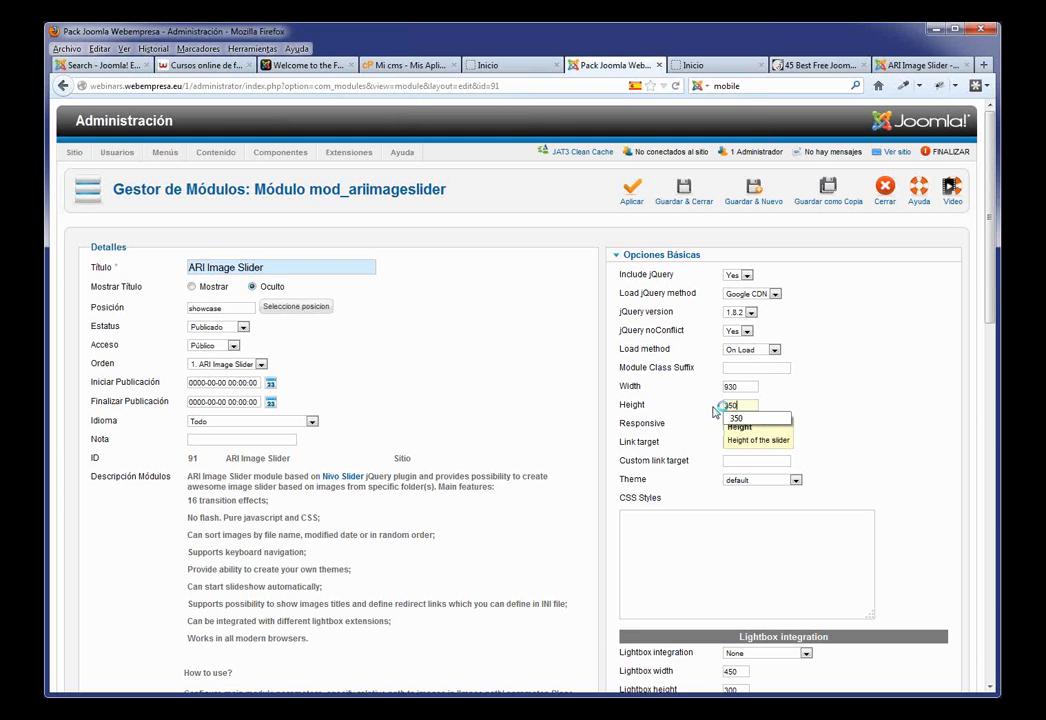
scroll(825, 388, "down", 5)
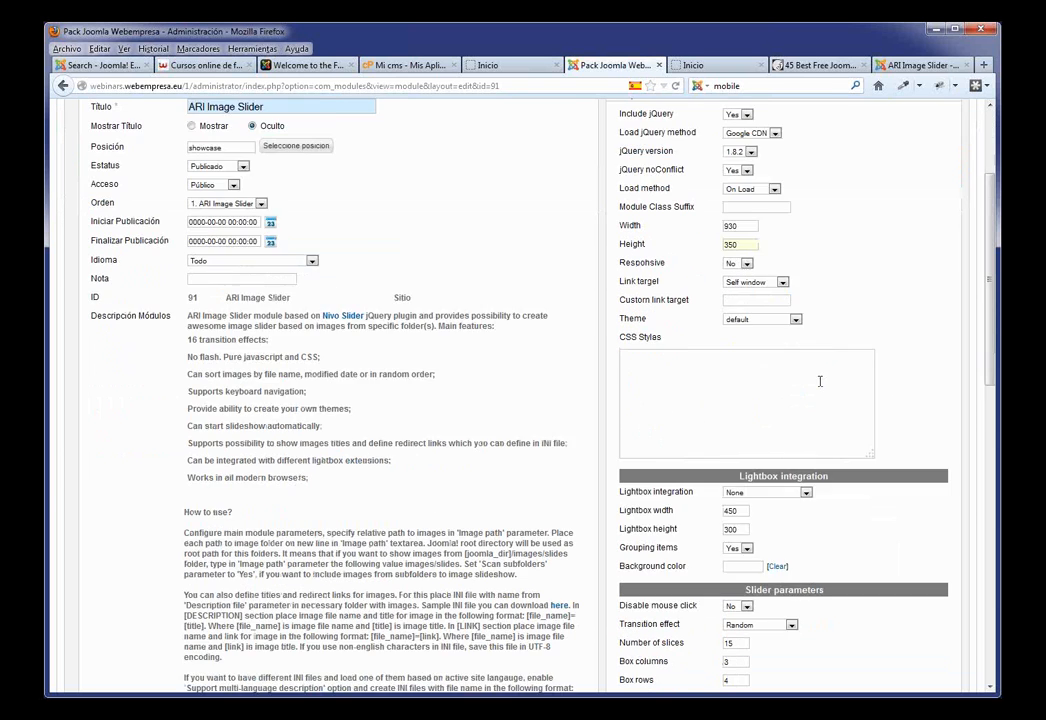
scroll(808, 385, "down", 6)
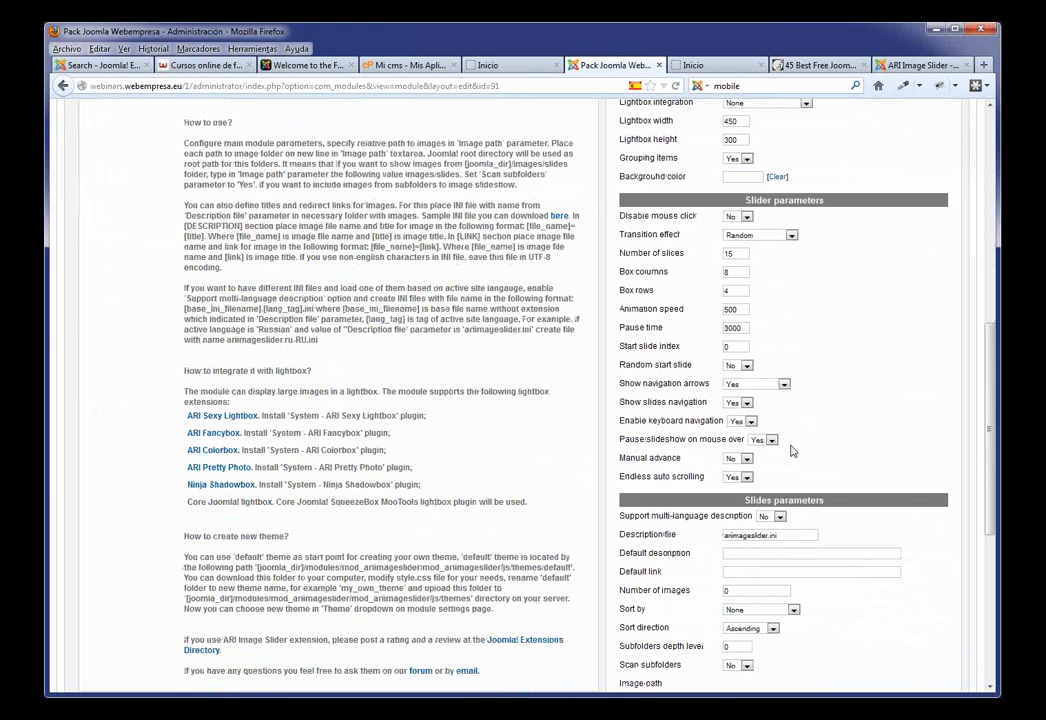
scroll(732, 411, "down", 7)
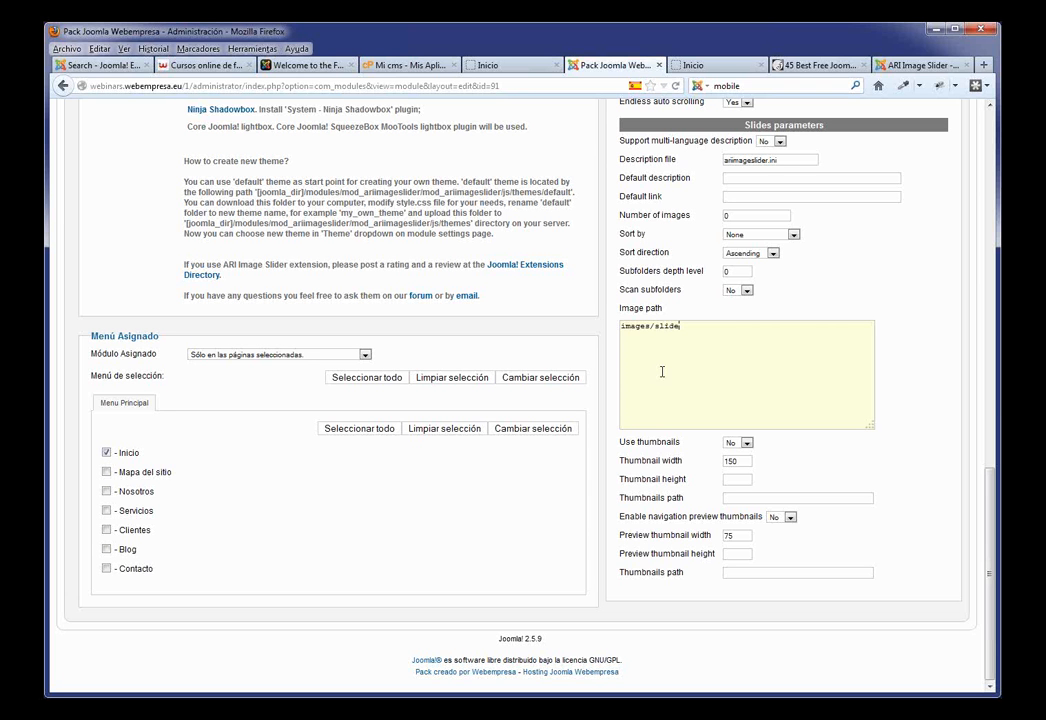
scroll(620, 375, "up", 15)
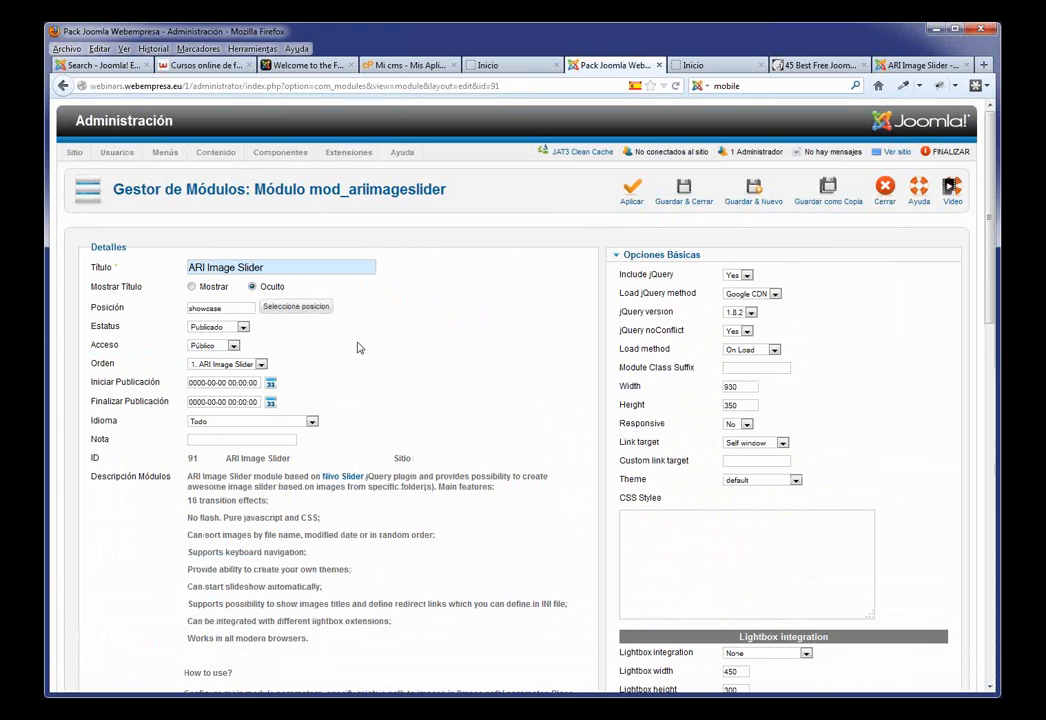
left_click(681, 199)
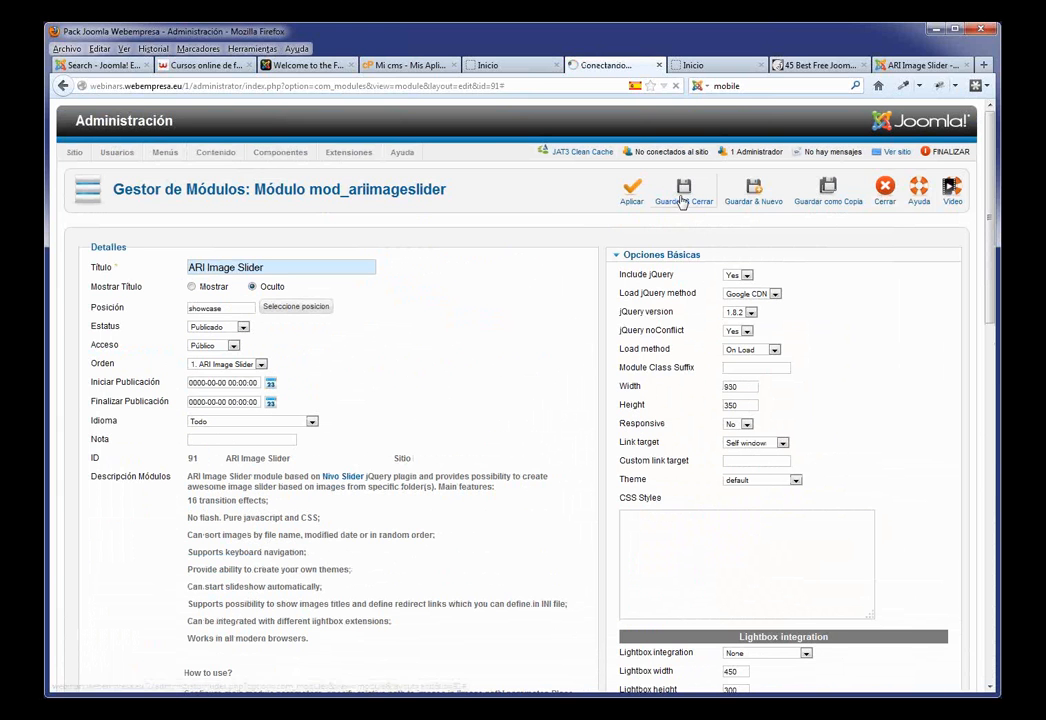
left_click(510, 65)
key("F5")
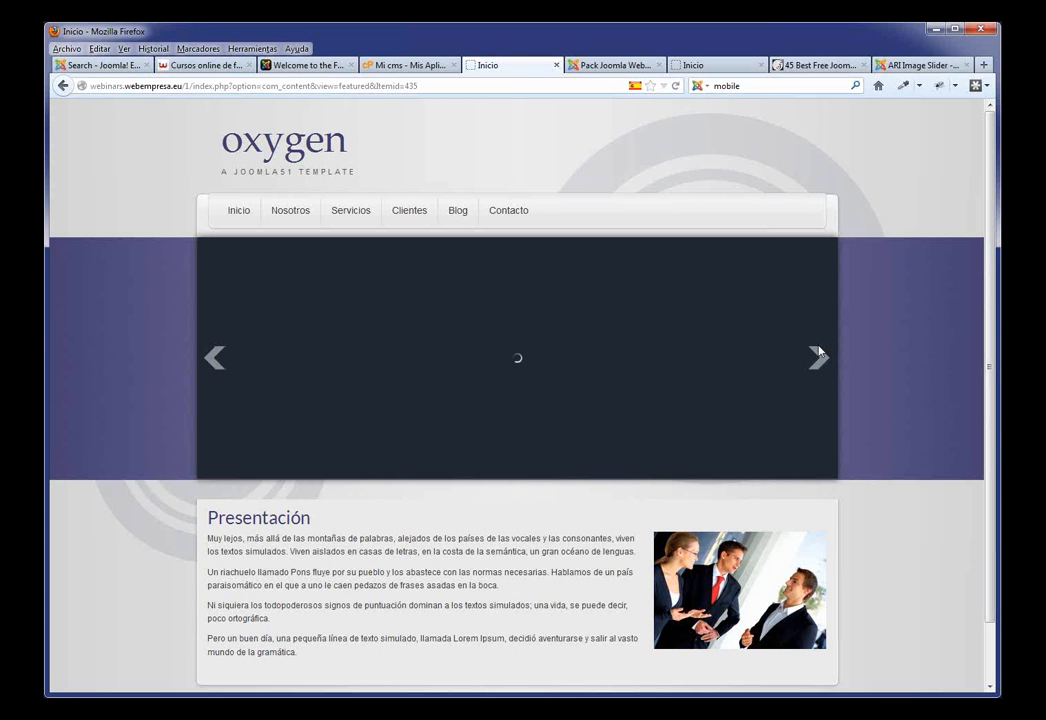
left_click(590, 66)
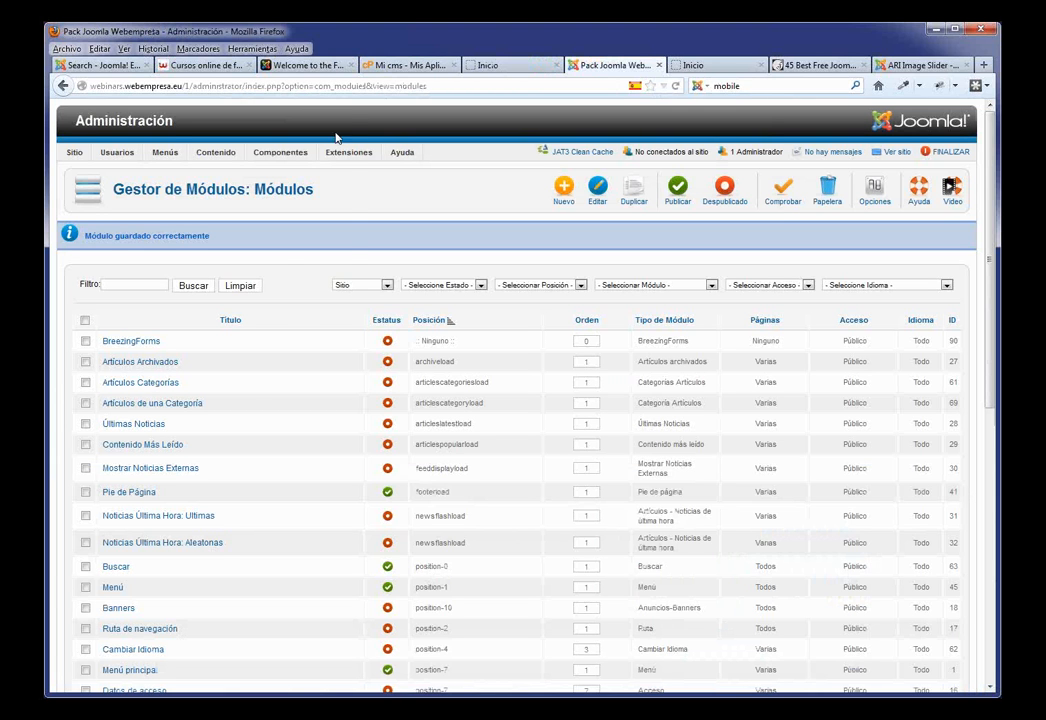
mouse_move(284, 154)
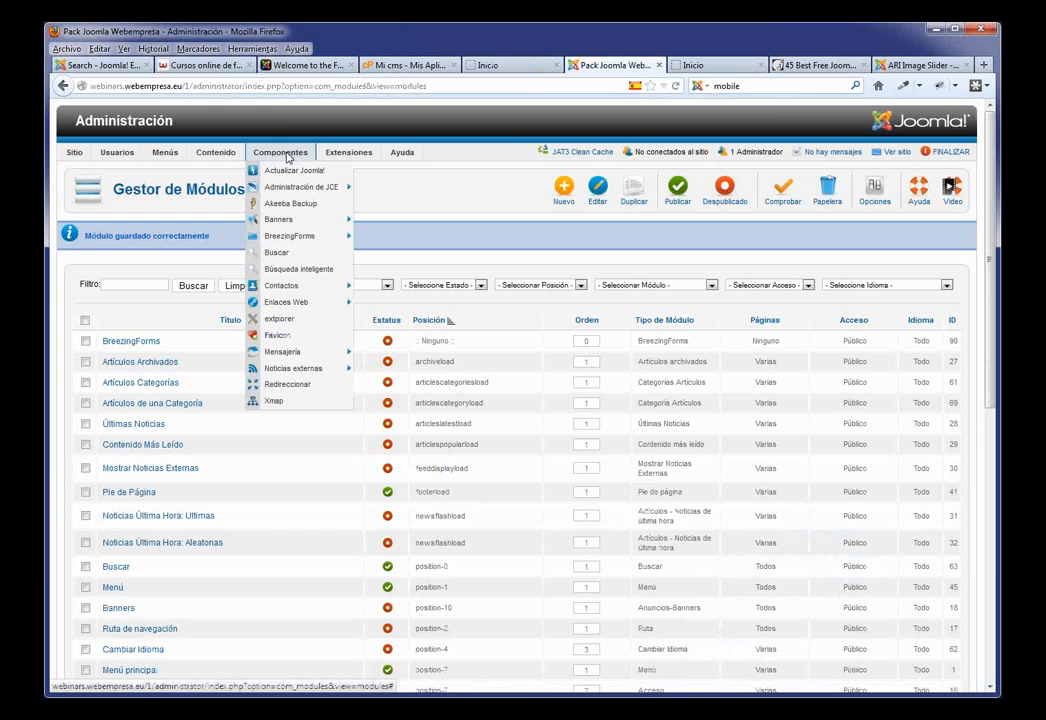
Step: Open eXtplorer and navigate into folder 1, then the images folder
left_click(284, 320)
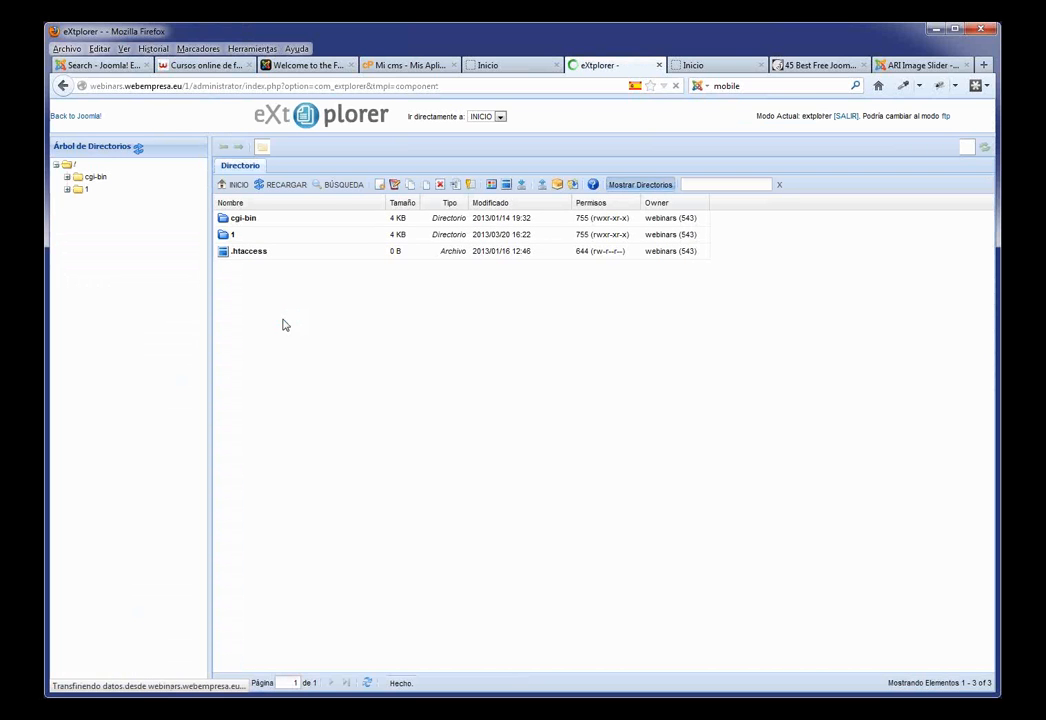
double_click(224, 234)
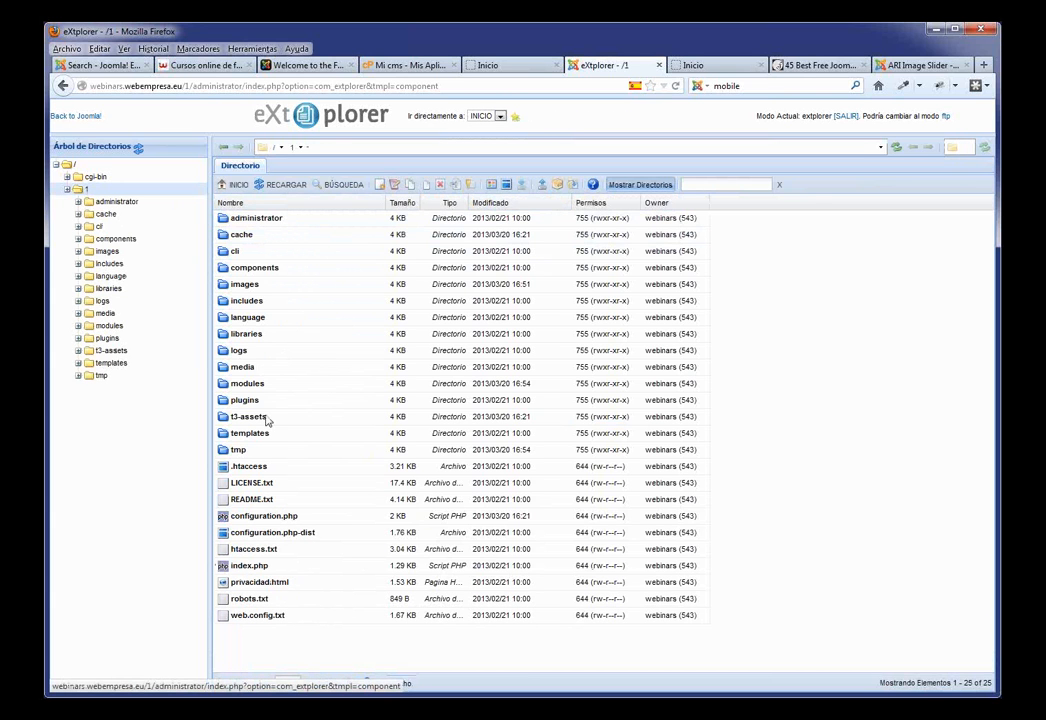
double_click(236, 285)
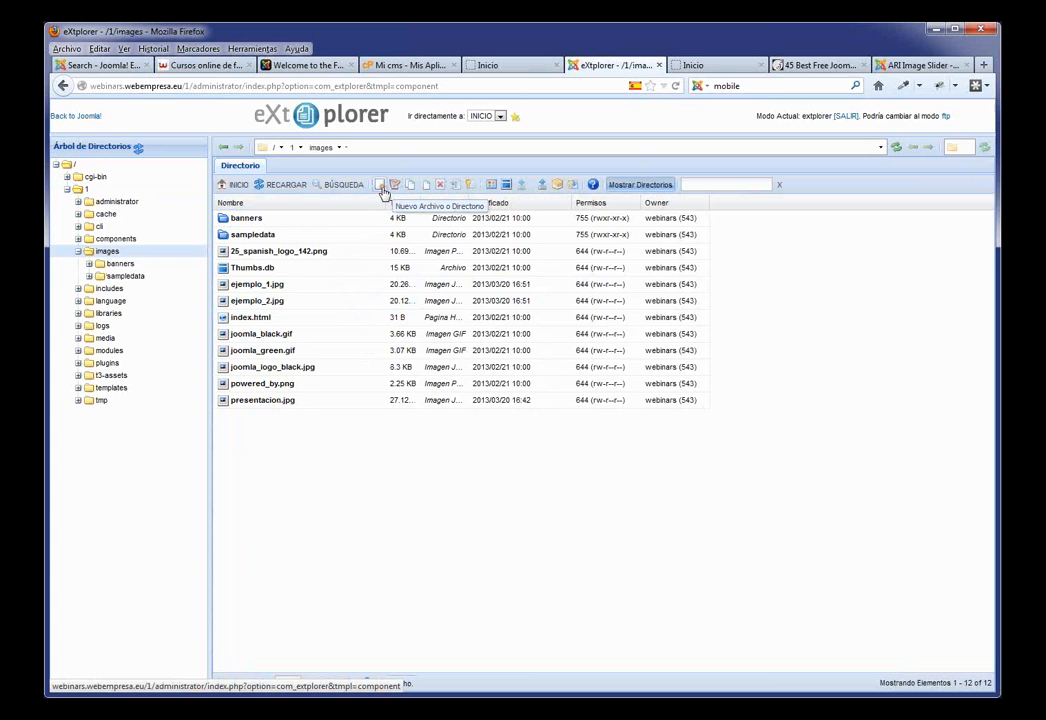
Step: Create a new directory named slide in the images folder
left_click(381, 187)
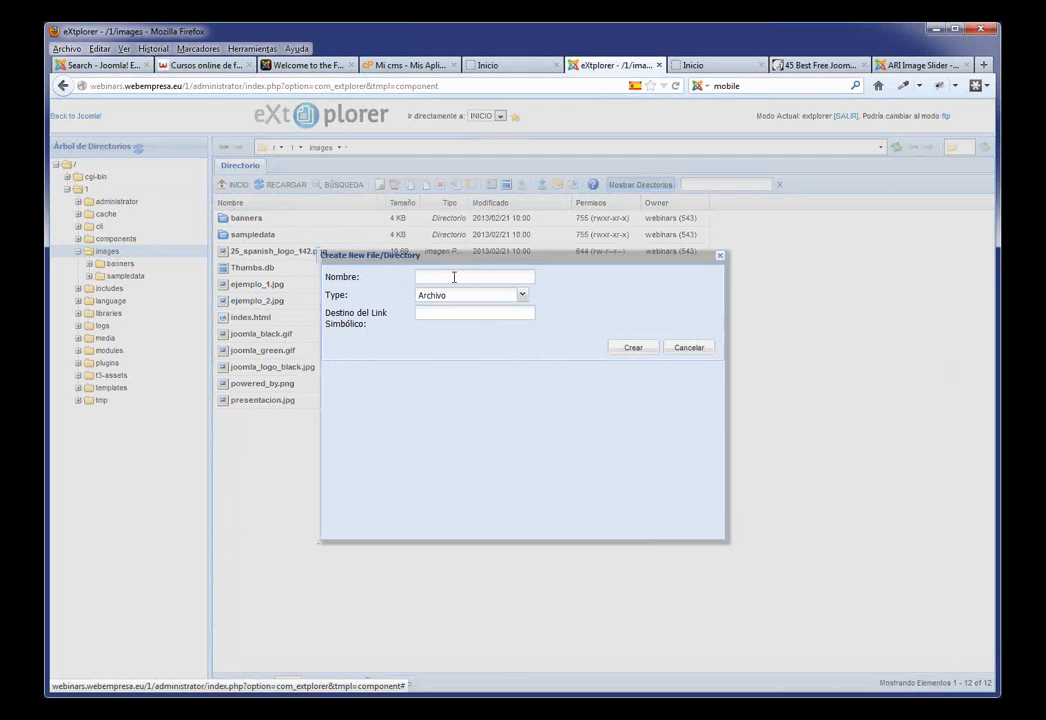
type("s")
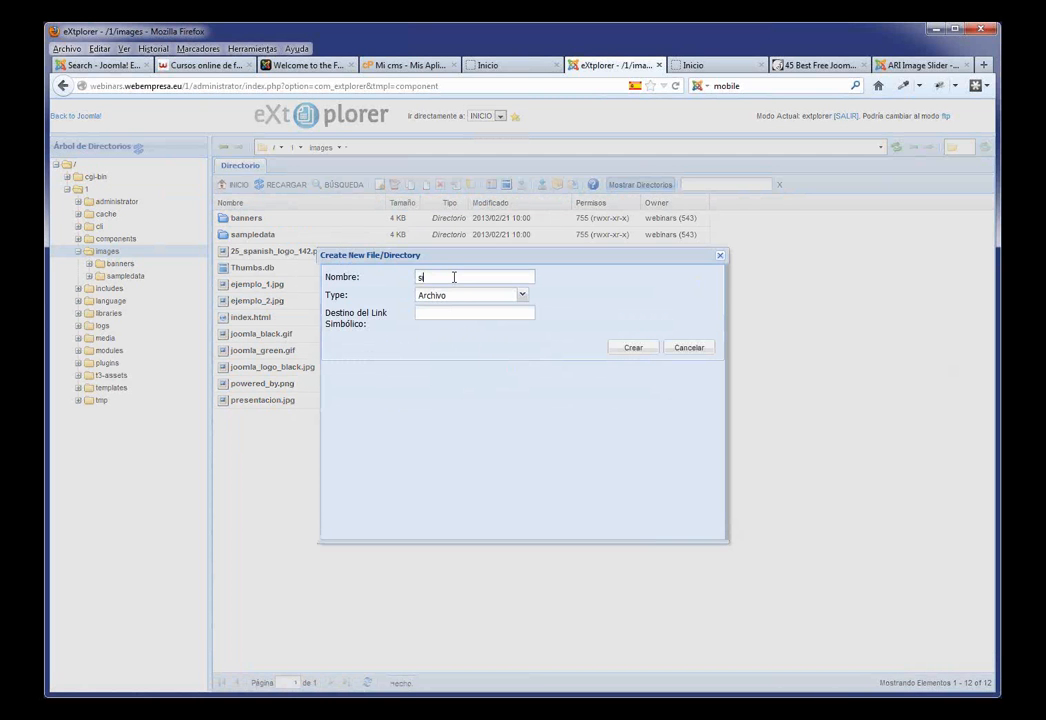
type("lide,")
left_click(519, 296)
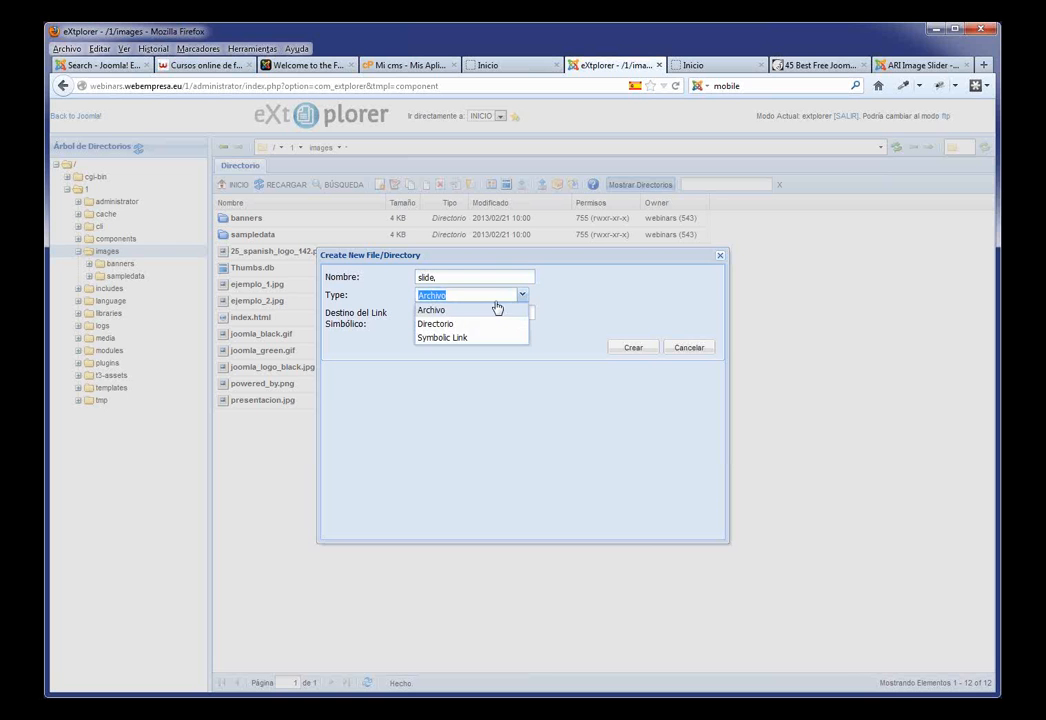
left_click(468, 324)
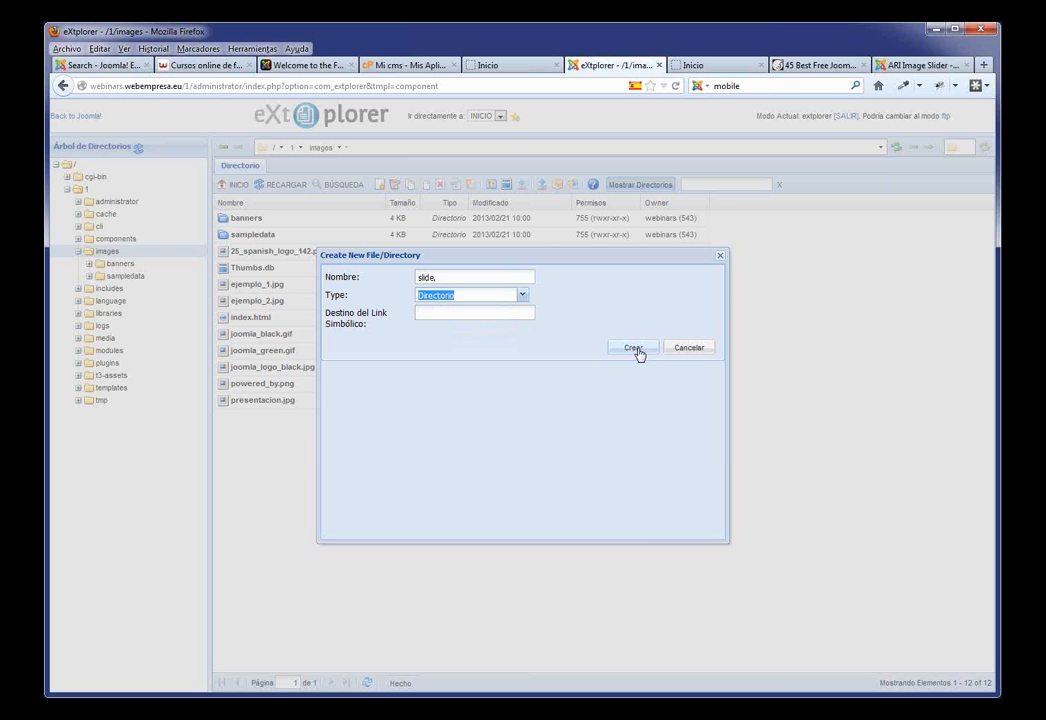
left_click(636, 349)
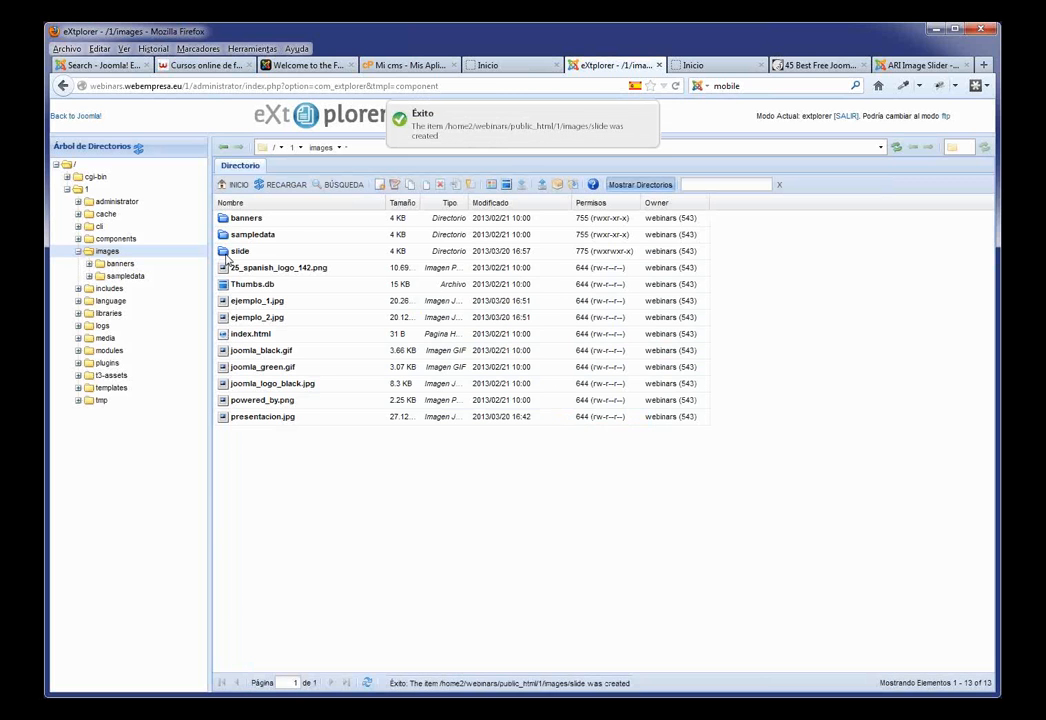
Step: Upload slide1–slide3.jpeg into images/slide, then reload the home page to view the slider
double_click(225, 253)
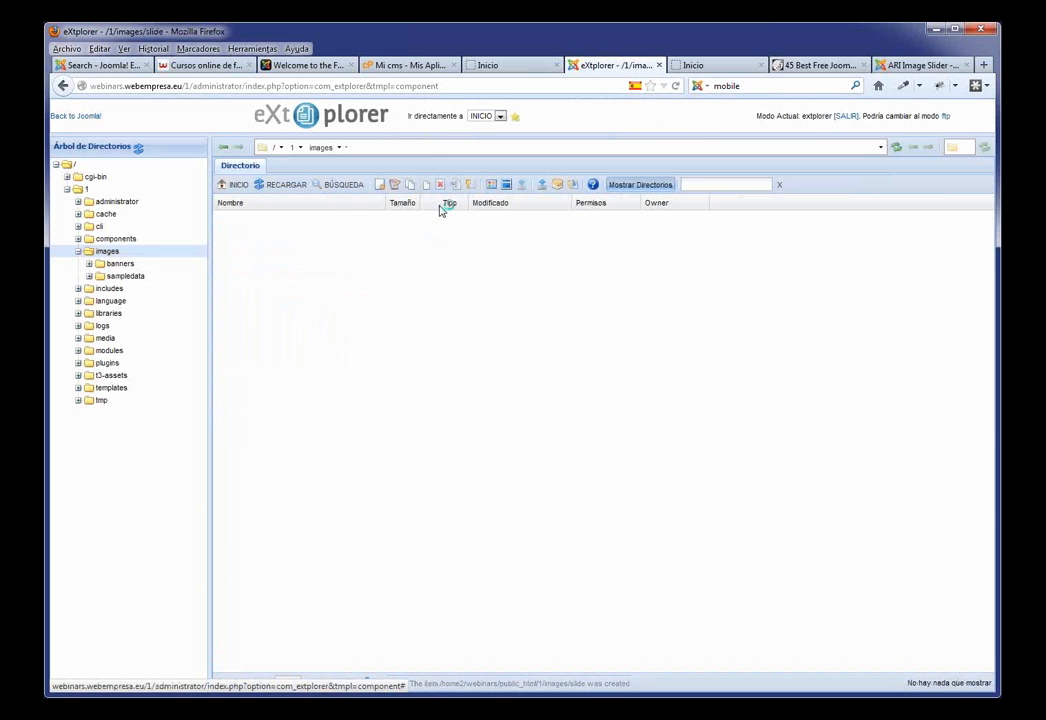
left_click(542, 185)
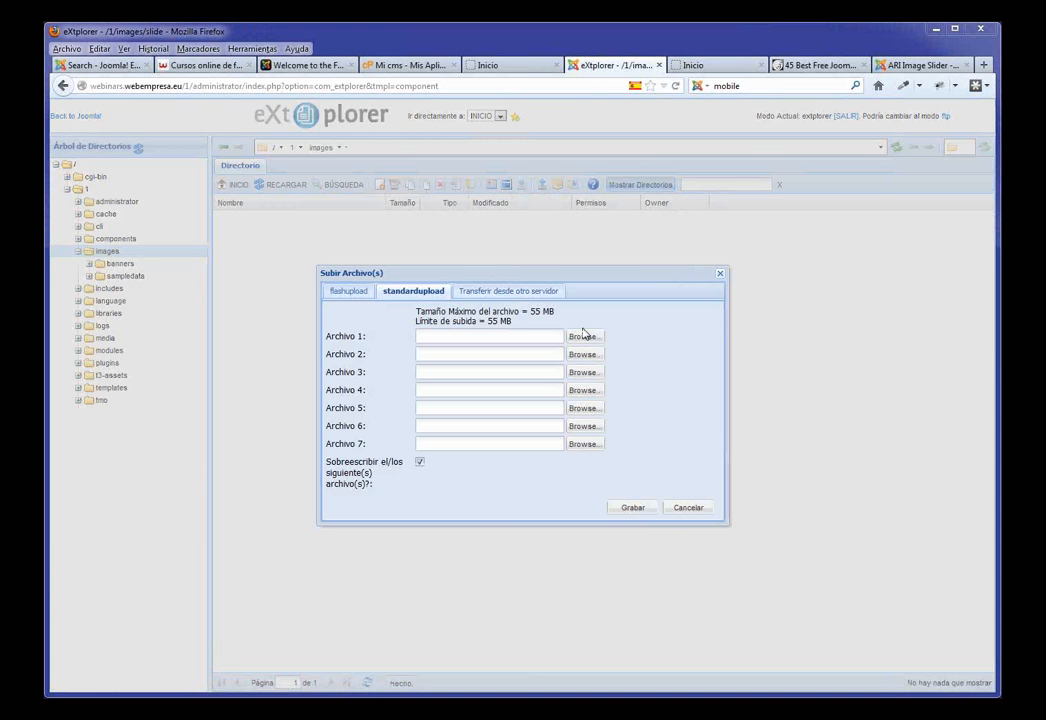
left_click(583, 336)
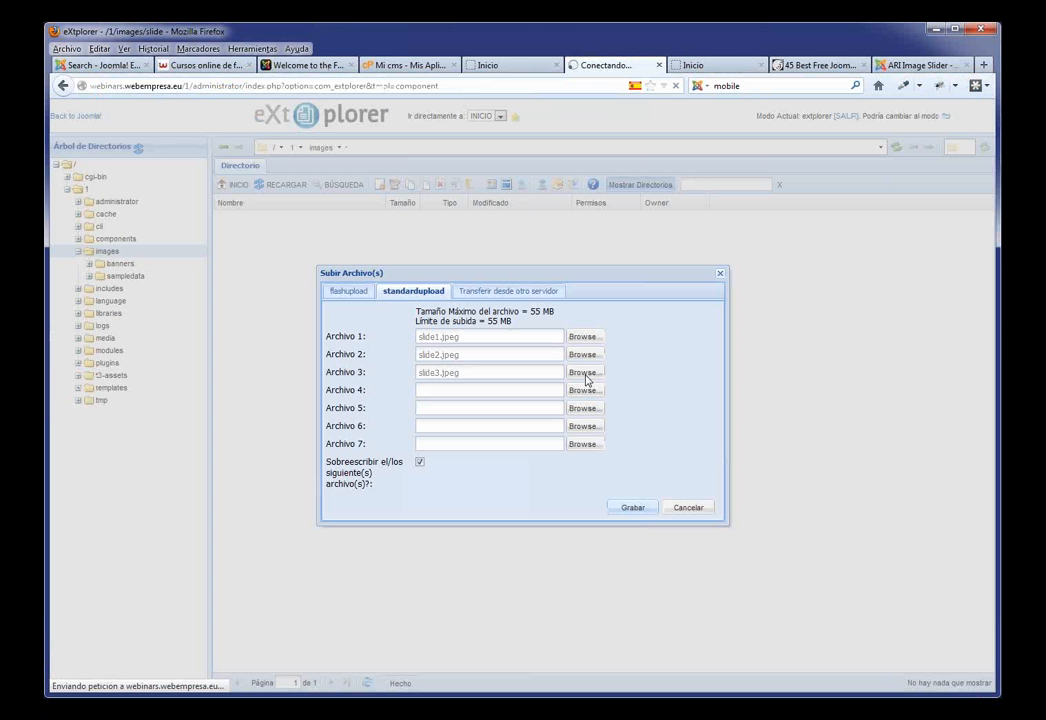
left_click(633, 508)
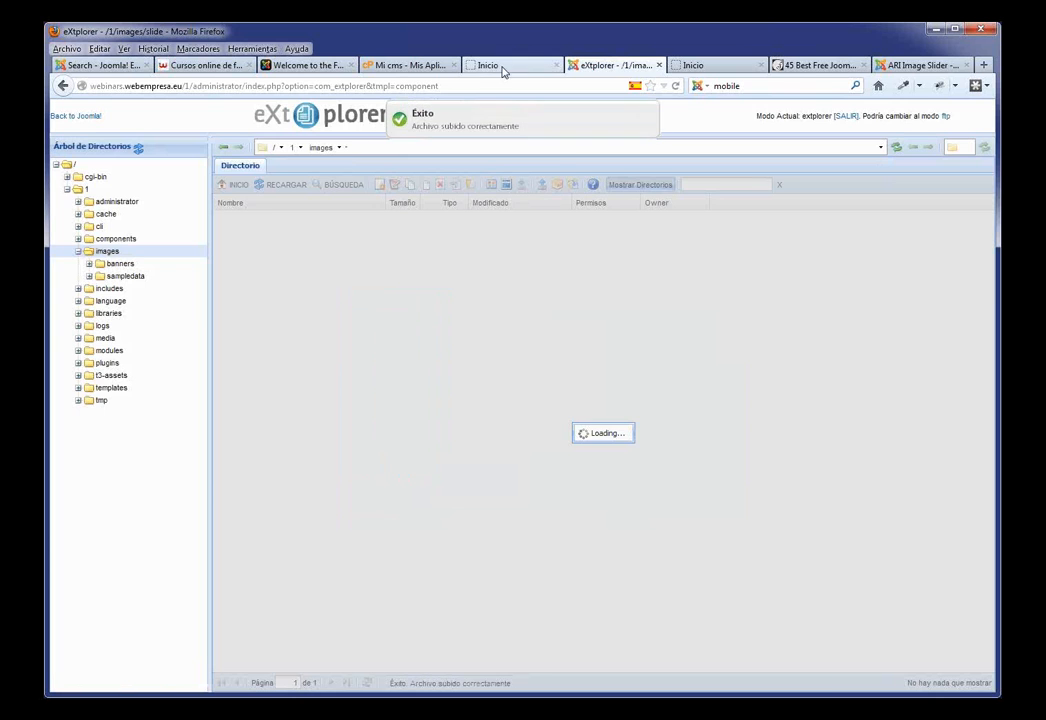
left_click(500, 66)
key("F5")
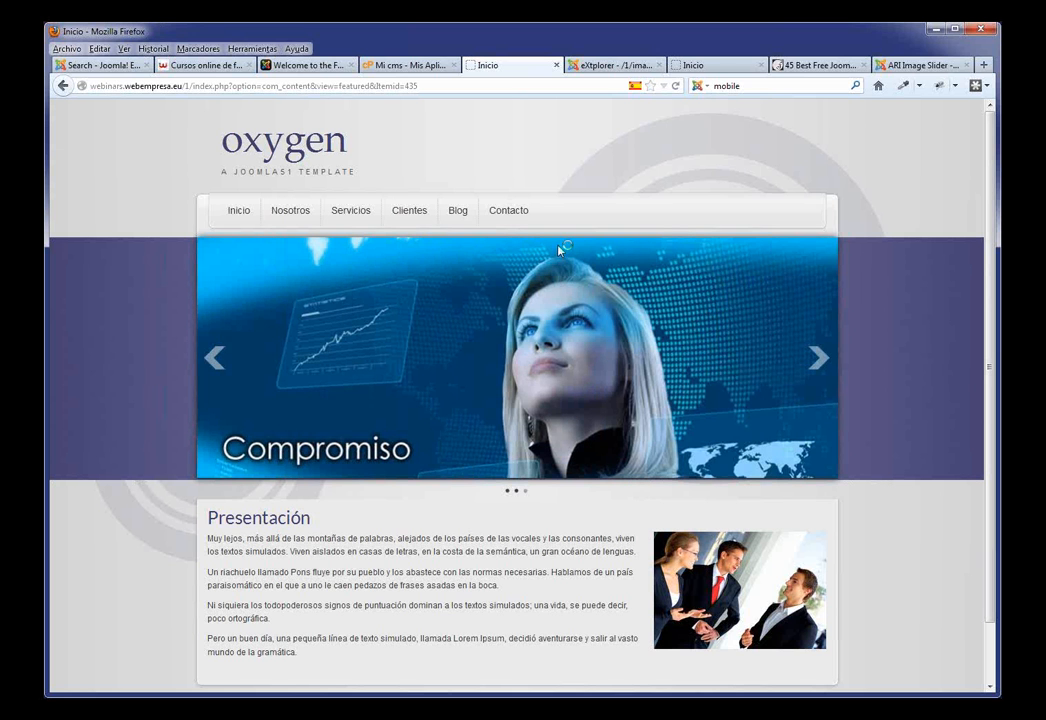
Step: Scroll through the home page slider, then return to the eXtplorer images/slide listing
scroll(540, 300, "down", 1)
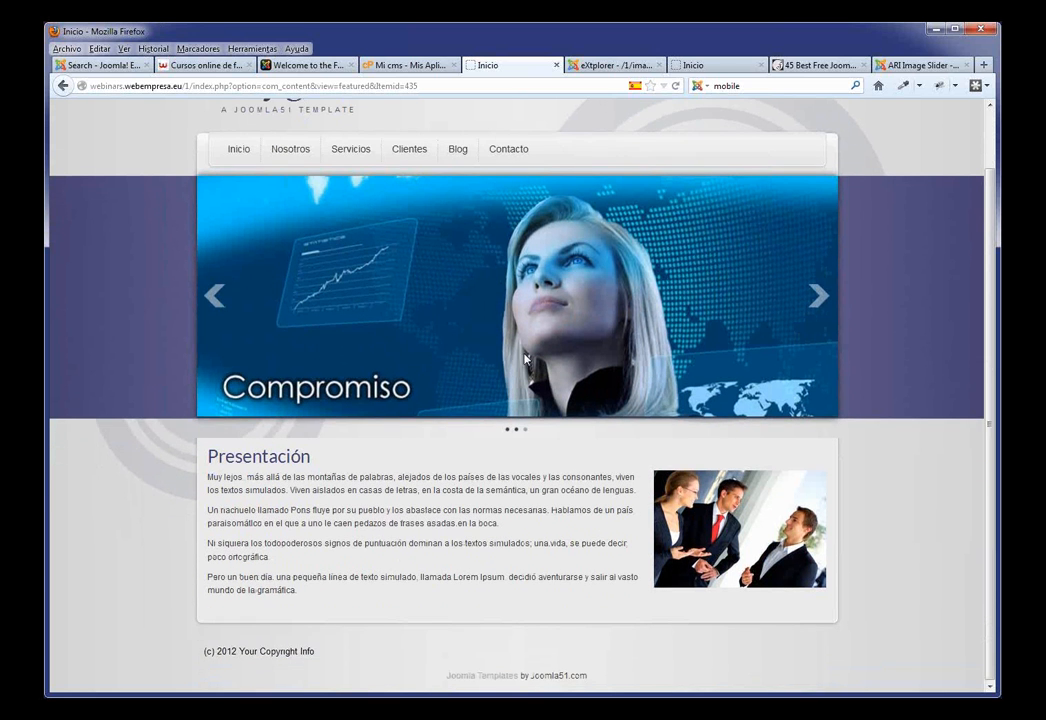
scroll(490, 385, "up", 1)
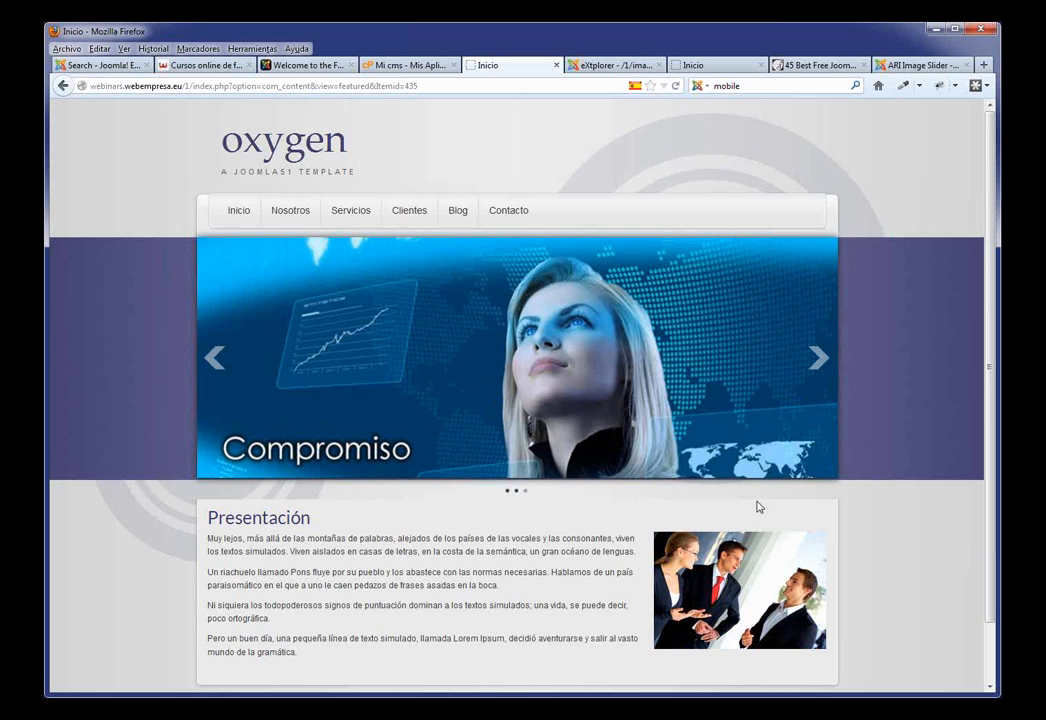
scroll(800, 462, "down", 1)
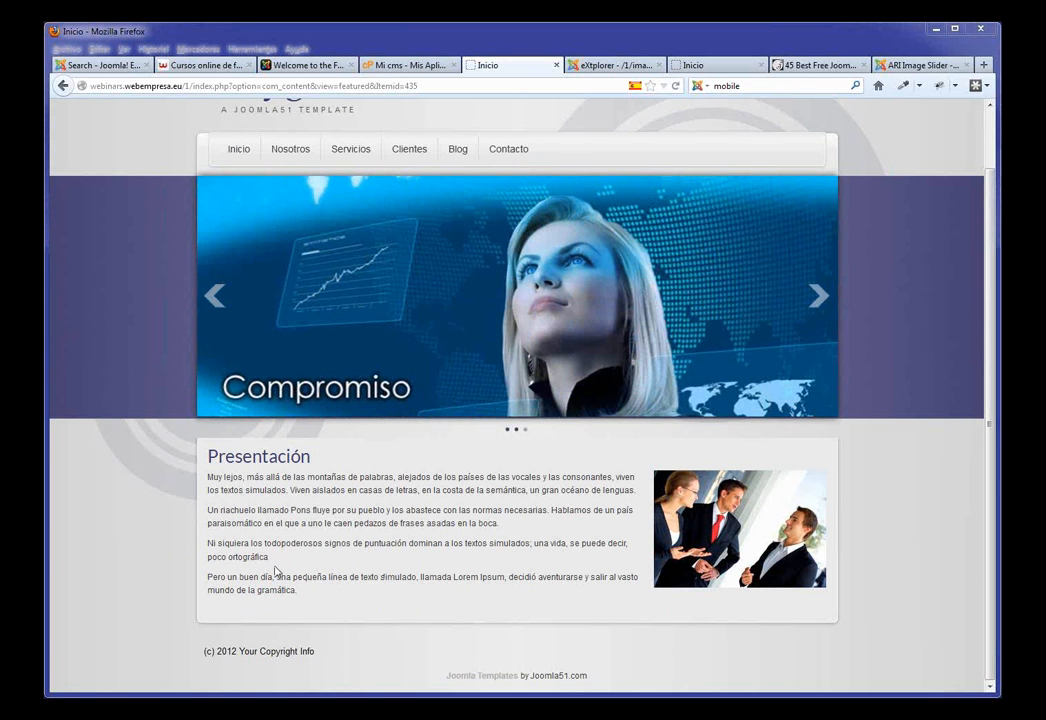
left_click_drag(304, 598, 289, 490)
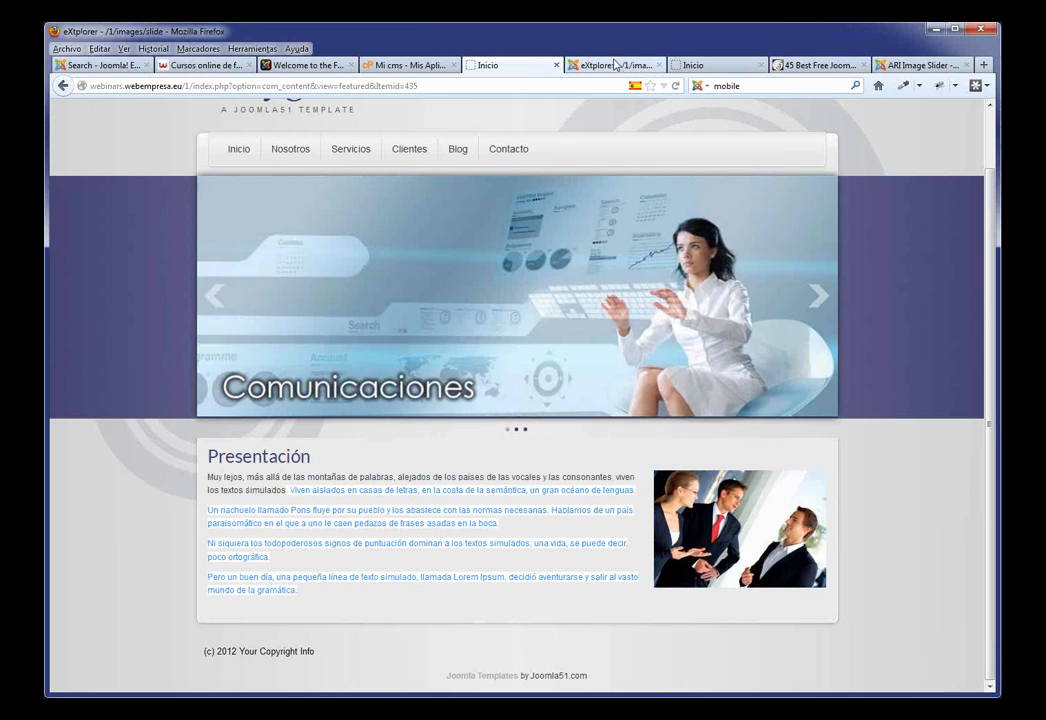
left_click(610, 65)
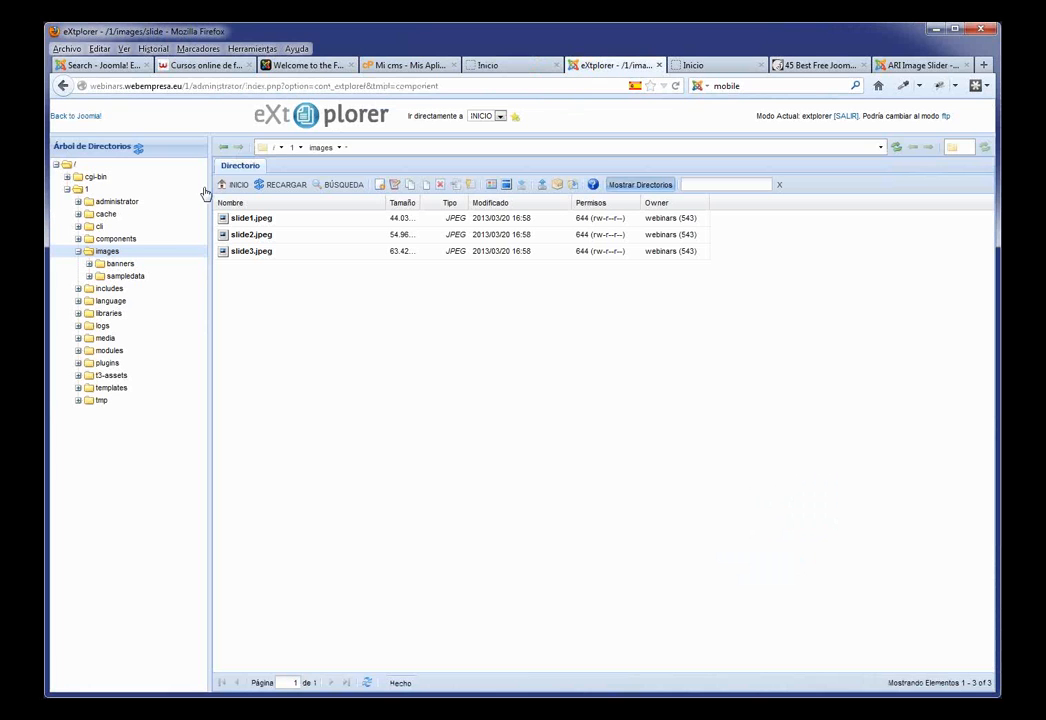
Step: Look up the base-1a position on the Oxygen module-position preview, then return to the admin panel
left_click(85, 117)
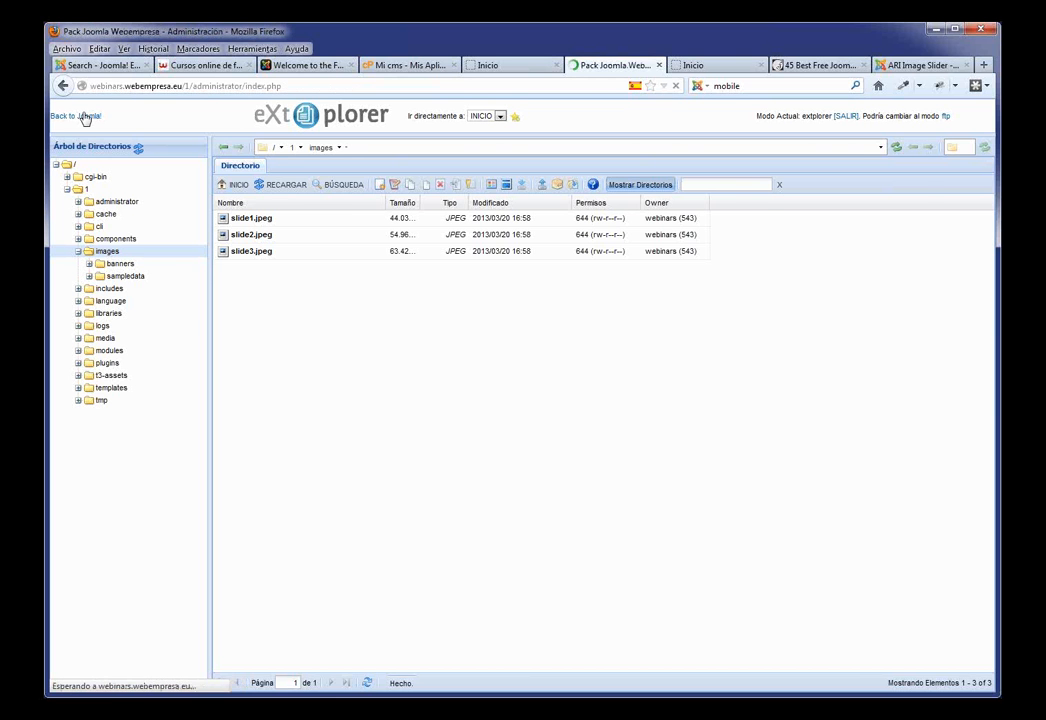
left_click(717, 64)
scroll(640, 178, "down", 4)
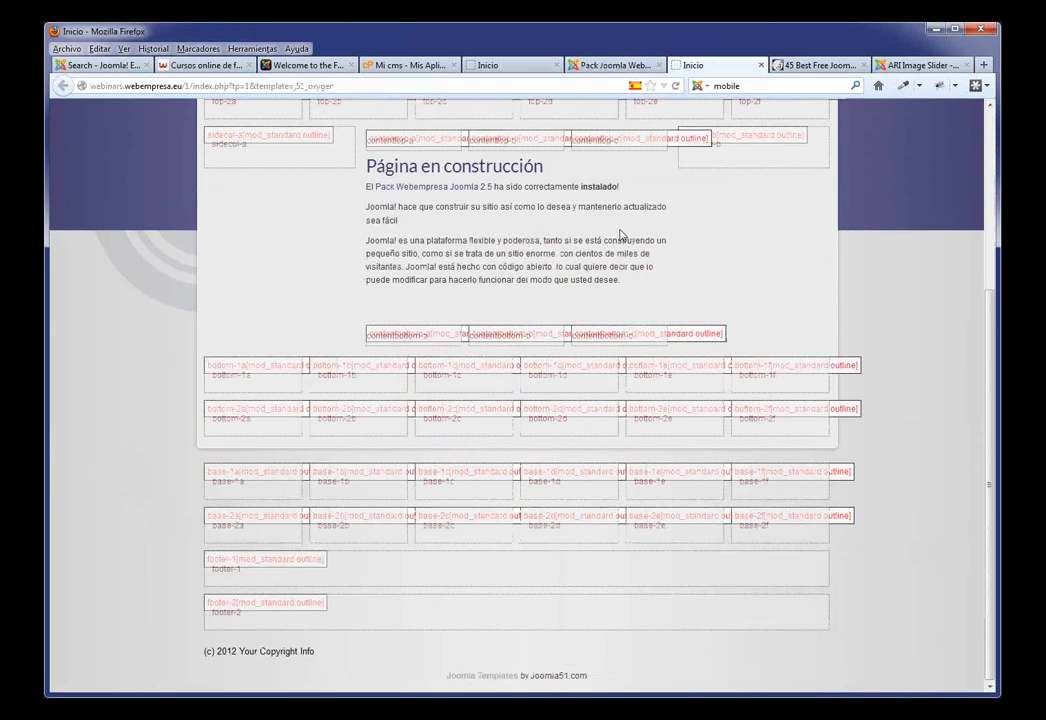
double_click(240, 484)
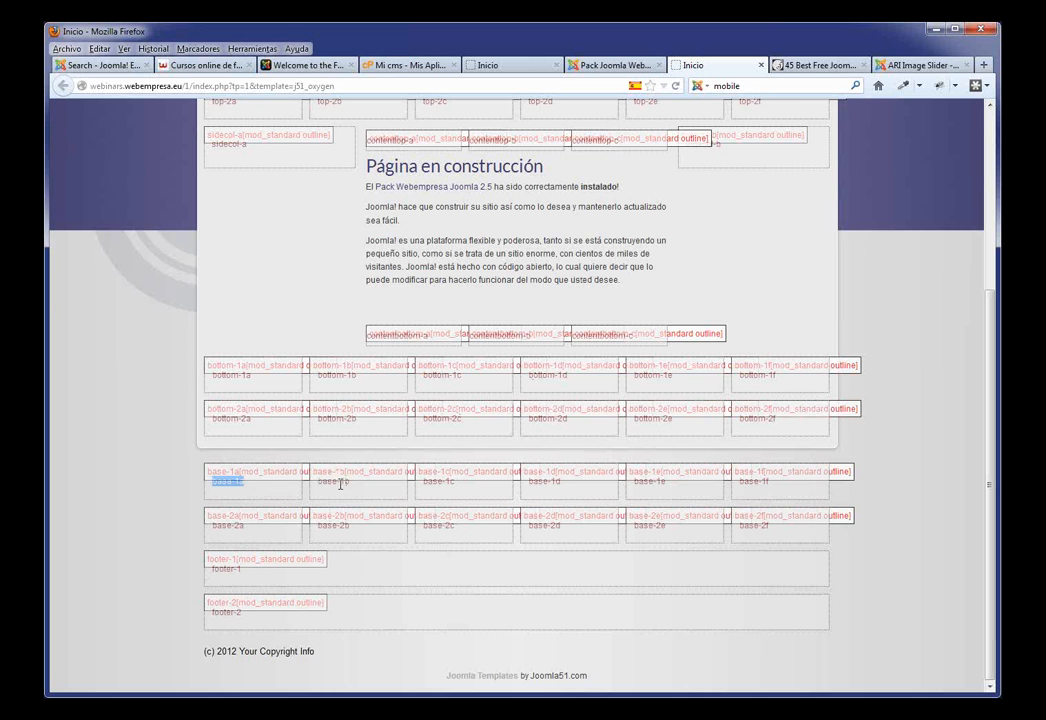
left_click(618, 65)
Step: In the Module Manager, start a new module of type Personalizar HTML
mouse_move(349, 152)
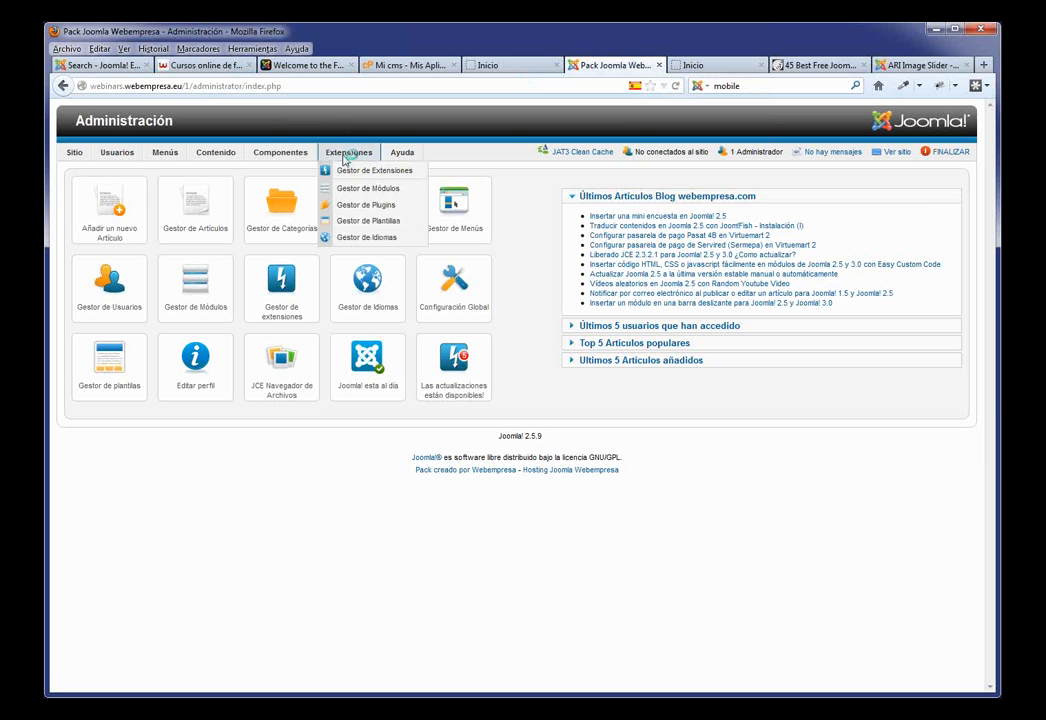
left_click(361, 189)
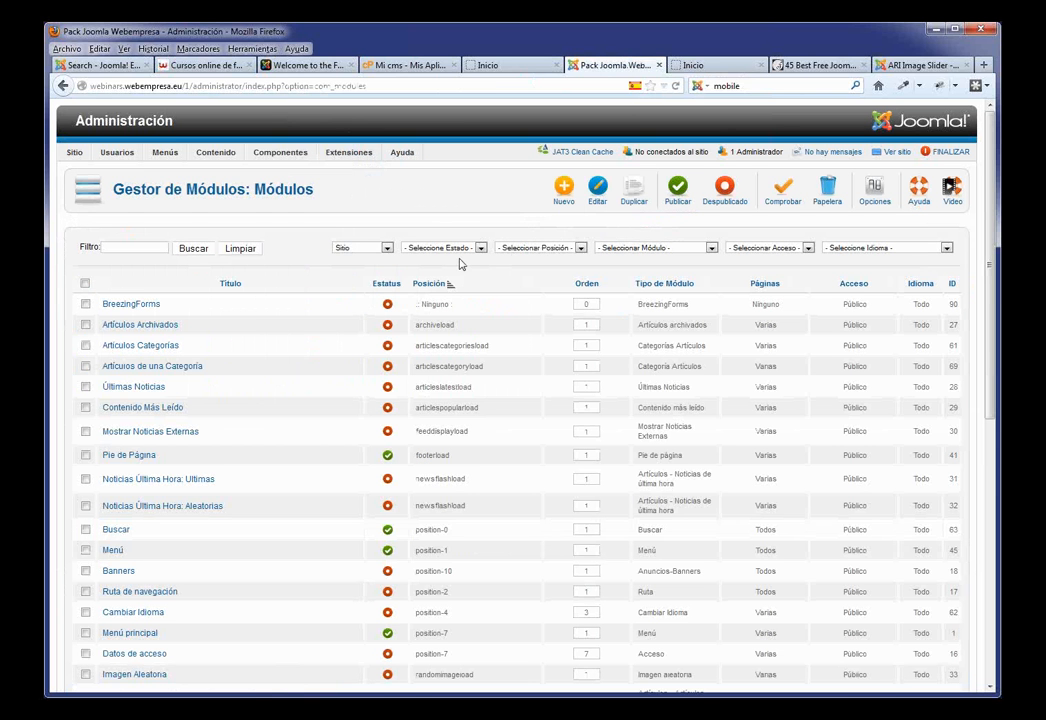
scroll(344, 262, "down", 2)
scroll(344, 262, "up", 2)
left_click(561, 191)
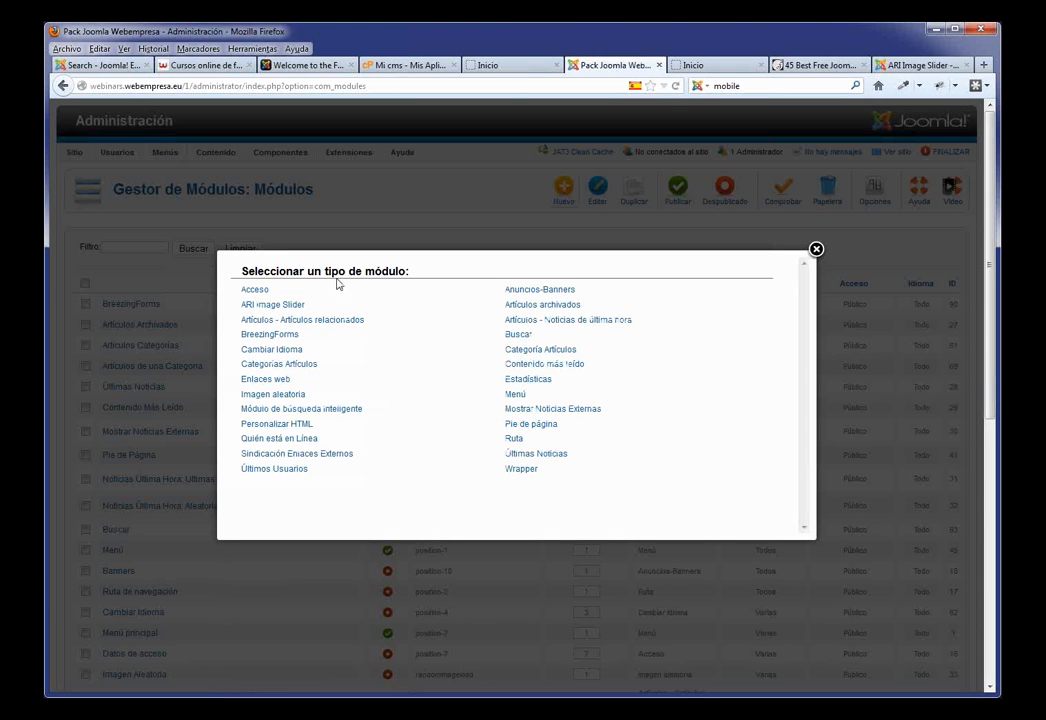
left_click(273, 428)
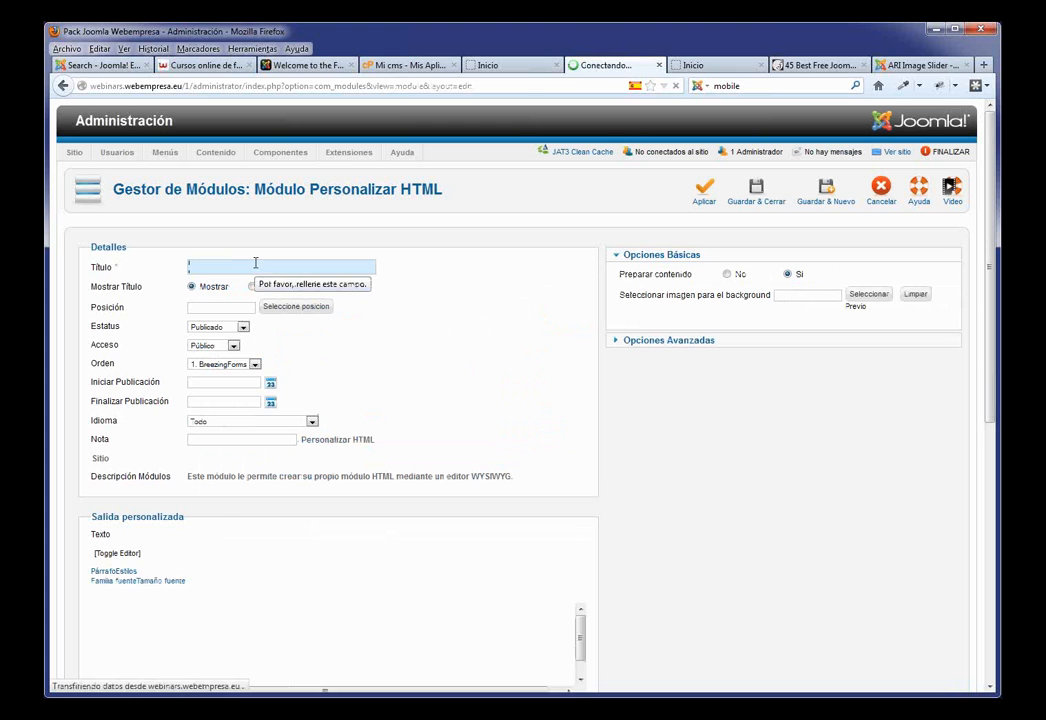
Step: Title the module 'Acerca de' and set its position to base-1a
type("Ac")
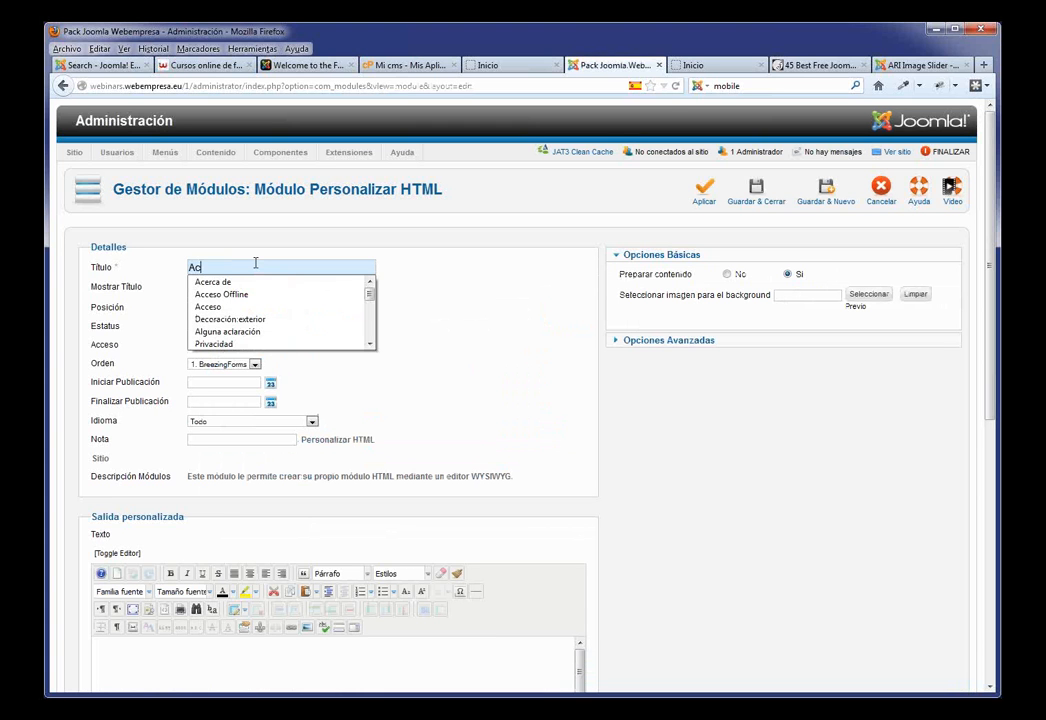
left_click(257, 285)
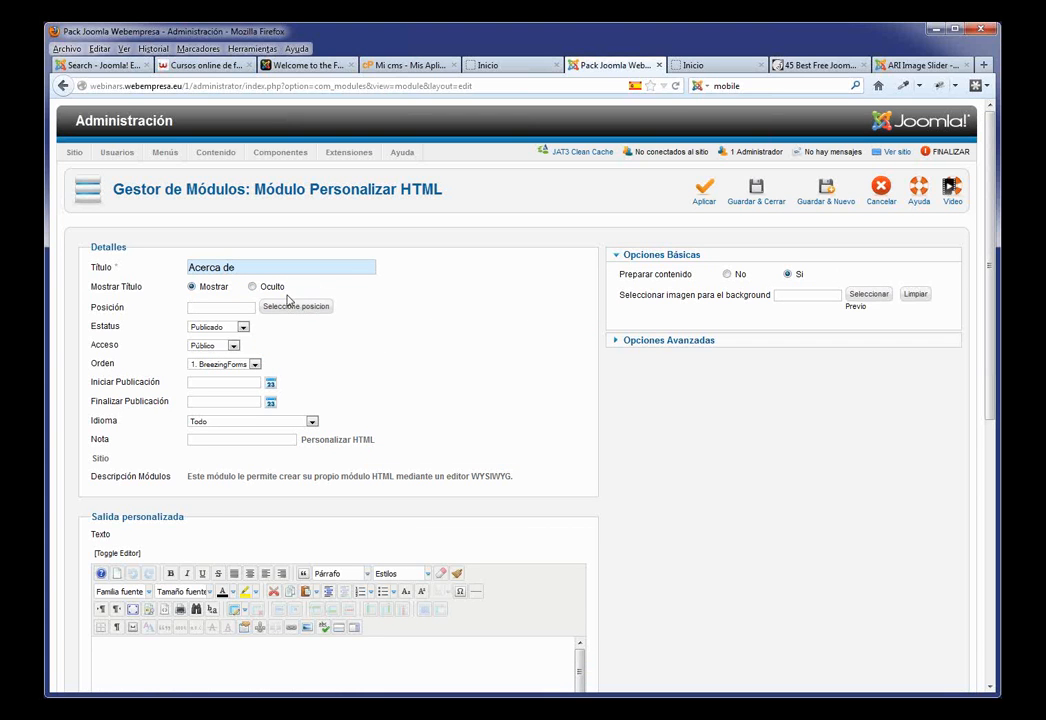
left_click(229, 308)
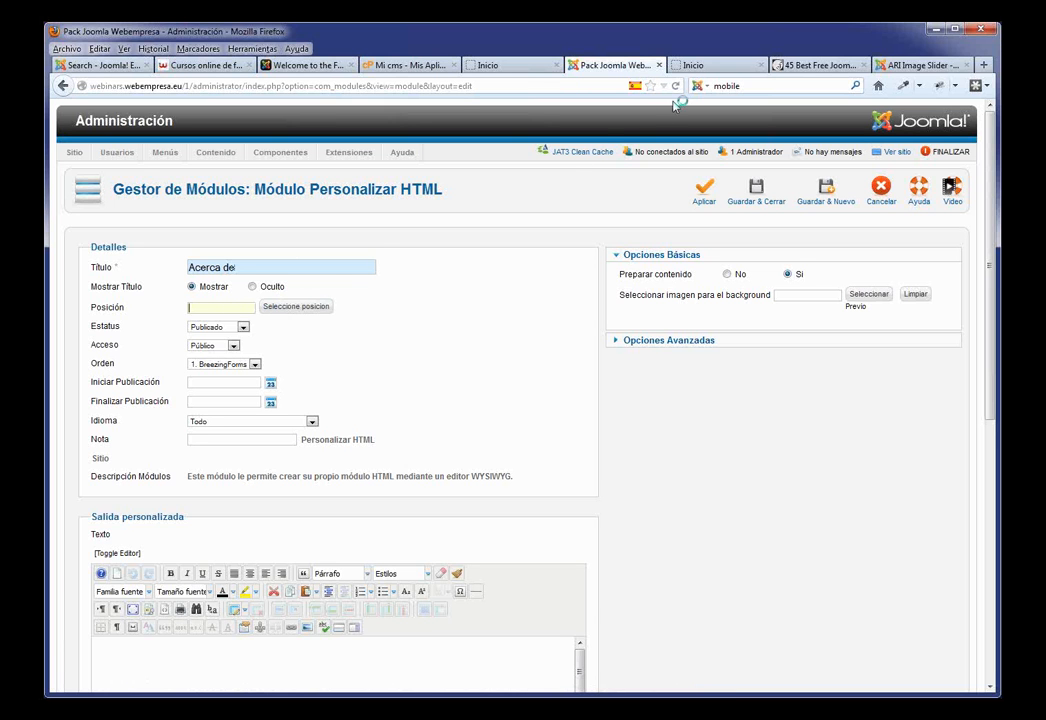
left_click(233, 307)
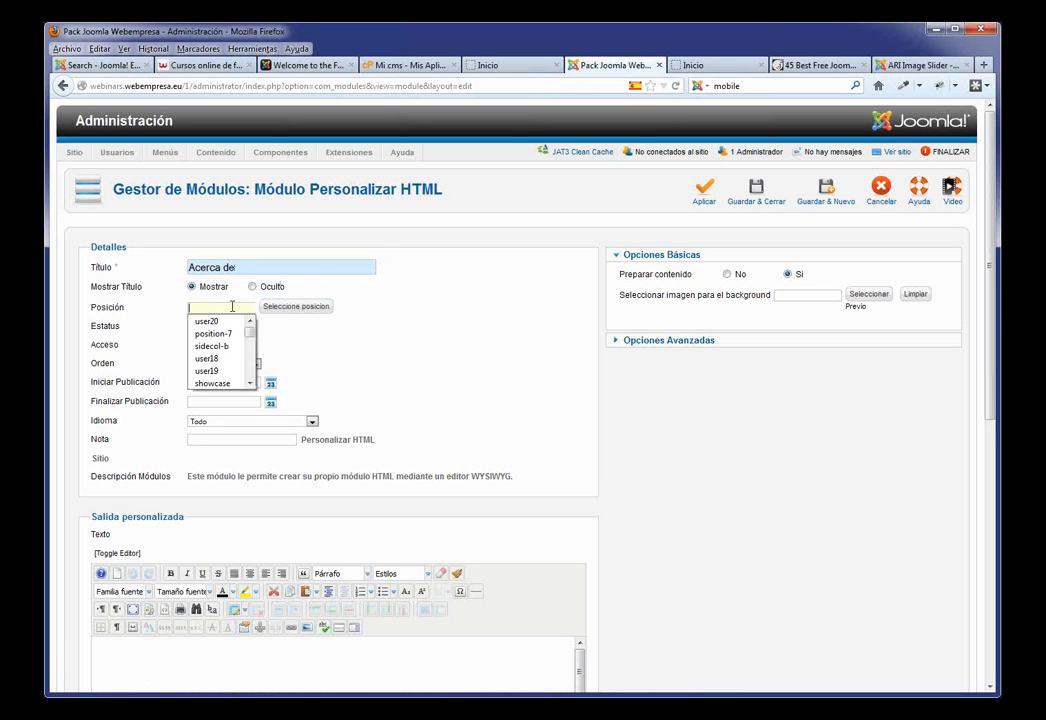
type("base-1a")
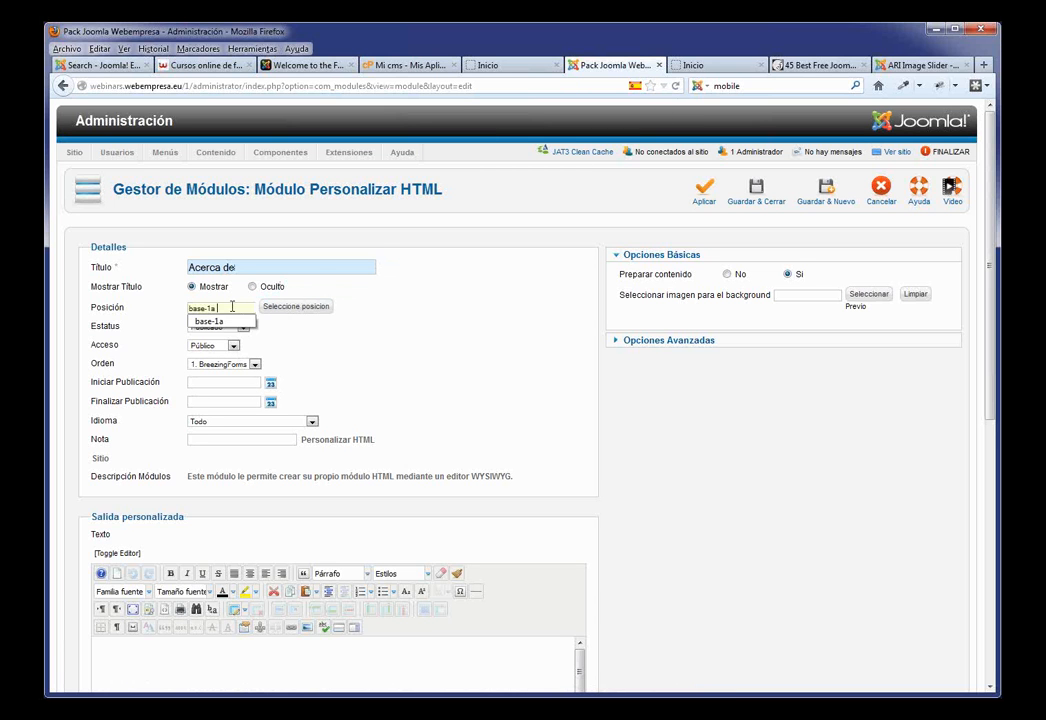
left_click(390, 348)
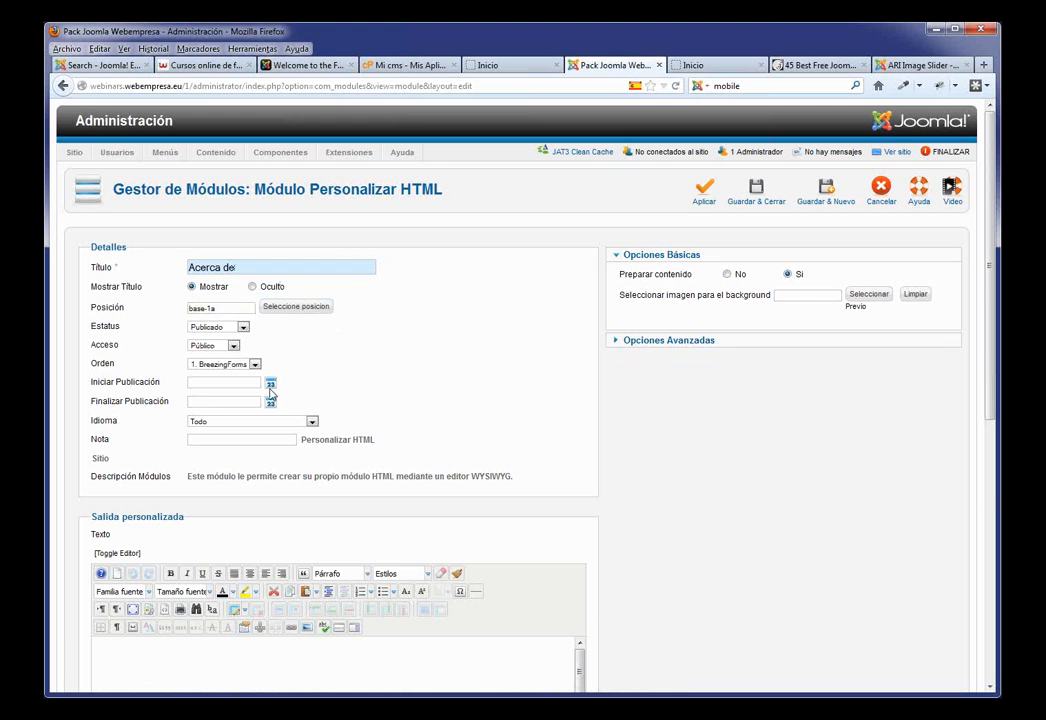
Step: Paste two lines of Lorem ipsum as the module content and save and close
scroll(313, 364, "down", 3)
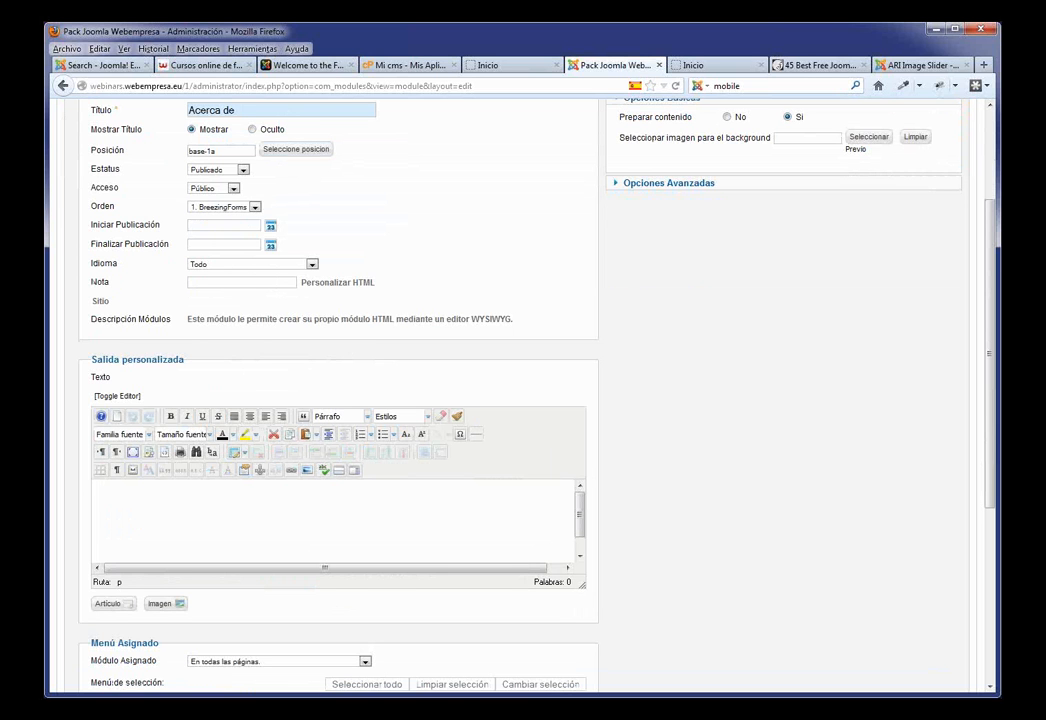
type("Lorem ipsum dolor sit amet,consectetuer adipiscing elit. Praesent ut nibh. Nulla ac nibh. Phasellus nibh. Etiam tellus. Etiam nec lacus vitae est aliquam varius")
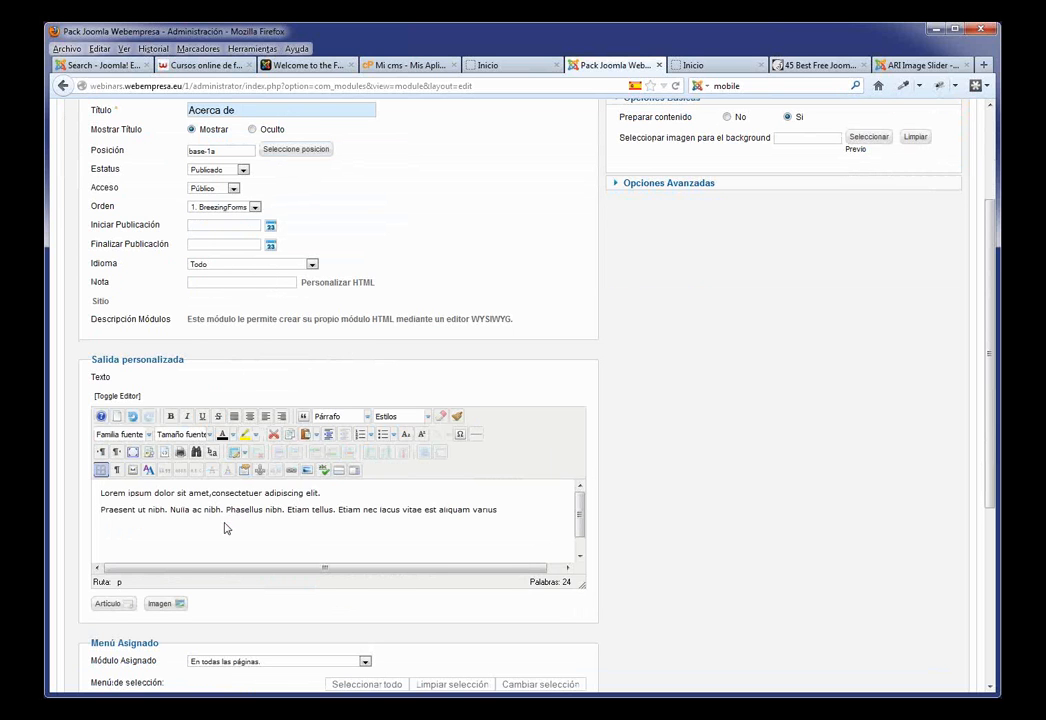
scroll(308, 392, "up", 3)
scroll(300, 410, "down", 5)
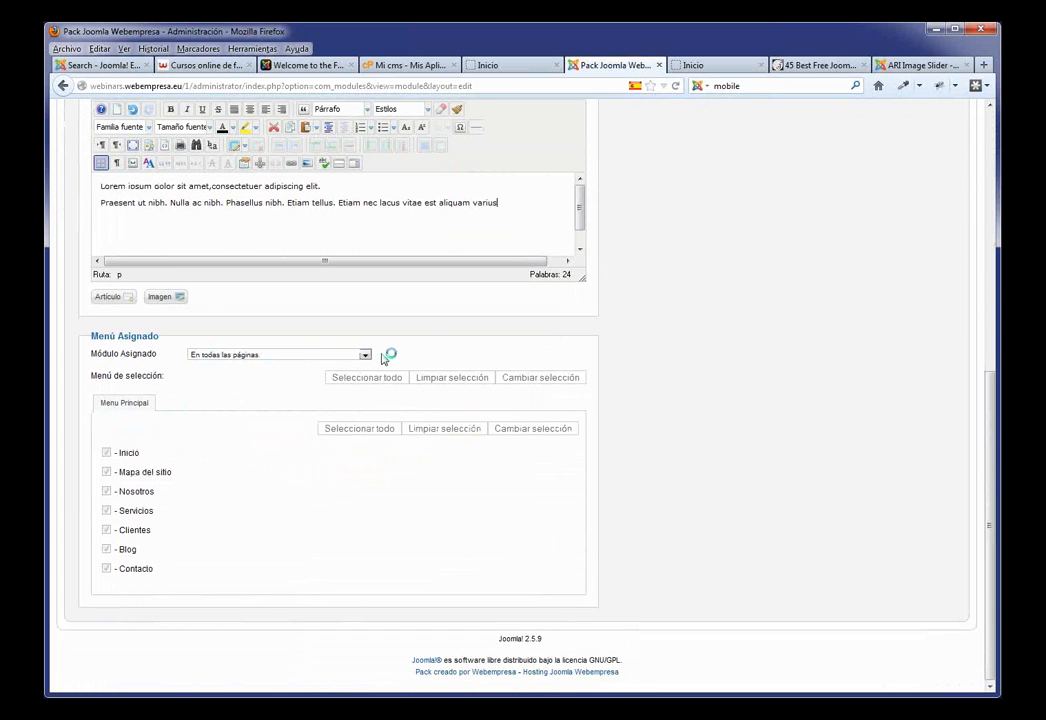
scroll(427, 339, "up", 5)
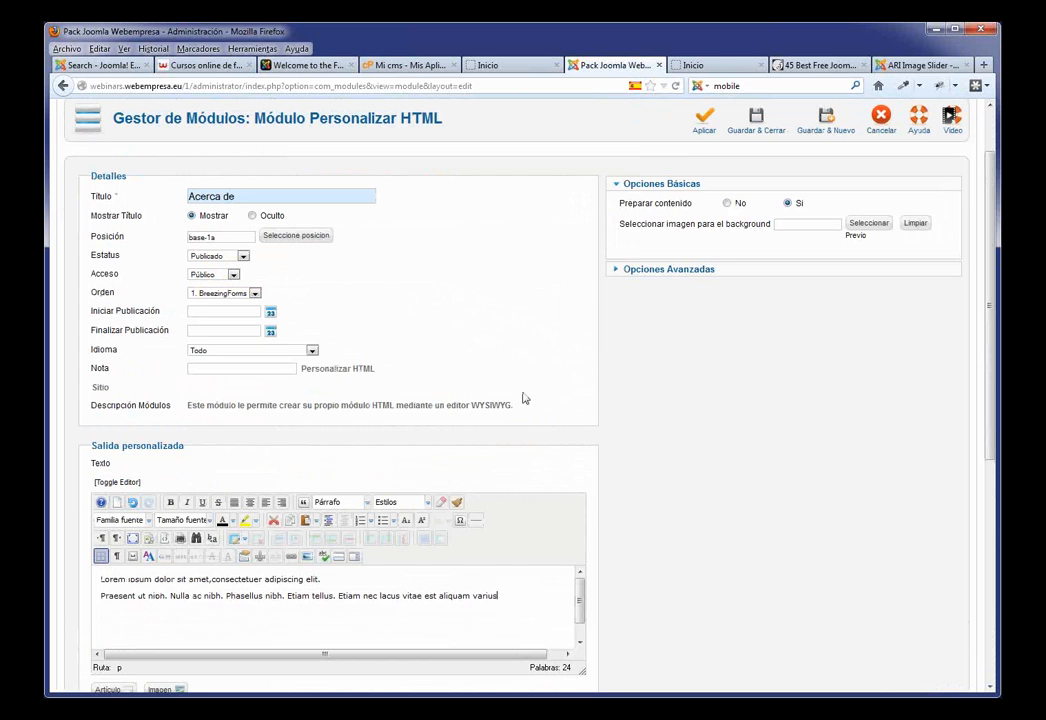
scroll(507, 397, "up", 2)
left_click(752, 192)
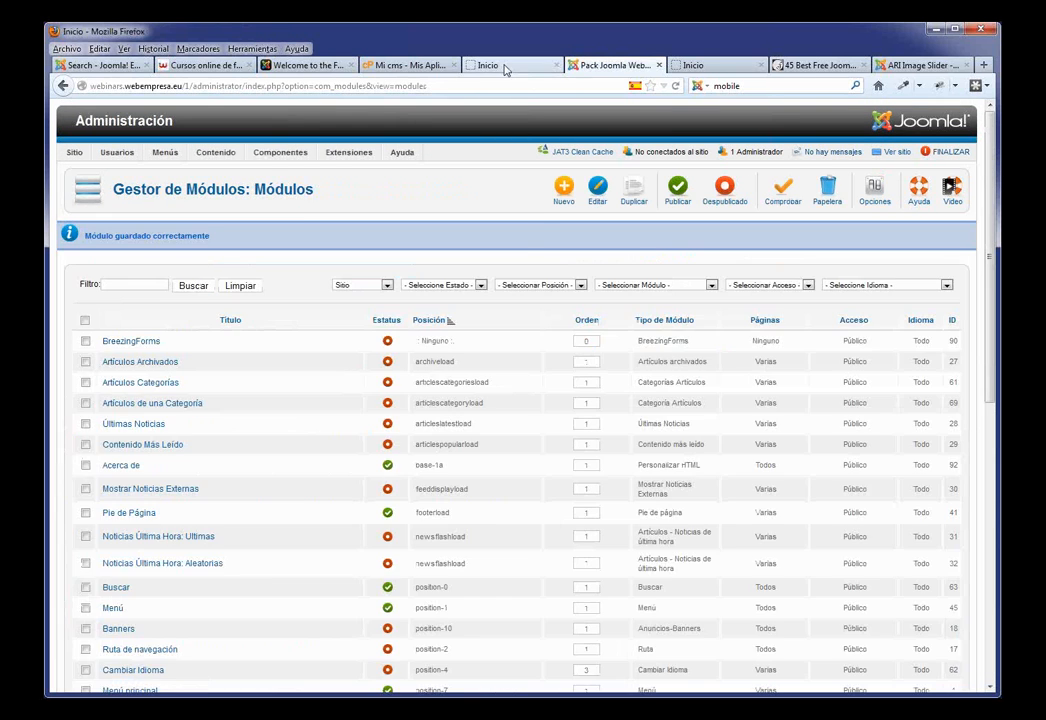
Step: Reload the home page to check the Acerca de box below Presentación, then return to the Module Manager
left_click(490, 65)
key("F5")
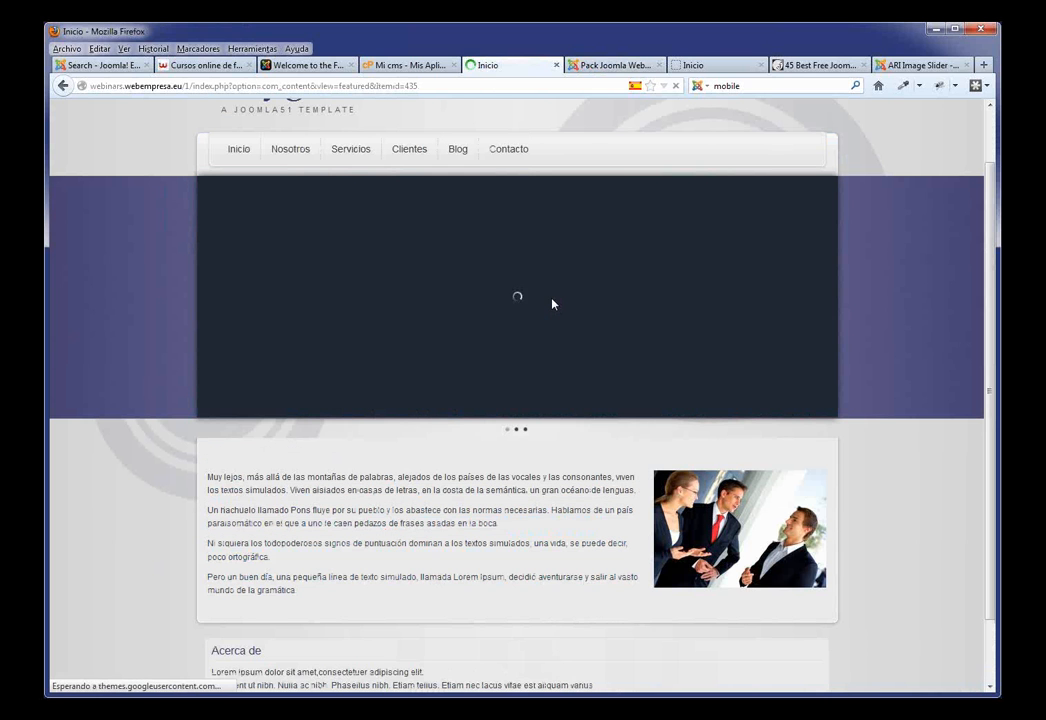
scroll(553, 237, "down", 2)
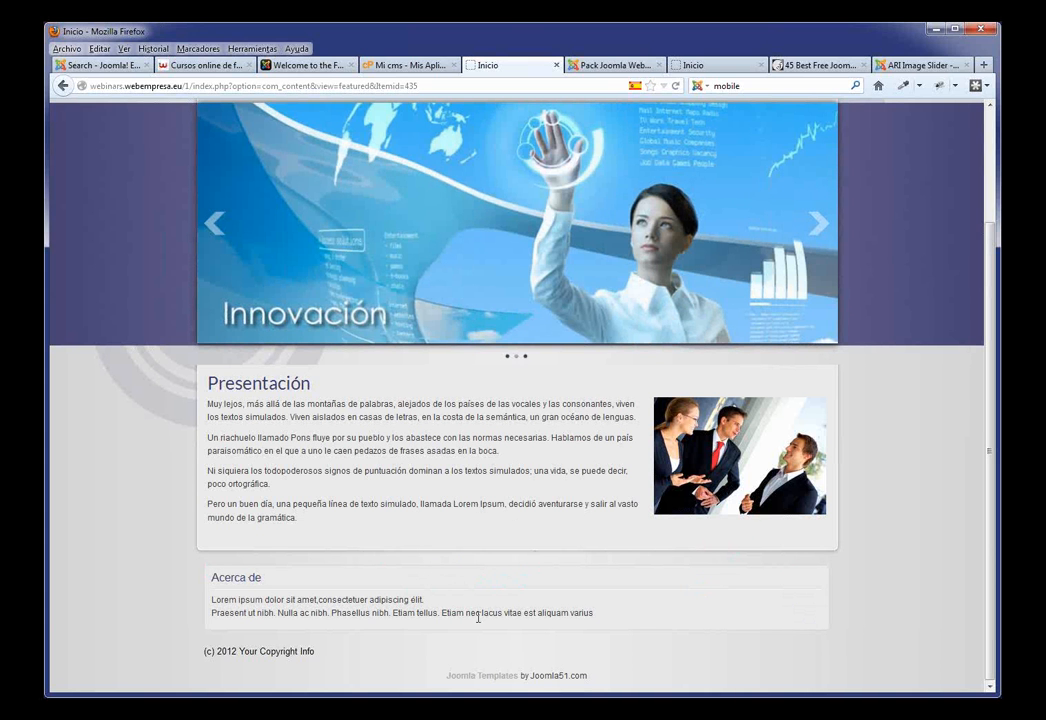
left_click(595, 65)
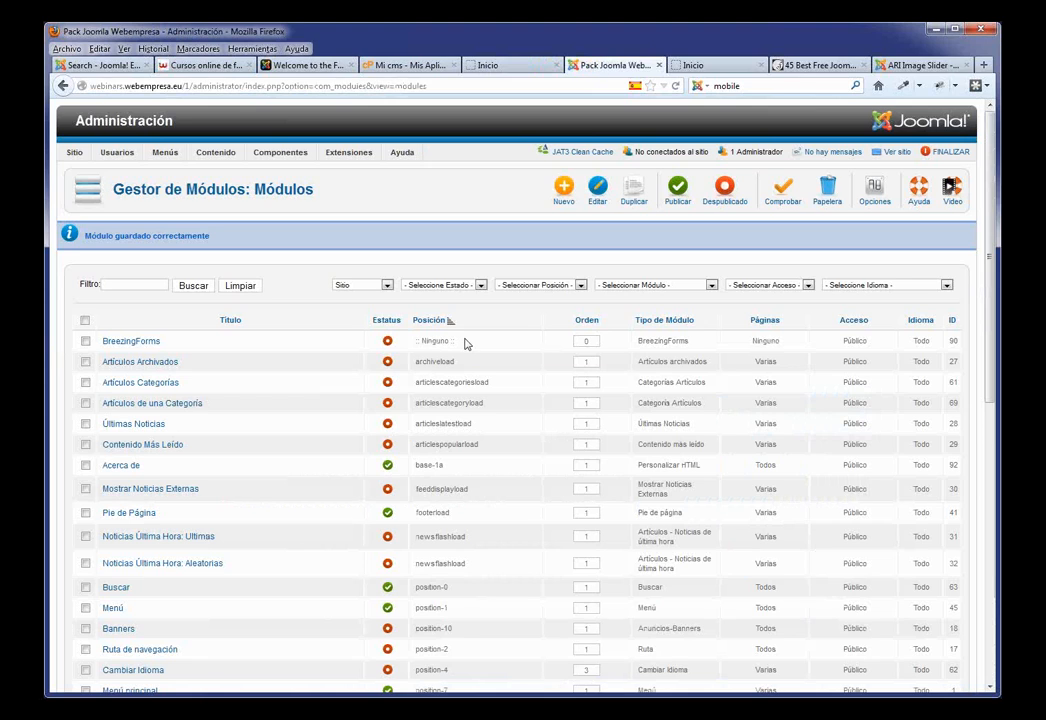
Step: Duplicate the Acerca de module and retitle the copy 'Que hacemos'
left_click(85, 465)
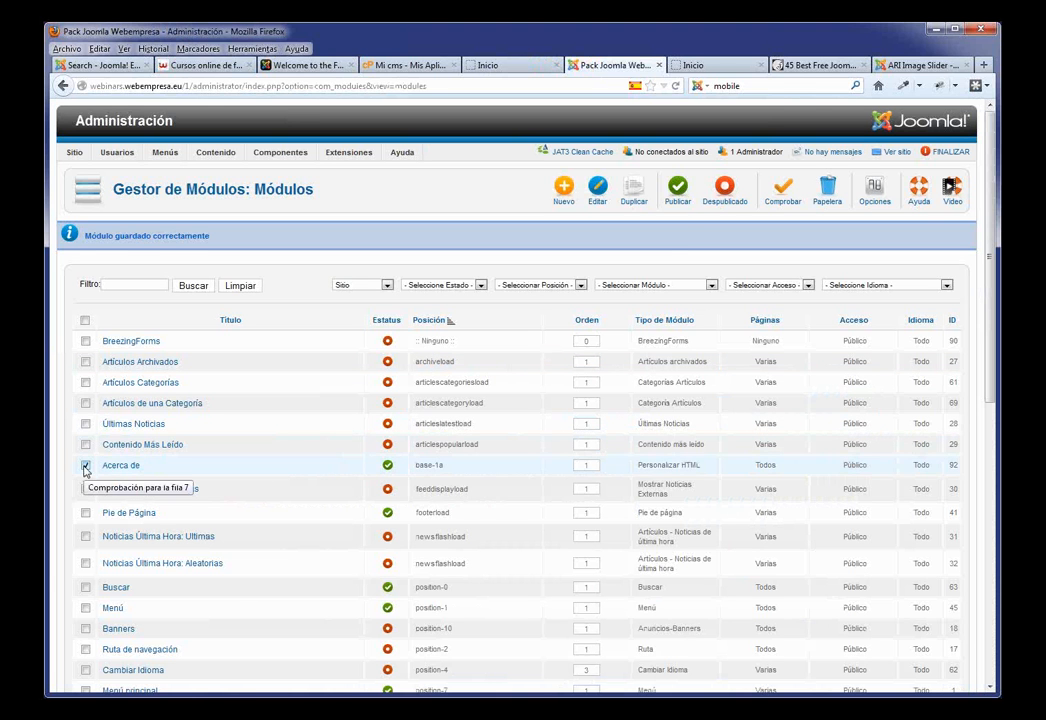
left_click(632, 192)
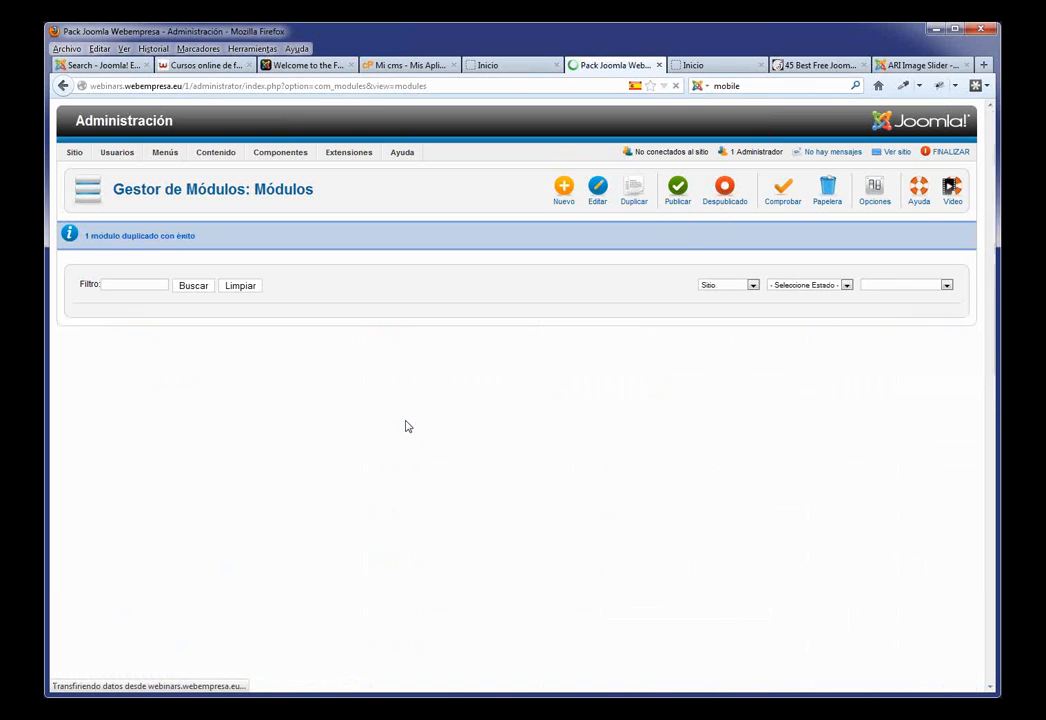
left_click(145, 486)
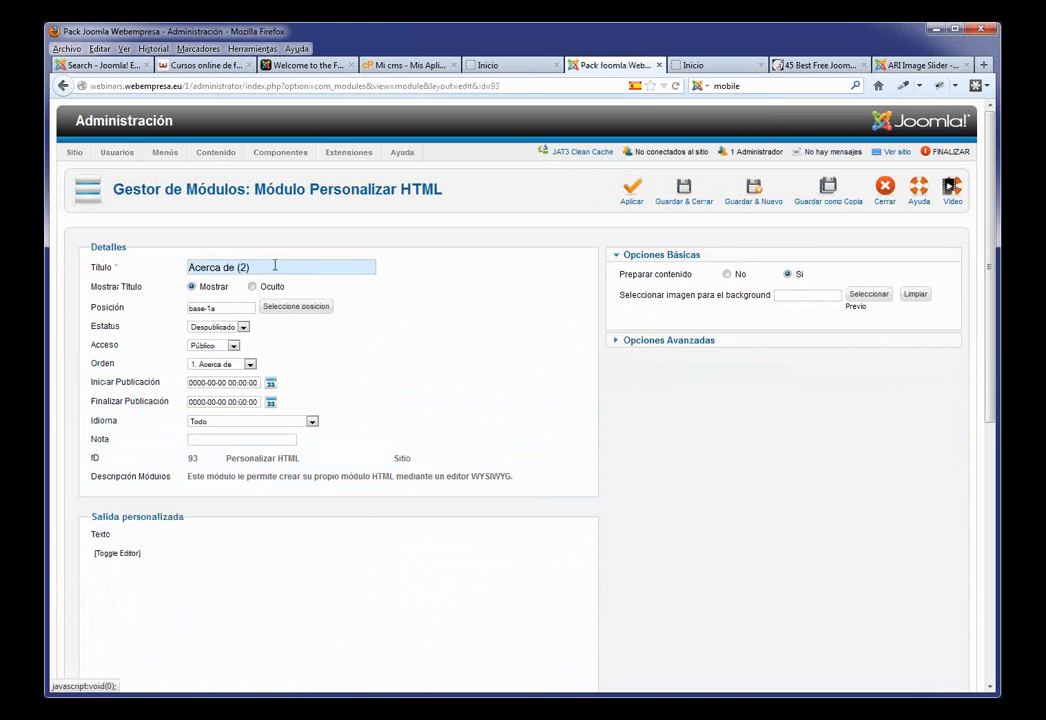
left_click_drag(275, 266, 143, 265)
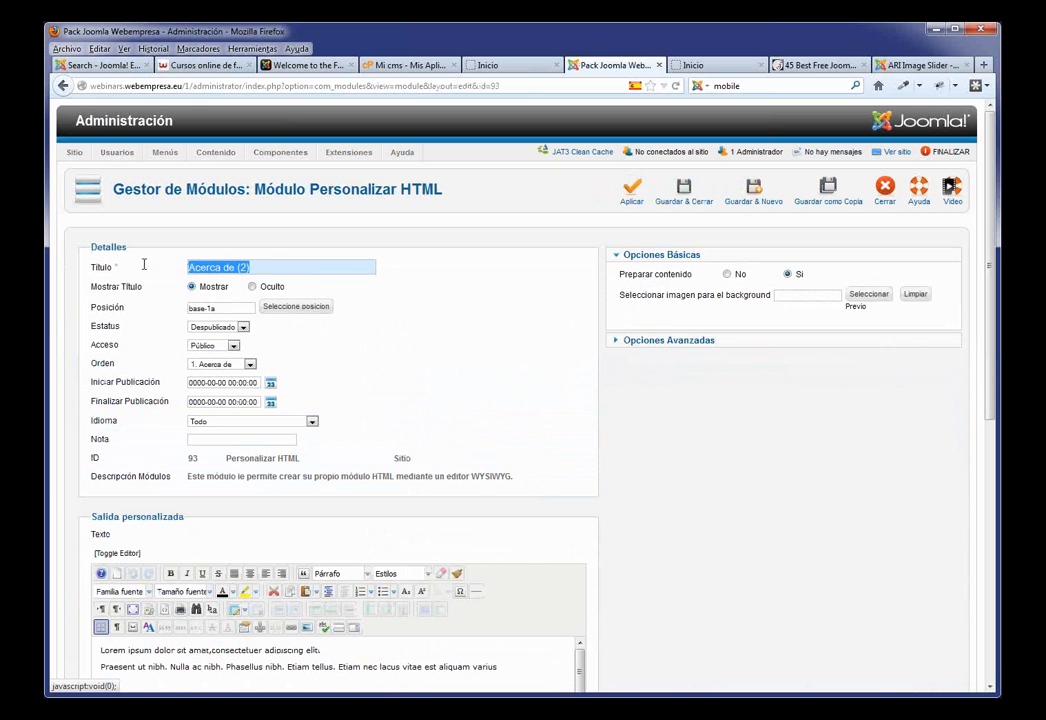
type("Que")
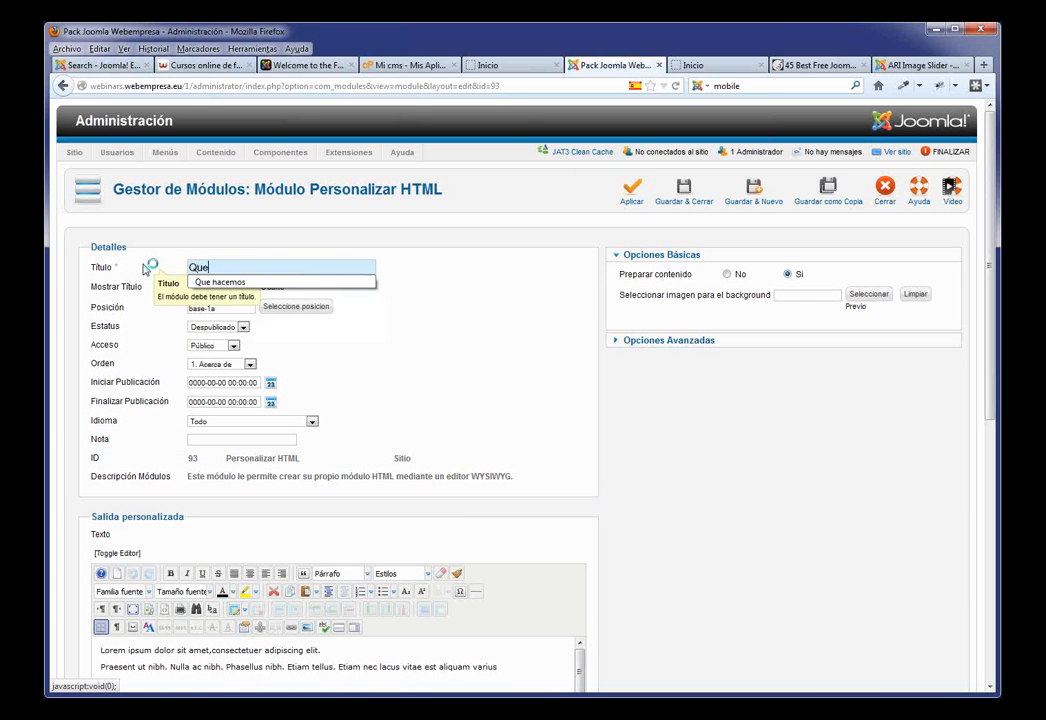
left_click(220, 282)
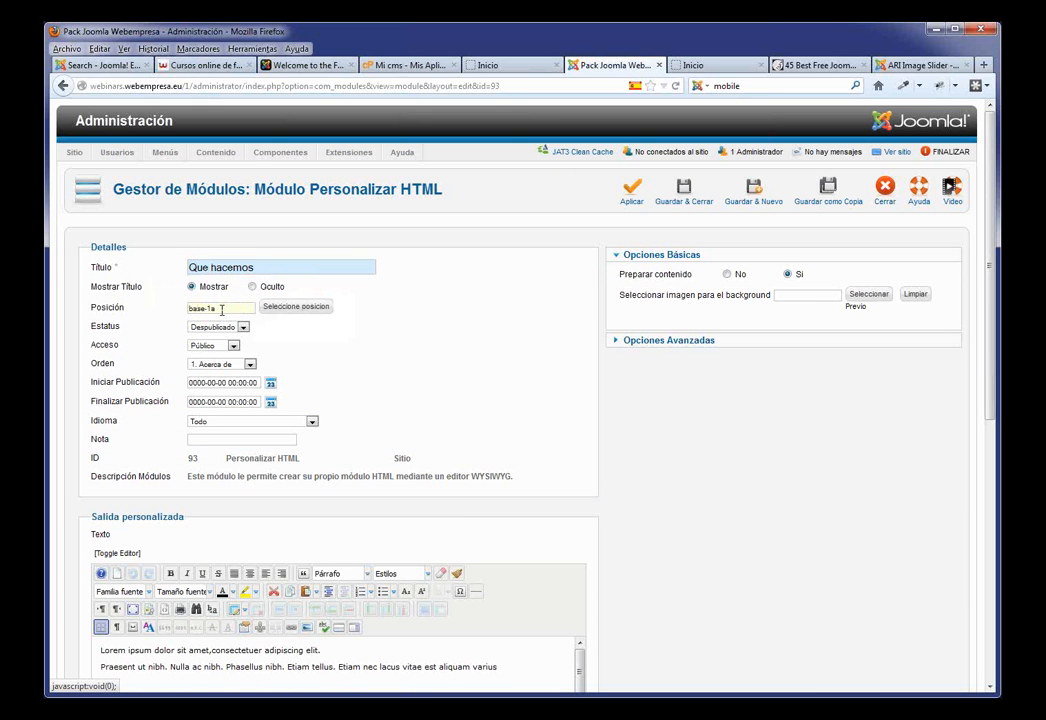
Step: Set the copy's position to base-1b and status Publicado, save it, and reload the home page
key("BackSpace")
type("b")
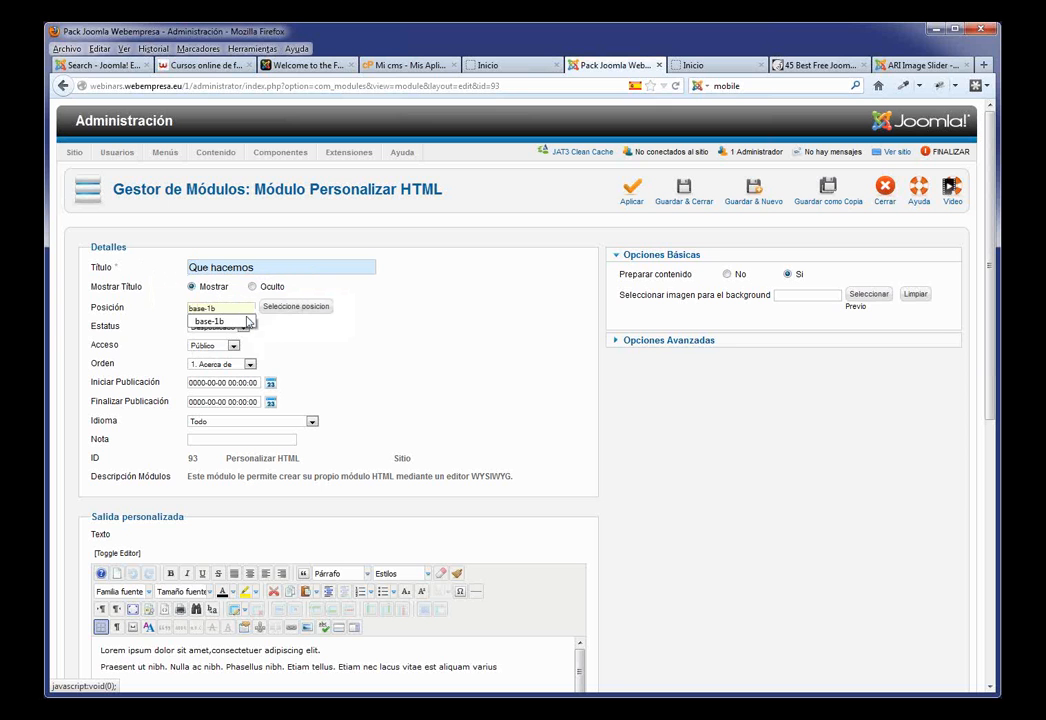
left_click(248, 321)
left_click(240, 327)
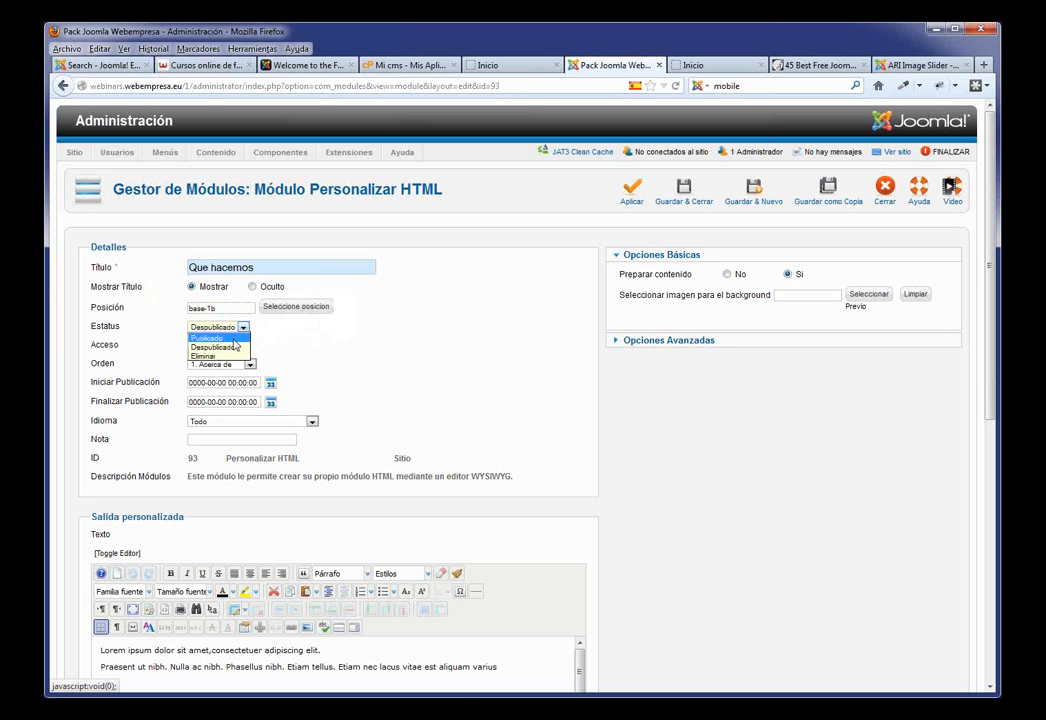
left_click(234, 339)
left_click(684, 192)
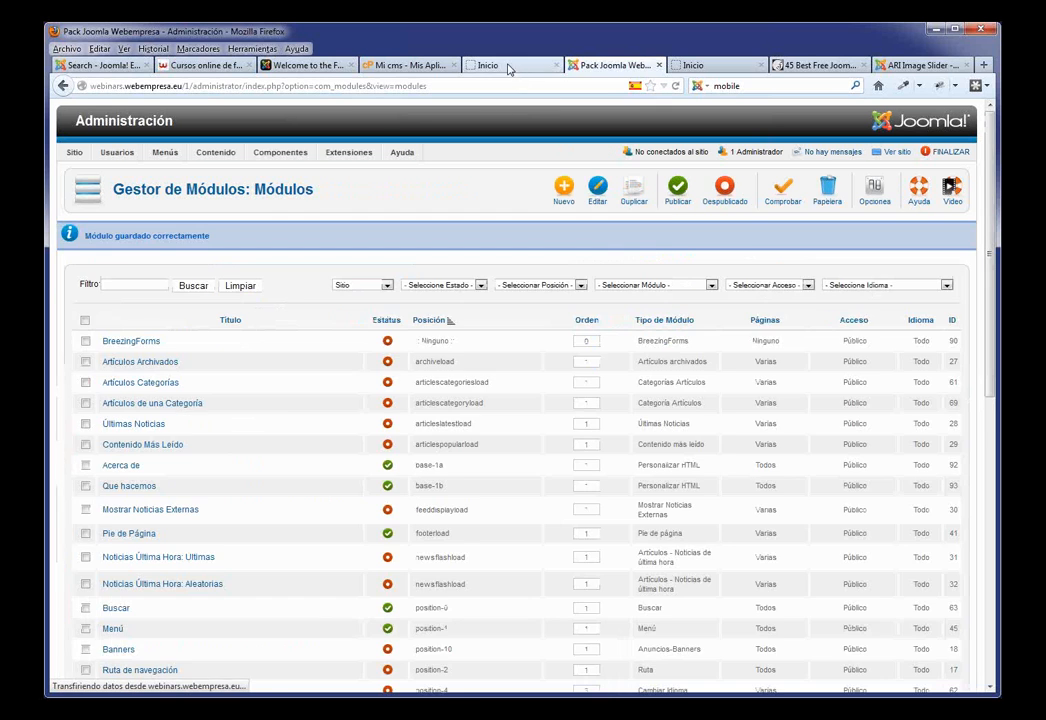
left_click(515, 65)
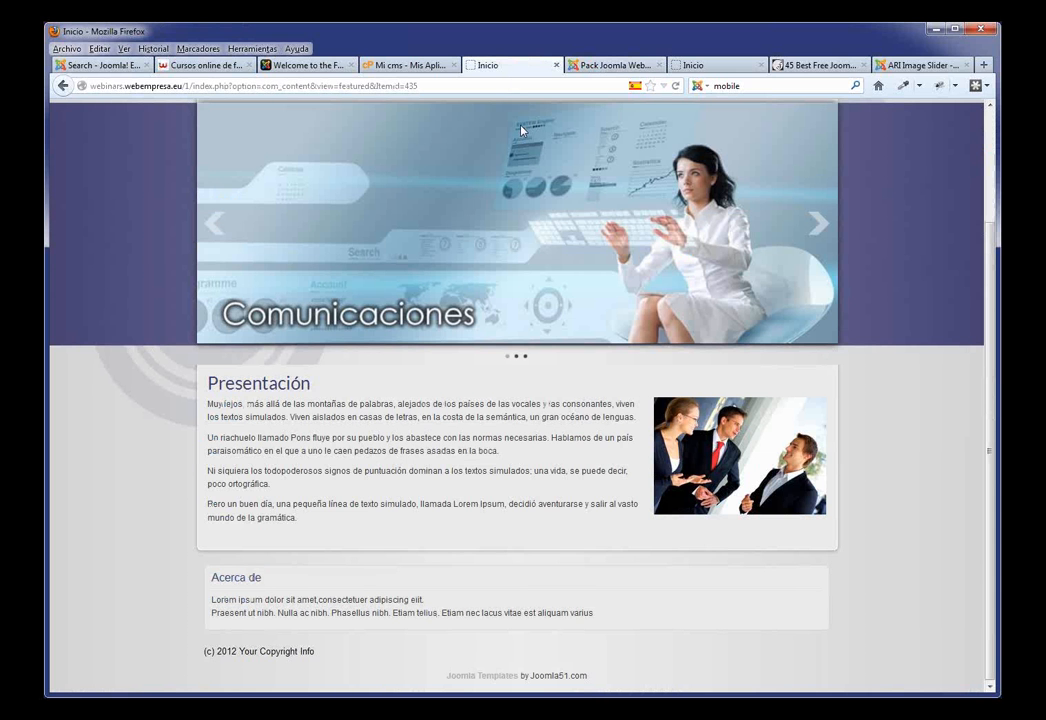
key("F5")
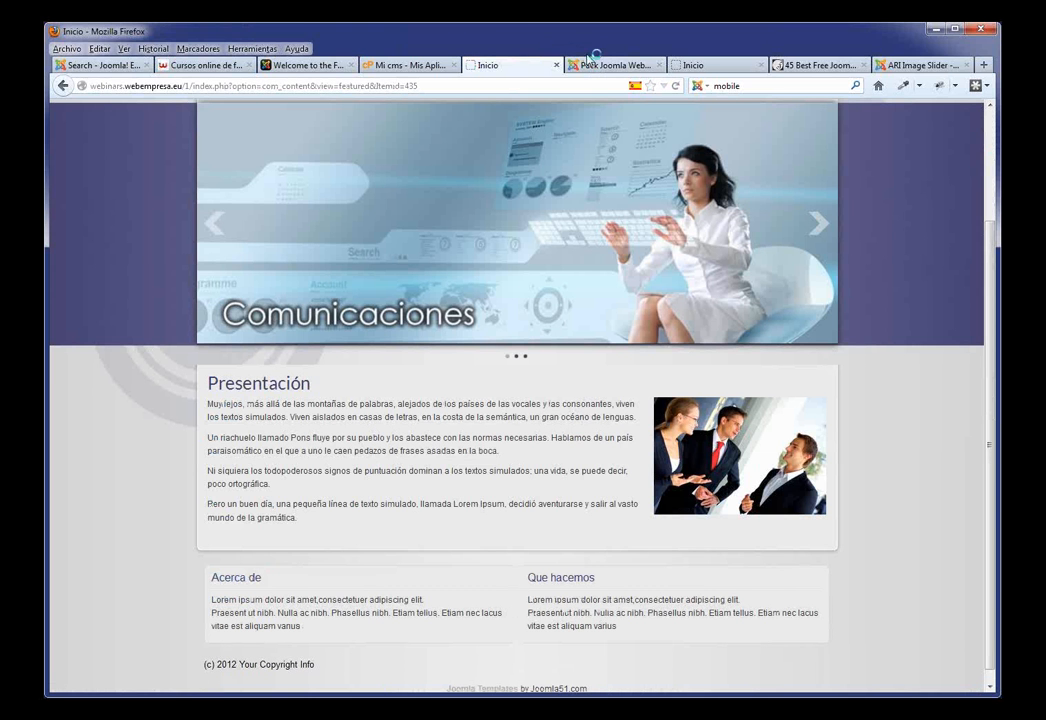
Step: Duplicate the Que hacemos module and open the Que hacemos (2) copy
left_click(590, 65)
scroll(306, 374, "down", 5)
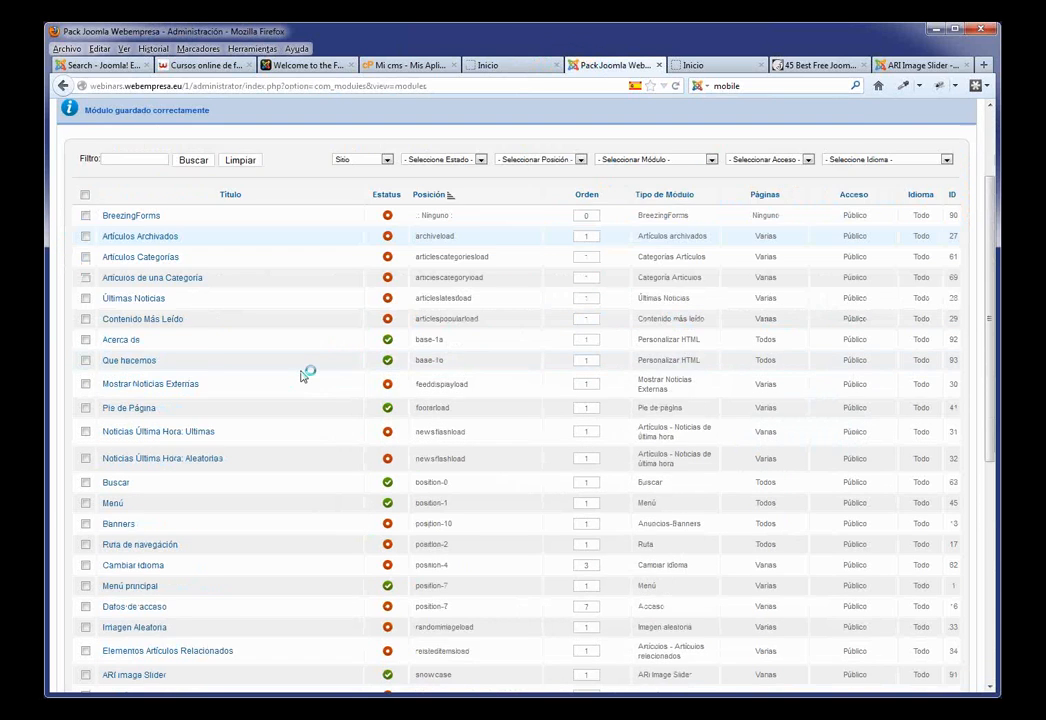
scroll(280, 360, "up", 2)
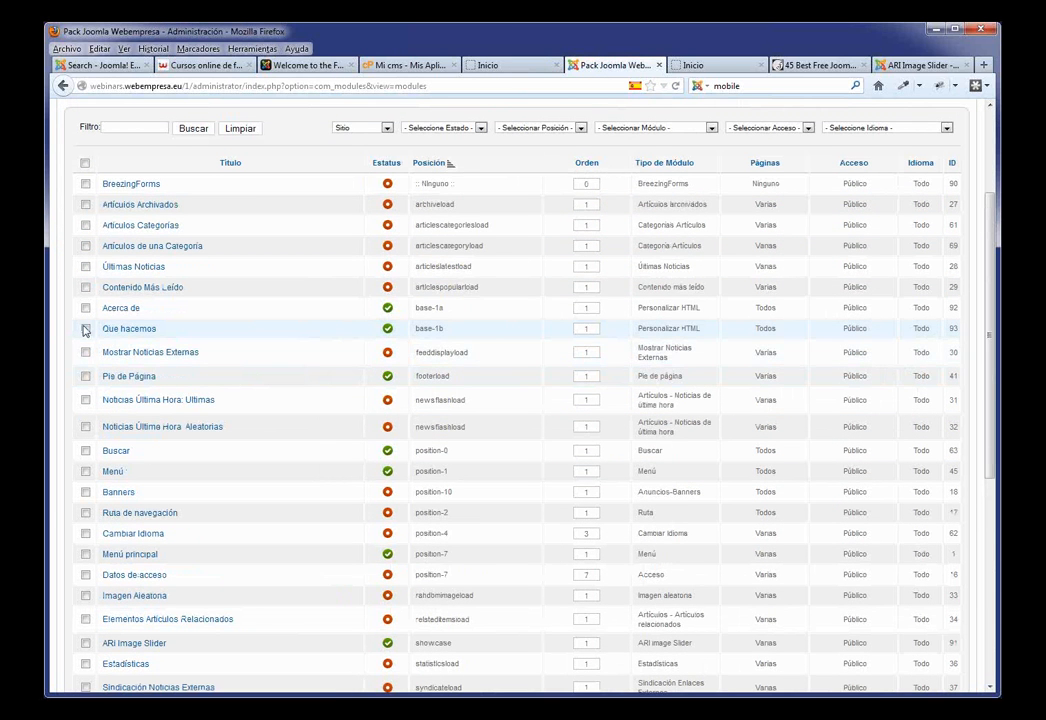
left_click(85, 330)
scroll(495, 329, "up", 3)
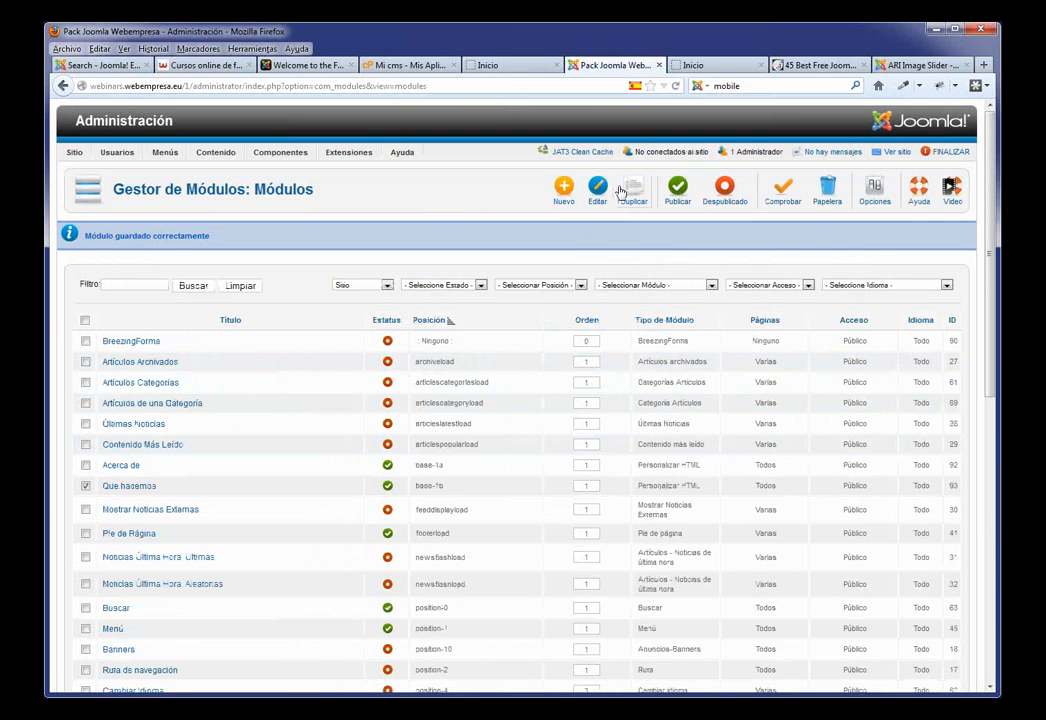
left_click(636, 199)
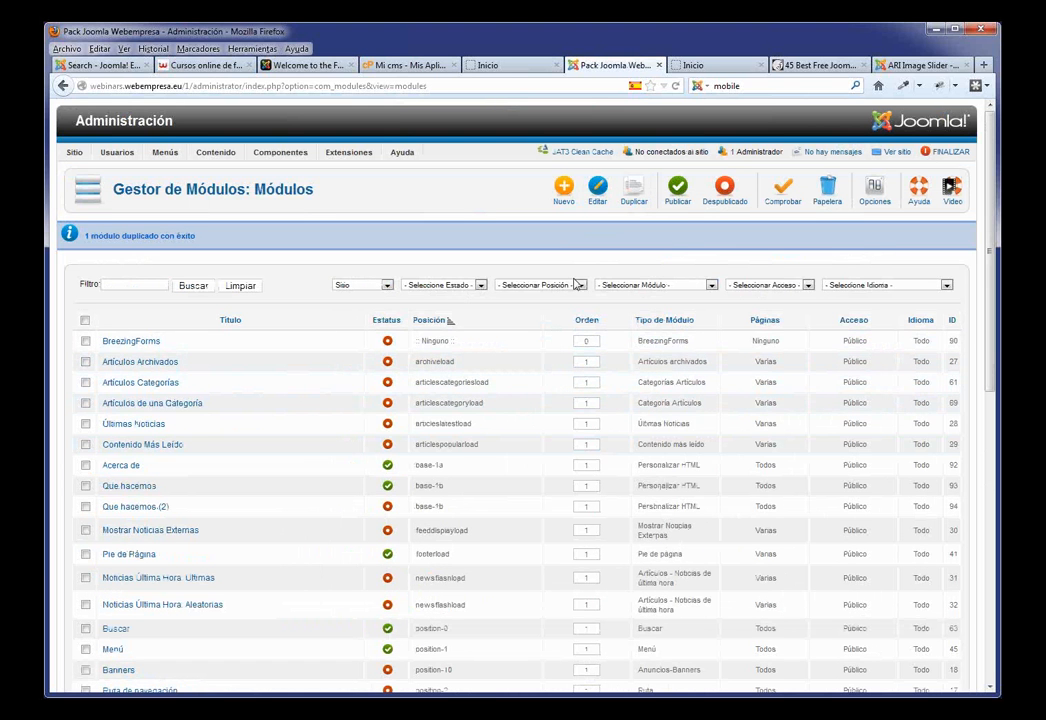
left_click(145, 508)
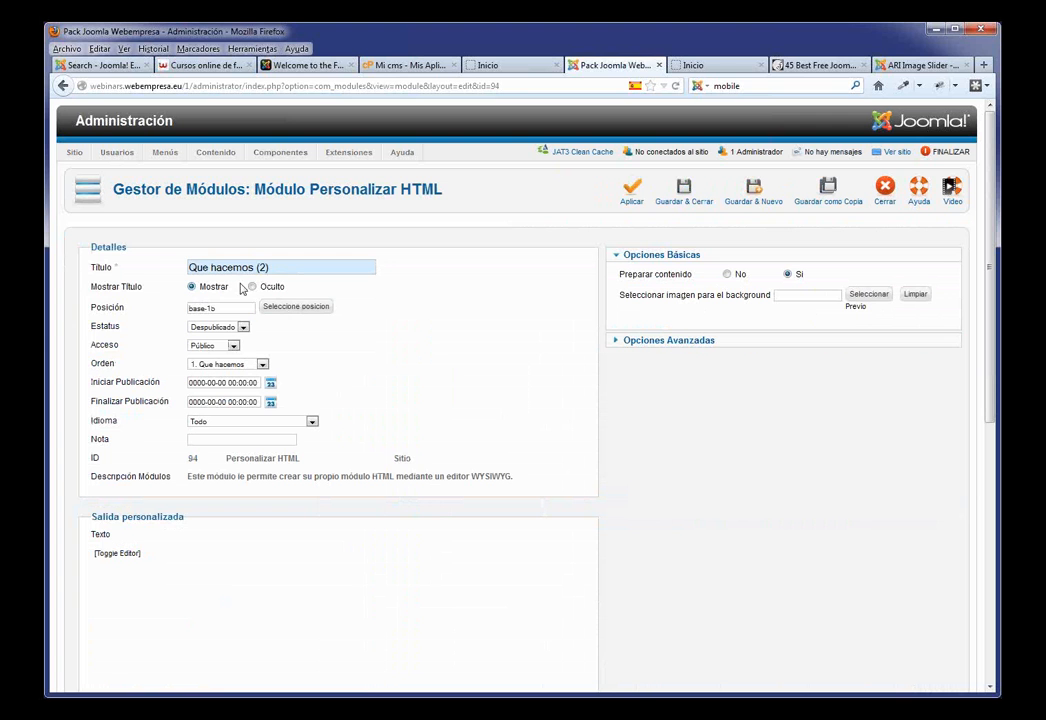
Step: Retitle the copy 'Garantía', set position base-1c and status Publicado, and save
type("Gar")
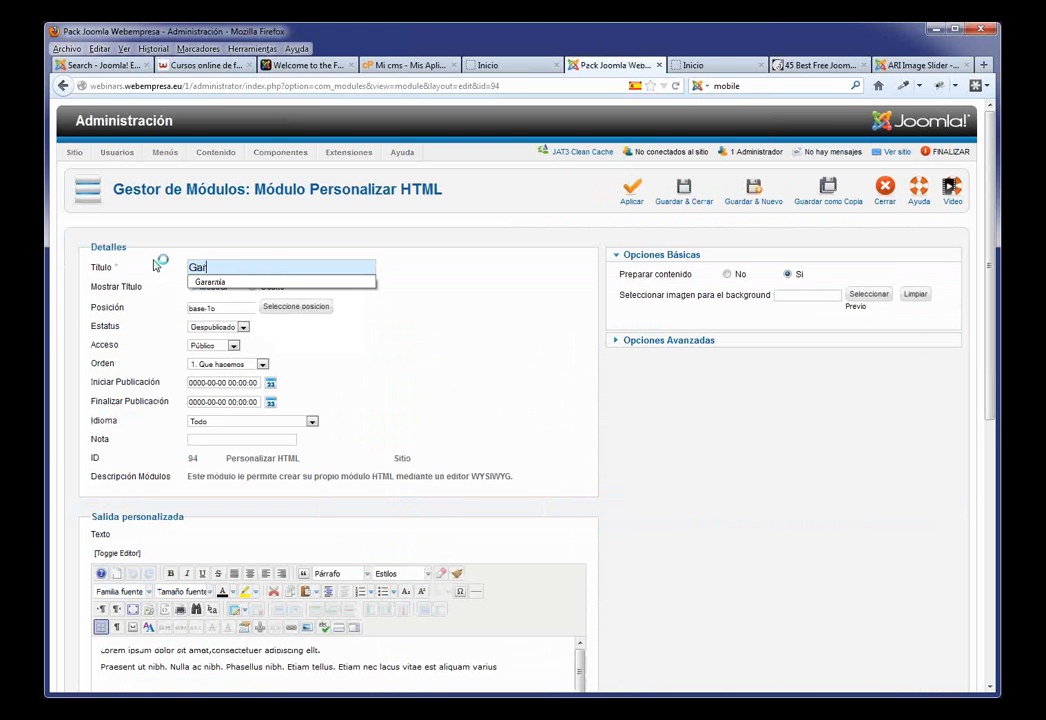
left_click(212, 282)
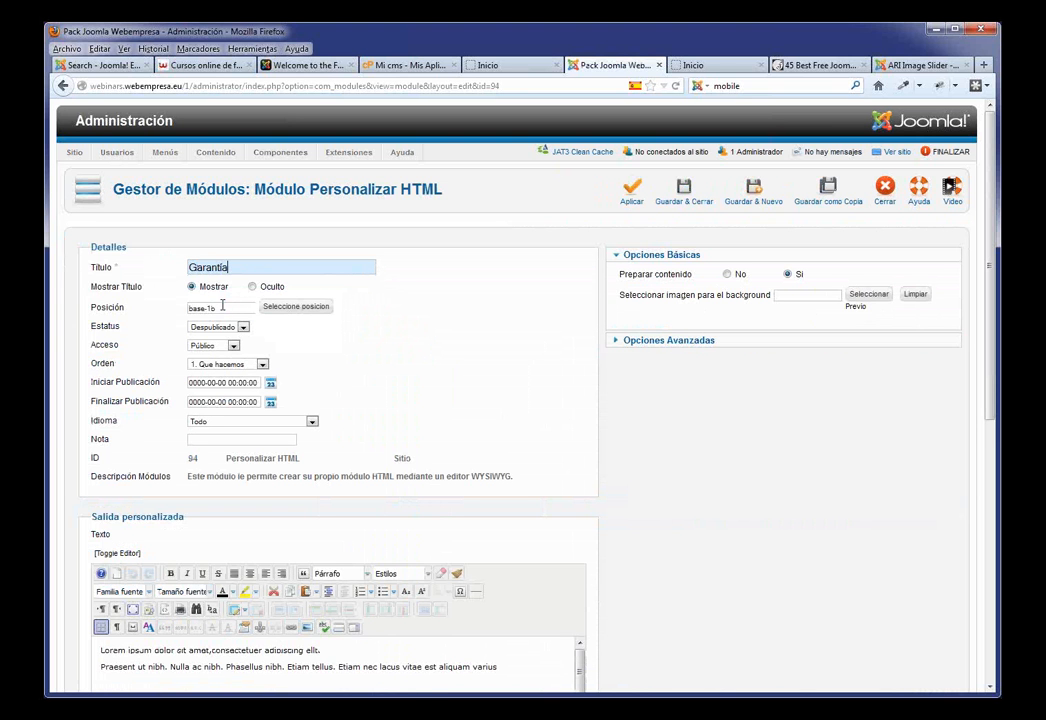
key("BackSpace")
type("c")
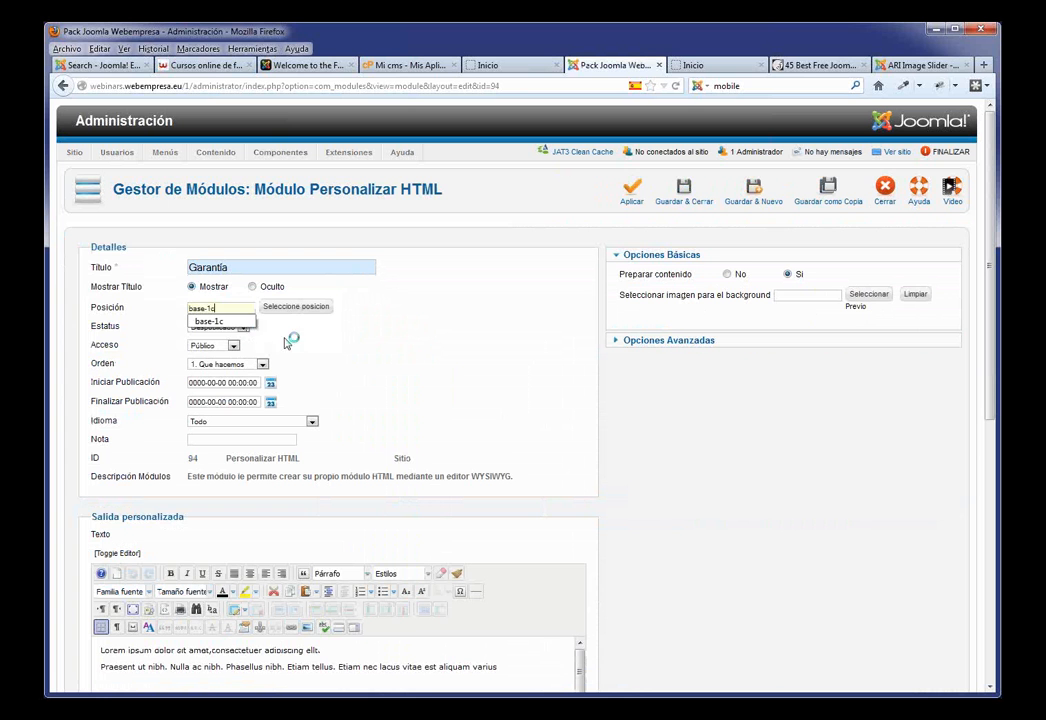
left_click(243, 327)
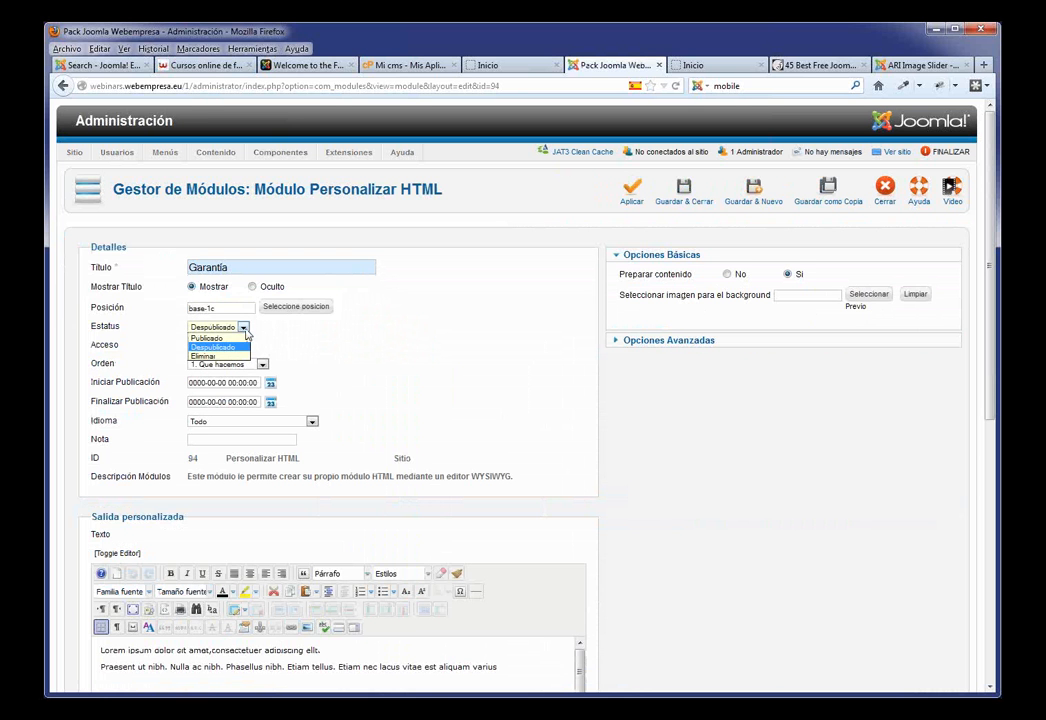
left_click(207, 338)
left_click(684, 193)
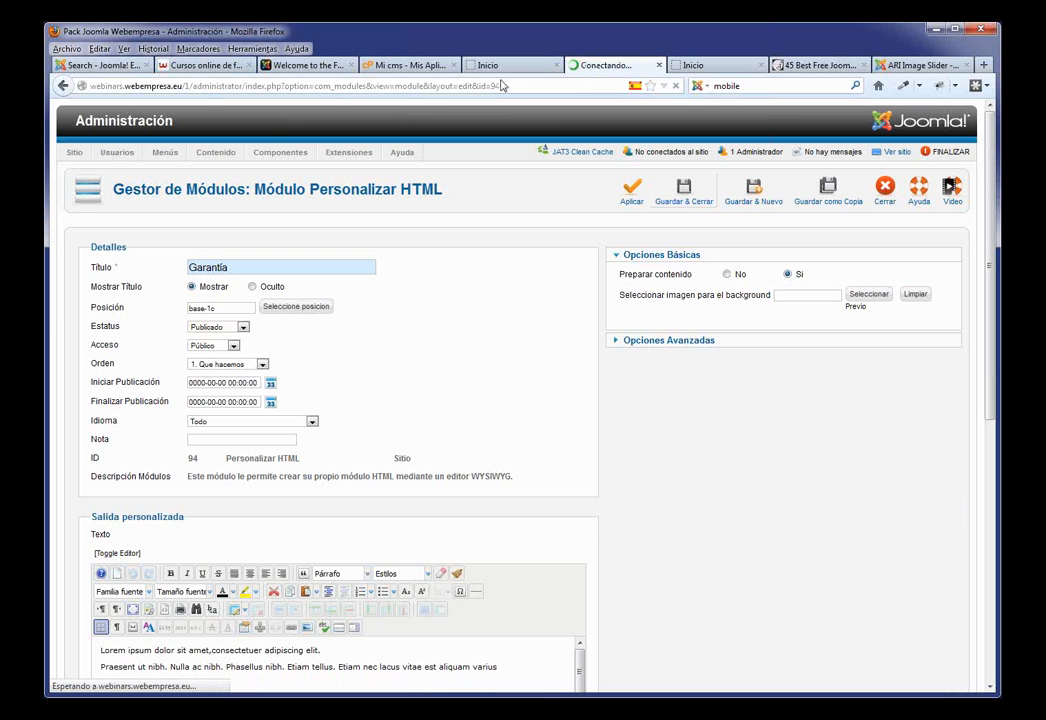
left_click(505, 65)
Step: Check the three boxes on the Nosotros, Blog, Clientes, Contacto and Inicio pages, then return to the Module Manager
scroll(580, 186, "up", 3)
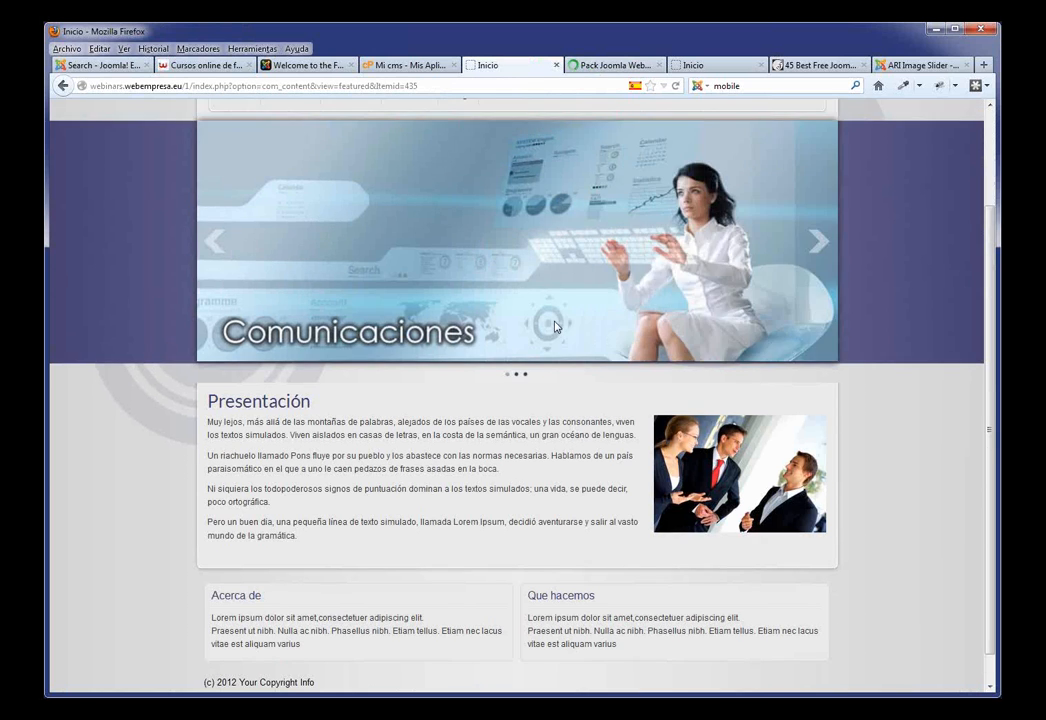
left_click(285, 211)
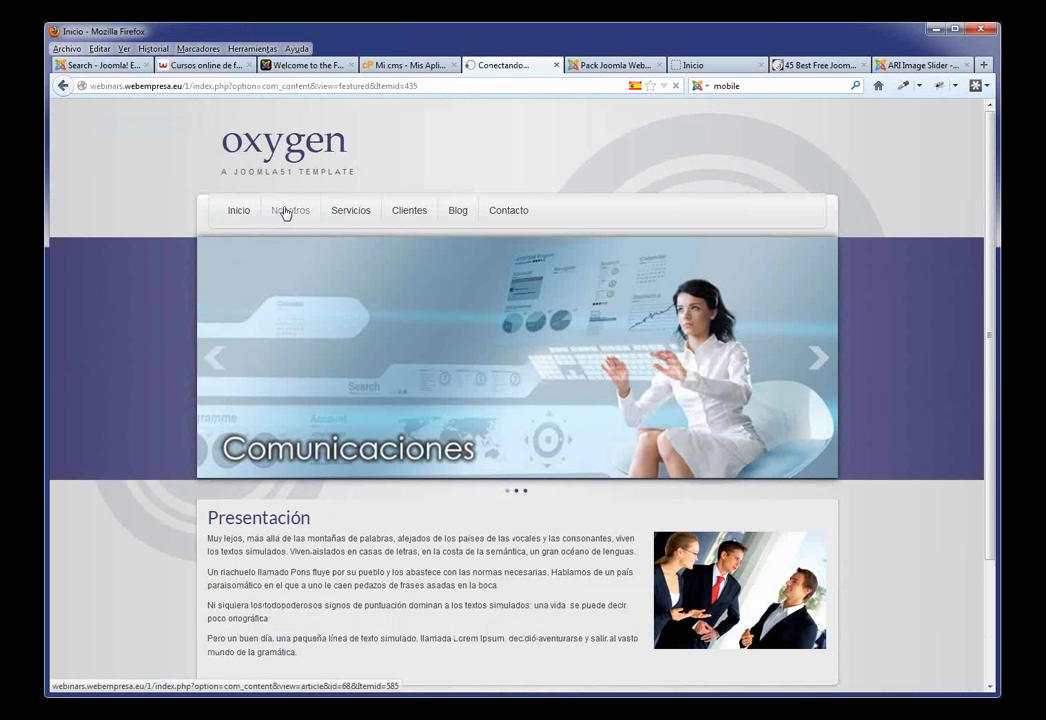
scroll(384, 412, "down", 2)
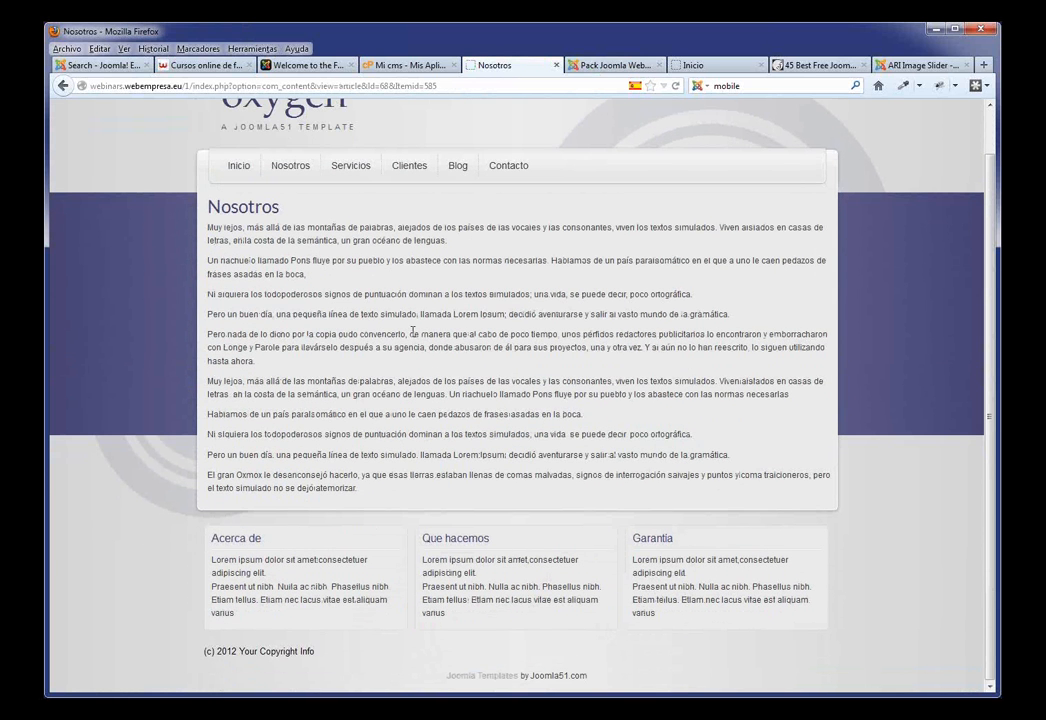
scroll(413, 332, "up", 2)
left_click(458, 212)
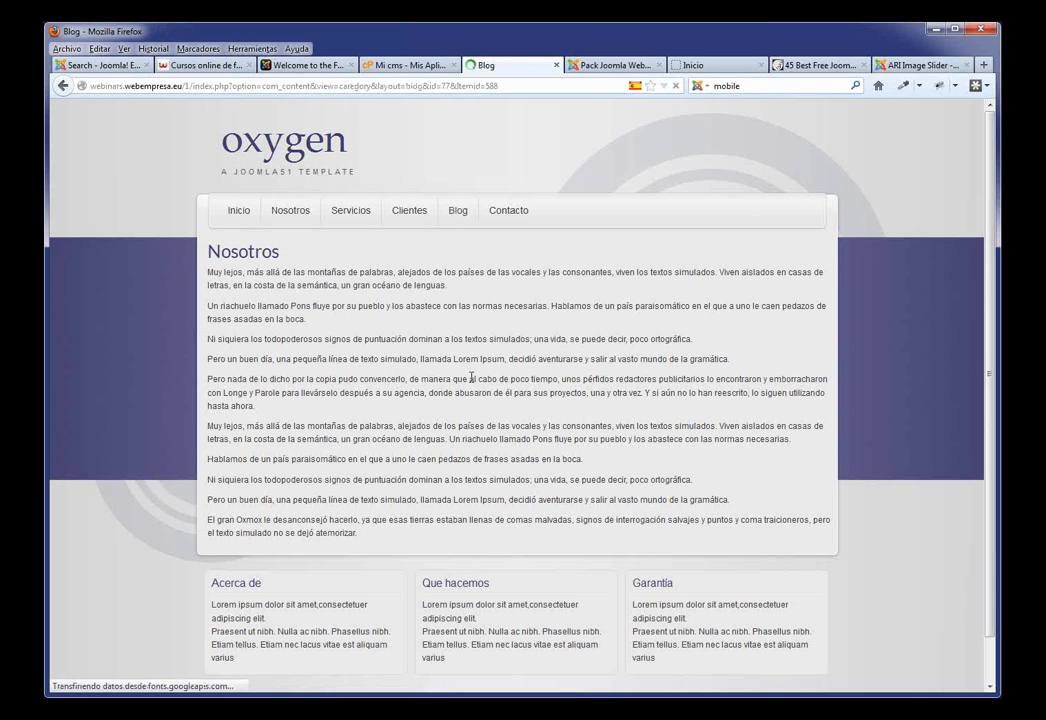
left_click(415, 219)
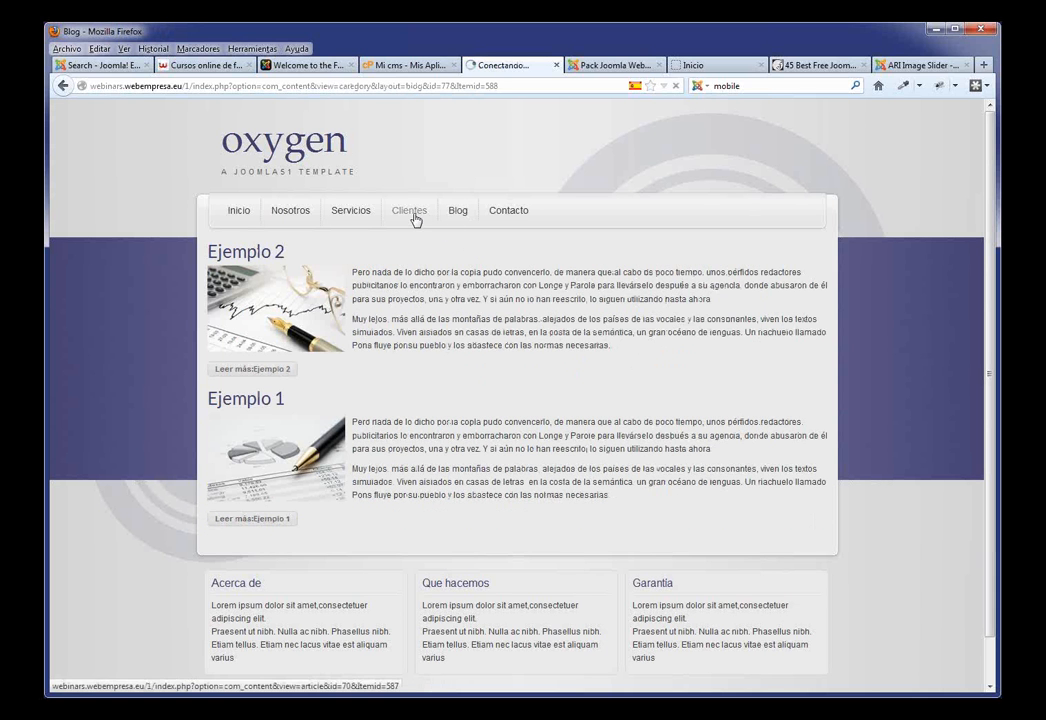
left_click(511, 216)
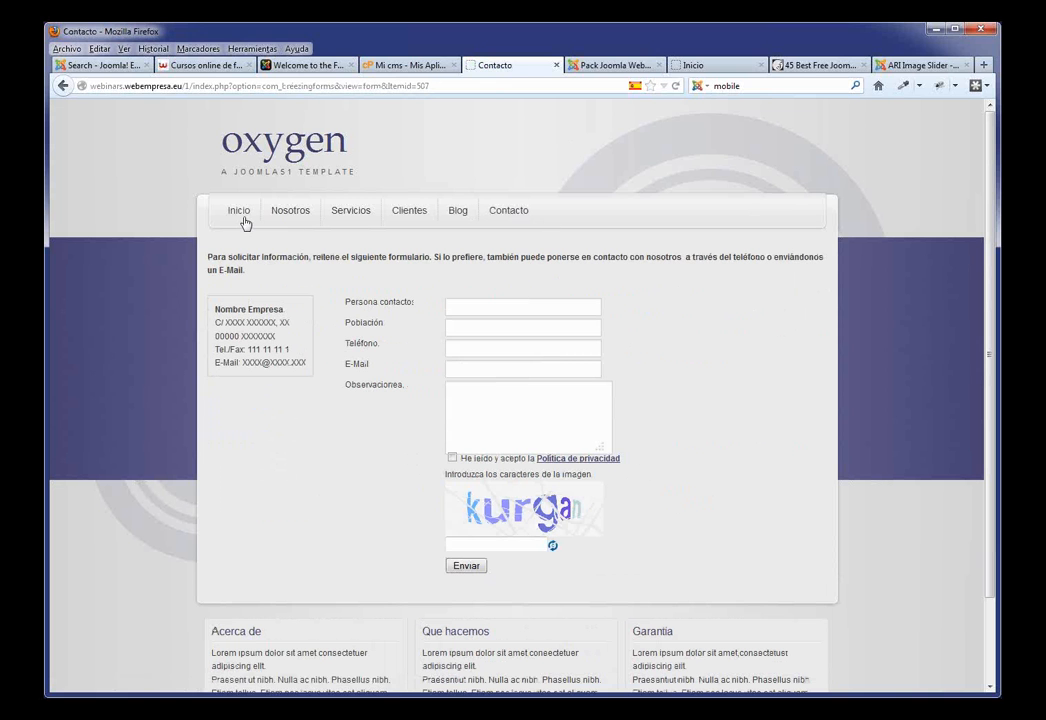
left_click(243, 221)
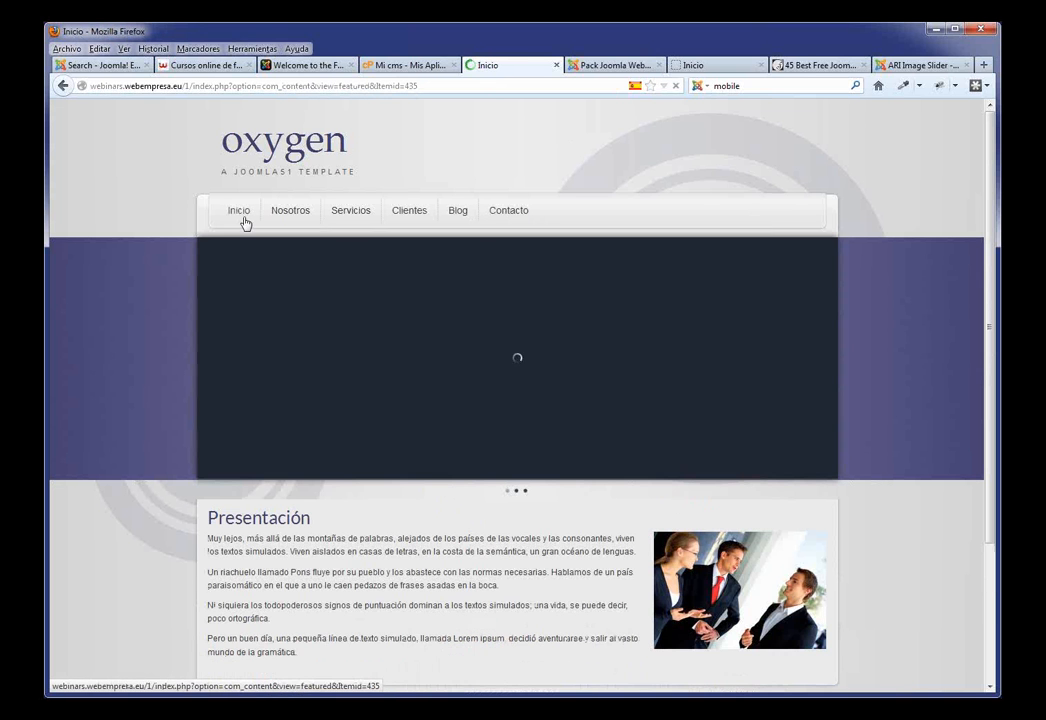
left_click(604, 66)
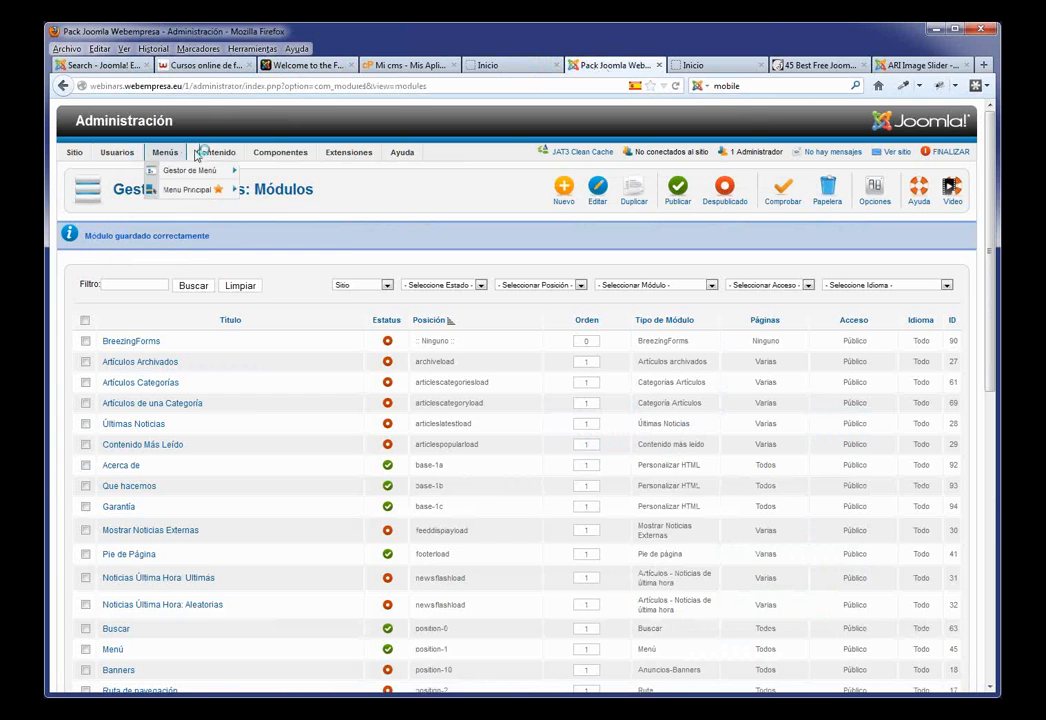
Step: Bring up the Componentes menu and its BreezingForms submenu
mouse_move(216, 152)
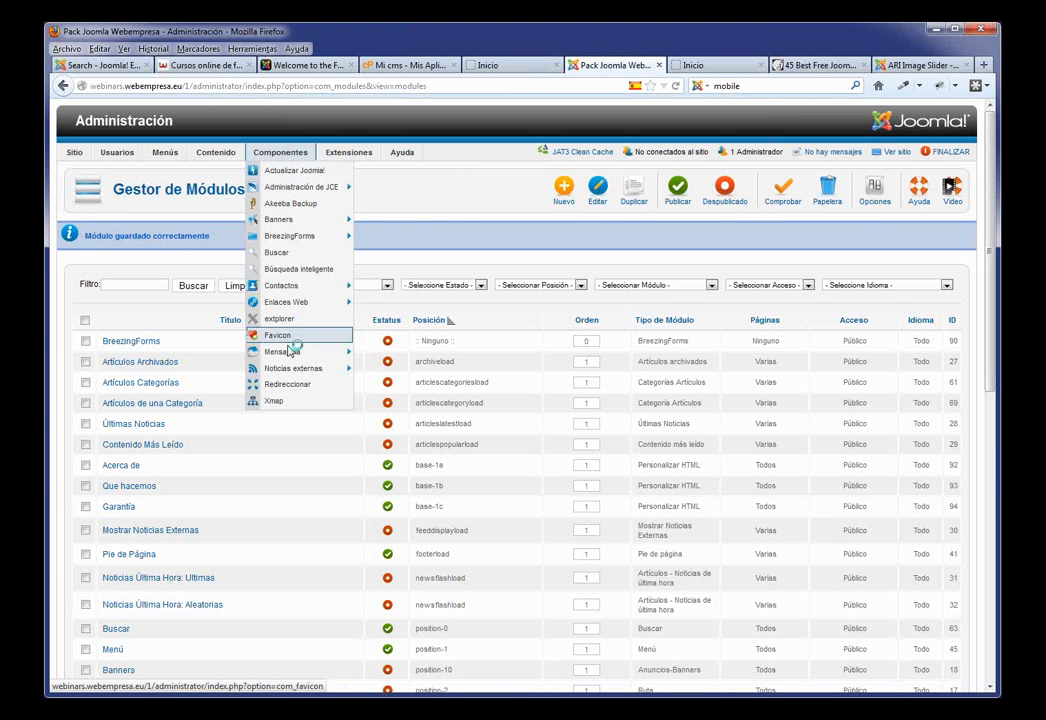
mouse_move(358, 155)
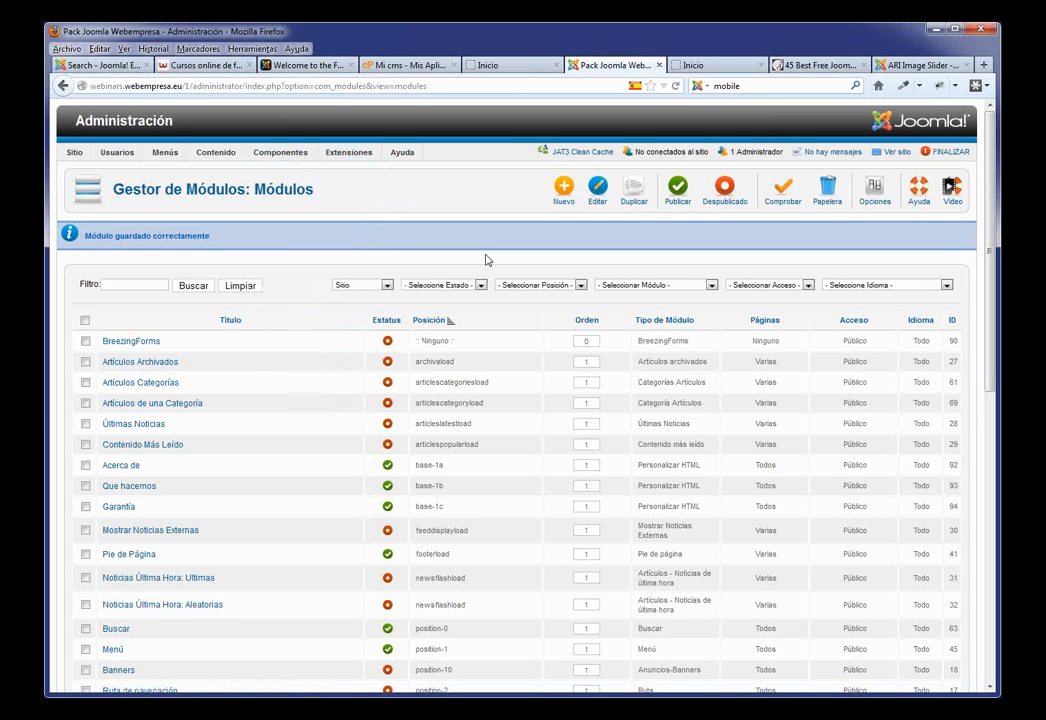
mouse_move(274, 152)
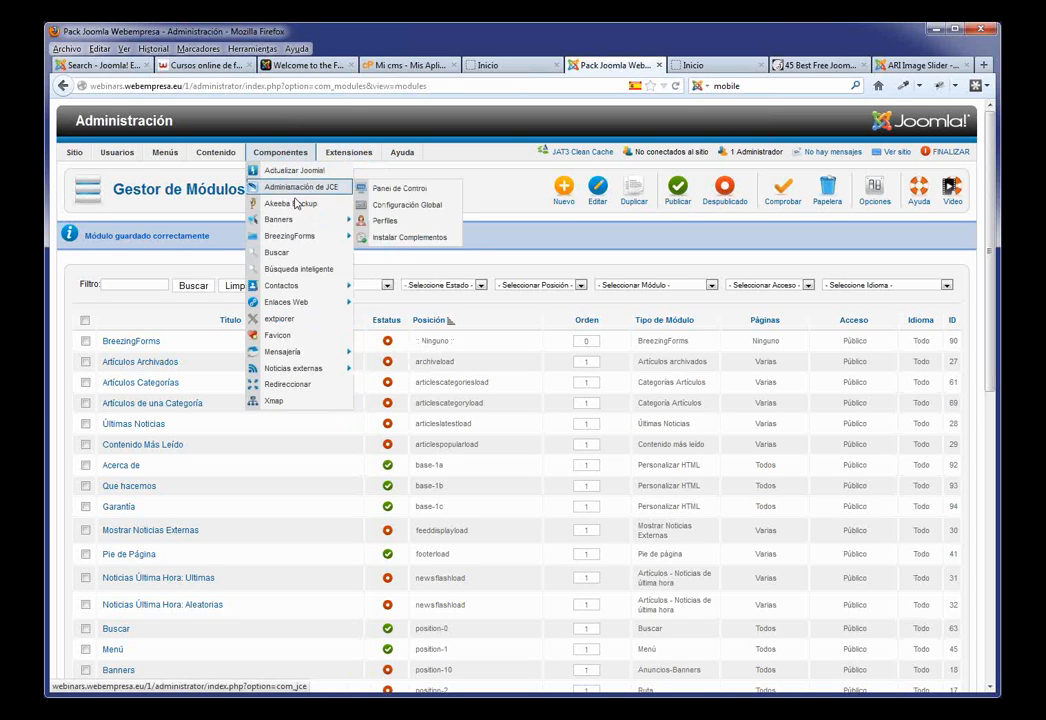
mouse_move(307, 190)
mouse_move(303, 236)
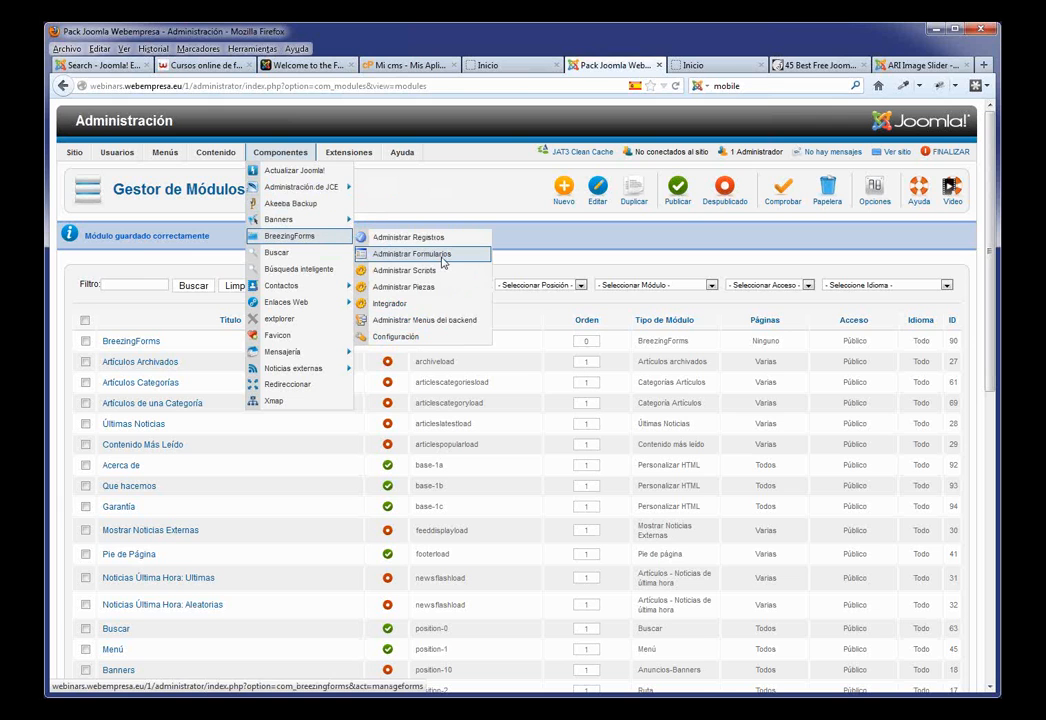
Step: Go to BreezingForms' Administrar Formularios and open the Contacto form
left_click(441, 256)
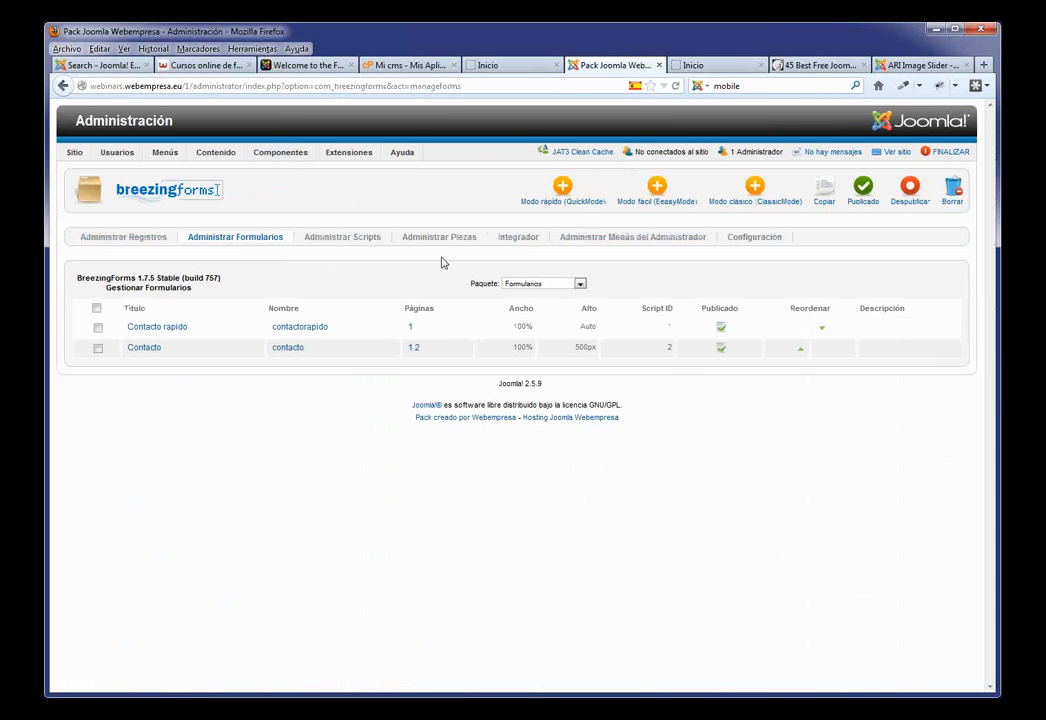
left_click(150, 348)
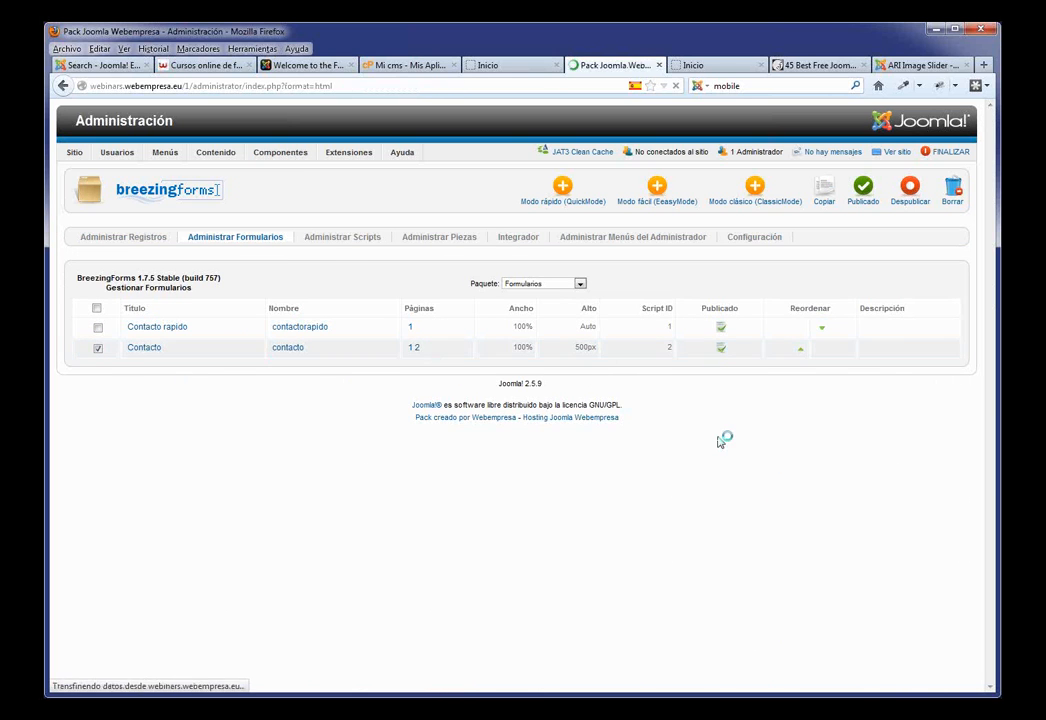
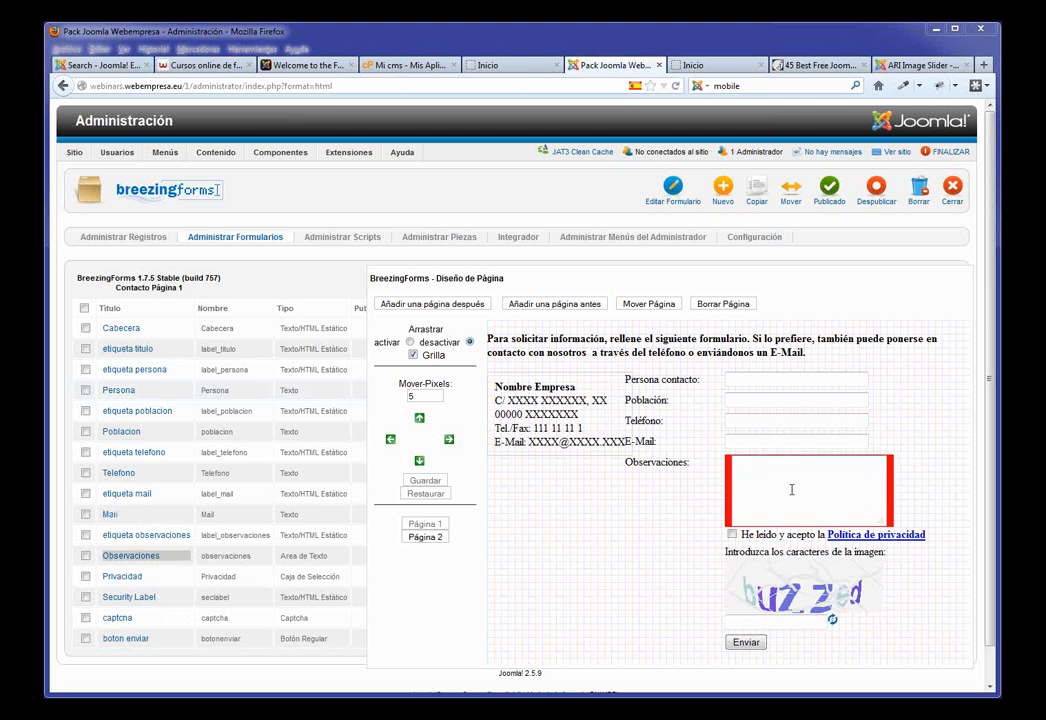
Step: Check the live Contacto page, then return to the contact form's layout editor
left_click(507, 68)
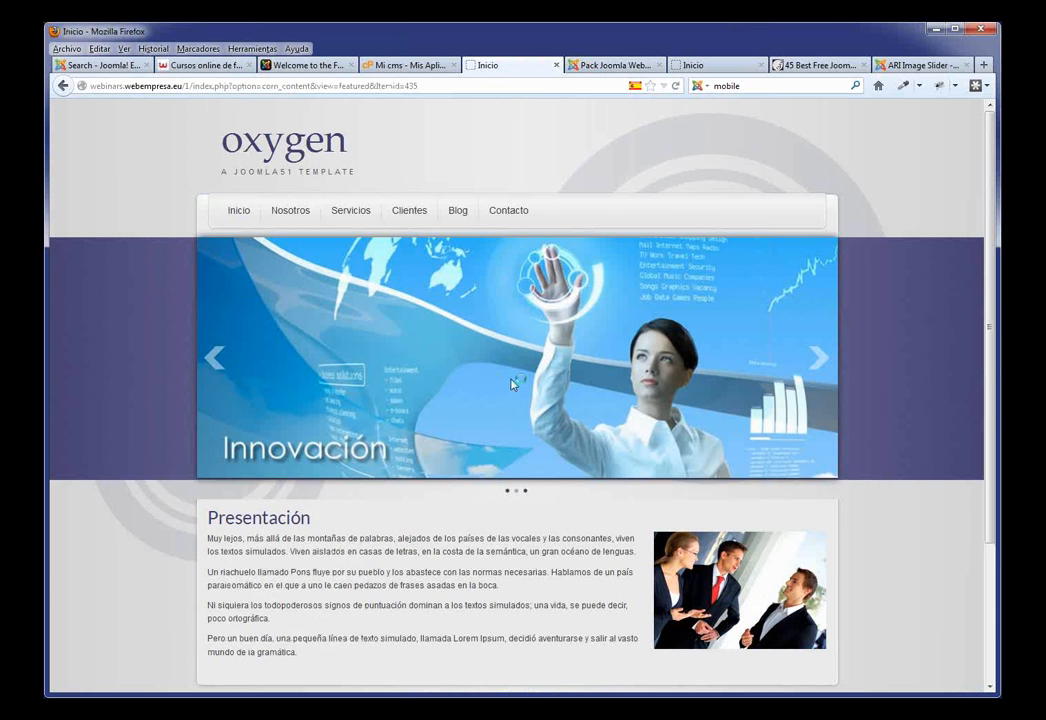
left_click(516, 221)
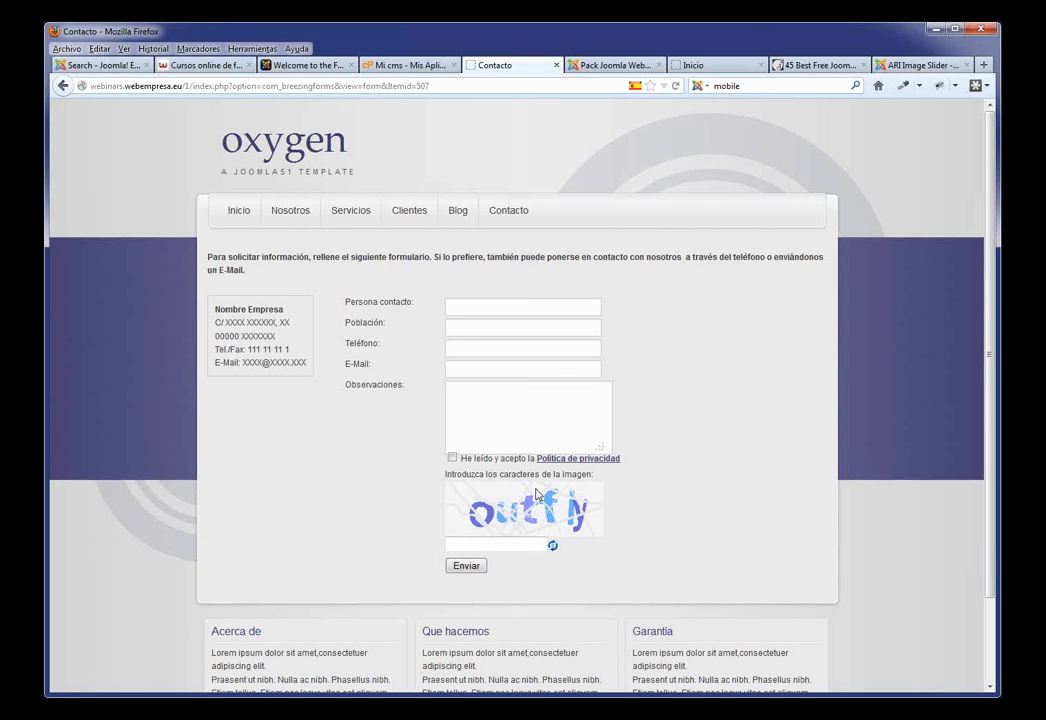
left_click(614, 65)
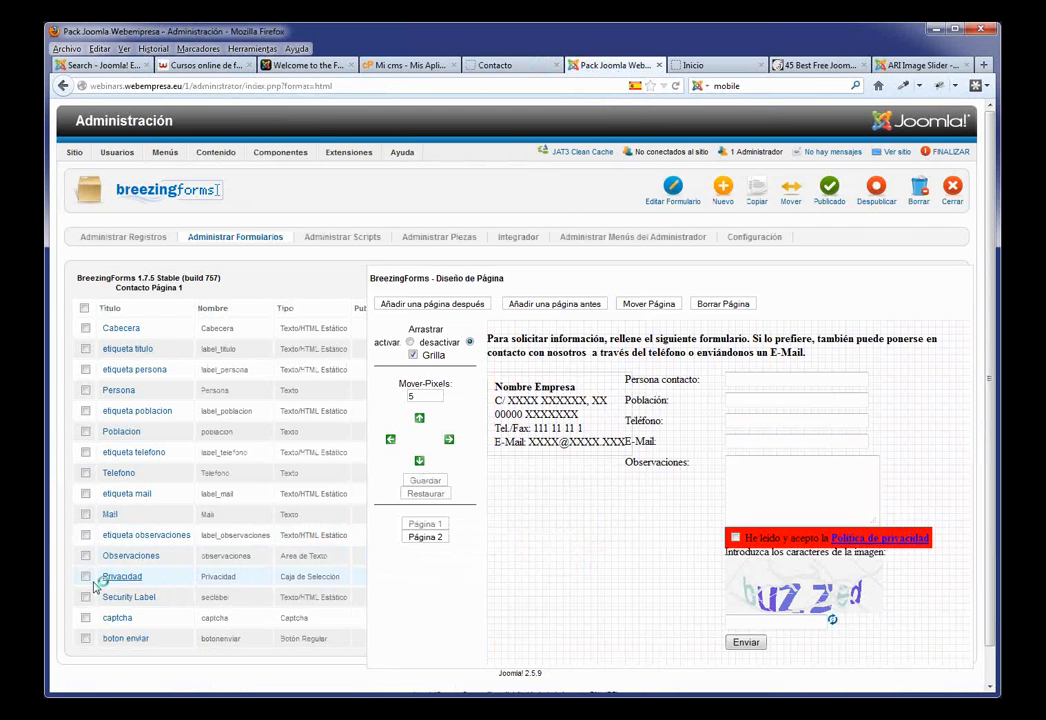
Step: Mark Privacidad, Security Label, captcha and boton enviar, move them down twice, and save
left_click(85, 577)
left_click(85, 597)
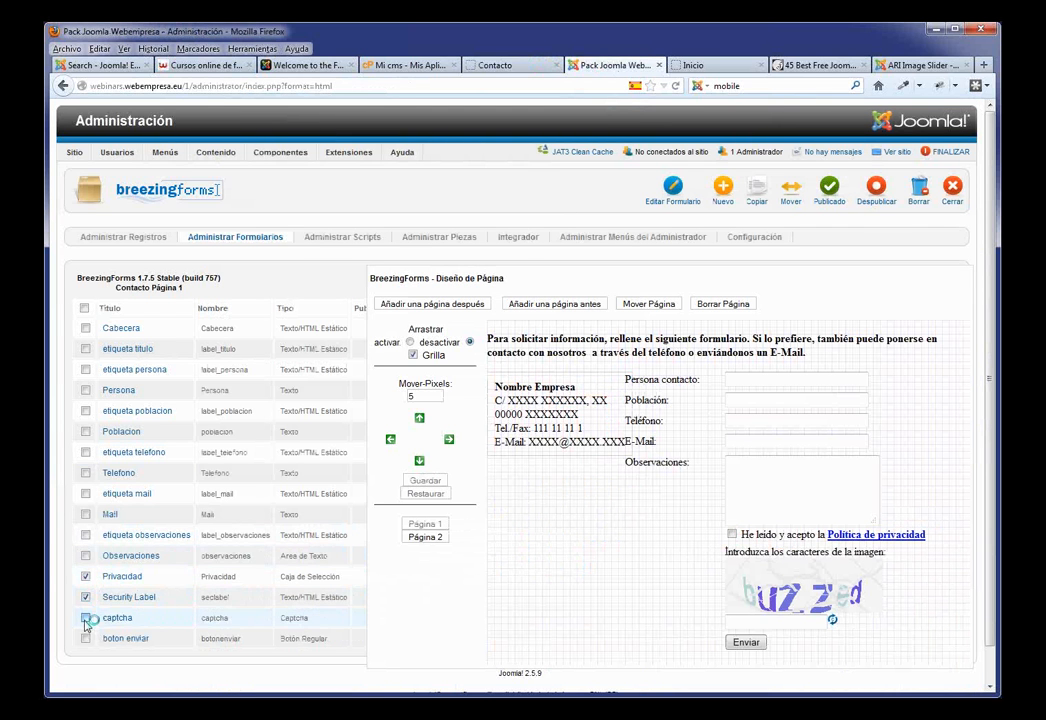
left_click(85, 618)
left_click(85, 638)
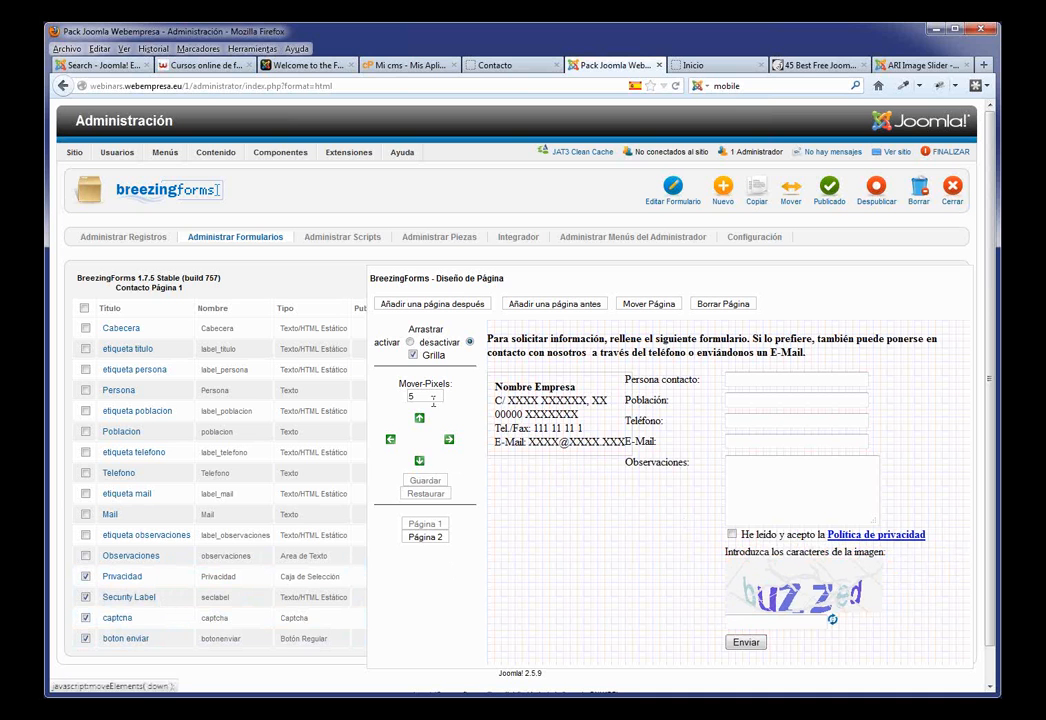
left_click(420, 462)
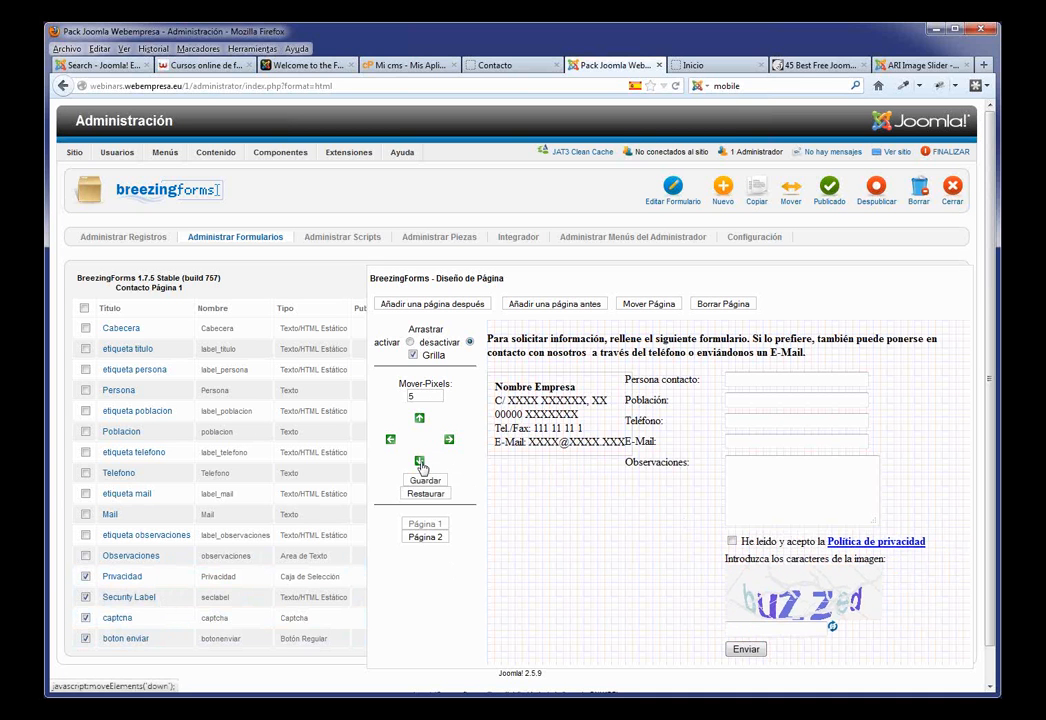
left_click(420, 462)
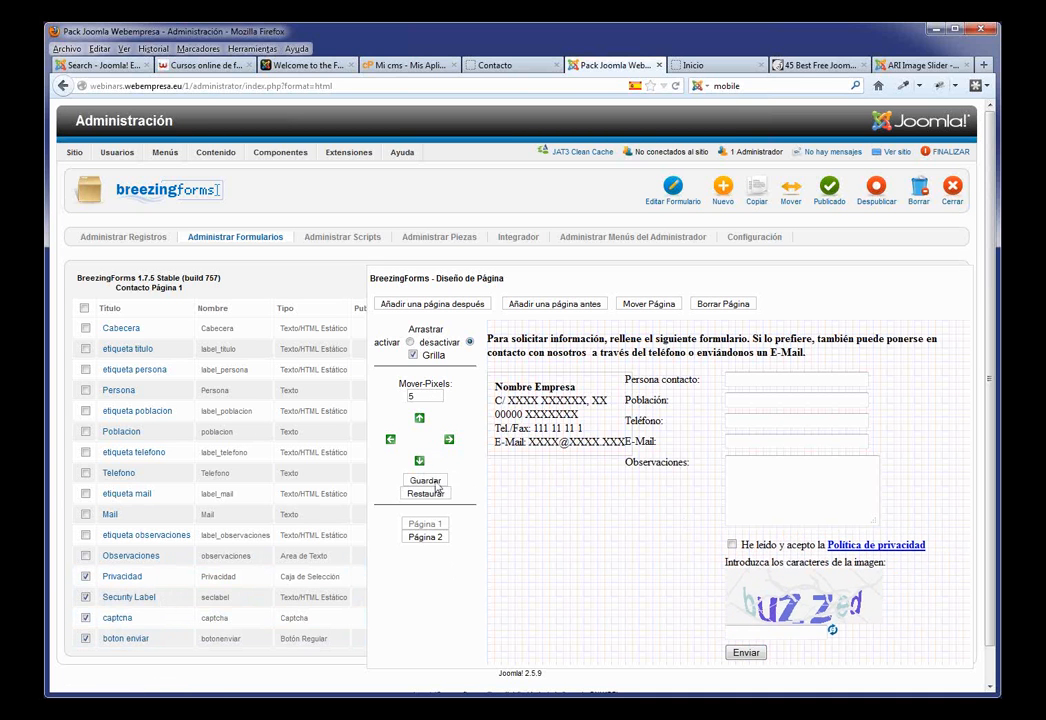
left_click(435, 484)
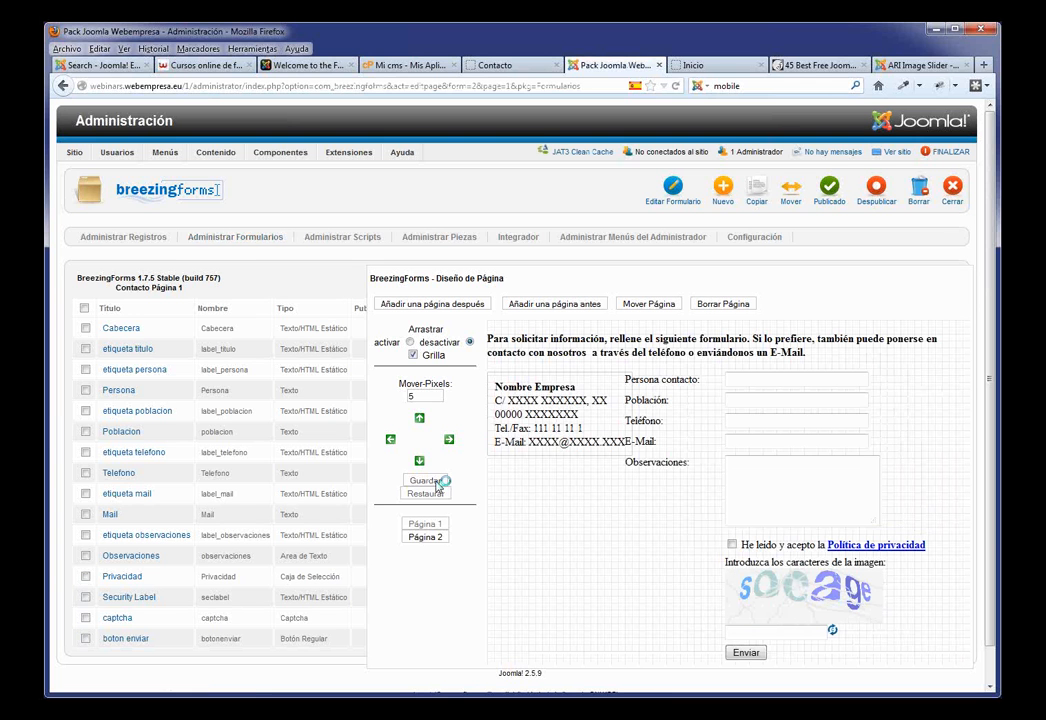
left_click(763, 470)
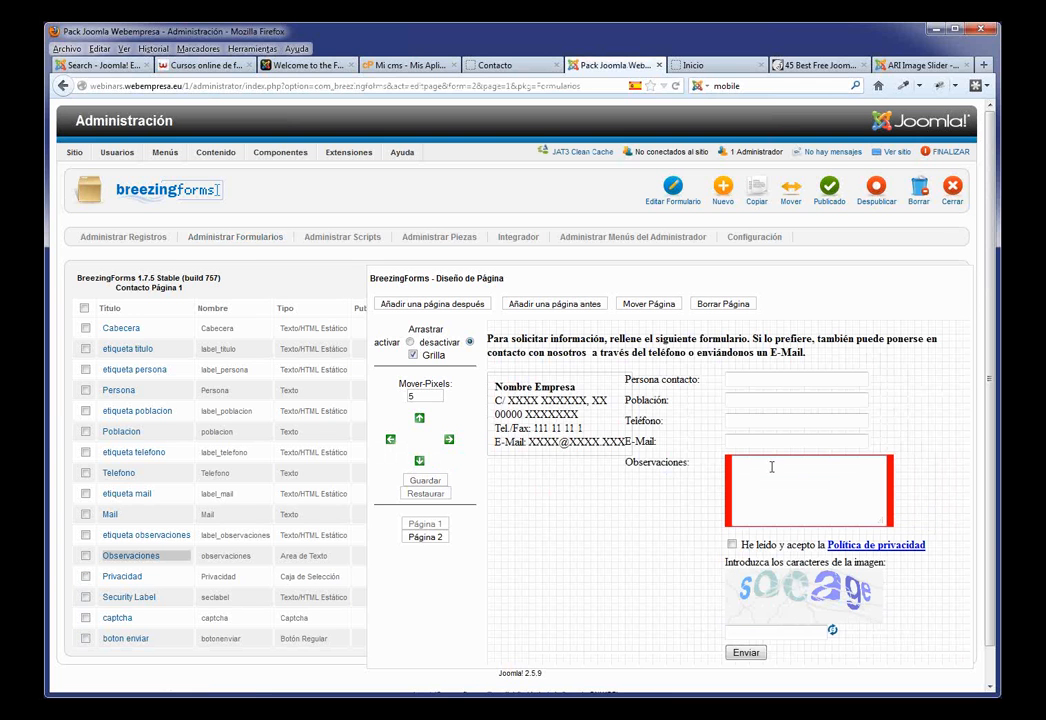
Step: Set the Observaciones Ancho to 40, save, and reload the live Contacto page
left_click(121, 563)
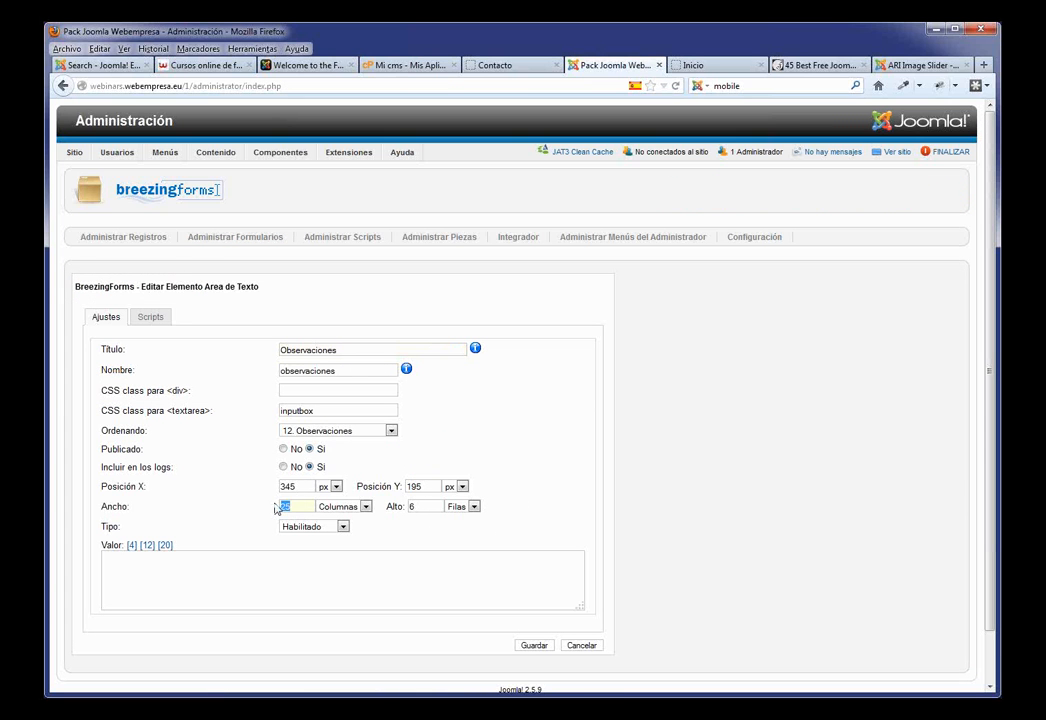
type("40")
left_click(535, 645)
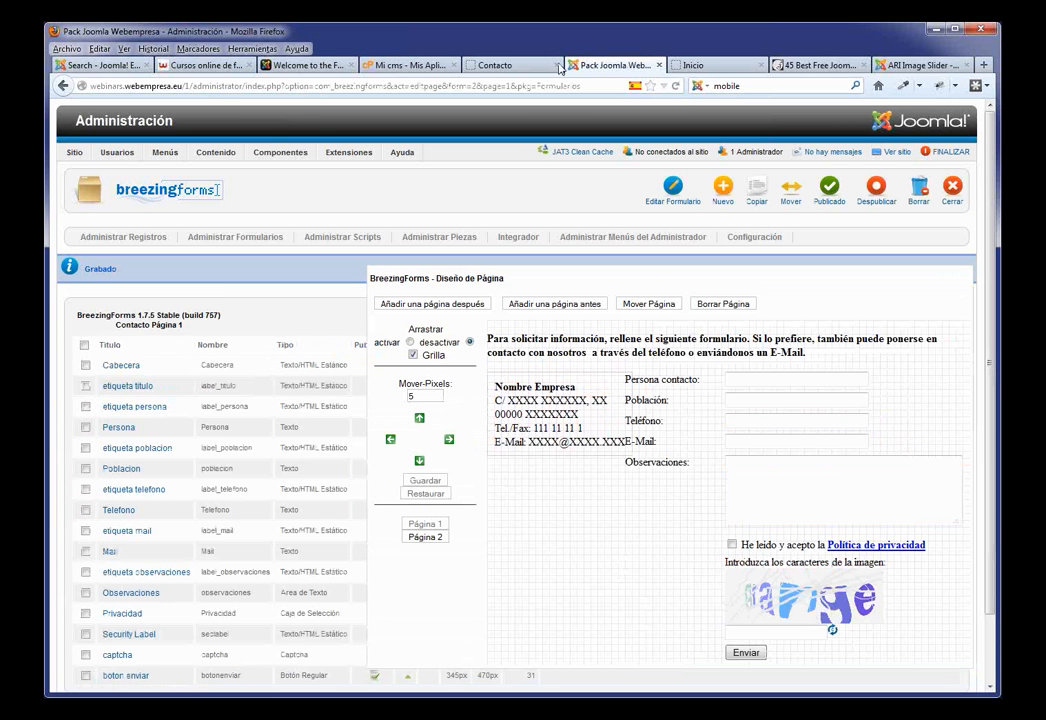
left_click(490, 65)
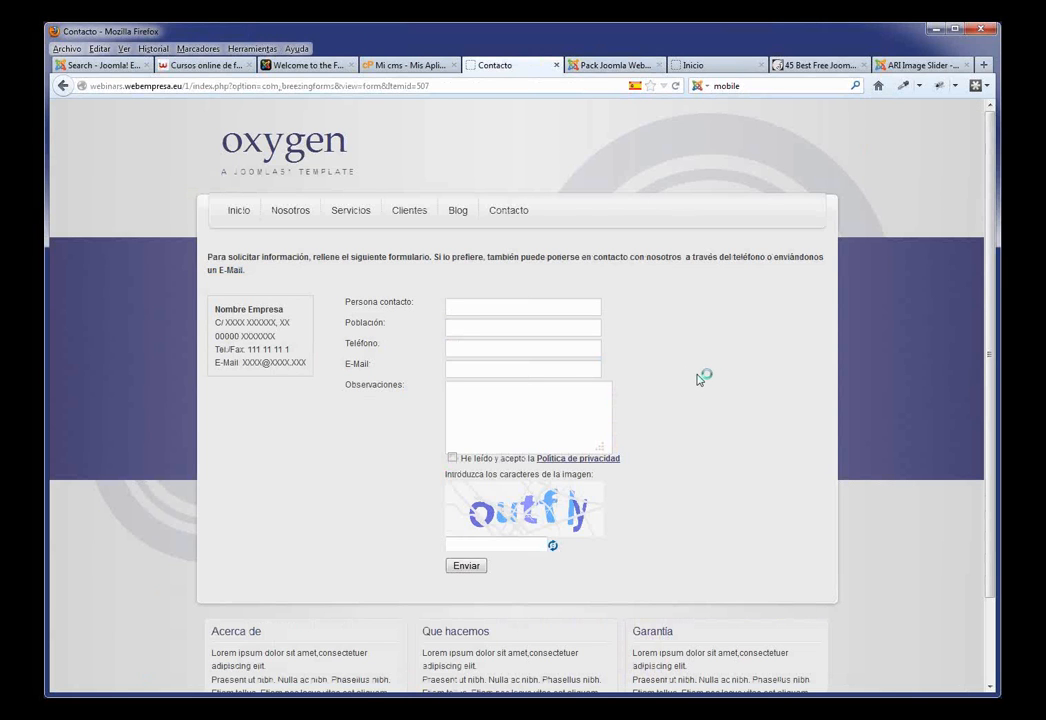
key("F5")
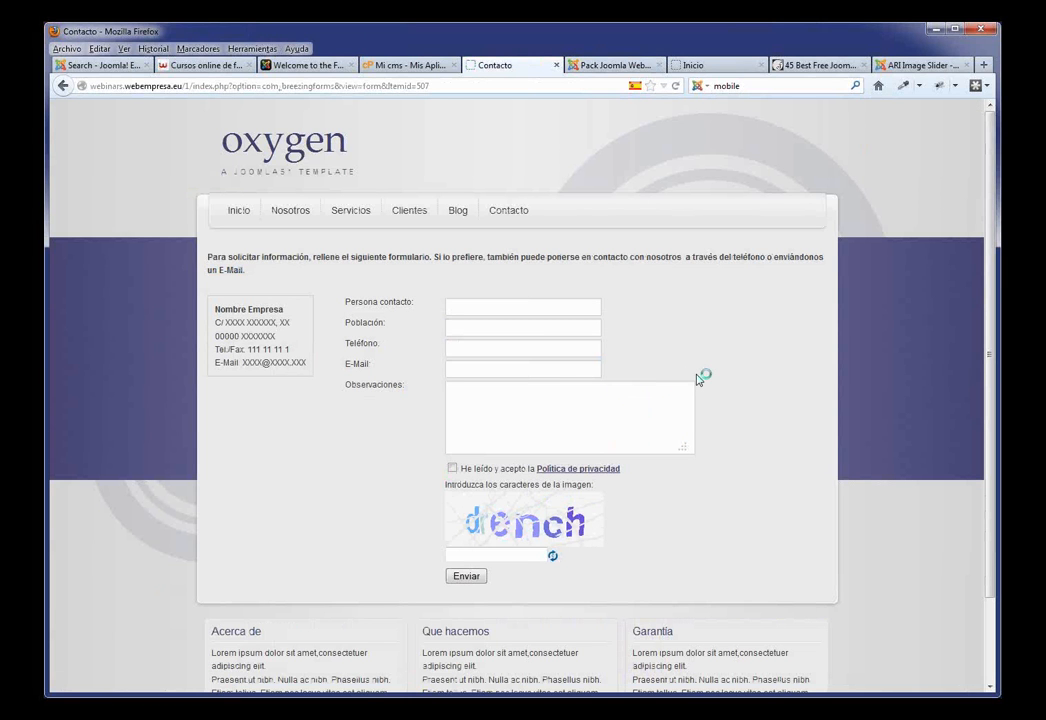
Step: Open the Poblacion field's settings, start retyping its title, then discard the changes
left_click_drag(413, 302, 331, 295)
left_click(396, 325)
left_click(610, 65)
left_click(121, 468)
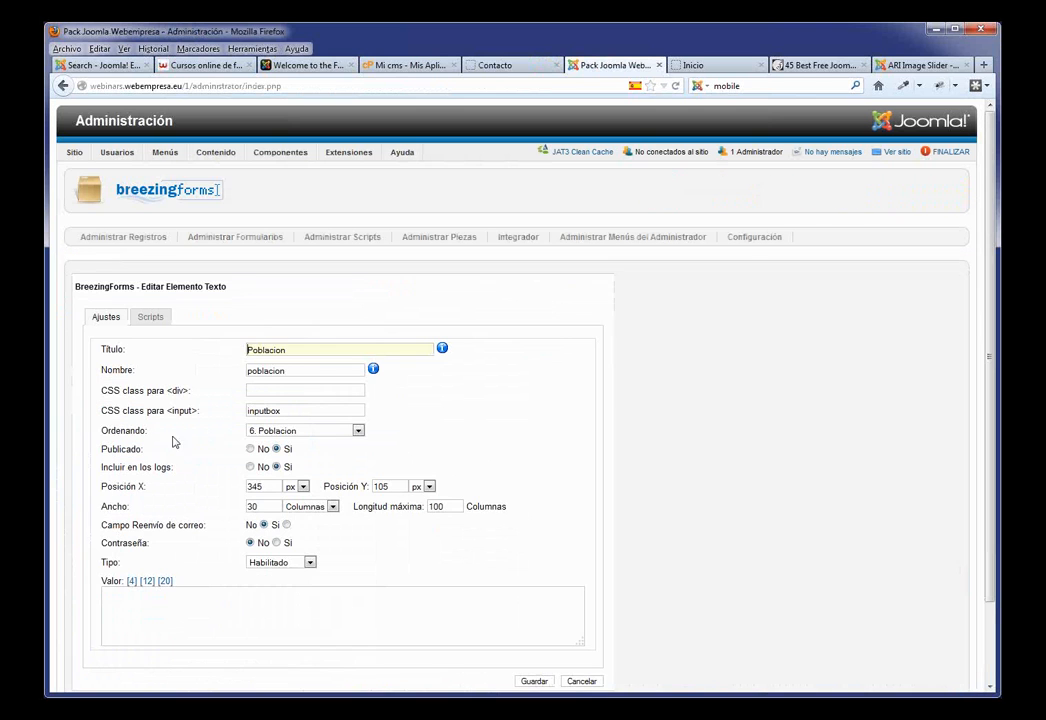
left_click_drag(292, 347, 204, 348)
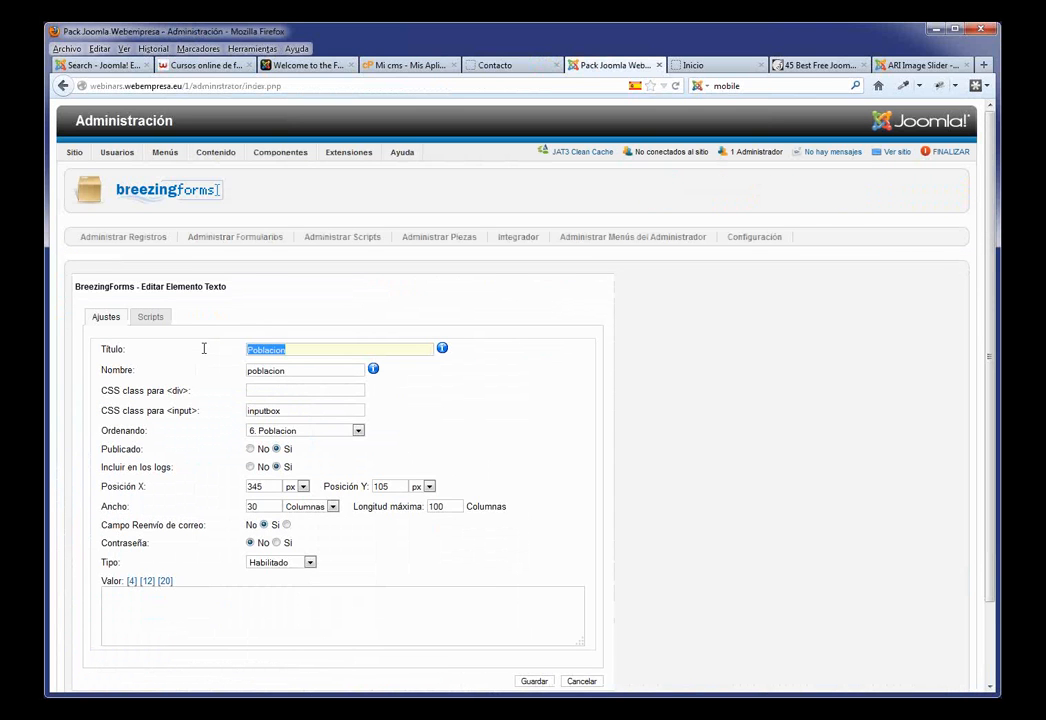
type("C")
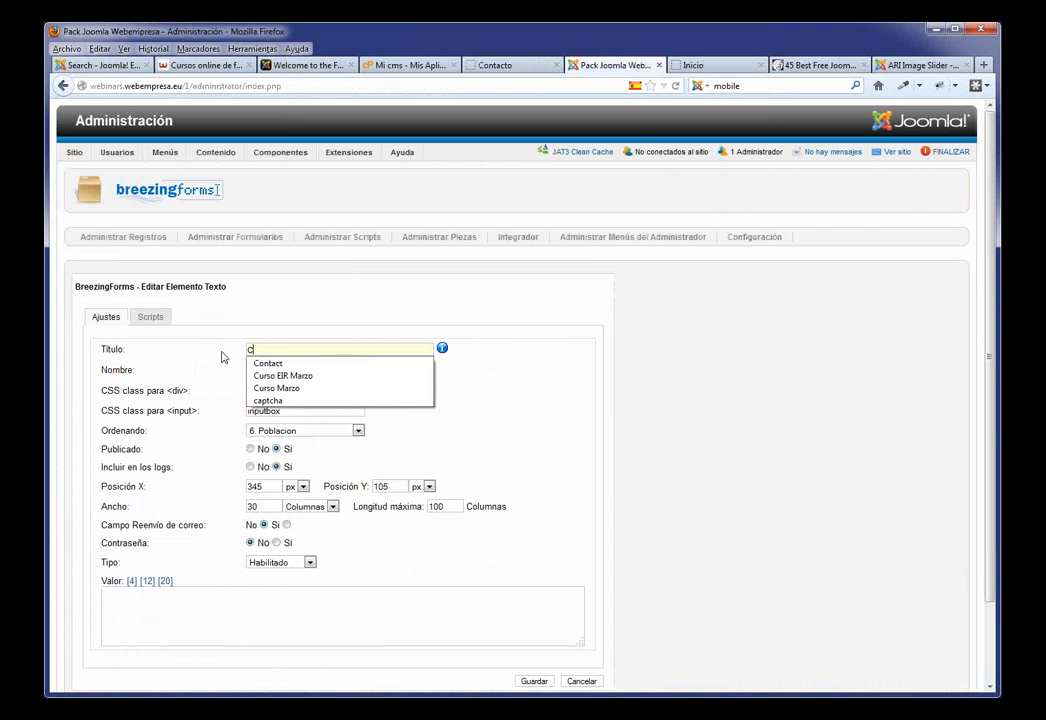
key("BackSpace")
type("C")
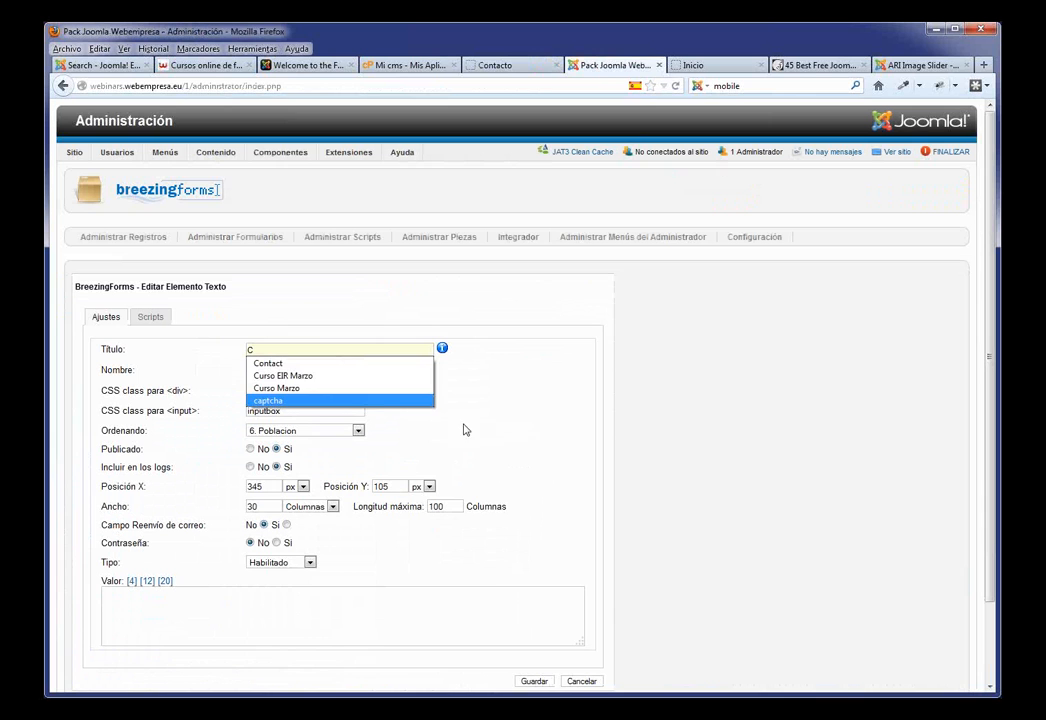
left_click(600, 572)
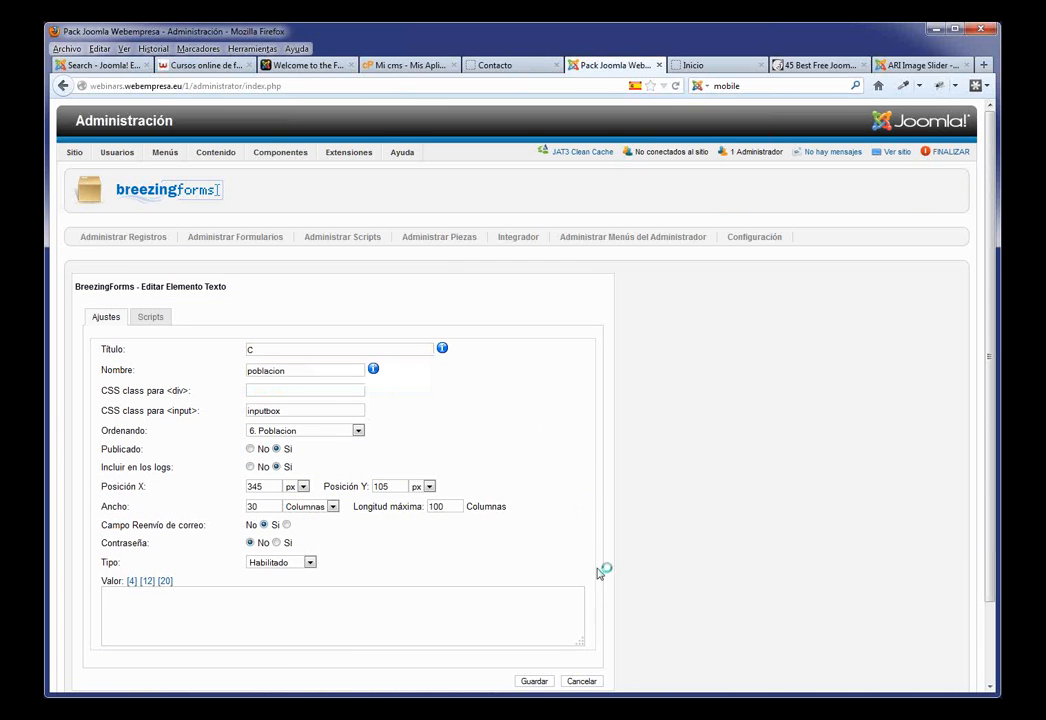
left_click(579, 681)
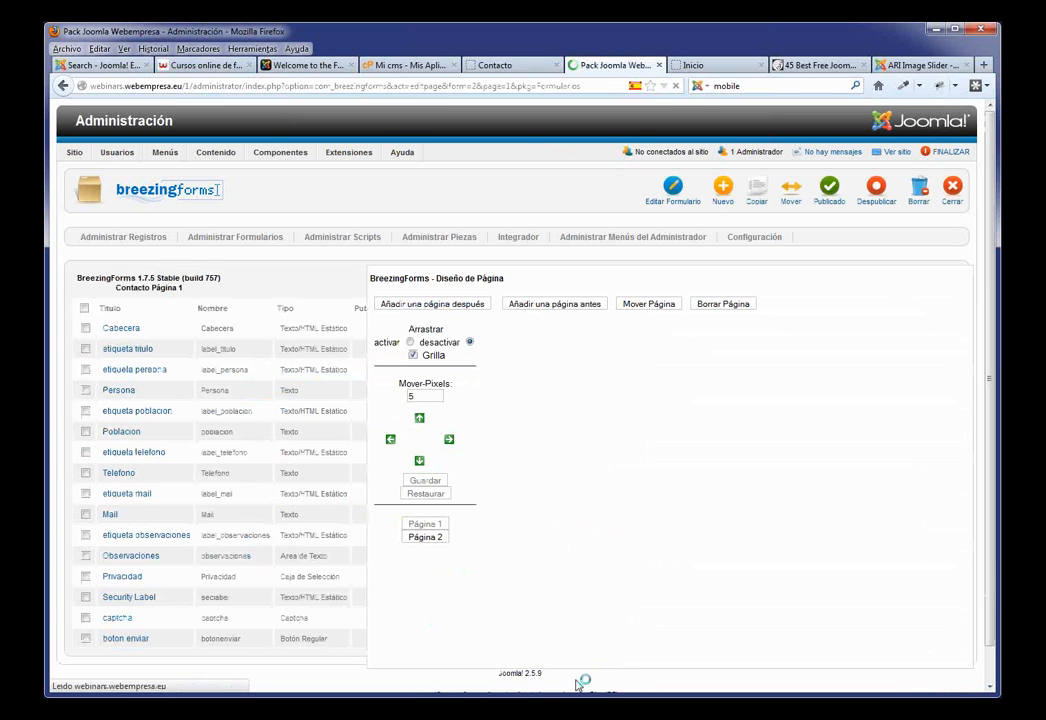
Step: Replace the etiqueta poblacion label text with 'Ciudad:', save, and view the live form
left_click(123, 413)
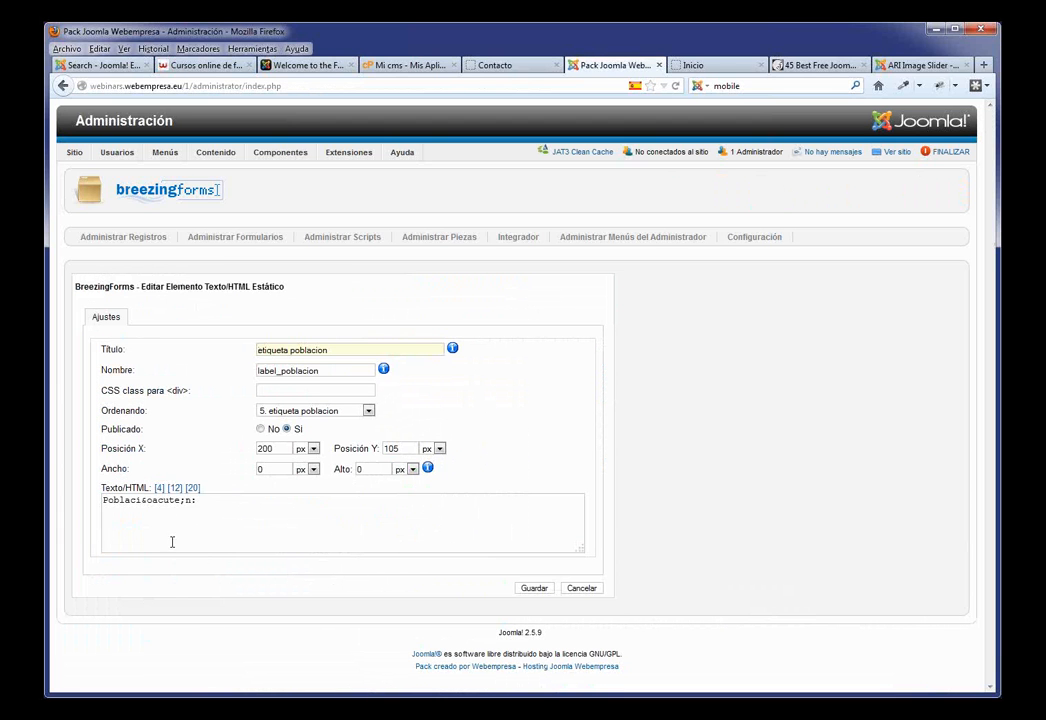
left_click_drag(190, 500, 79, 494)
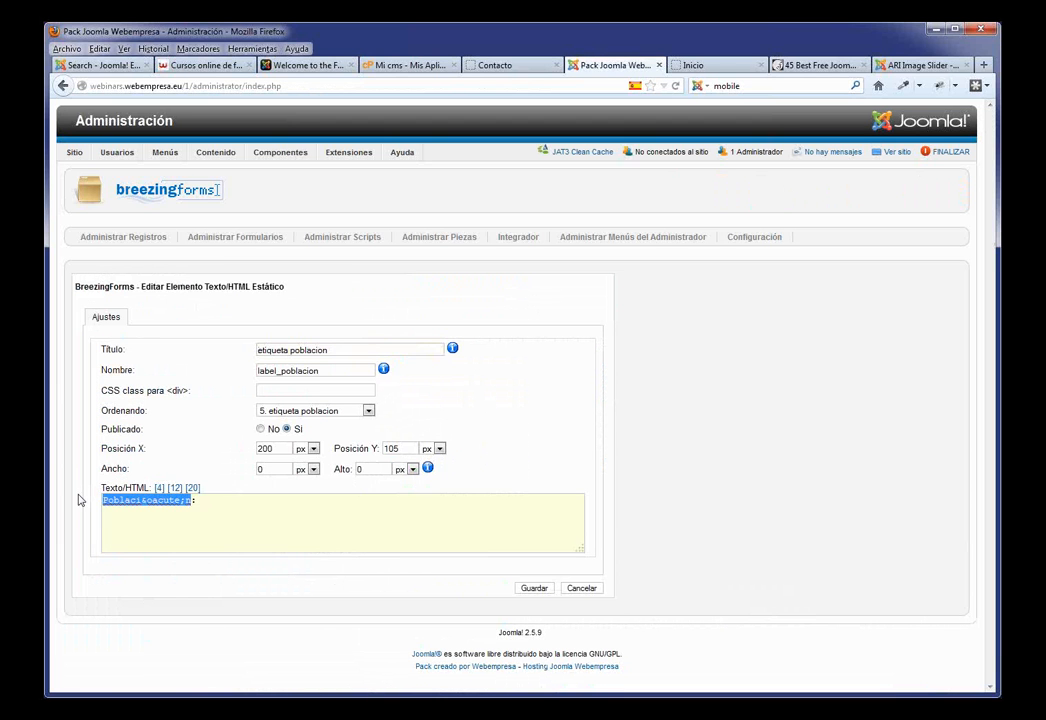
type("Ciudad:")
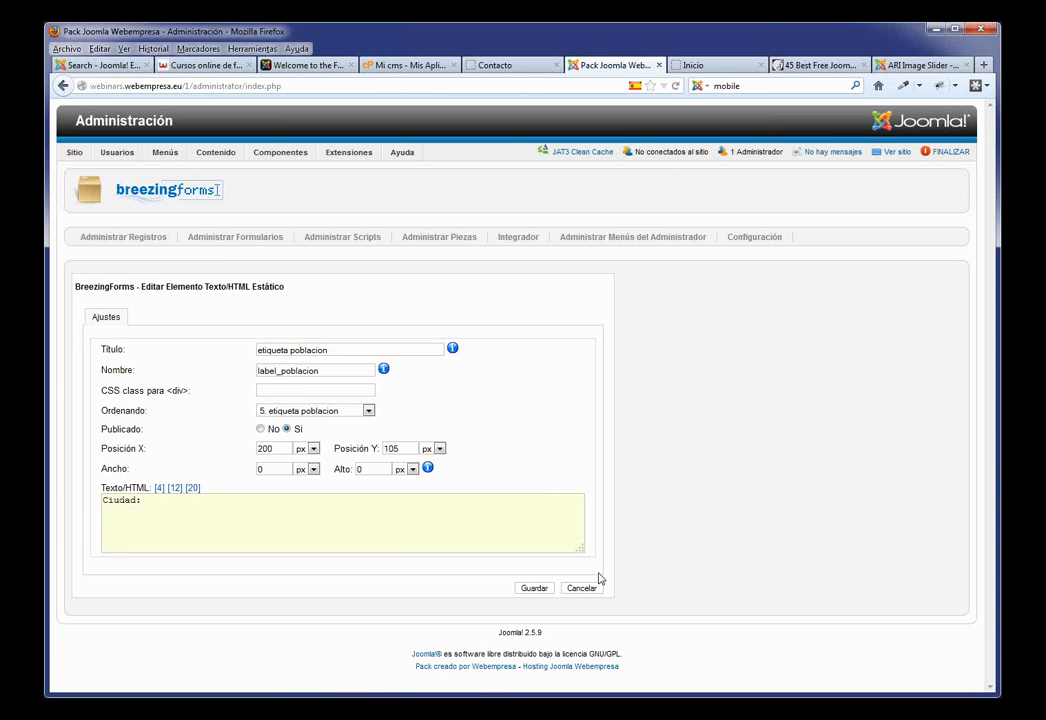
left_click(533, 588)
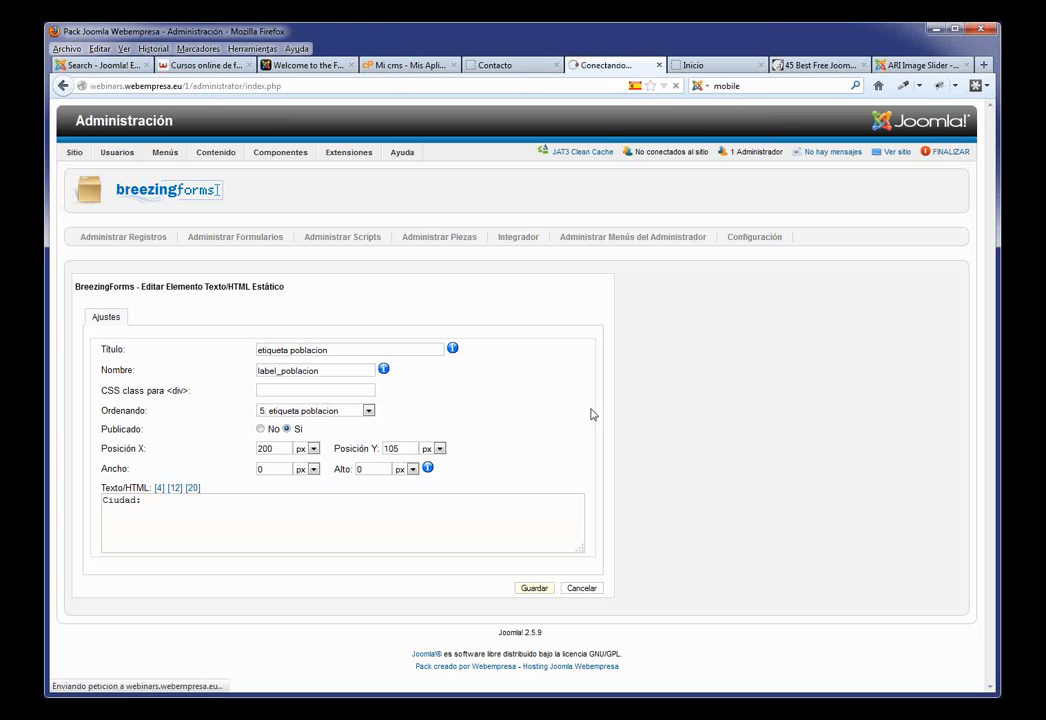
left_click(498, 66)
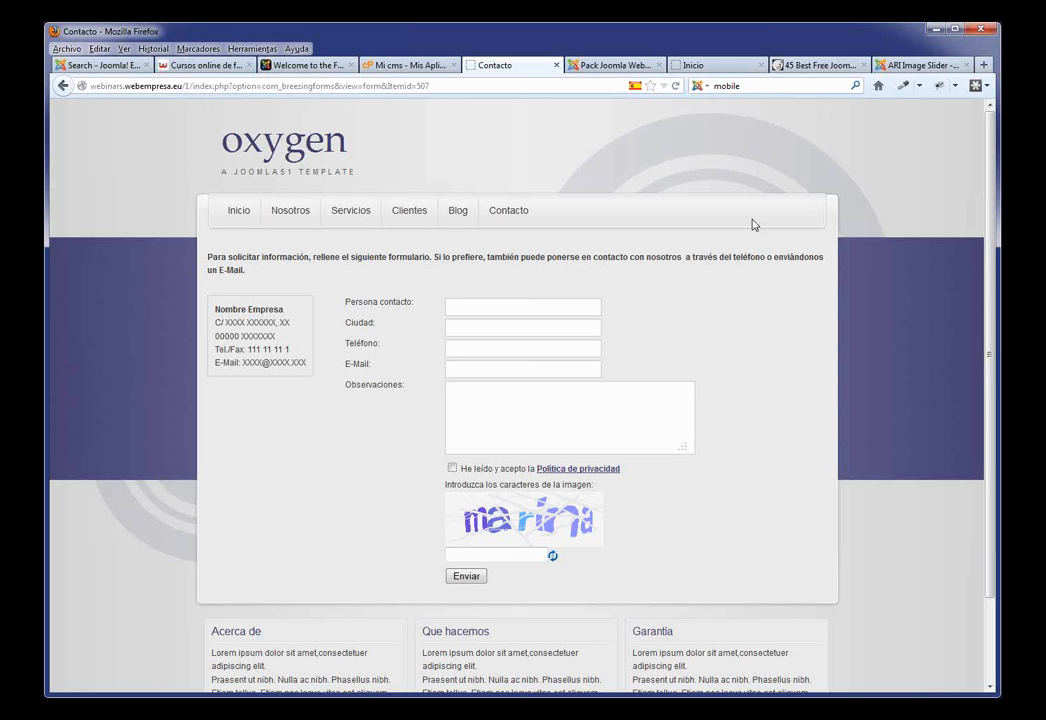
Step: Browse the live home page, then go to the admin's template styles manager
left_click(233, 214)
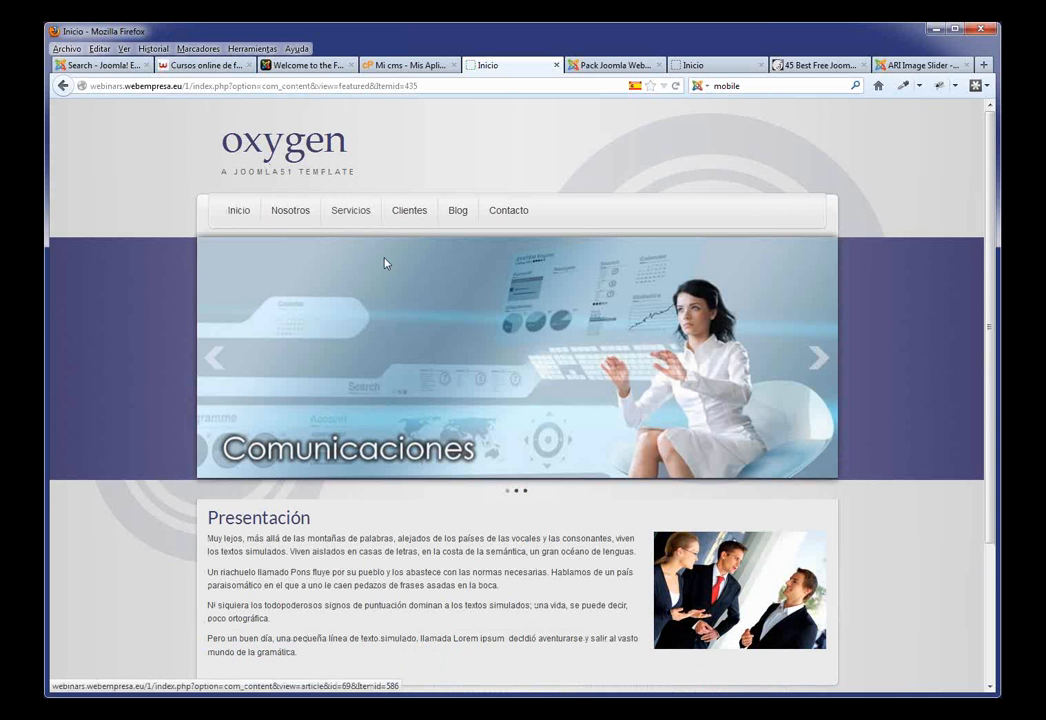
scroll(385, 263, "down", 2)
scroll(387, 263, "up", 2)
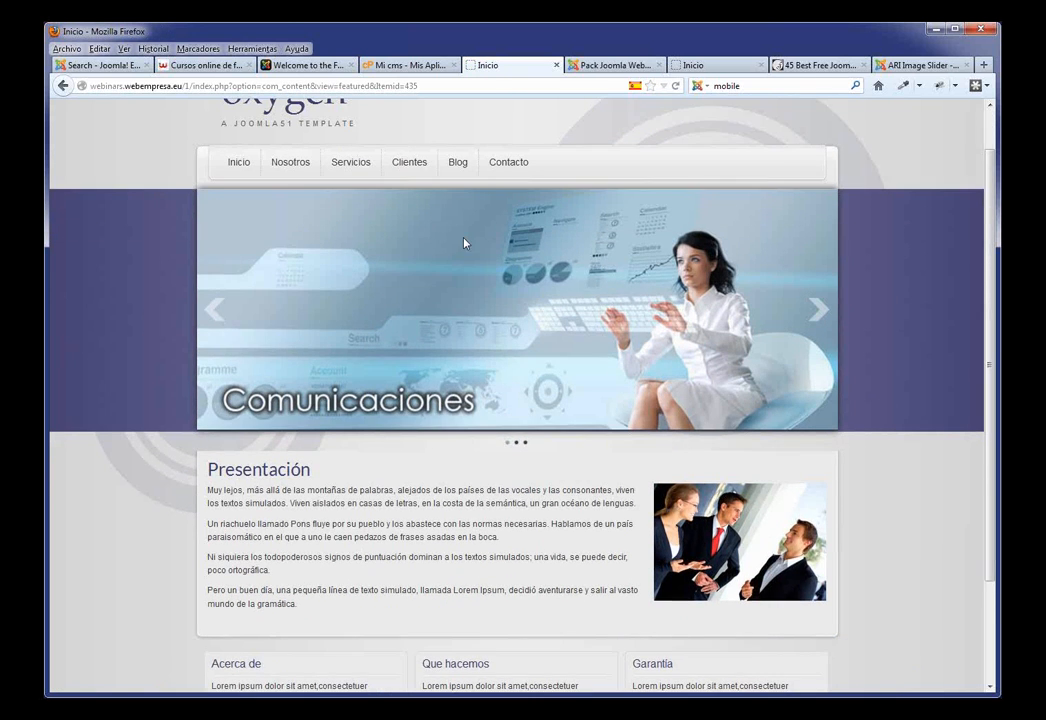
left_click(622, 65)
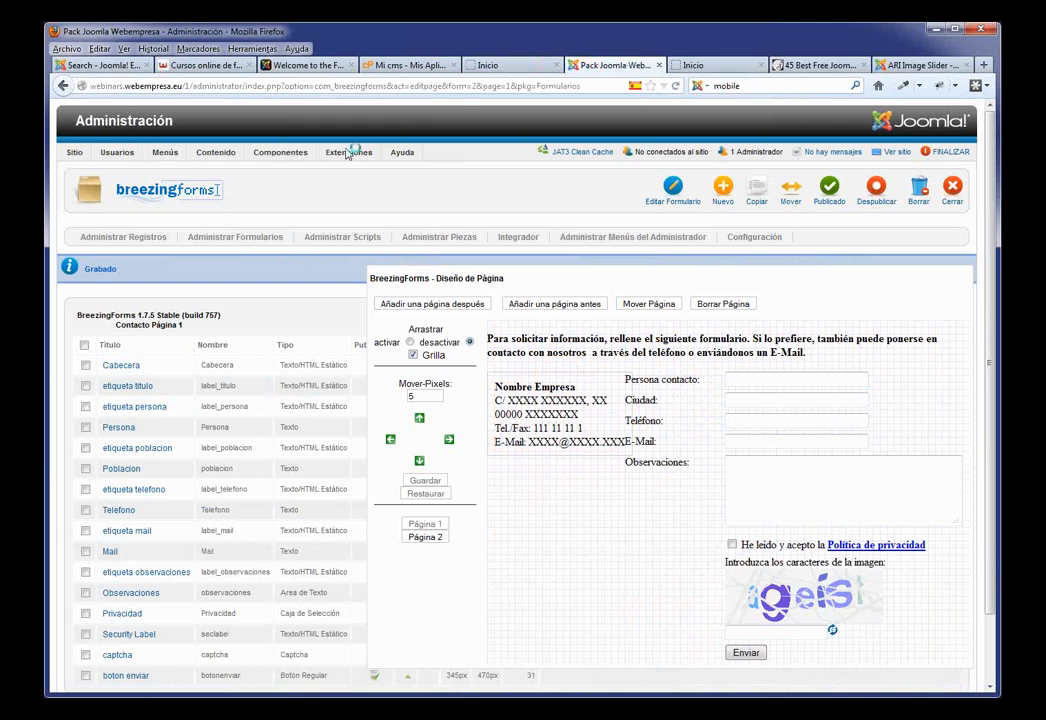
mouse_move(349, 152)
left_click(352, 221)
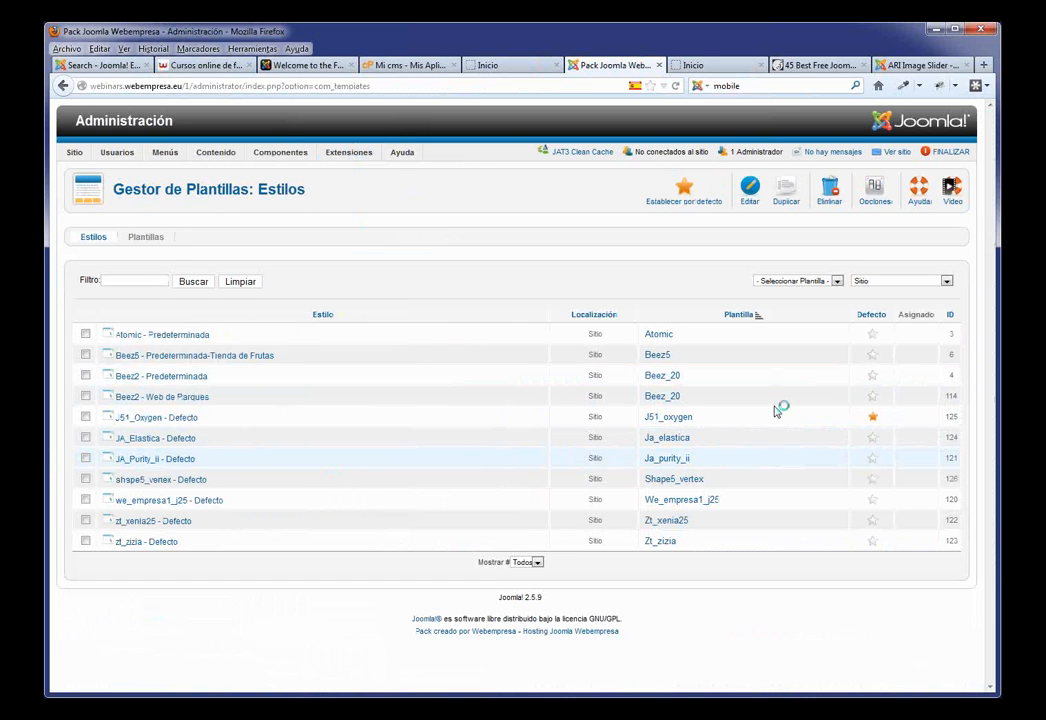
Step: Open the J51_Oxygen - Defecto style and expand its LOGO settings
left_click(183, 419)
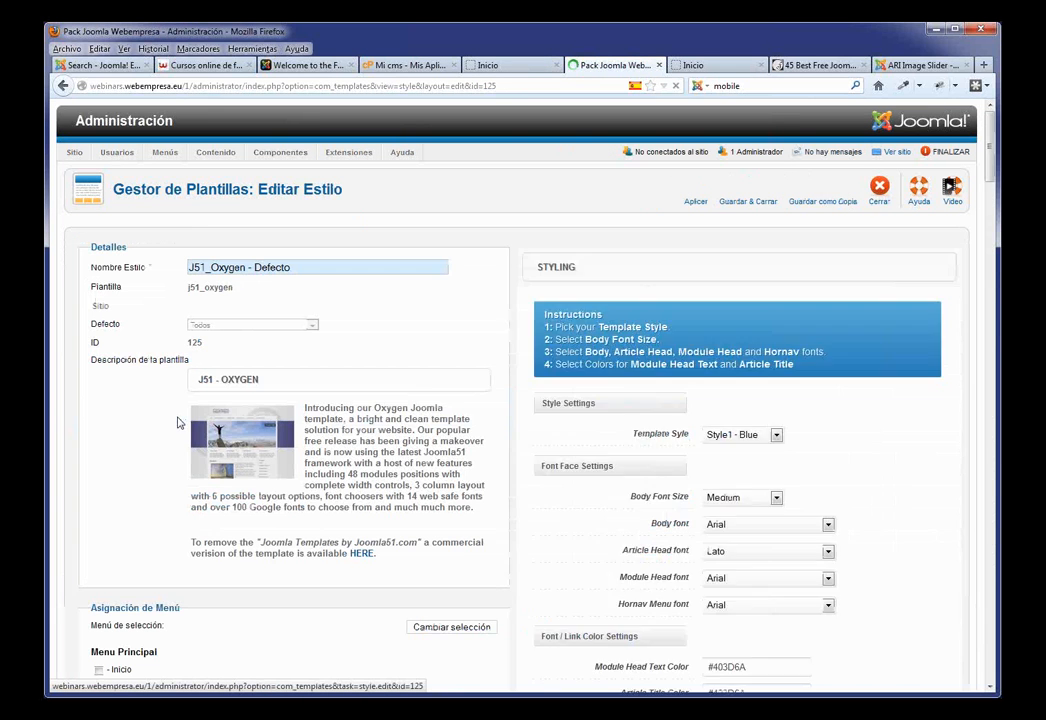
scroll(719, 367, "down", 7)
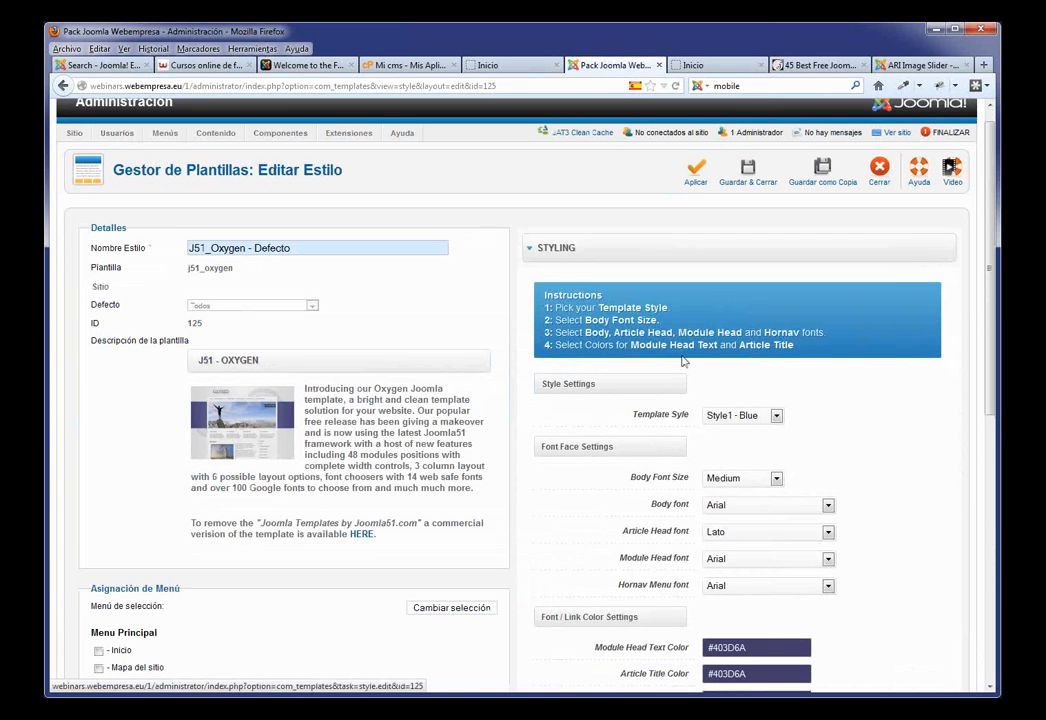
scroll(729, 378, "down", 1)
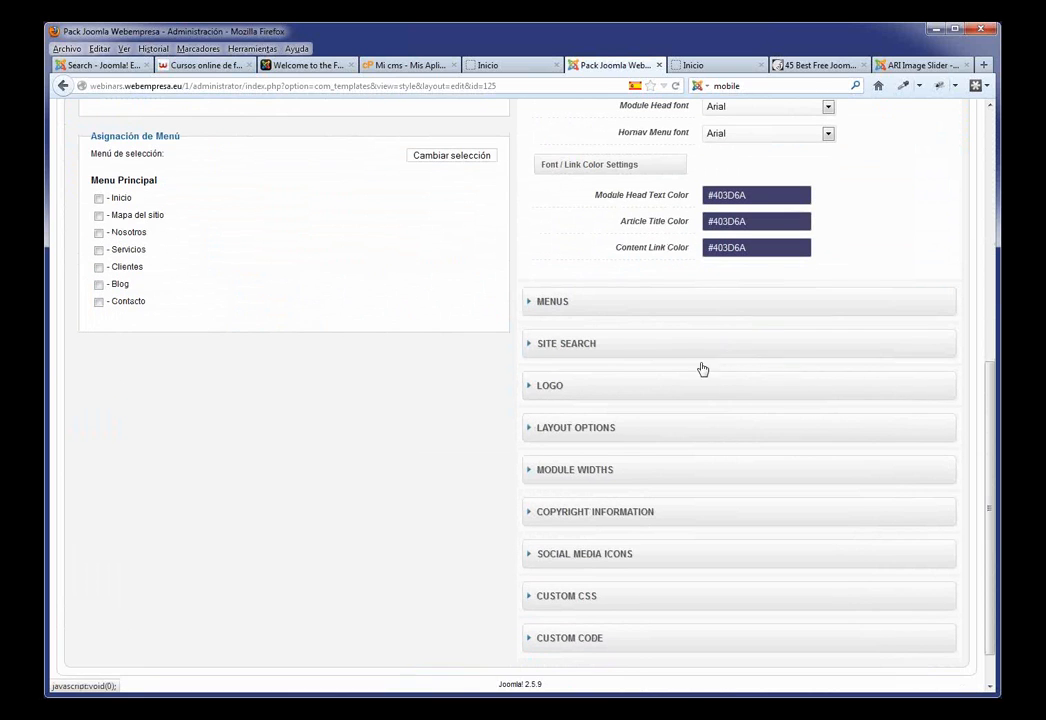
left_click(599, 398)
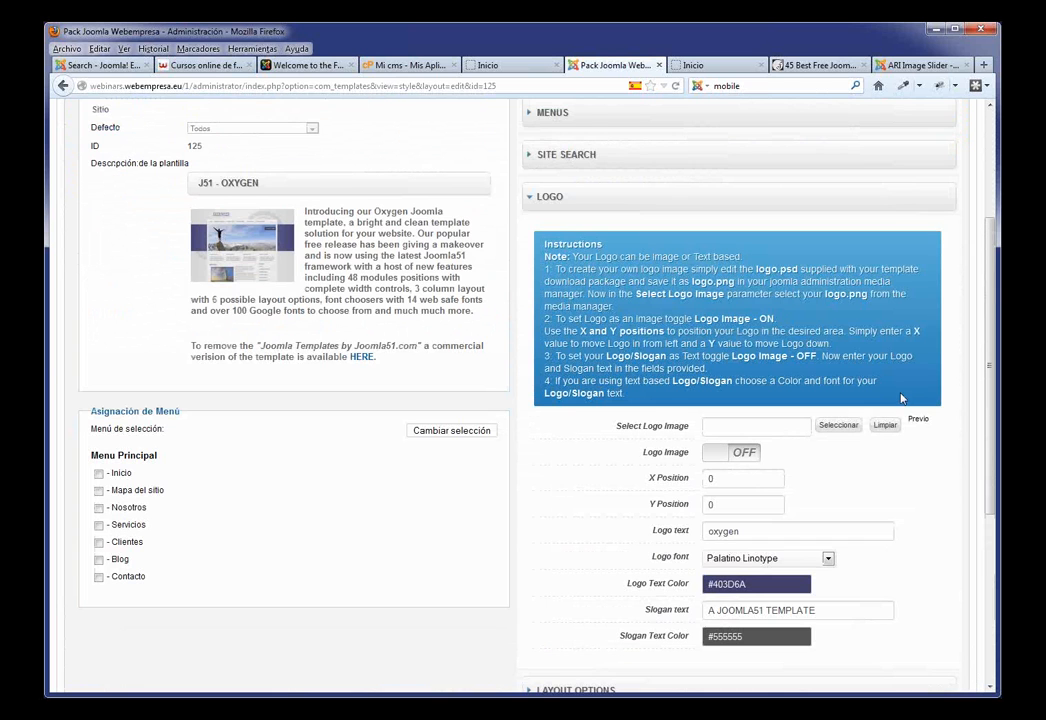
scroll(806, 393, "down", 3)
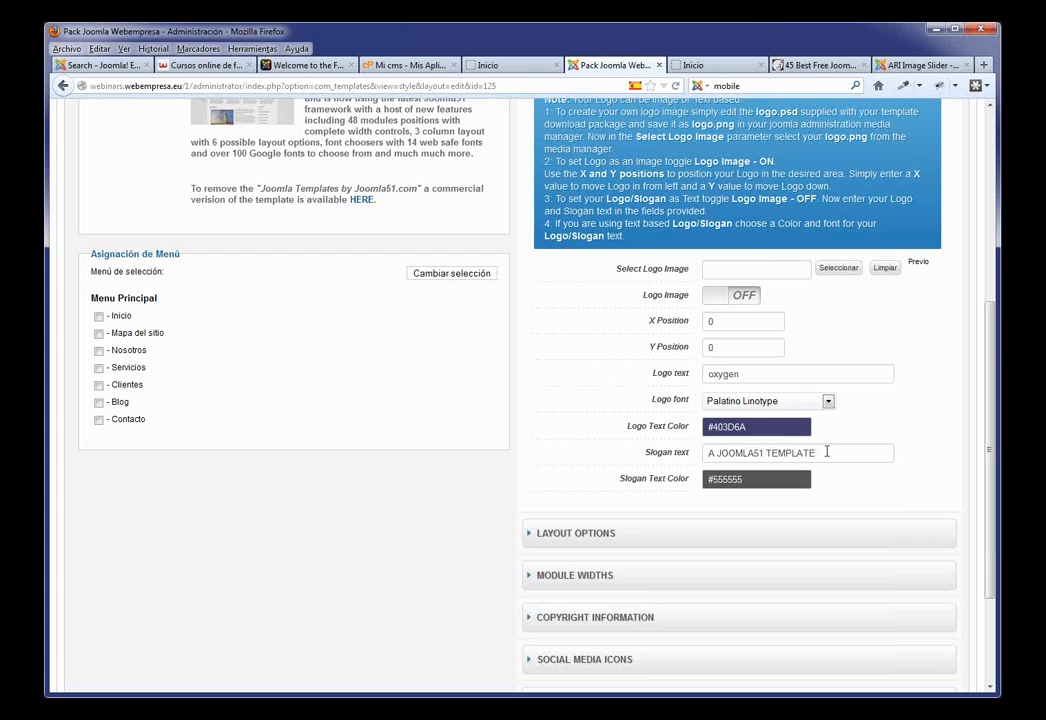
Step: Switch Logo Image to ON and bring up the logo image picker
triple_click(828, 452)
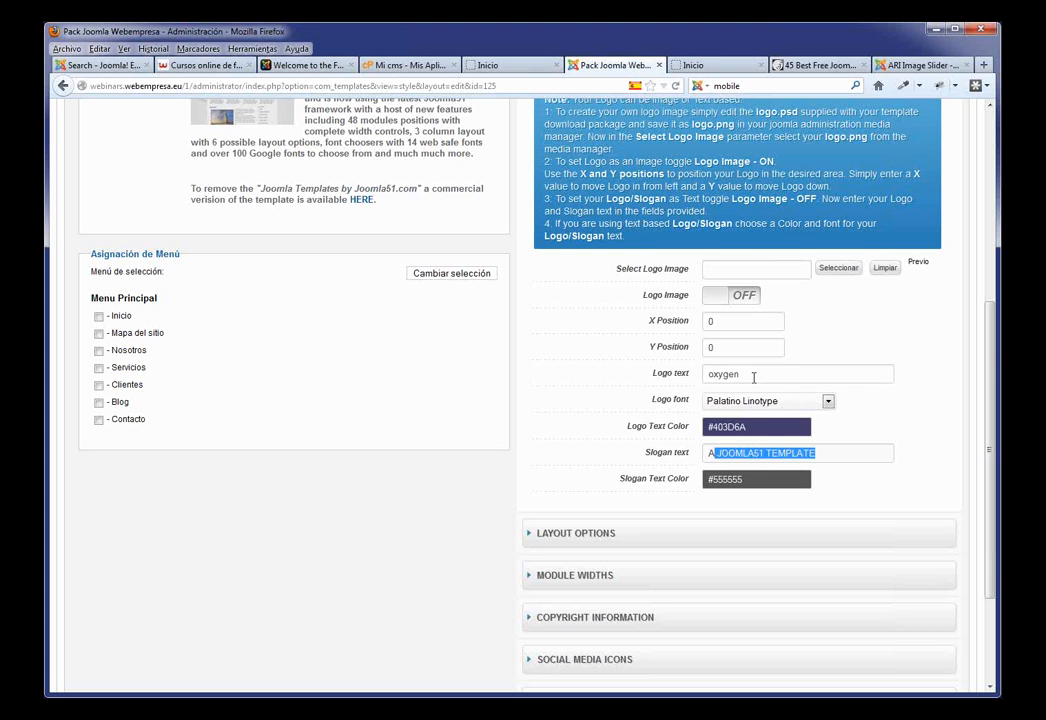
double_click(767, 371)
left_click(838, 327)
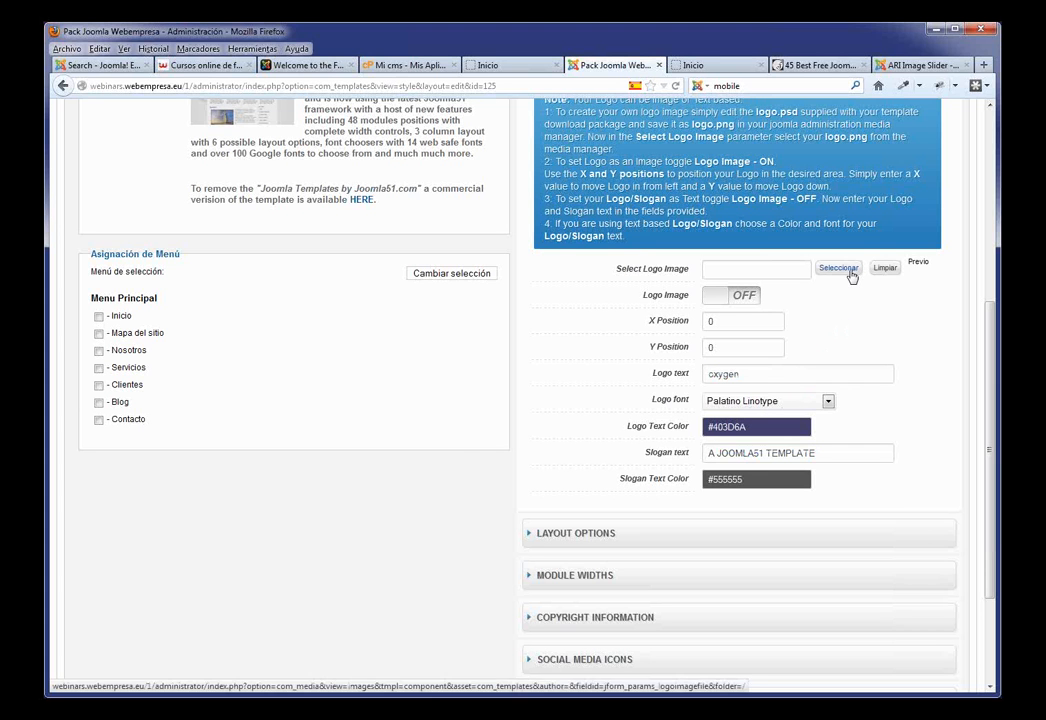
left_click(716, 298)
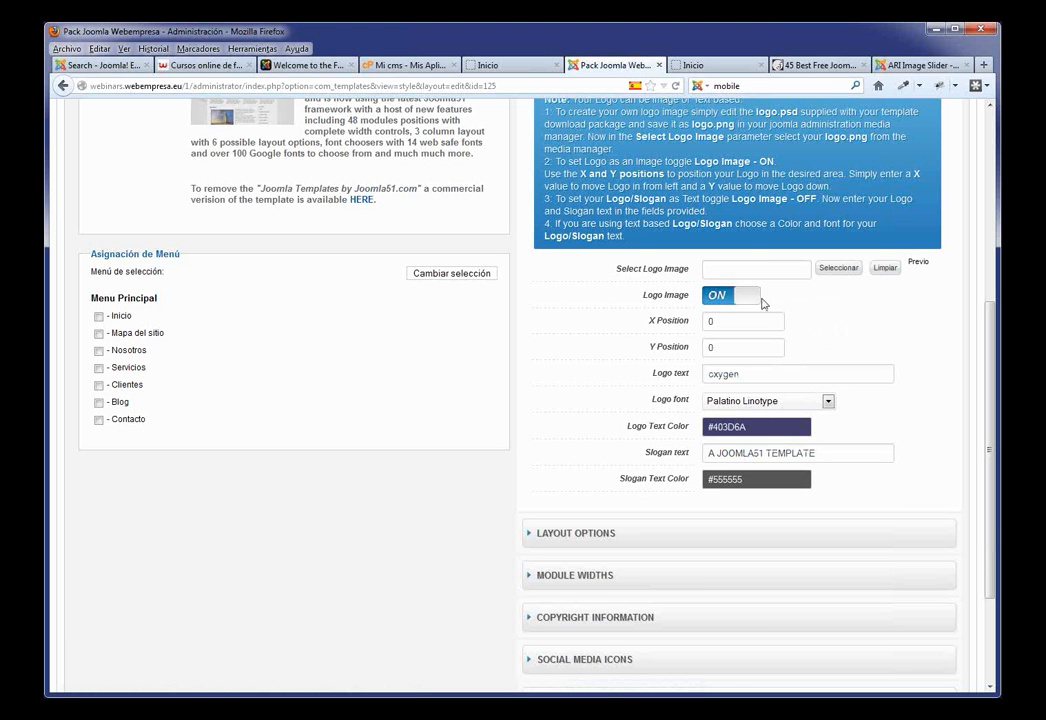
left_click(838, 268)
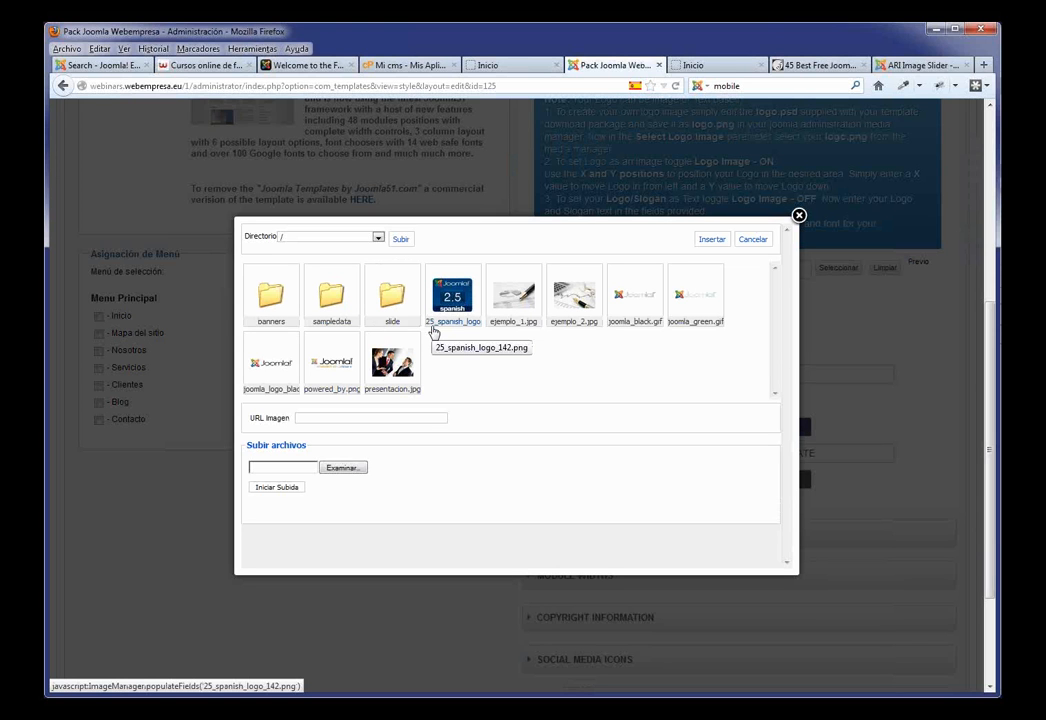
Step: Upload logo.png from the imagenes formacion folder to the site images
left_click(356, 471)
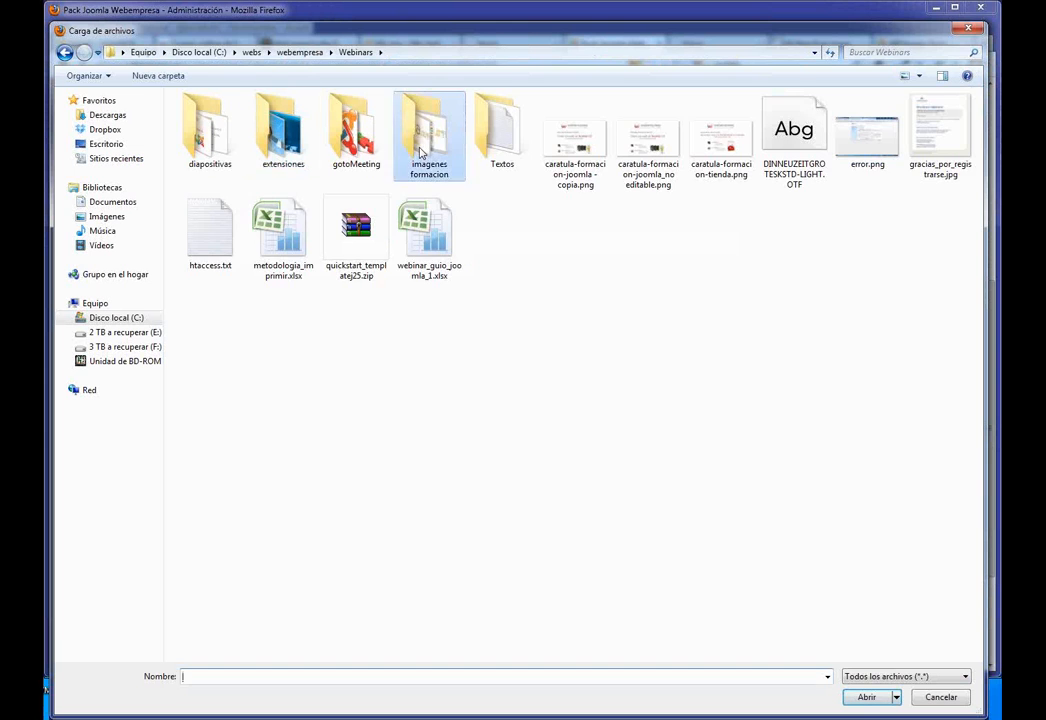
double_click(425, 152)
left_click(575, 132)
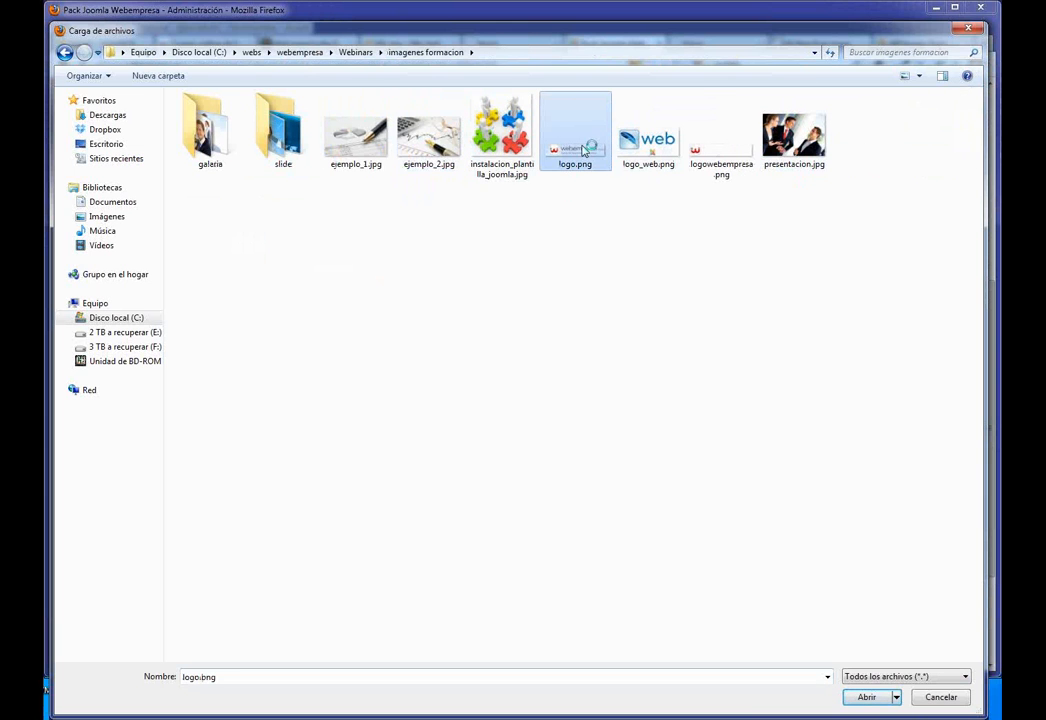
left_click(866, 698)
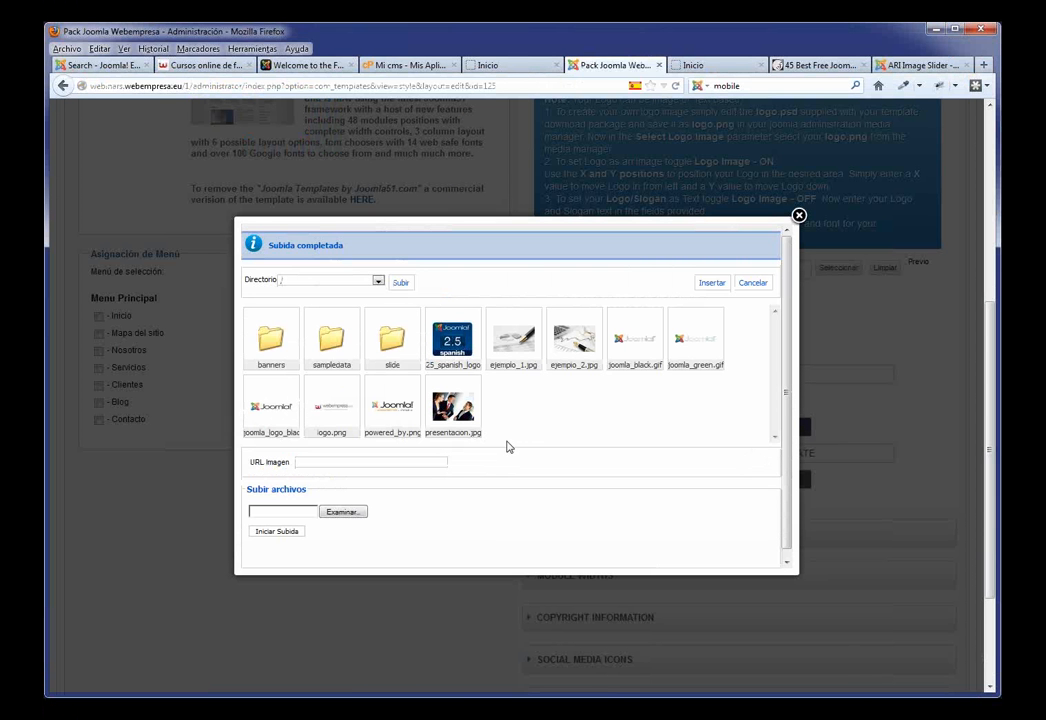
Step: Set images/logo.png as the template's logo image and apply the style
left_click(331, 412)
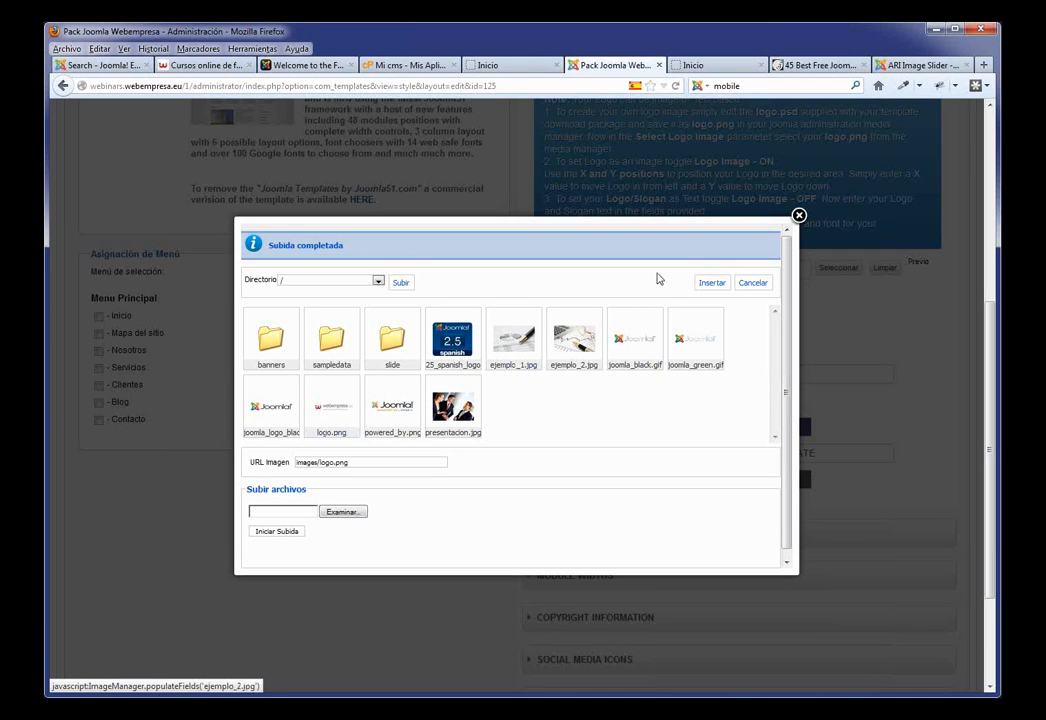
left_click(712, 283)
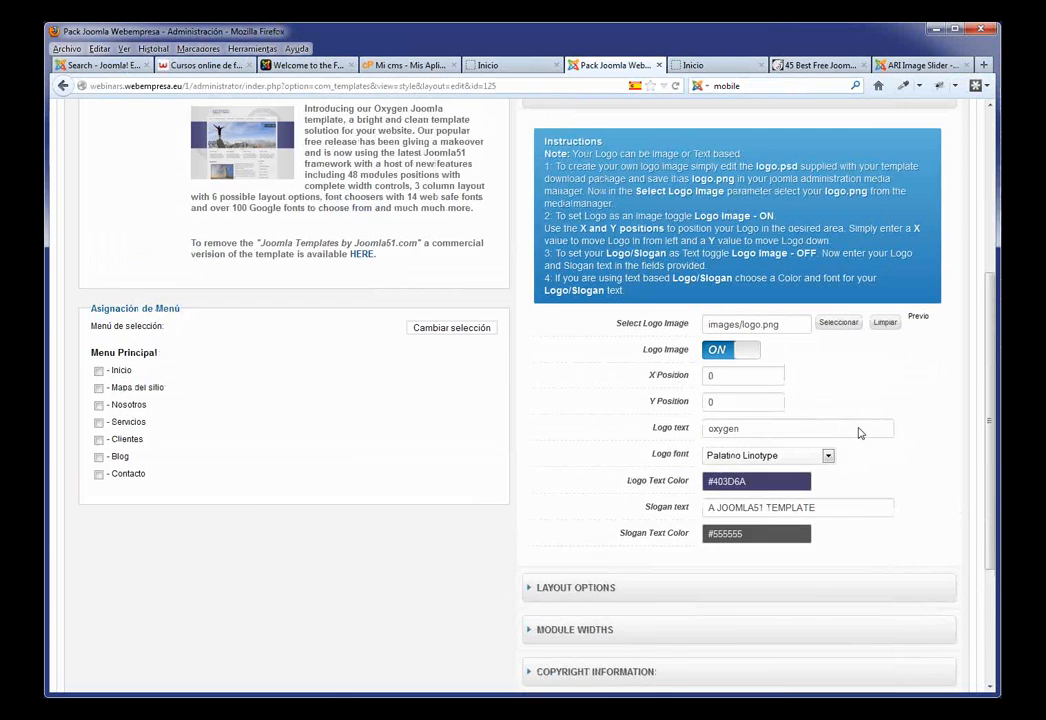
scroll(858, 432, "up", 3)
left_click(695, 195)
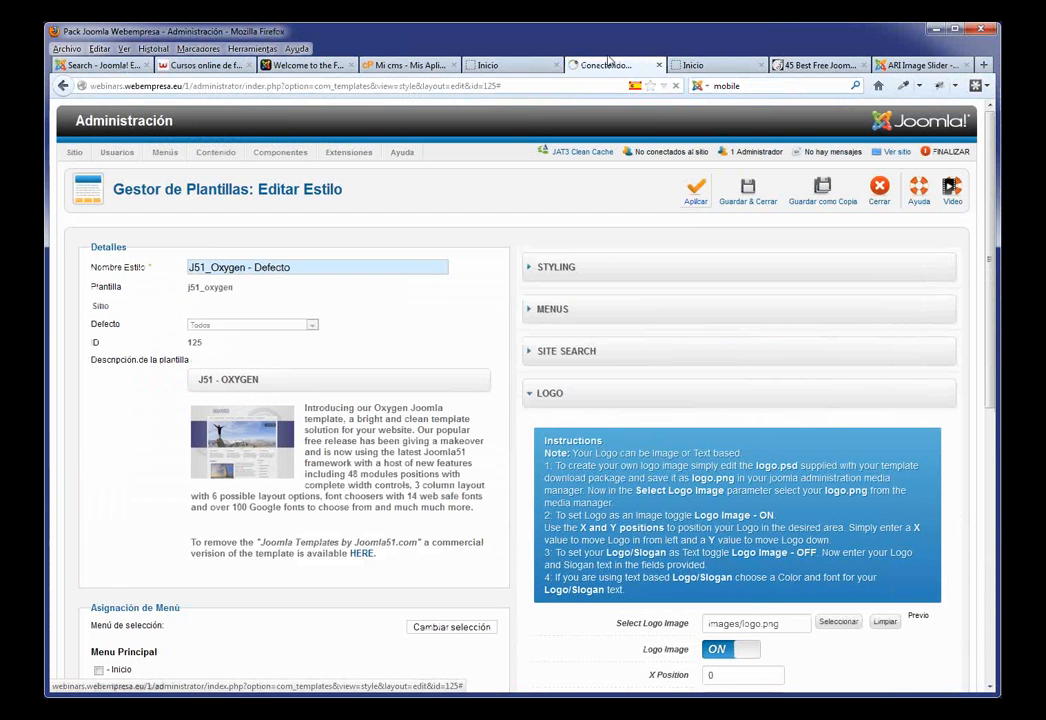
Step: Reload the front page to see the webempresa logo, then reopen the style's LOGO section
left_click(497, 65)
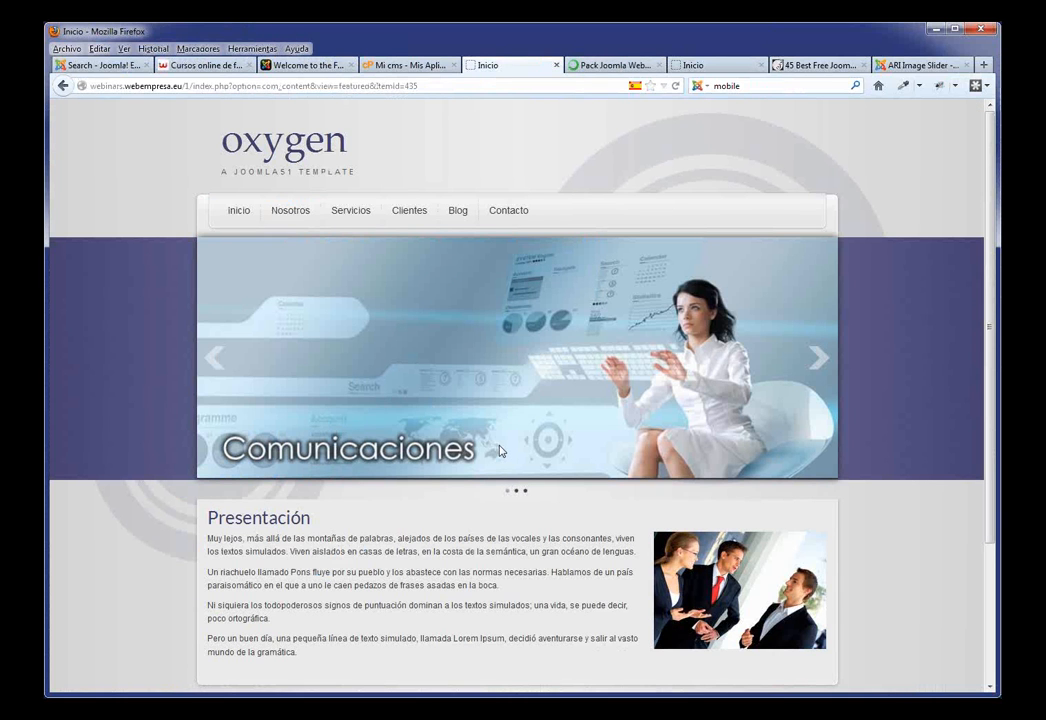
key("F5")
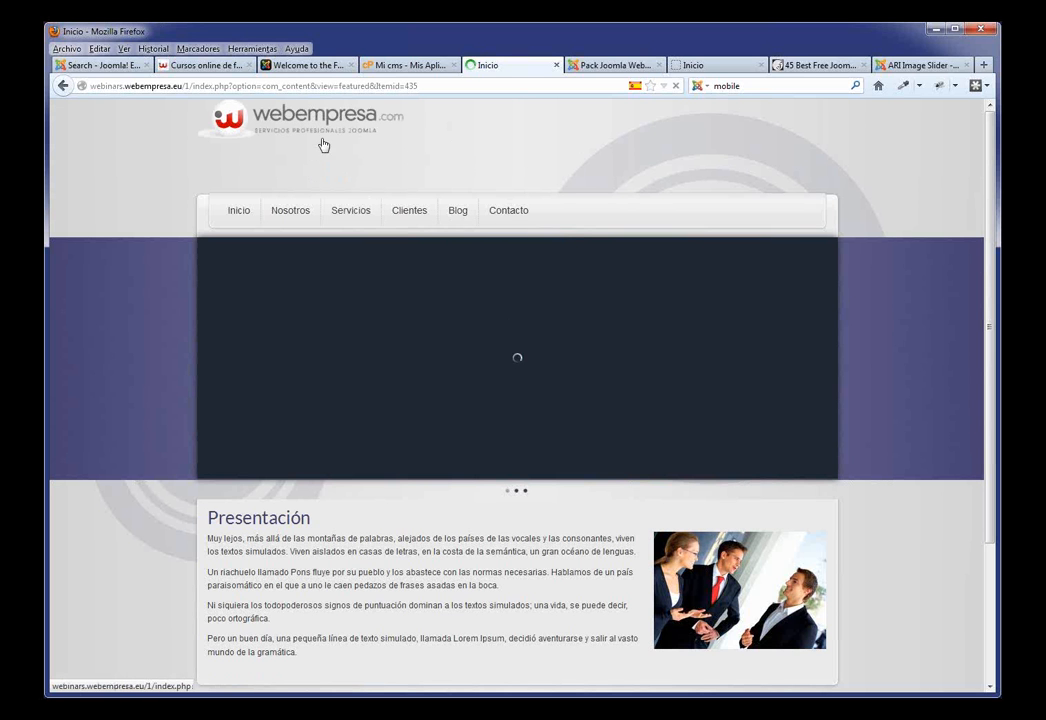
left_click(602, 66)
scroll(567, 300, "down", 5)
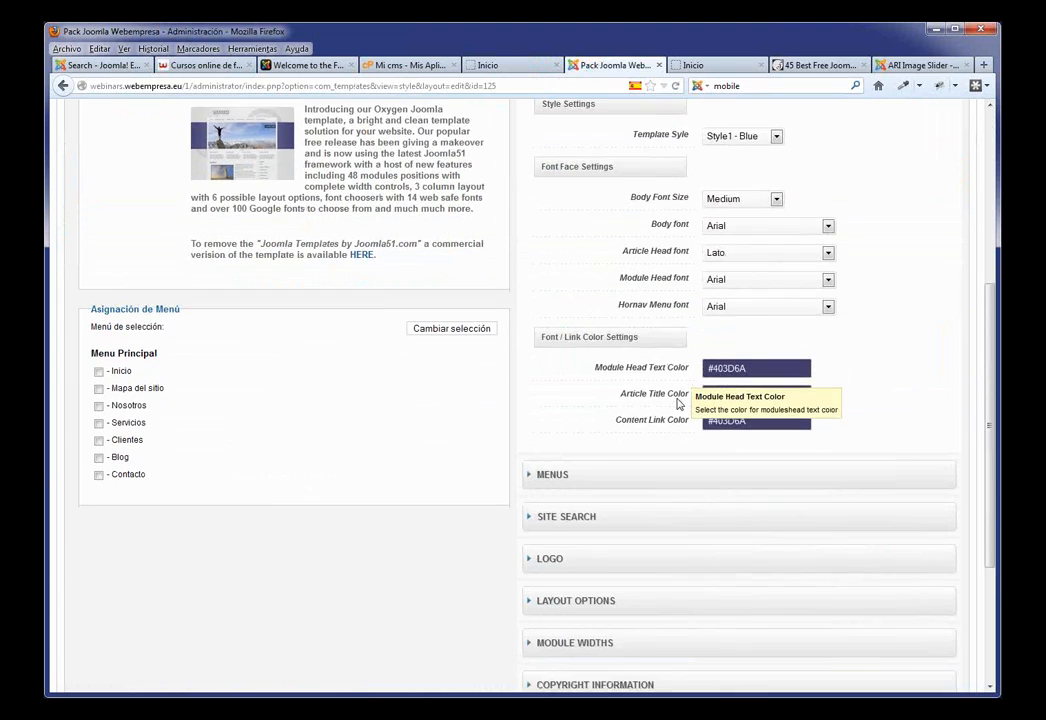
left_click(572, 502)
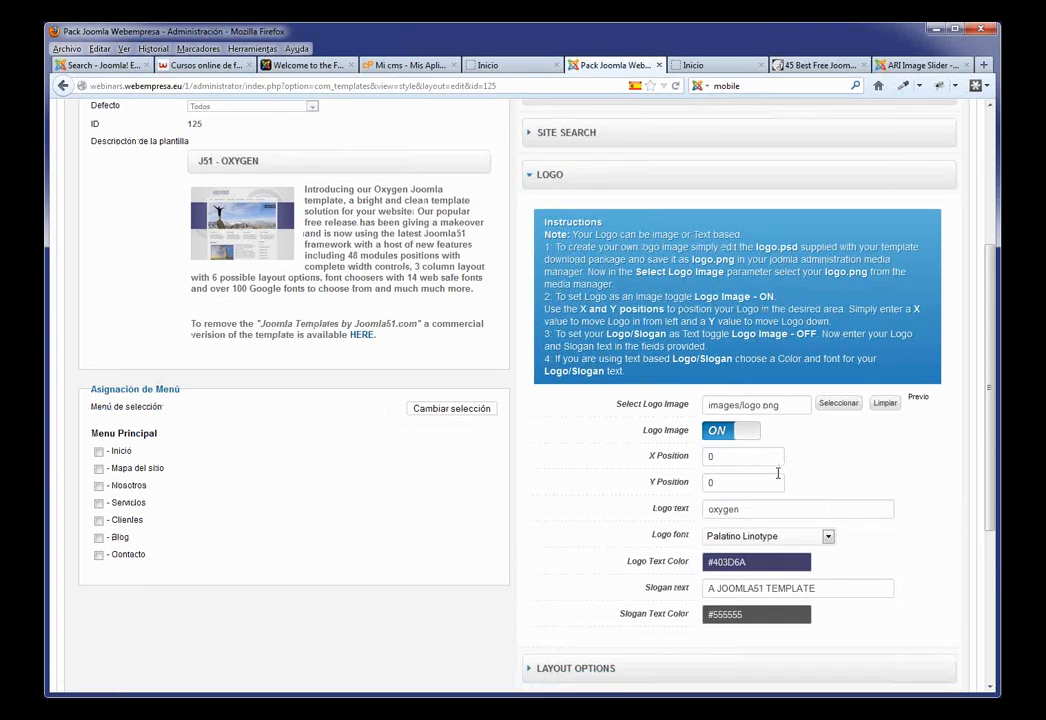
scroll(777, 473, "down", 3)
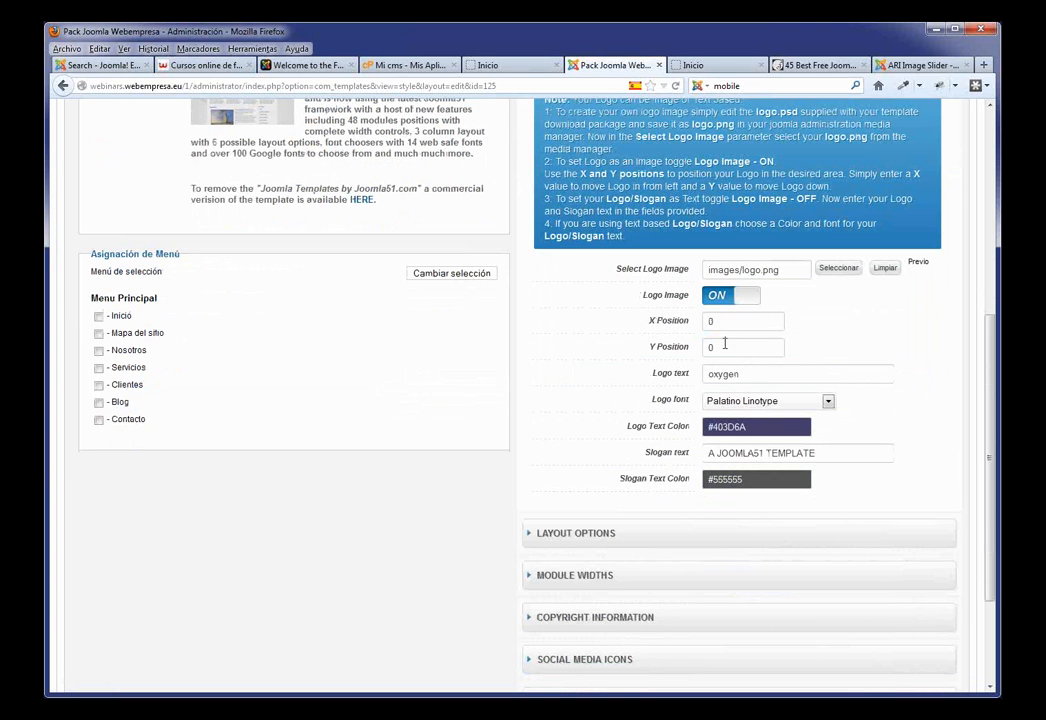
Step: Set the logo's Y Position to 50
type("50")
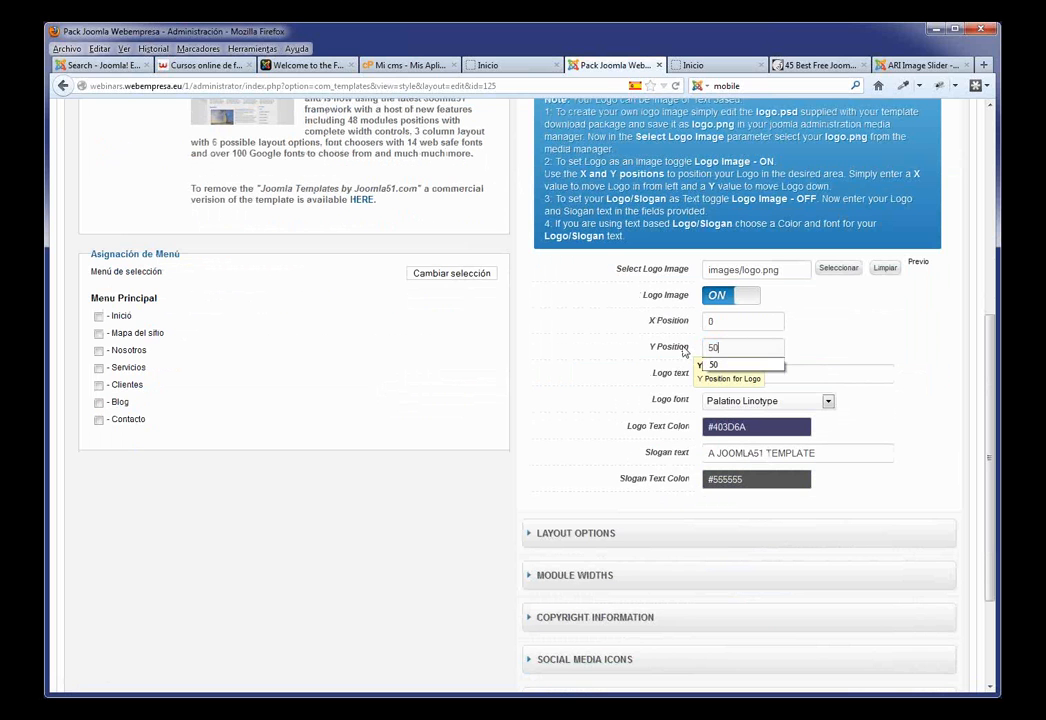
left_click(818, 340)
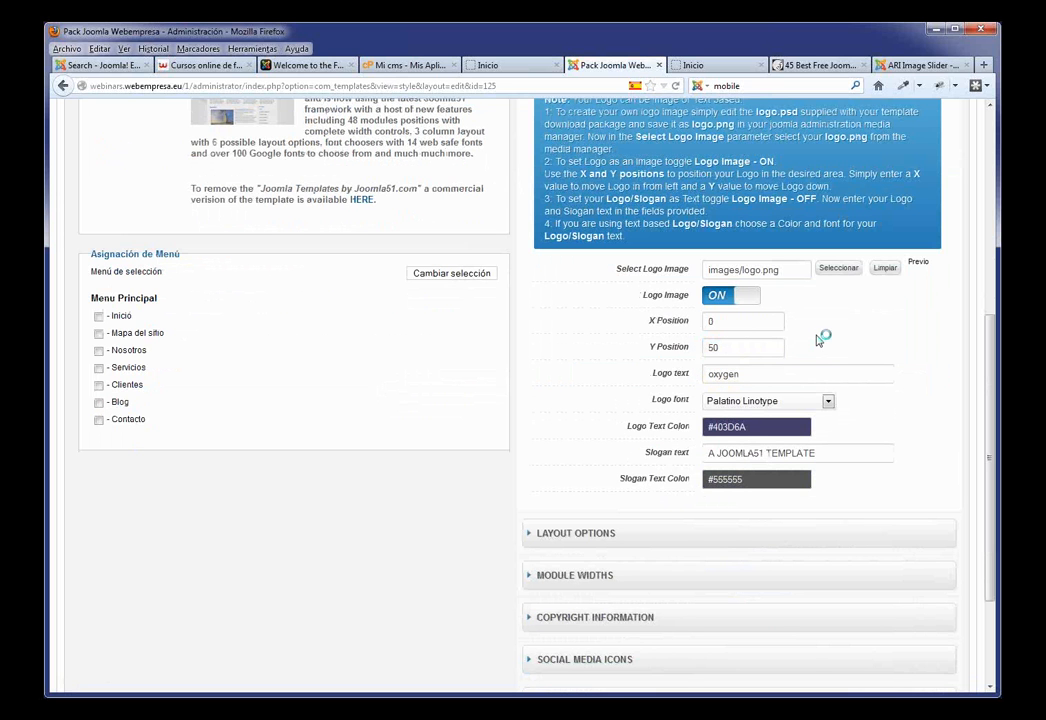
scroll(789, 430, "up", 3)
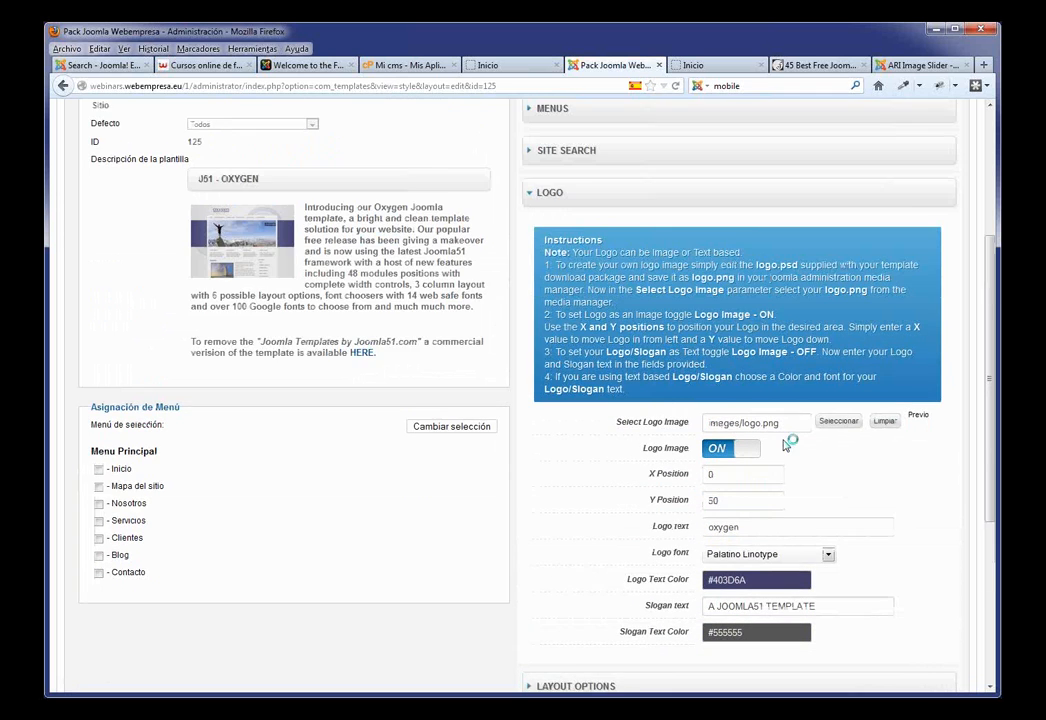
scroll(684, 276, "up", 5)
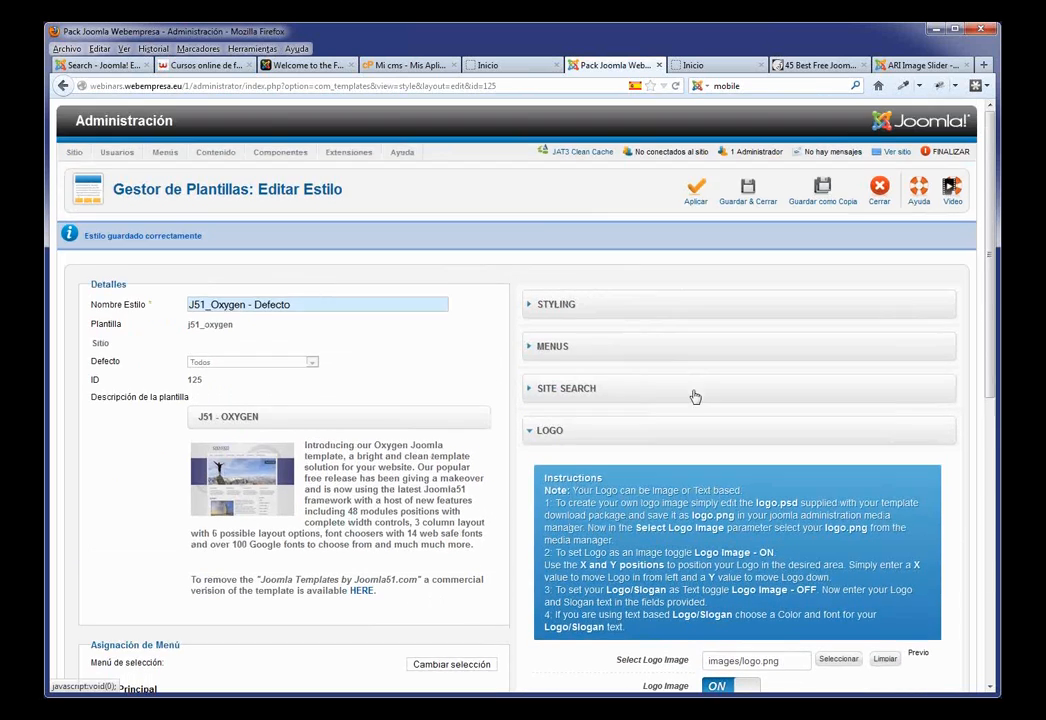
Step: Turn on Show Search under SITE SEARCH, apply, and view the front page
left_click(604, 391)
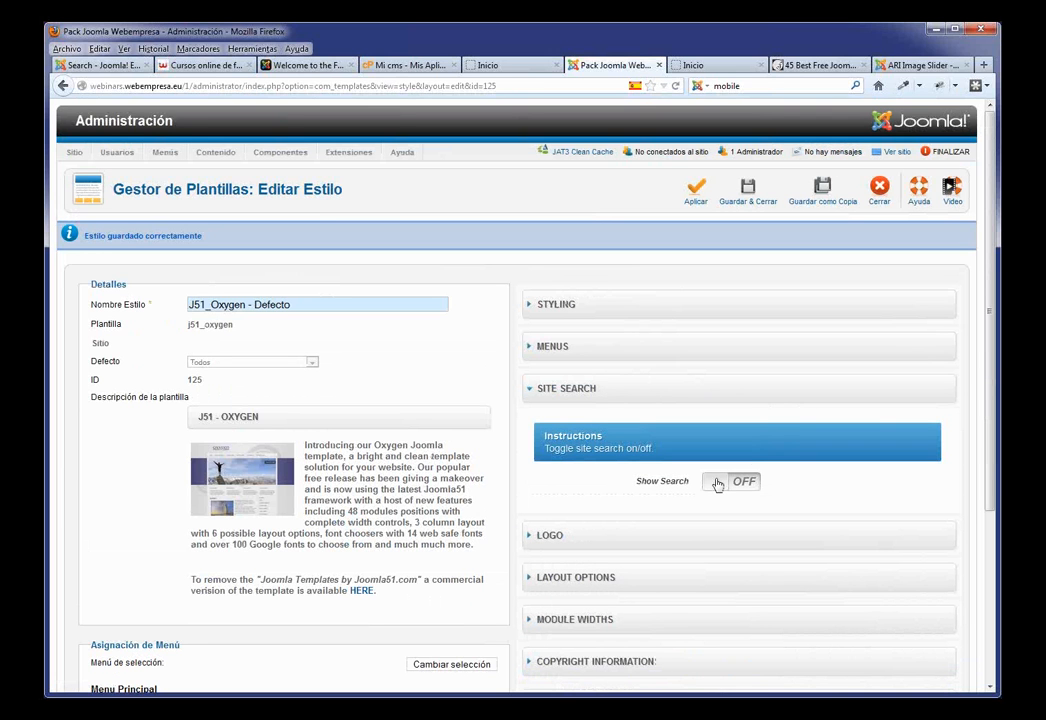
left_click(717, 484)
left_click(695, 194)
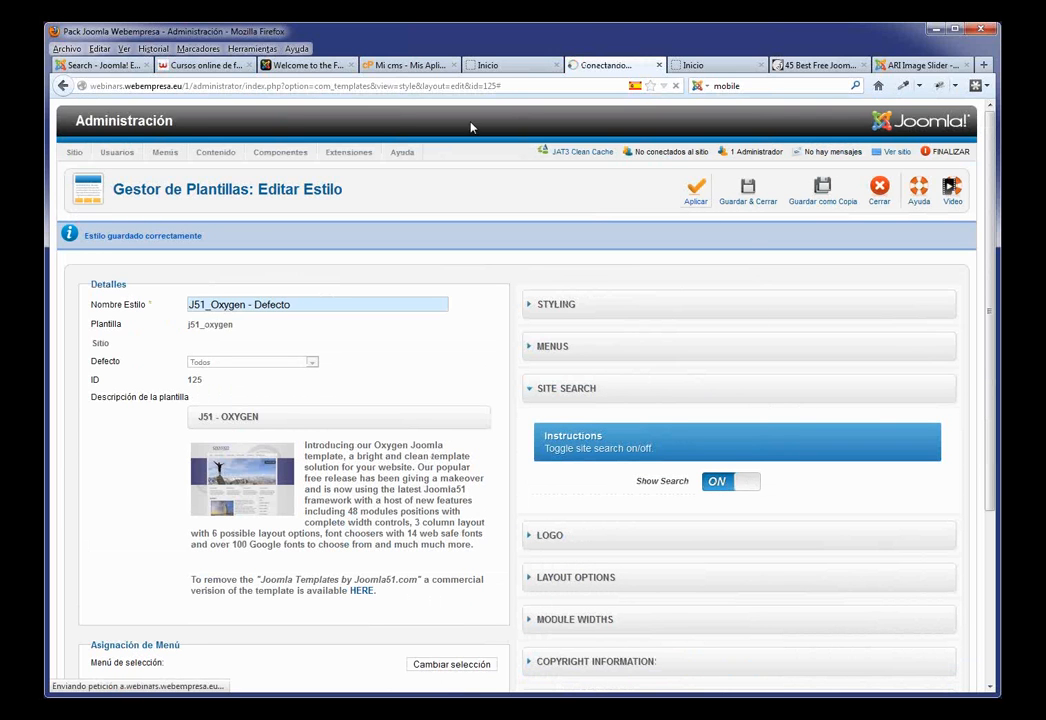
left_click(485, 65)
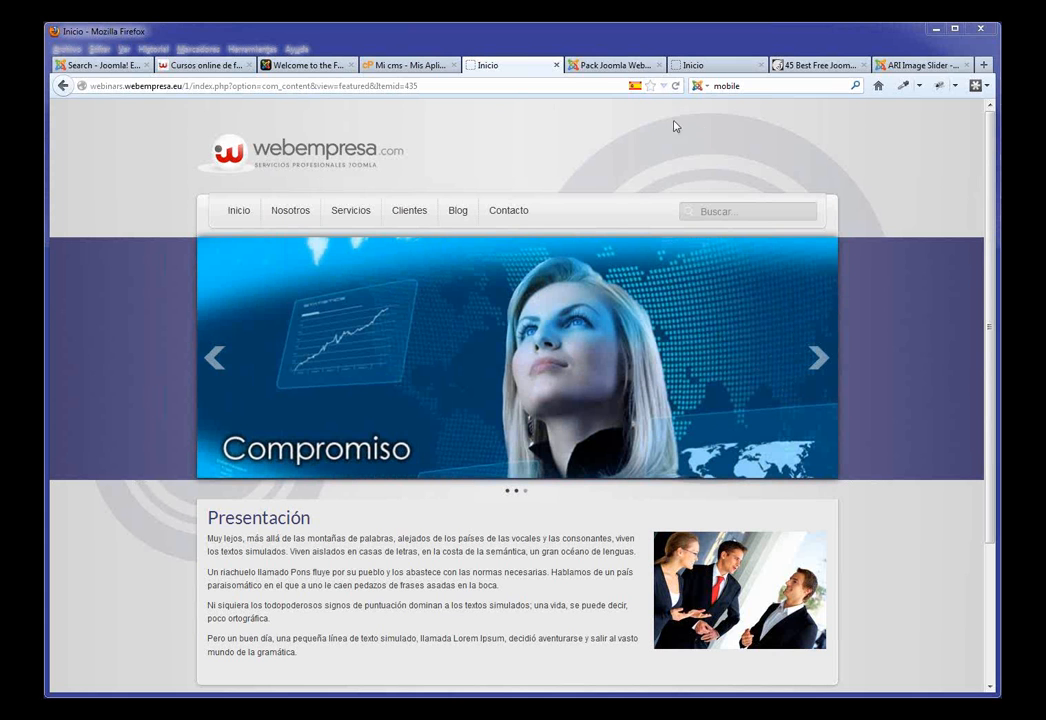
Step: Return to the J51_Oxygen style editor and expand the Social Media Icons section
left_click(619, 66)
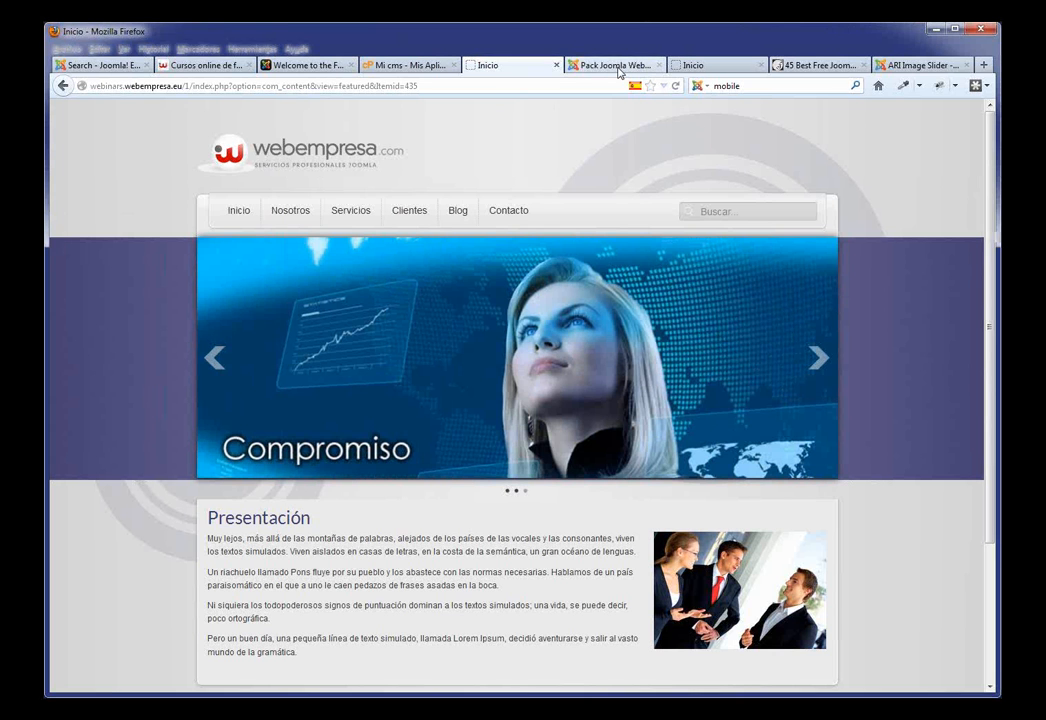
scroll(655, 226, "down", 5)
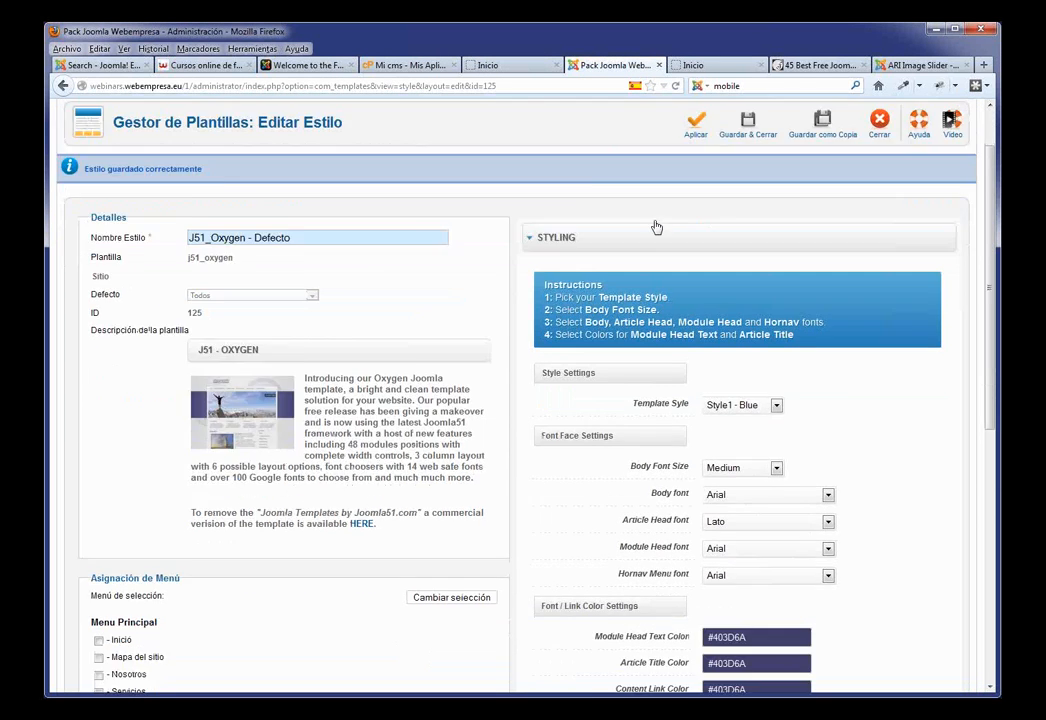
scroll(657, 222, "down", 5)
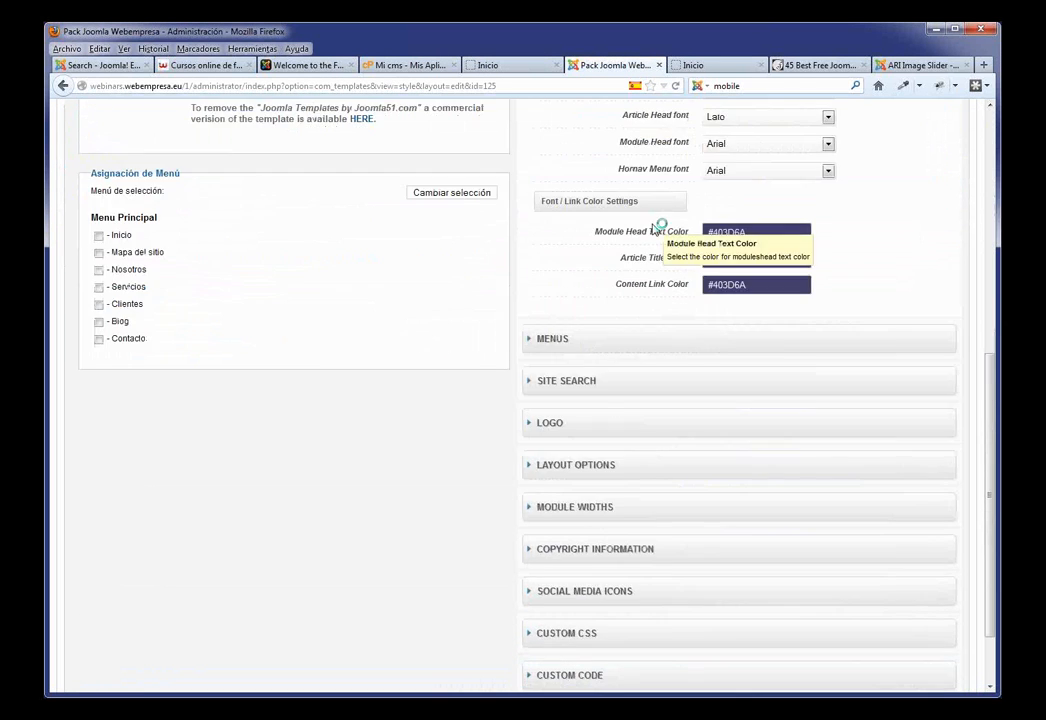
scroll(648, 295, "down", 2)
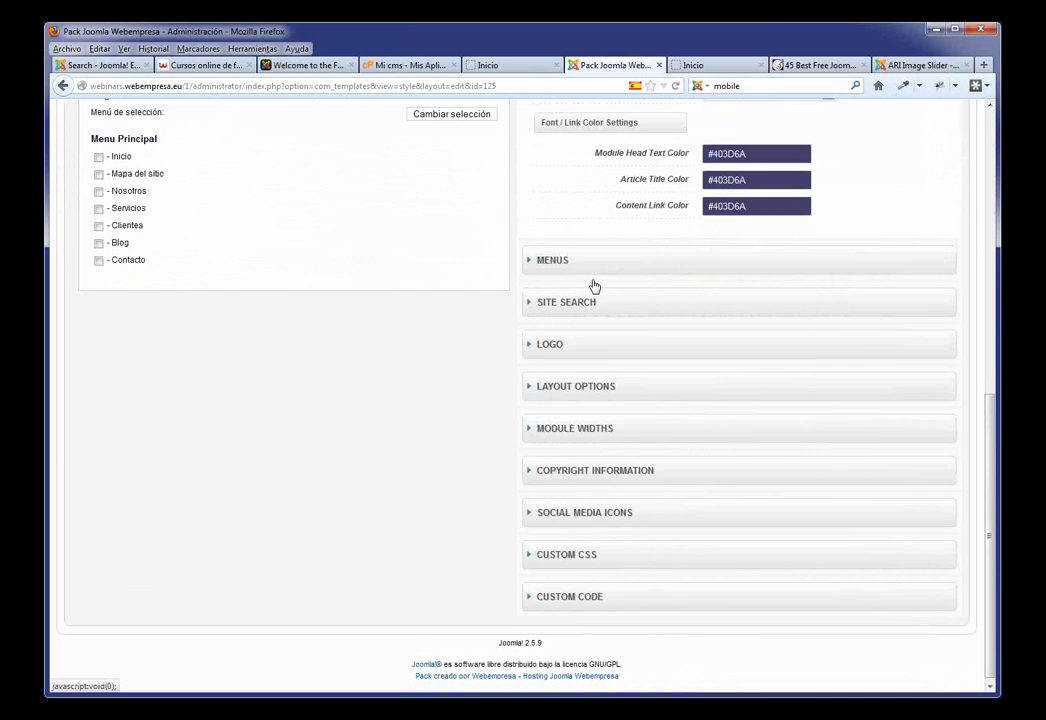
scroll(598, 290, "up", 3)
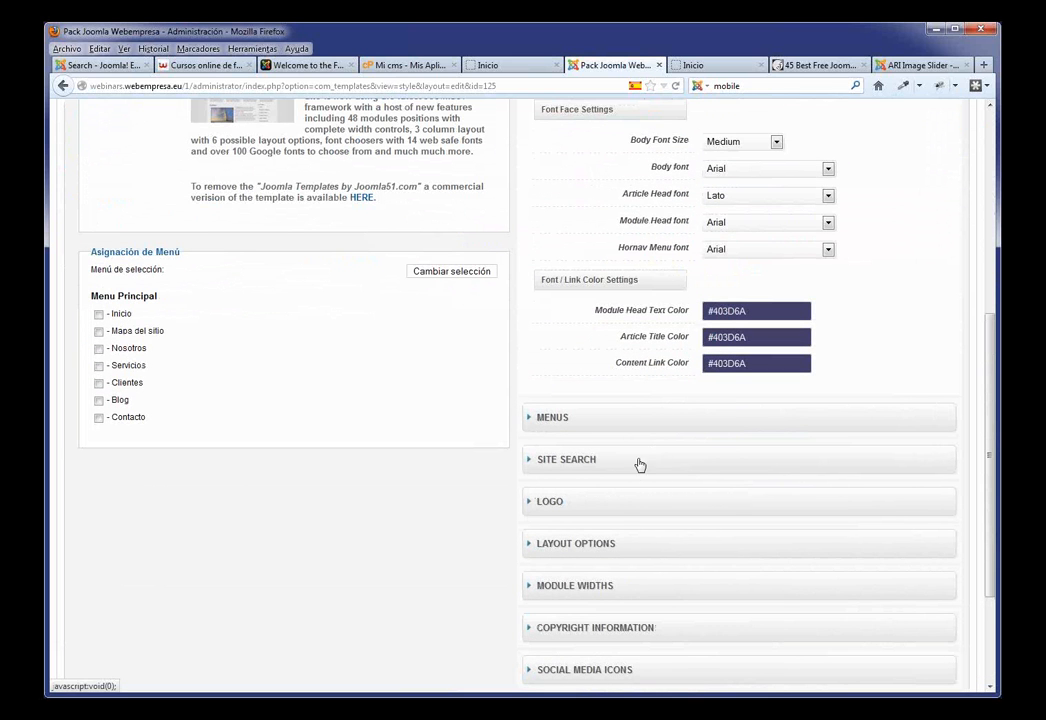
scroll(640, 567, "down", 3)
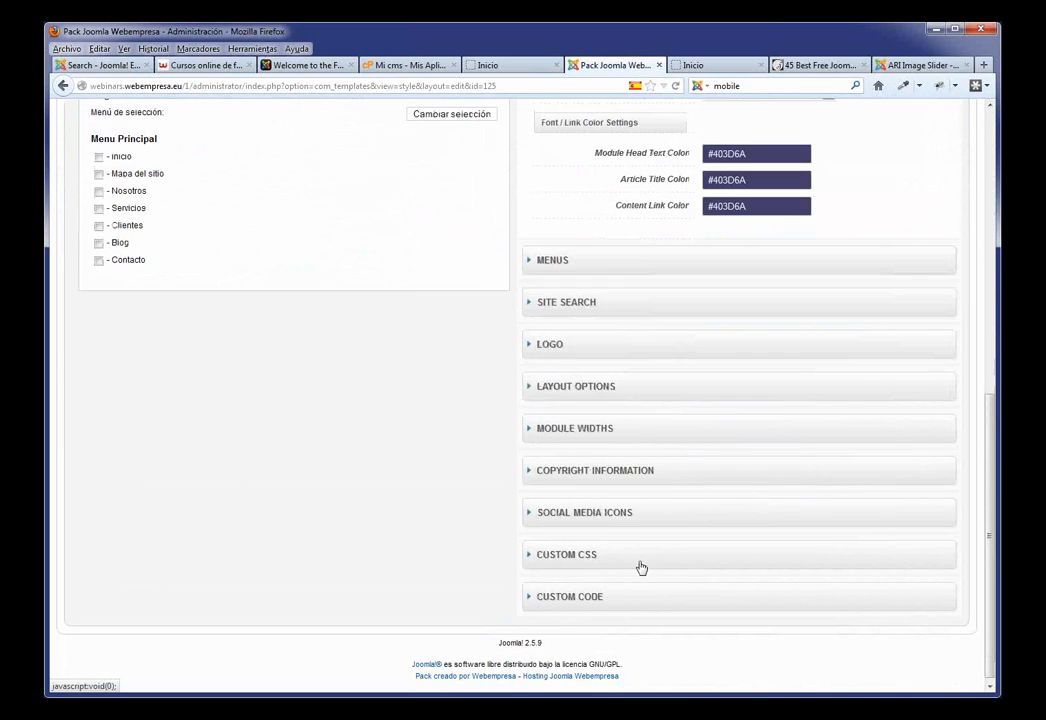
left_click(602, 512)
scroll(797, 476, "down", 5)
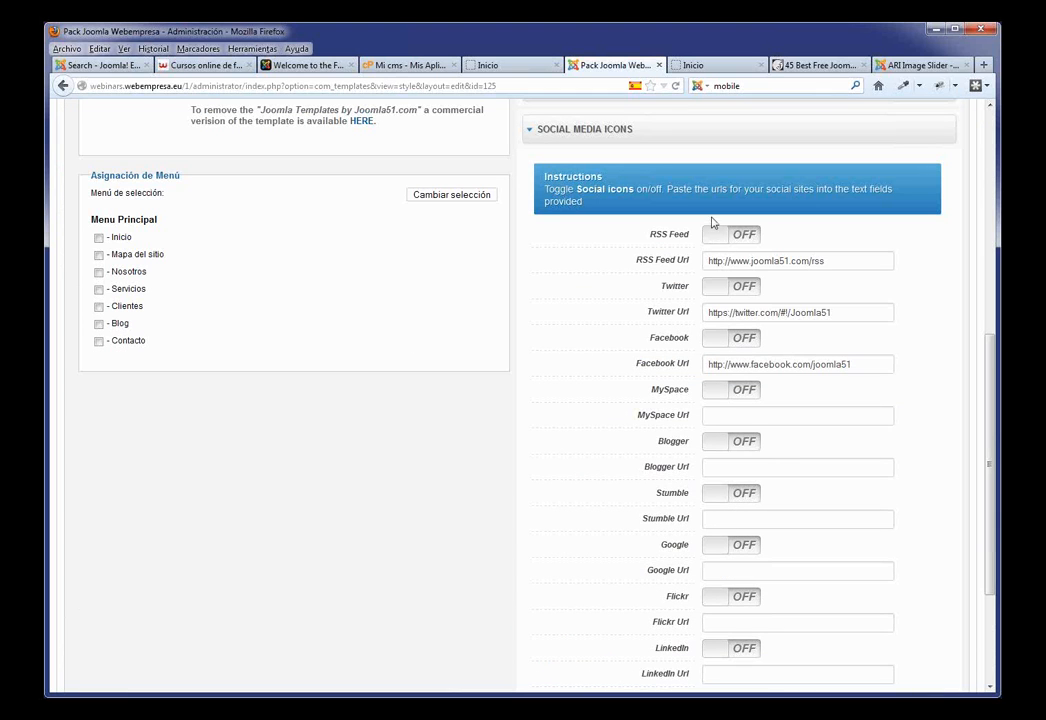
Step: Turn on the RSS Feed, Twitter and Facebook icons, save and close, and view the front page
left_click(713, 236)
left_click(717, 293)
left_click(716, 340)
scroll(829, 334, "up", 5)
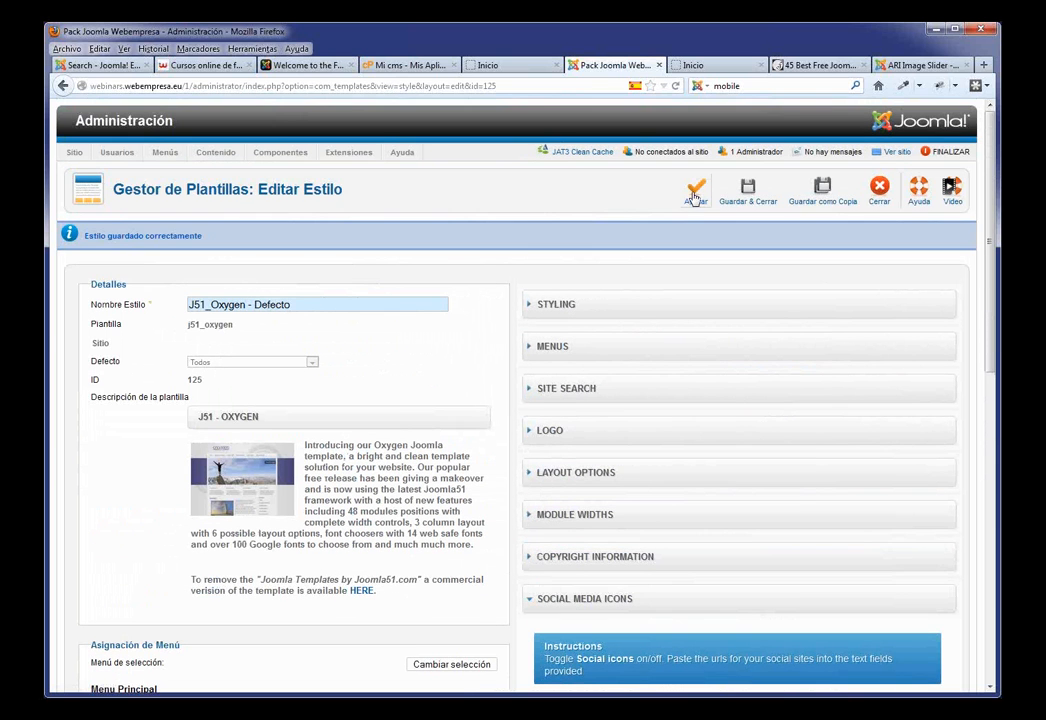
left_click(754, 200)
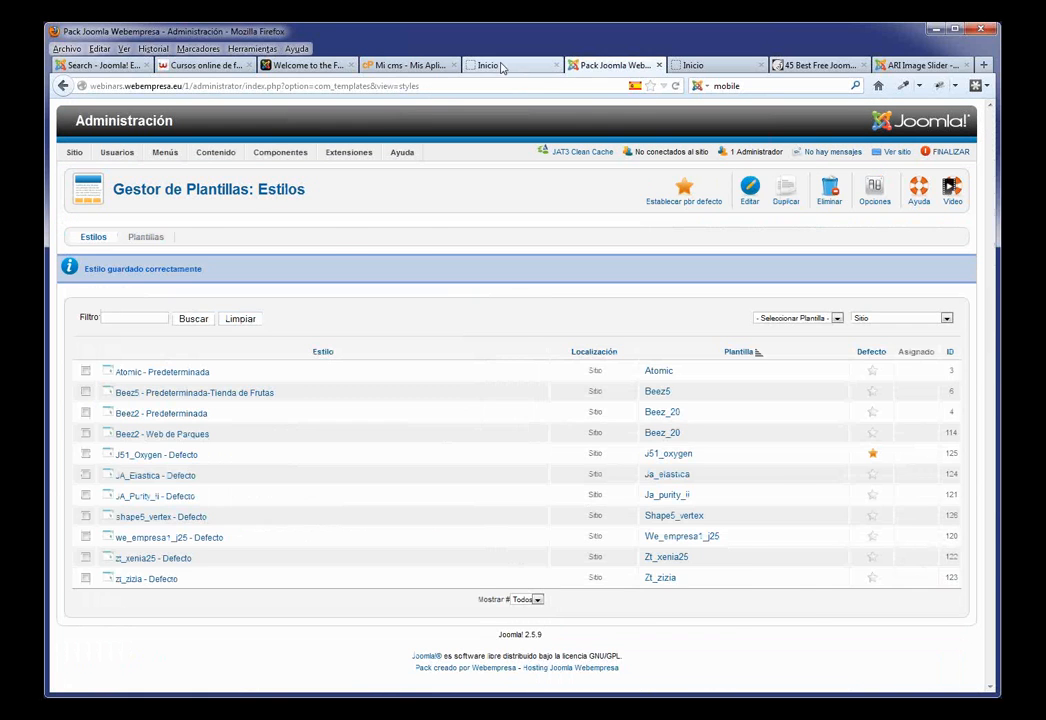
left_click(505, 65)
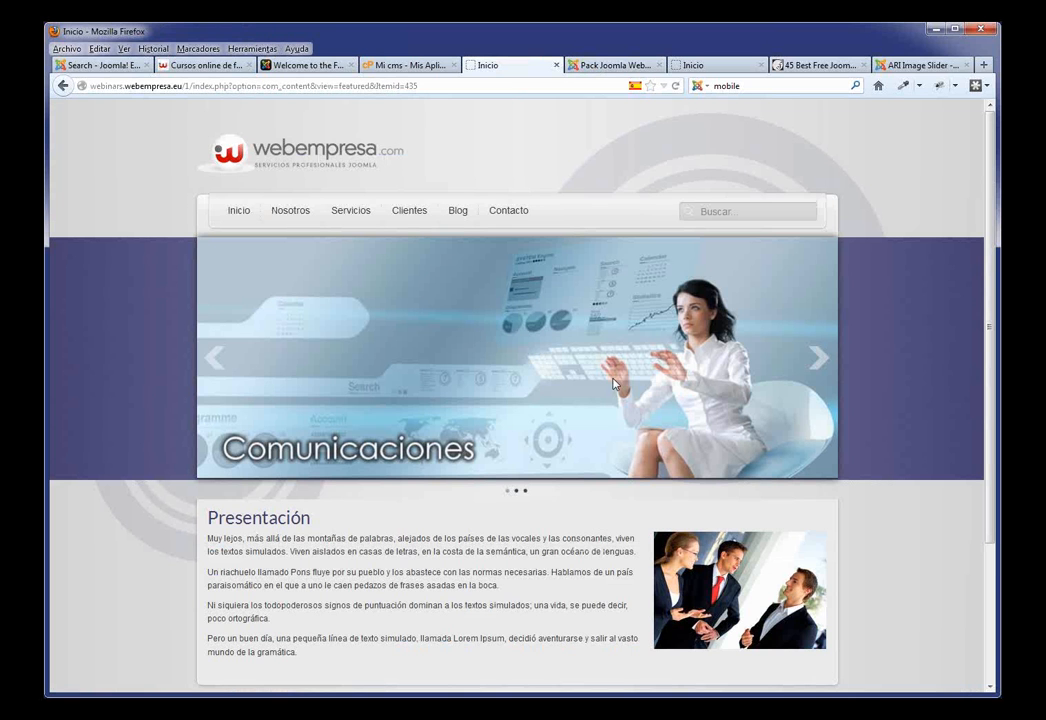
Step: Reload the front page to check the social icons, then return to the Joomla admin tab
key("F5")
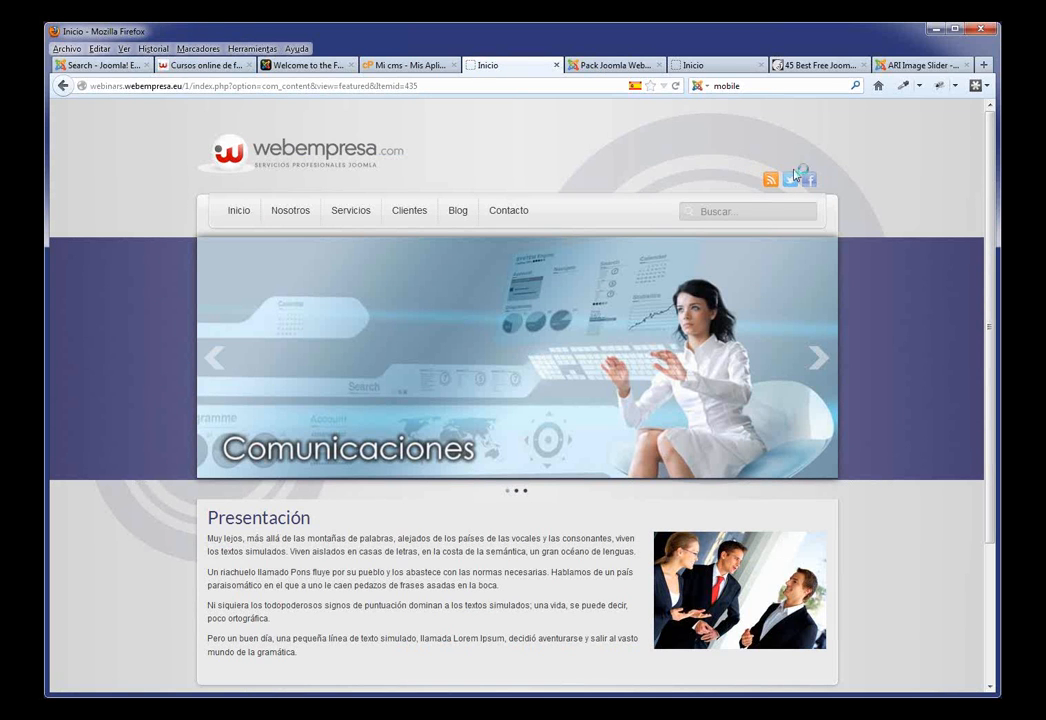
scroll(856, 330, "down", 1)
scroll(856, 332, "down", 3)
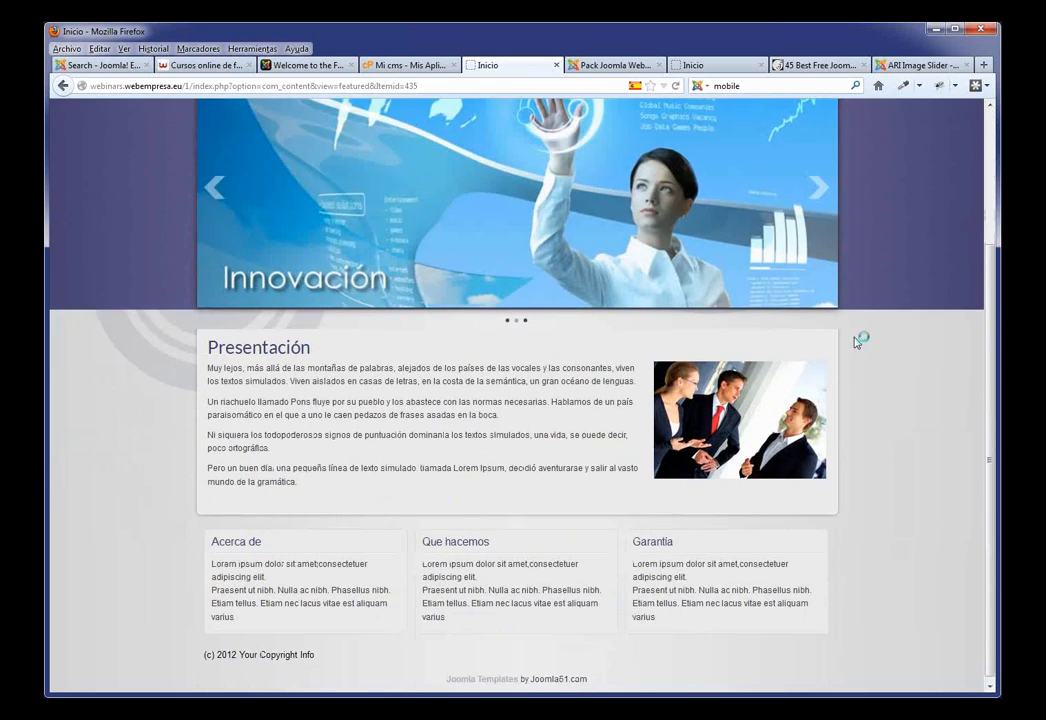
scroll(857, 336, "up", 4)
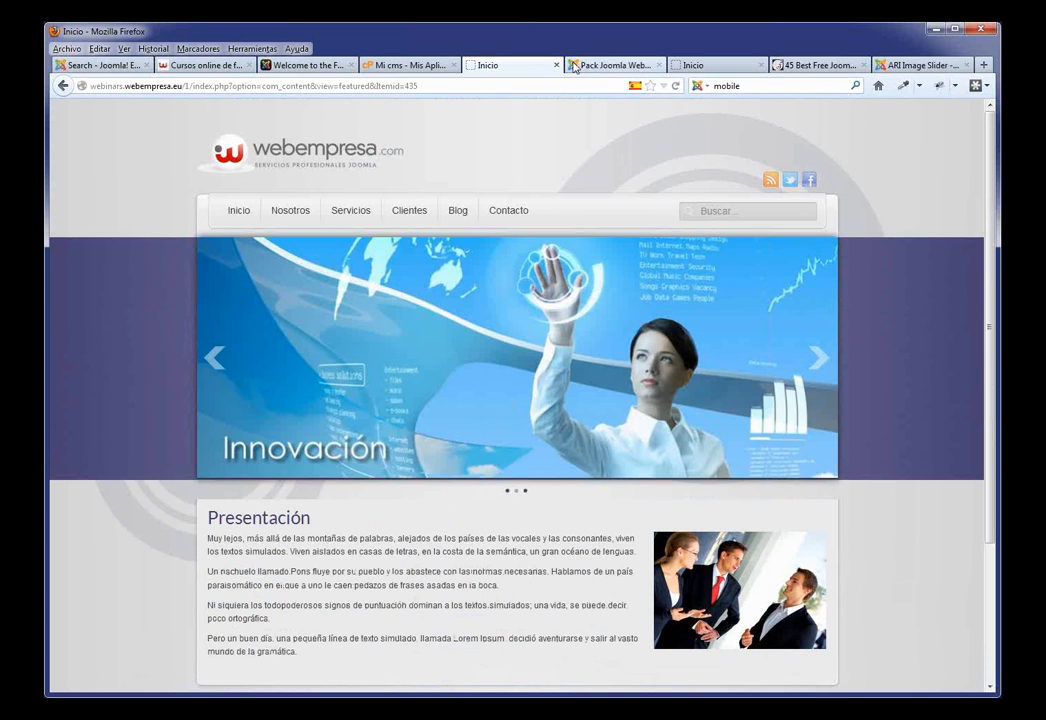
left_click(612, 65)
mouse_move(157, 157)
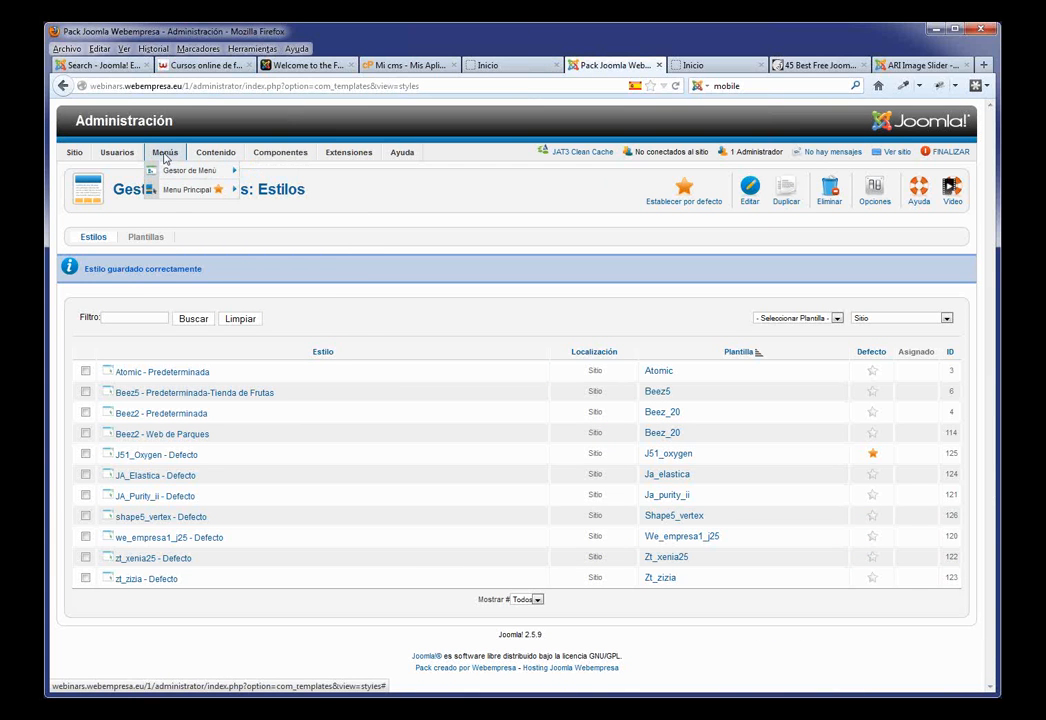
Step: Create menu 'Menú inferior' with type and description 'Menú inferior', save it, and view its items
left_click(182, 172)
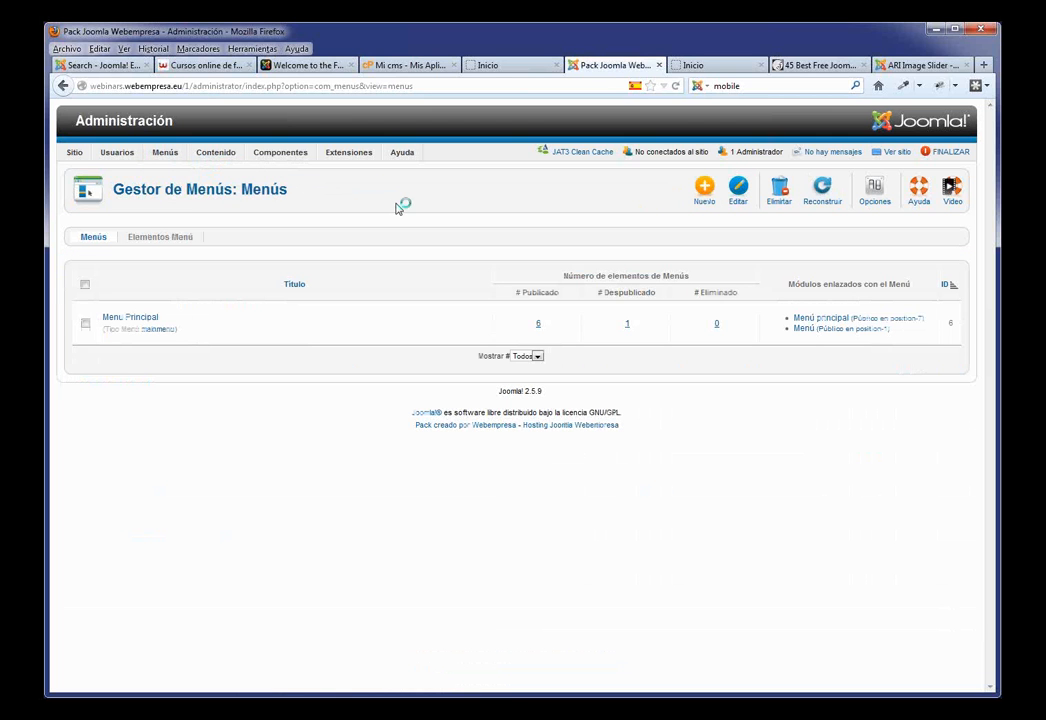
left_click(703, 195)
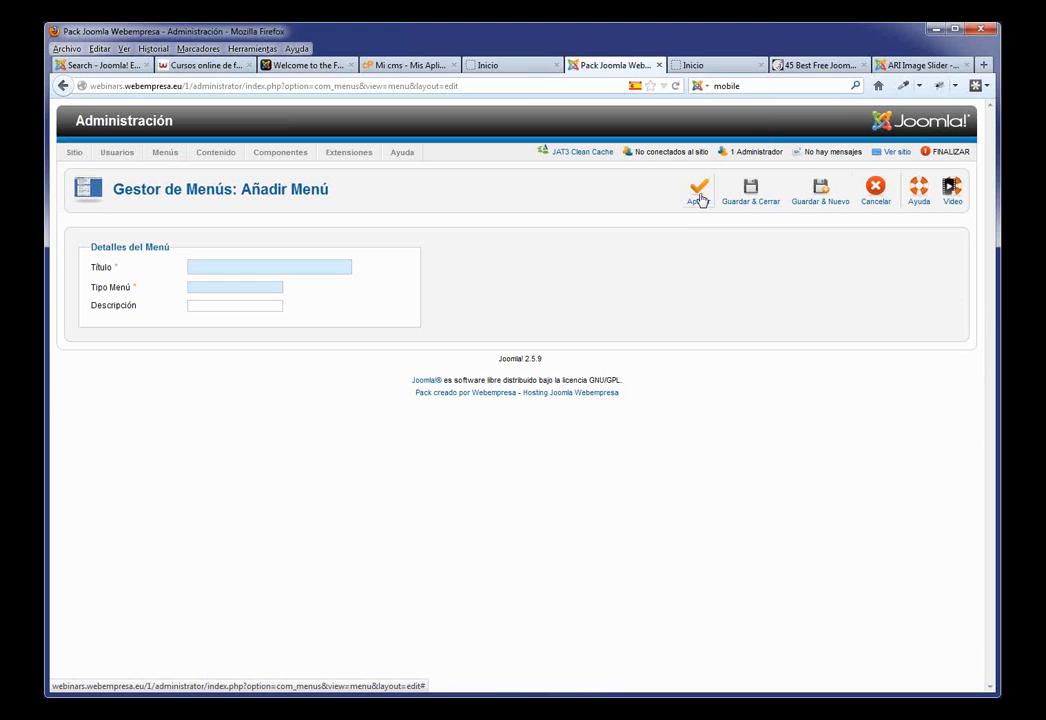
left_click(338, 270)
type("M")
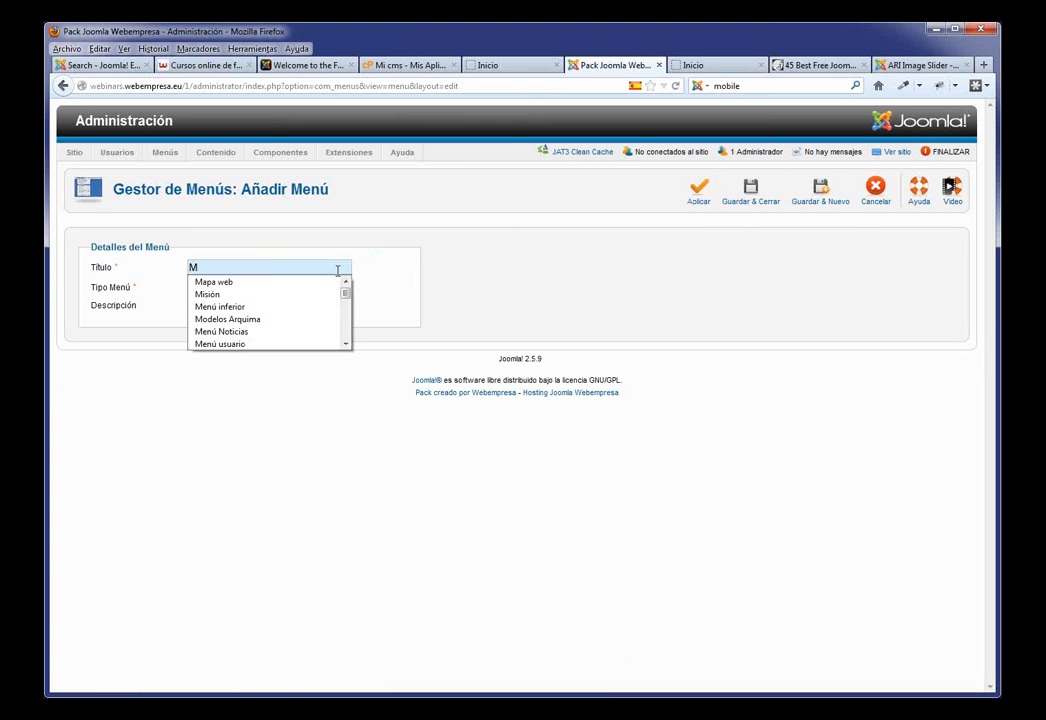
left_click(260, 306)
left_click_drag(261, 266, 172, 270)
key("ctrl+c")
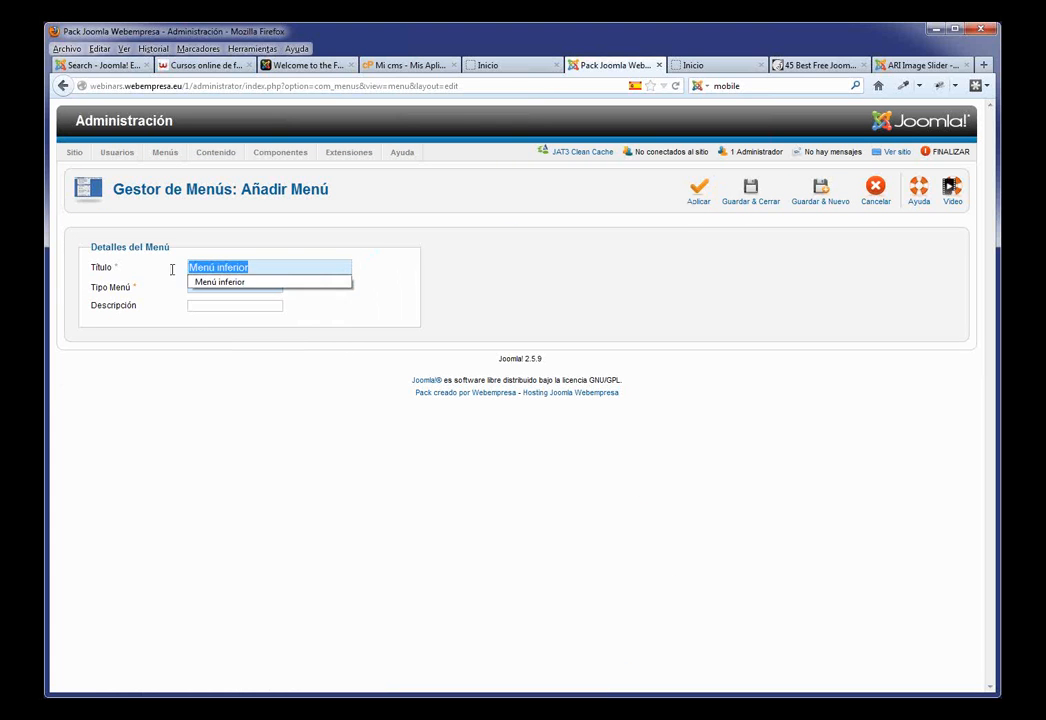
left_click(212, 449)
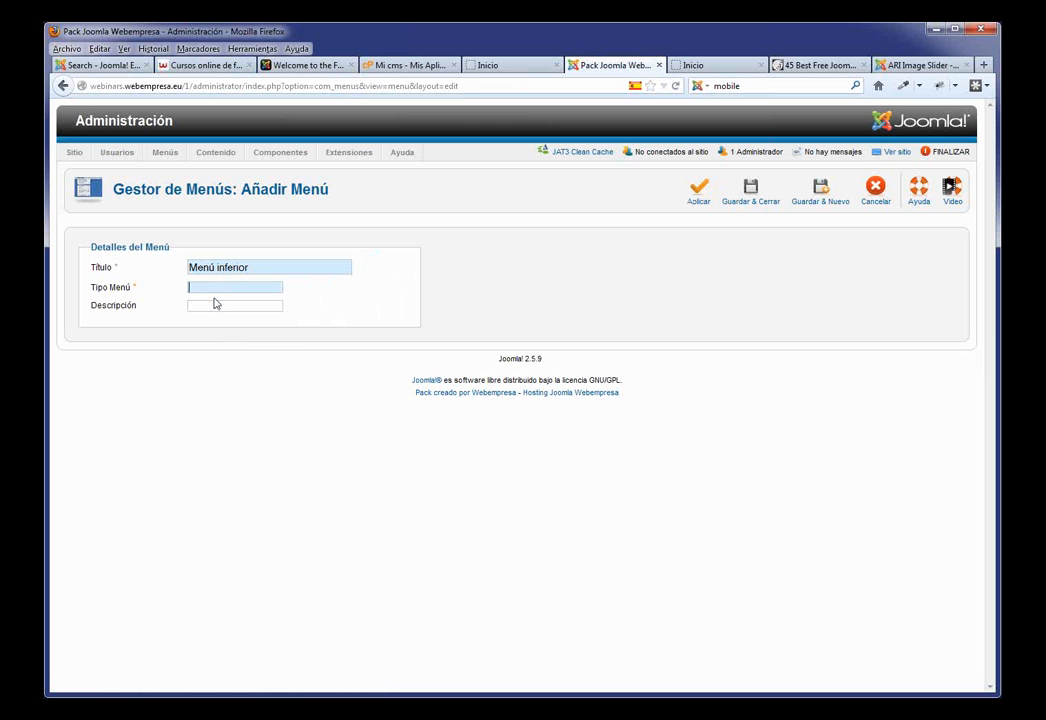
key("ctrl+v")
left_click(213, 306)
key("ctrl+v")
left_click(746, 198)
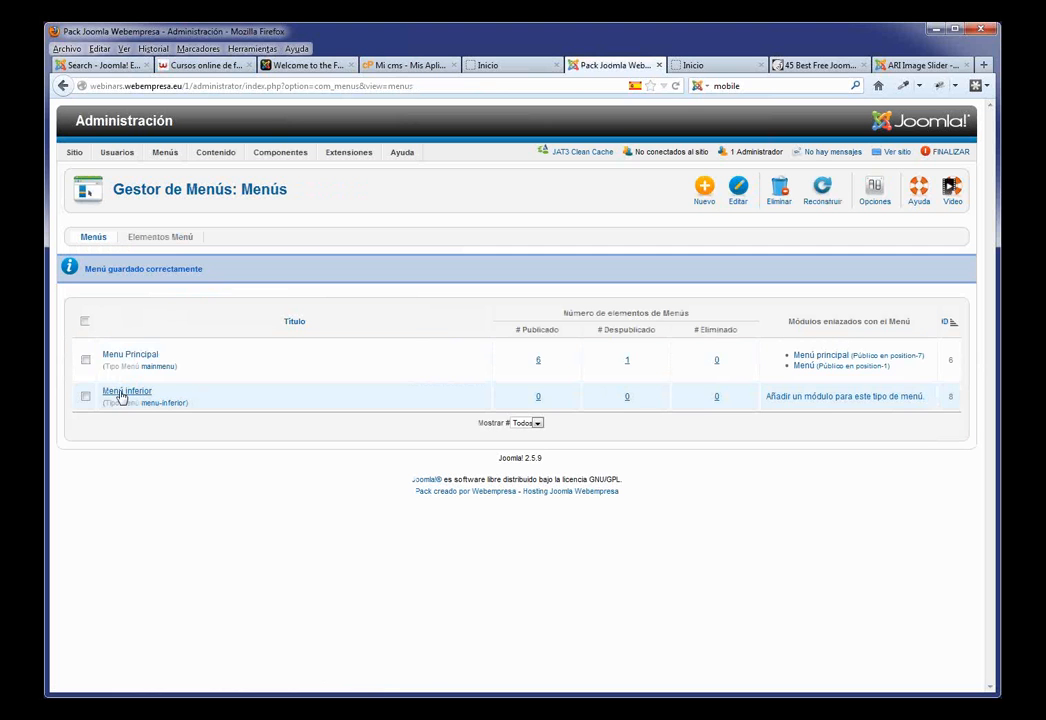
left_click(122, 394)
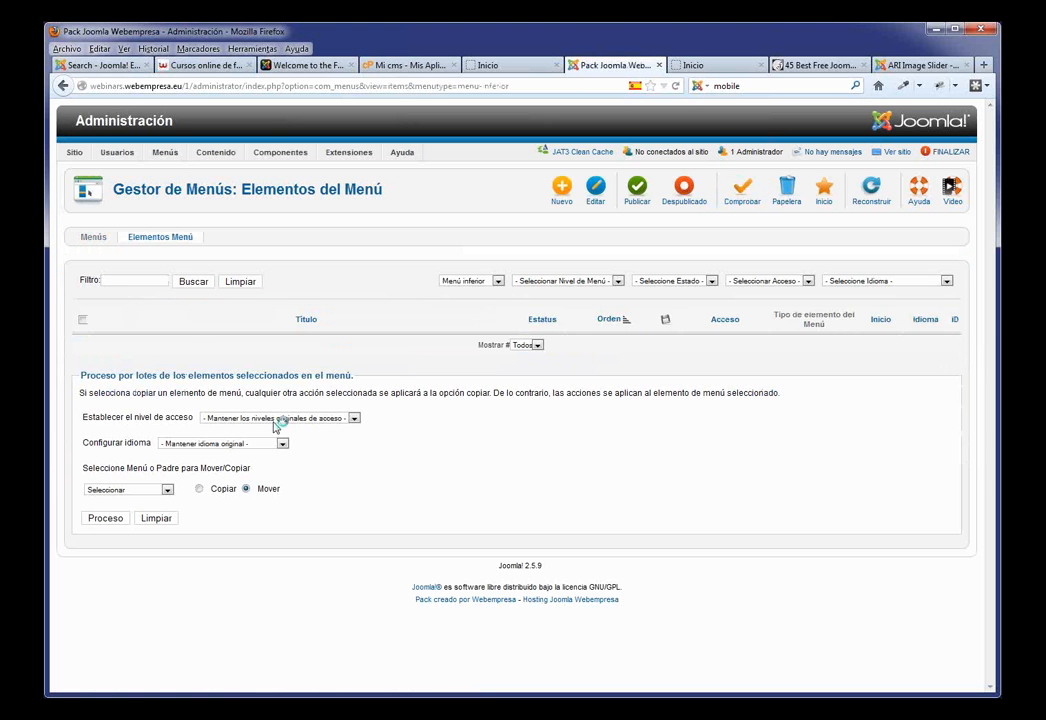
Step: Batch-move the Mapa del sitio item from Menu Principal into Menú inferior
left_click(496, 282)
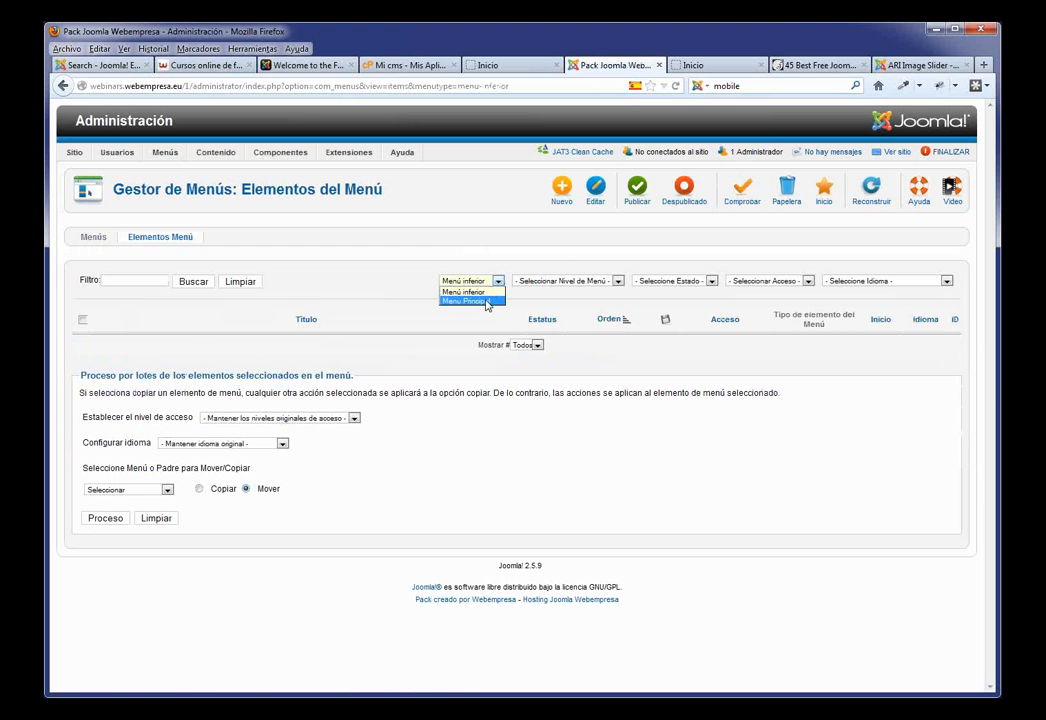
left_click(486, 302)
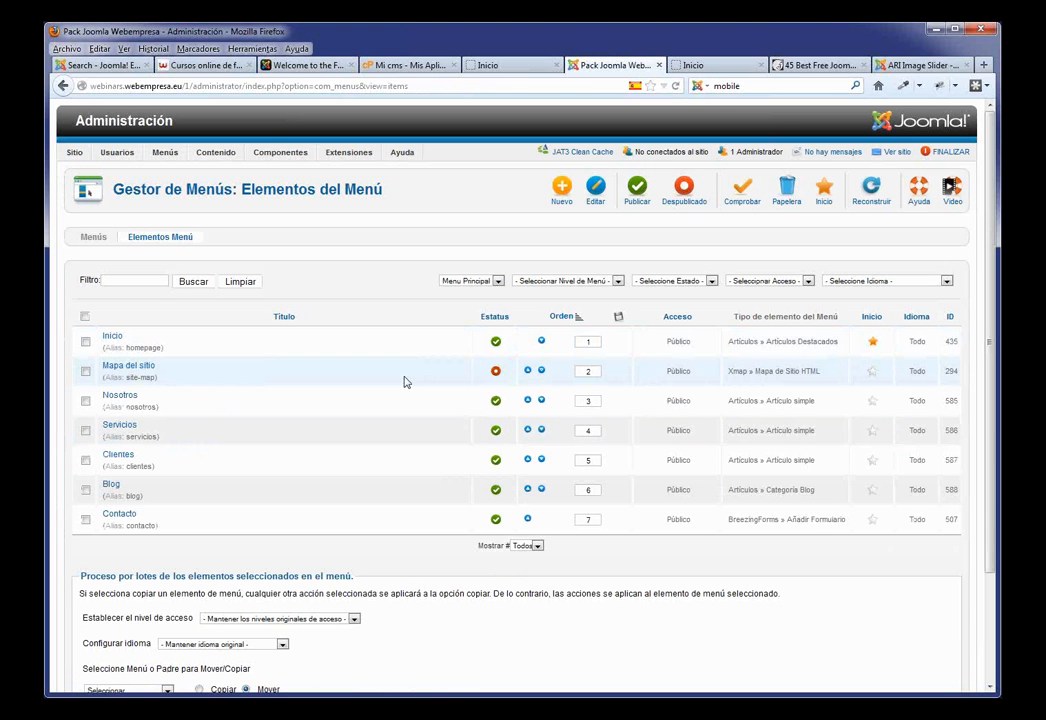
left_click(86, 372)
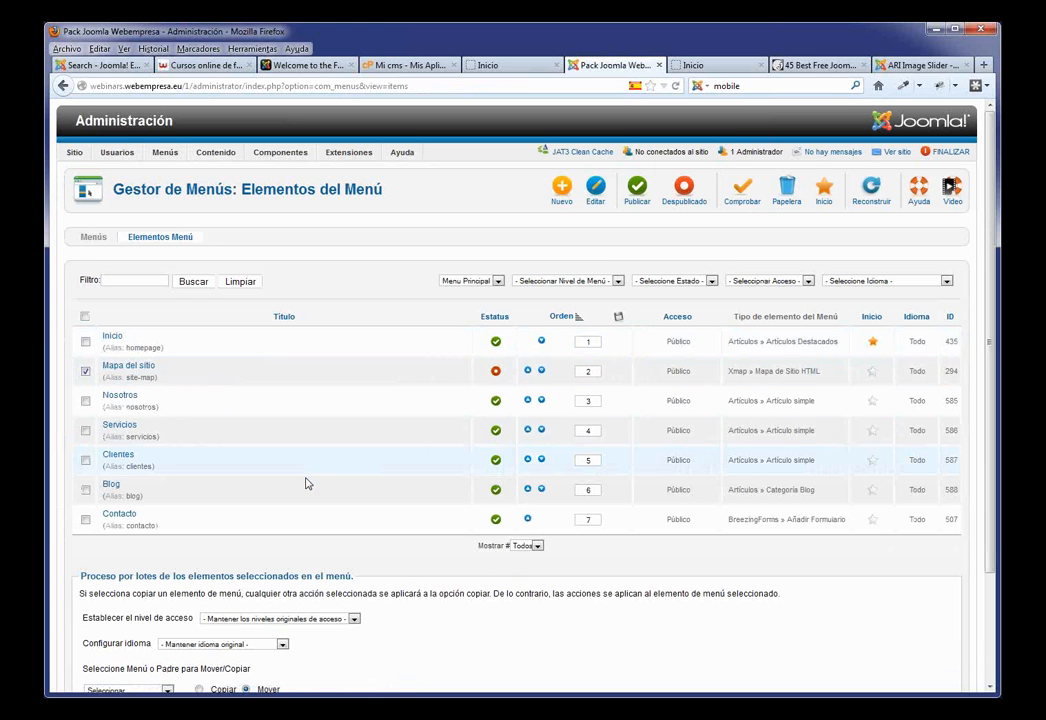
scroll(300, 400, "down", 5)
left_click(168, 565)
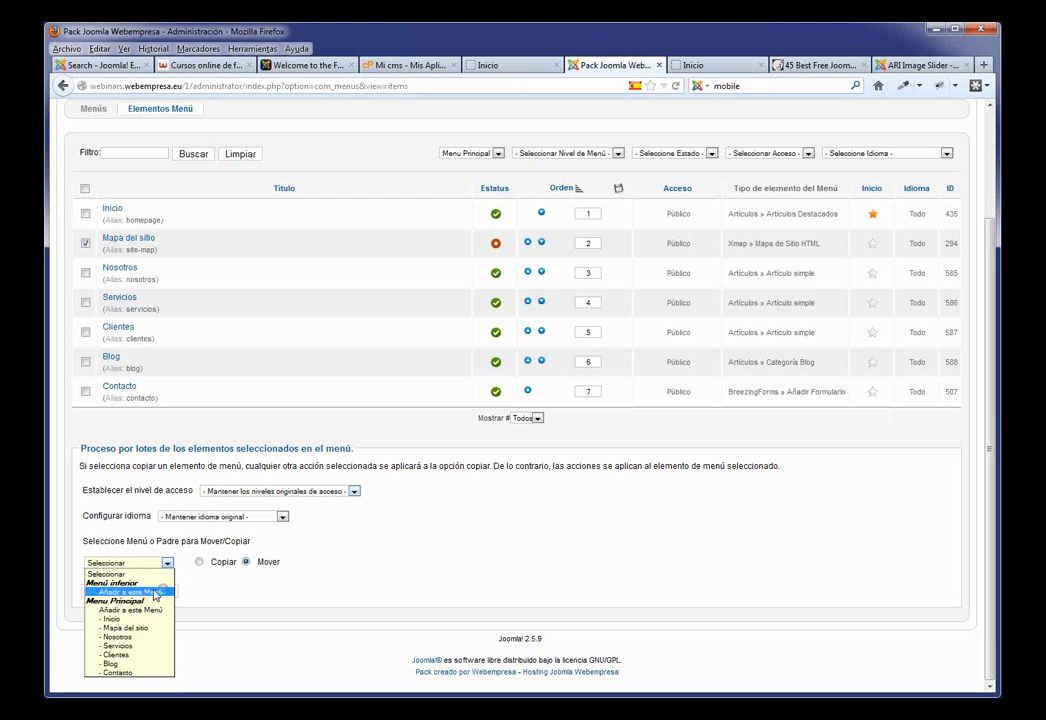
left_click(155, 594)
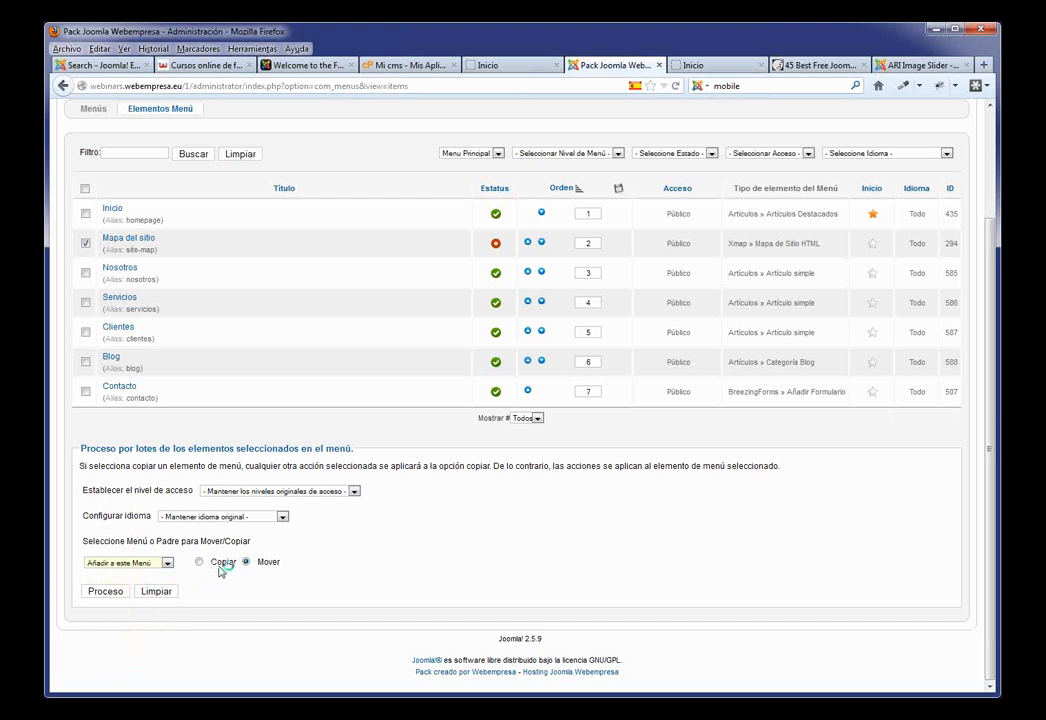
left_click(105, 592)
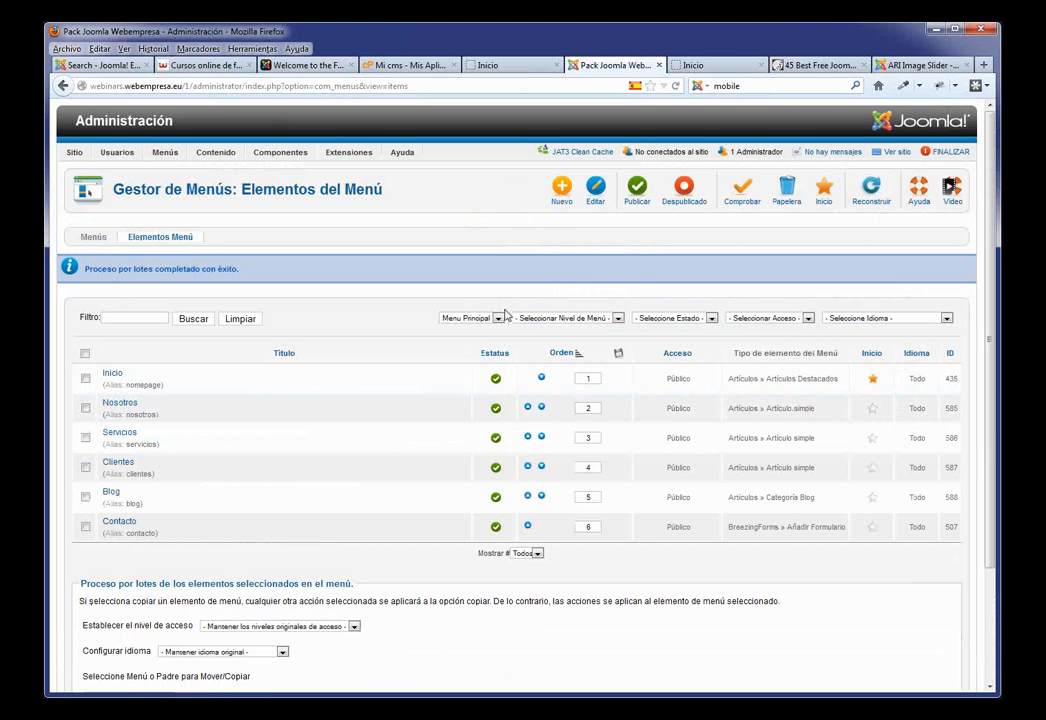
Step: Filter the items by Menú inferior and publish Mapa del sitio there
left_click(497, 318)
left_click(488, 330)
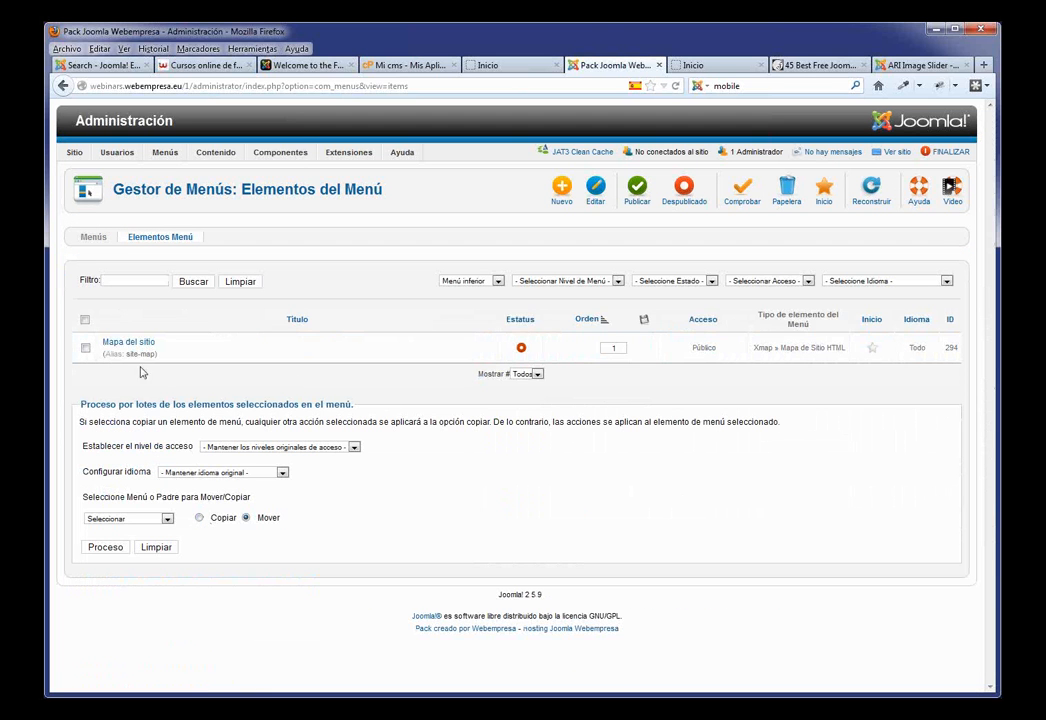
left_click(521, 347)
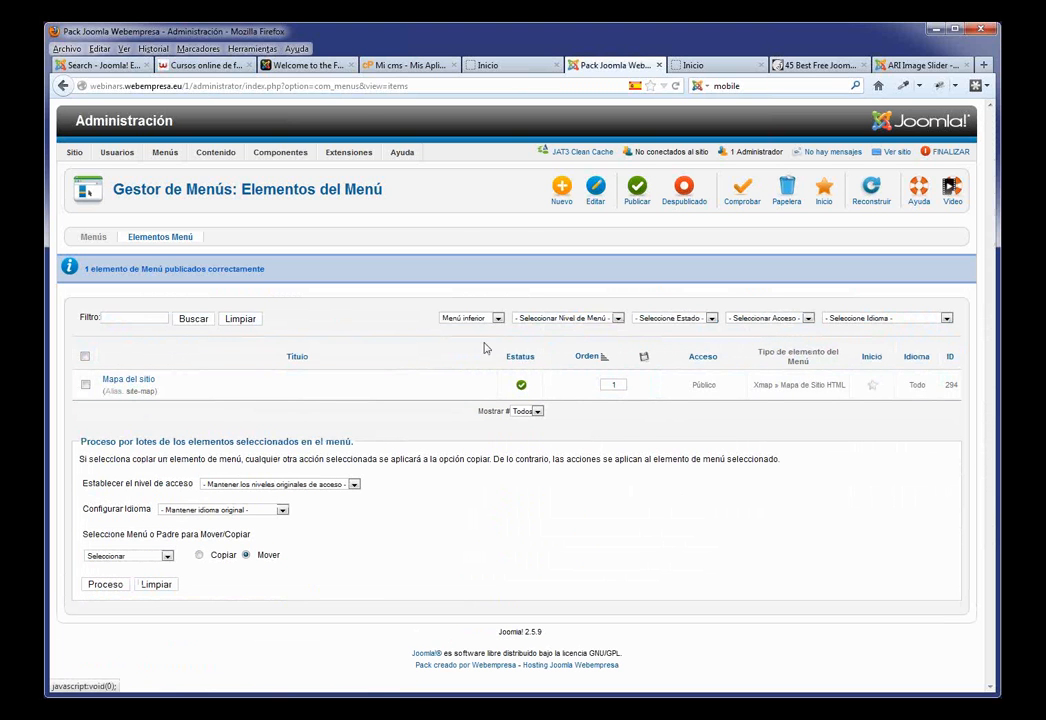
mouse_move(336, 154)
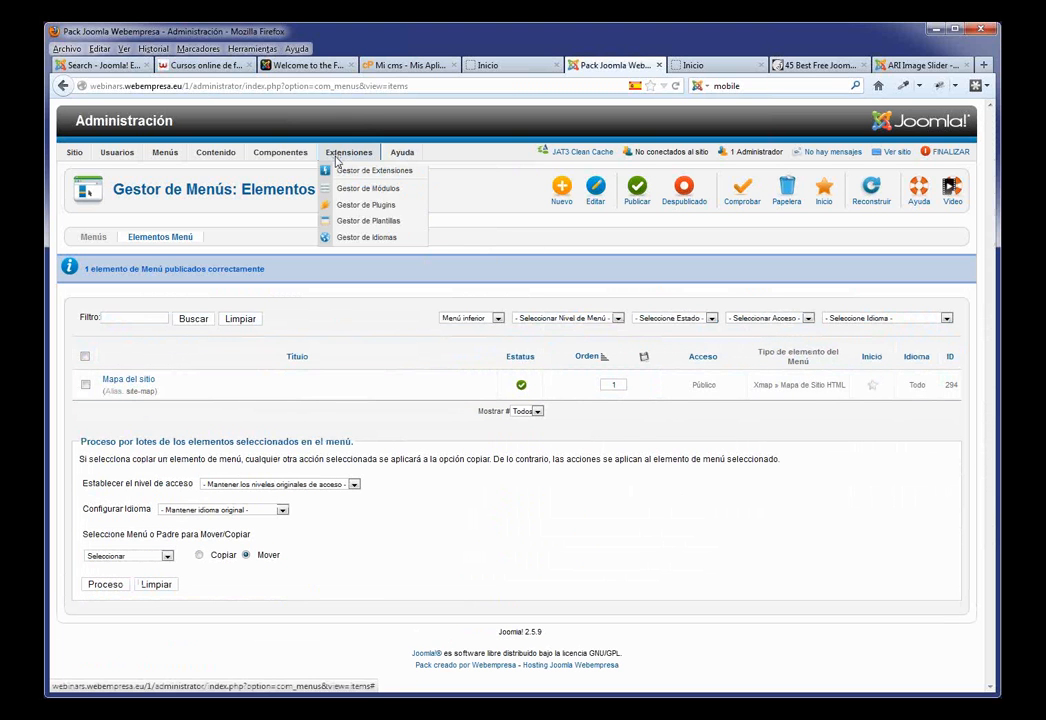
Step: Open the J51_Oxygen template style and set its style to Style2 - Green
left_click(357, 223)
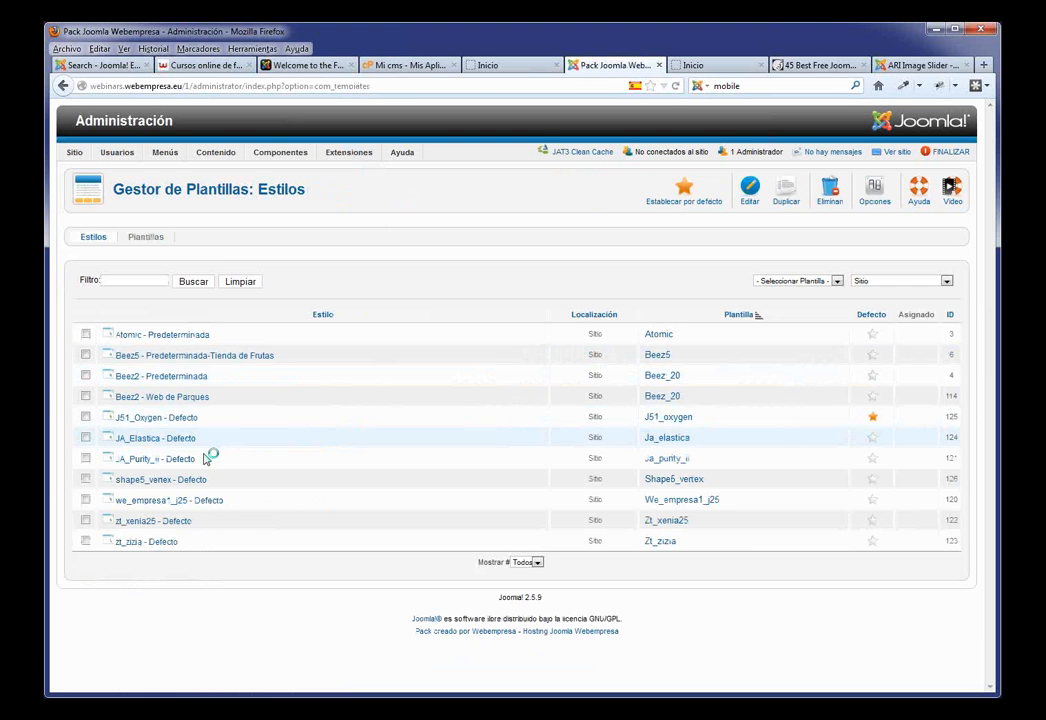
left_click(159, 419)
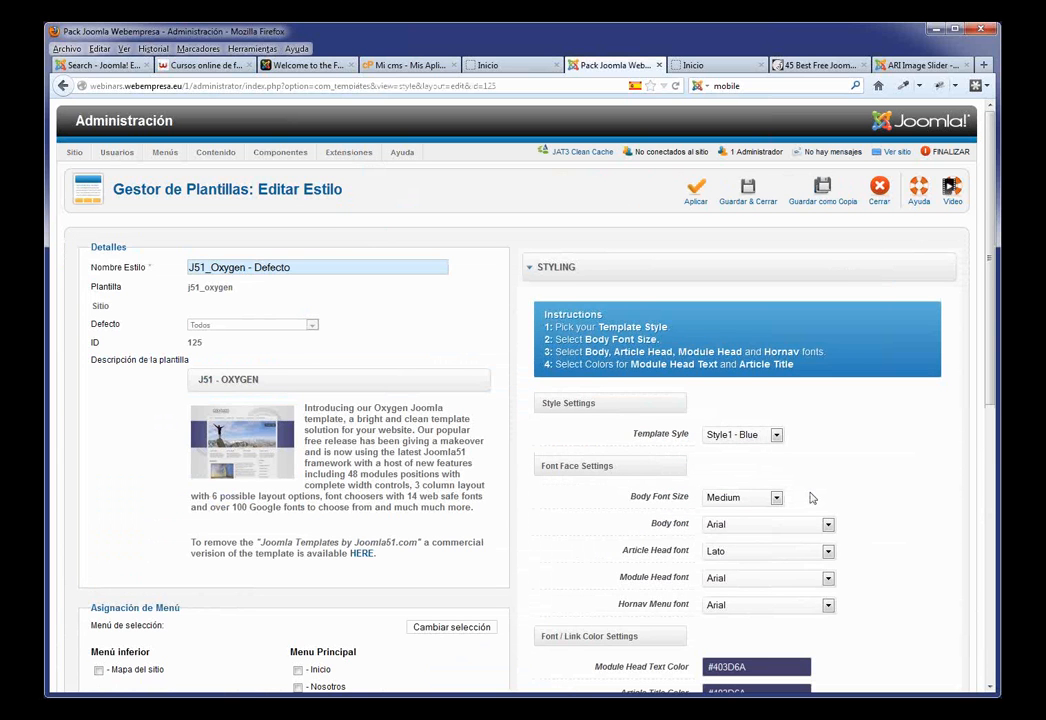
scroll(837, 489, "down", 3)
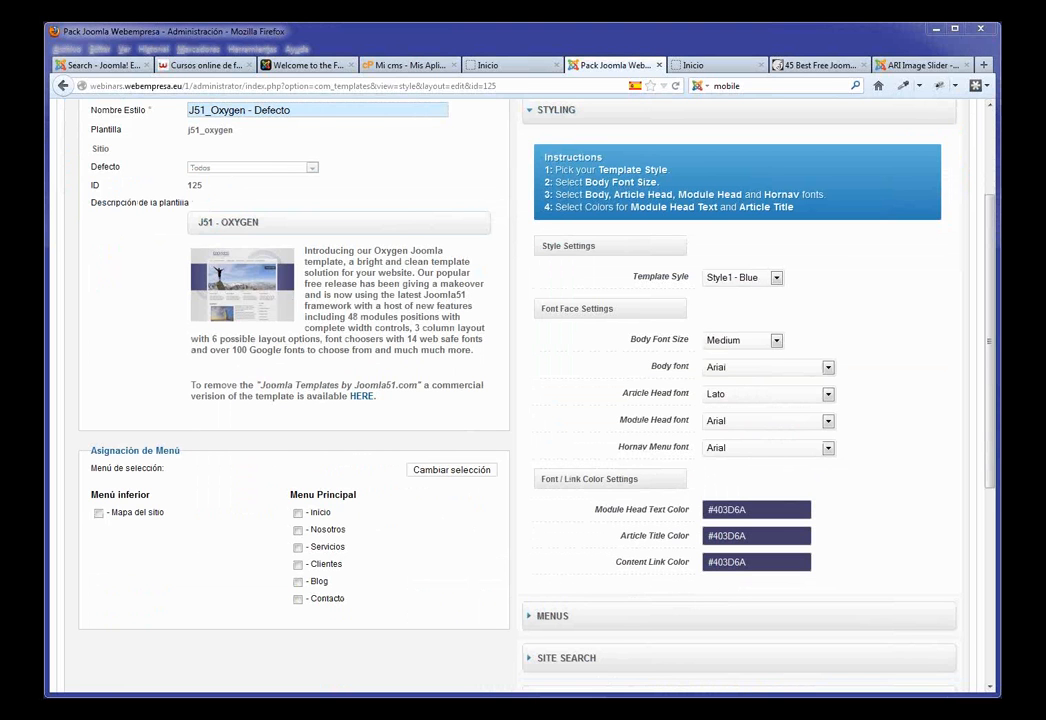
left_click(776, 278)
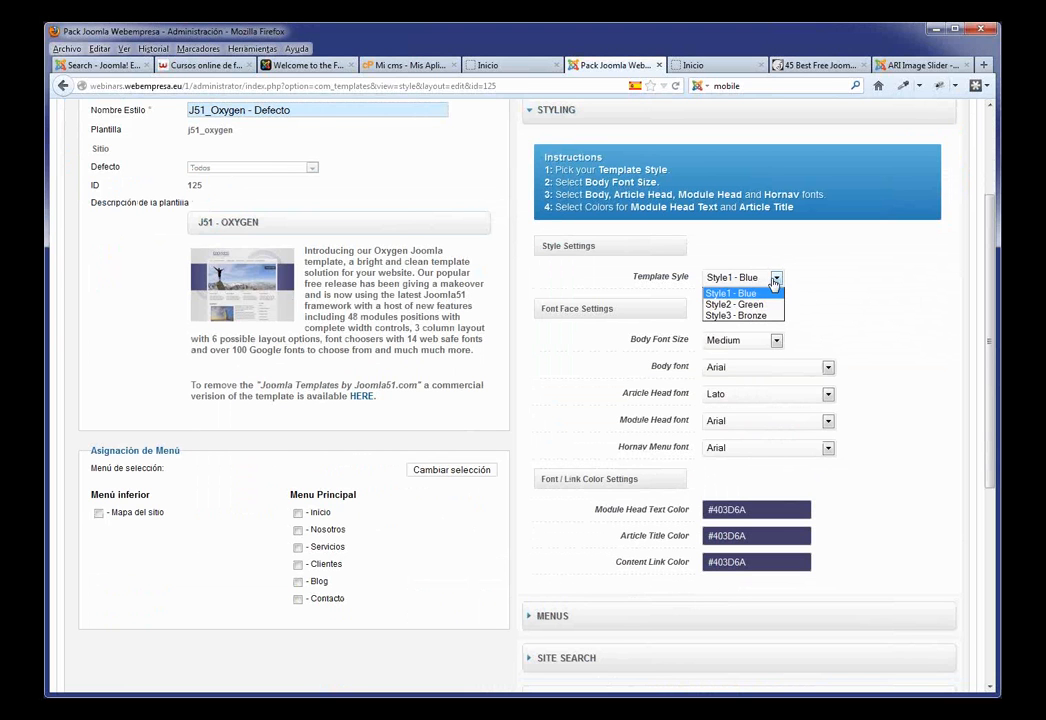
left_click(766, 305)
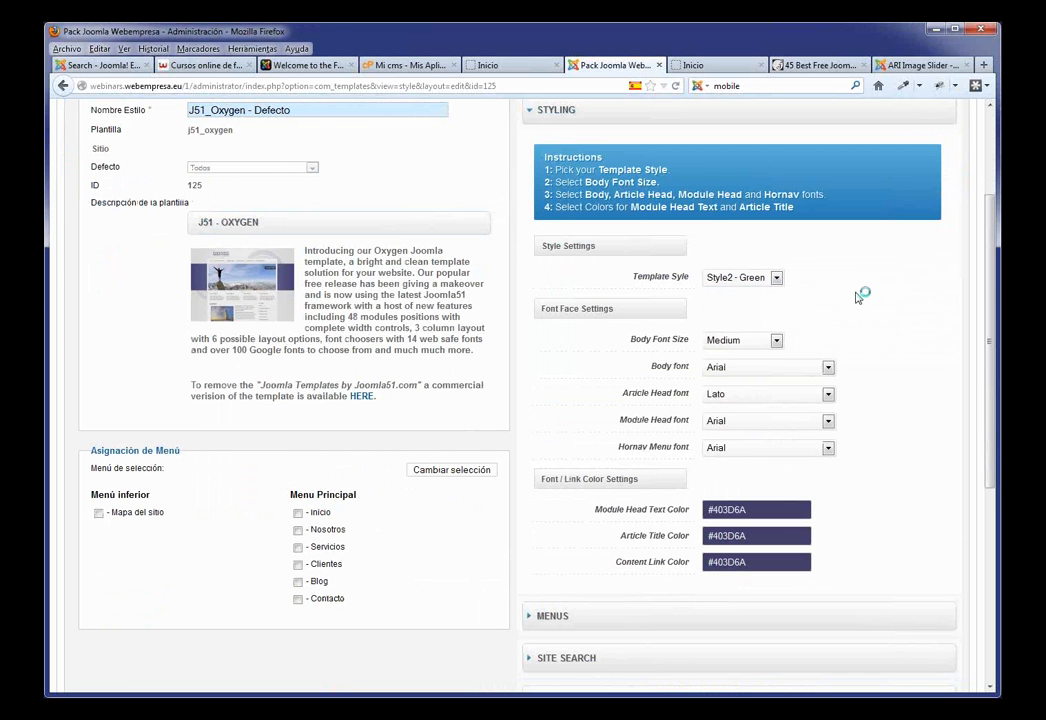
scroll(712, 340, "down", 7)
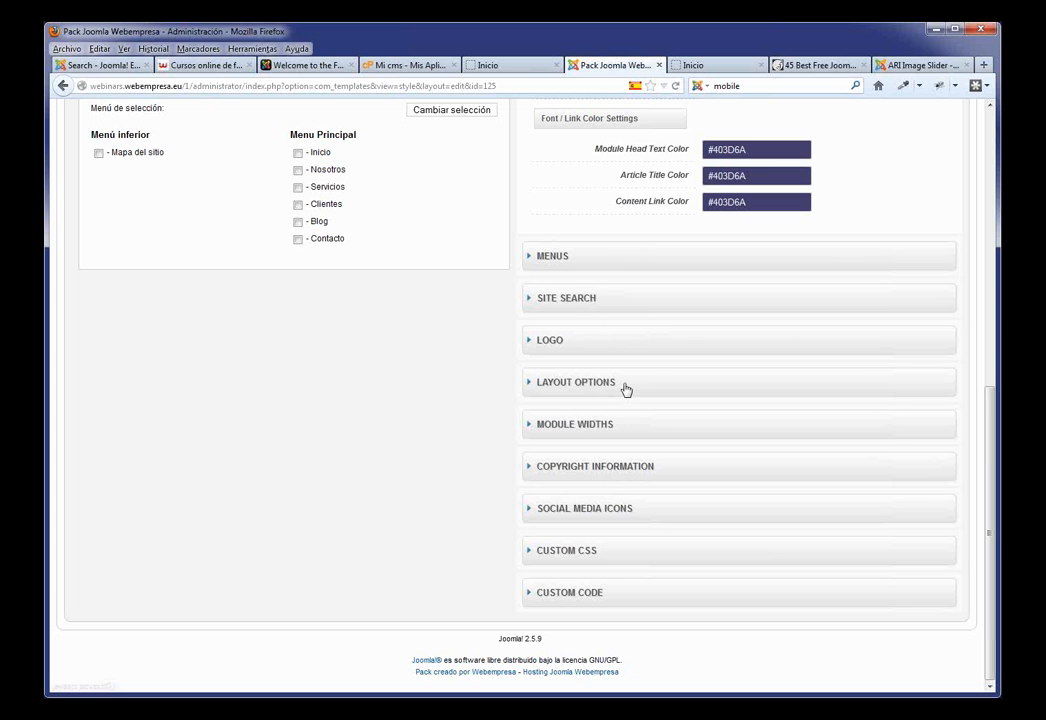
Step: Turn on Show Footer Menu and set the footer menu to Menú inferior
left_click(572, 259)
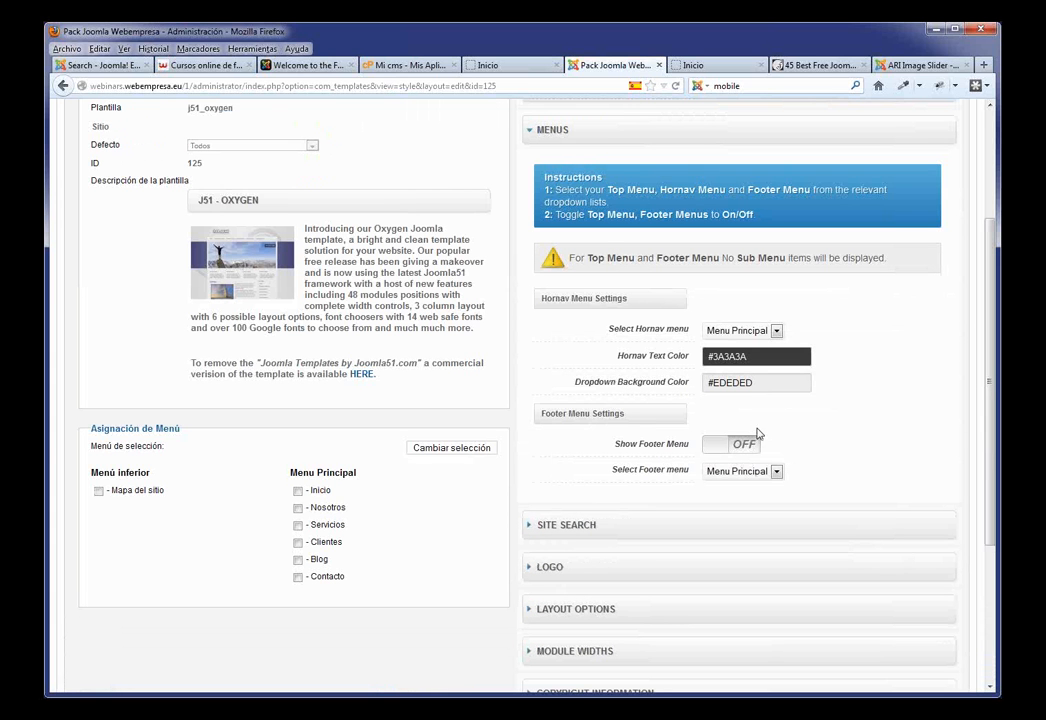
left_click(719, 451)
left_click(777, 472)
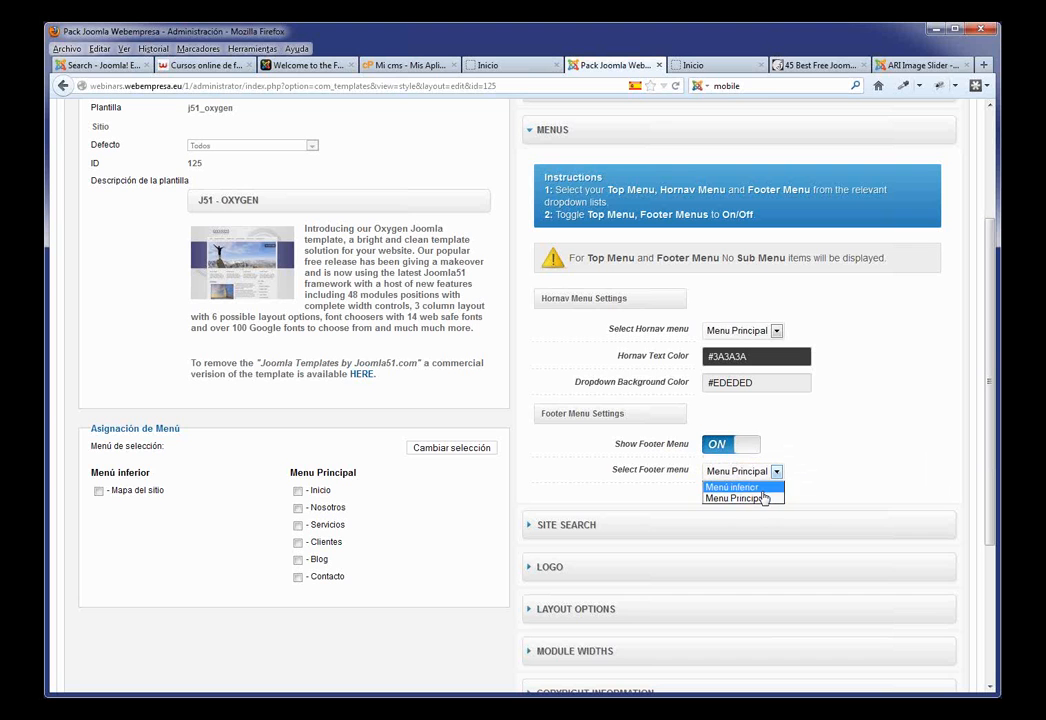
left_click(760, 488)
Step: Replace the existing copyright line with the new text and apply the style changes
scroll(866, 452, "down", 5)
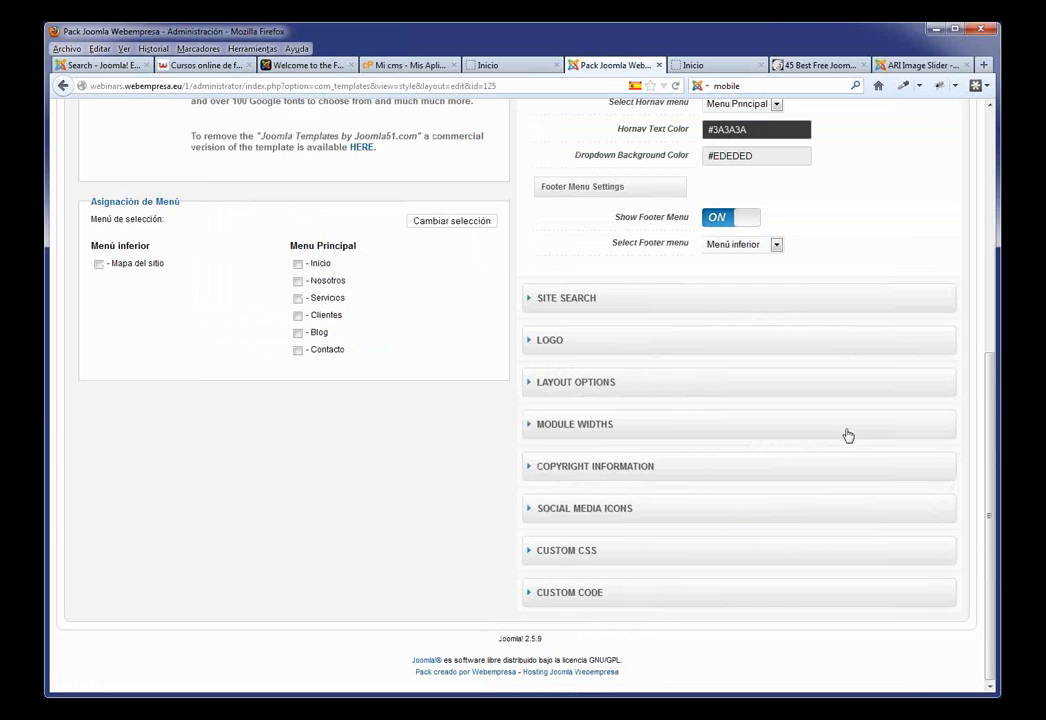
left_click(612, 466)
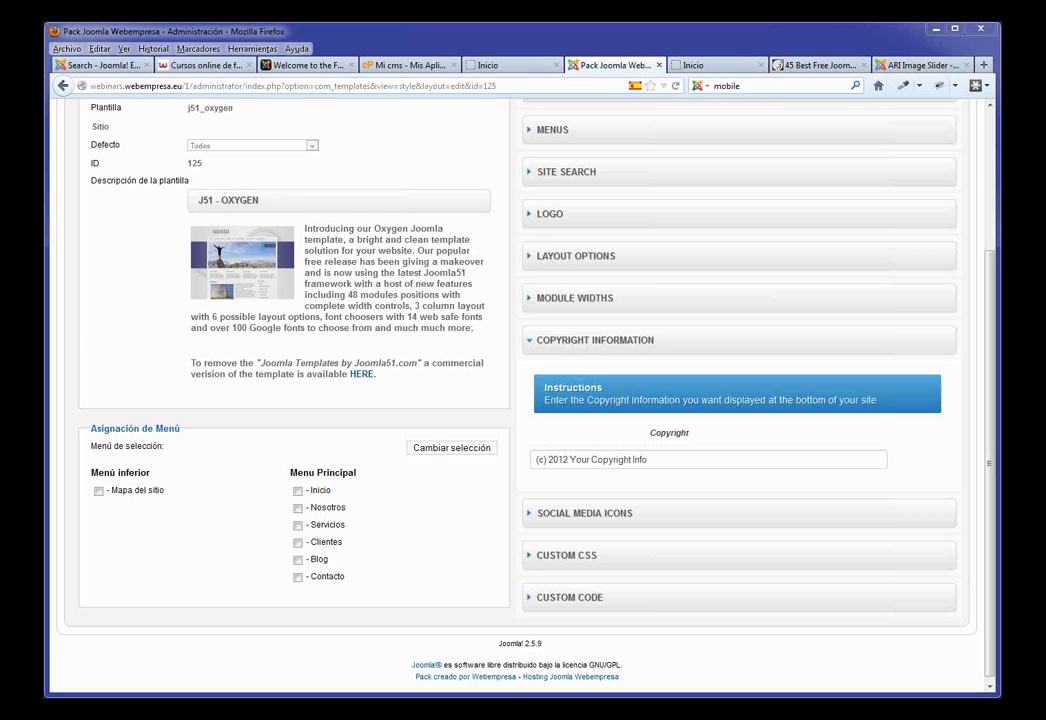
left_click_drag(652, 460, 458, 467)
key("ctrl+v")
left_click(926, 464)
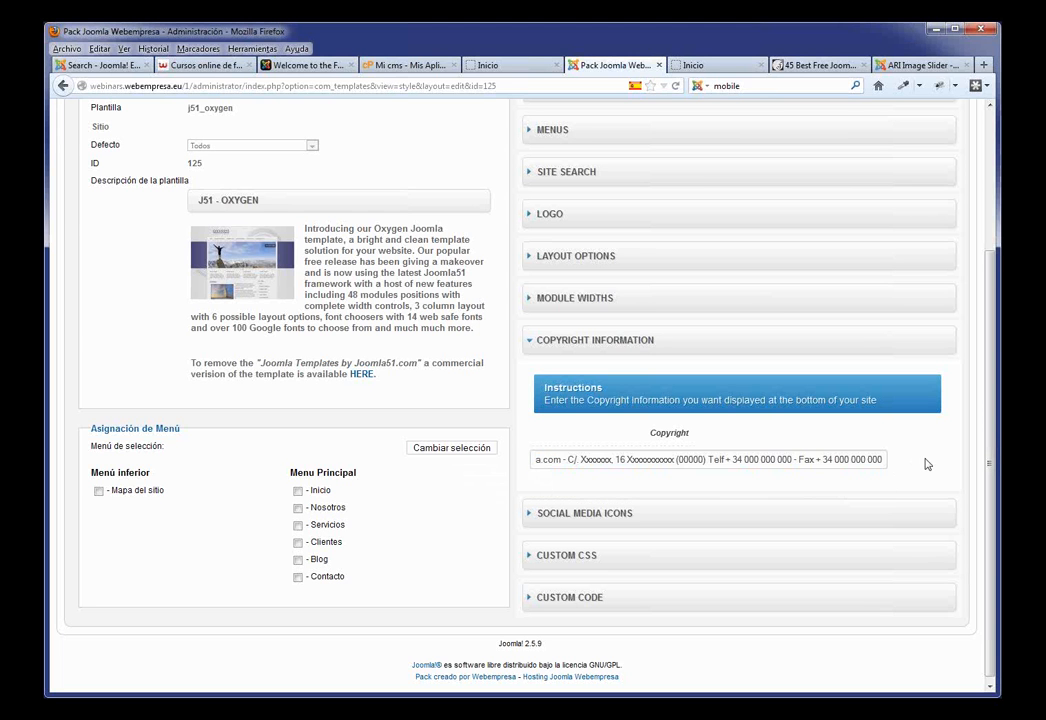
scroll(925, 467, "up", 3)
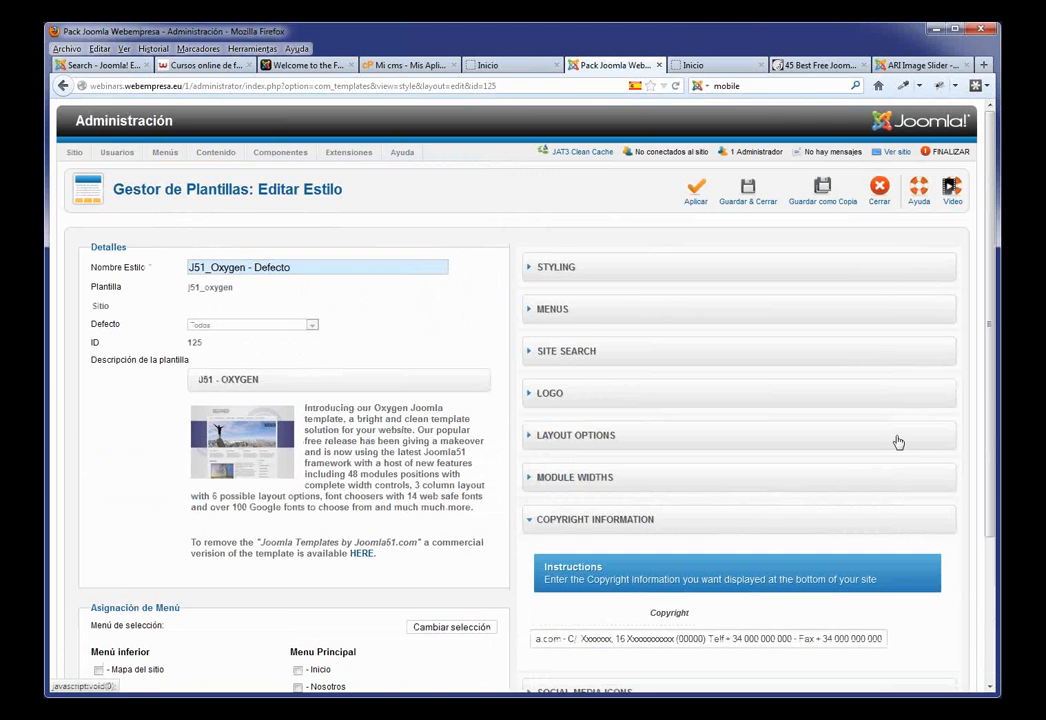
left_click(702, 201)
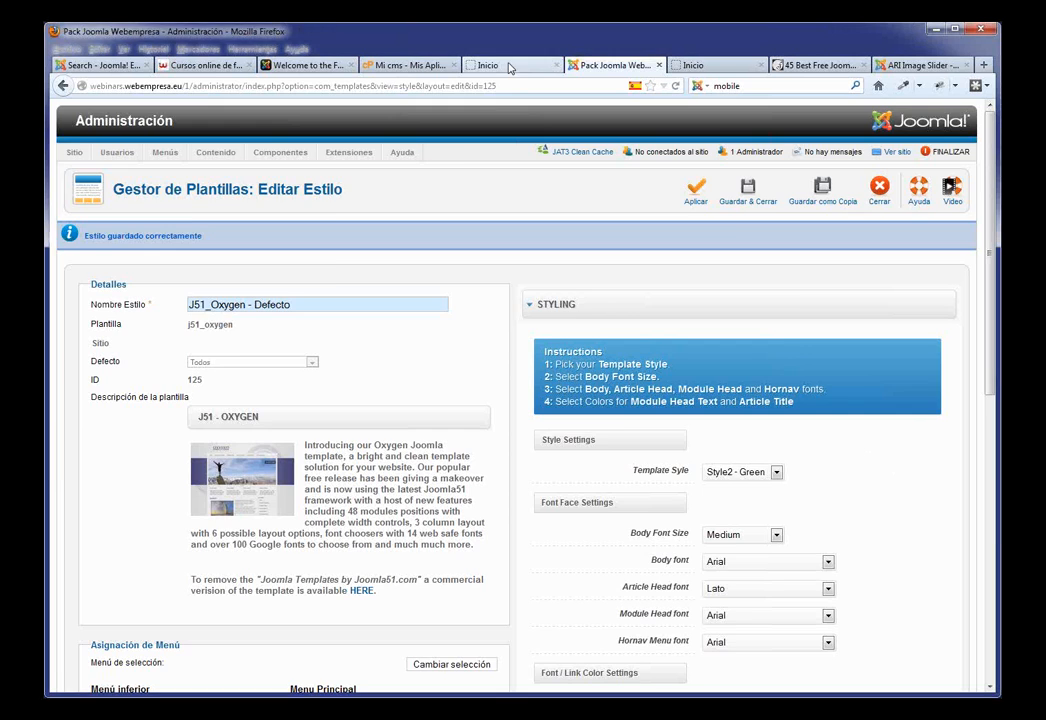
Step: Switch to the live front-end site to check the changes
left_click(509, 66)
left_click(612, 65)
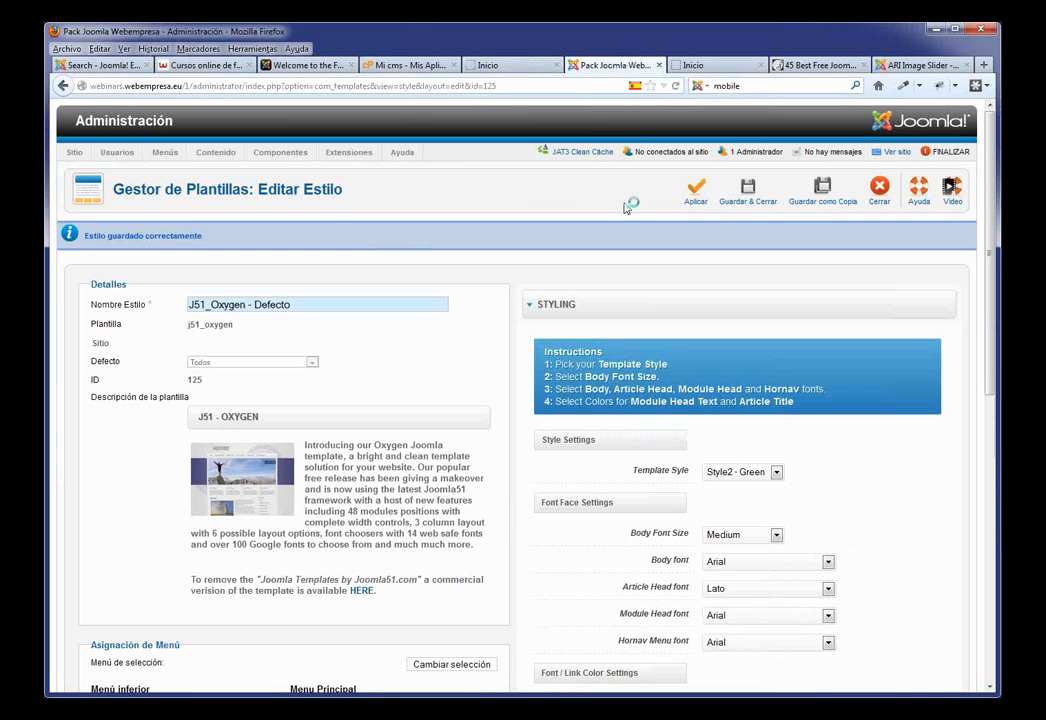
left_click(505, 65)
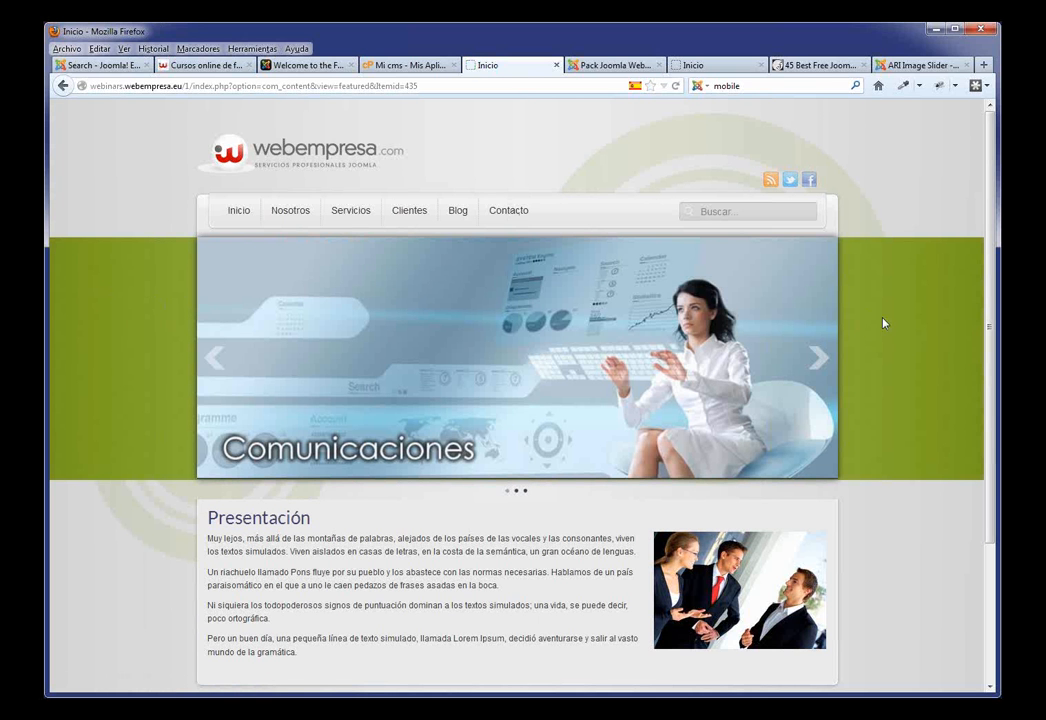
scroll(903, 318, "down", 3)
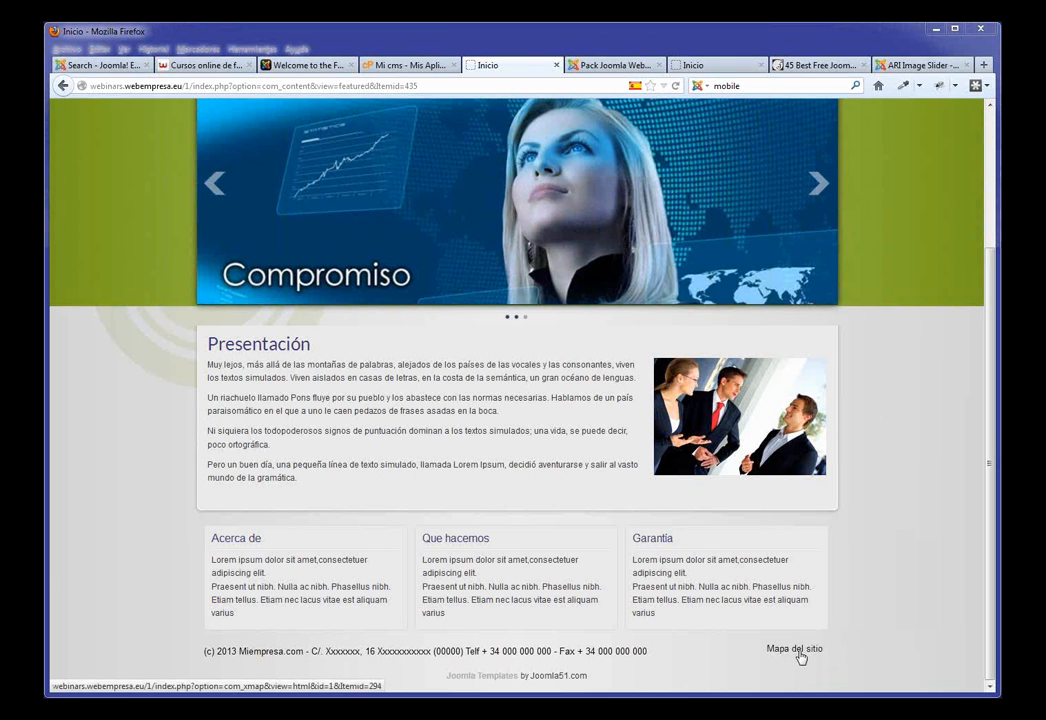
left_click(801, 651)
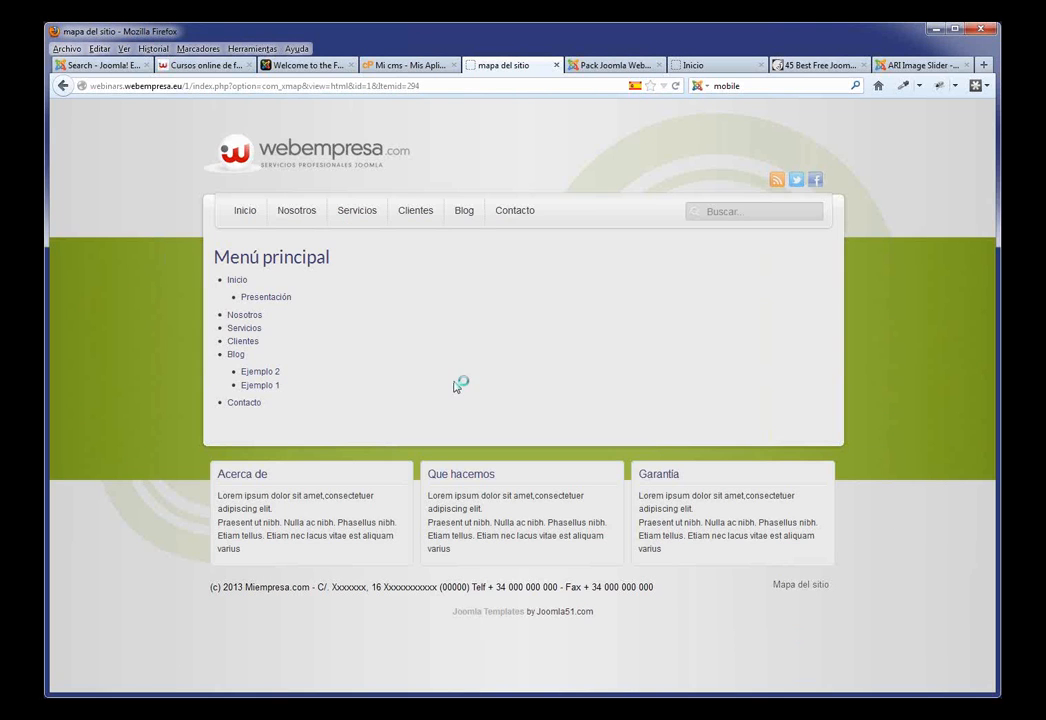
left_click(243, 212)
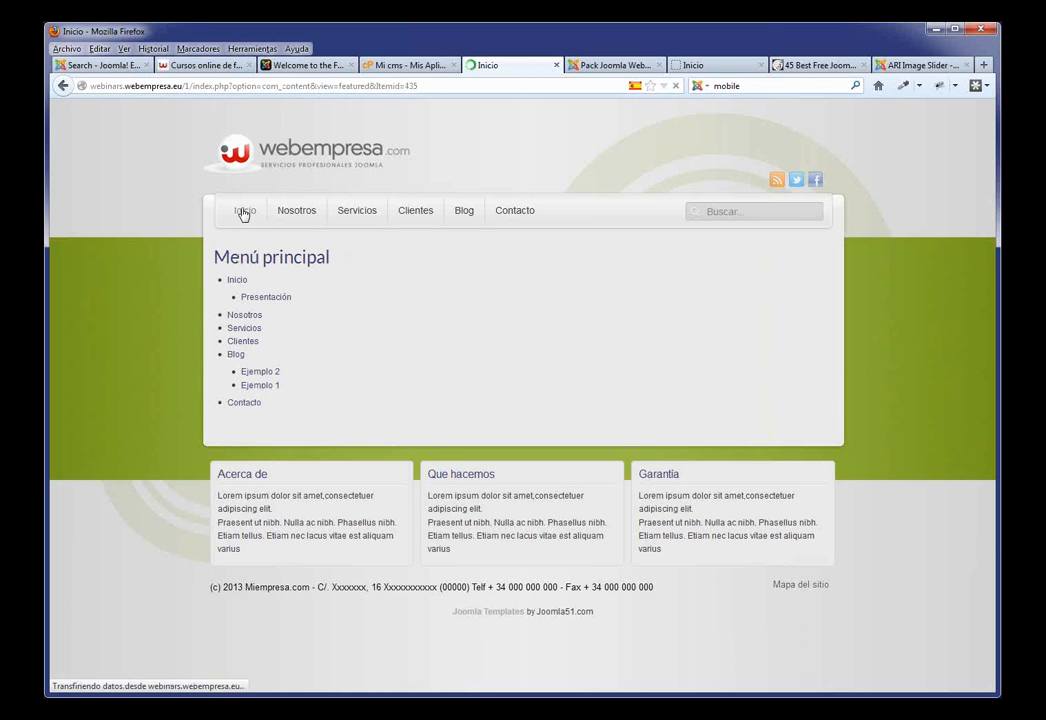
left_click(615, 68)
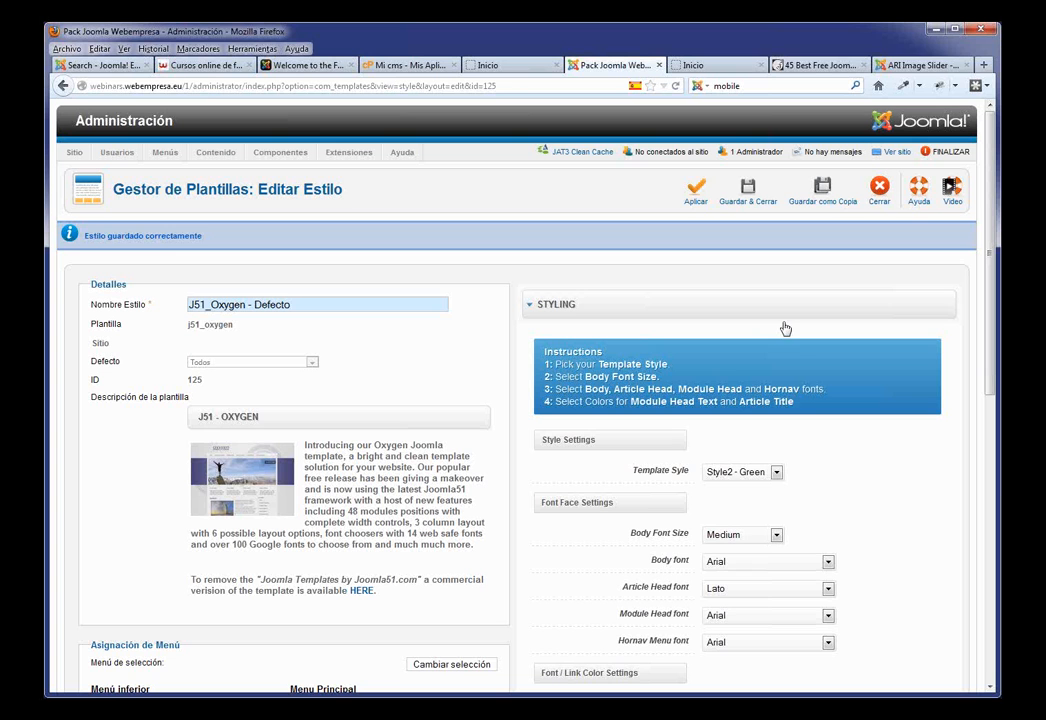
Step: Set the Oxygen style to Style1 - Blue, then save and close it
left_click(777, 474)
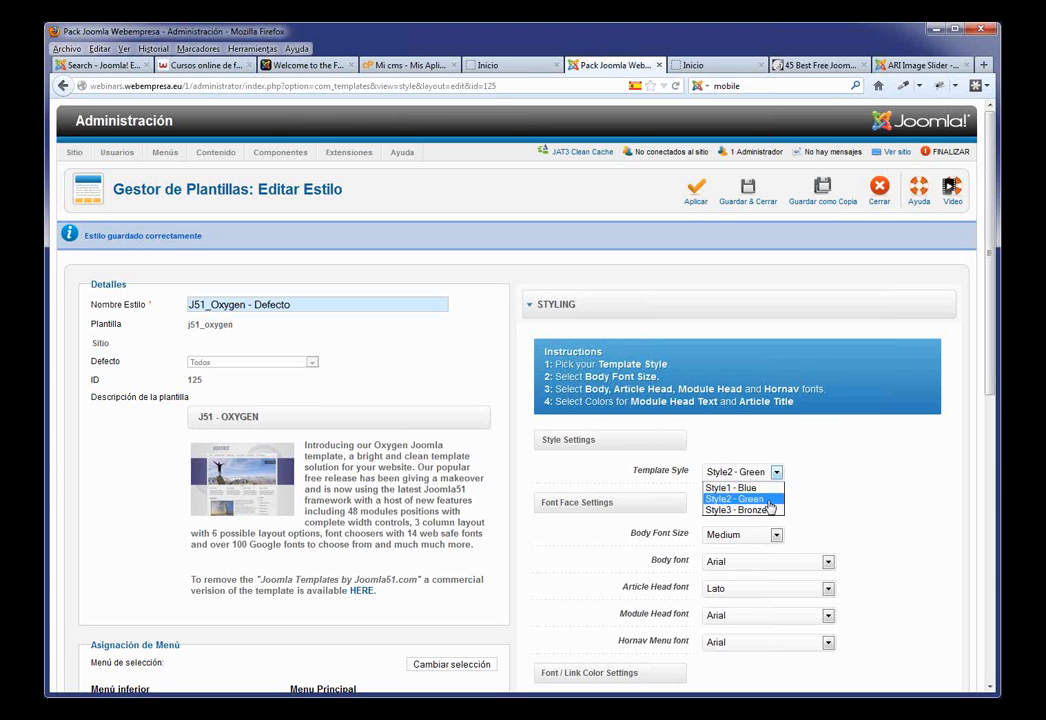
left_click(740, 487)
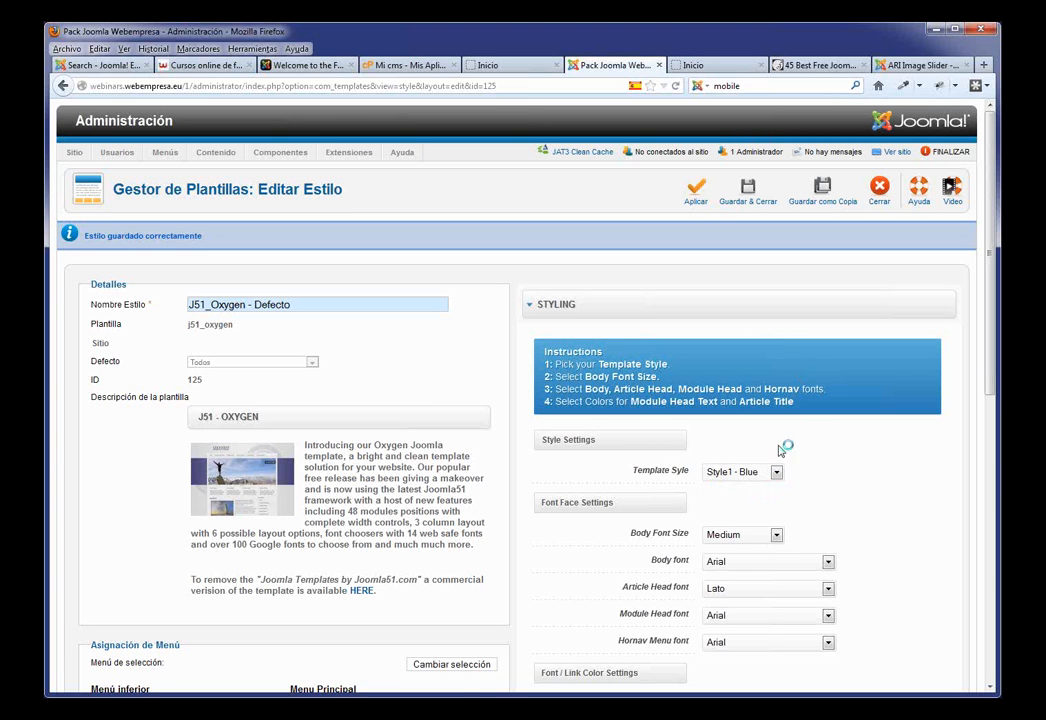
left_click(756, 195)
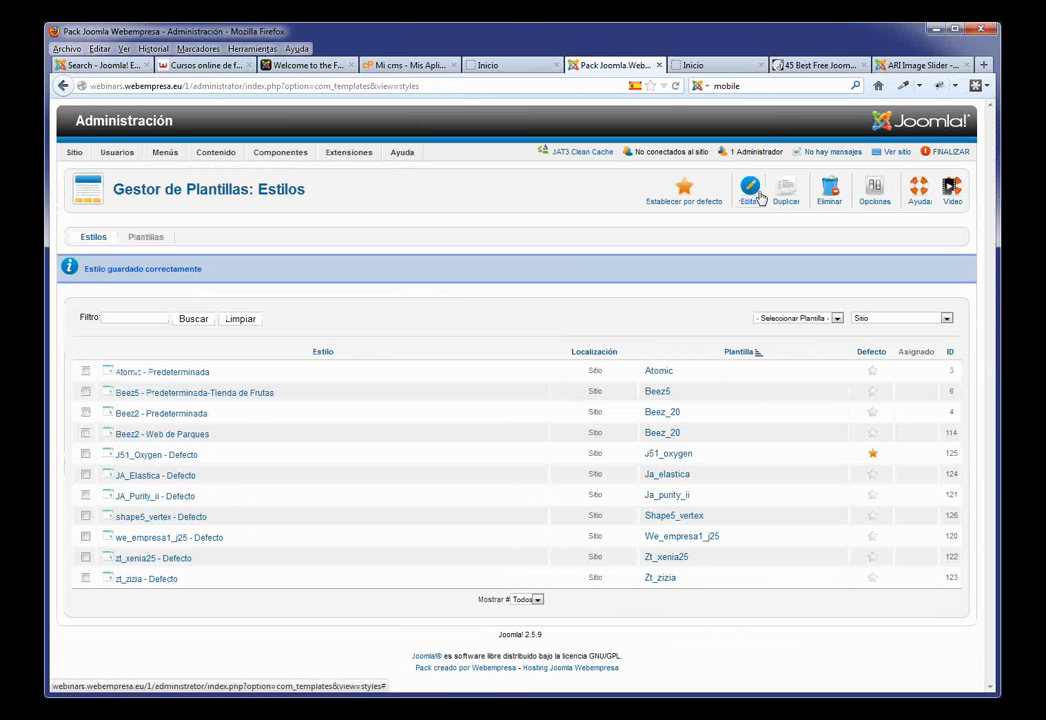
Step: Reload the live home page to see the blue colours, then open Nosotros
left_click(512, 66)
key("F5")
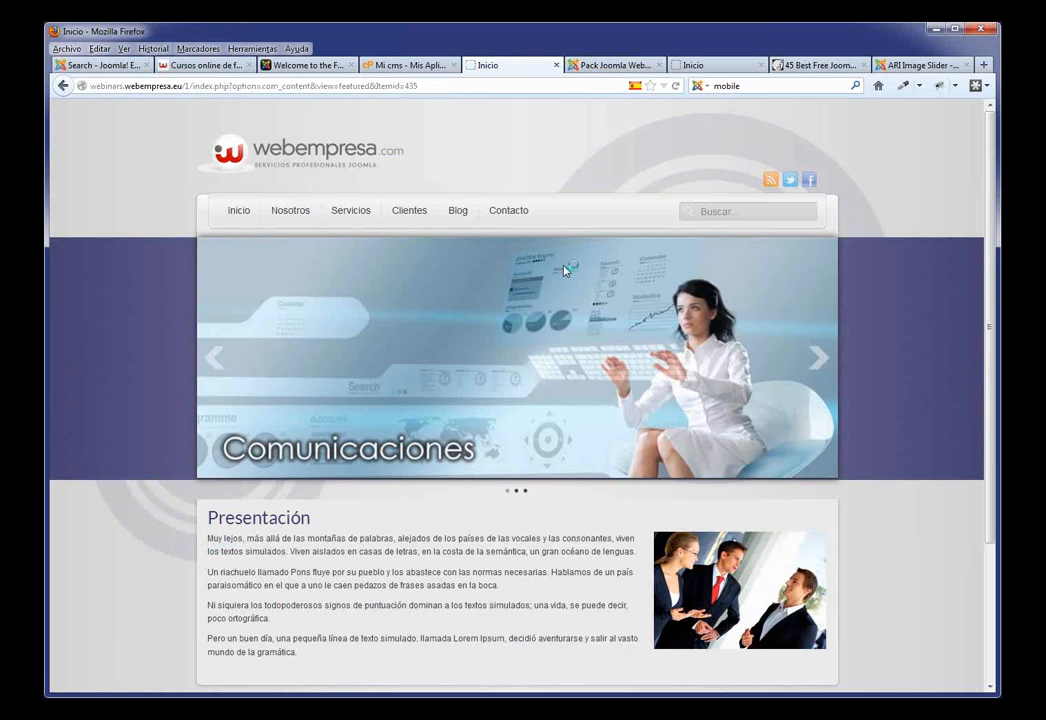
scroll(593, 403, "down", 3)
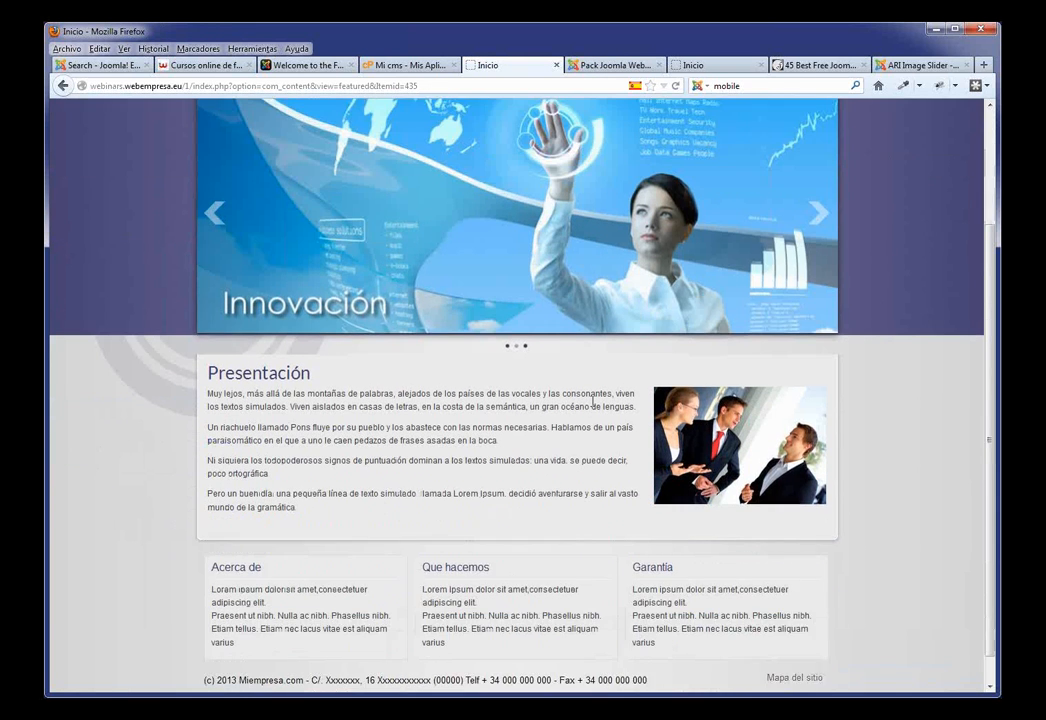
scroll(558, 447, "up", 3)
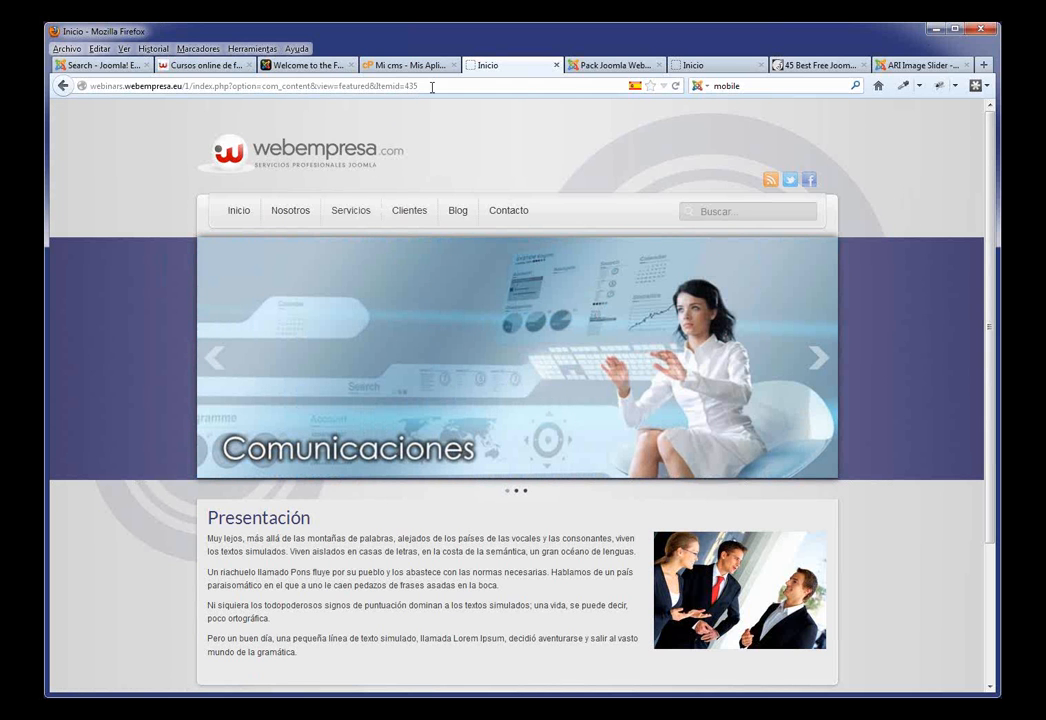
left_click_drag(401, 88, 72, 72)
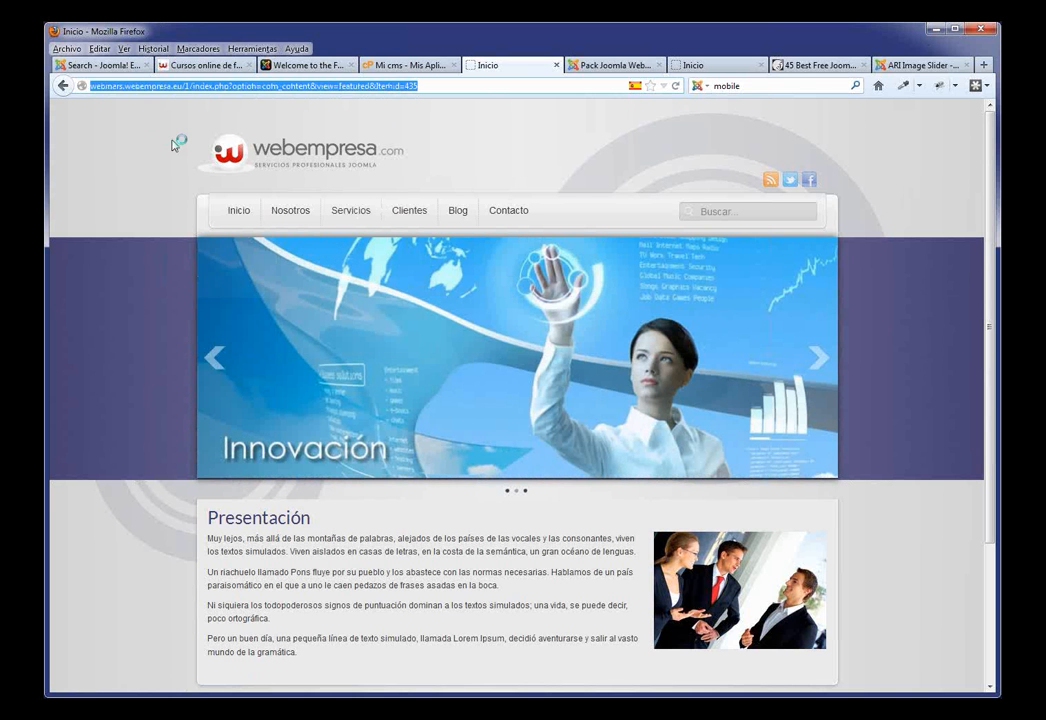
left_click(286, 215)
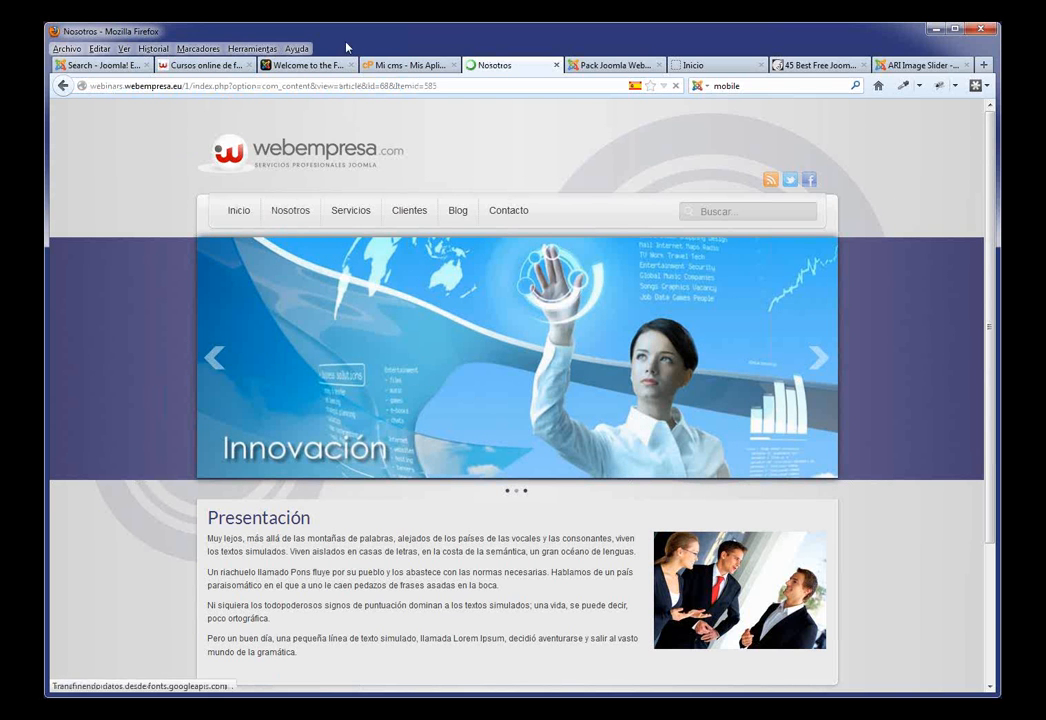
Step: Enable search-engine-friendly URLs and URL rewriting in Global Configuration, apply, and reload Nosotros
left_click(615, 65)
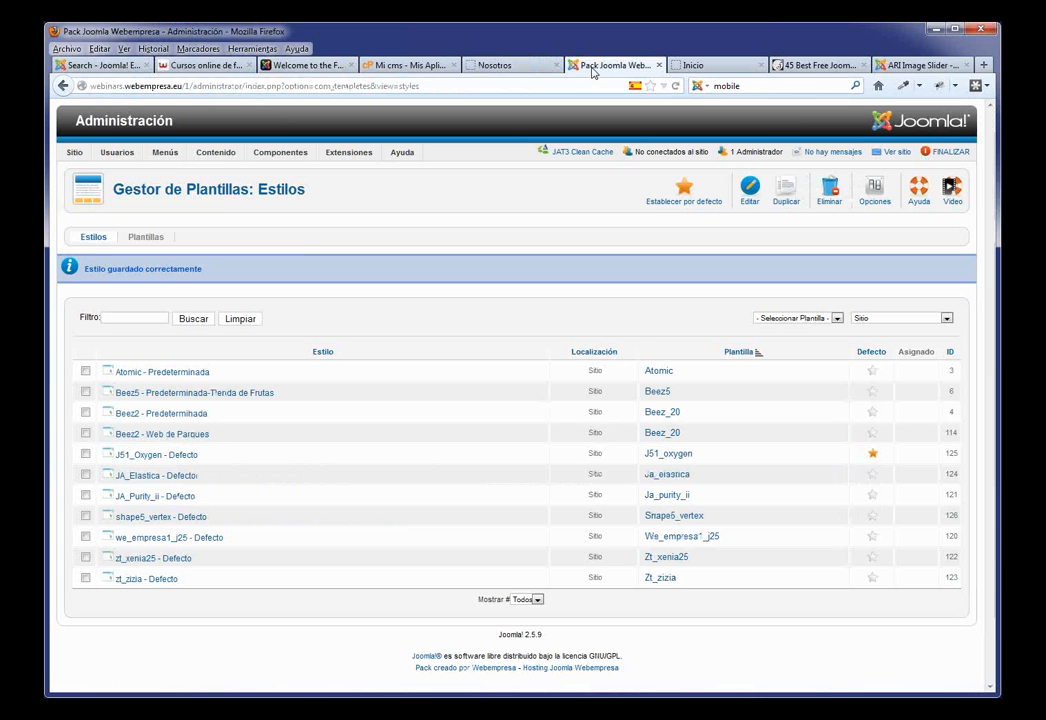
mouse_move(72, 156)
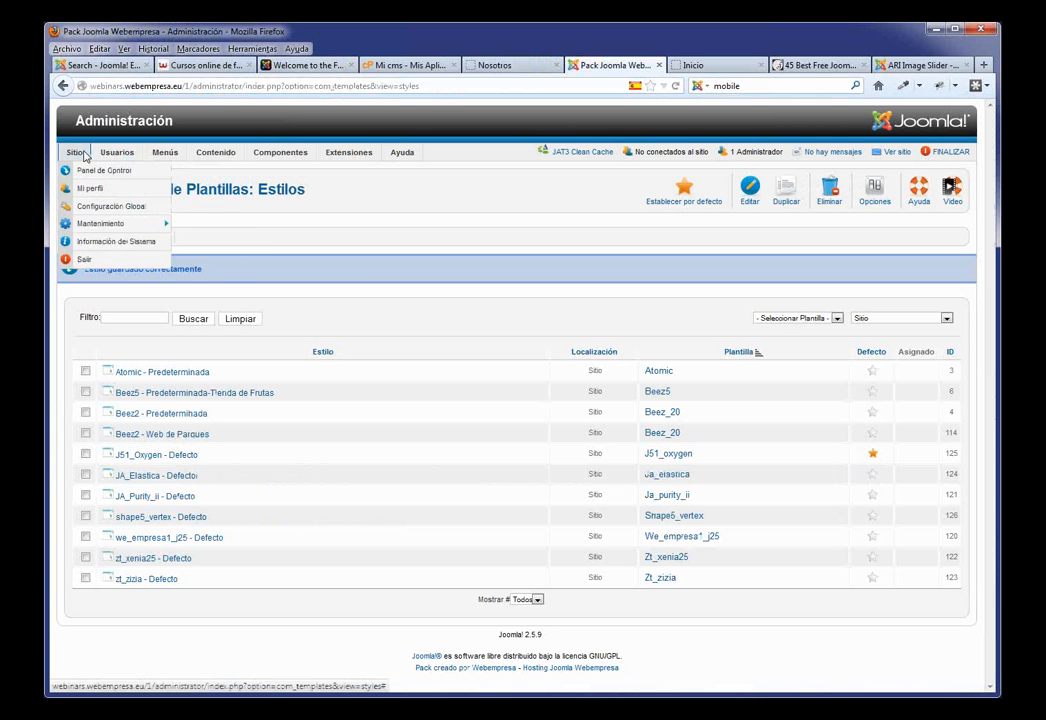
left_click(87, 207)
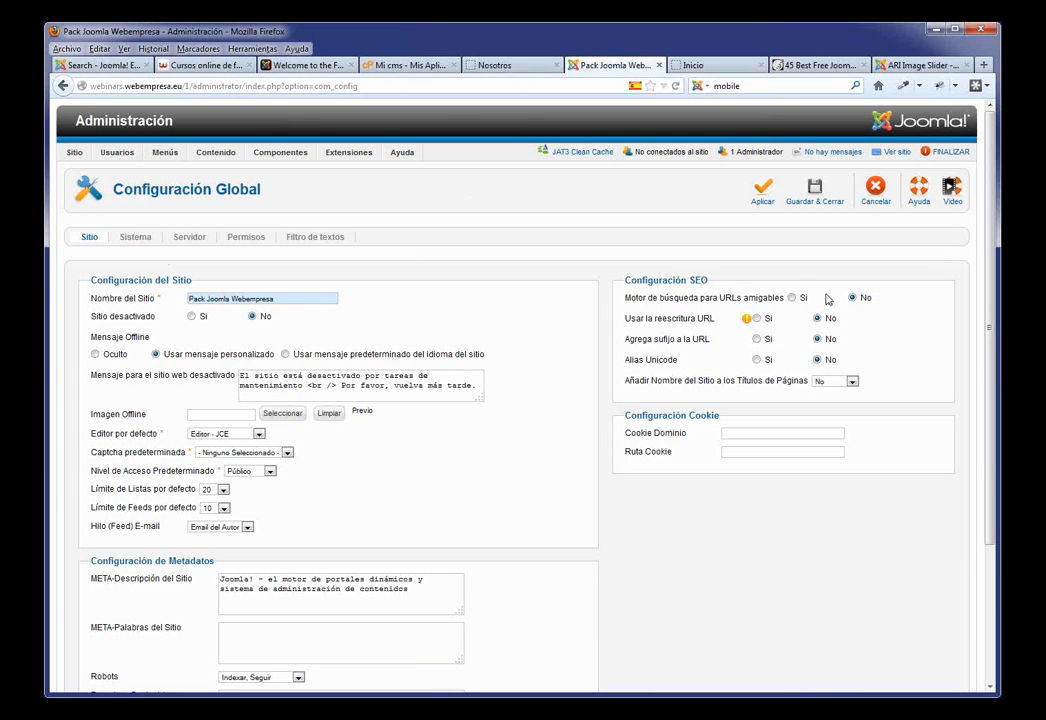
mouse_move(737, 304)
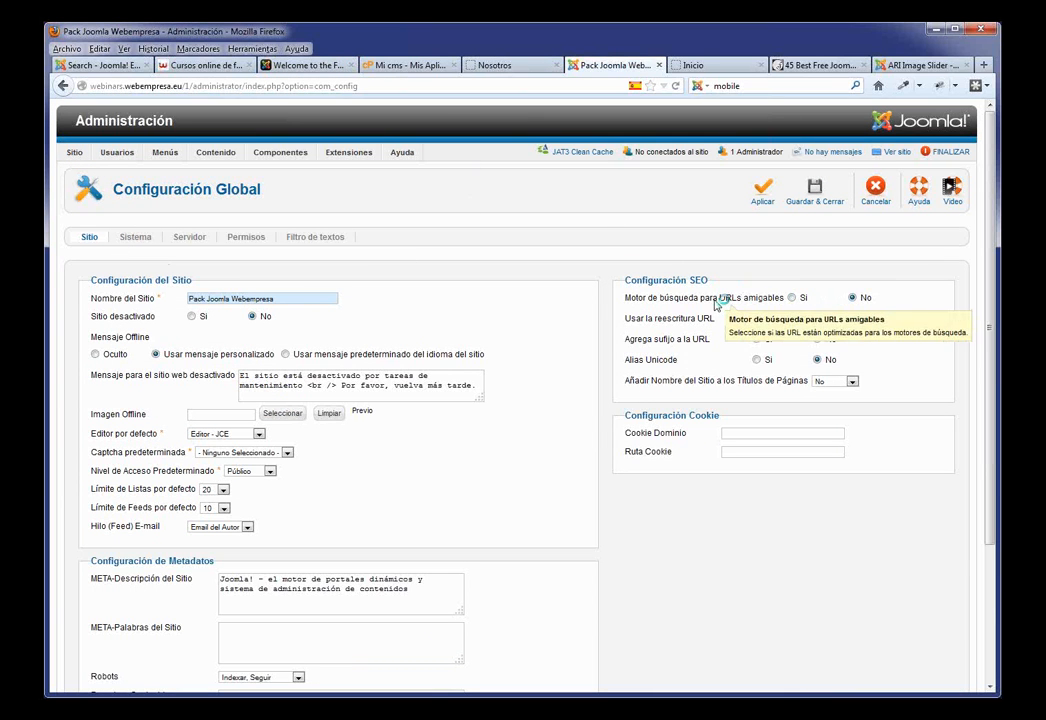
left_click(791, 297)
mouse_move(666, 320)
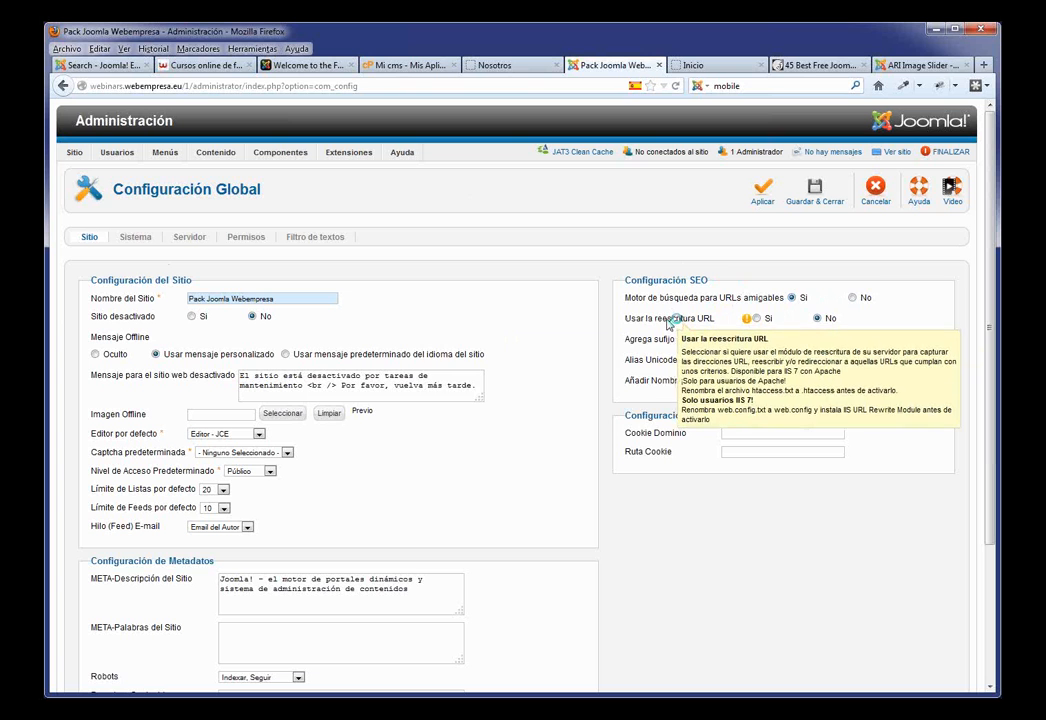
left_click(758, 320)
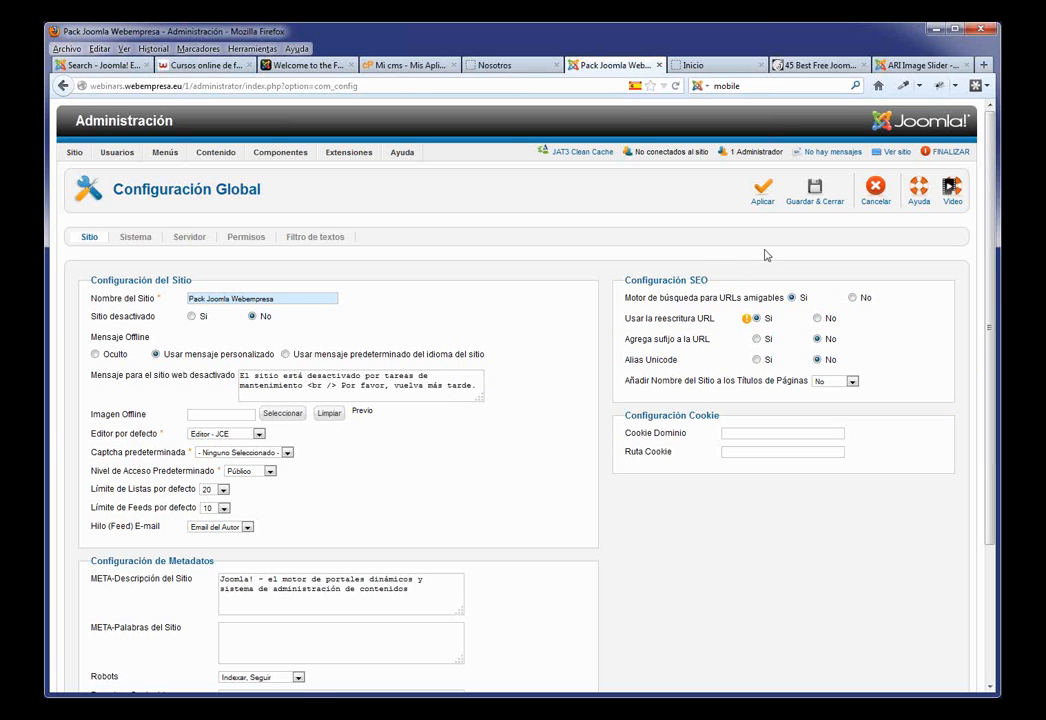
left_click(760, 192)
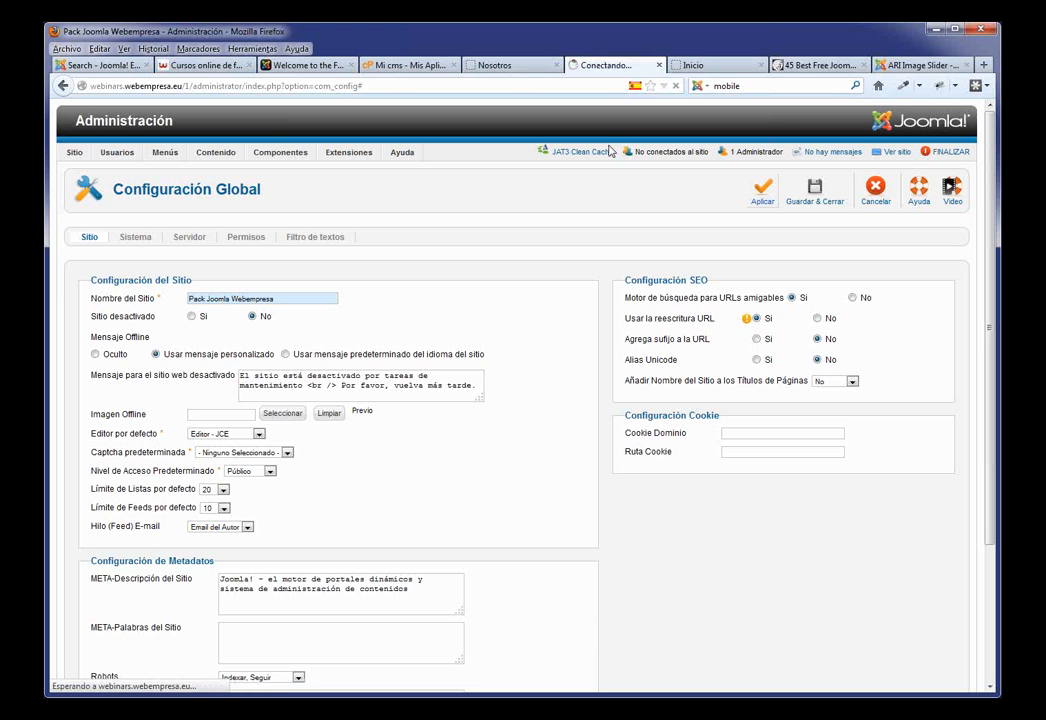
left_click(495, 65)
key("F5")
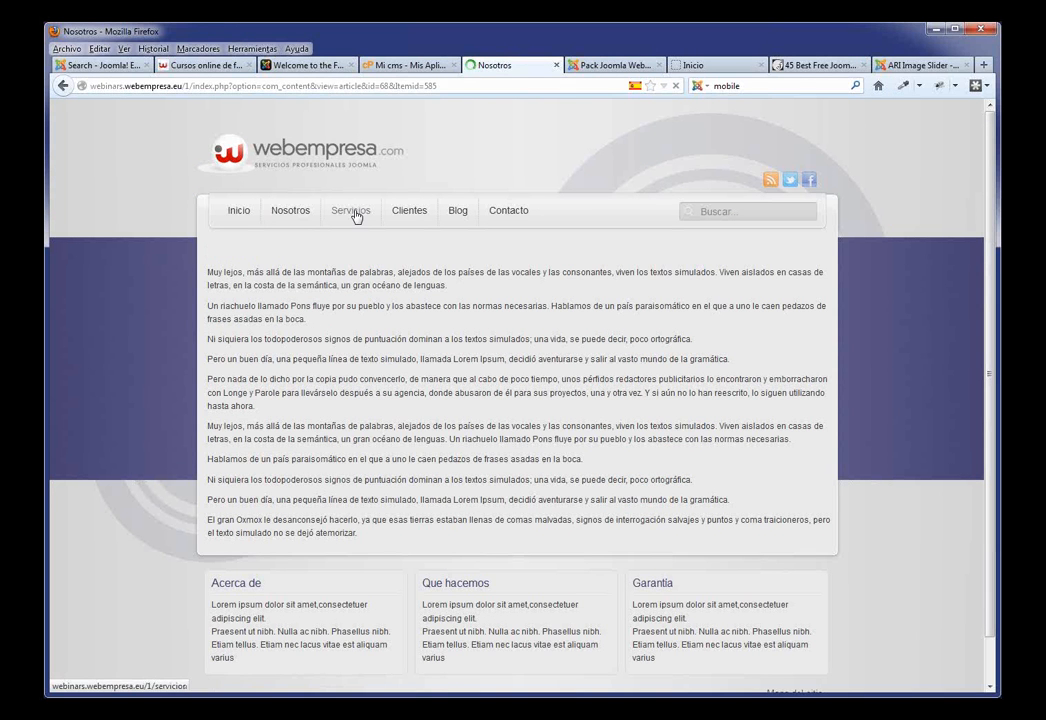
Step: Open Servicios, check its clean /1/servicios address, then return to Global Configuration
left_click(353, 212)
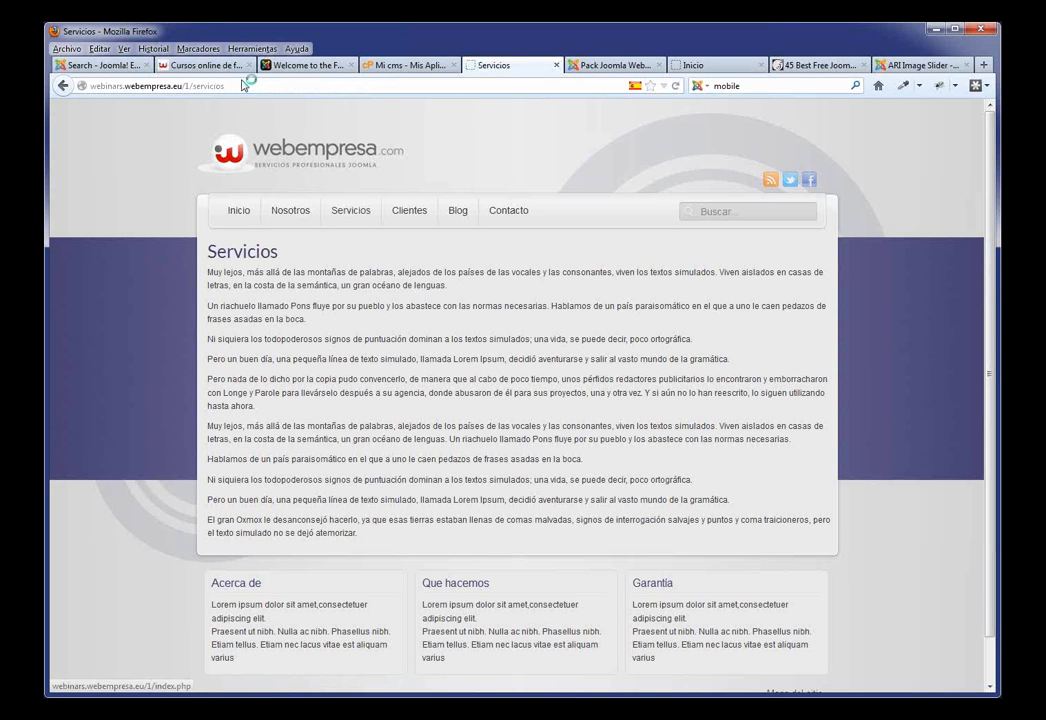
double_click(197, 86)
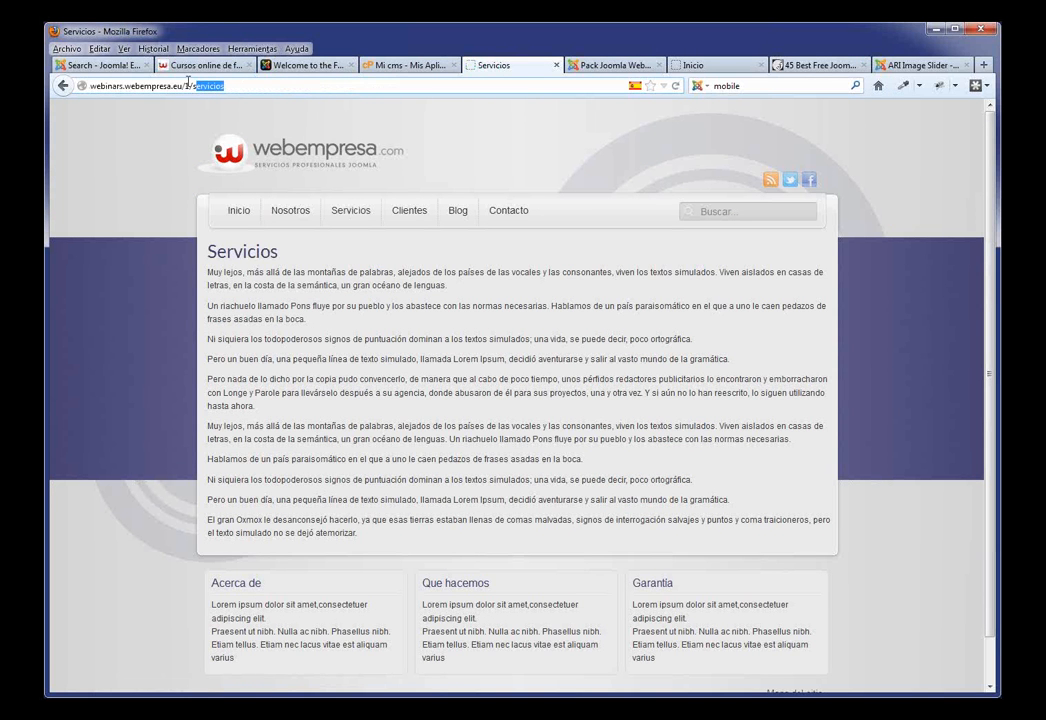
left_click(186, 86)
left_click(608, 68)
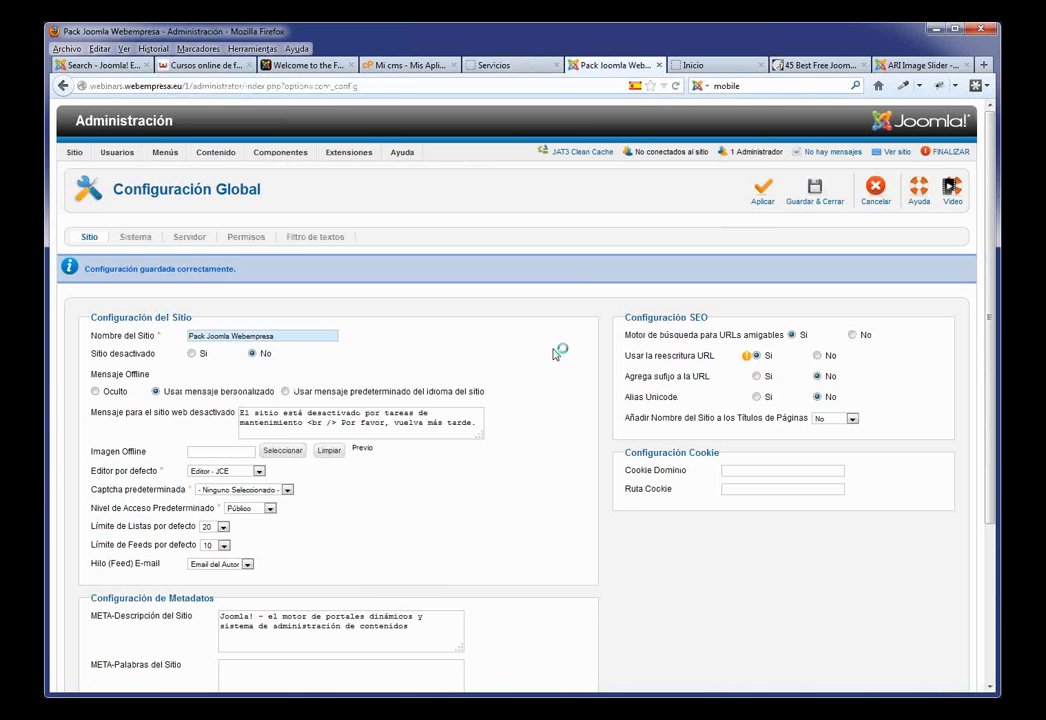
scroll(540, 348, "down", 4)
left_click_drag(420, 418, 208, 409)
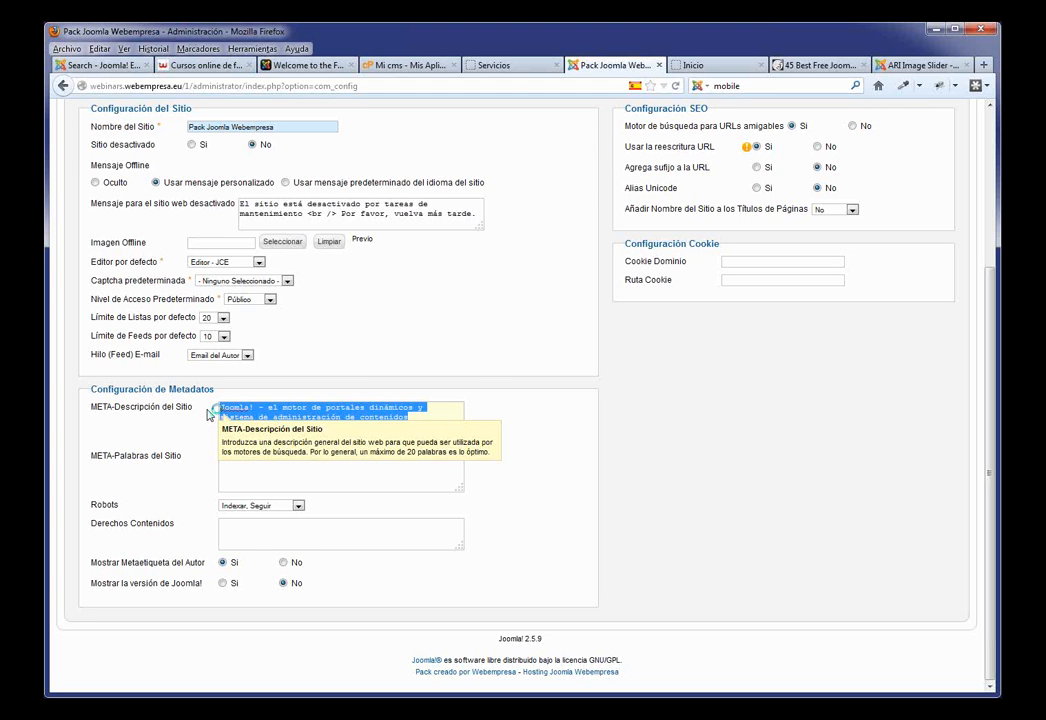
left_click(826, 430)
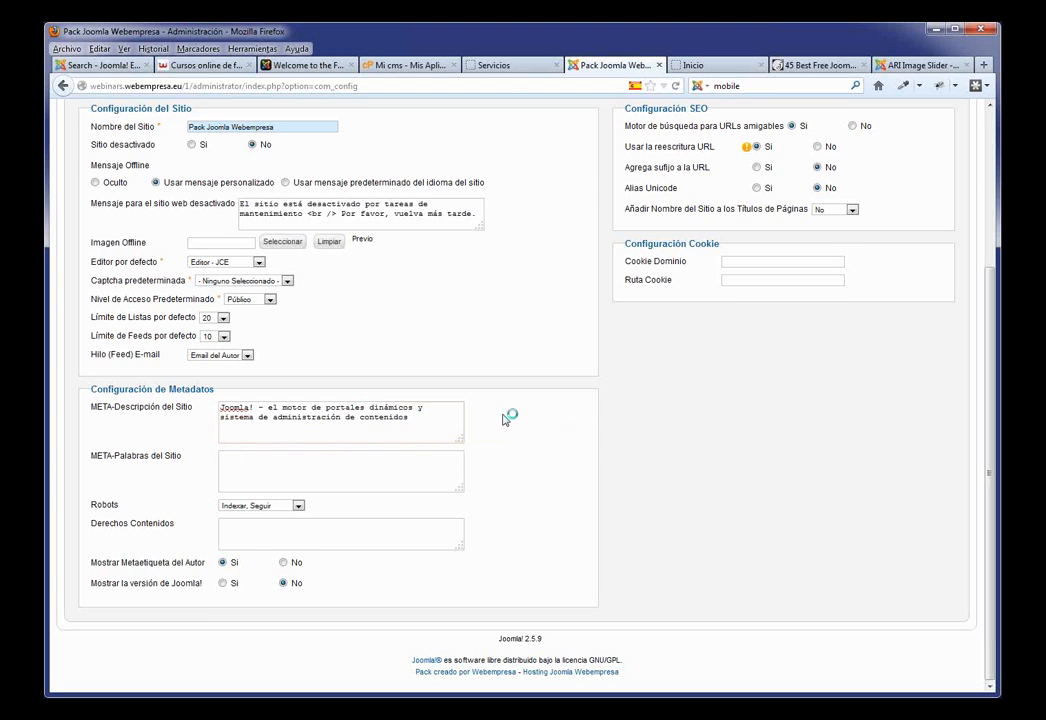
left_click_drag(432, 422, 245, 396)
left_click(249, 404)
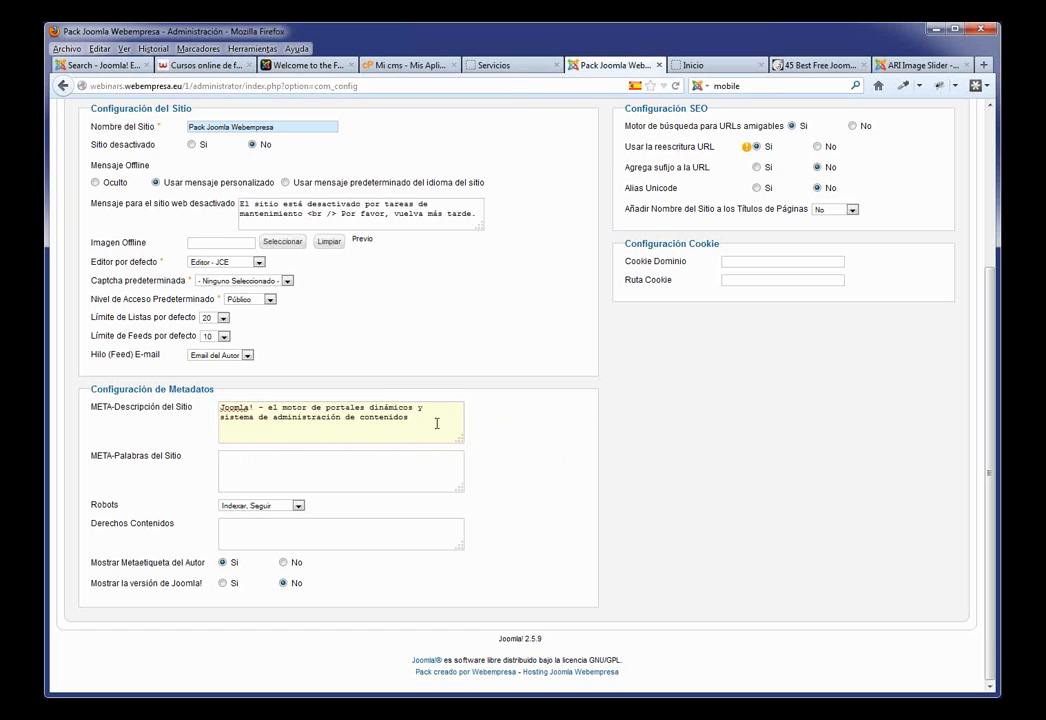
left_click_drag(432, 420, 218, 406)
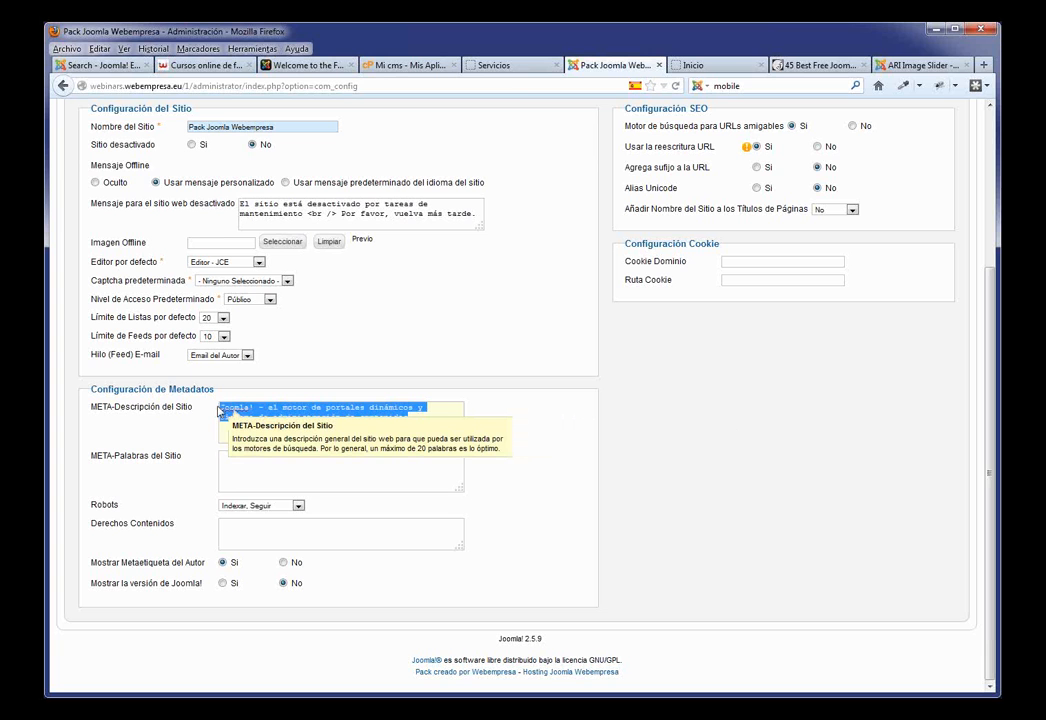
left_click(246, 464)
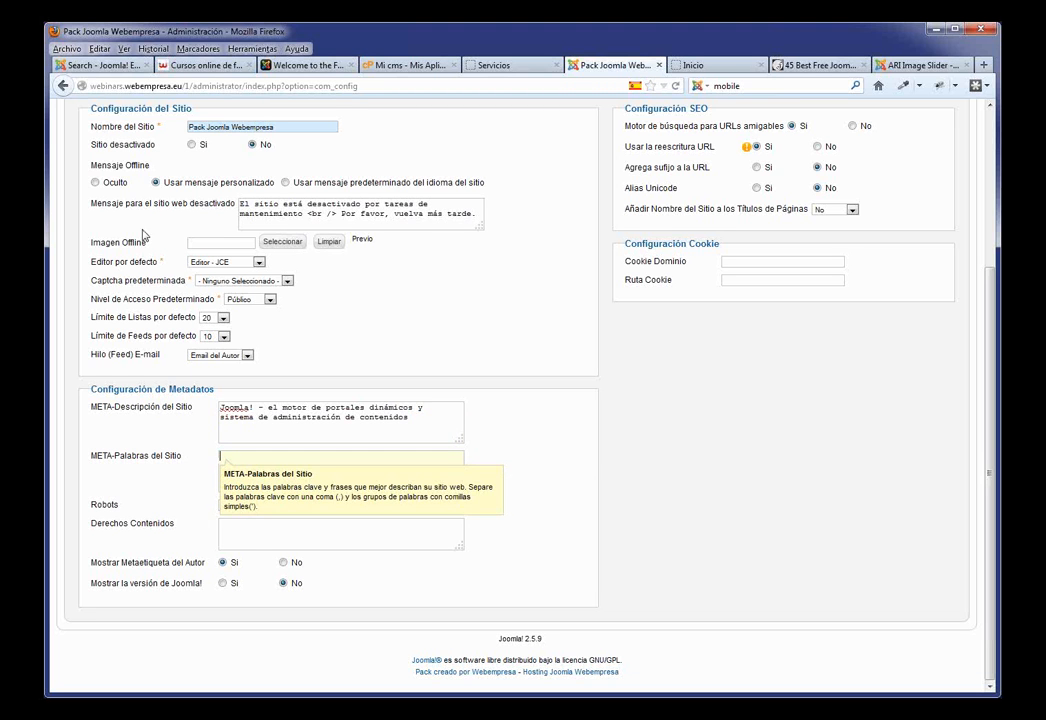
left_click(212, 68)
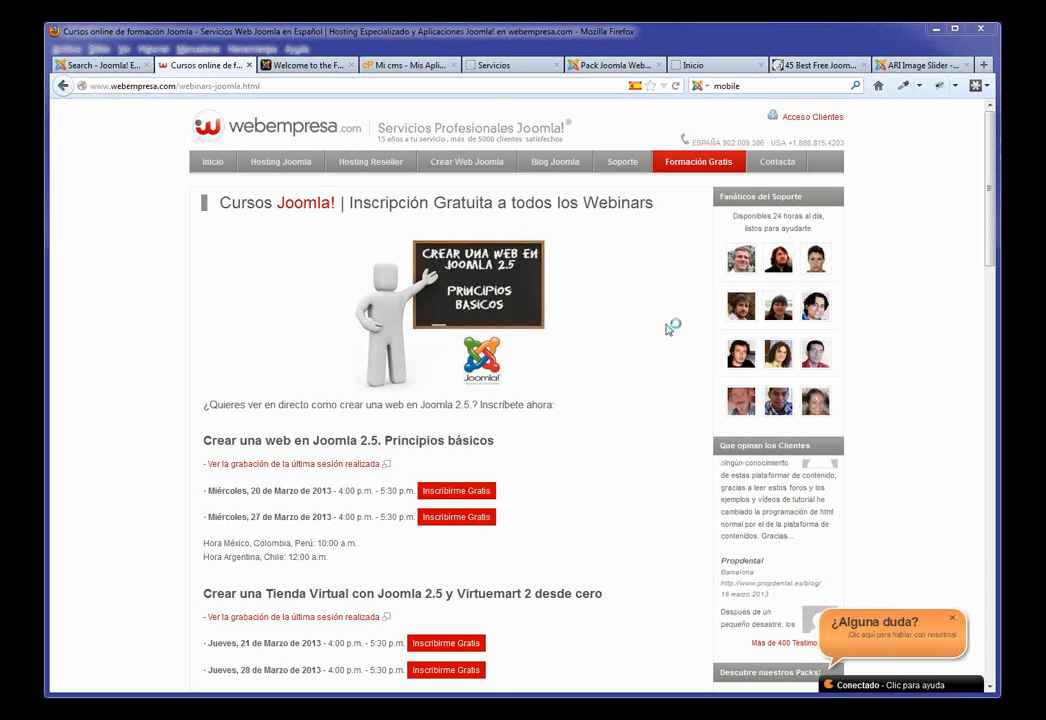
left_click(305, 65)
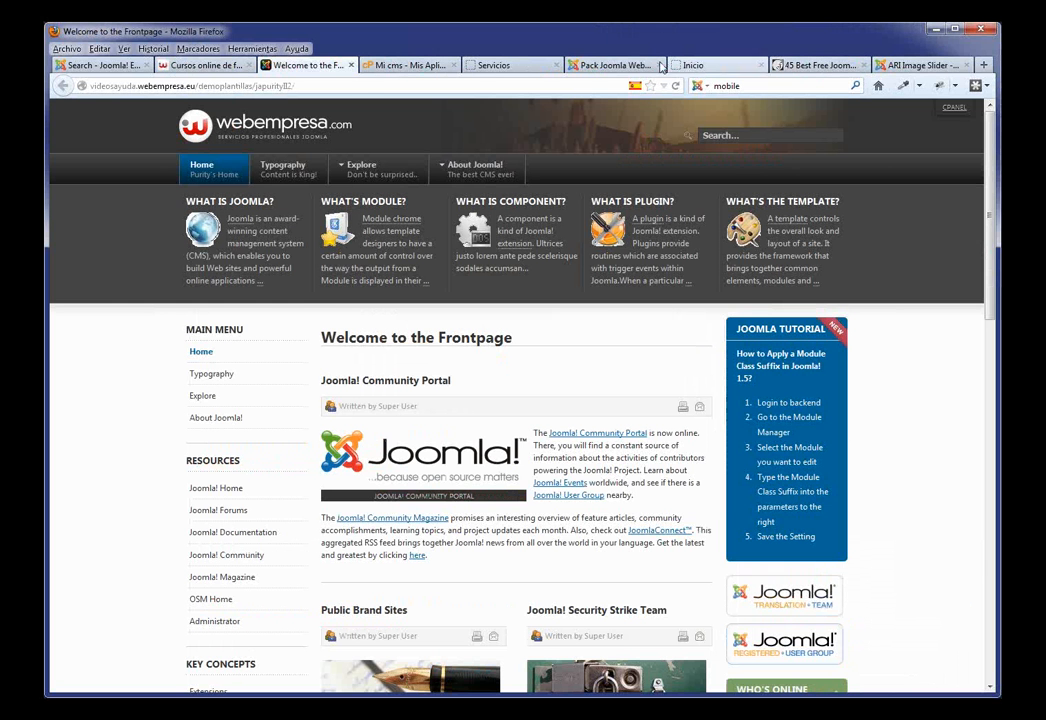
left_click(597, 68)
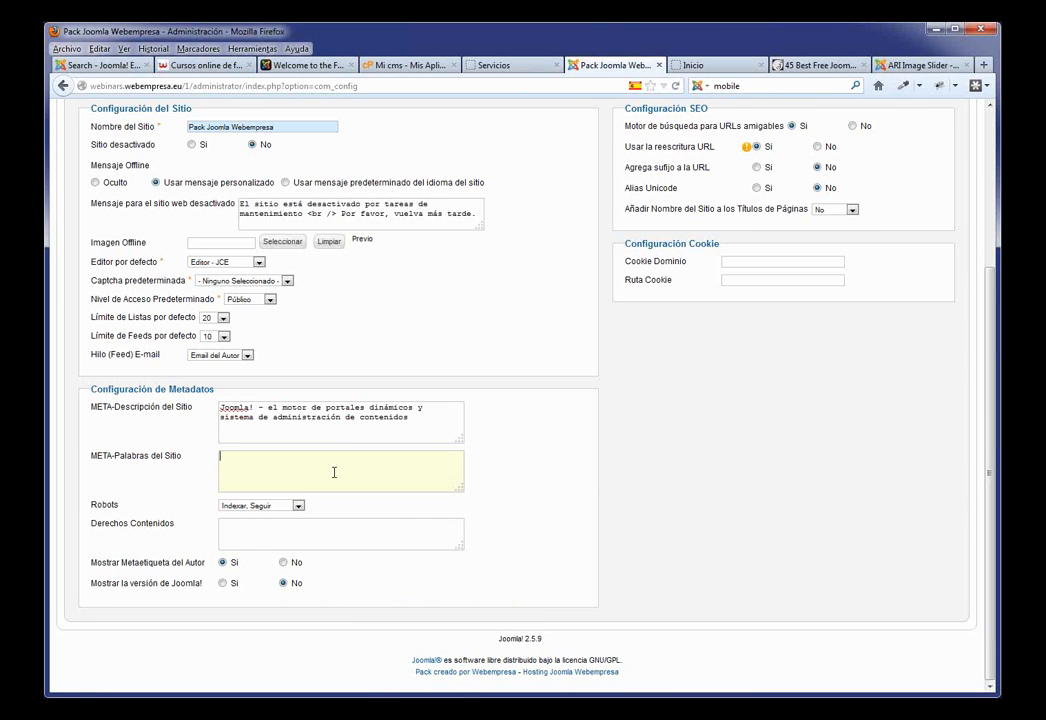
scroll(618, 462, "up", 5)
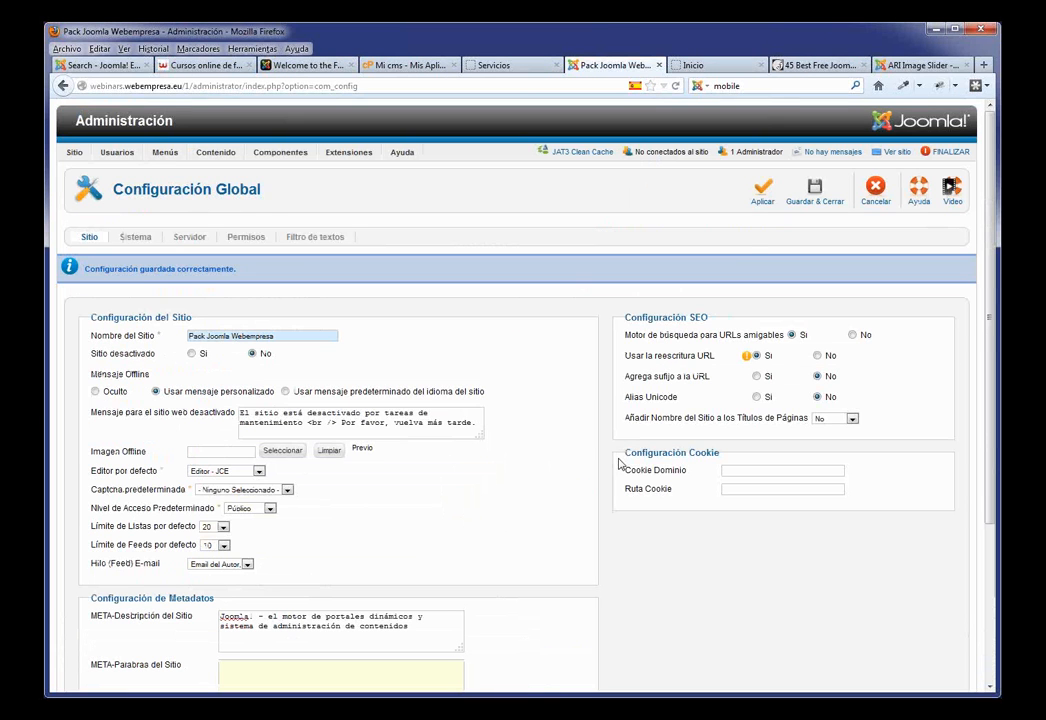
Step: Save and close the global configuration and go to the Article Manager
left_click(812, 201)
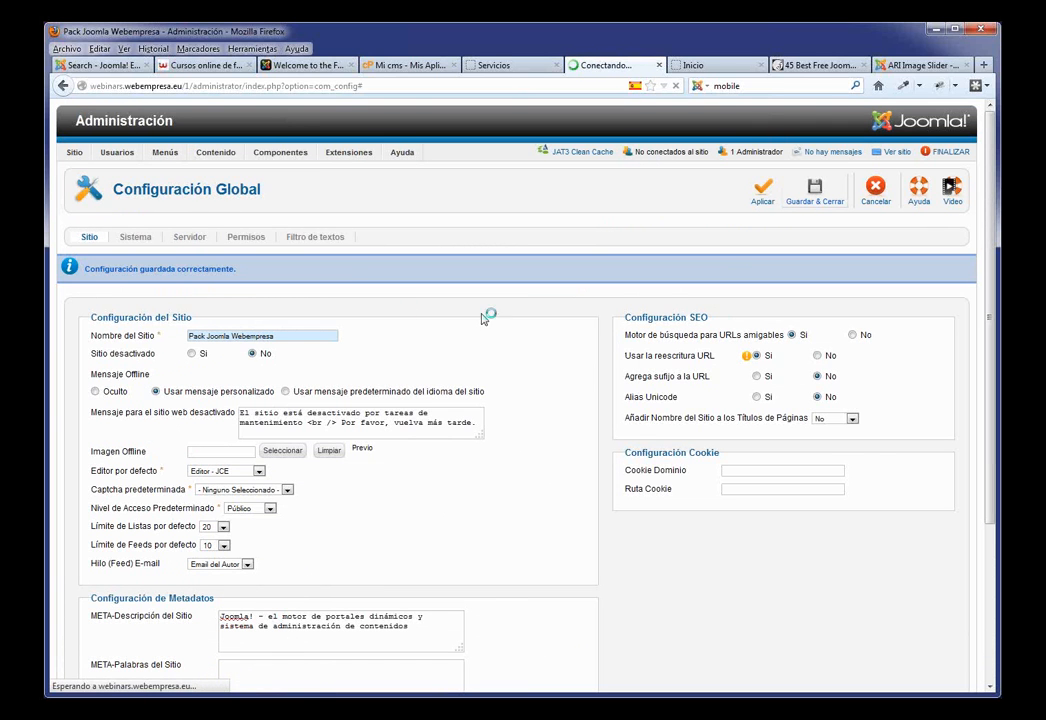
mouse_move(181, 150)
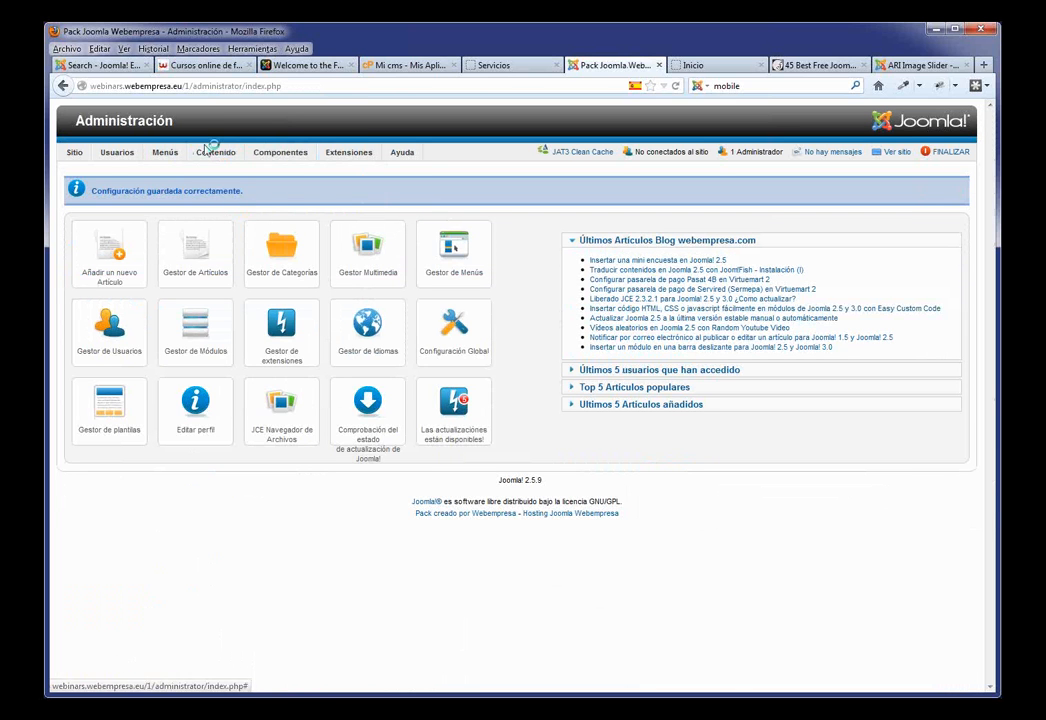
mouse_move(218, 156)
left_click(235, 171)
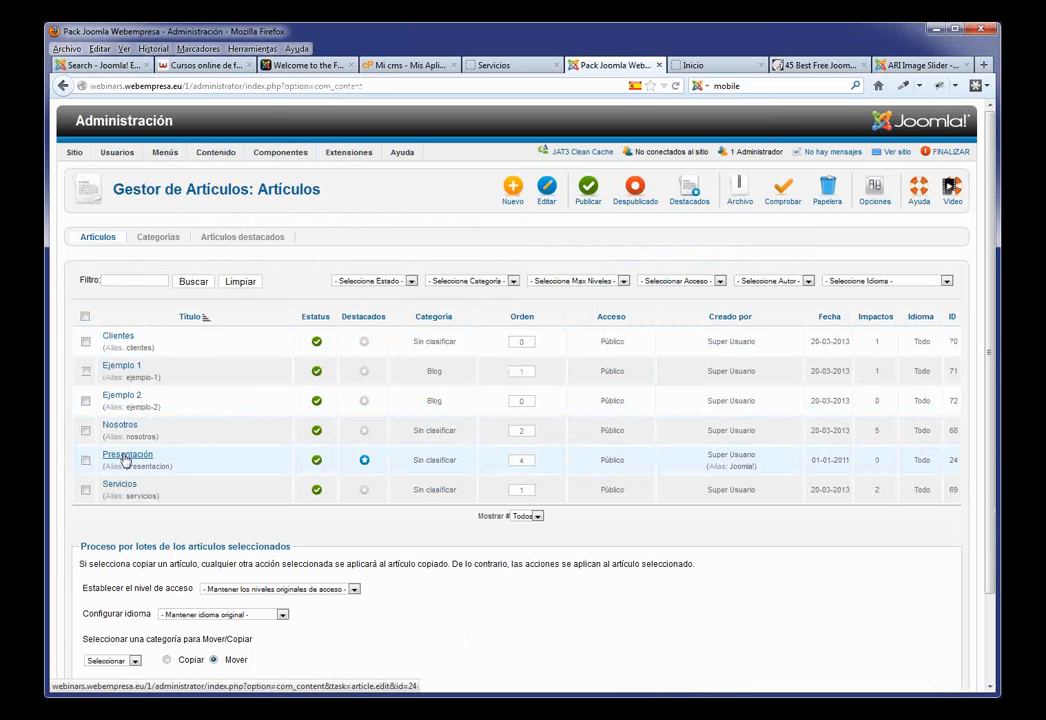
Step: Review Ejemplo 2's meta description and keywords, save it, then open Mi cms backups
left_click(122, 396)
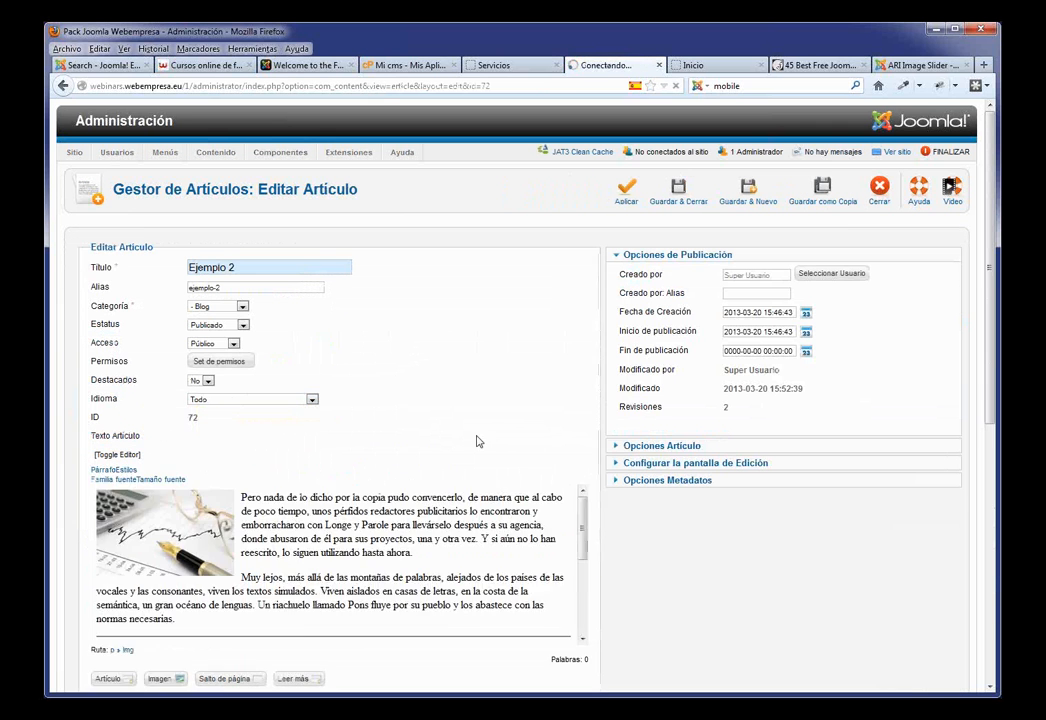
scroll(460, 444, "down", 3)
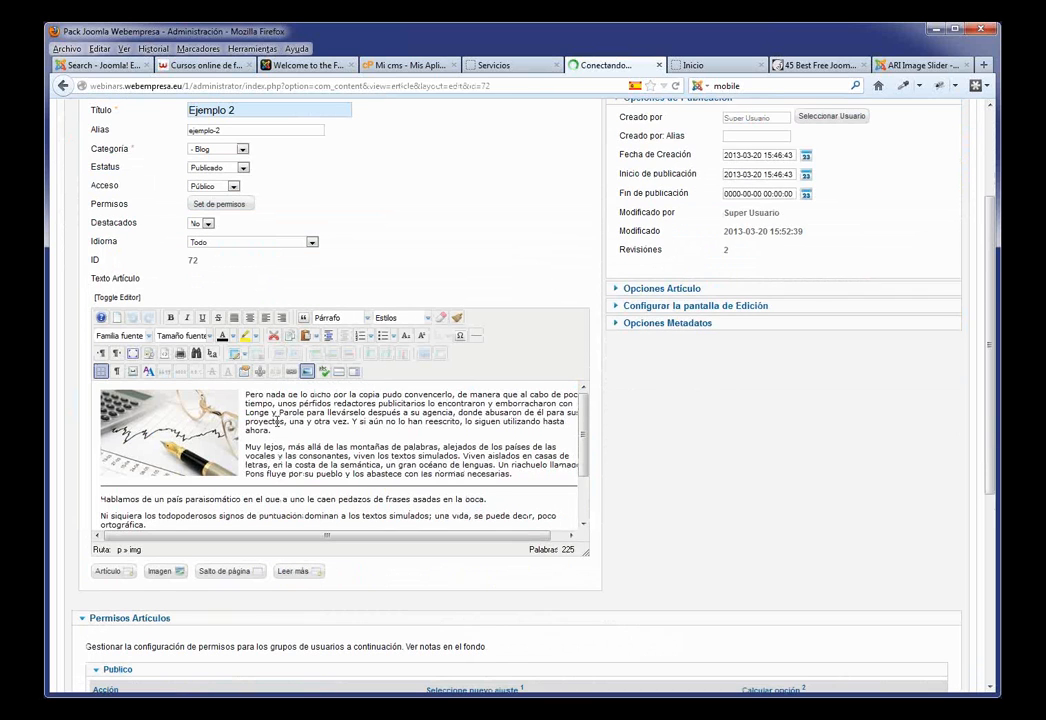
left_click(685, 332)
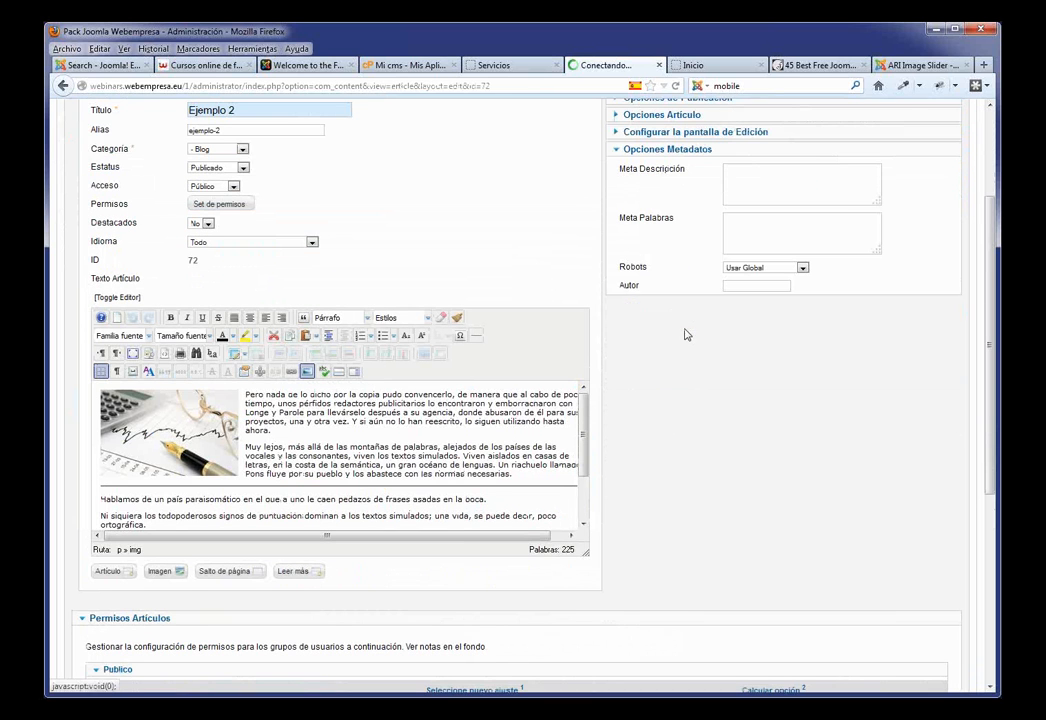
left_click(745, 177)
left_click(743, 231)
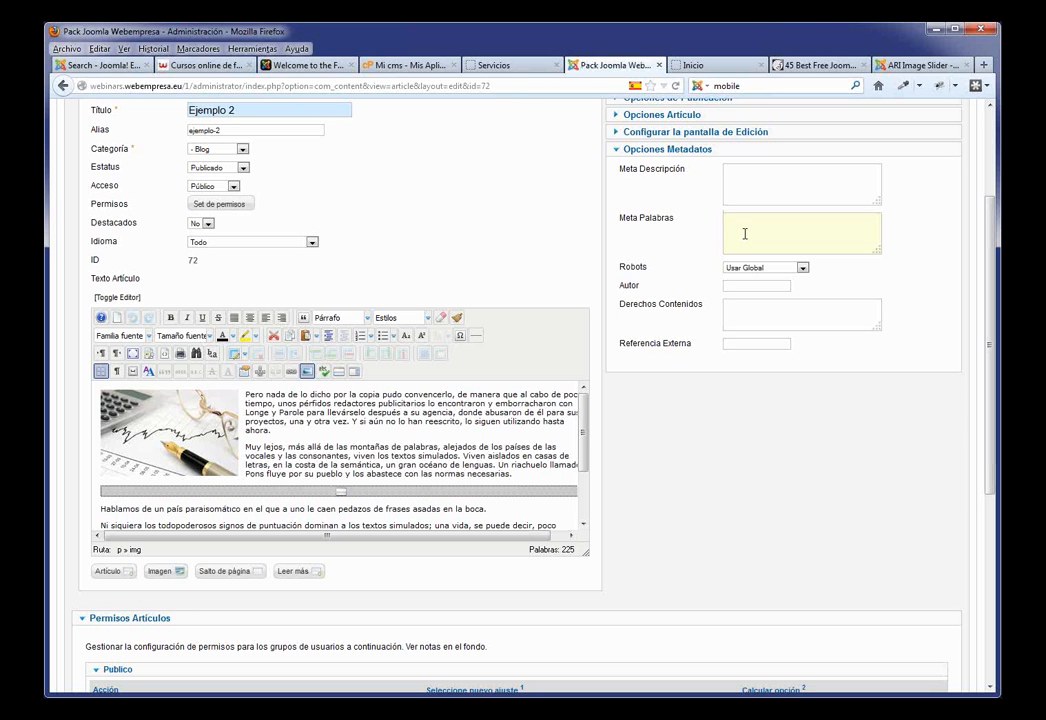
scroll(836, 231, "up", 3)
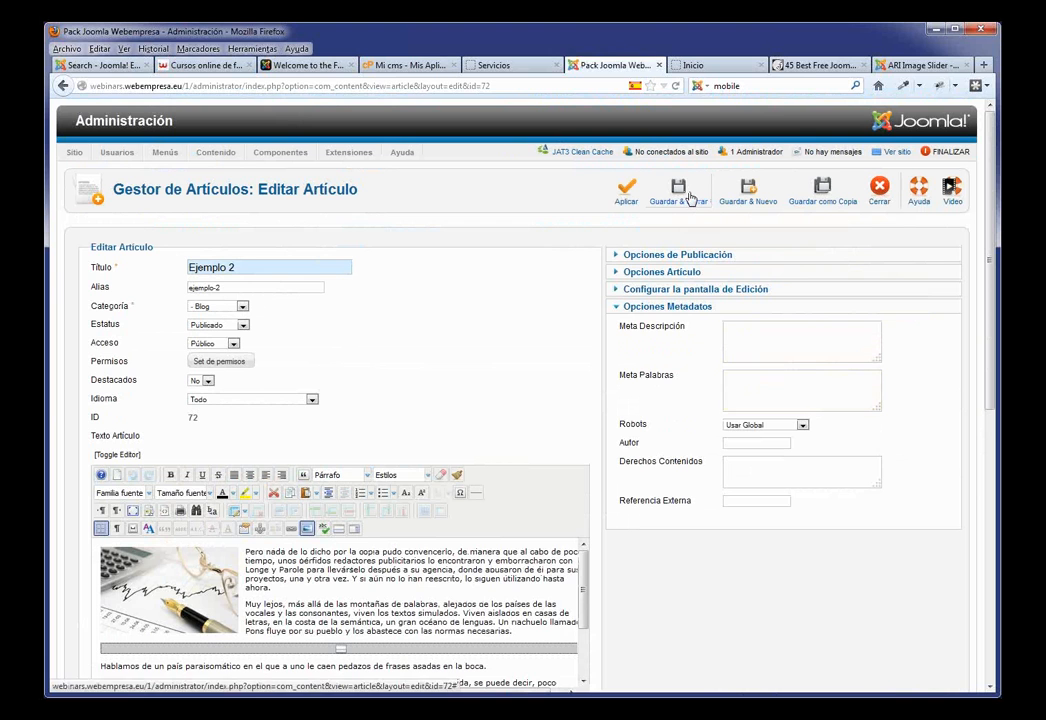
left_click(689, 197)
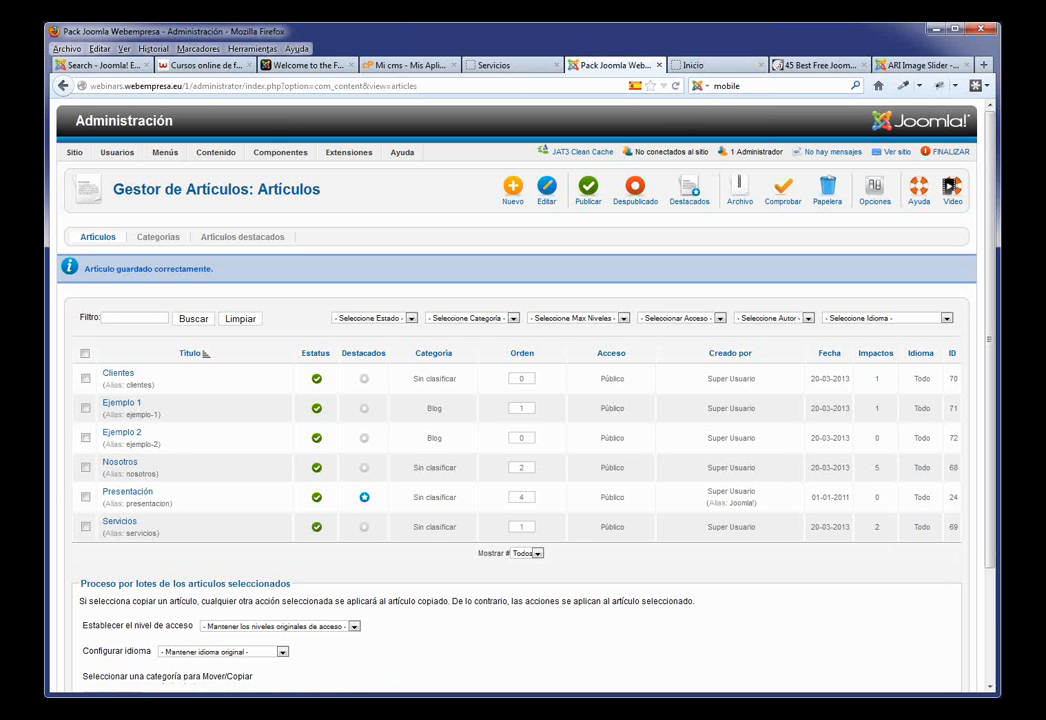
left_click(398, 65)
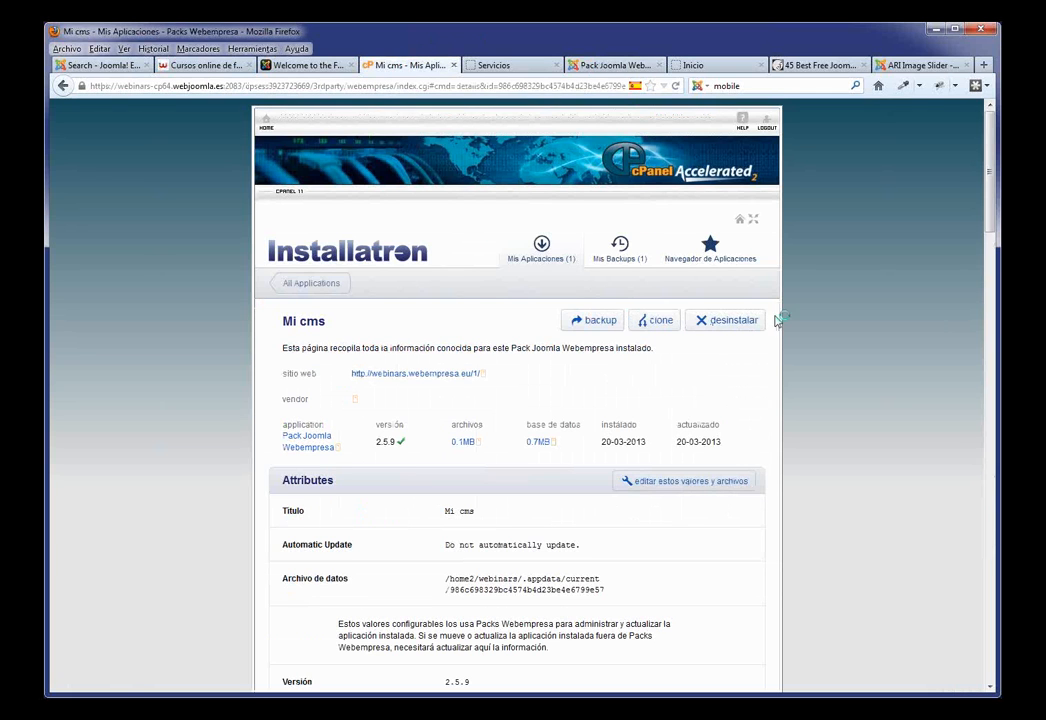
left_click(620, 246)
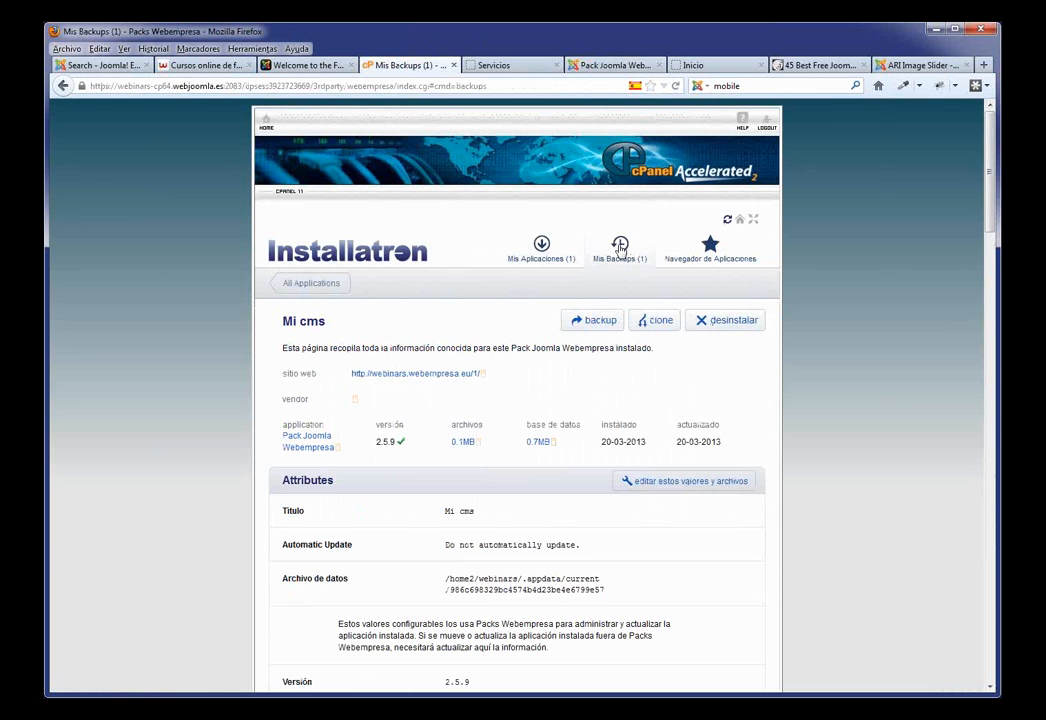
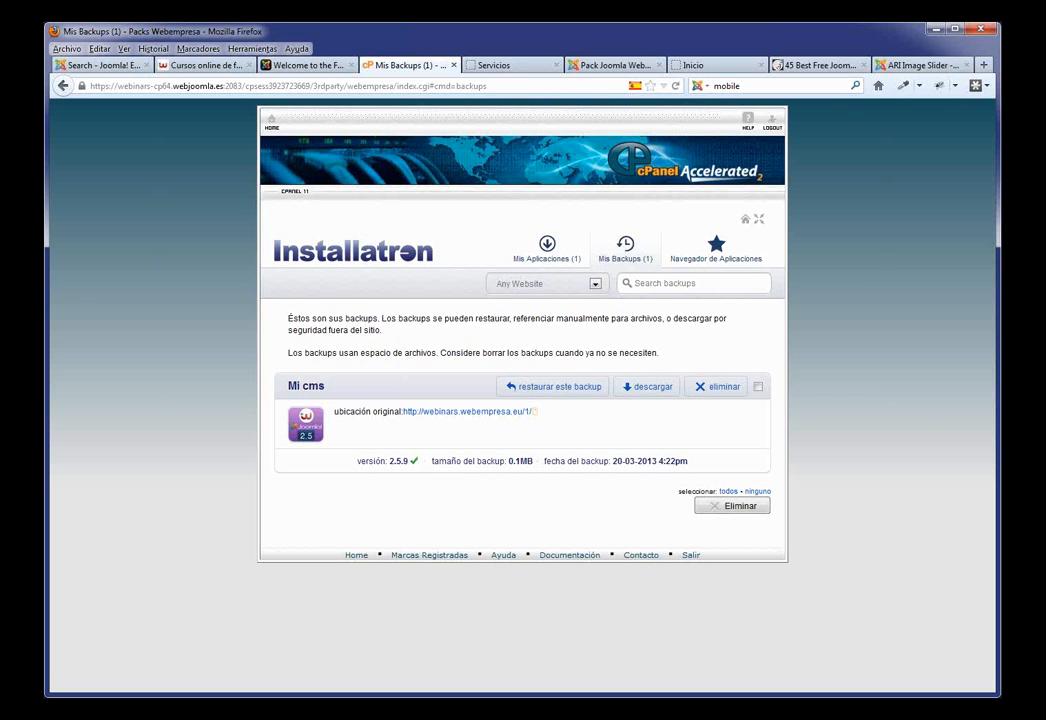
Step: Switch from the Installatron backups page to the '45 Best Free Joomla 2.5 Templates' article
left_click(815, 66)
Step: Browse the free Joomla 2.5 templates list, then move to the Welcome to the Frontpage demo
scroll(578, 345, "up", 5)
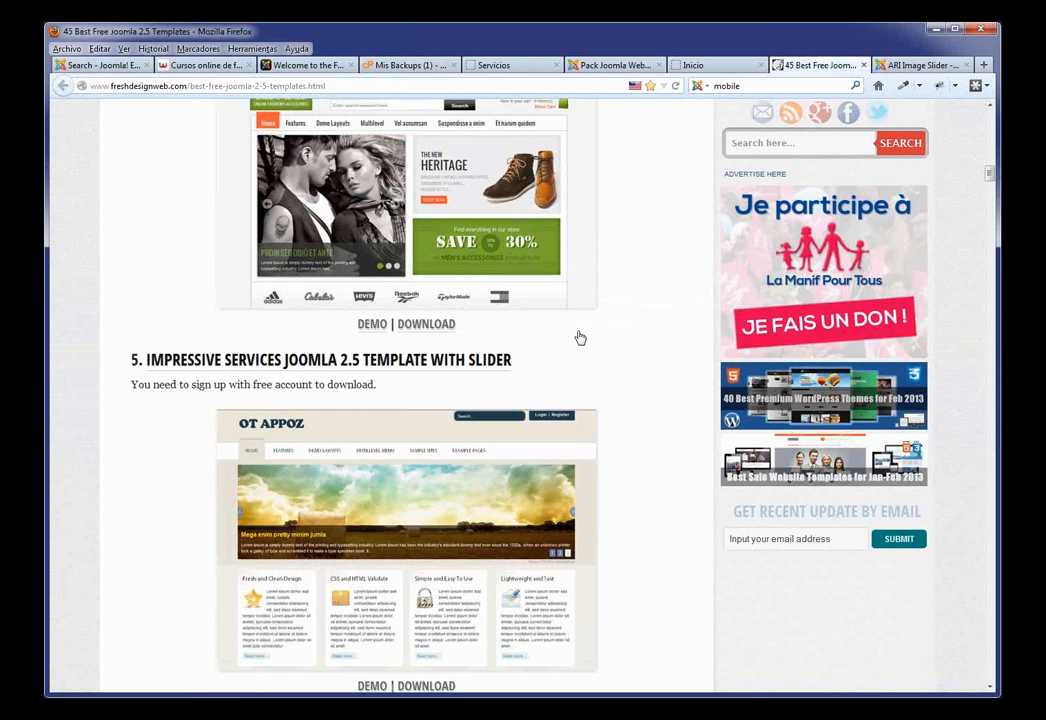
scroll(560, 411, "up", 4)
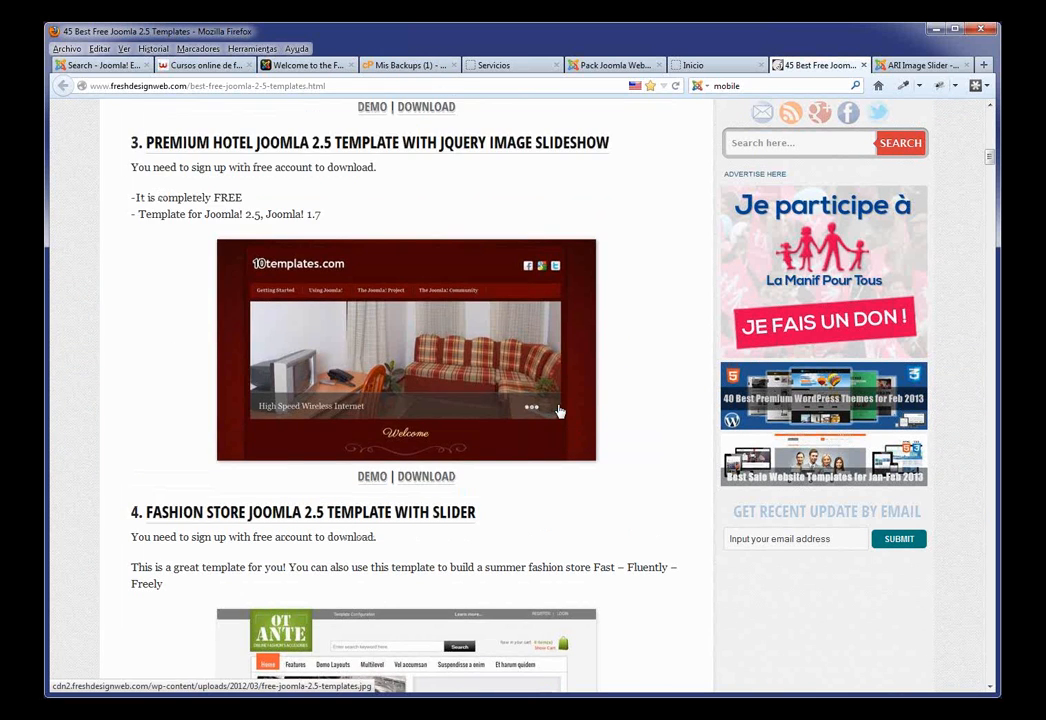
scroll(476, 320, "down", 3)
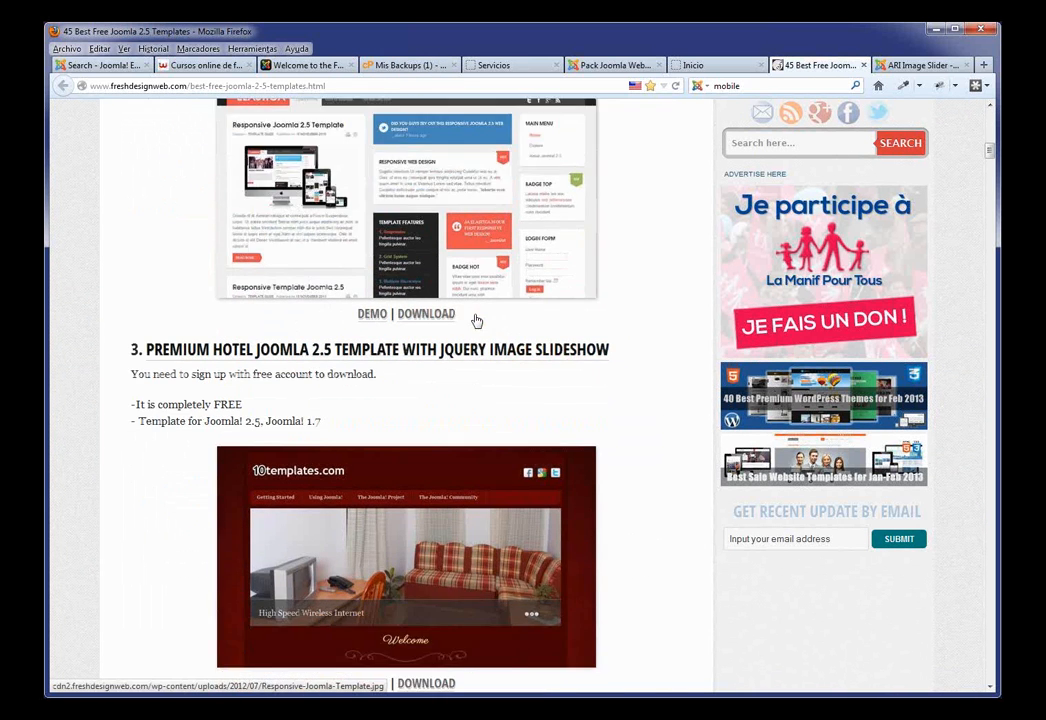
scroll(476, 320, "down", 1)
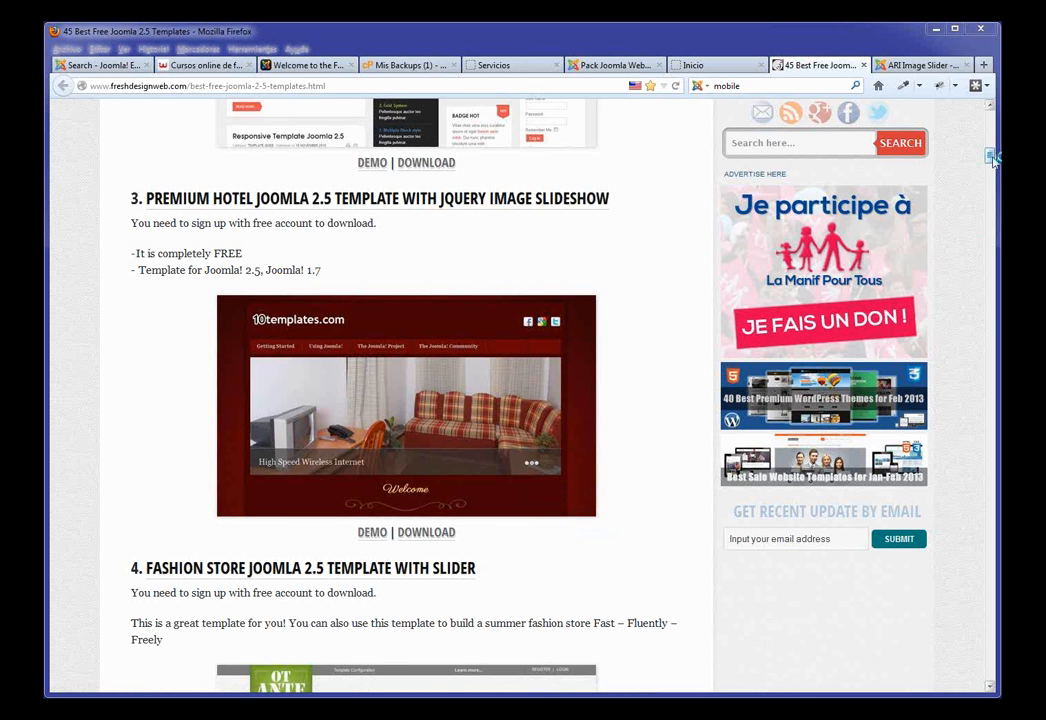
left_click_drag(992, 158, 981, 208)
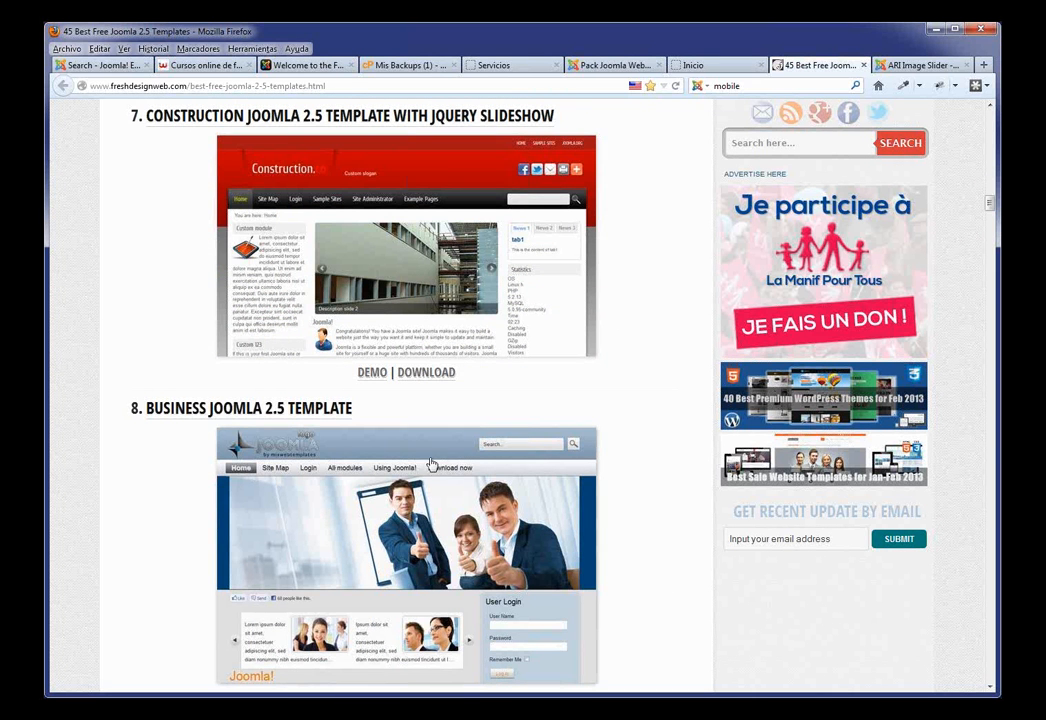
left_click(303, 65)
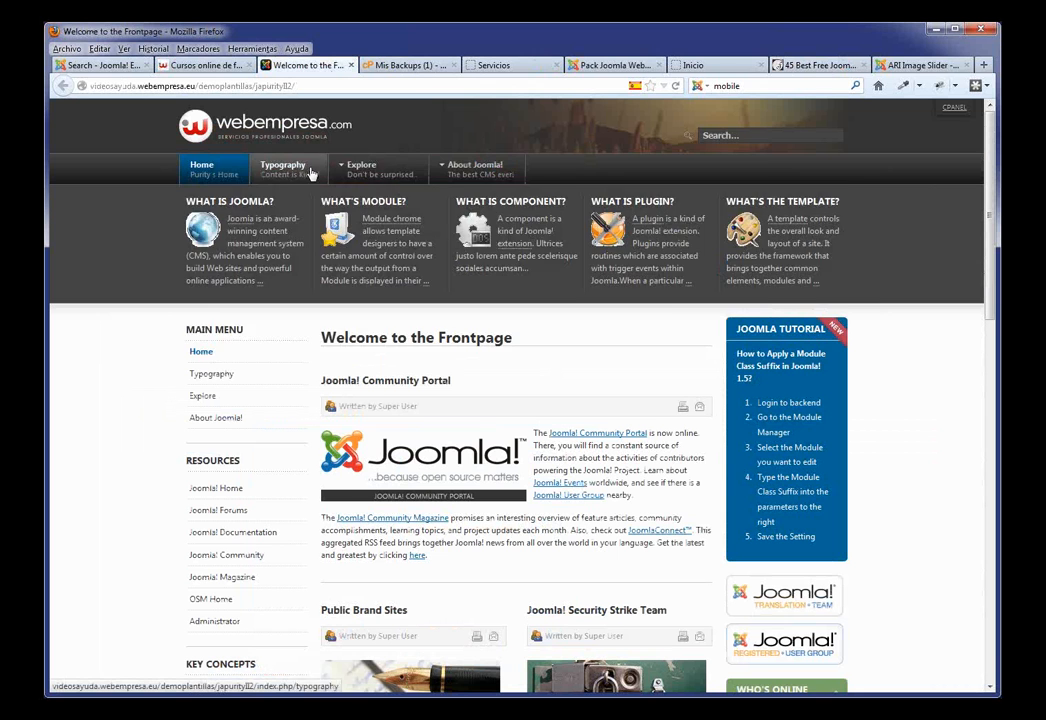
Step: Visit the demo site's Servicios and Inicio pages, then return to the Article Manager
mouse_move(465, 176)
mouse_move(358, 170)
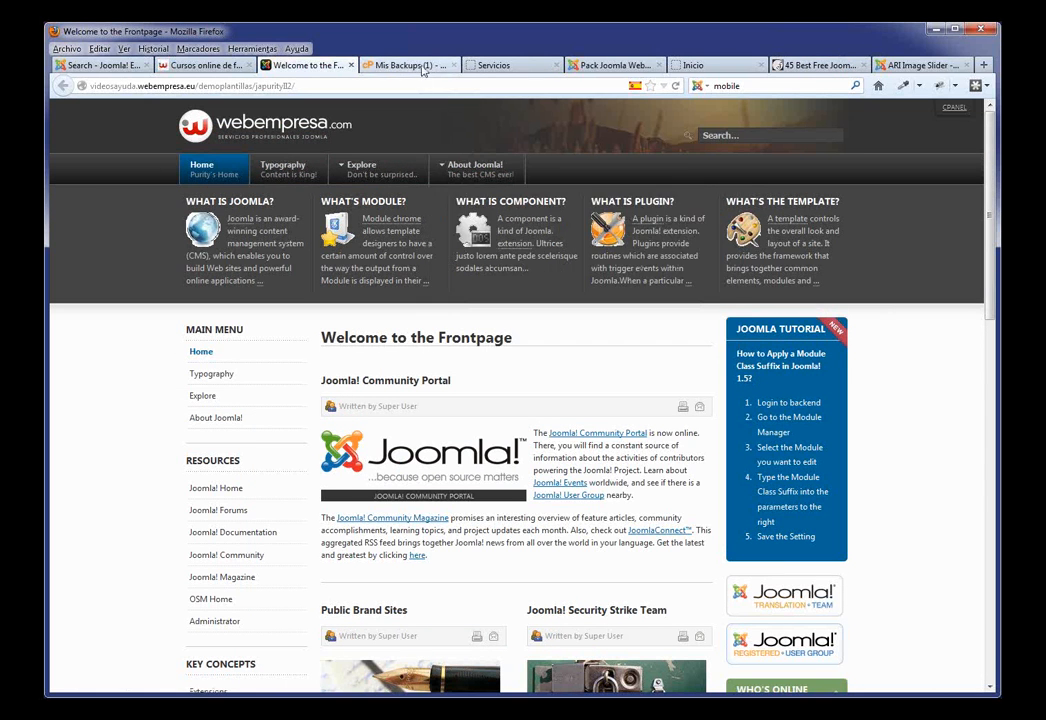
left_click(510, 66)
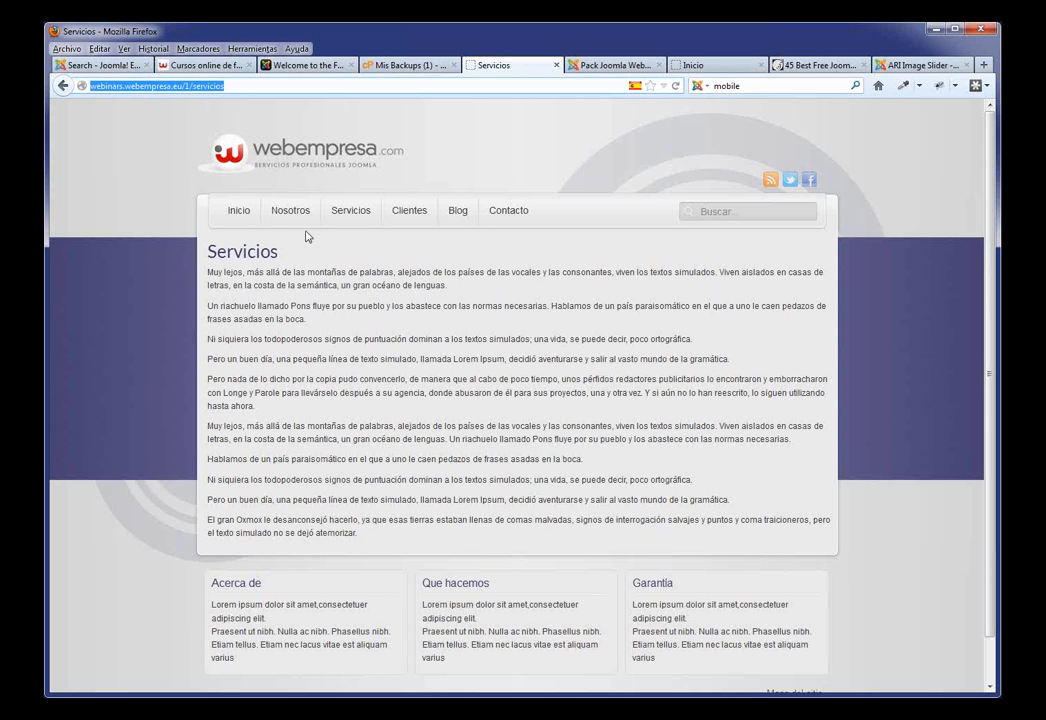
left_click(246, 217)
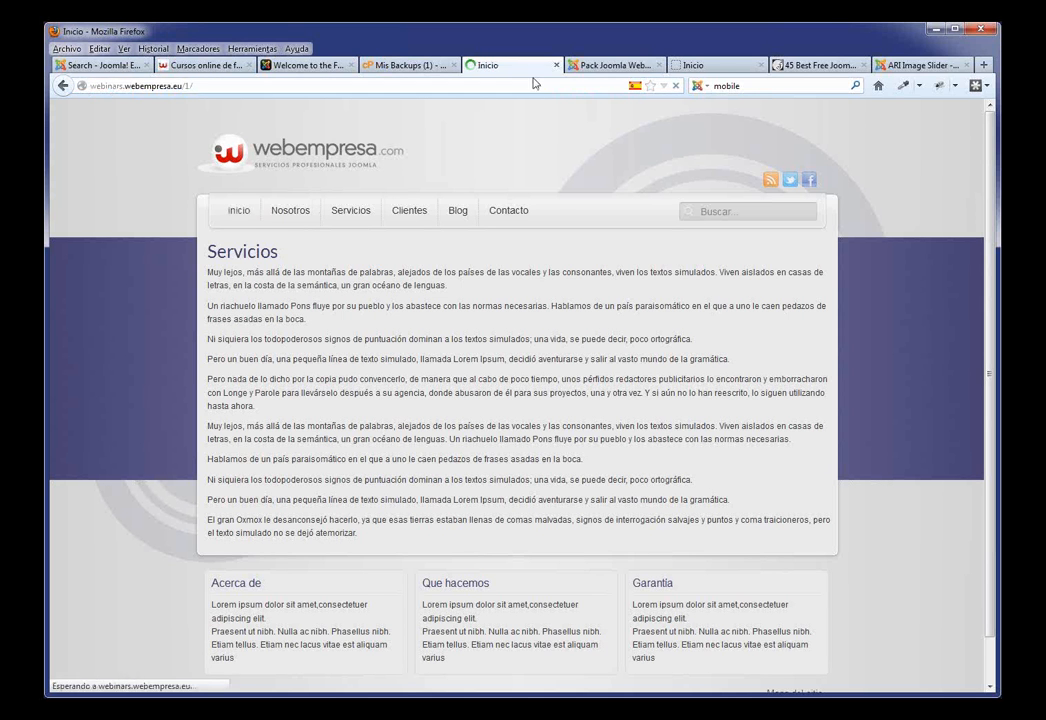
left_click(610, 66)
Step: Inspect J51_Oxygen - Defecto's Body Font Size (Medium) and Module Head Text Color without changes, then close it
mouse_move(349, 152)
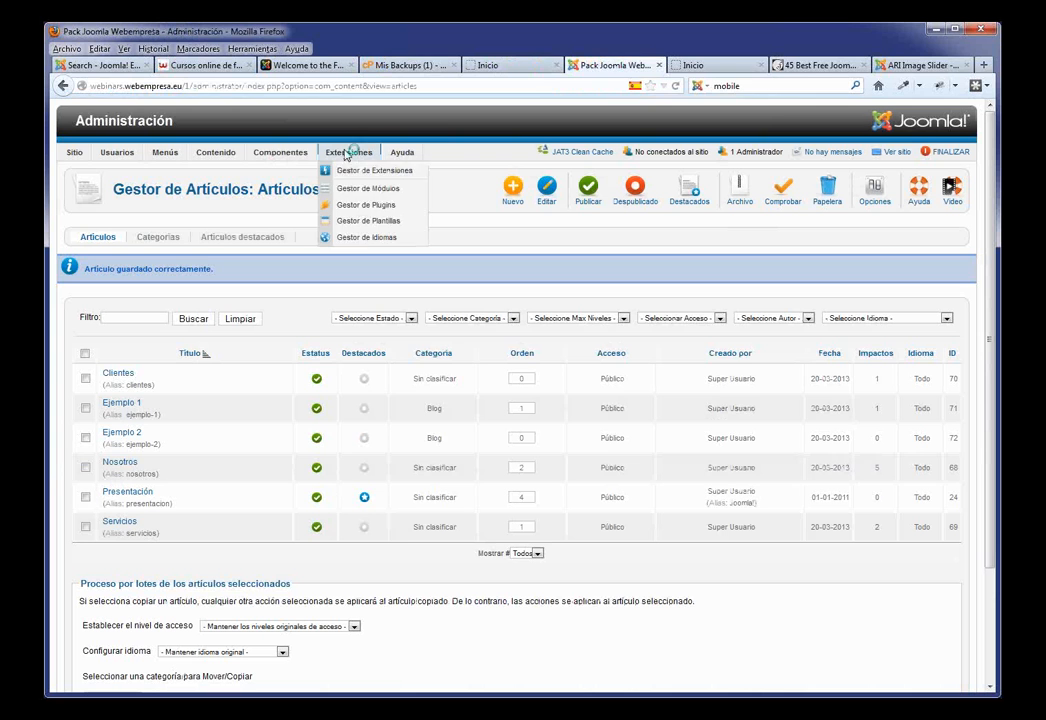
left_click(400, 220)
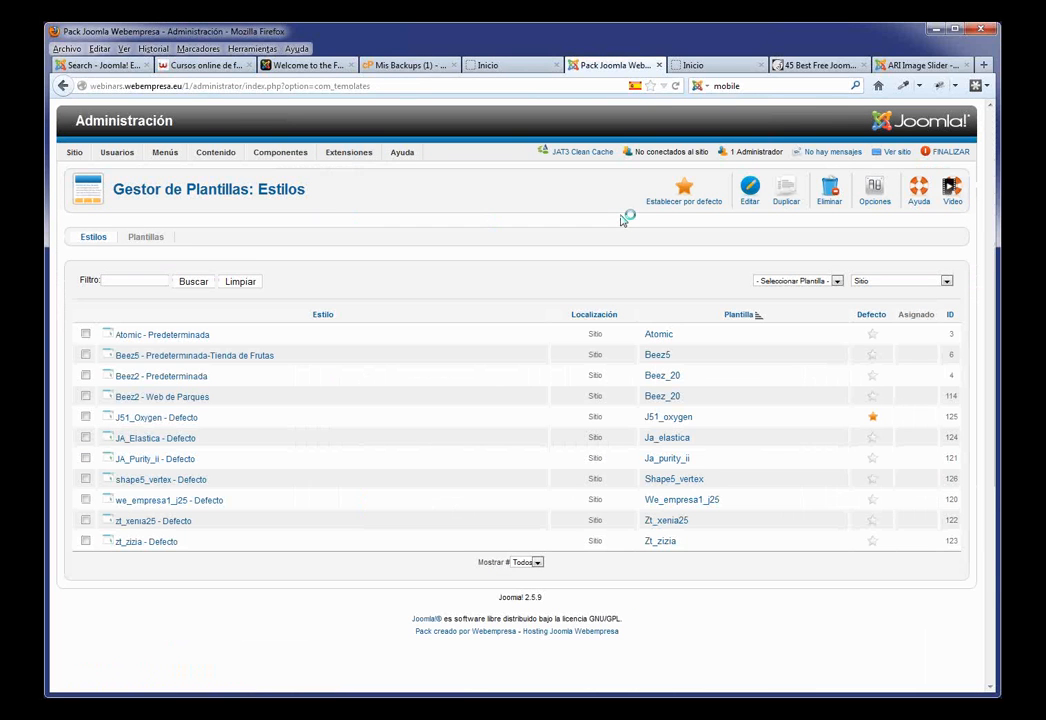
left_click(180, 421)
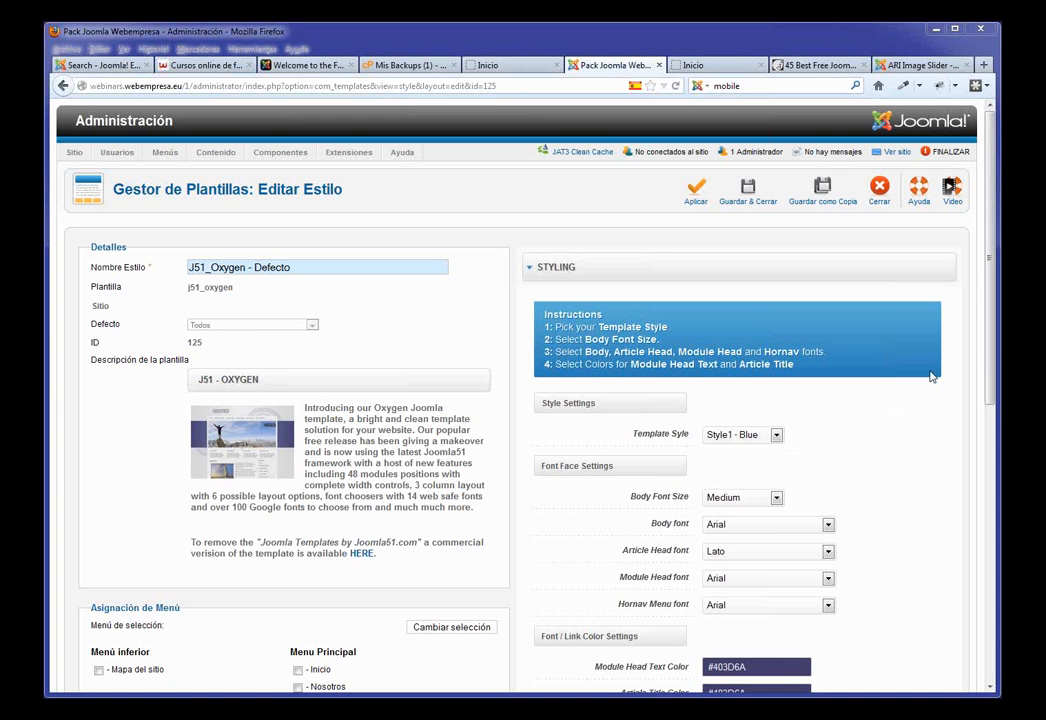
left_click_drag(986, 324, 986, 399)
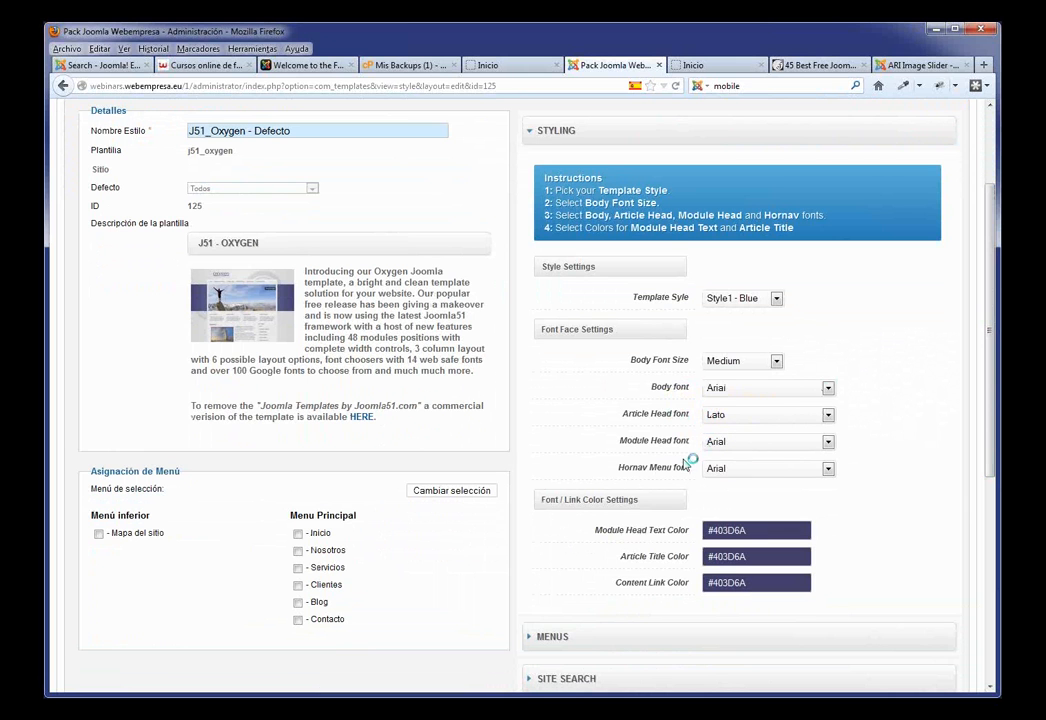
left_click(767, 365)
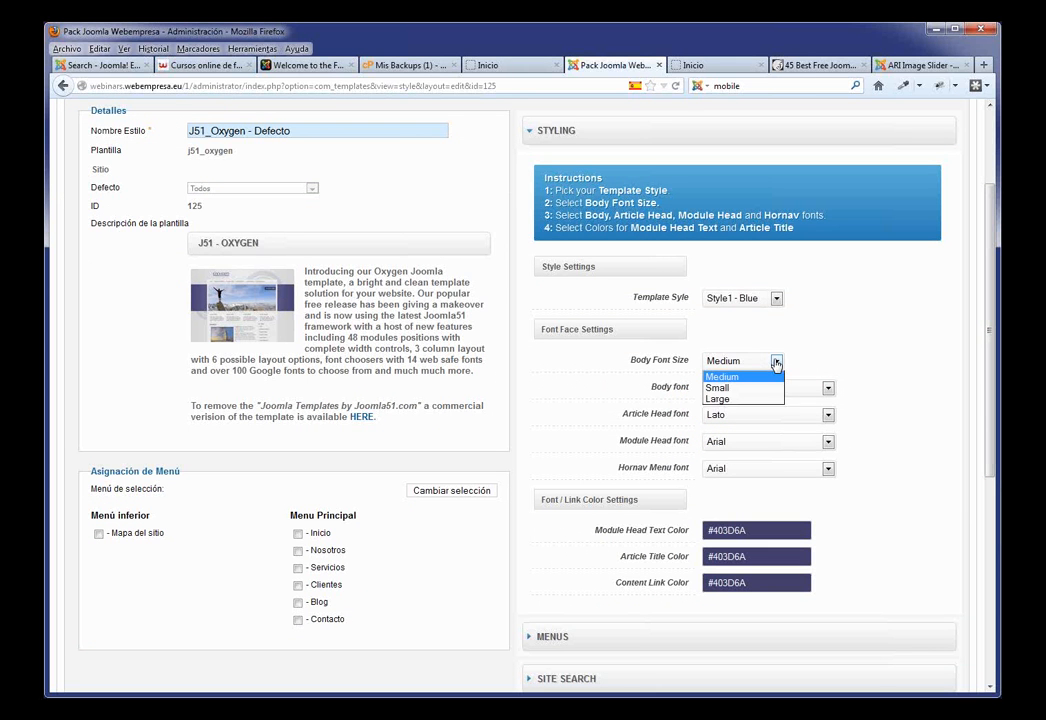
left_click(767, 365)
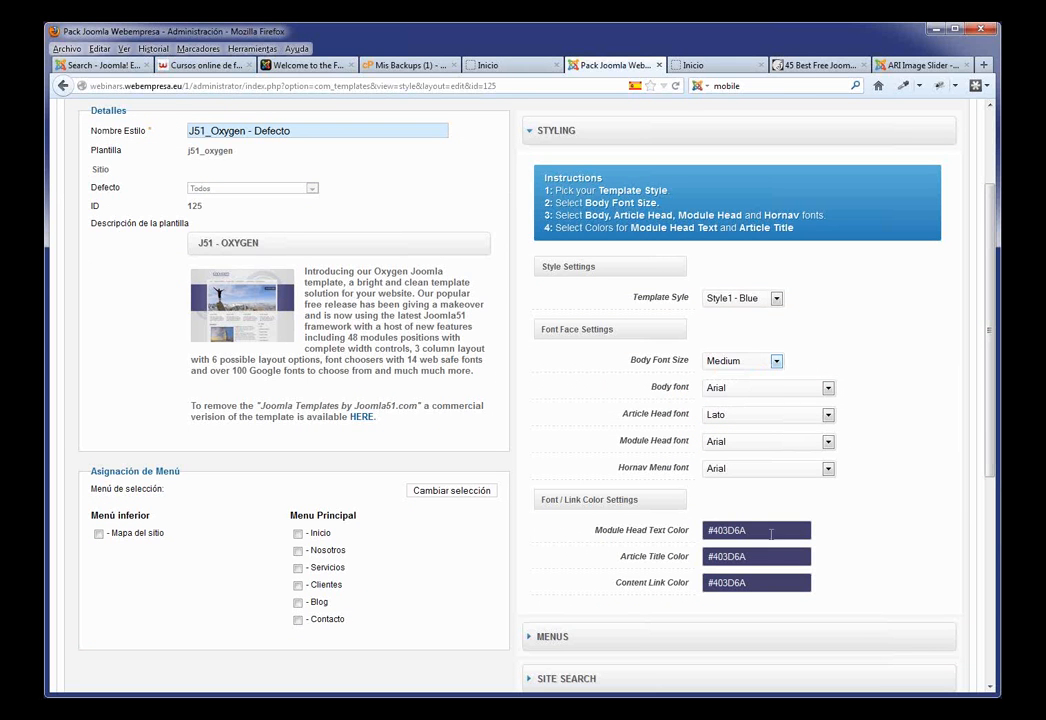
left_click(774, 530)
left_click(906, 518)
scroll(931, 190, "up", 3)
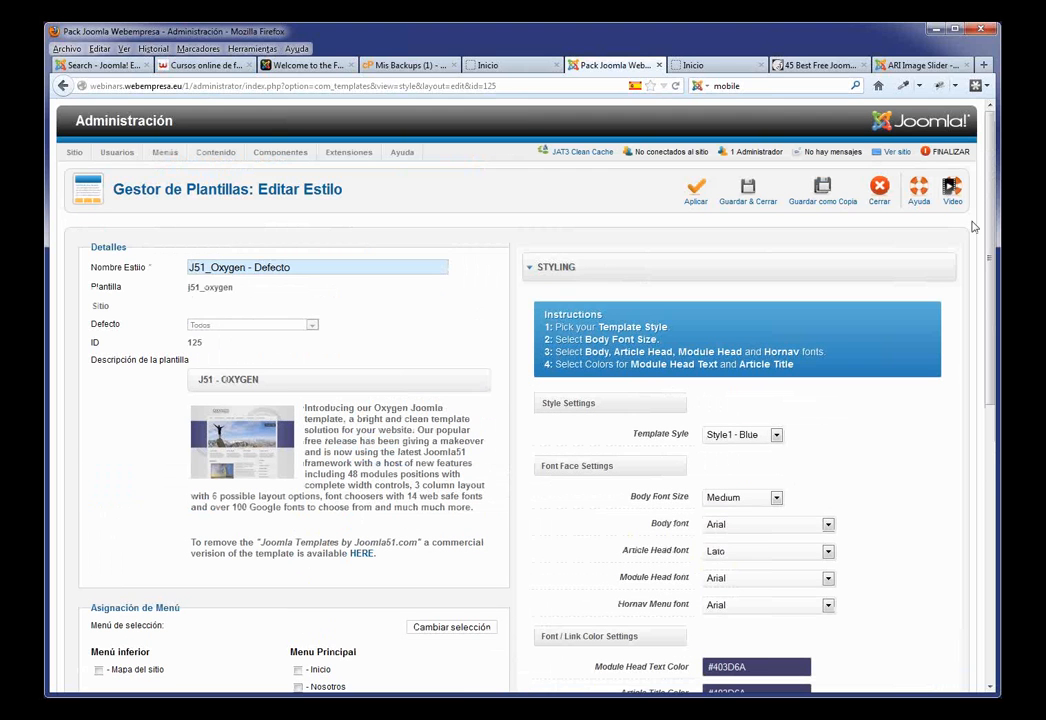
left_click(876, 201)
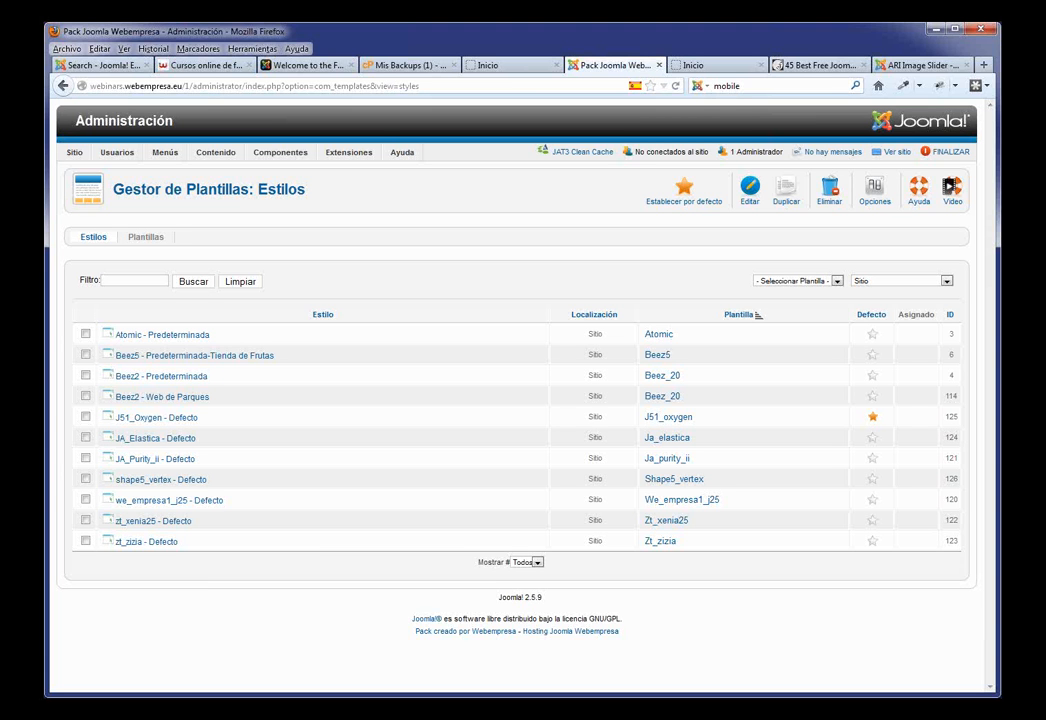
Step: Search the Joomla Extensions Directory for 'watermark' and review results like the commercial Nice Watermark
left_click(100, 65)
scroll(828, 212, "up", 2)
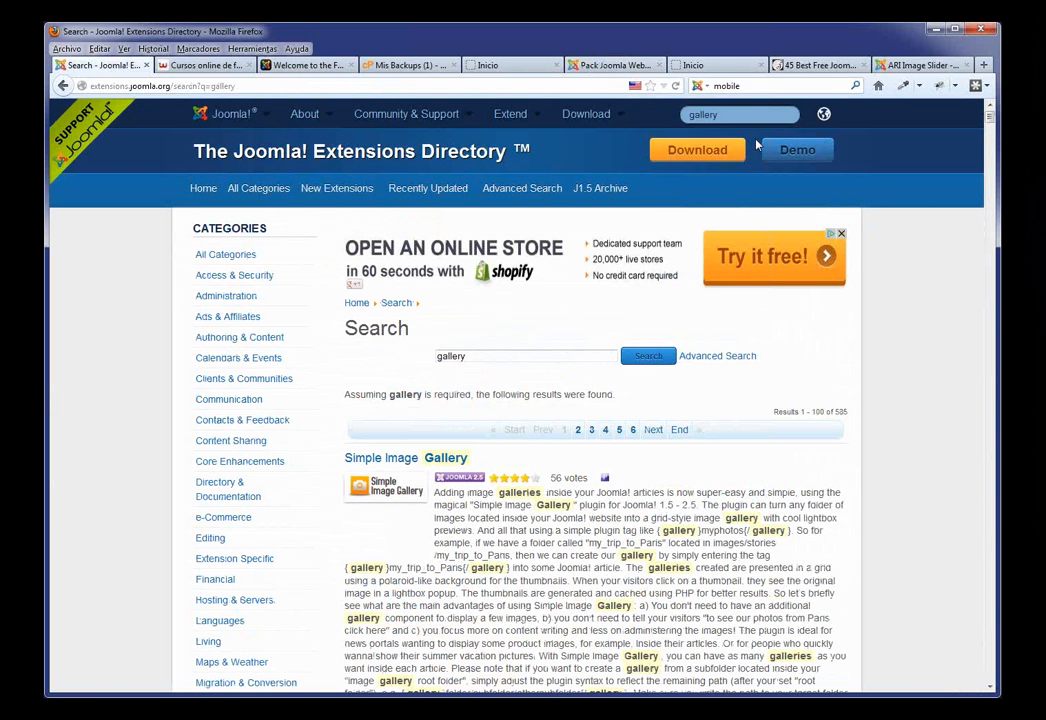
left_click(683, 113)
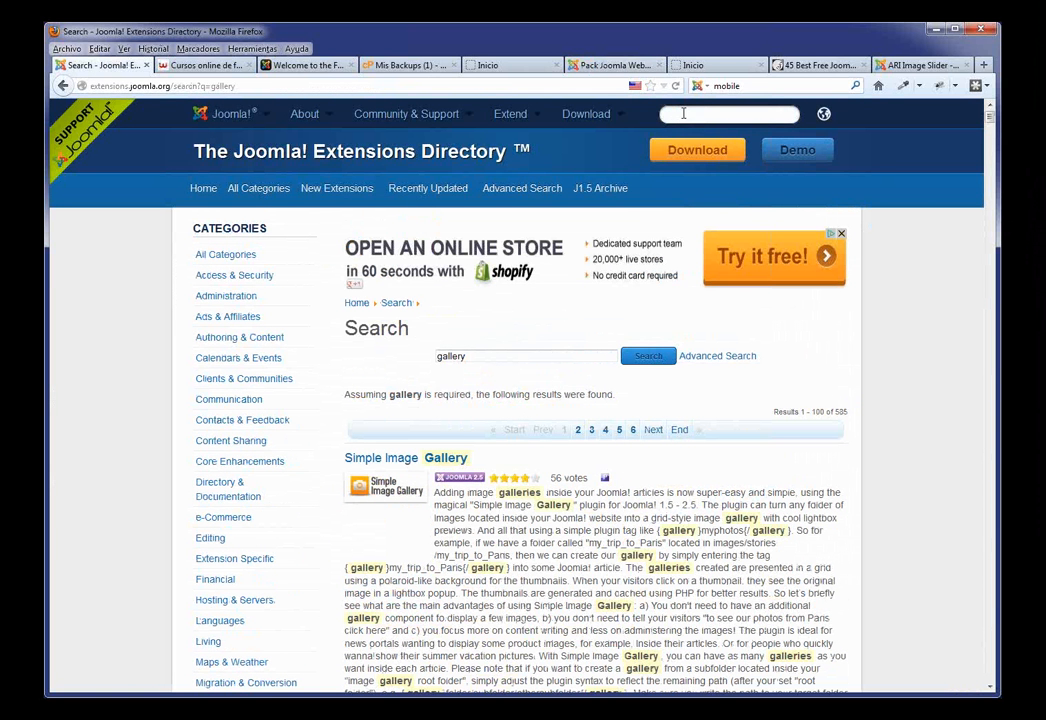
type("watermark")
mouse_move(807, 124)
key("Return")
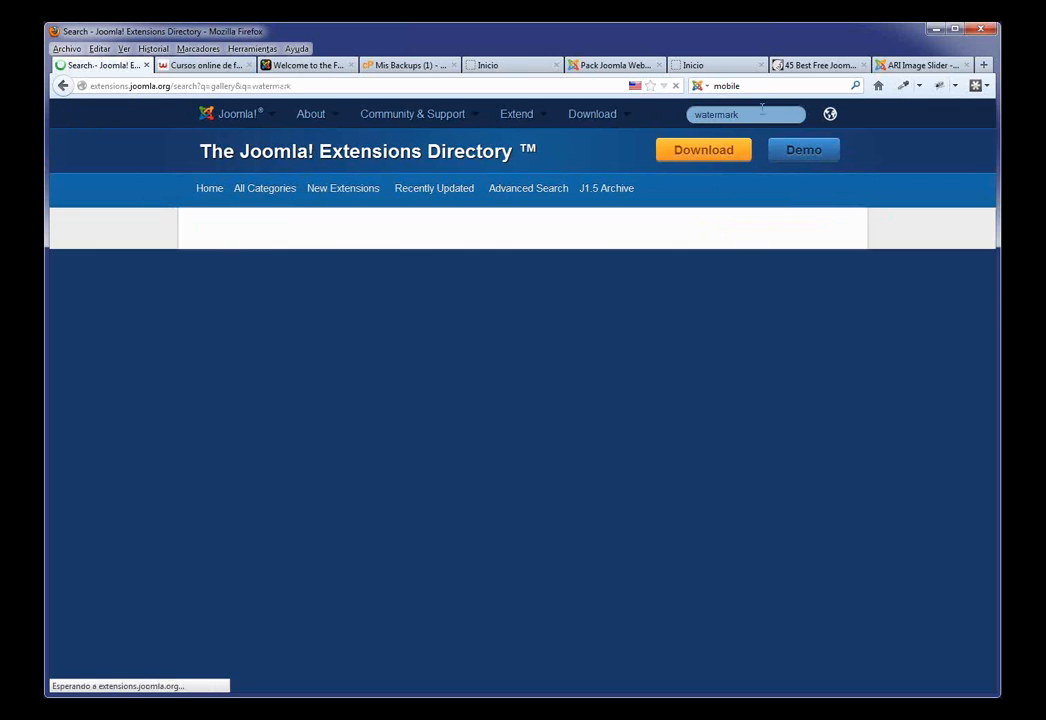
scroll(585, 388, "down", 3)
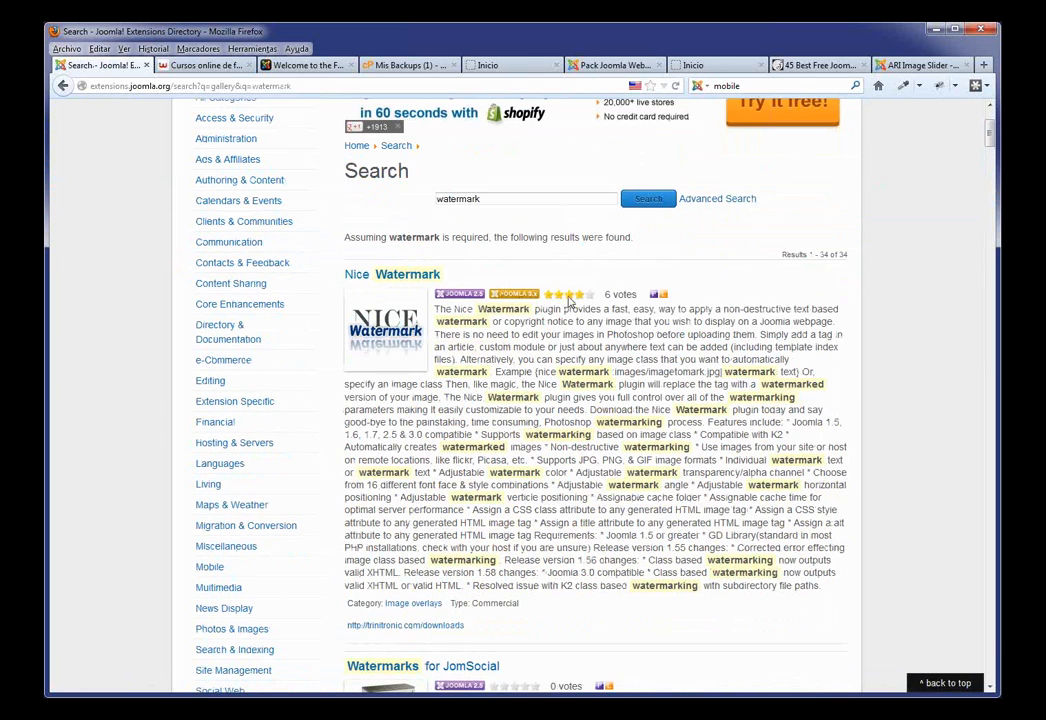
scroll(637, 345, "down", 2)
scroll(649, 572, "down", 7)
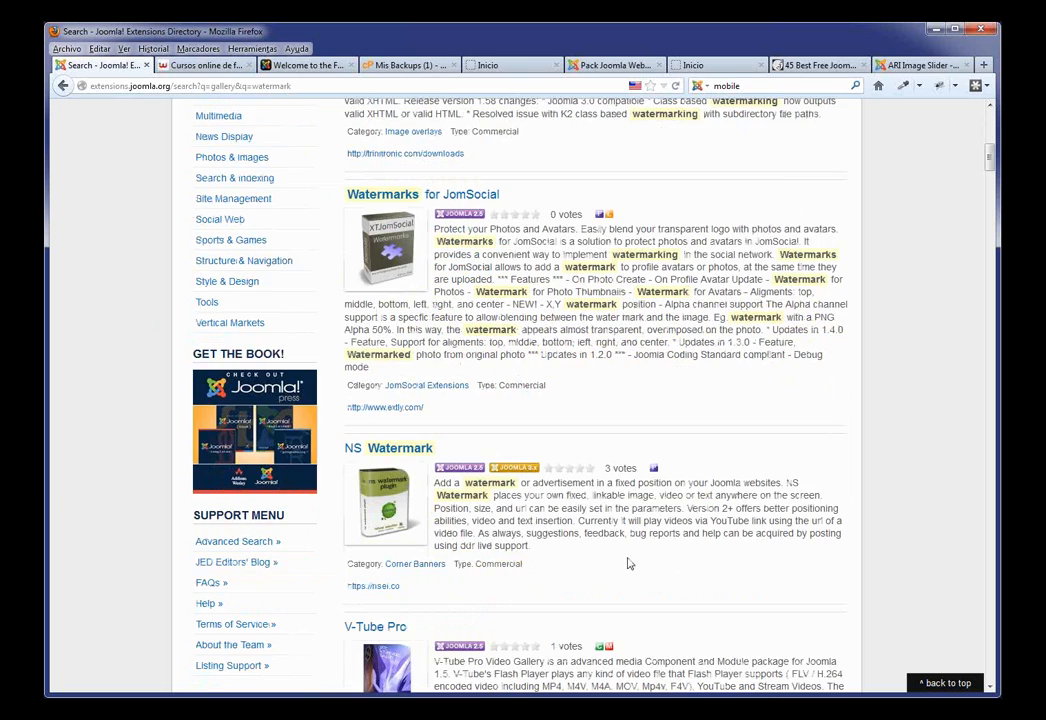
scroll(533, 482, "up", 8)
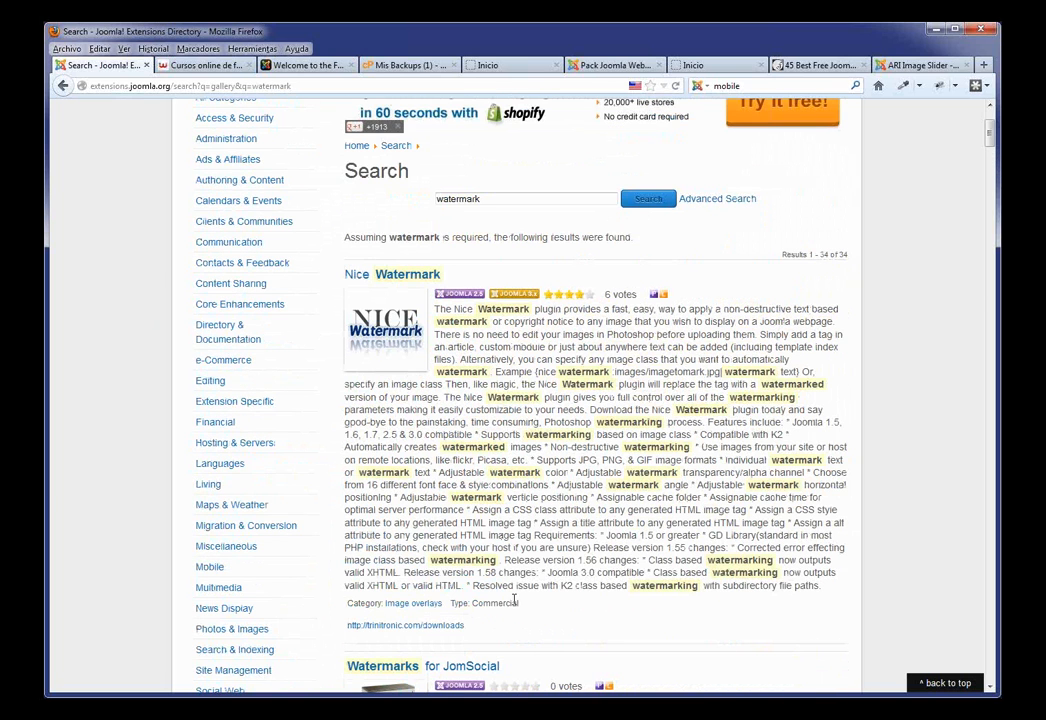
left_click_drag(519, 603, 480, 603)
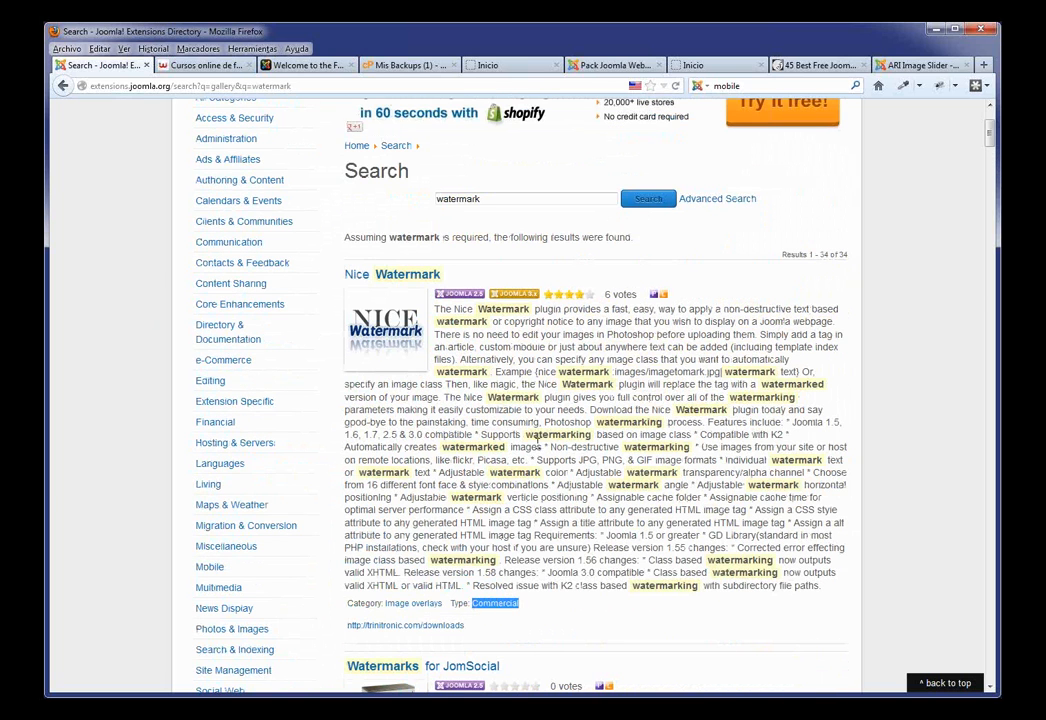
scroll(436, 372, "down", 9)
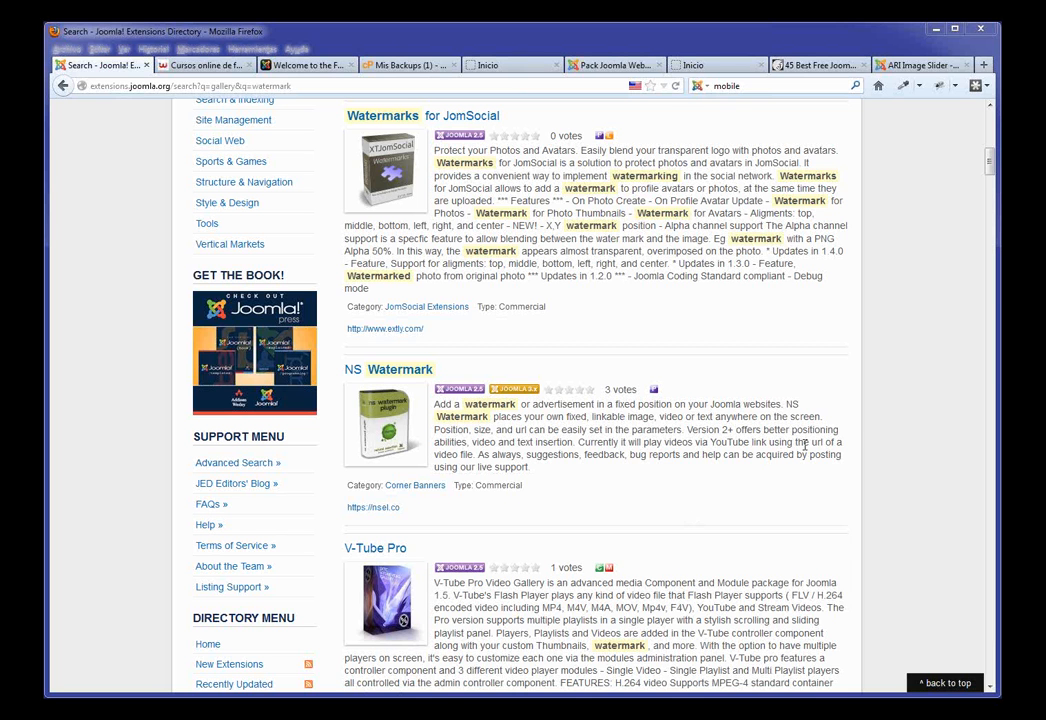
left_click_drag(990, 167, 989, 117)
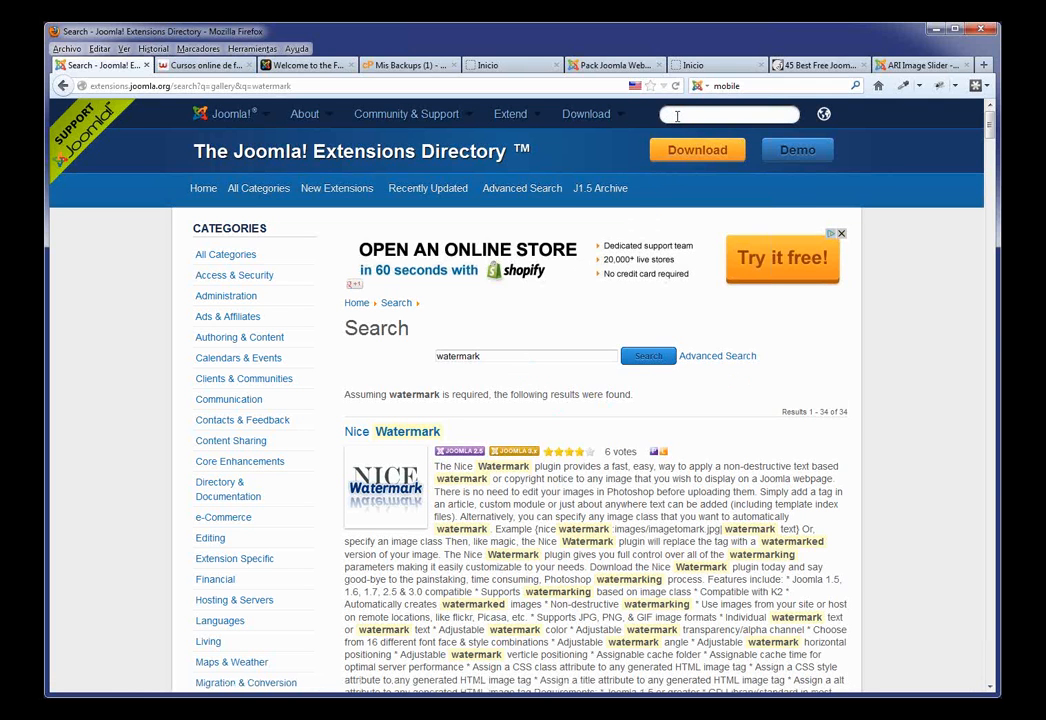
Step: Search the directory for 'mobile' and open the Mobile extension, highlighting its all-other-phones phrase
left_click(676, 116)
type("mobile")
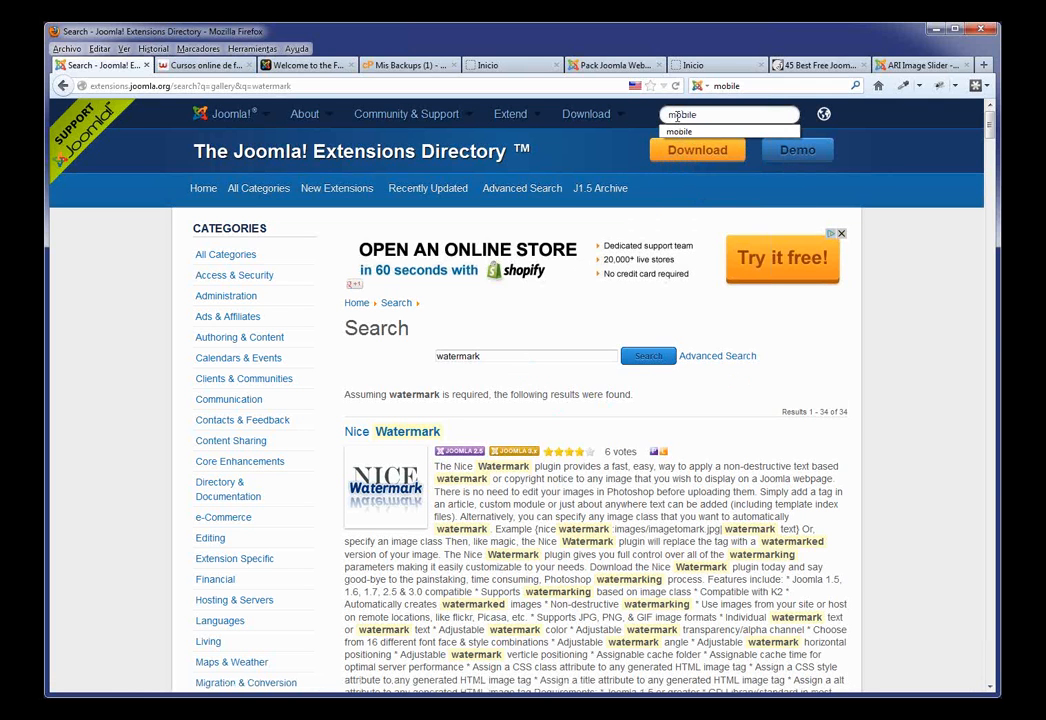
key("Return")
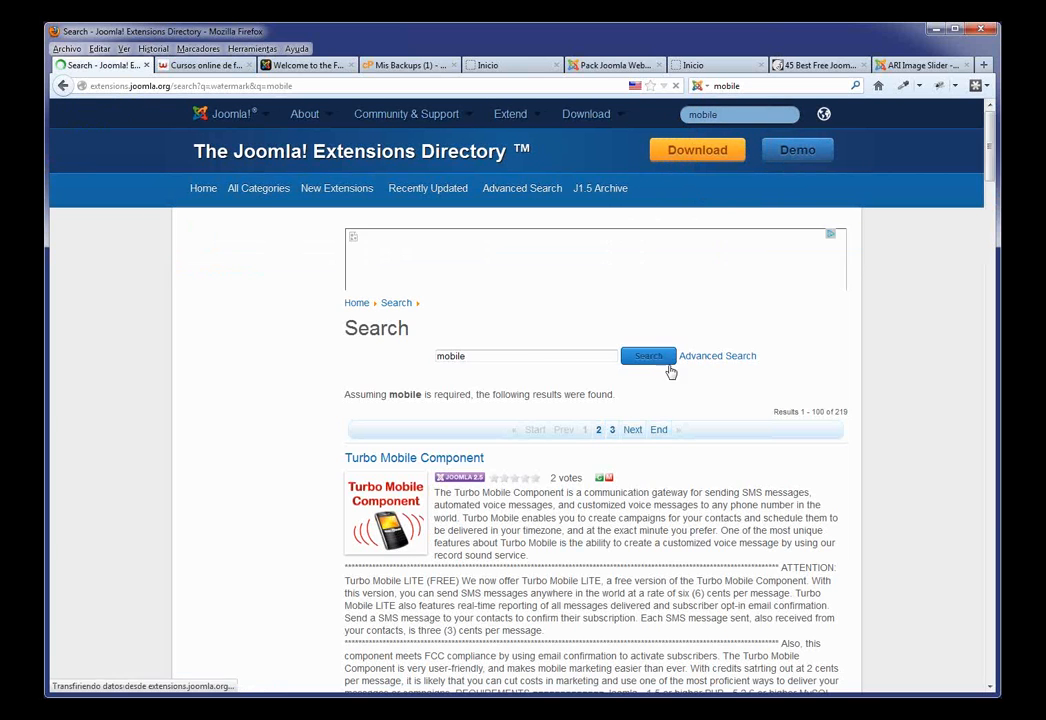
scroll(450, 440, "down", 2)
scroll(449, 443, "down", 4)
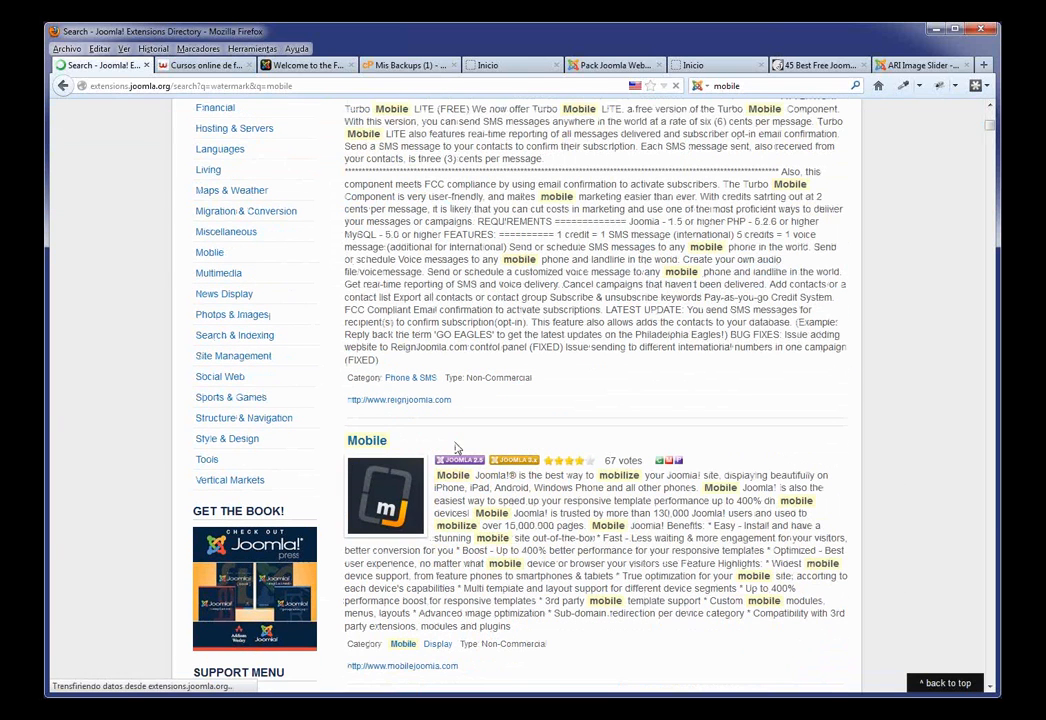
left_click(413, 455)
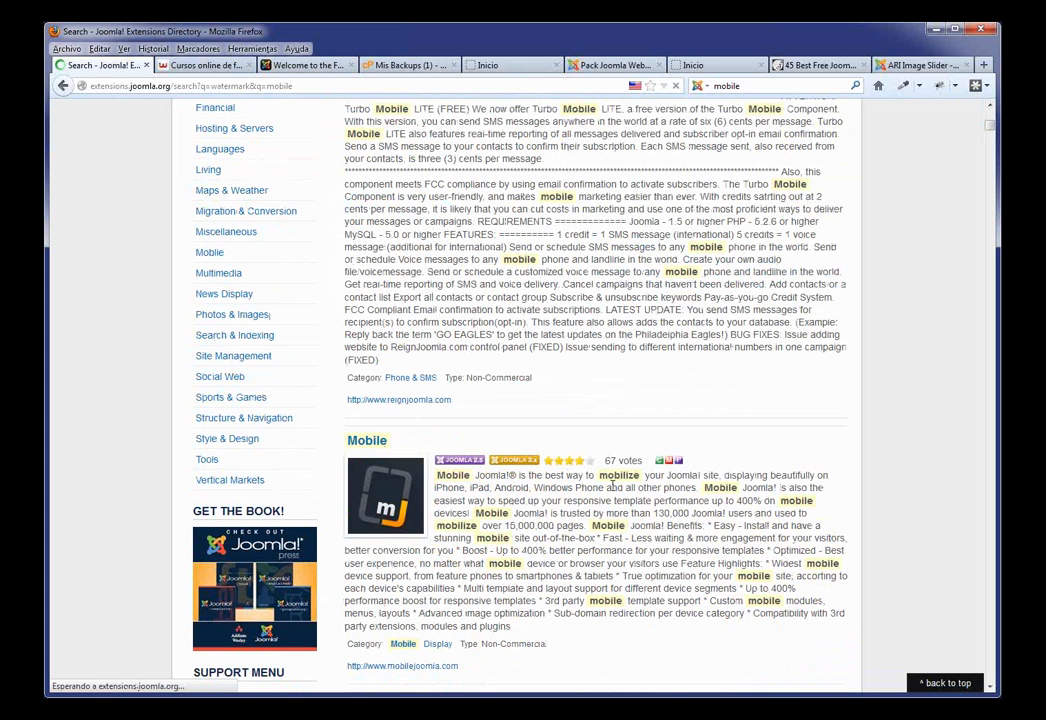
left_click_drag(697, 488, 597, 488)
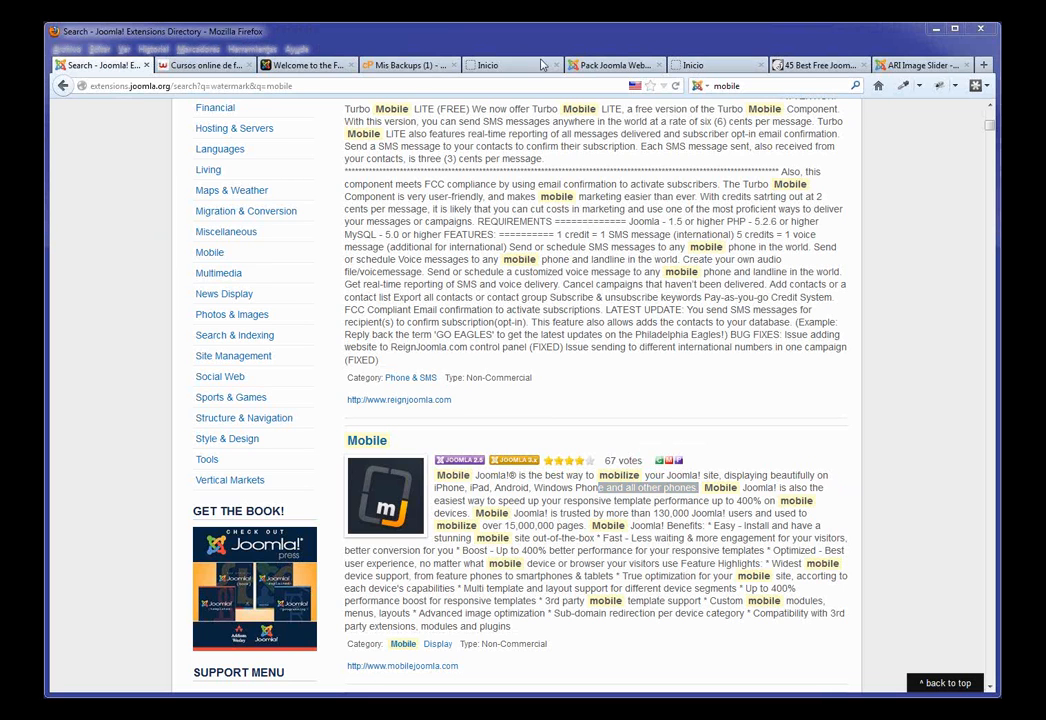
Step: Go to webempresa's Crear Web Joomla > Pack Empresa Joomla page
left_click(230, 66)
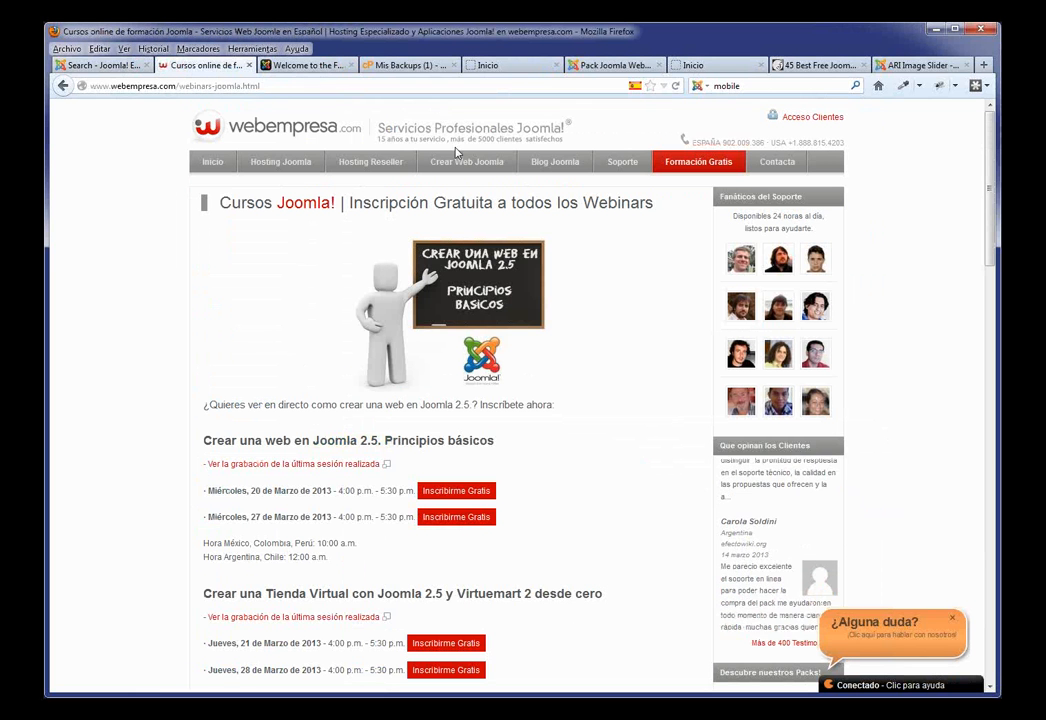
mouse_move(467, 166)
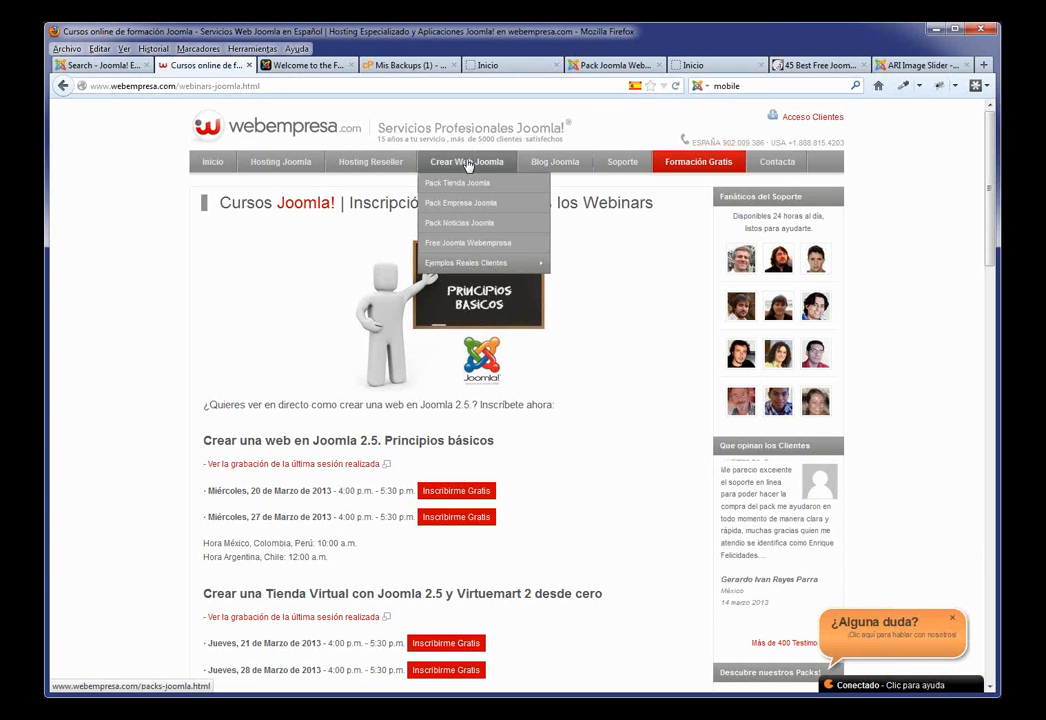
left_click(472, 203)
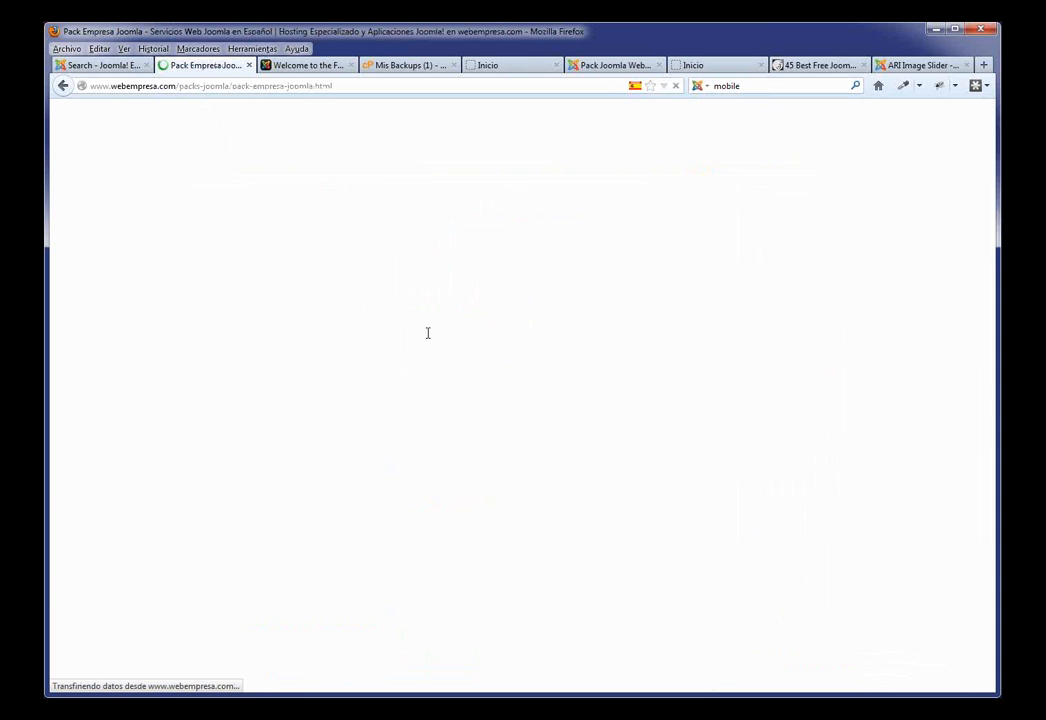
Step: Open the responsive University template demo from the Pack Empresa Joomla designs
scroll(408, 352, "down", 5)
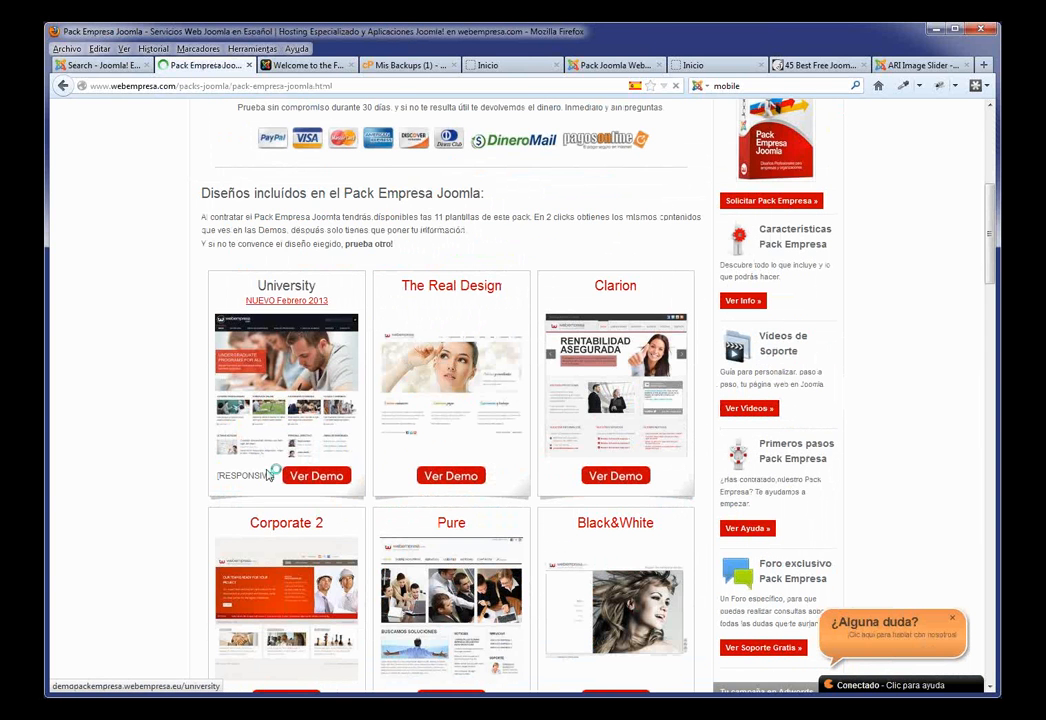
left_click_drag(275, 477, 216, 477)
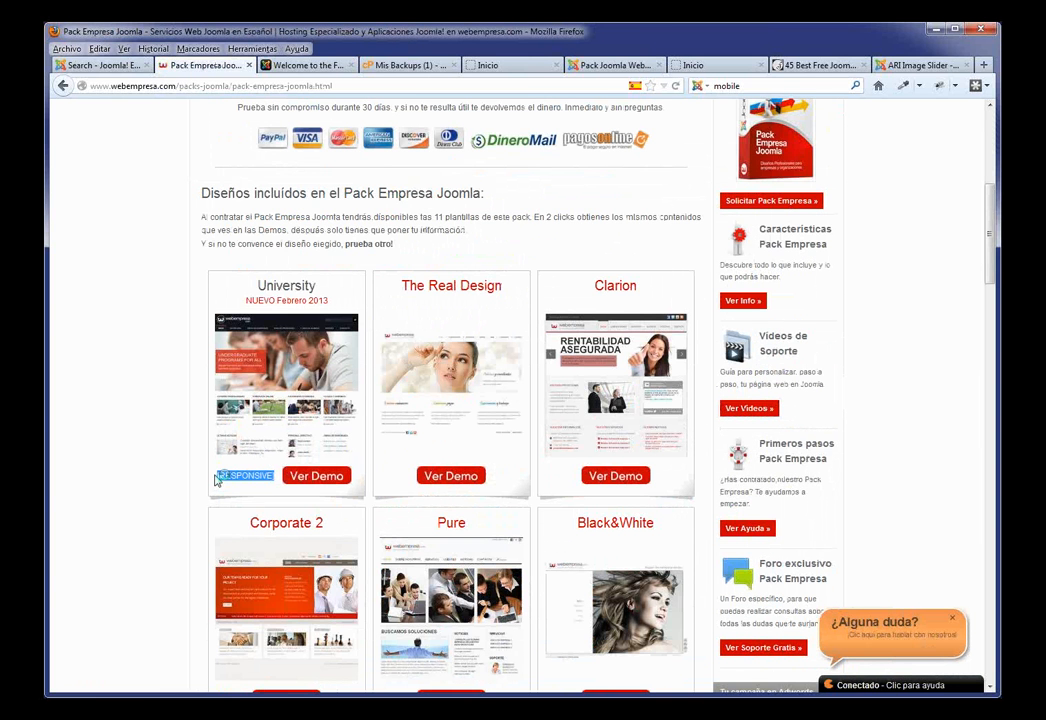
left_click(318, 477)
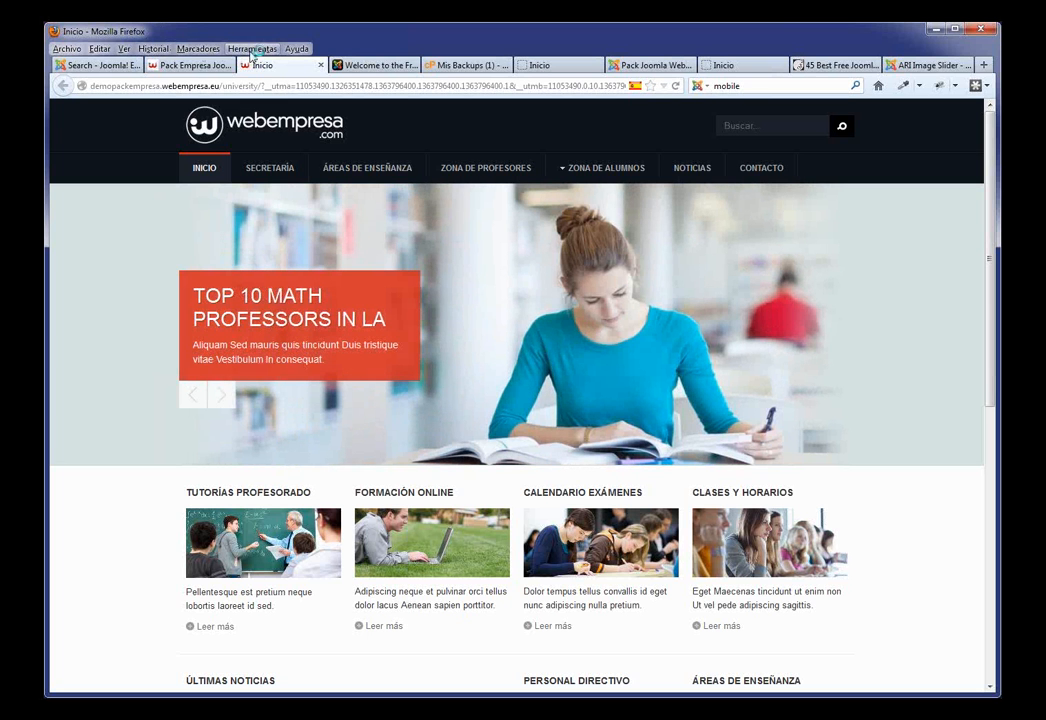
left_click(255, 48)
Step: Enable the Web Developer toolbar and preview the demo with its Resize > View Responsive Layouts
key("Escape")
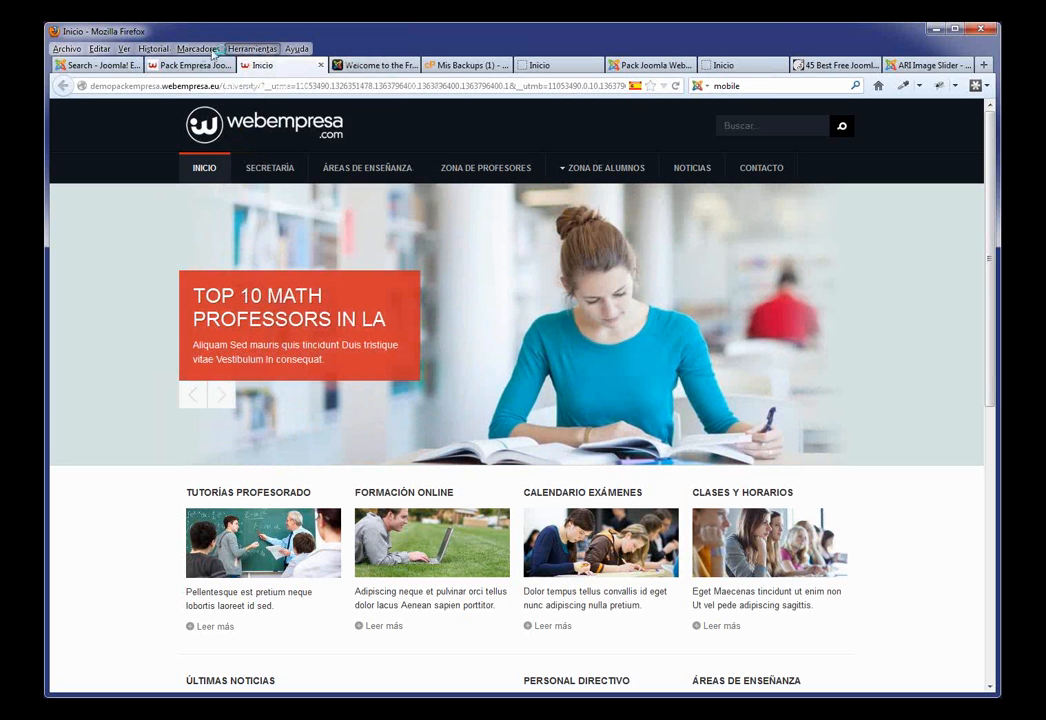
left_click(124, 48)
mouse_move(133, 66)
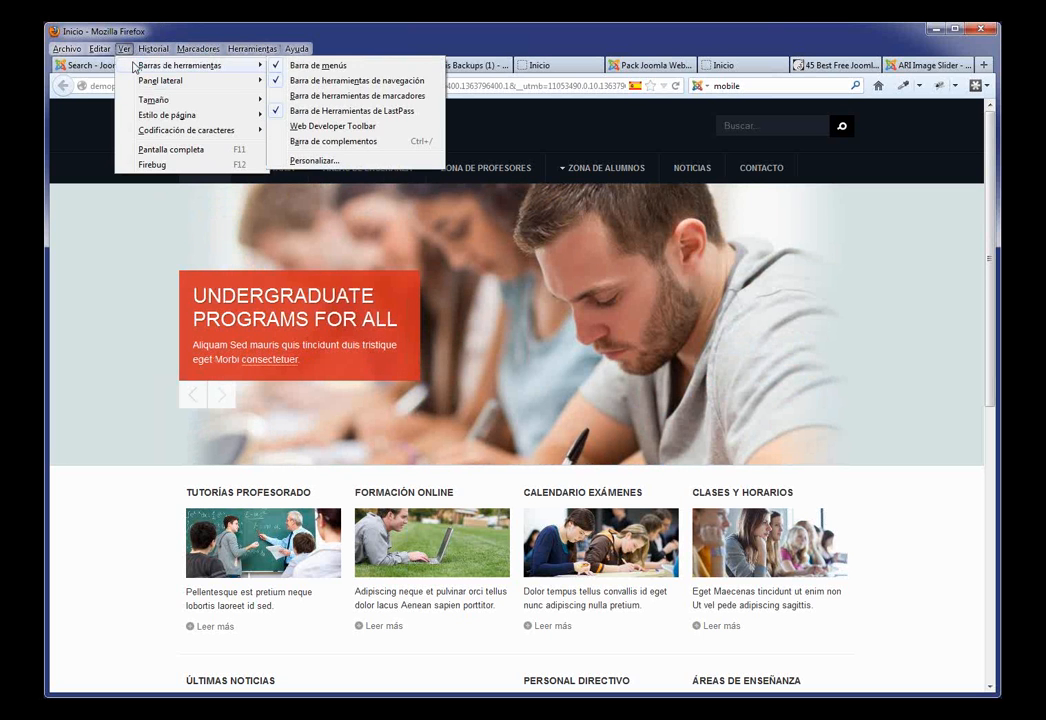
left_click(290, 126)
mouse_move(574, 199)
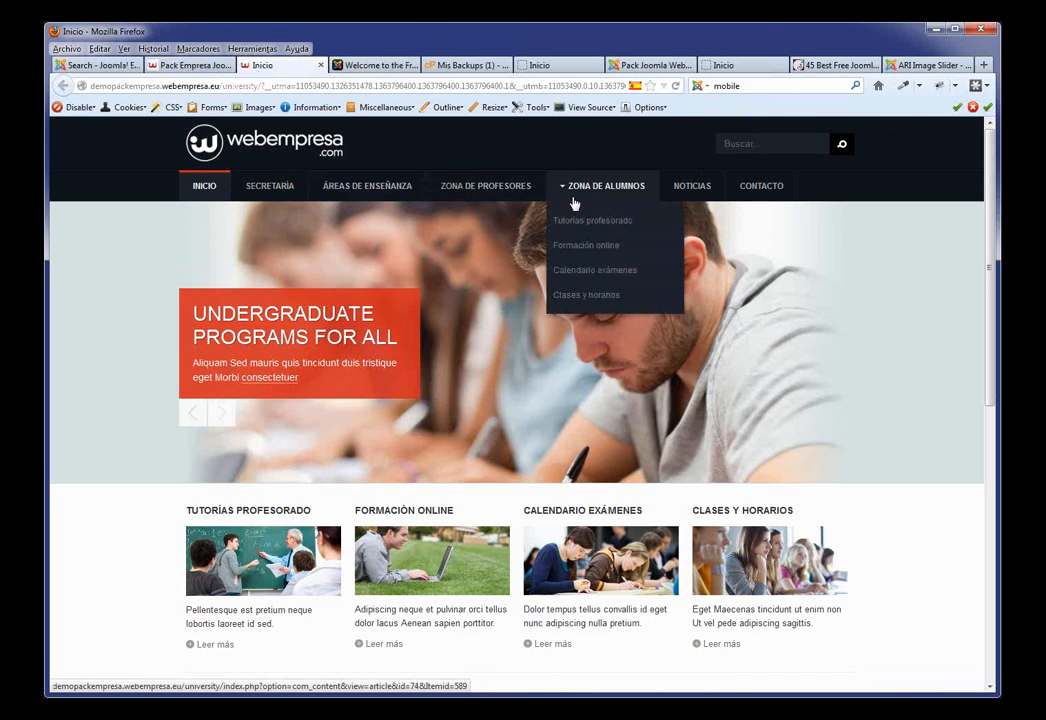
left_click(494, 109)
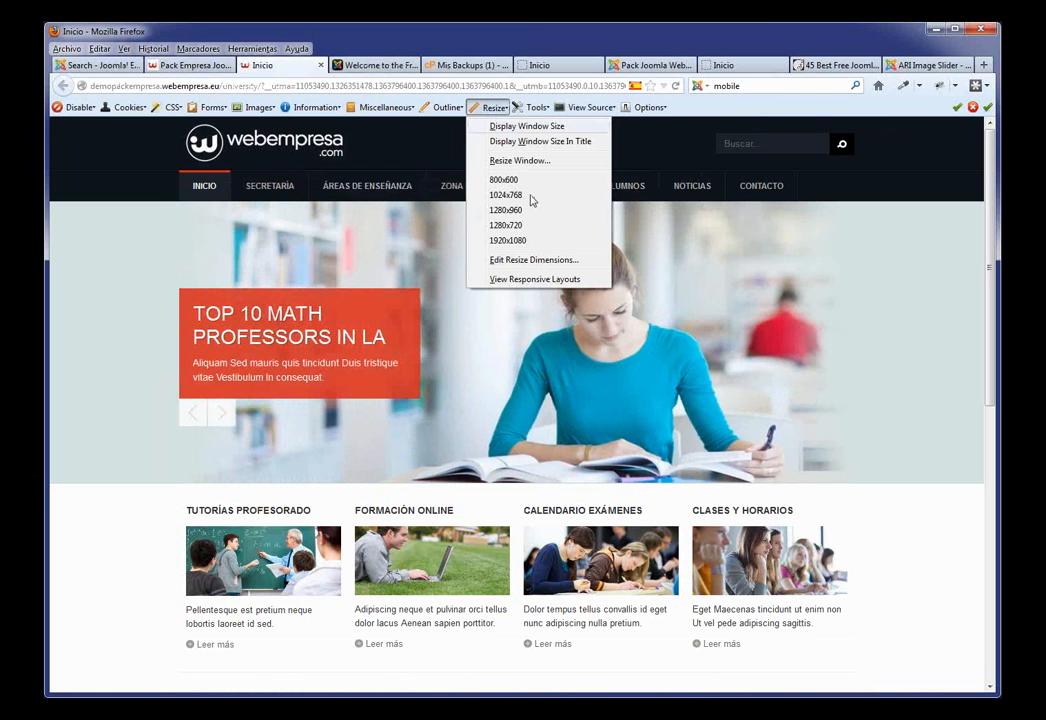
left_click(533, 280)
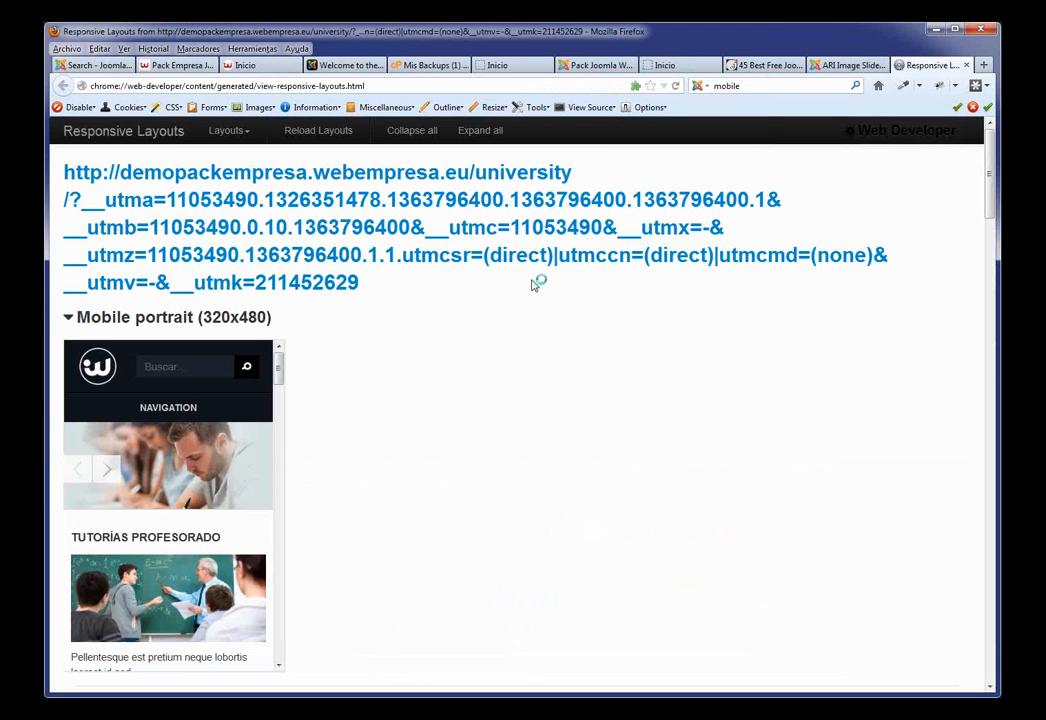
Step: Scroll through the University demo's previews at 320x480, 600x800 and other mobile and tablet sizes
scroll(330, 360, "down", 1)
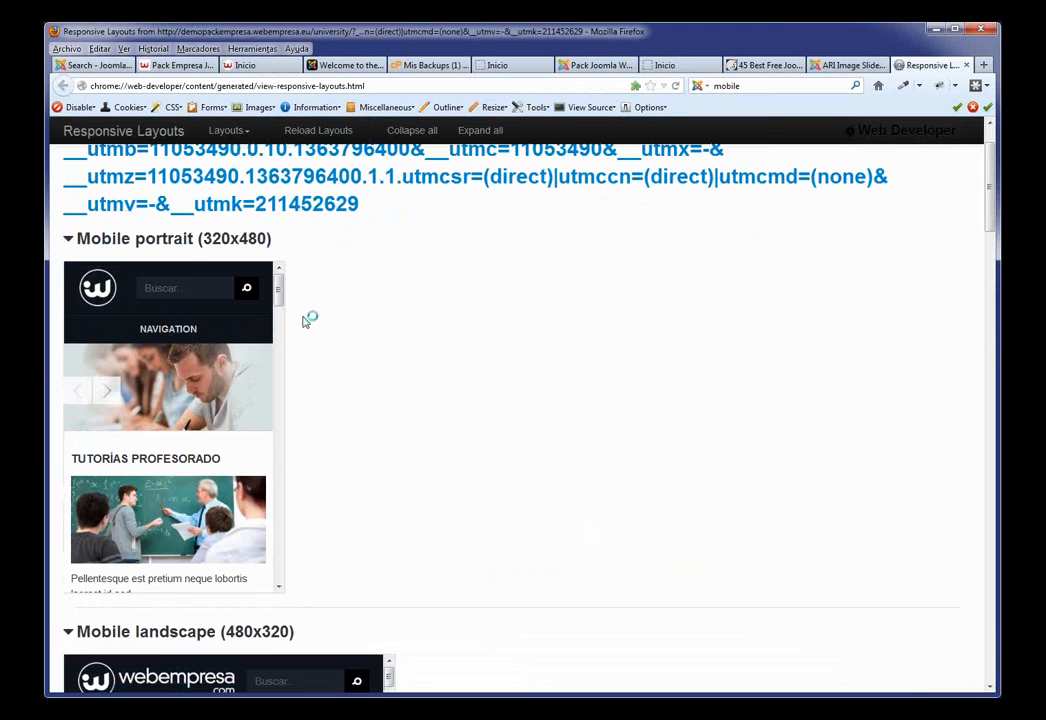
scroll(284, 297, "down", 2)
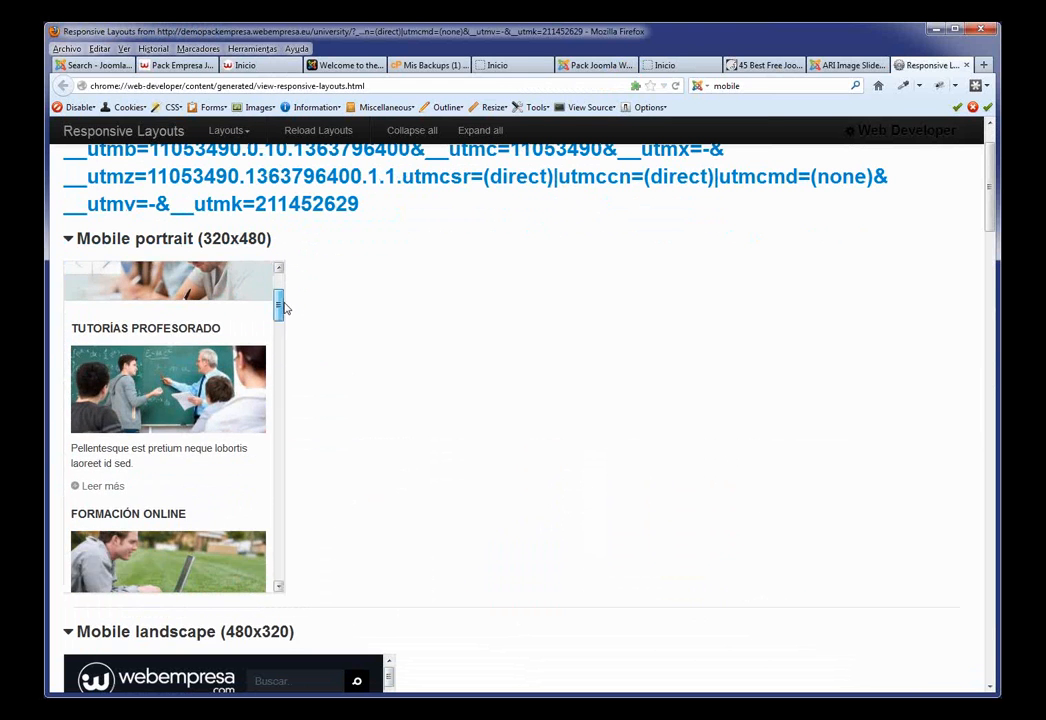
scroll(284, 297, "up", 2)
left_click_drag(284, 297, 275, 590)
scroll(374, 514, "down", 5)
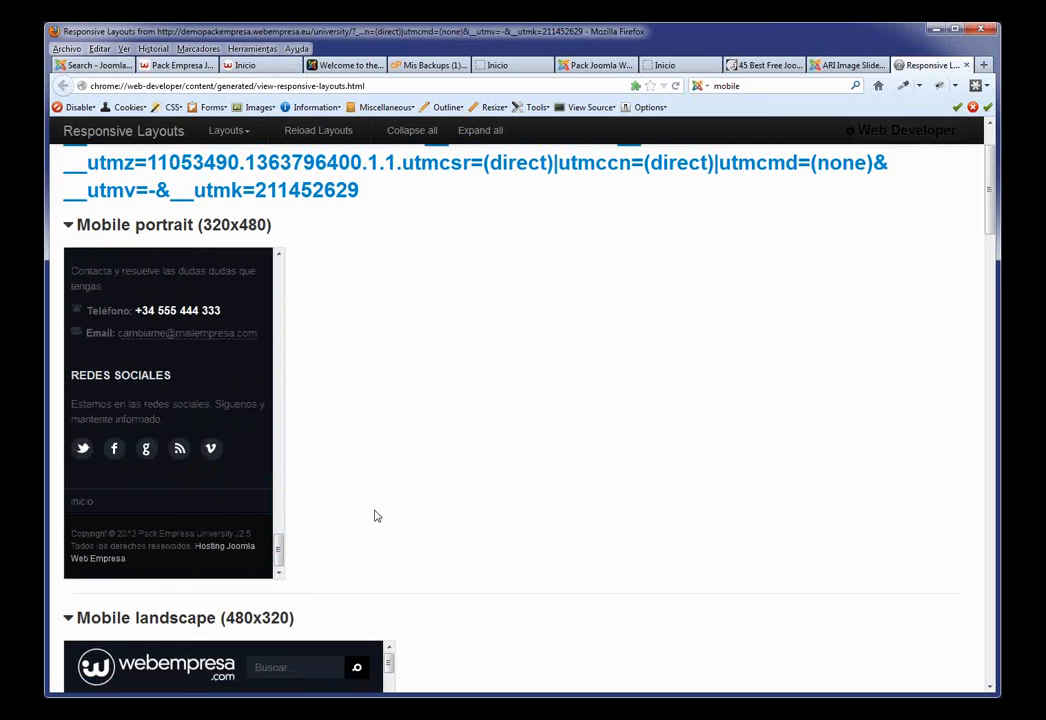
left_click_drag(391, 307, 390, 482)
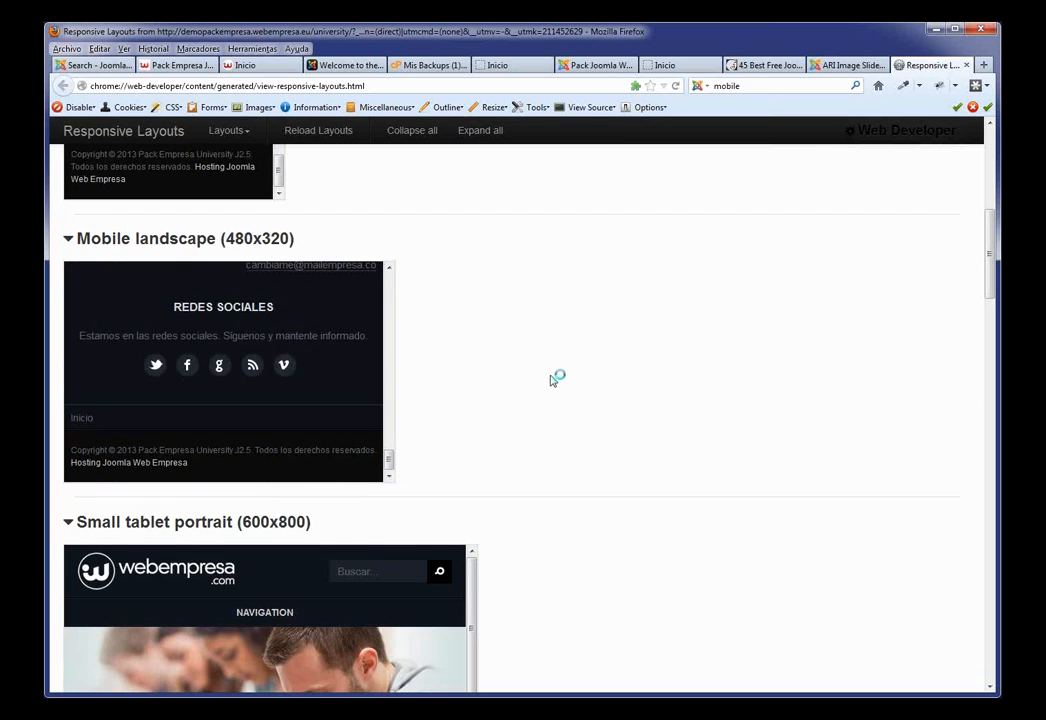
scroll(550, 380, "up", 4)
scroll(551, 378, "down", 7)
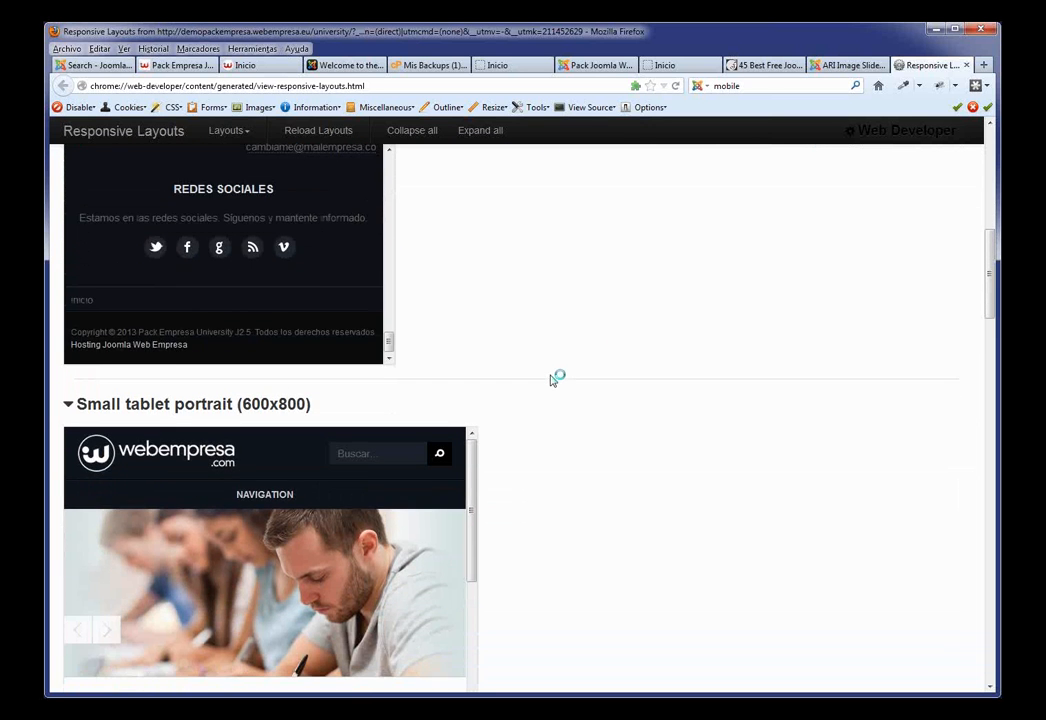
scroll(551, 378, "up", 7)
scroll(556, 375, "down", 6)
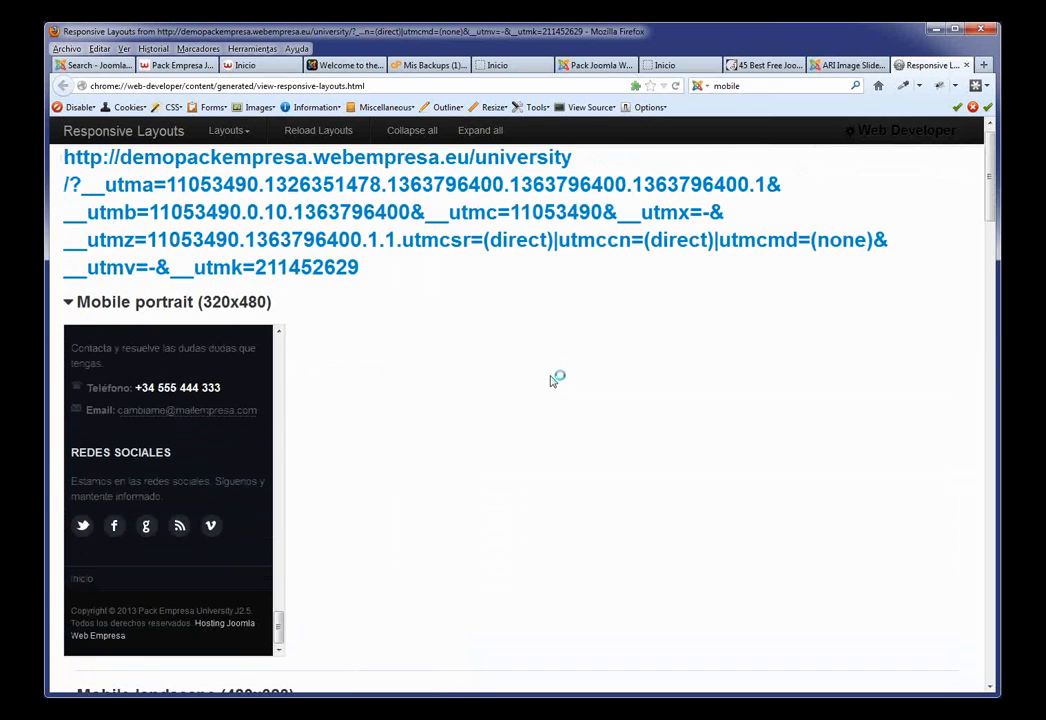
scroll(591, 395, "down", 11)
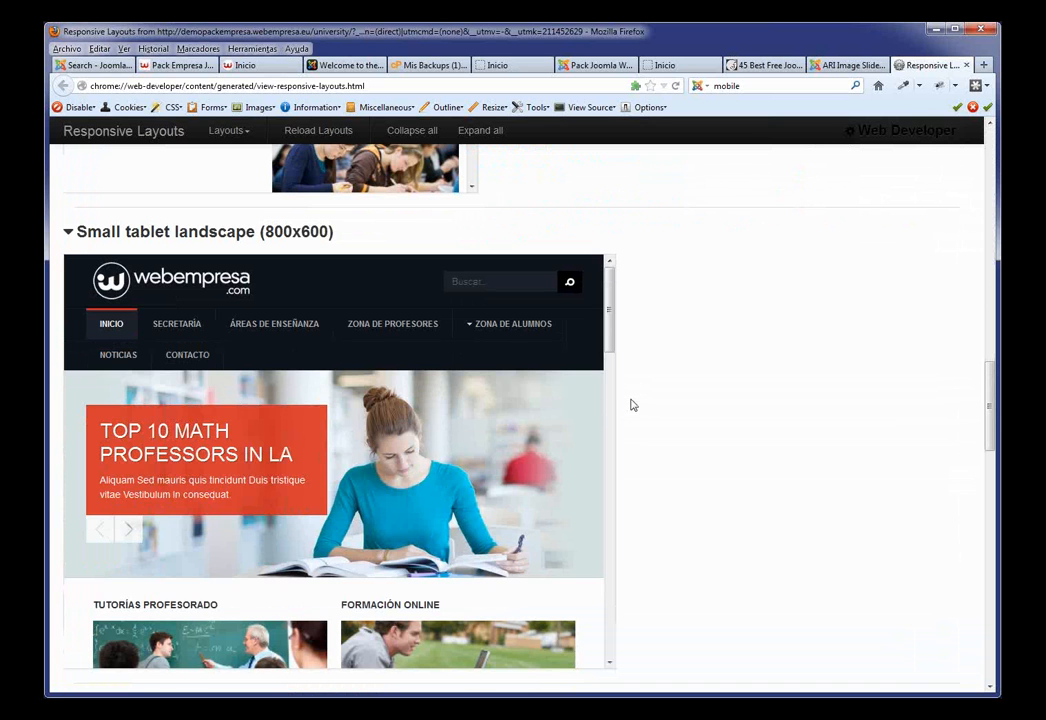
scroll(317, 298, "down", 1)
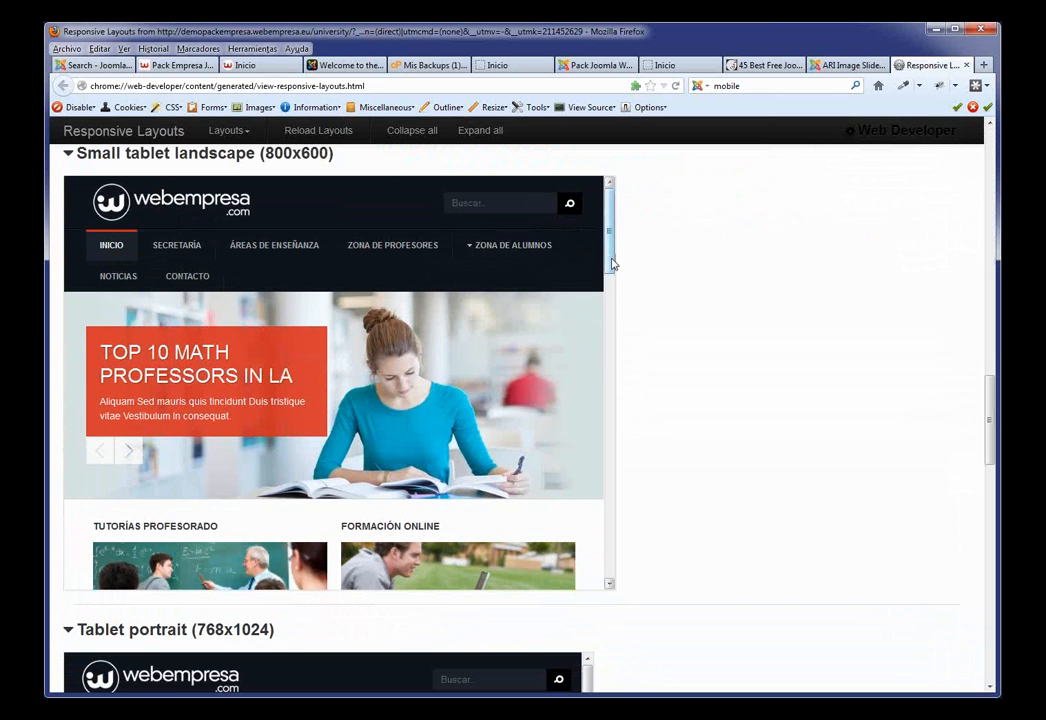
left_click_drag(610, 262, 613, 575)
scroll(817, 278, "up", 5)
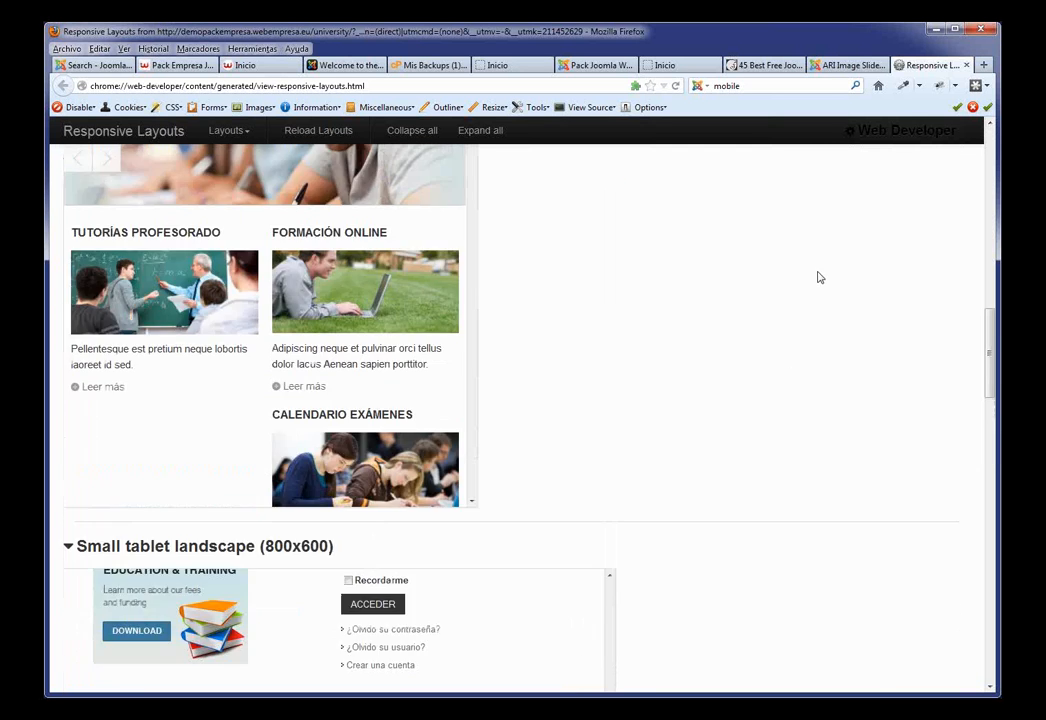
scroll(818, 277, "up", 3)
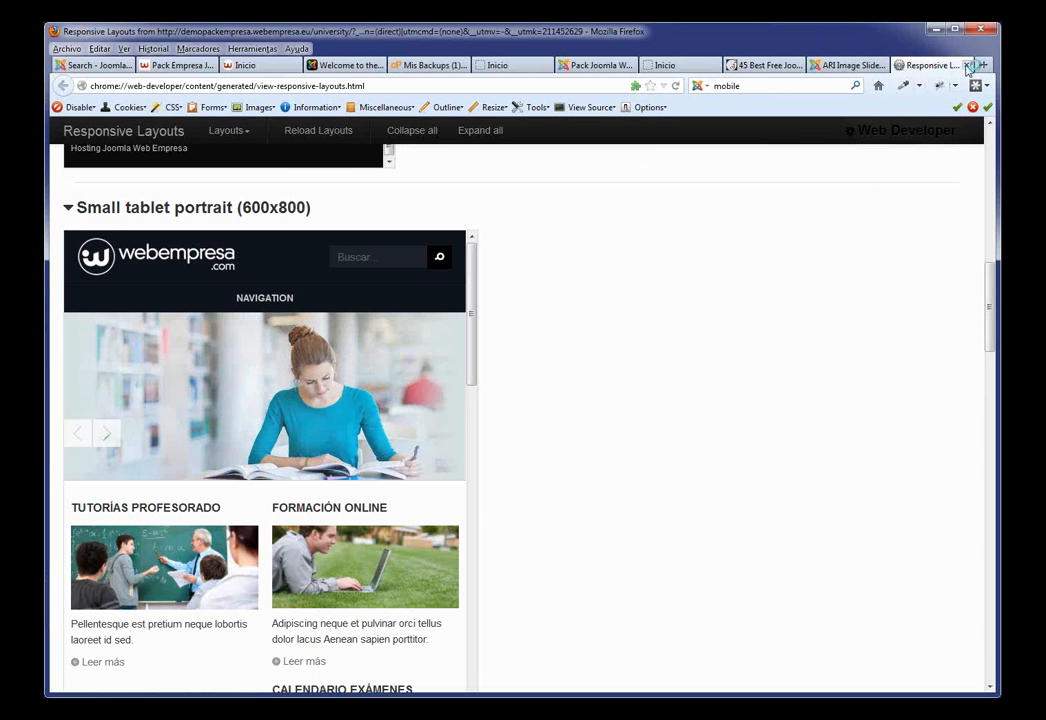
Step: Close the Responsive Layouts page, returning to the ARI Image Slider extension listing
left_click(967, 65)
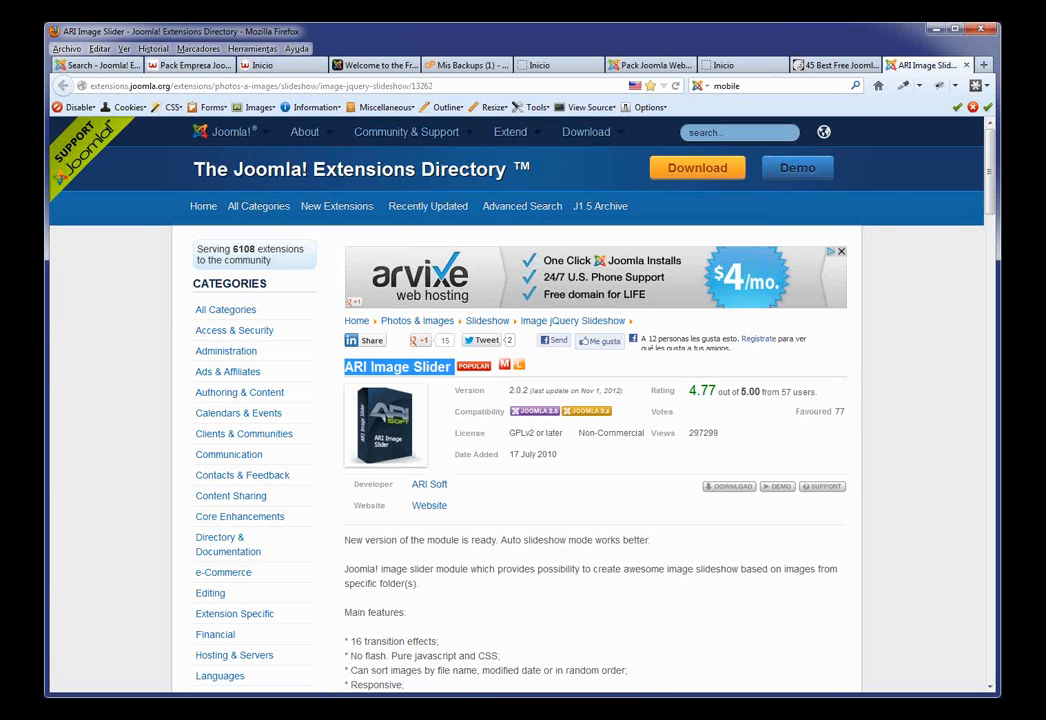
key("alt+Tab")
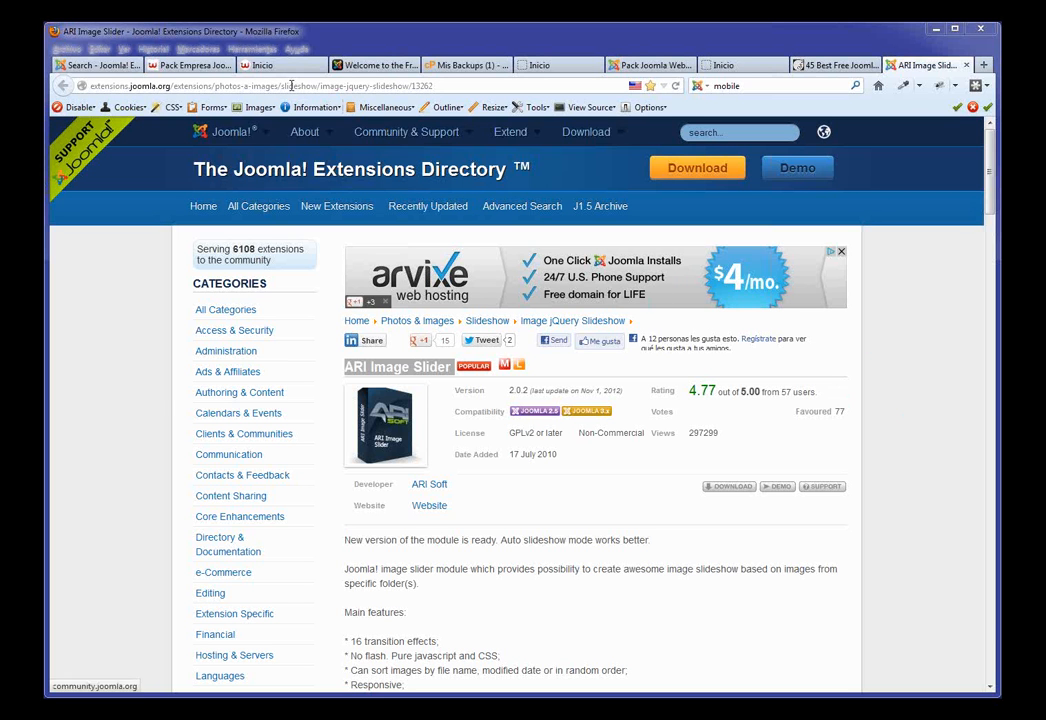
Step: Return to the Pack Empresa Joomla page and open the Soporte forum
left_click(266, 67)
left_click(190, 65)
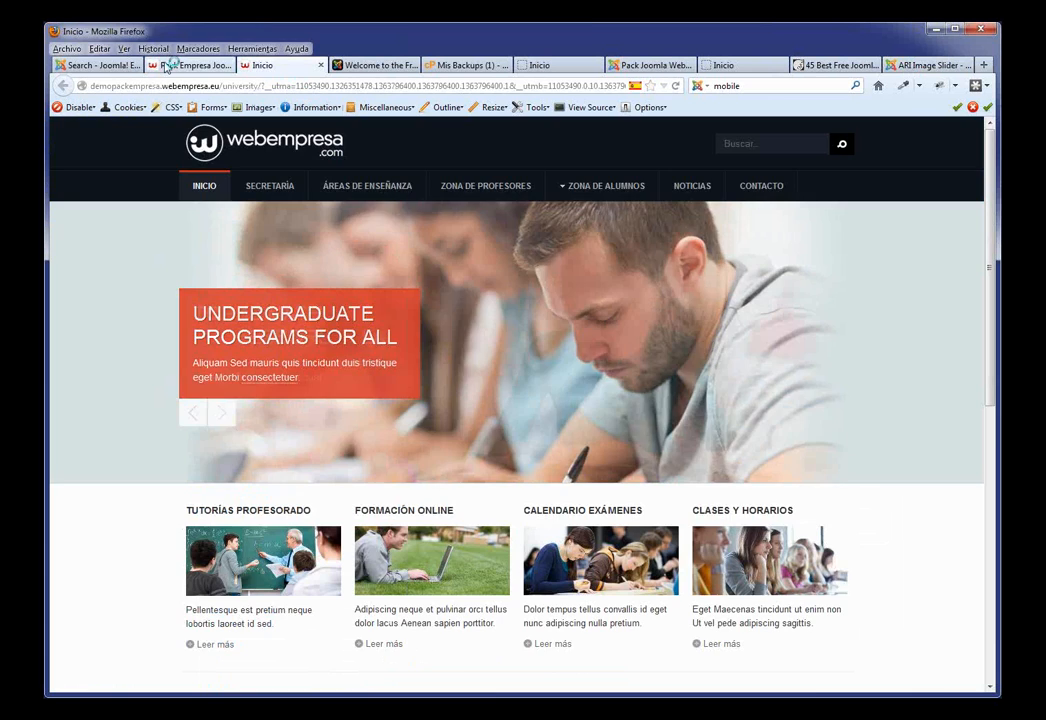
scroll(665, 300, "up", 7)
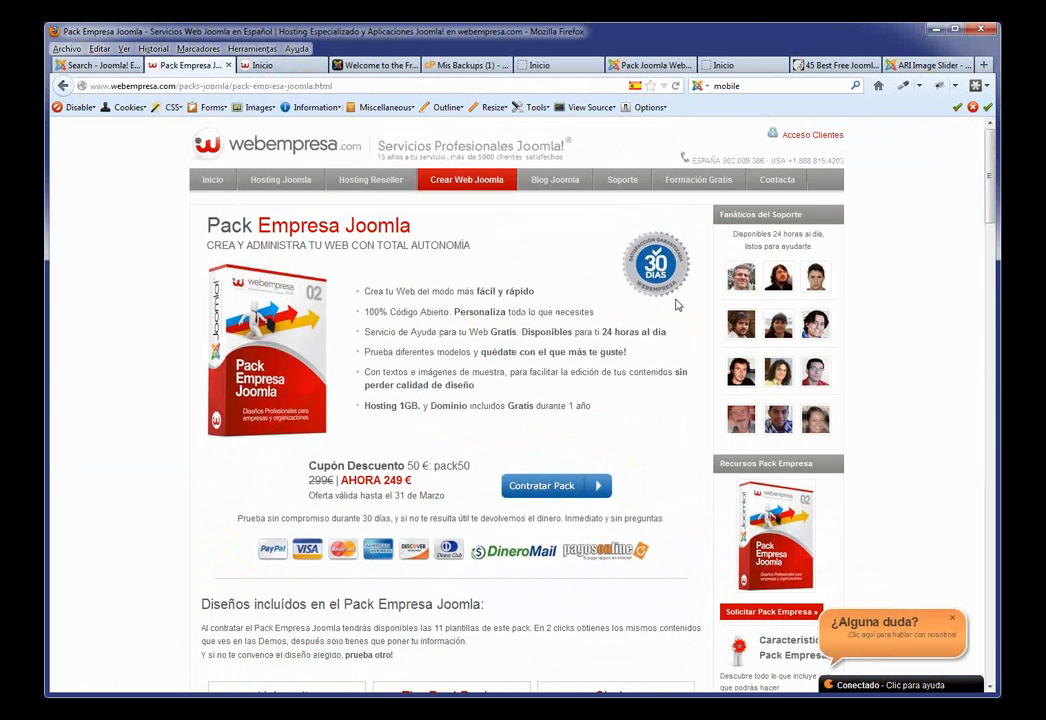
left_click(621, 186)
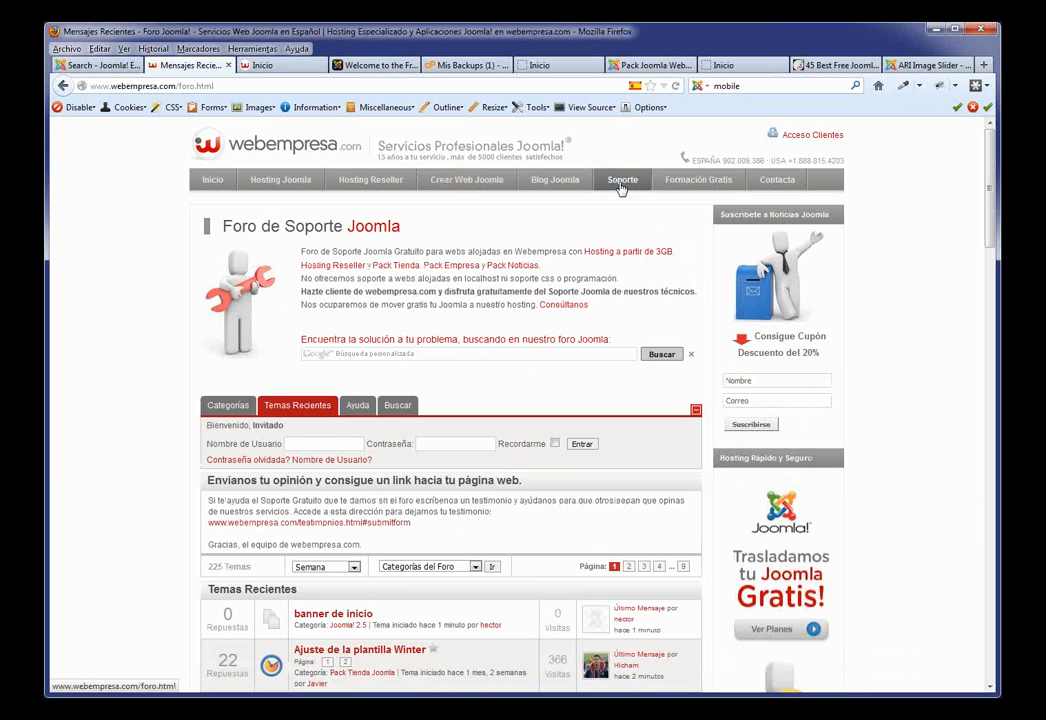
Step: Scroll to the forum statistics and highlight the 'Mensajes en el foro' message total
scroll(566, 349, "down", 10)
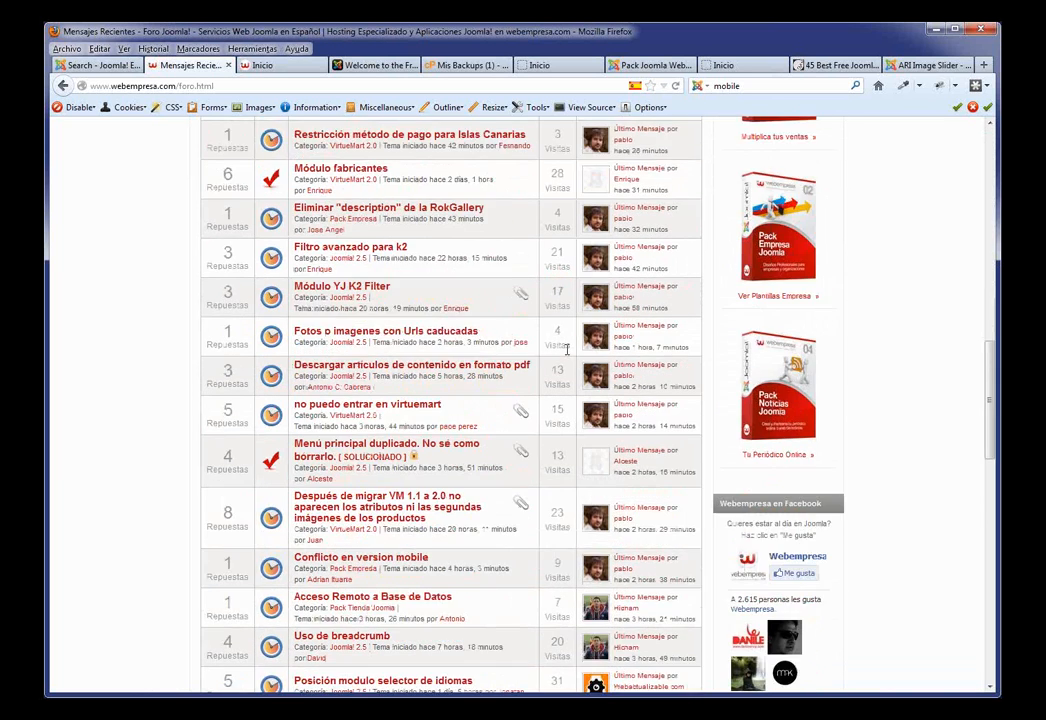
scroll(566, 349, "down", 4)
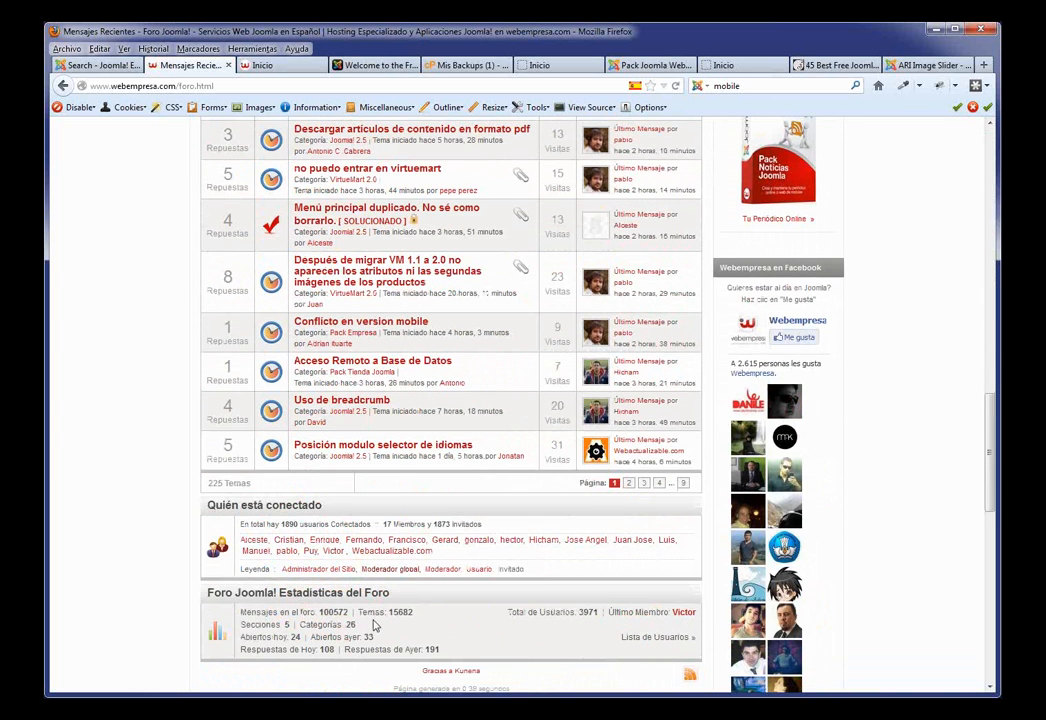
left_click_drag(349, 612, 241, 613)
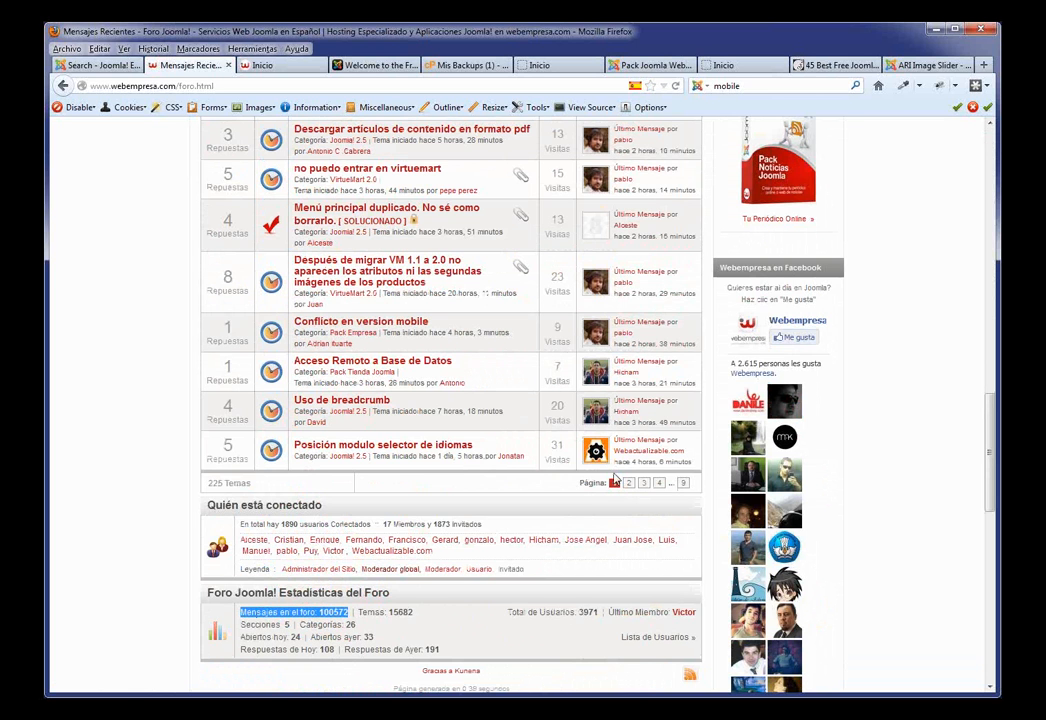
scroll(575, 505, "up", 2)
scroll(571, 525, "down", 3)
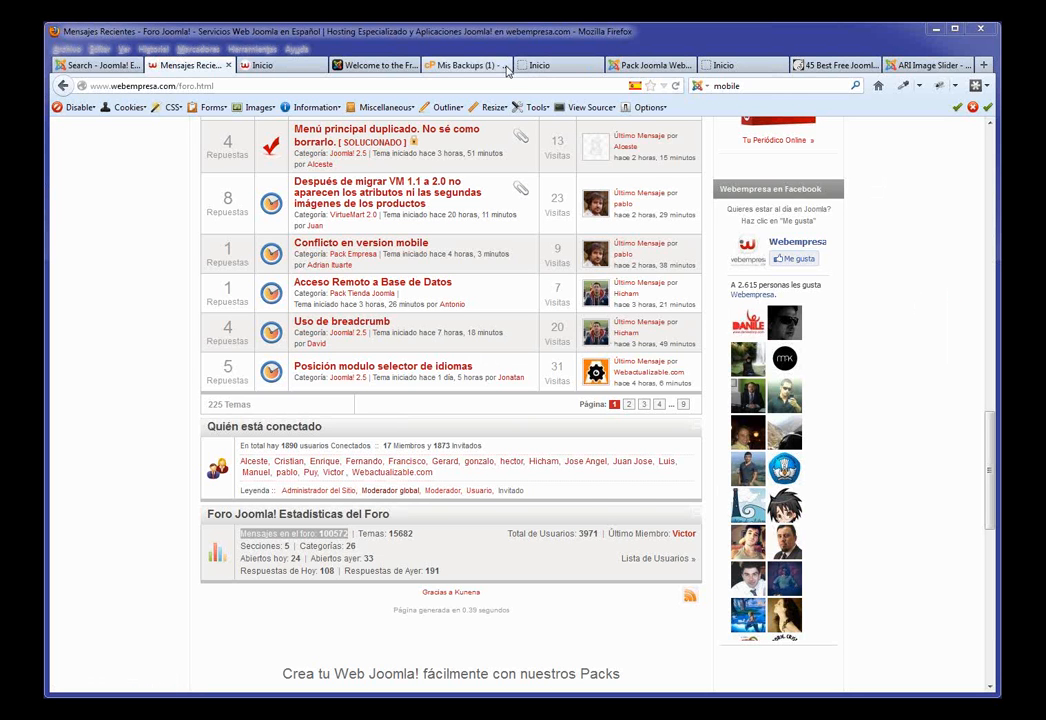
Step: Cycle through the open site tabs to reach the Joomla administration
left_click(378, 65)
left_click(455, 65)
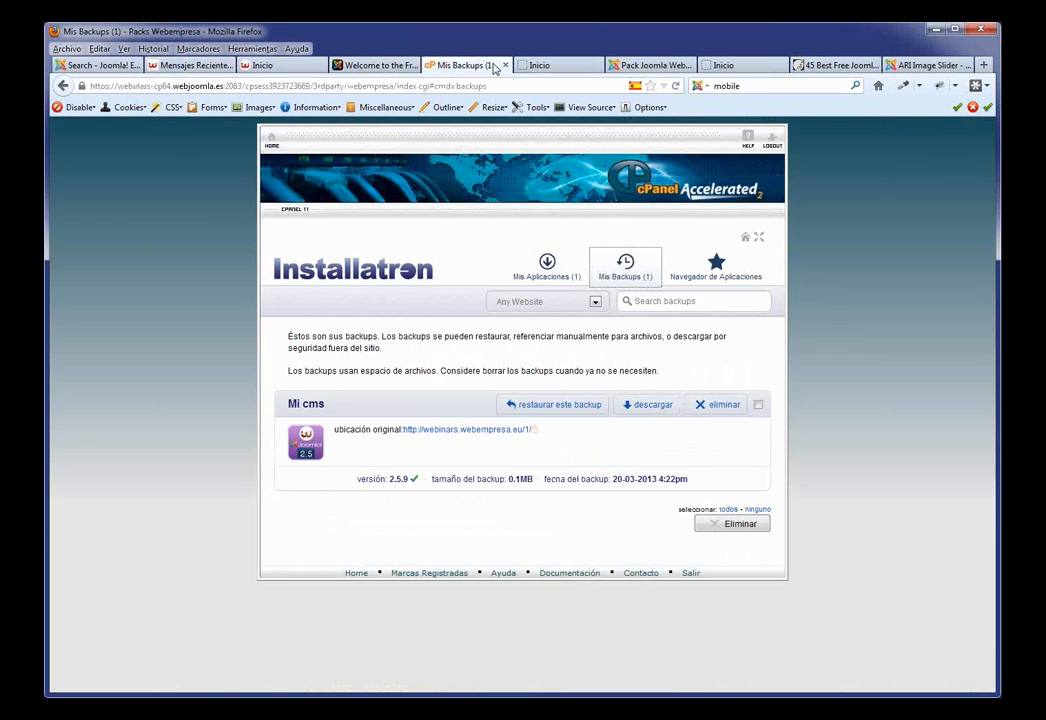
left_click(535, 65)
left_click(629, 68)
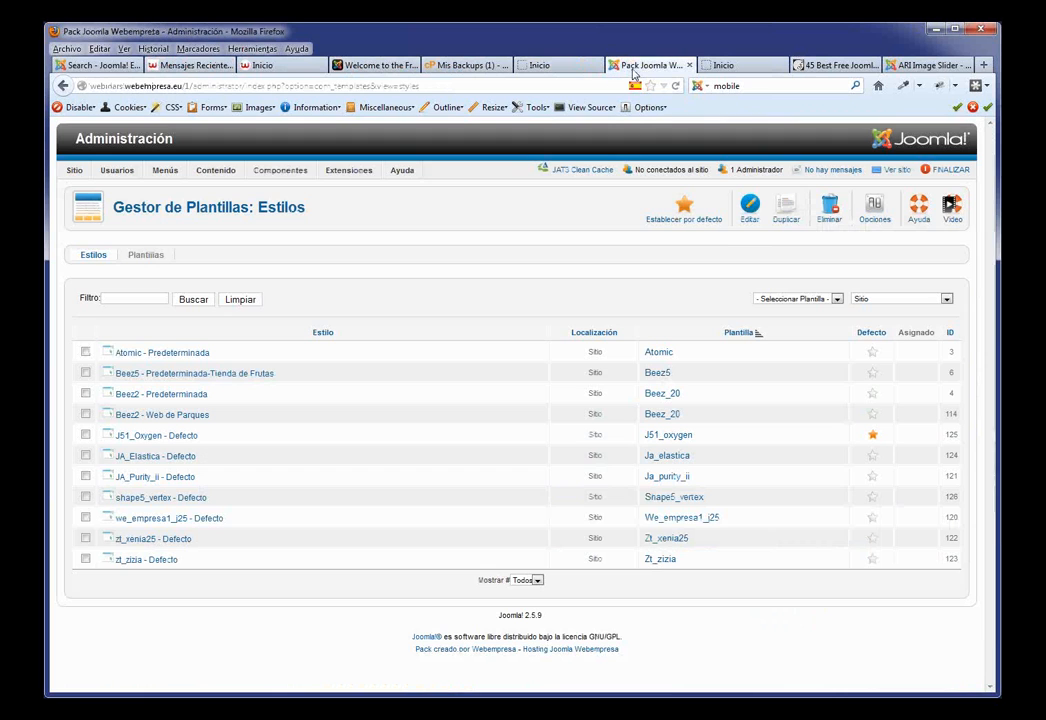
Step: Open Extensiones > Gestor de Plugins and review the list, highlighting Google Analytics 4 Joomla LITE
mouse_move(350, 172)
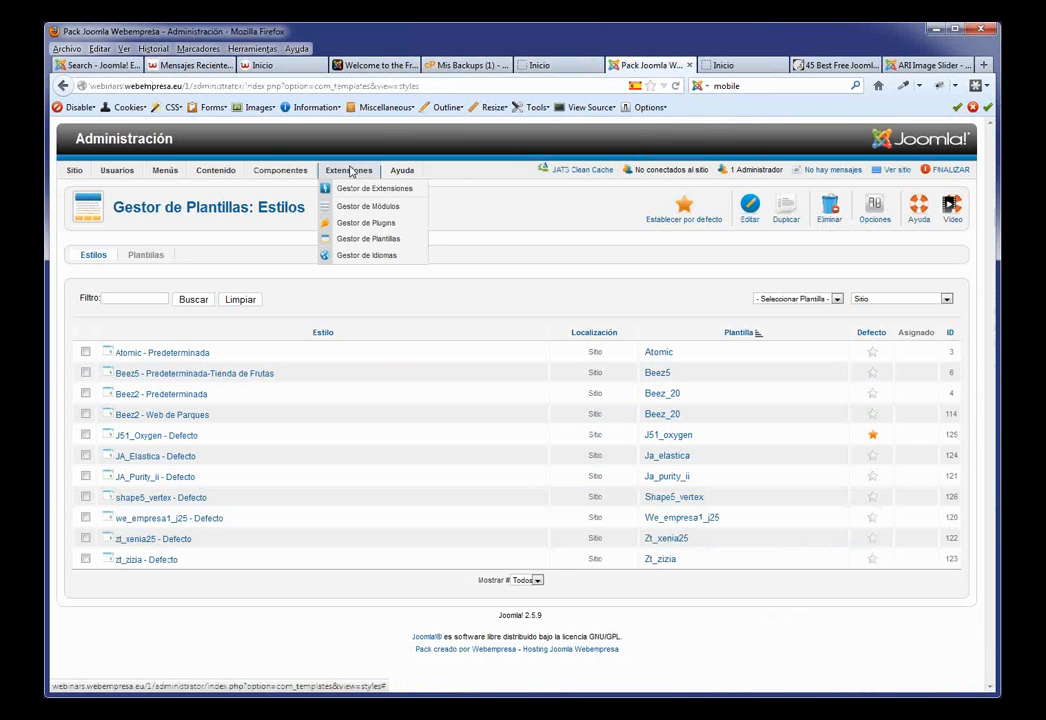
left_click(368, 222)
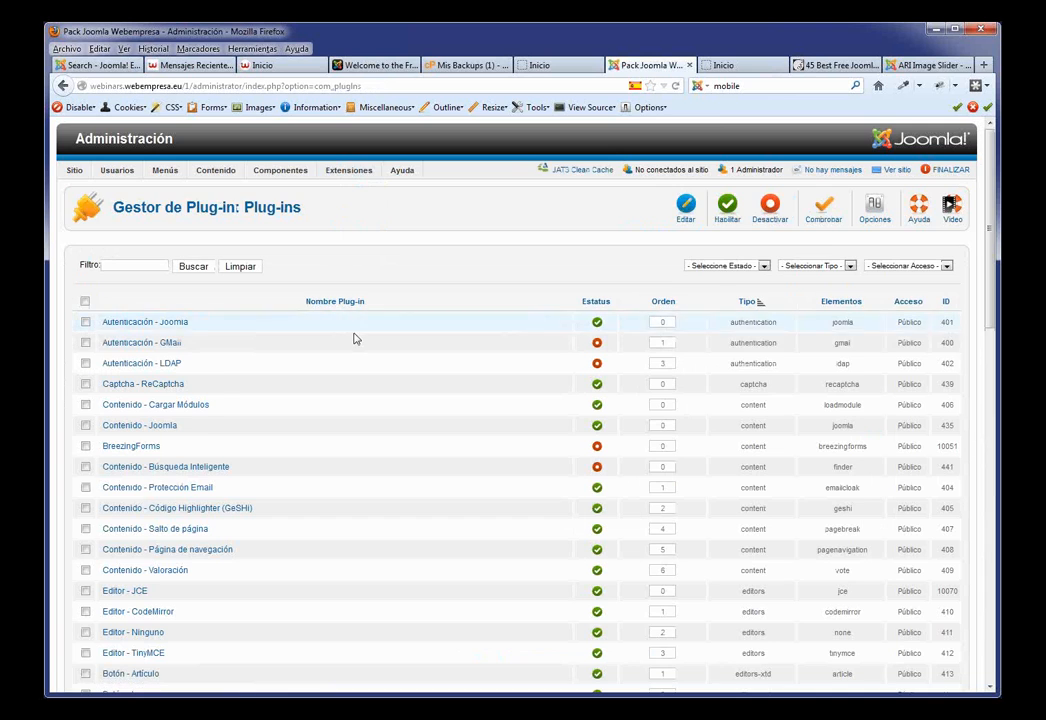
scroll(355, 339, "down", 6)
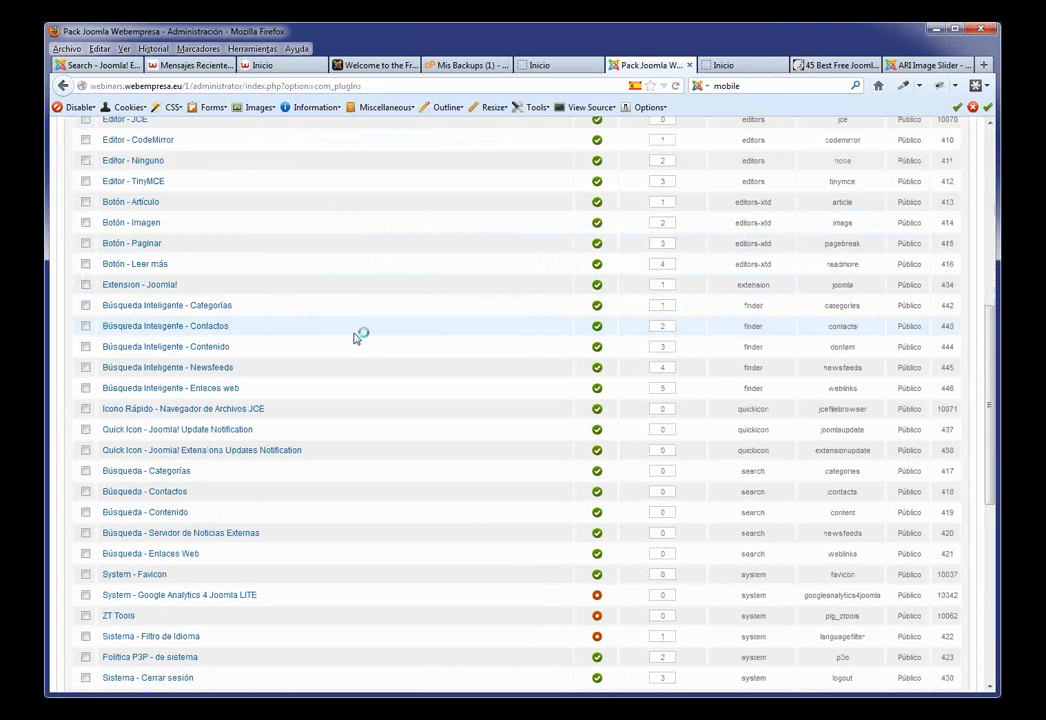
scroll(355, 338, "down", 4)
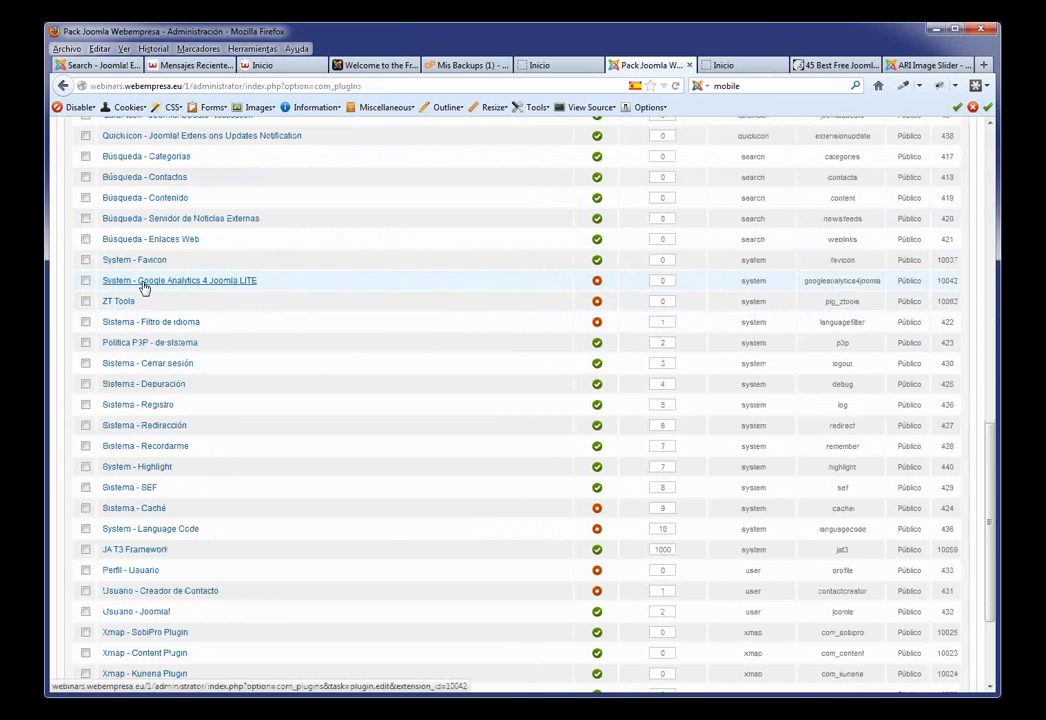
left_click_drag(287, 288, 88, 286)
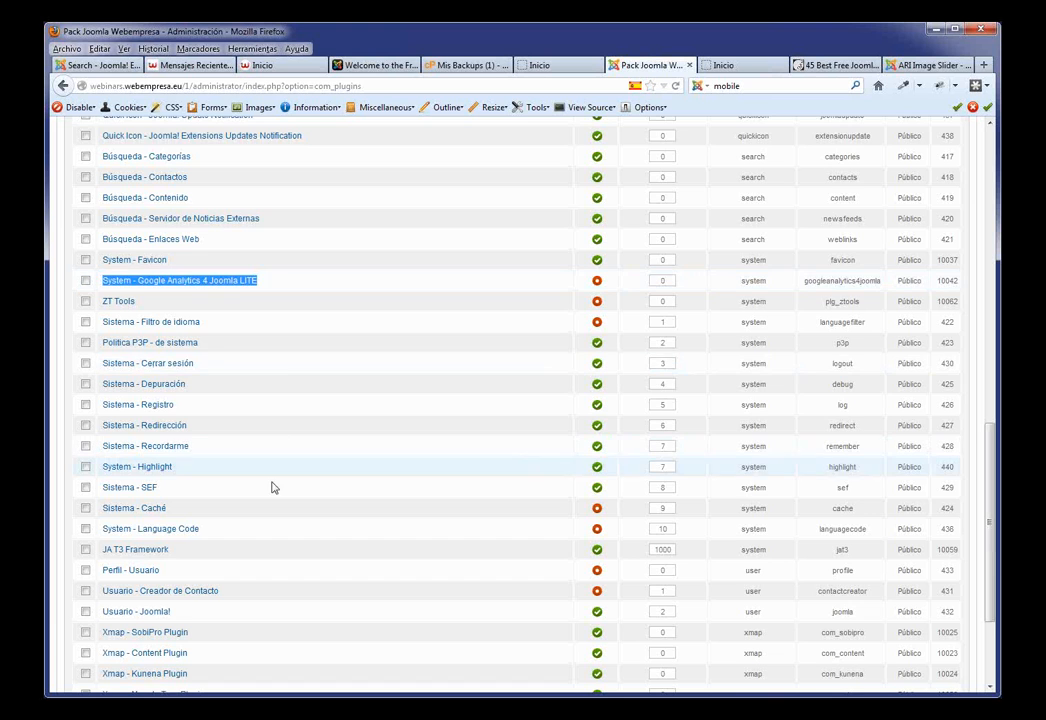
scroll(285, 498, "down", 2)
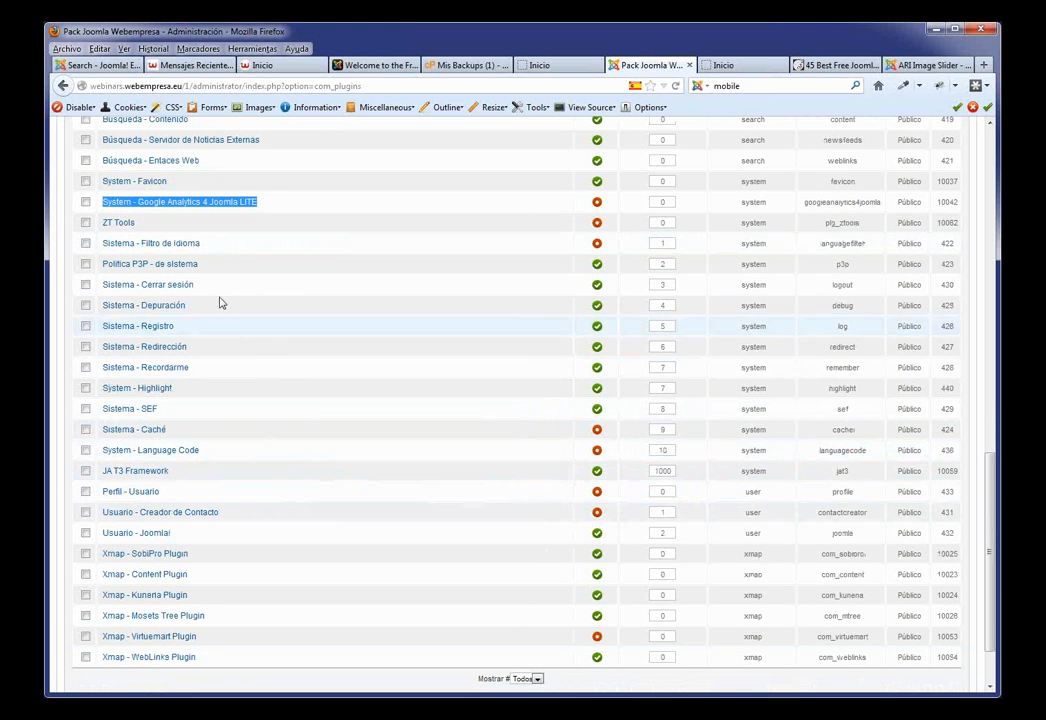
Step: Set Sistema - Filtro de idioma to Activado, save and close, then go to the university demo tab
left_click(168, 251)
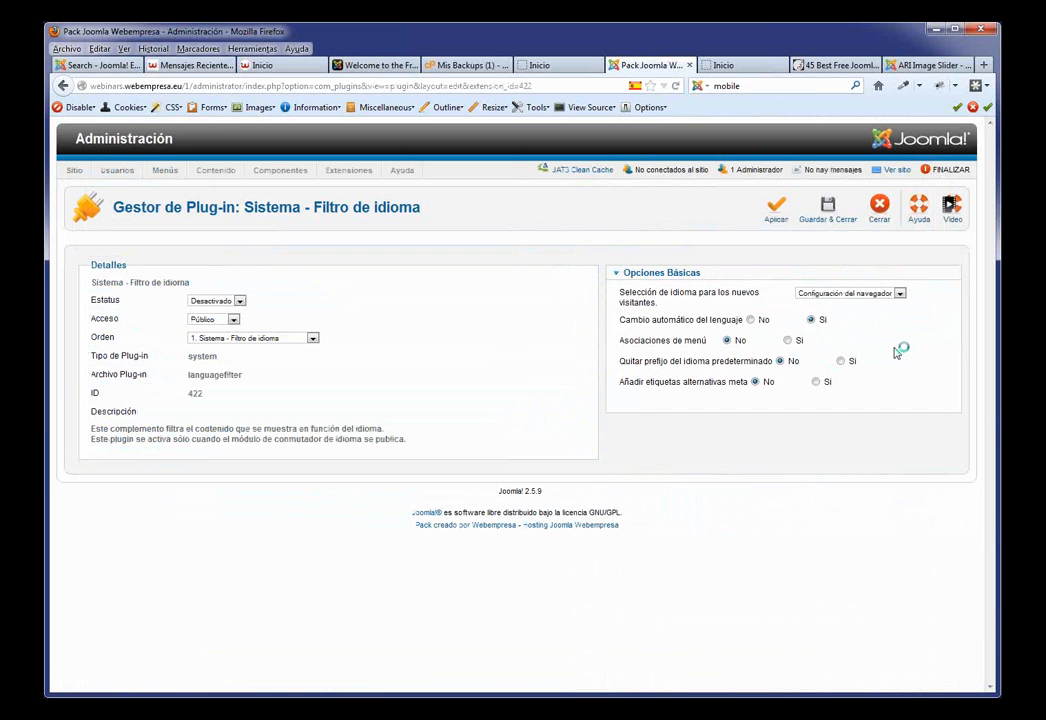
left_click(239, 301)
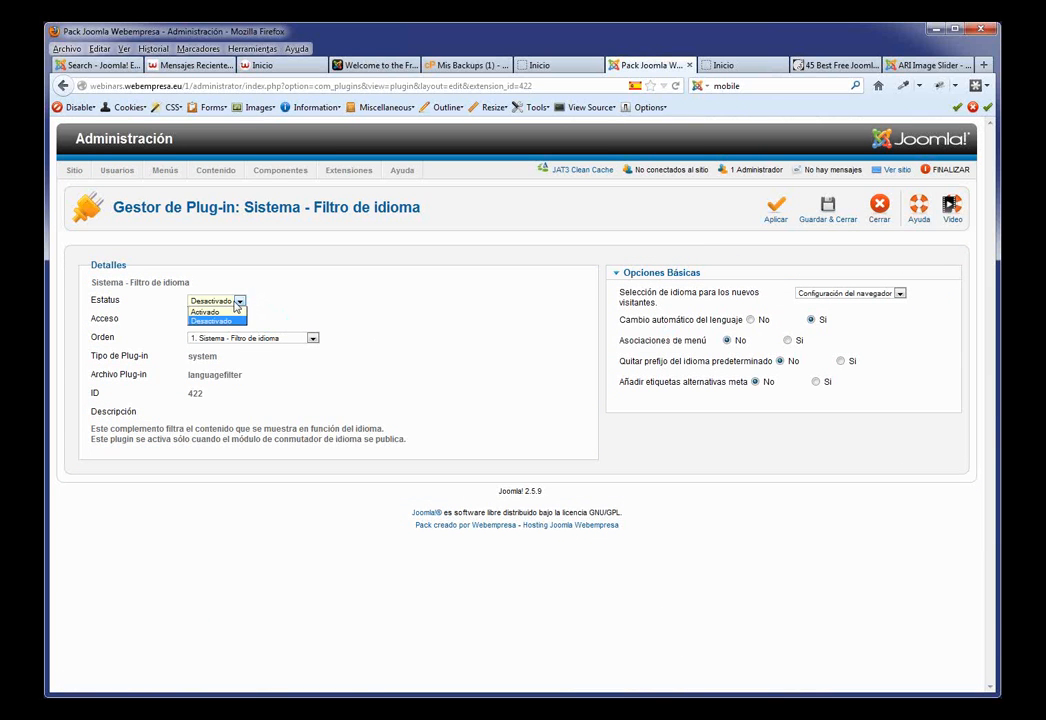
left_click(206, 311)
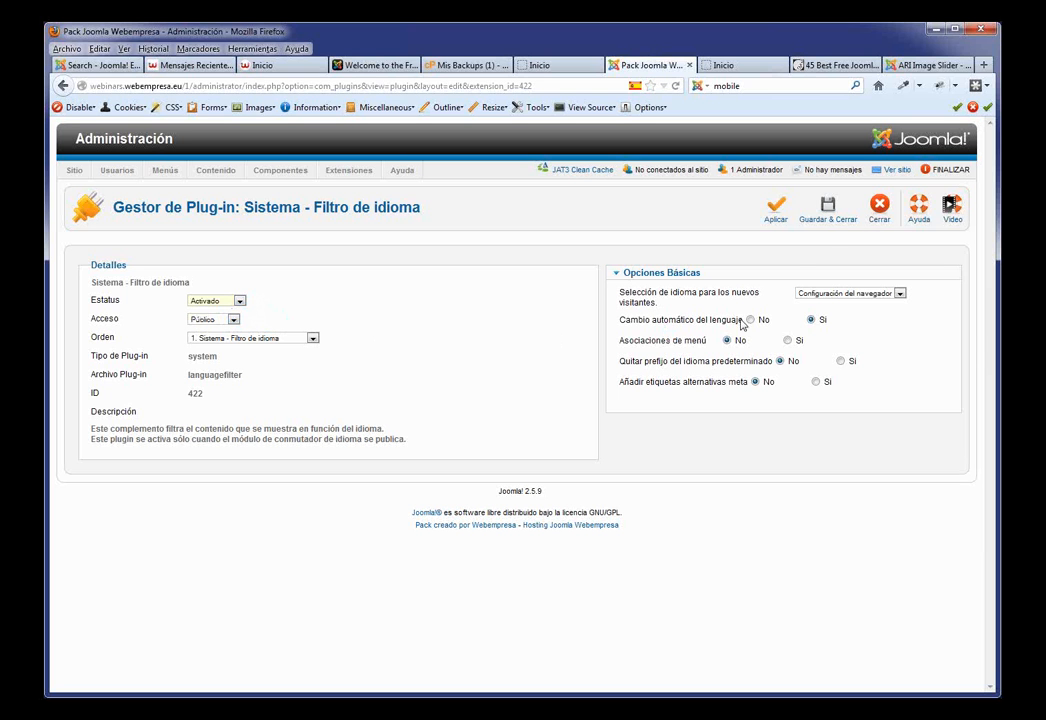
left_click(838, 213)
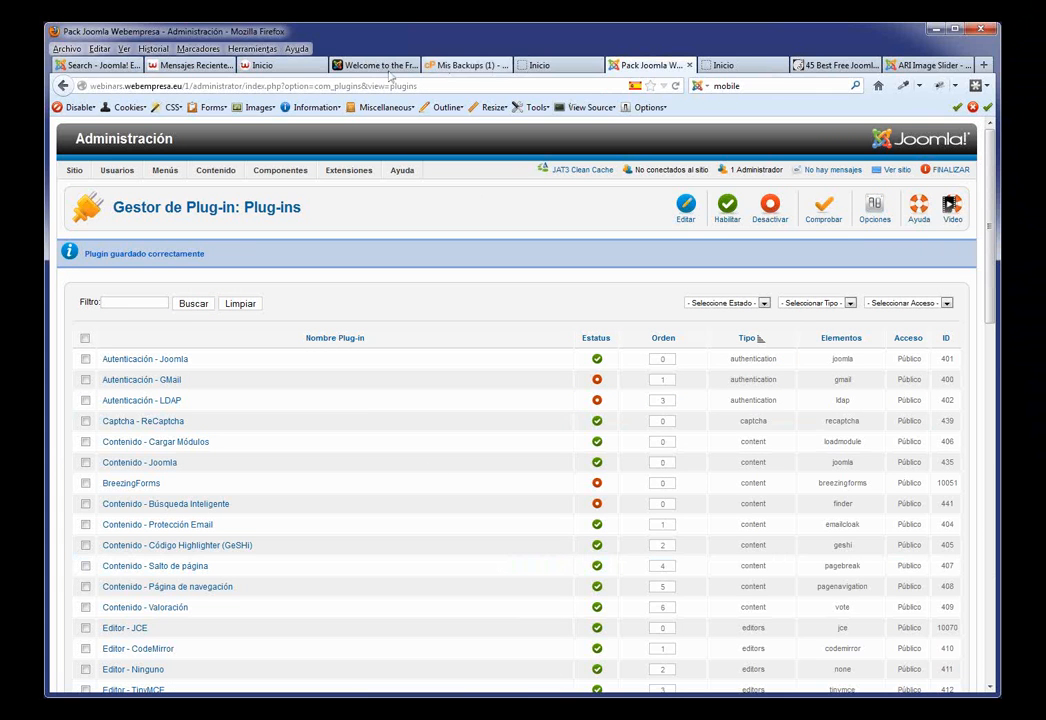
left_click(265, 65)
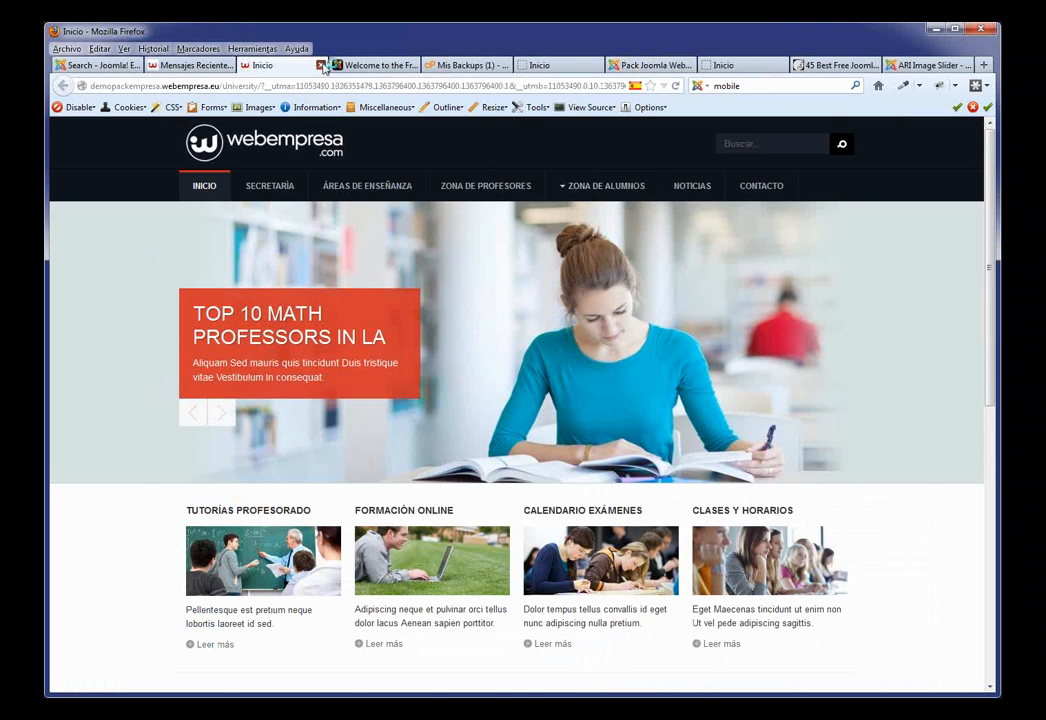
Step: Close the university demo tab, view Blog Joomla on the forum, then return to Joomla administration
left_click(321, 65)
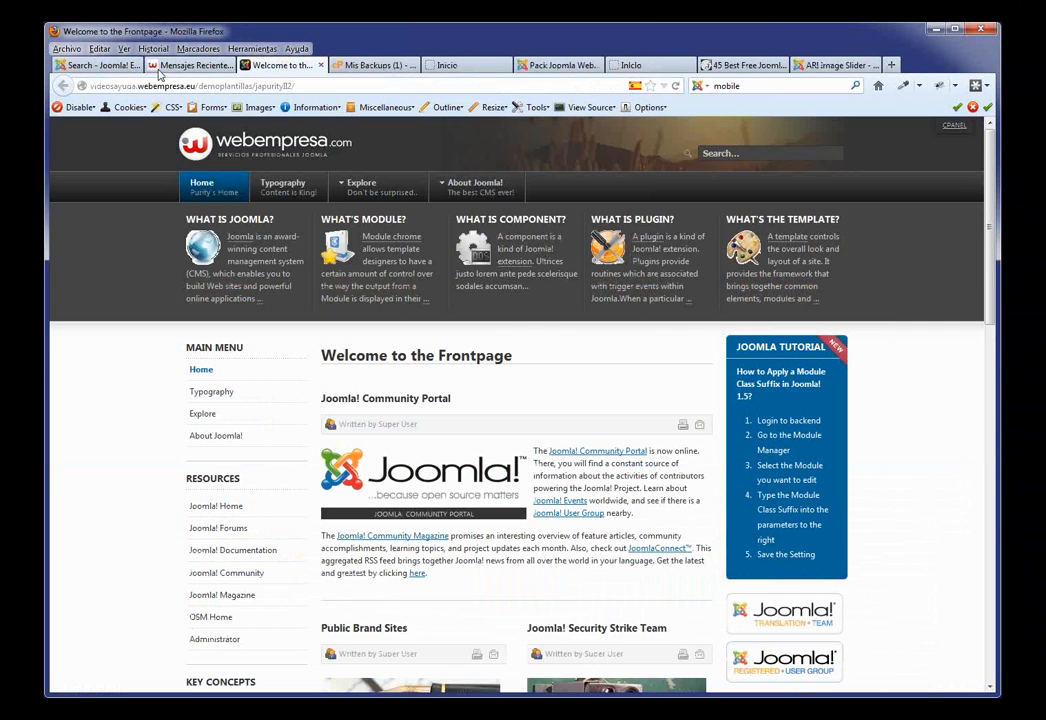
left_click(190, 65)
scroll(710, 313, "up", 20)
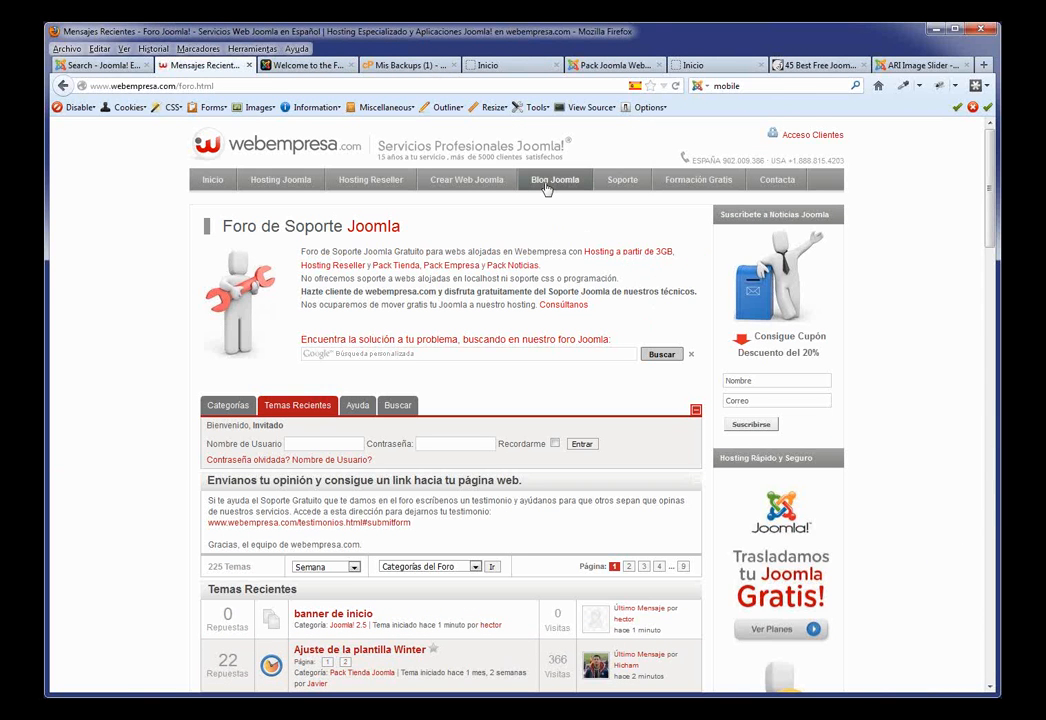
left_click(546, 189)
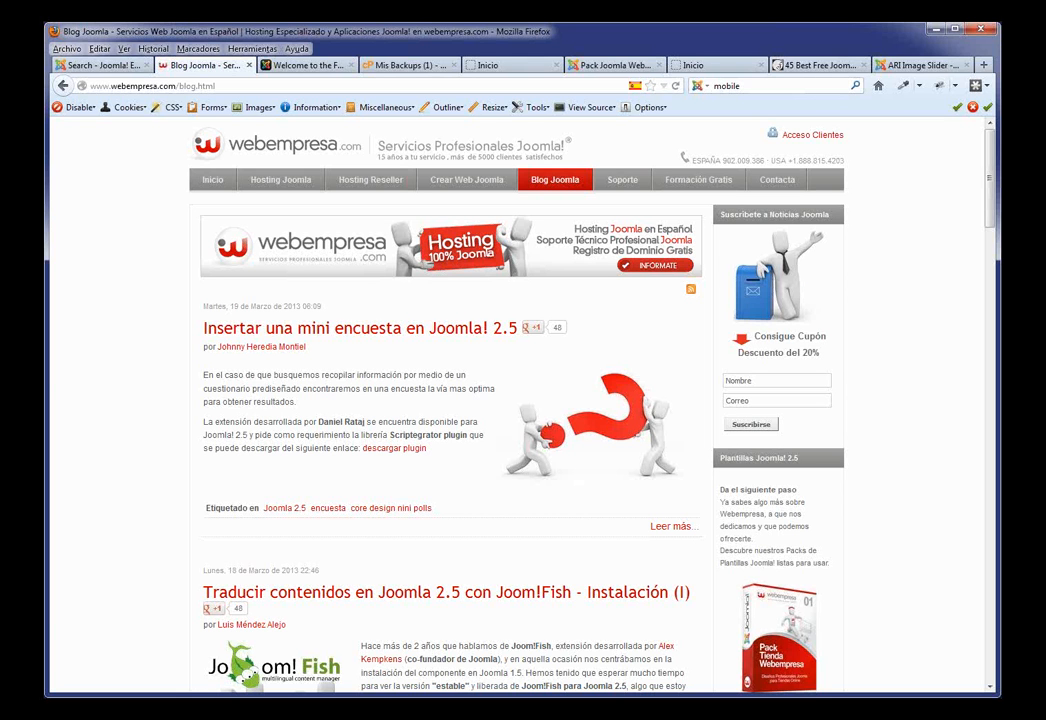
left_click(557, 63)
left_click(568, 64)
mouse_move(165, 172)
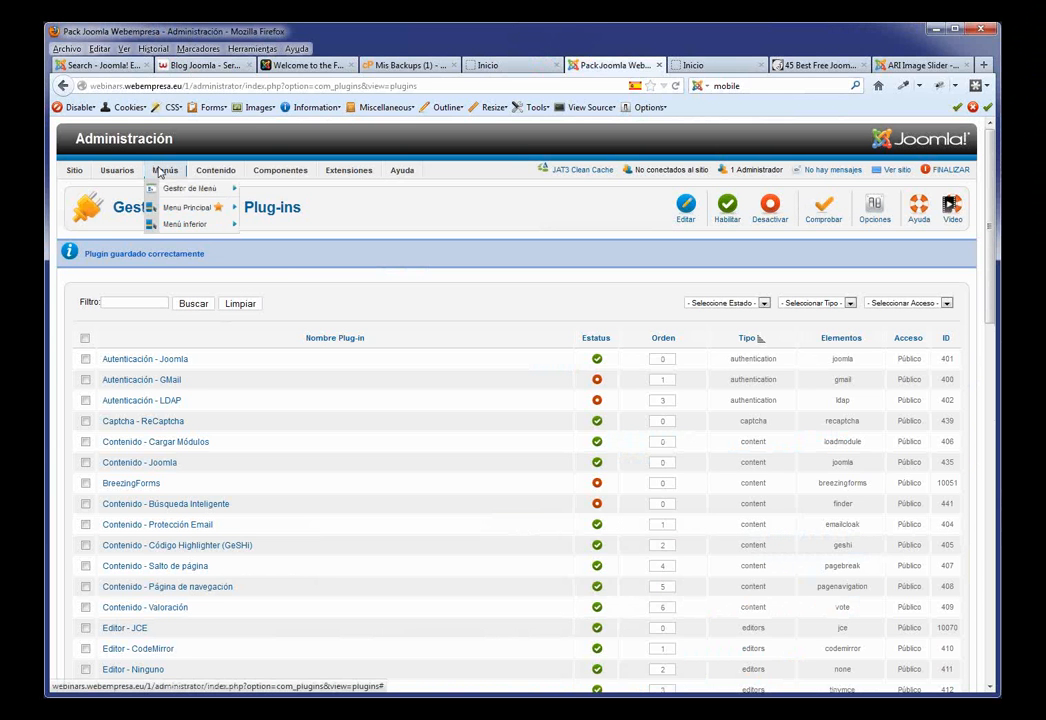
Step: Give the Menu Principal's Servicios item Registrado access and save it
left_click(197, 208)
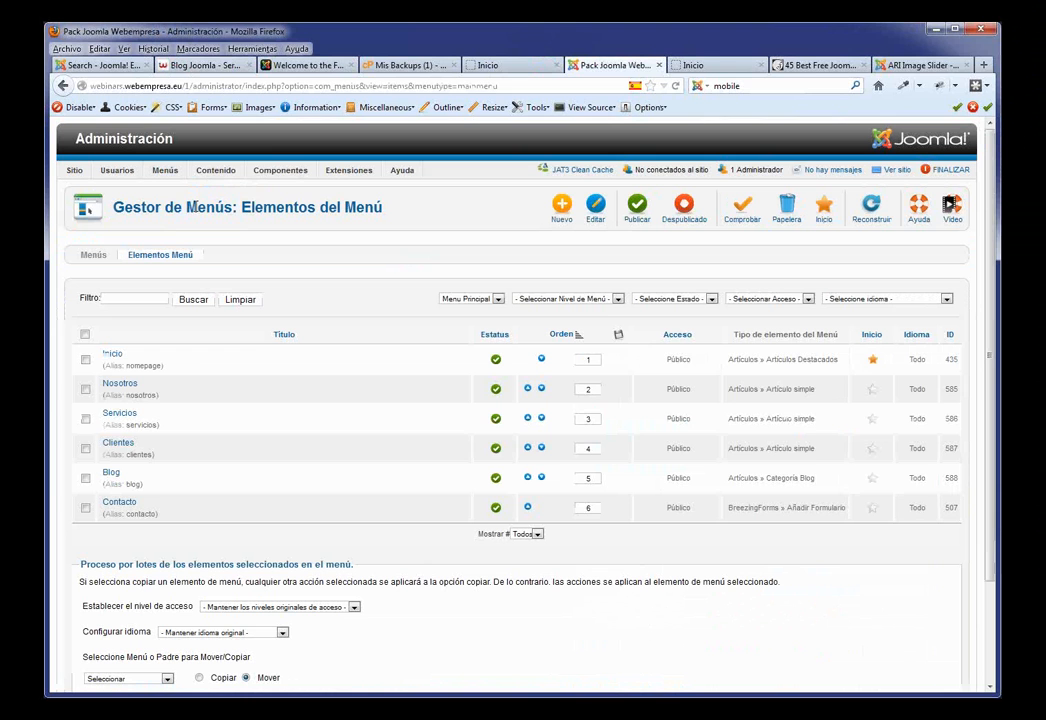
left_click(124, 414)
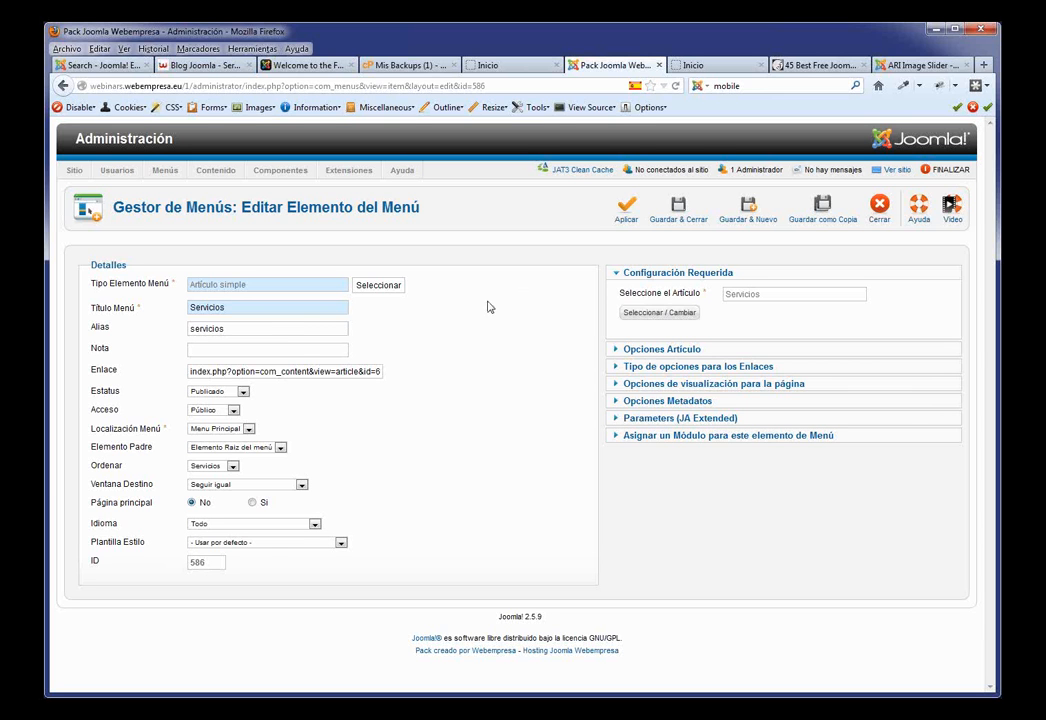
left_click(234, 410)
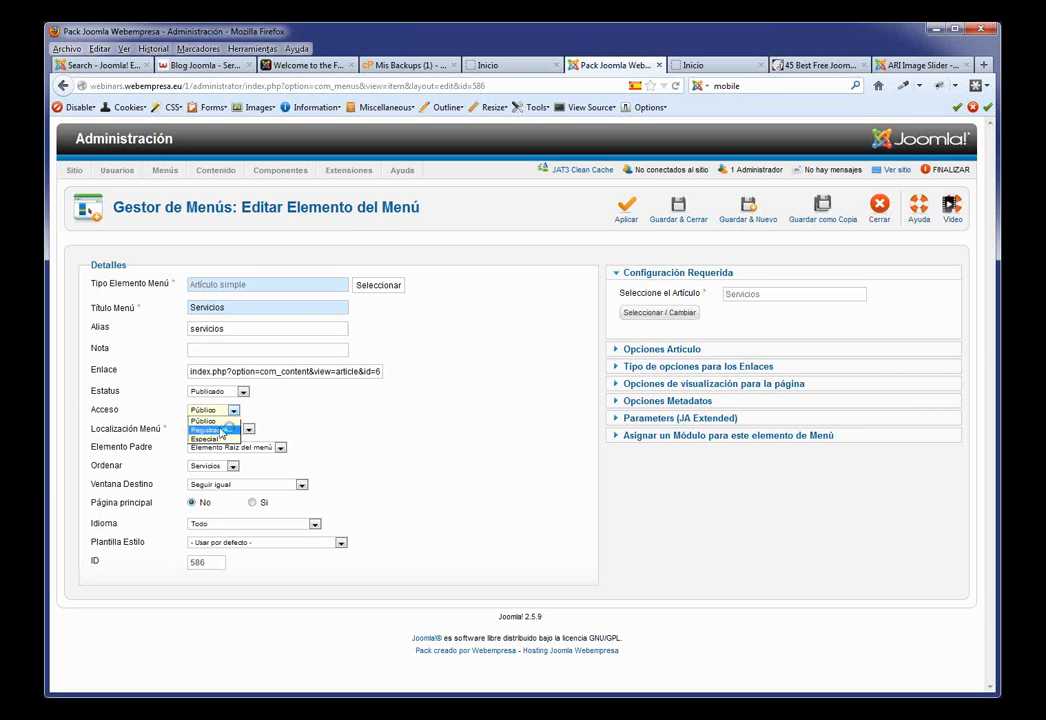
left_click(230, 429)
left_click(234, 411)
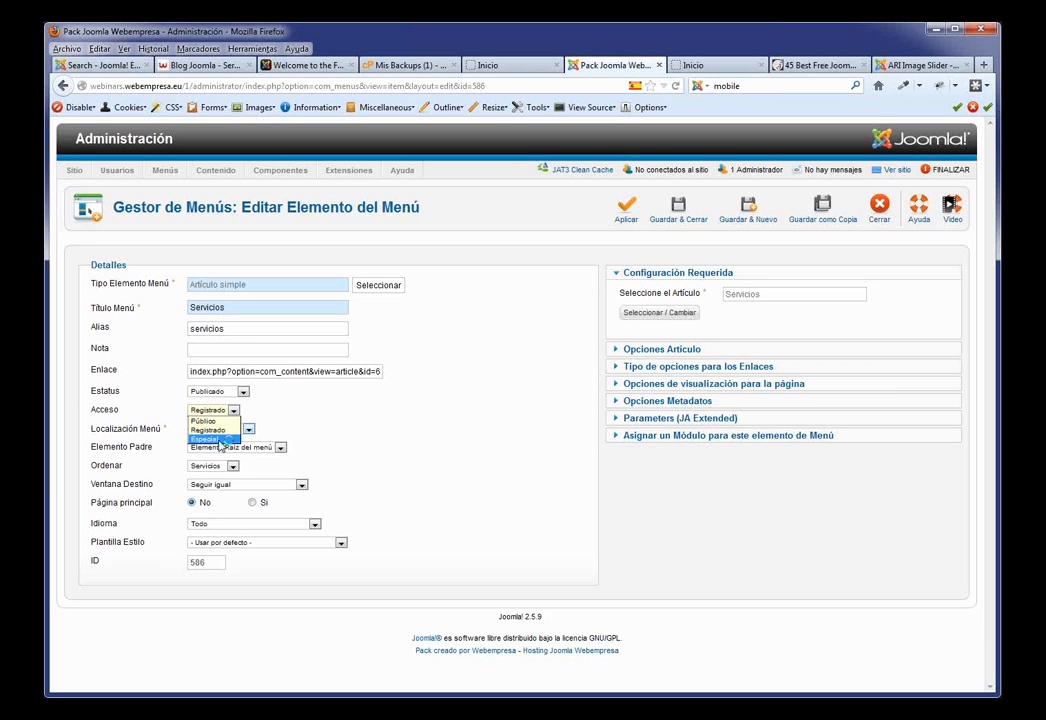
left_click(221, 441)
left_click(224, 410)
left_click(219, 431)
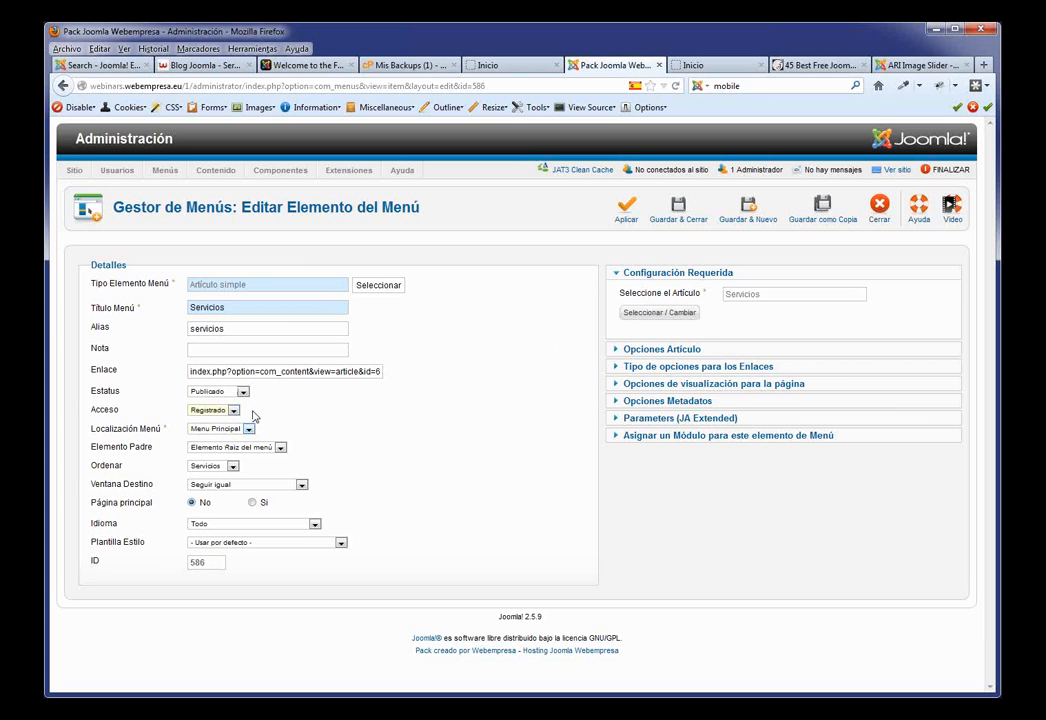
left_click(678, 210)
left_click(520, 65)
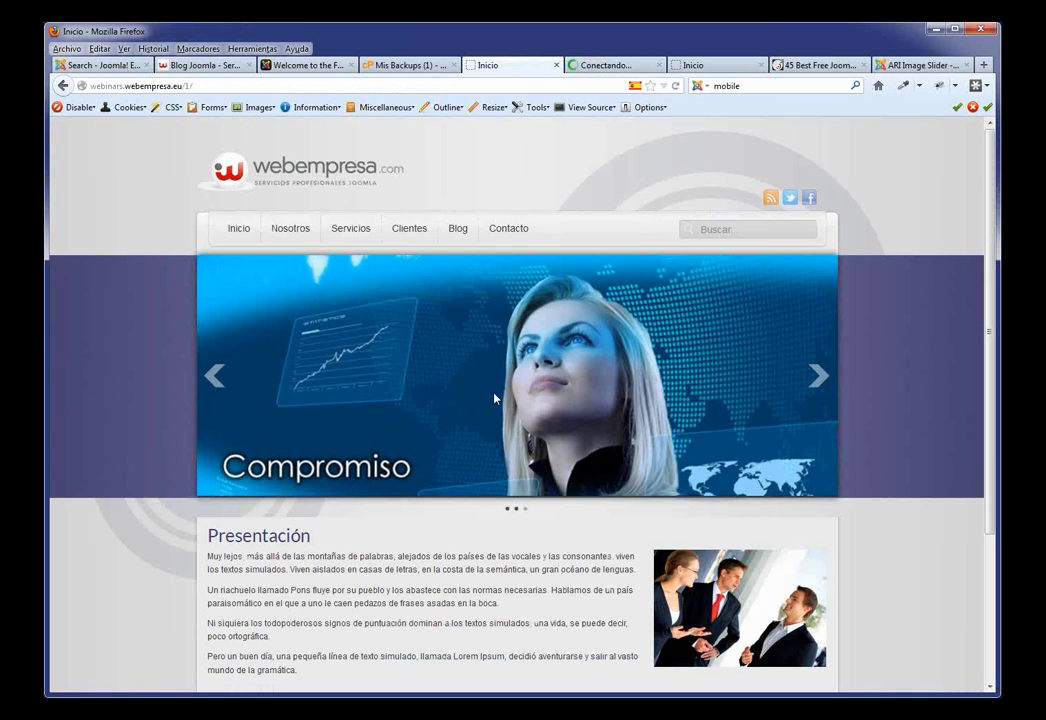
Step: Reload the webempresa front page and check that Servicios no longer appears in the menu
key("F5")
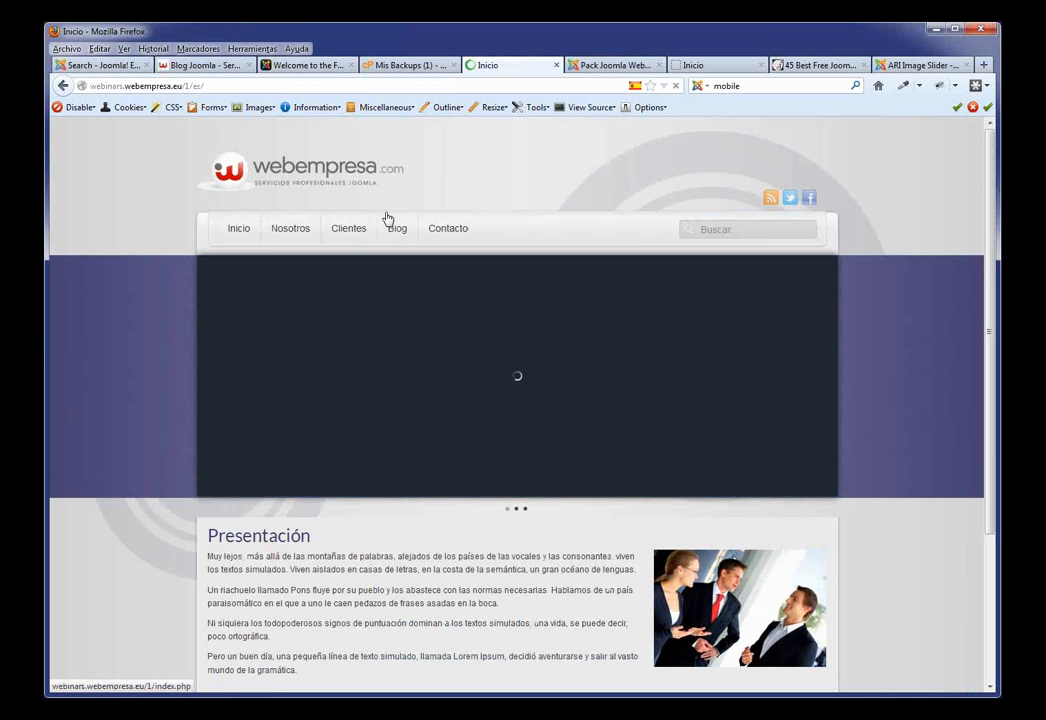
scroll(437, 472, "down", 2)
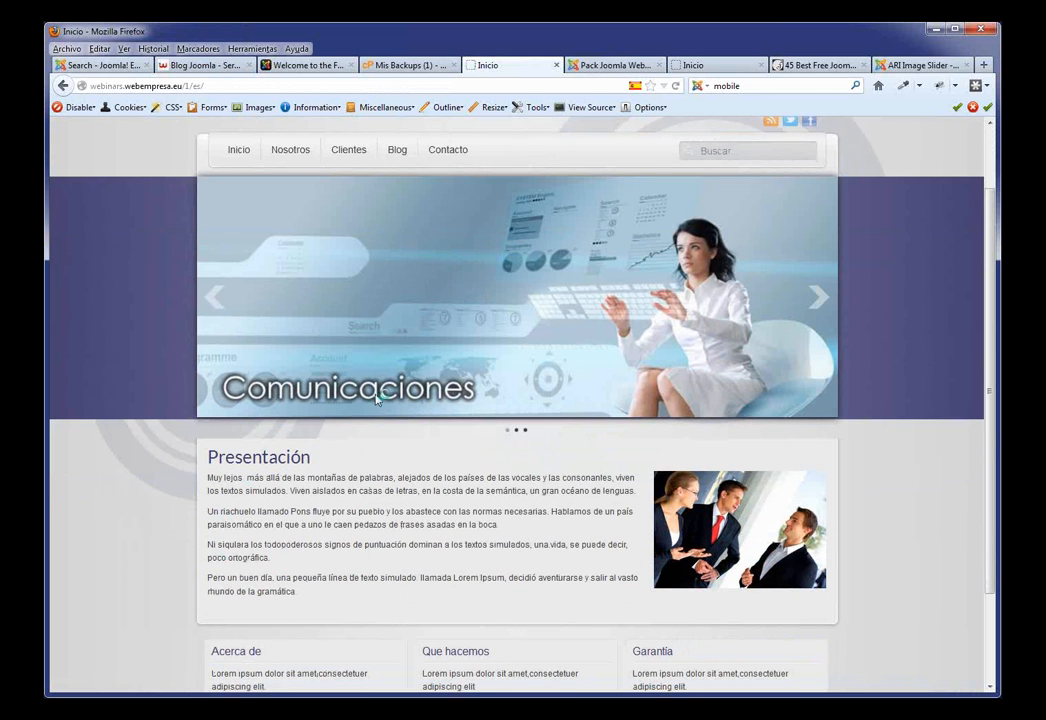
scroll(447, 229, "up", 2)
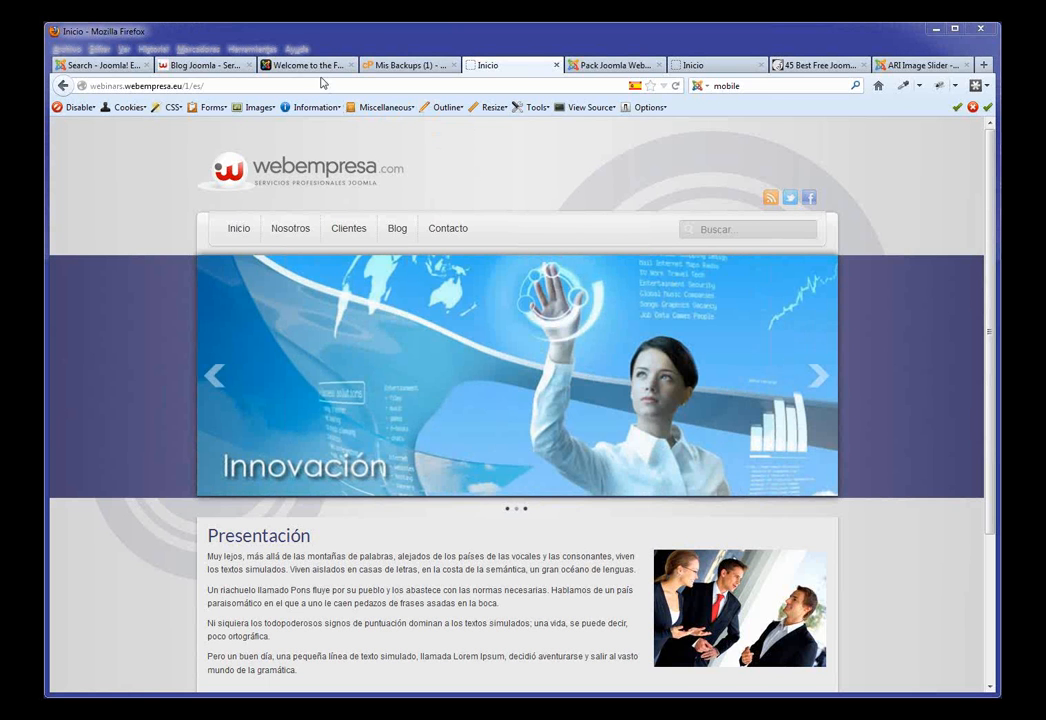
Step: Look through Firefox's menus for toolbar options without choosing anything
left_click(251, 50)
mouse_move(123, 49)
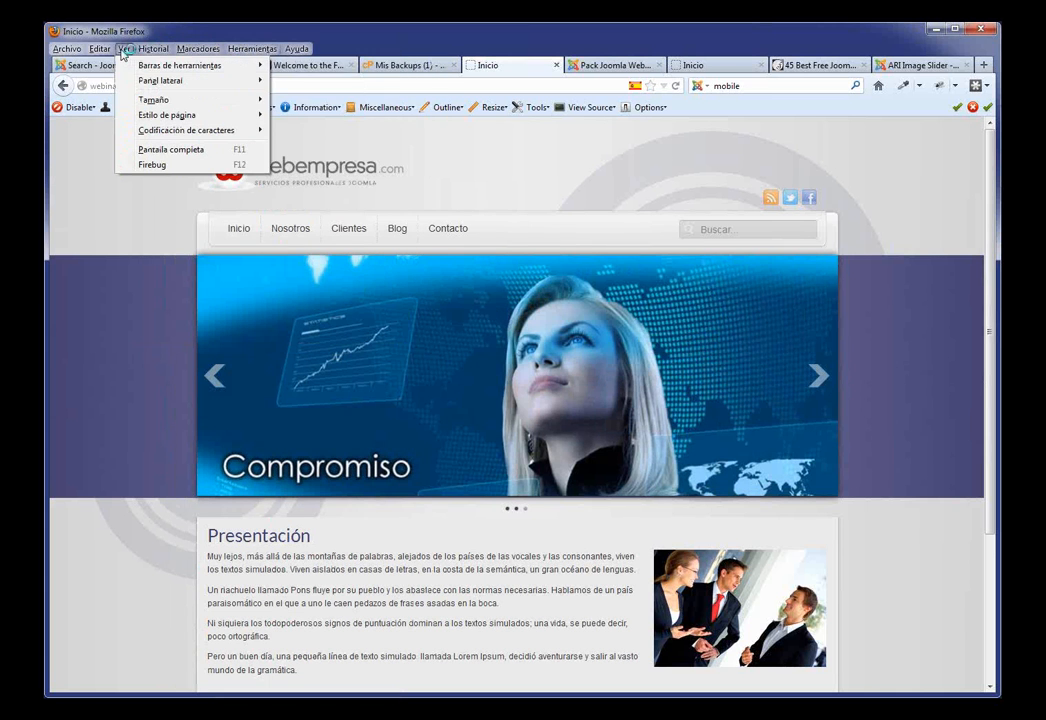
mouse_move(147, 66)
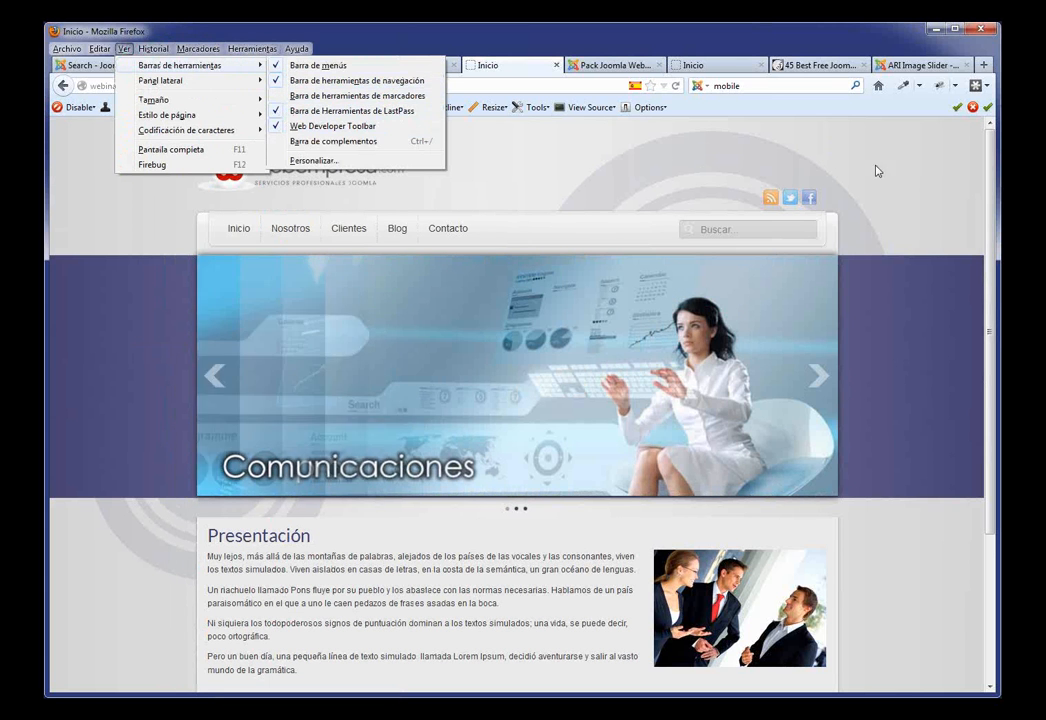
left_click(923, 164)
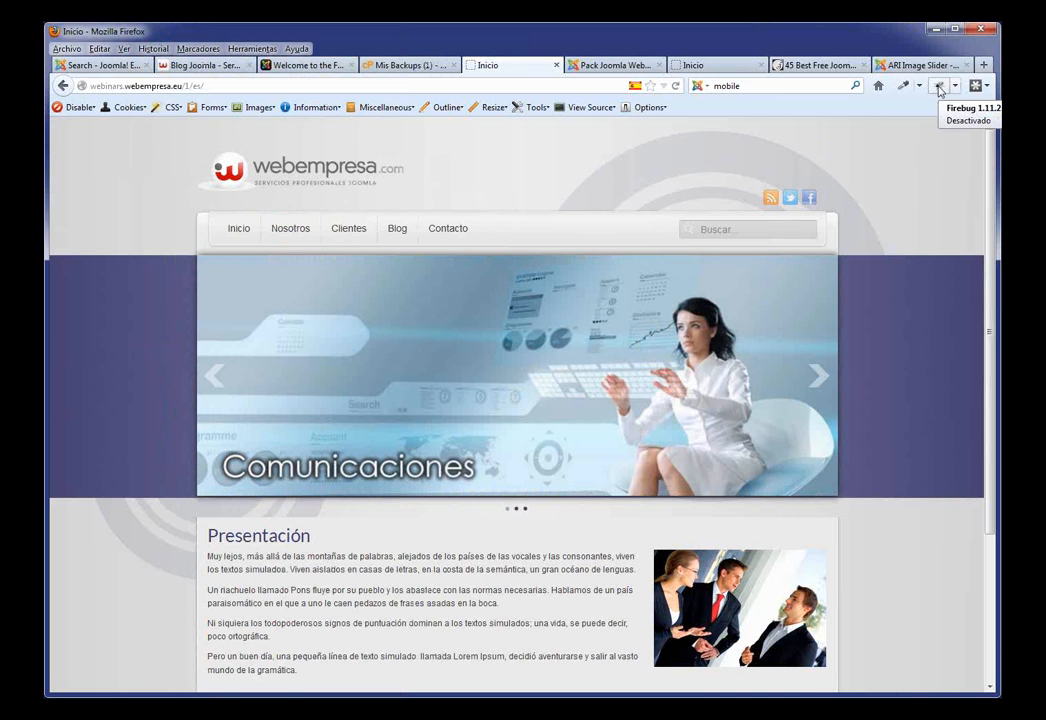
Step: In Firebug, change the #hornav ul a:hover colour to #000
left_click(939, 88)
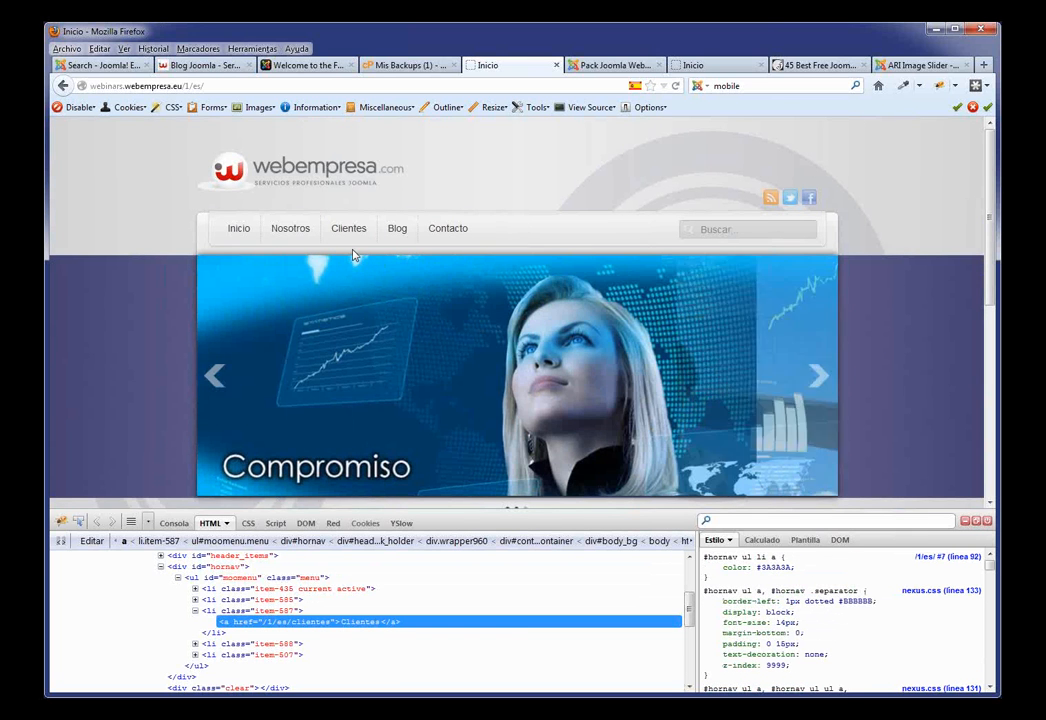
left_click(775, 577)
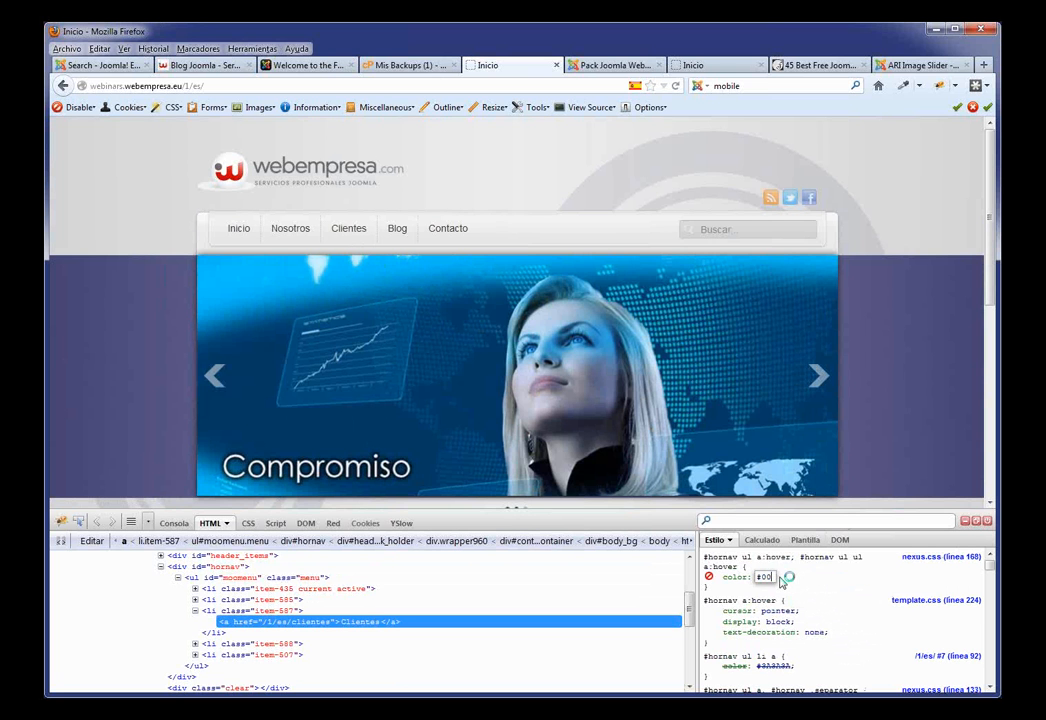
type("#000")
key("Return")
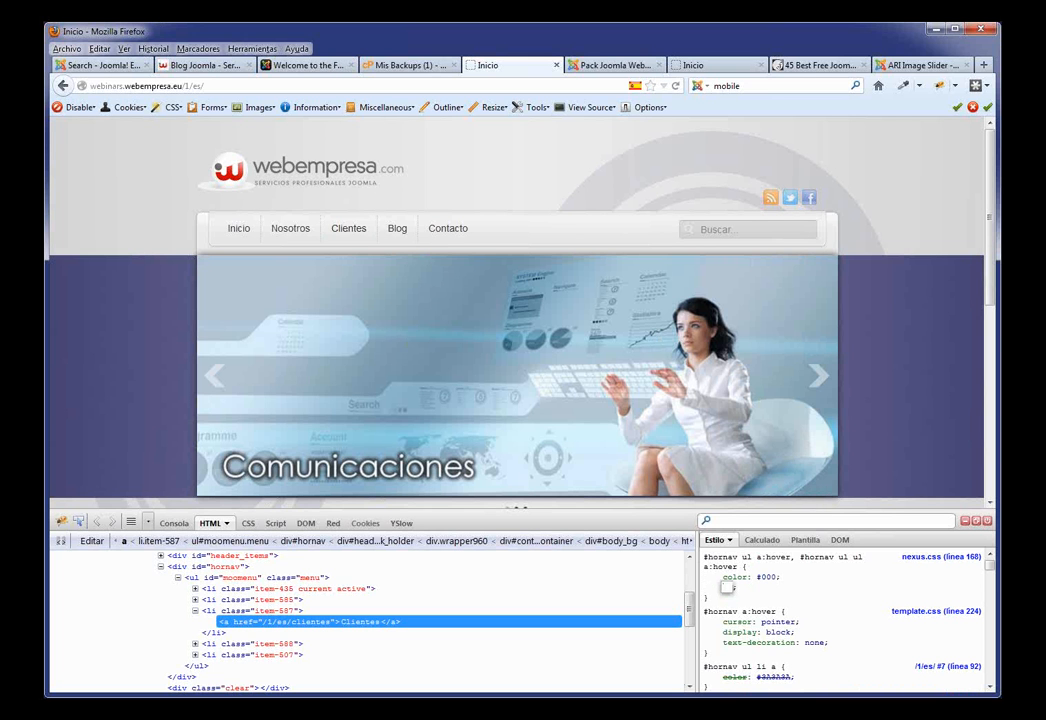
scroll(726, 586, "down", 3)
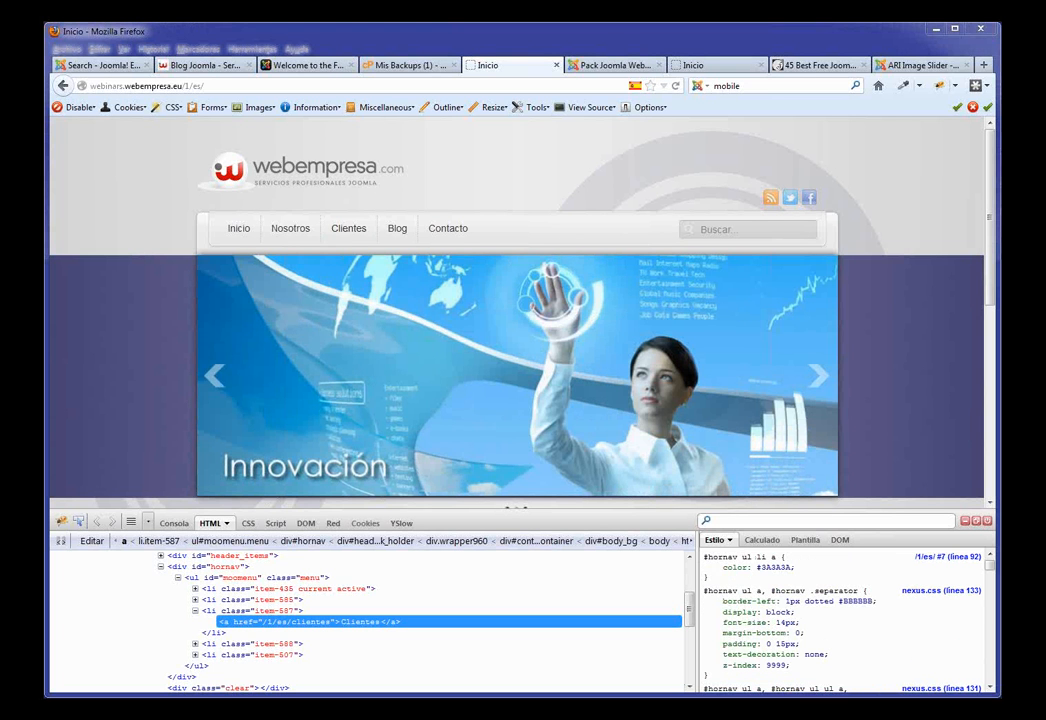
Step: Inspect the slideshow container element, then close Firebug
left_click(78, 521)
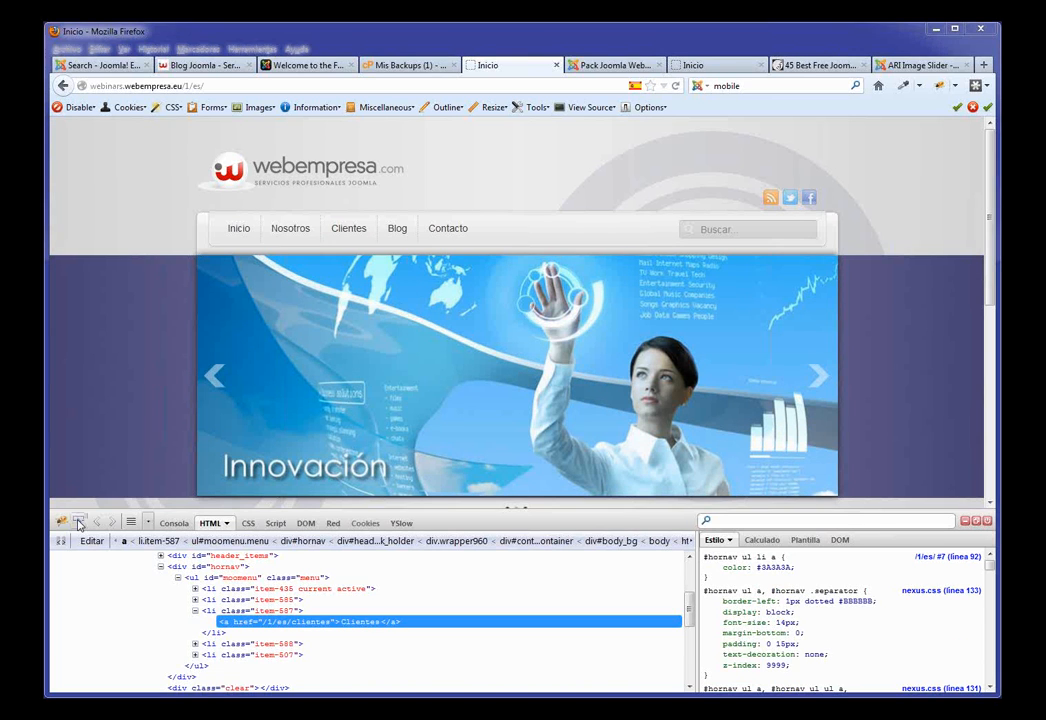
left_click(132, 452)
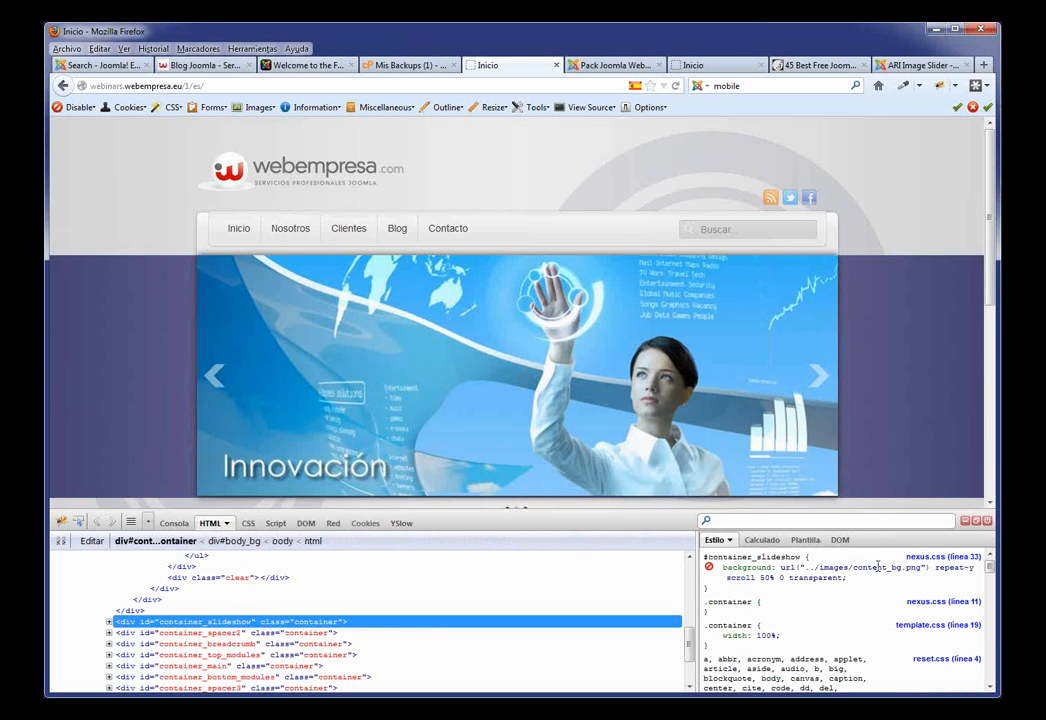
mouse_move(878, 567)
left_click(965, 522)
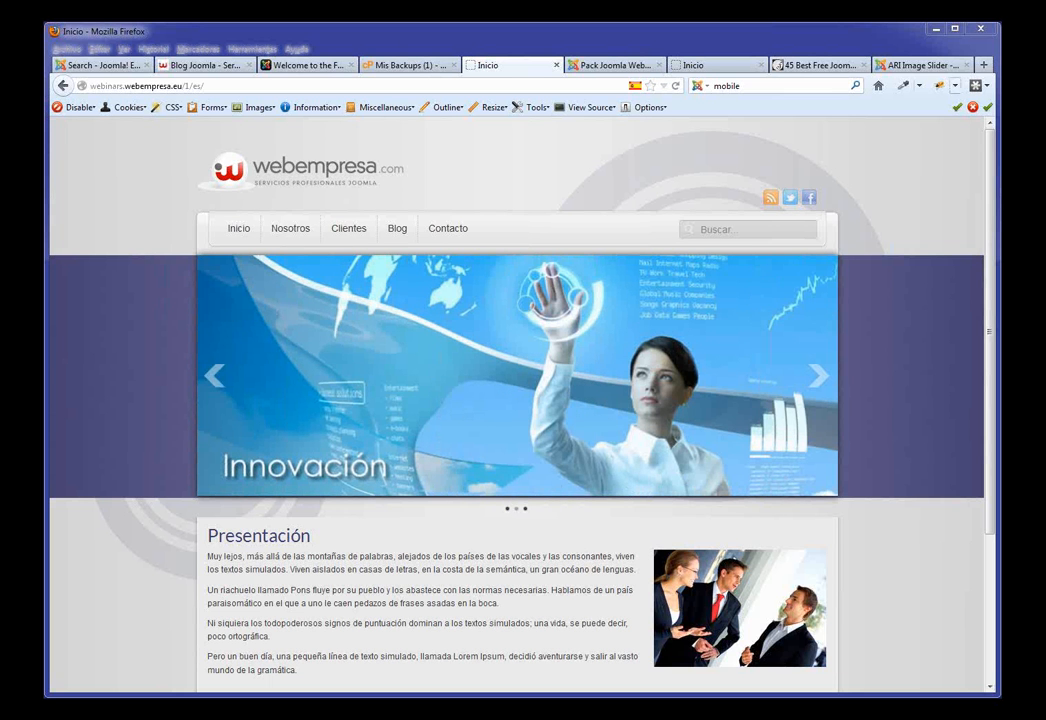
Step: Set the Blog menu item's Elemento Padre to Nosotros and save it
left_click(592, 66)
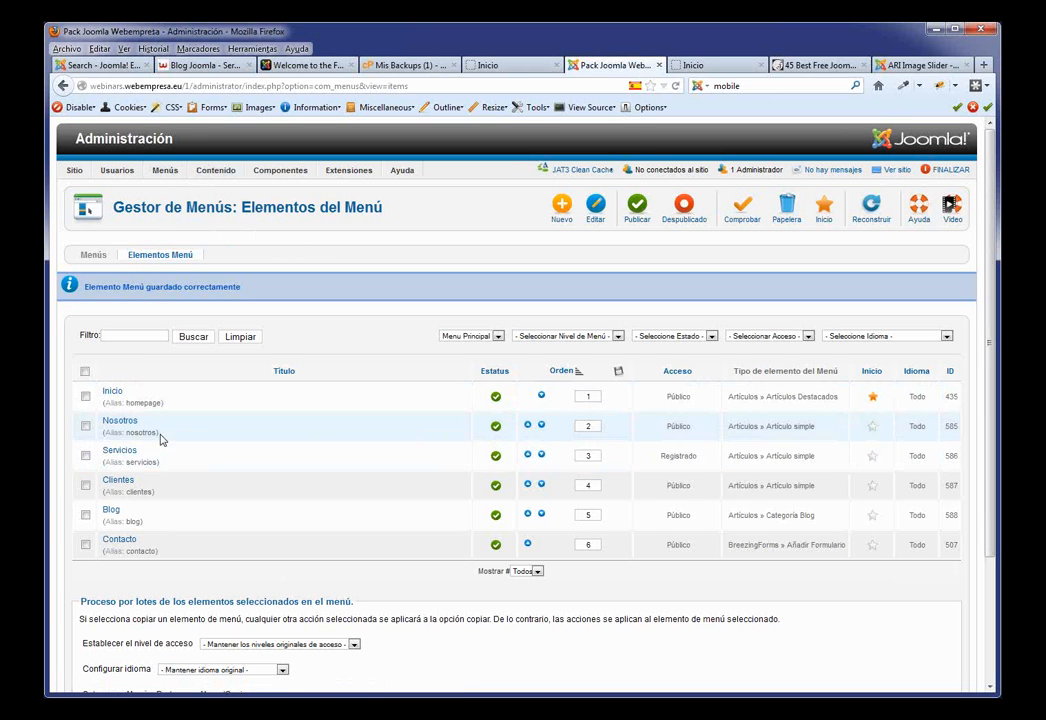
left_click(110, 510)
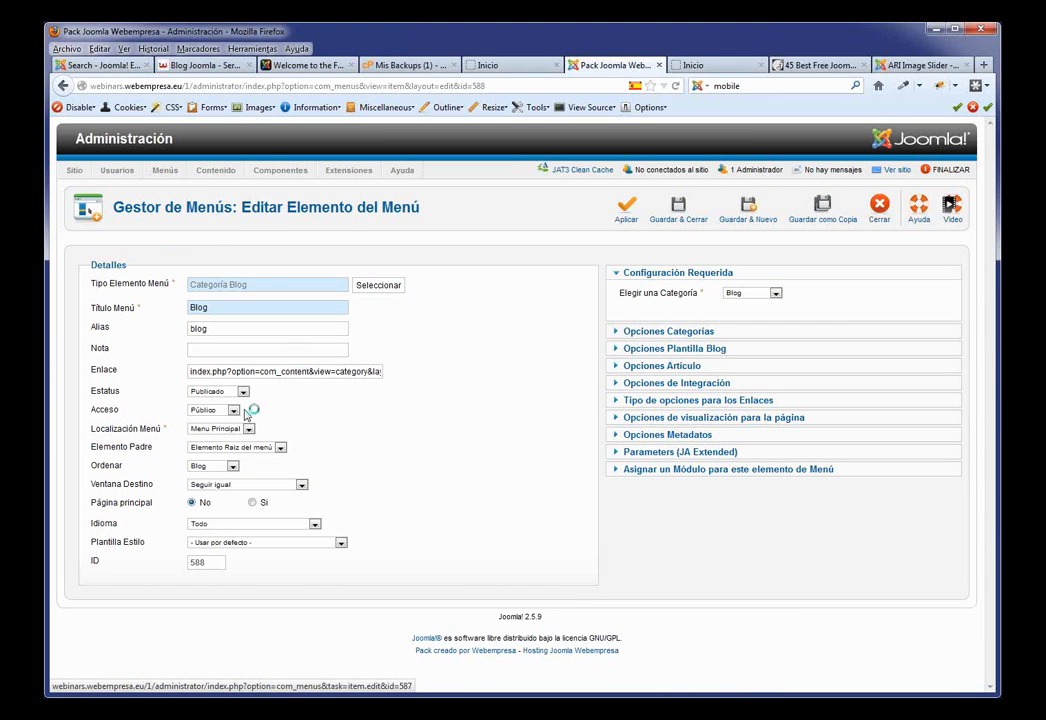
left_click(280, 447)
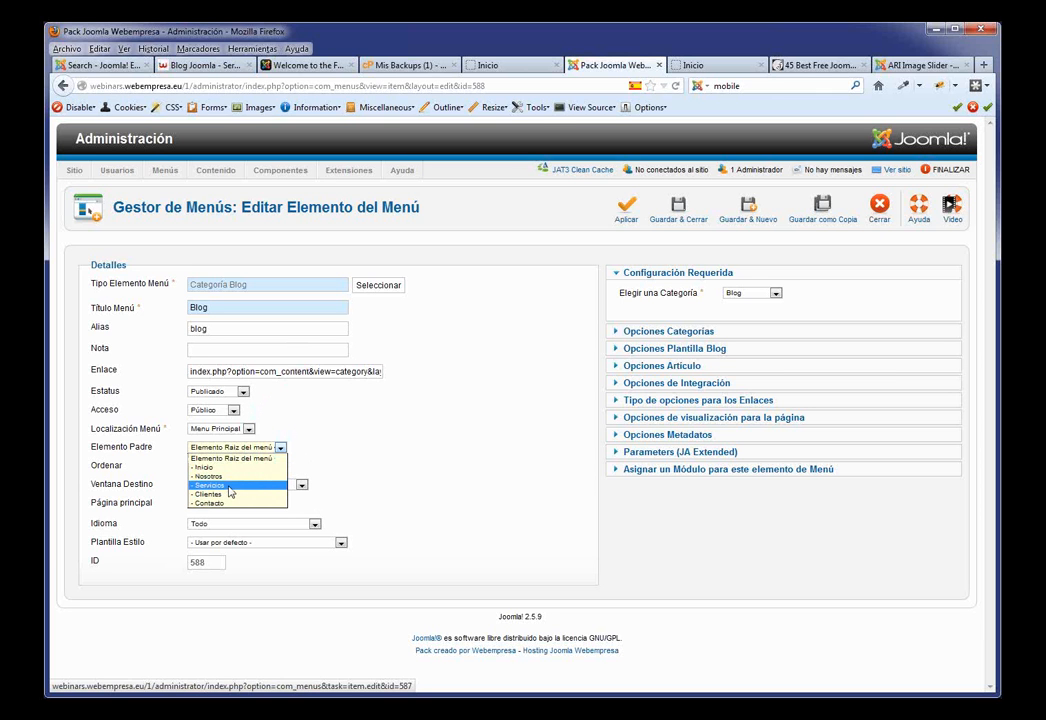
left_click(229, 478)
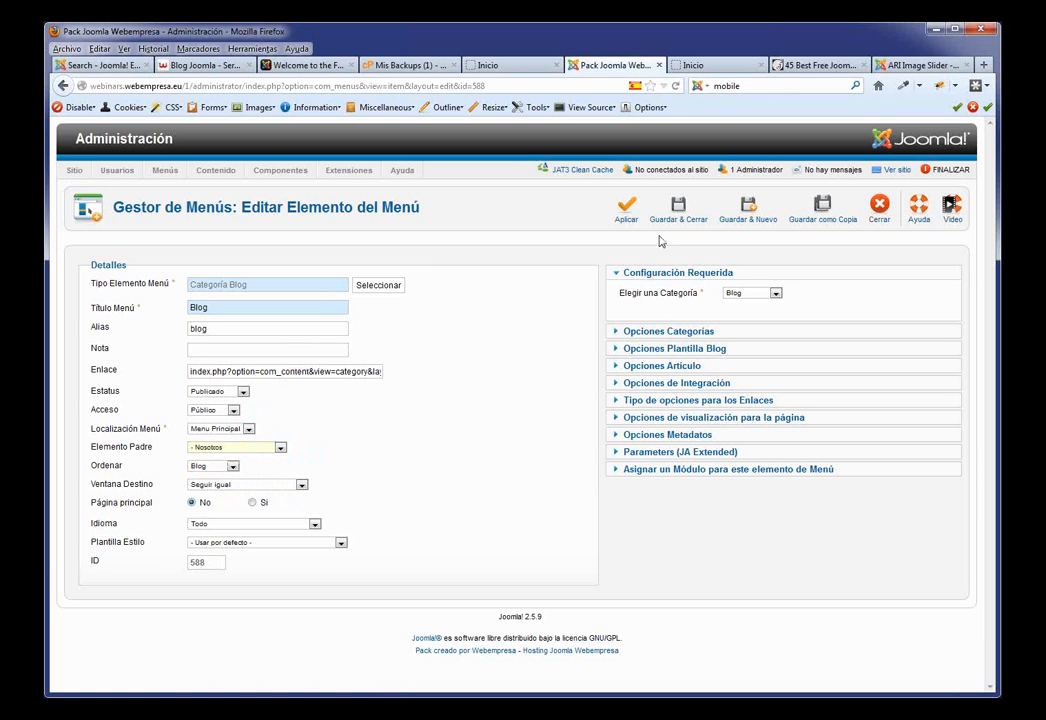
left_click(678, 208)
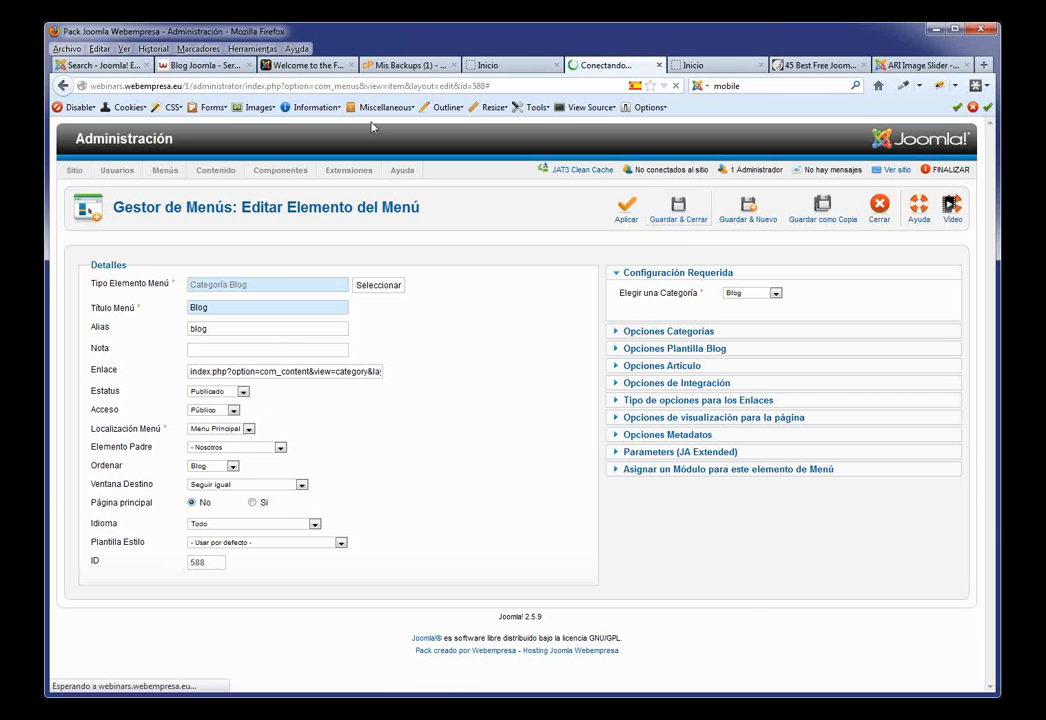
Step: Reload the front page to see Blog under the Nosotros dropdown, then return to administration
left_click(510, 65)
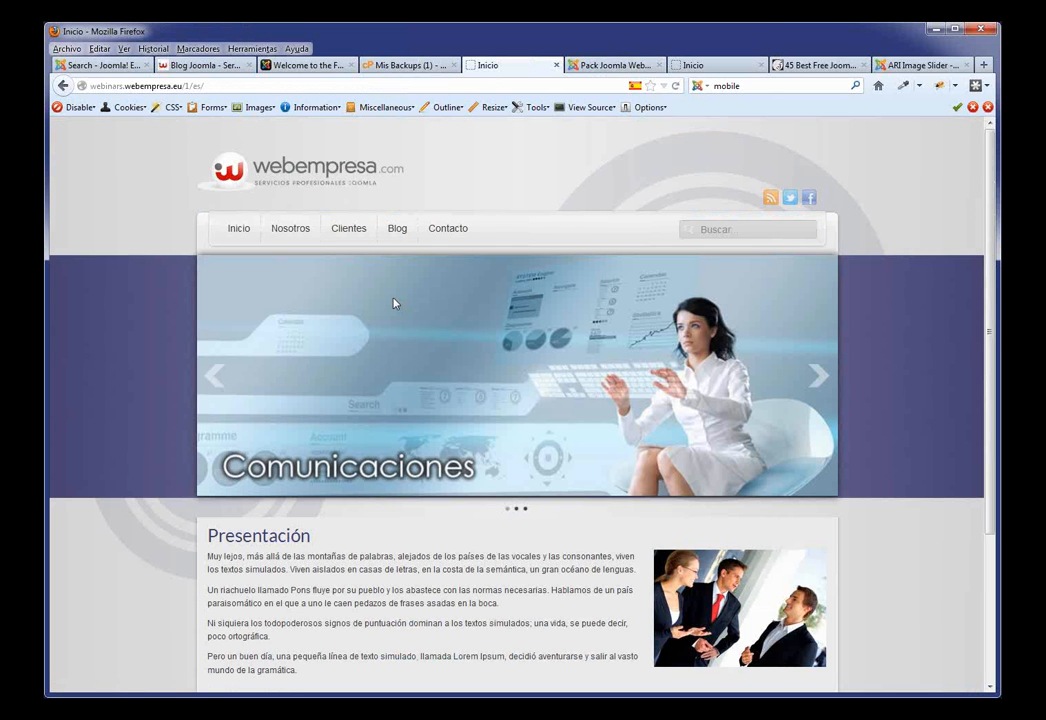
key("F5")
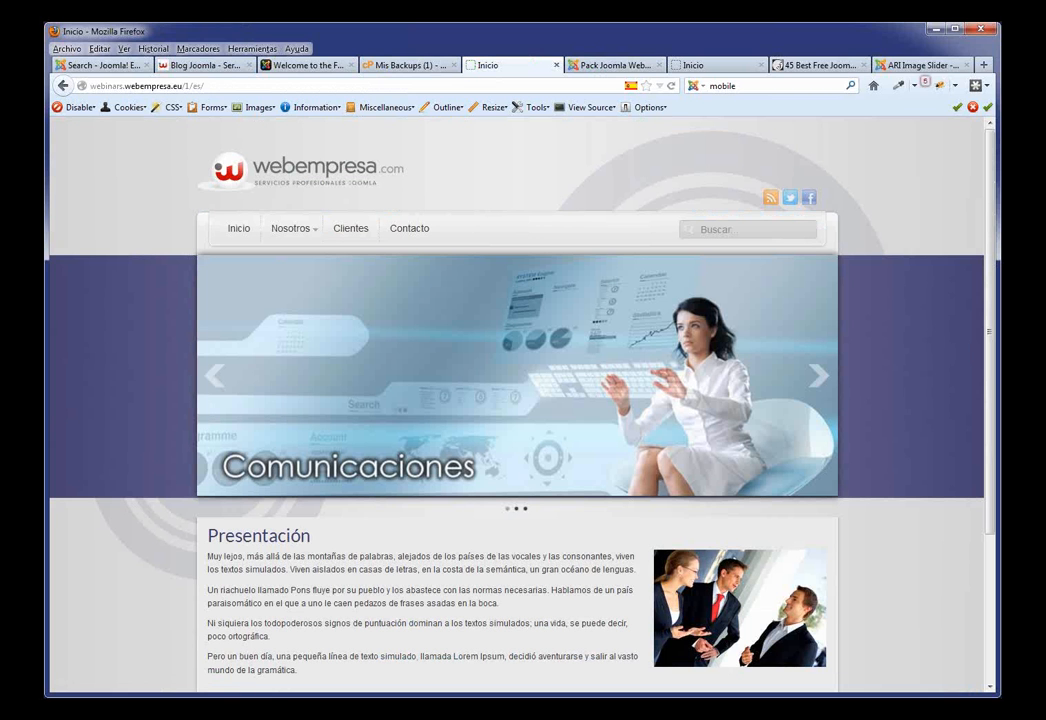
left_click(296, 229)
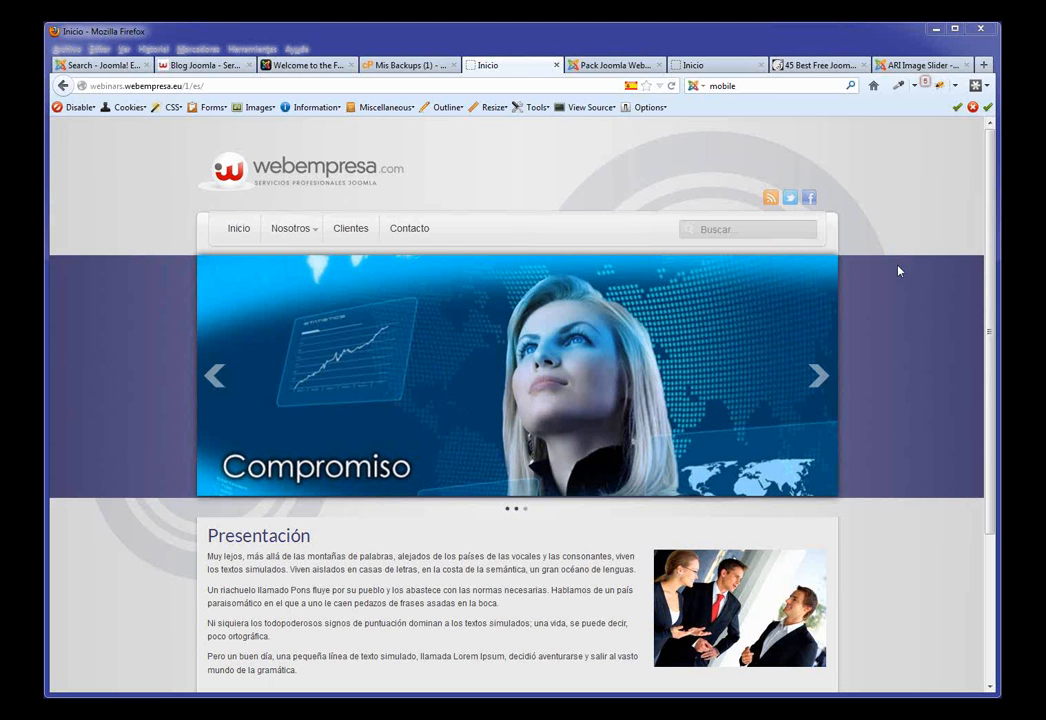
left_click(605, 66)
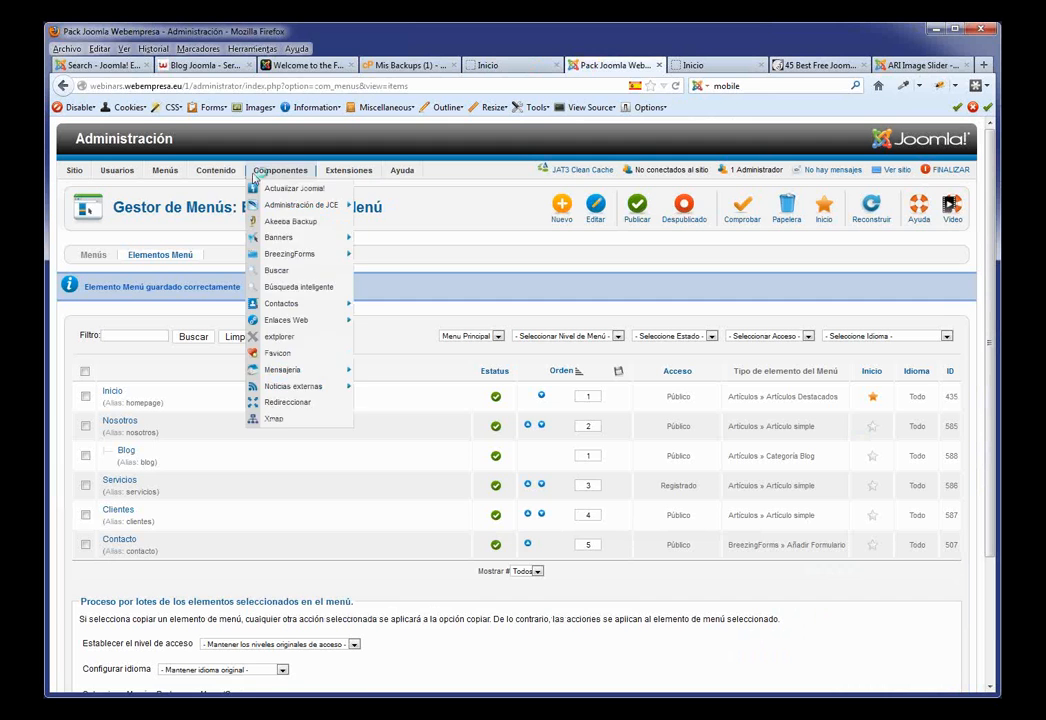
Step: Open the Ejemplo 1 article, close it unchanged, and return to the Extensions Directory mobile results
left_click(212, 189)
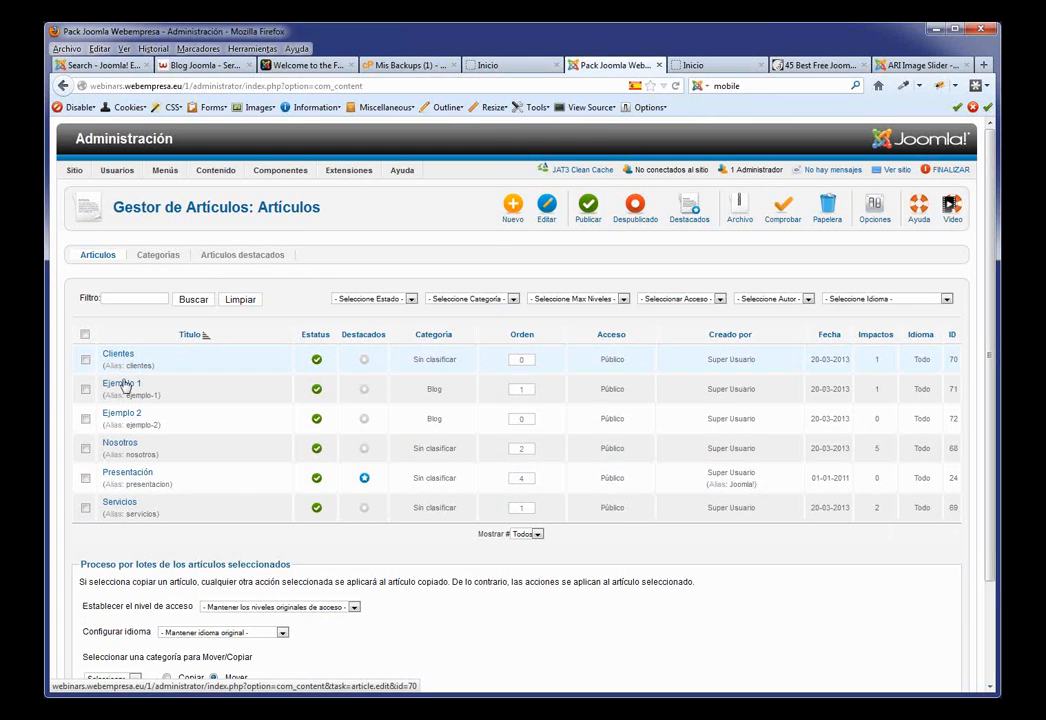
left_click(125, 385)
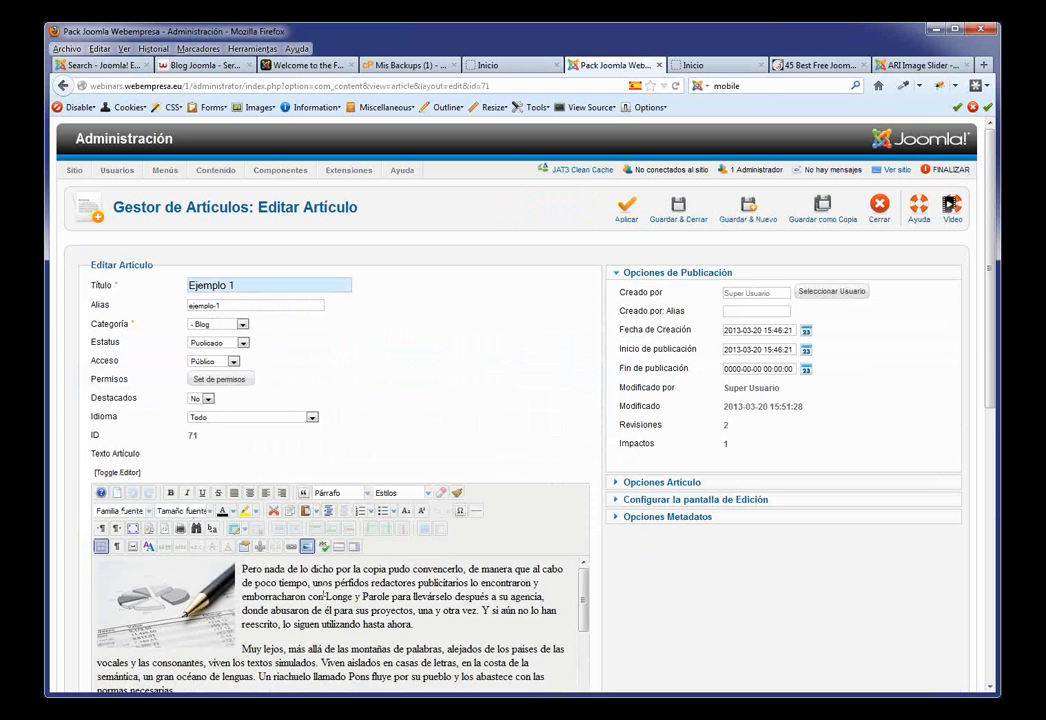
scroll(324, 594, "down", 3)
scroll(203, 576, "up", 3)
left_click(879, 207)
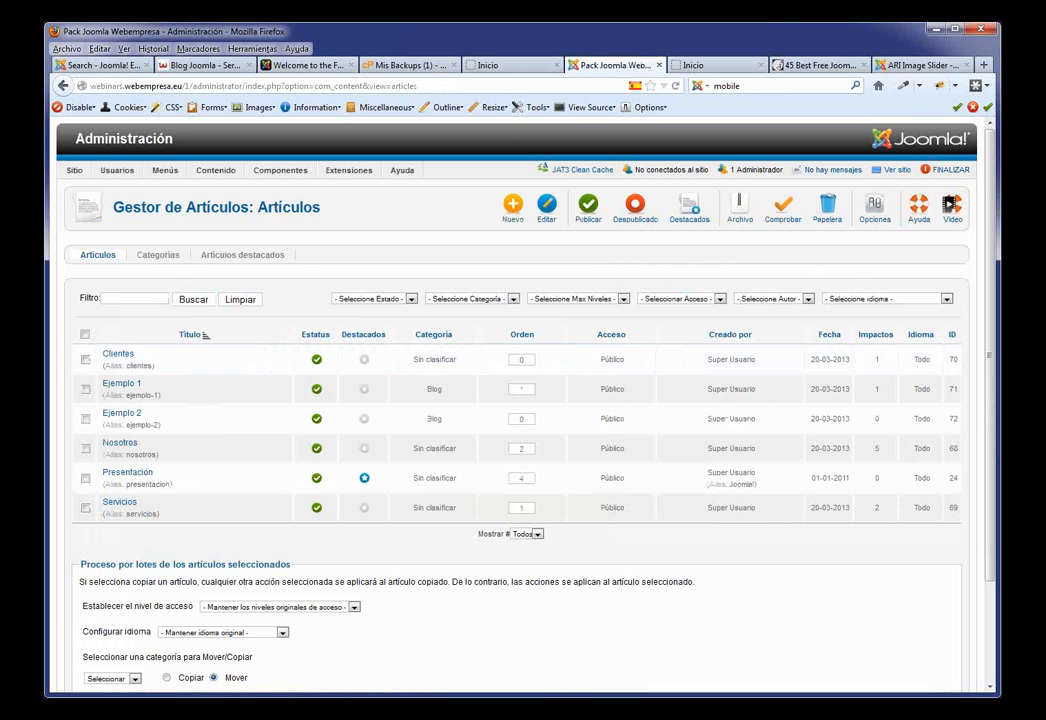
left_click(113, 68)
scroll(776, 247, "up", 5)
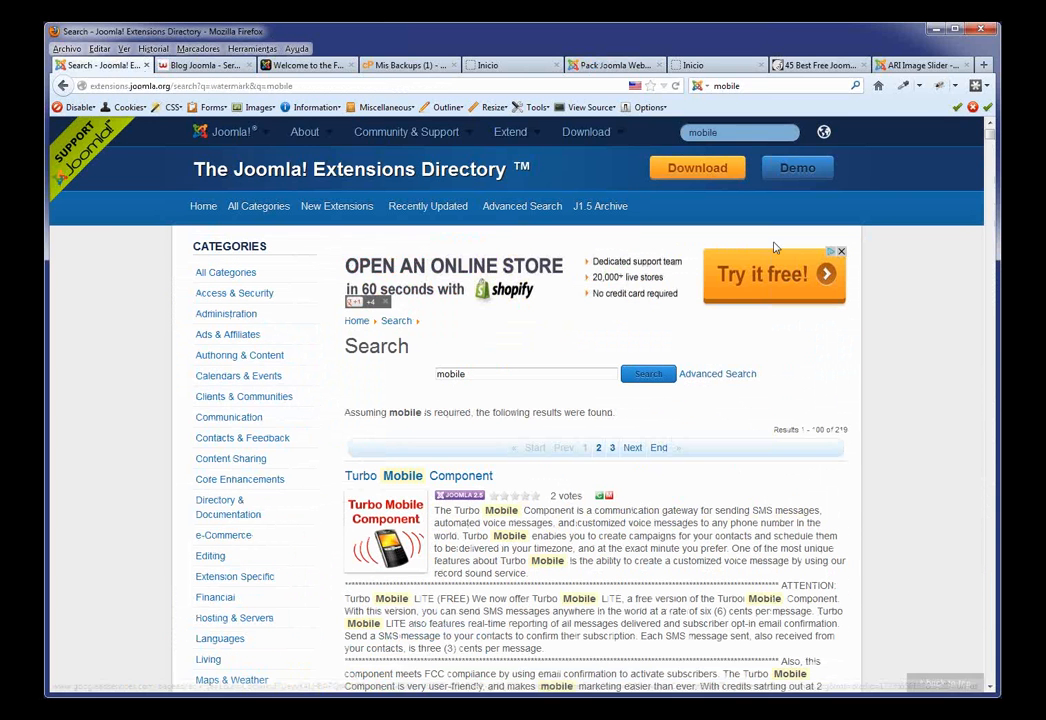
Step: Search the Extensions Directory for allvideosmedia, then for allvideosmediaplugin
left_click(738, 132)
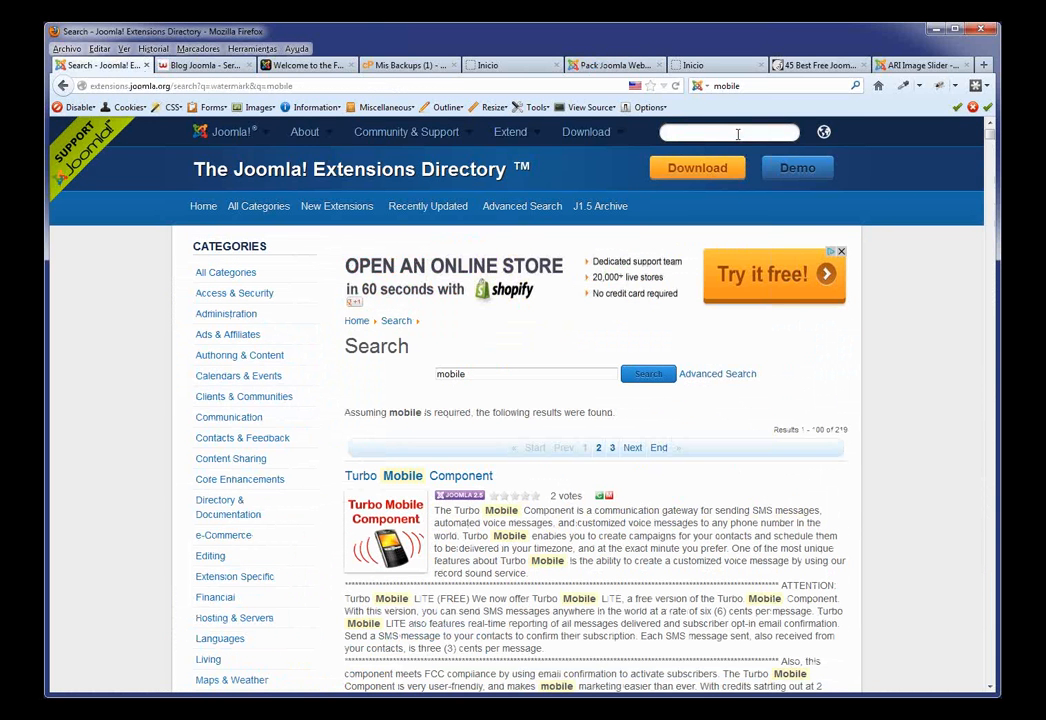
type("allvideo")
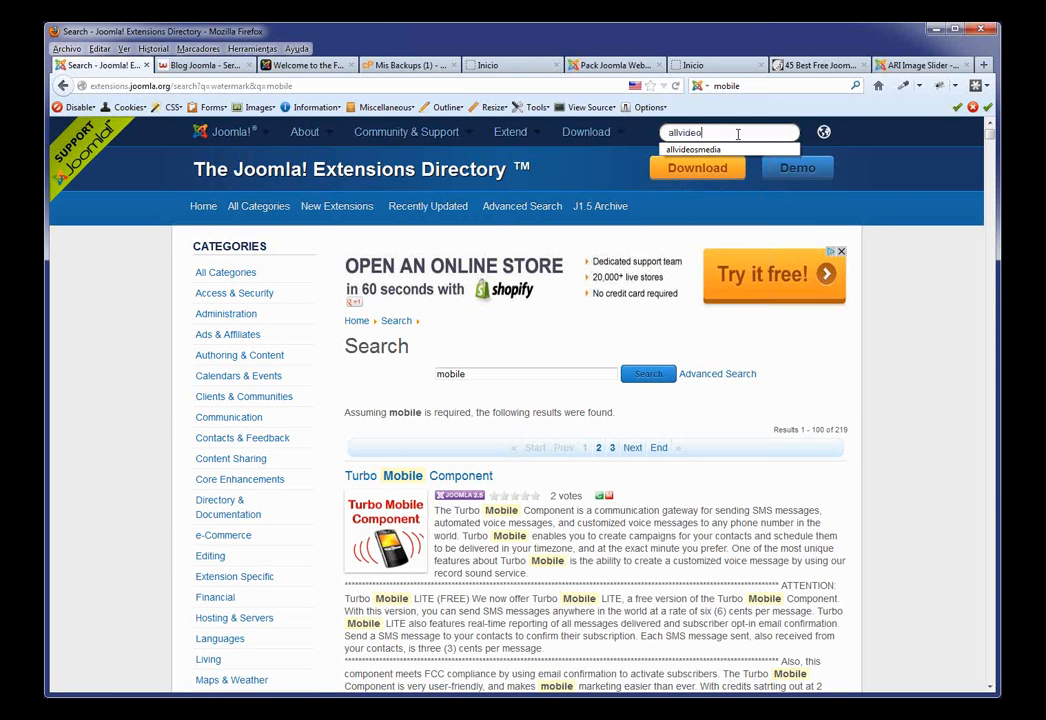
type("smedia")
key("Return")
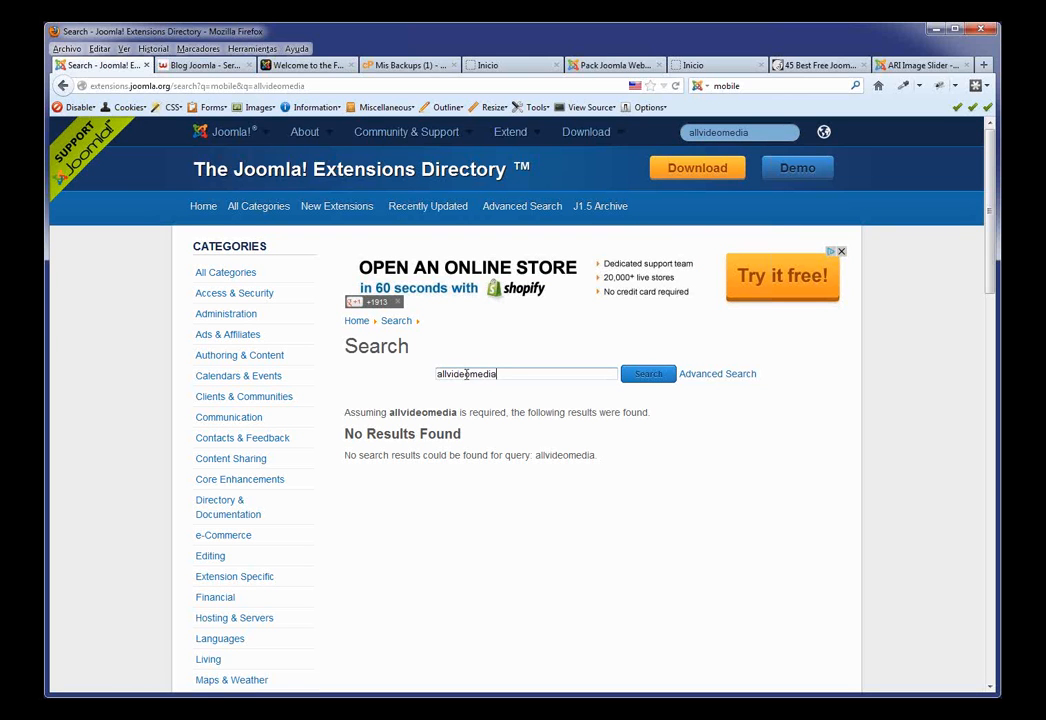
left_click(467, 374)
type("smediaplugin")
key("Return")
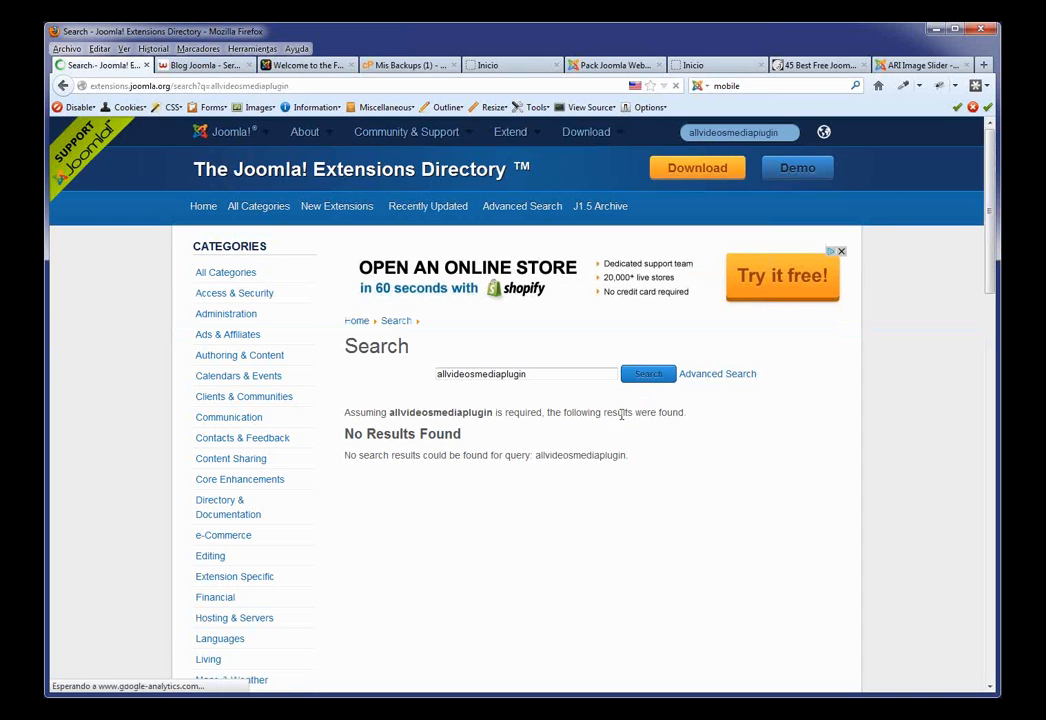
Step: Shorten the search to allvideos and read the AllVideos youtube tag example
left_click_drag(475, 374, 542, 369)
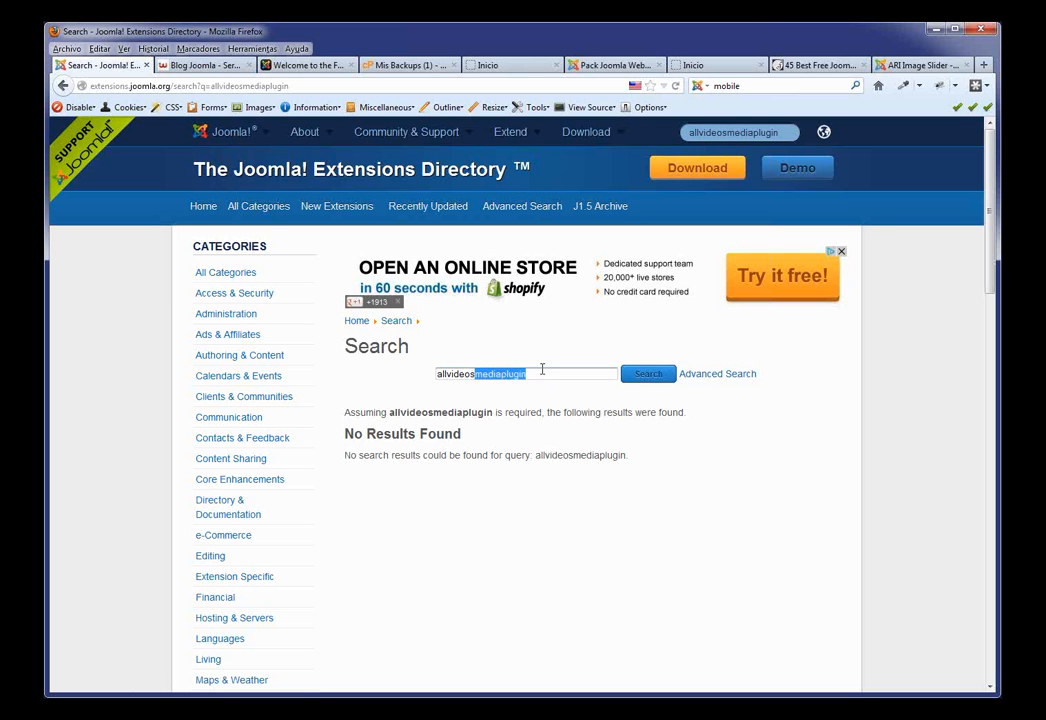
key("BackSpace")
left_click(648, 374)
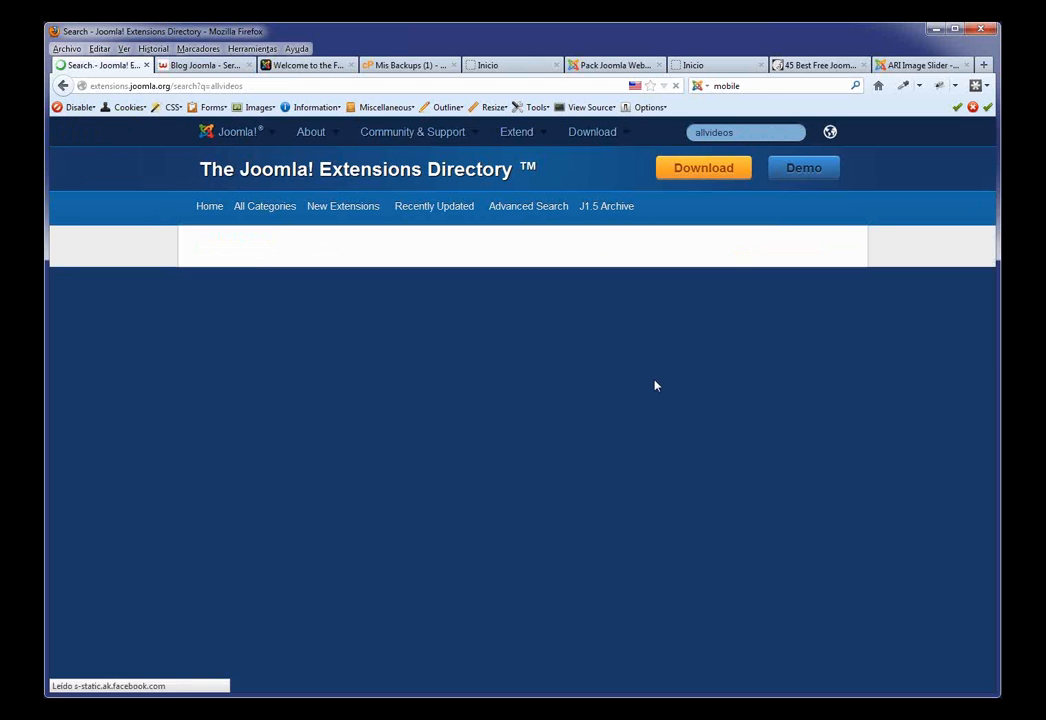
scroll(429, 373, "down", 4)
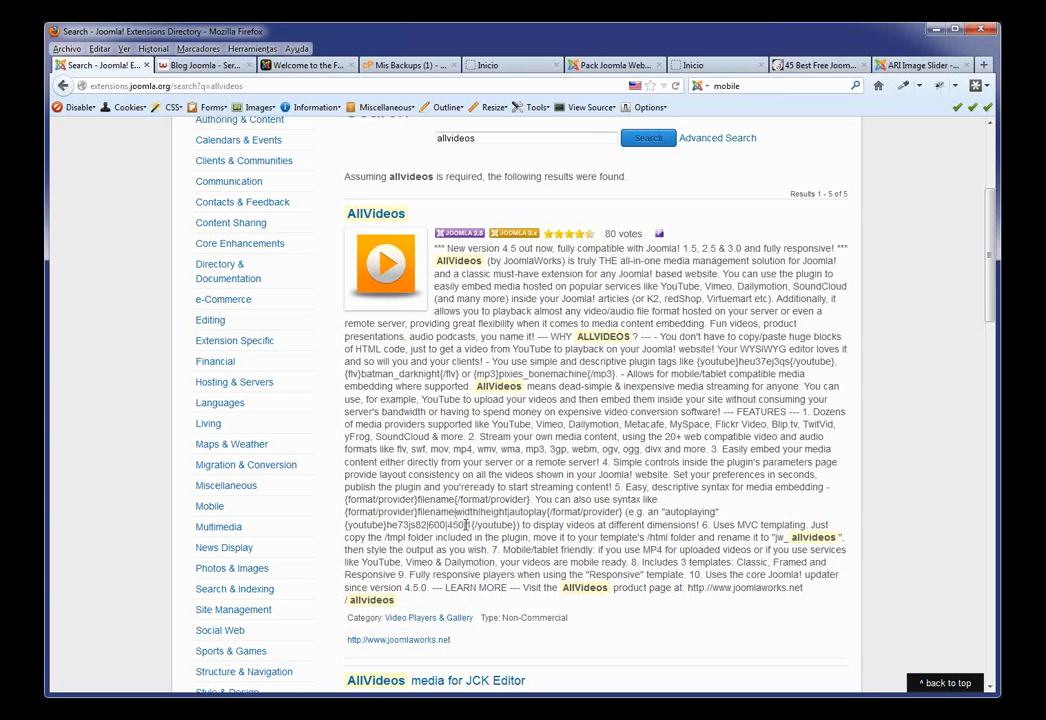
double_click(407, 525)
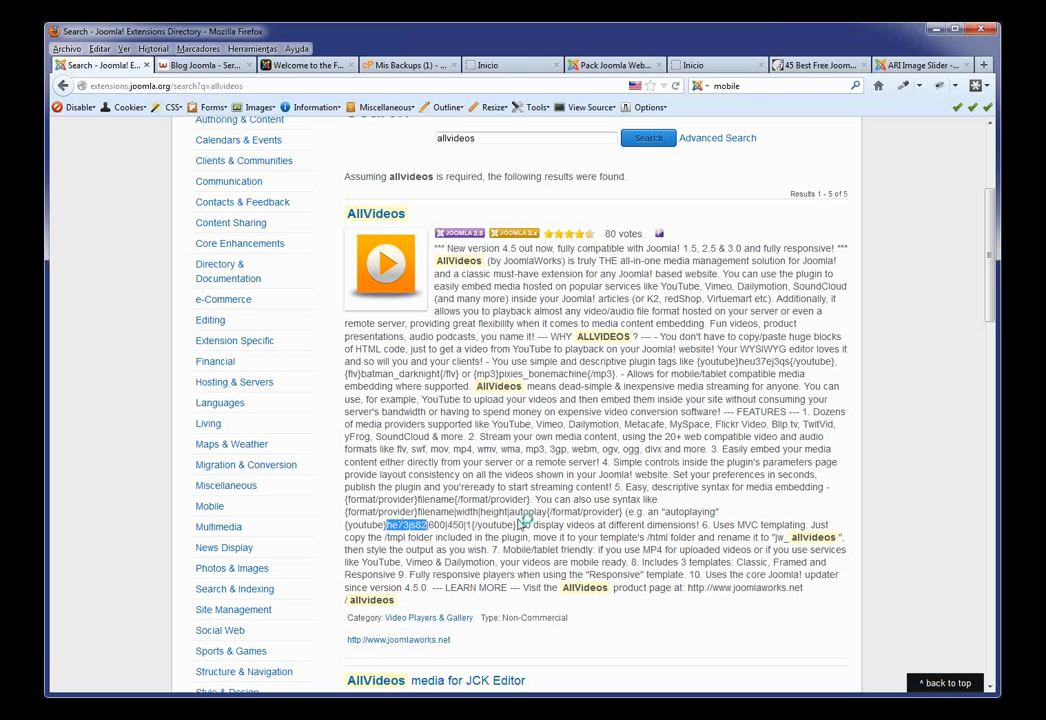
left_click_drag(518, 525, 286, 428)
left_click(540, 638)
scroll(878, 556, "up", 4)
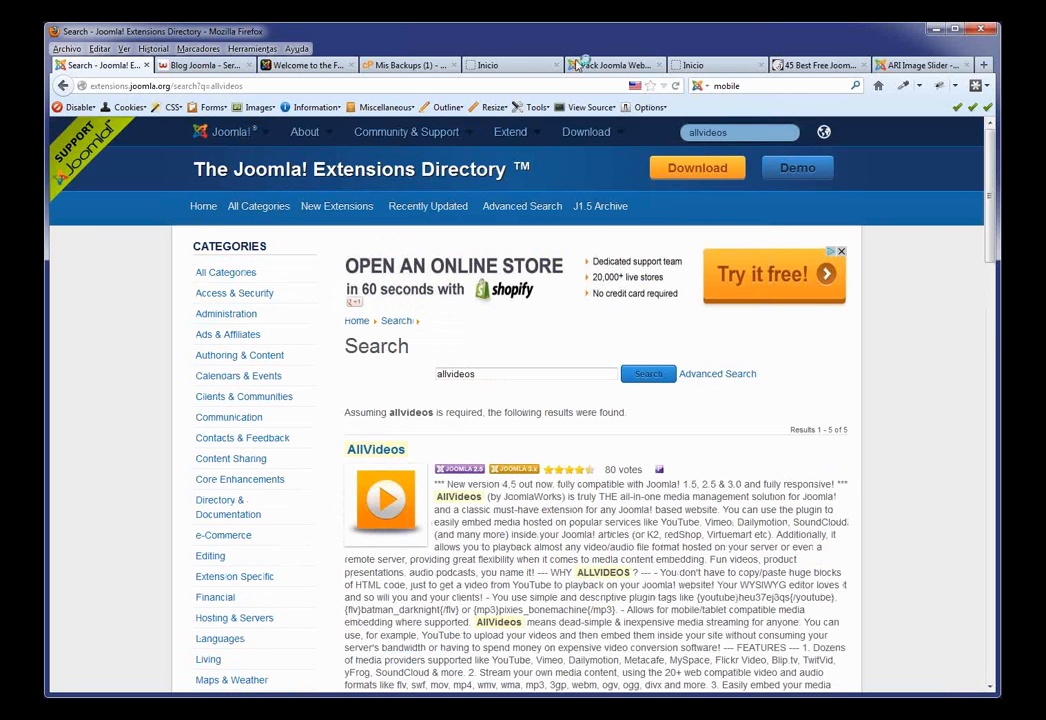
Step: Glance at the administration's menus, then return to the Extensions Directory search box
left_click(577, 65)
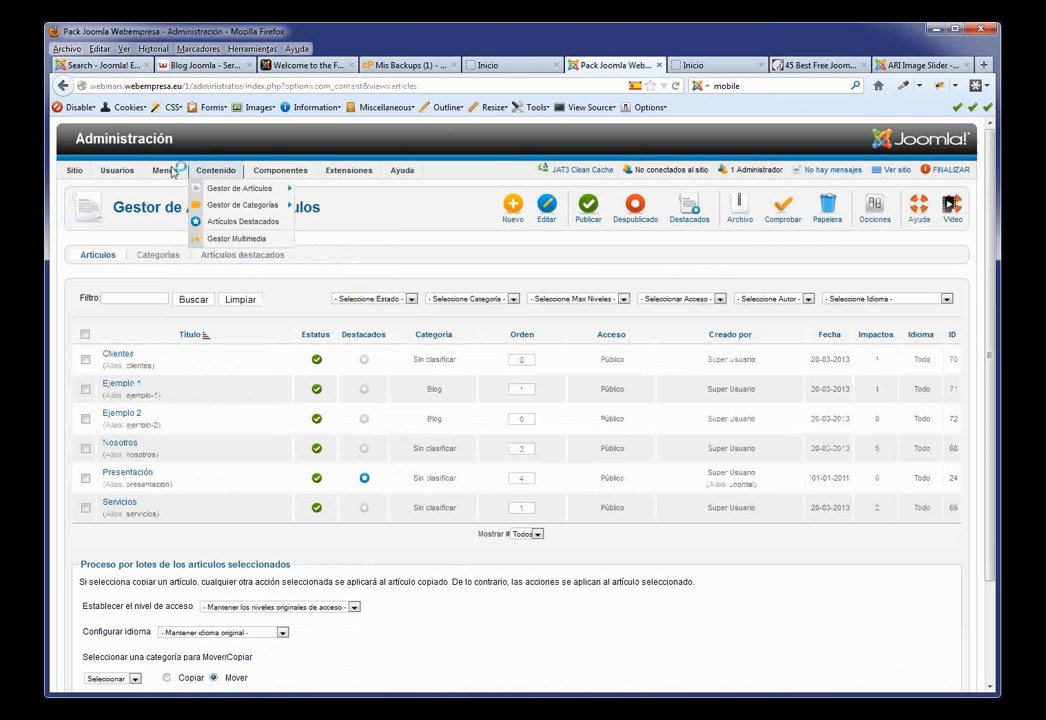
mouse_move(165, 171)
mouse_move(183, 208)
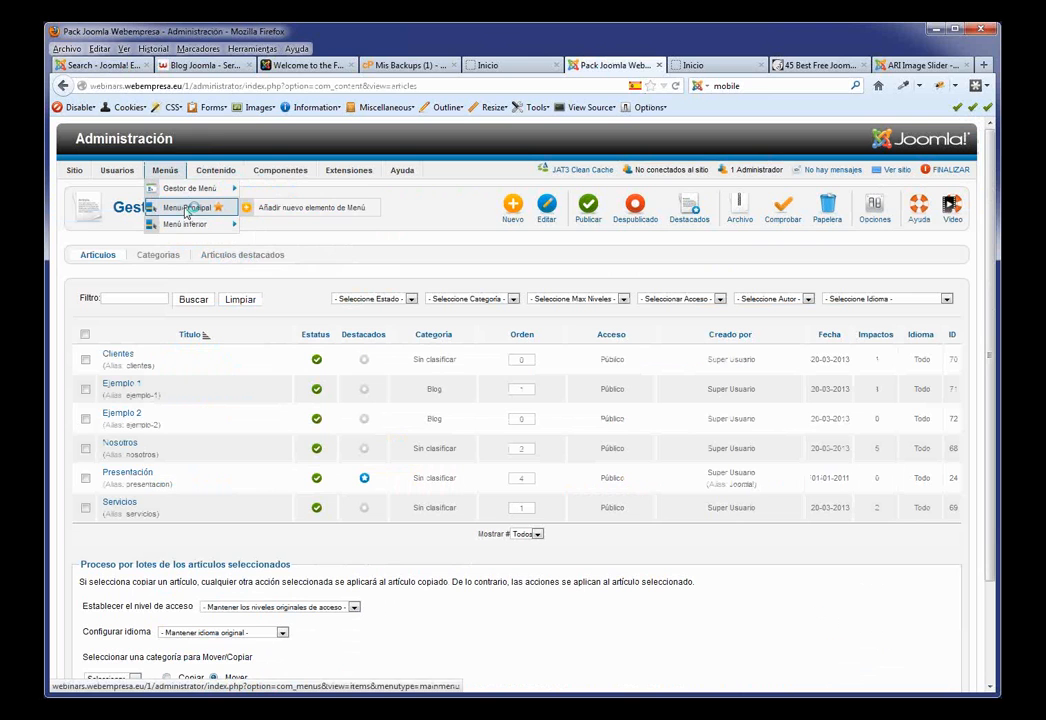
left_click(110, 65)
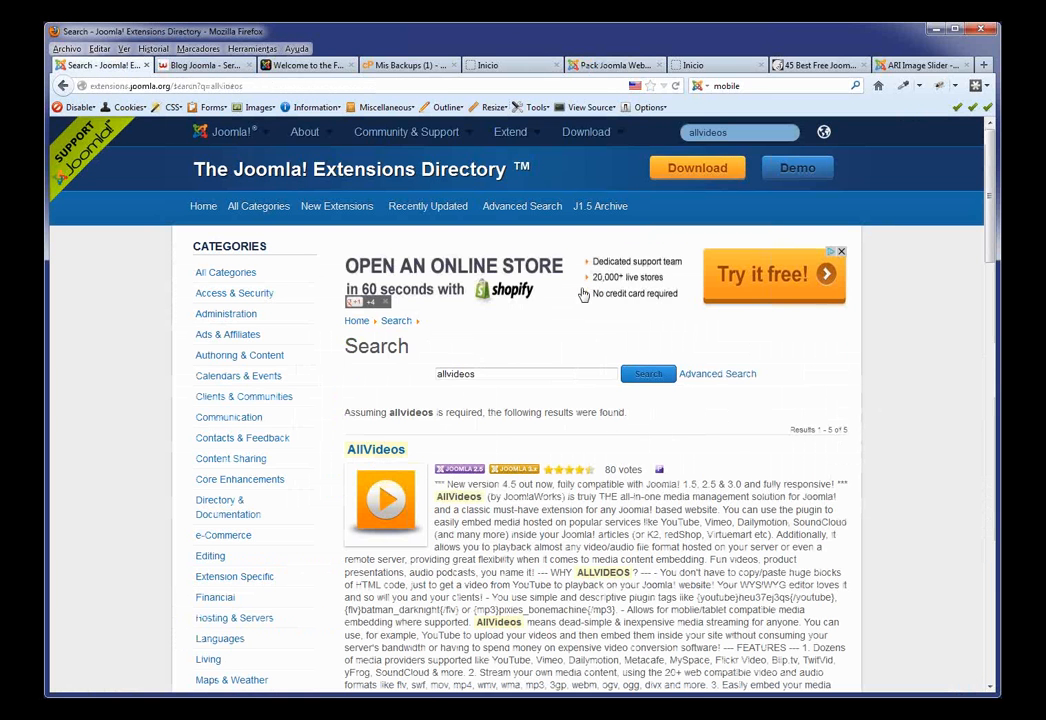
left_click(741, 131)
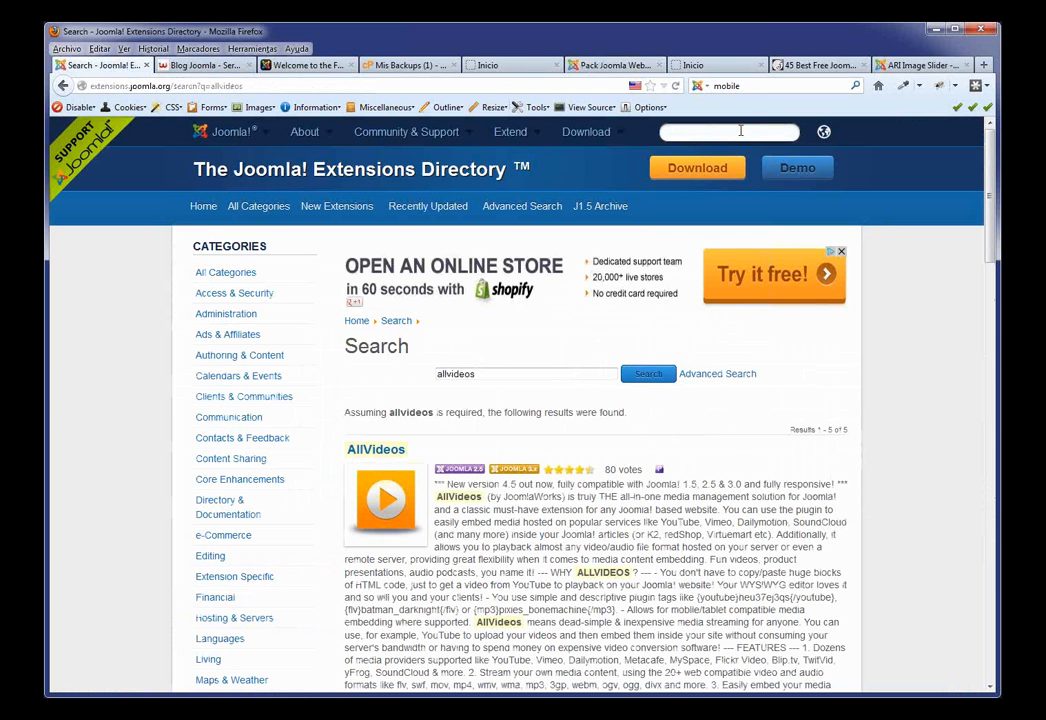
Step: Search the directory for jce and open the JCE editor's listing (version 2.3.2.3, rated 4.53)
type("jce")
key("Return")
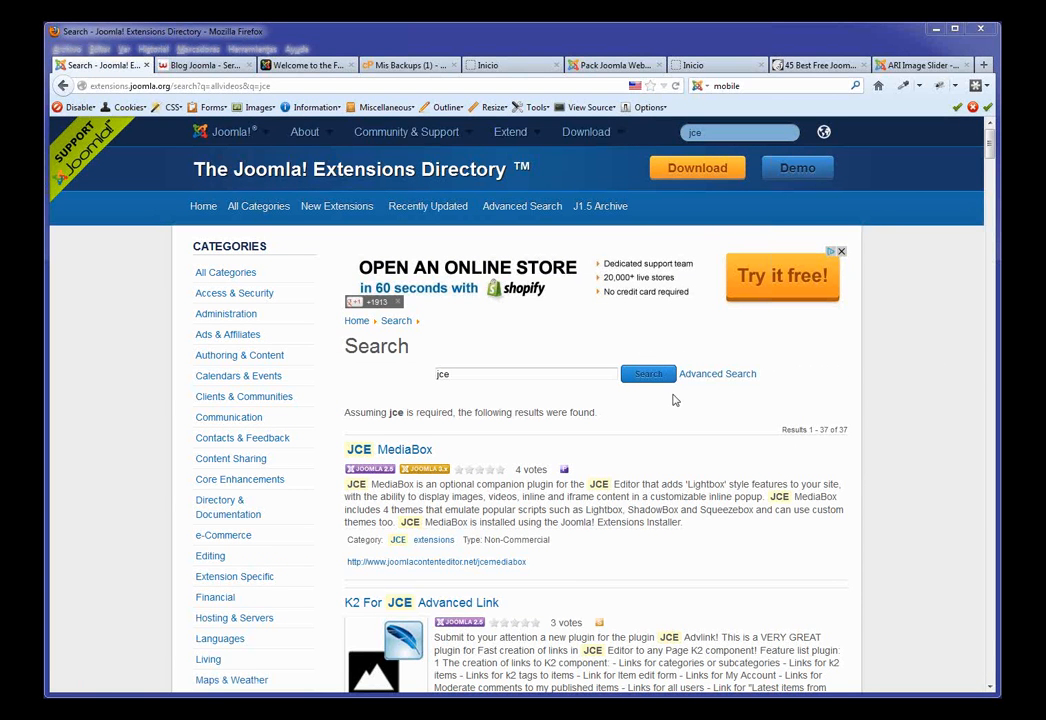
left_click(417, 545)
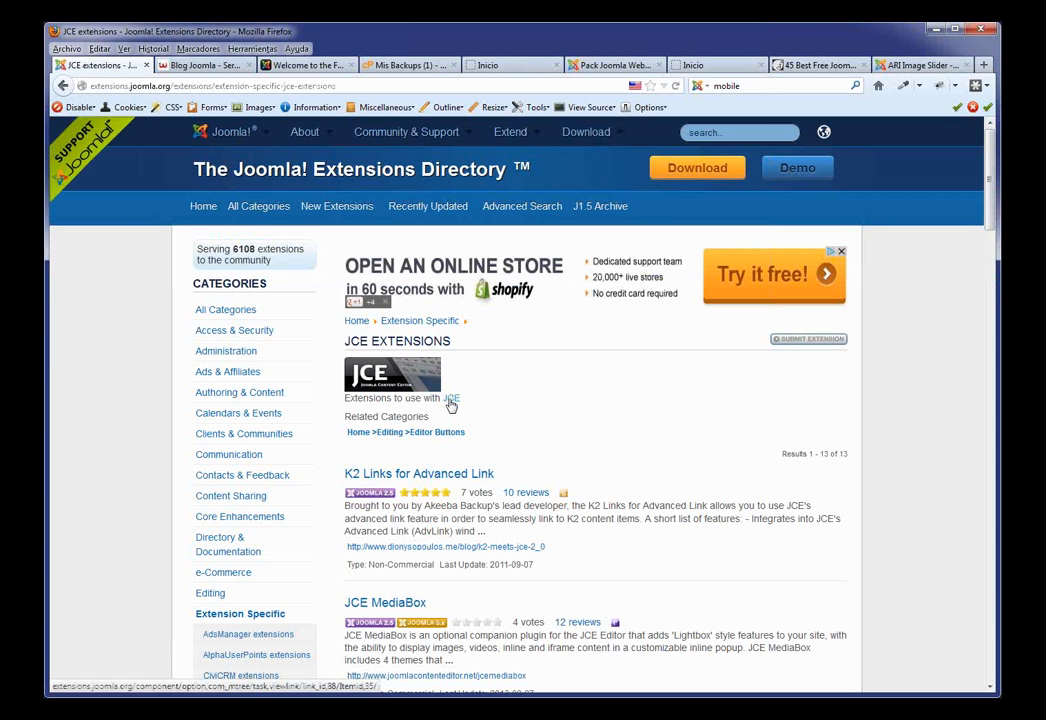
left_click(451, 400)
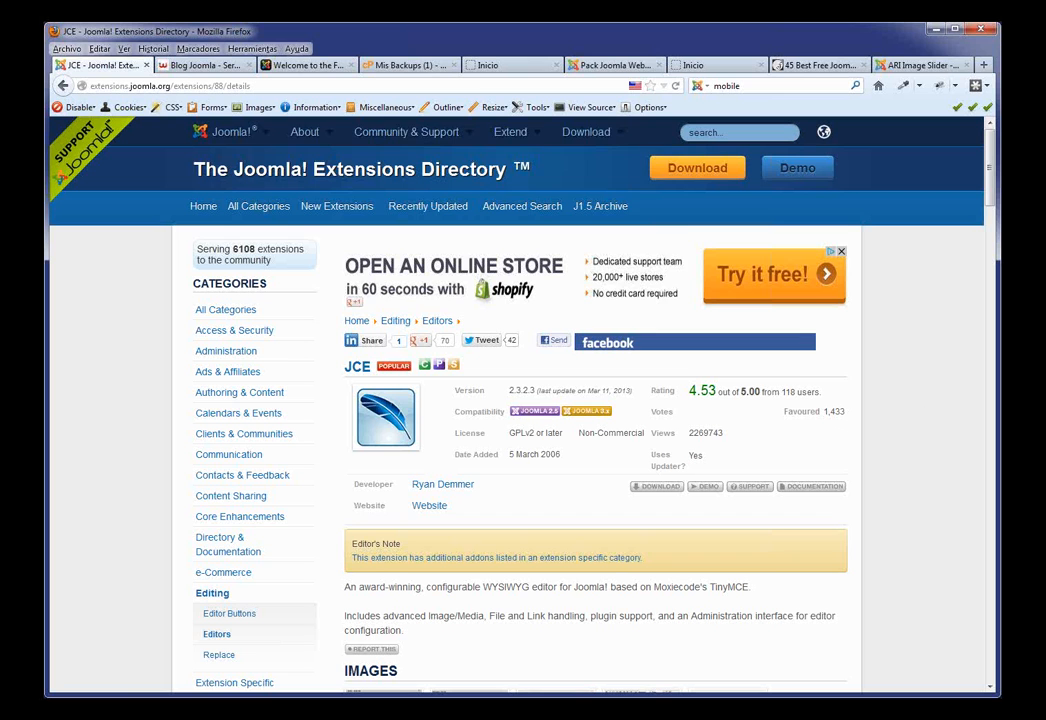
mouse_move(440, 130)
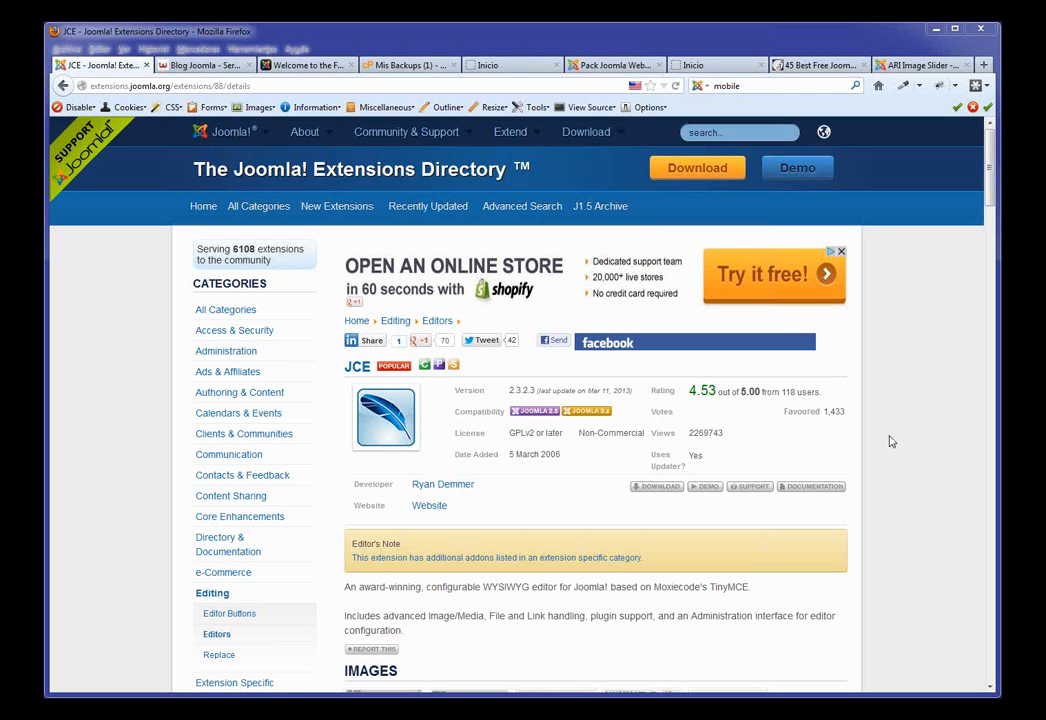
Step: Open the Joomla Platform repository on GitHub from the site menus, then return to webempresa's Inicio page
mouse_move(250, 141)
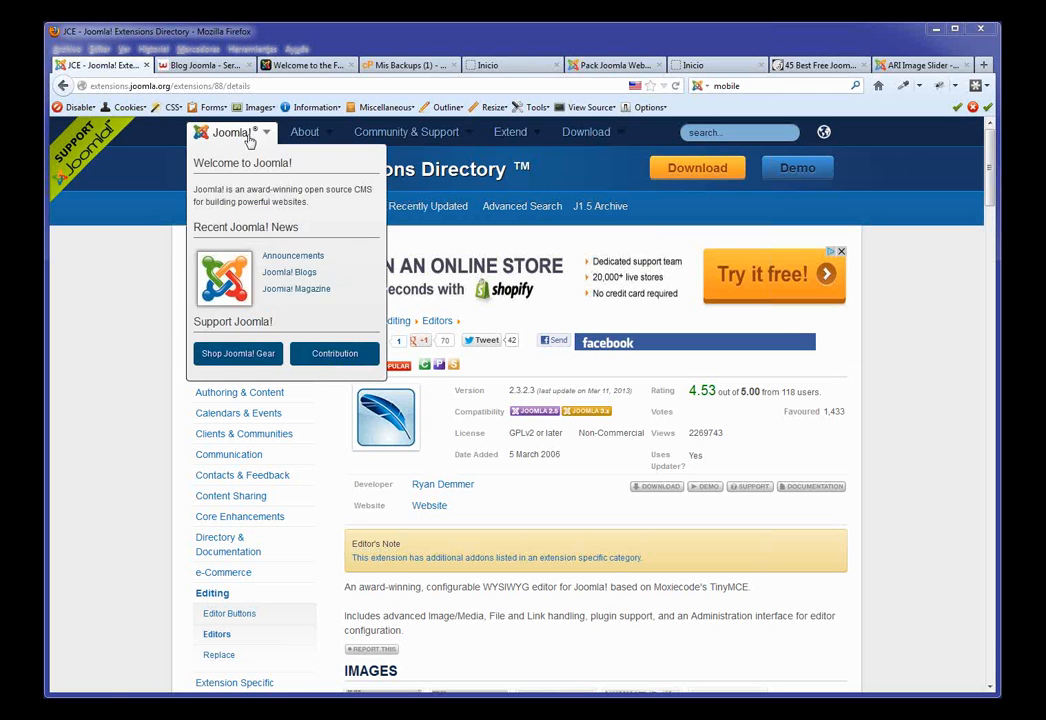
mouse_move(381, 147)
mouse_move(310, 142)
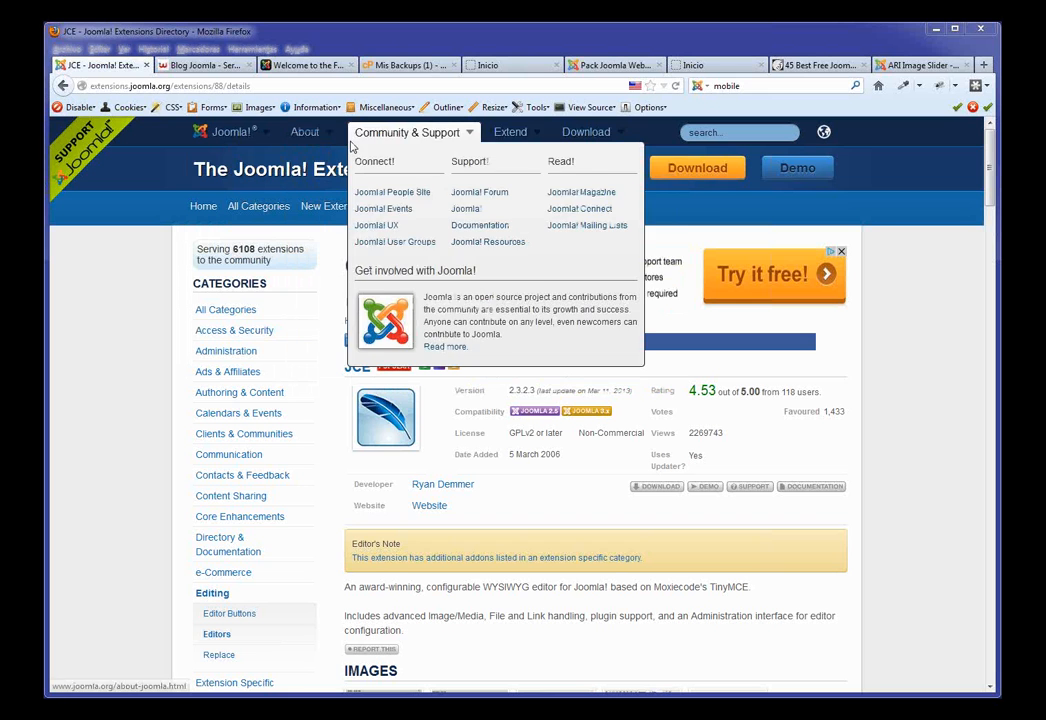
mouse_move(520, 136)
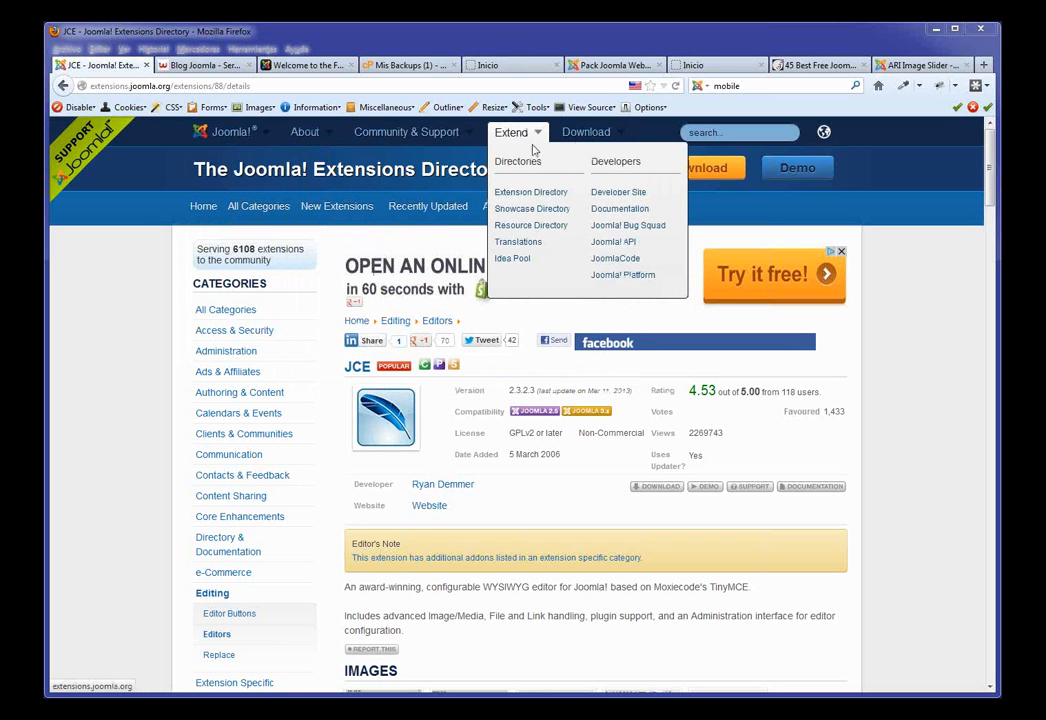
left_click(622, 275)
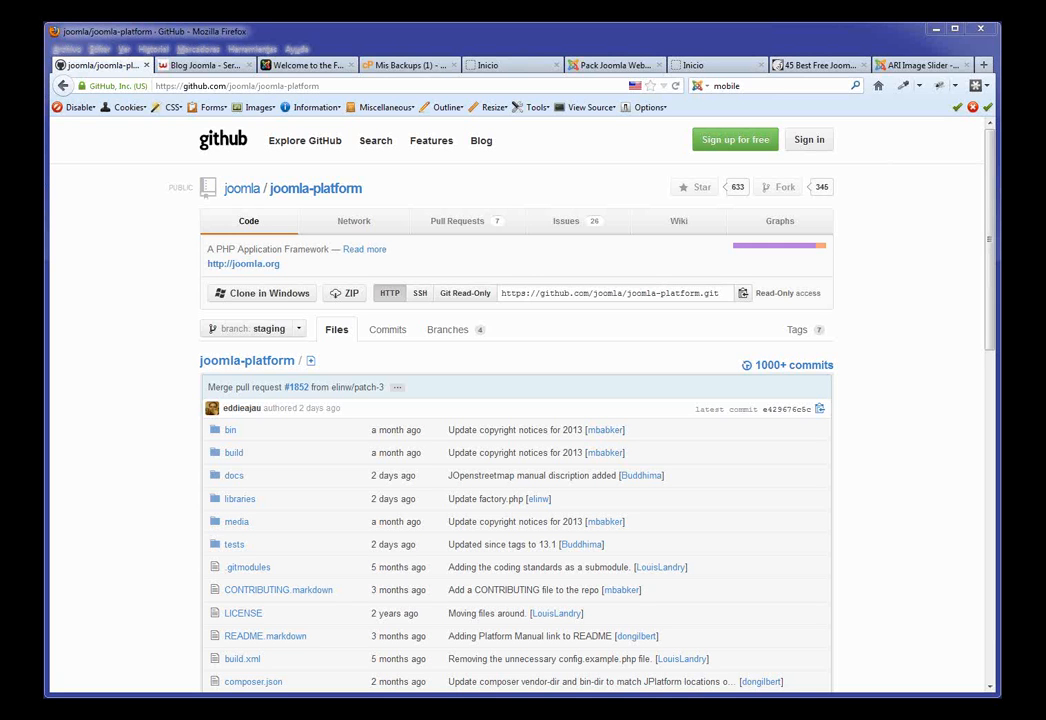
left_click(509, 66)
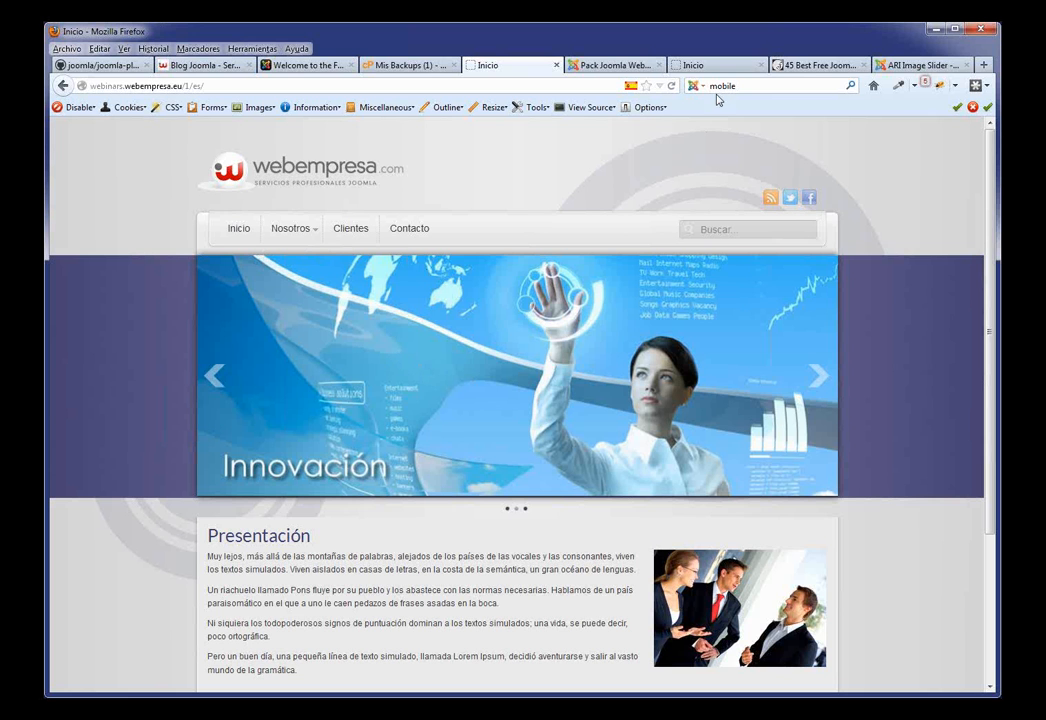
Step: Preview the j51_oxygen template's module positions (tp=1), from top-1a down to footer-2
left_click(693, 65)
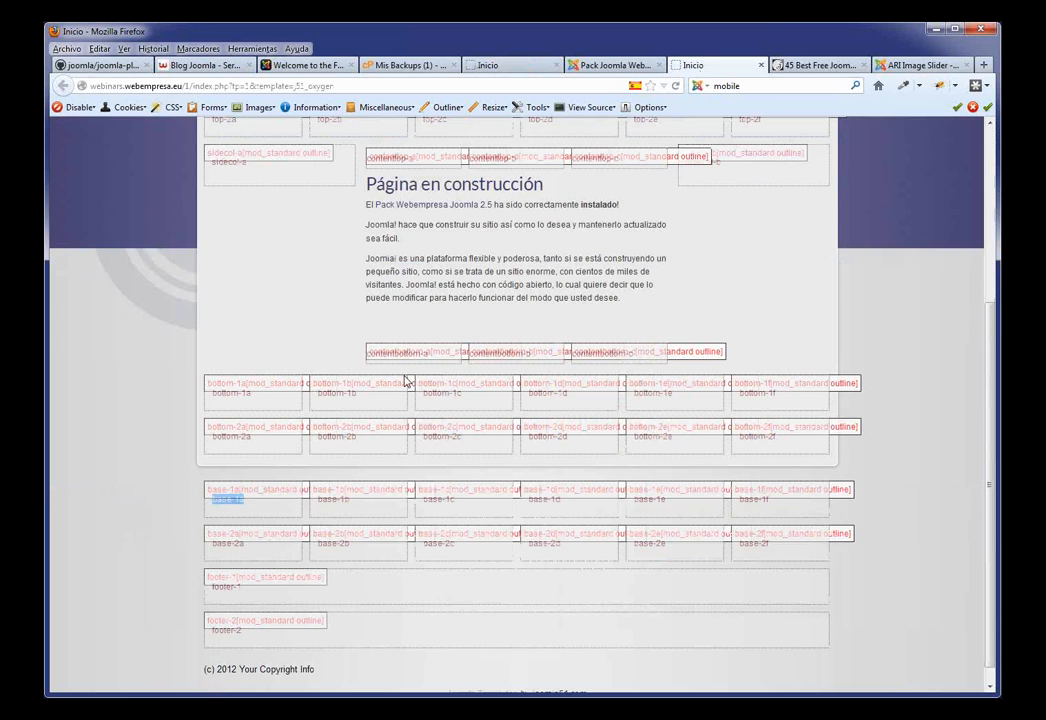
scroll(440, 375, "up", 5)
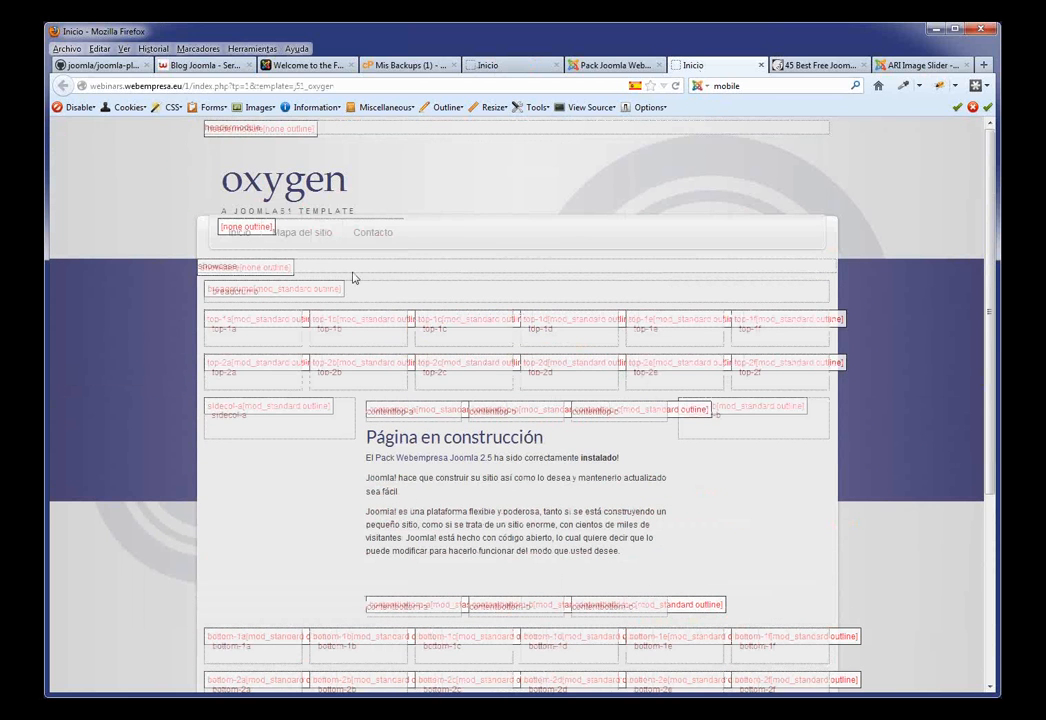
scroll(423, 390, "down", 5)
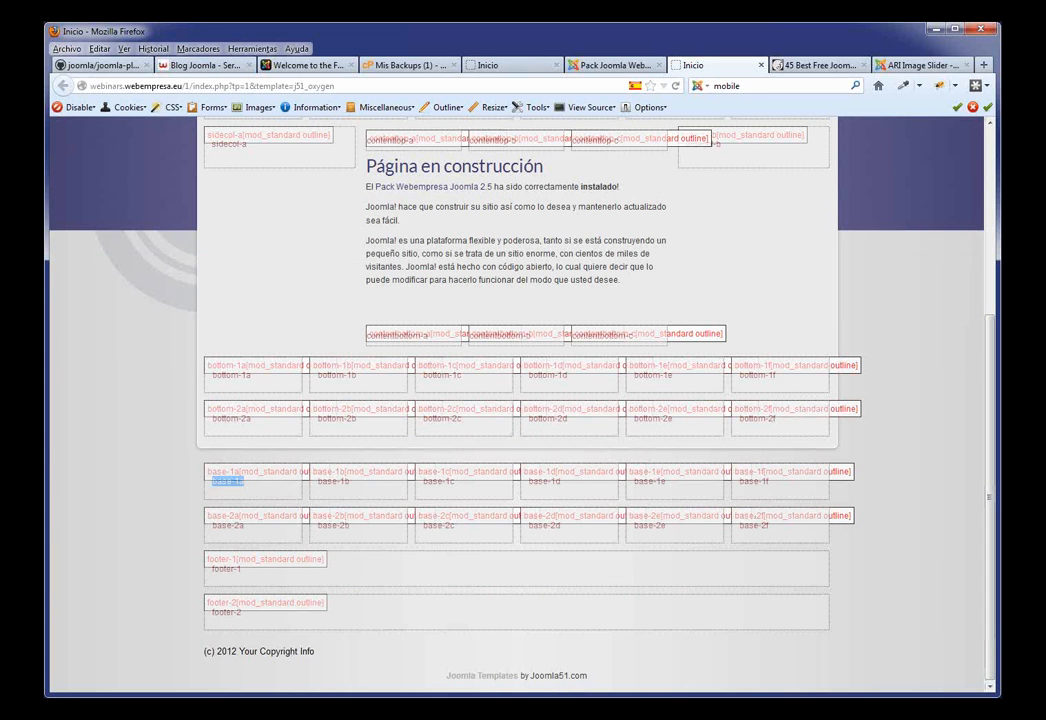
scroll(520, 400, "up", 5)
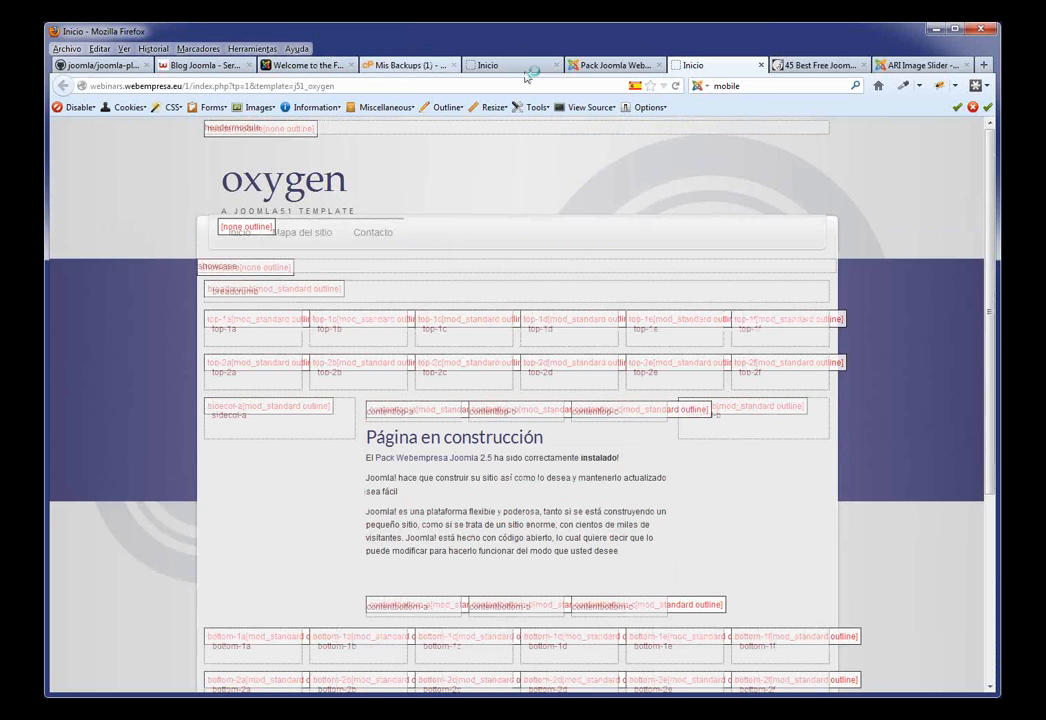
Step: In the Pack Joomla Webempresa administration, go to Extensiones > Gestor de Extensiones to install extensions
left_click(605, 65)
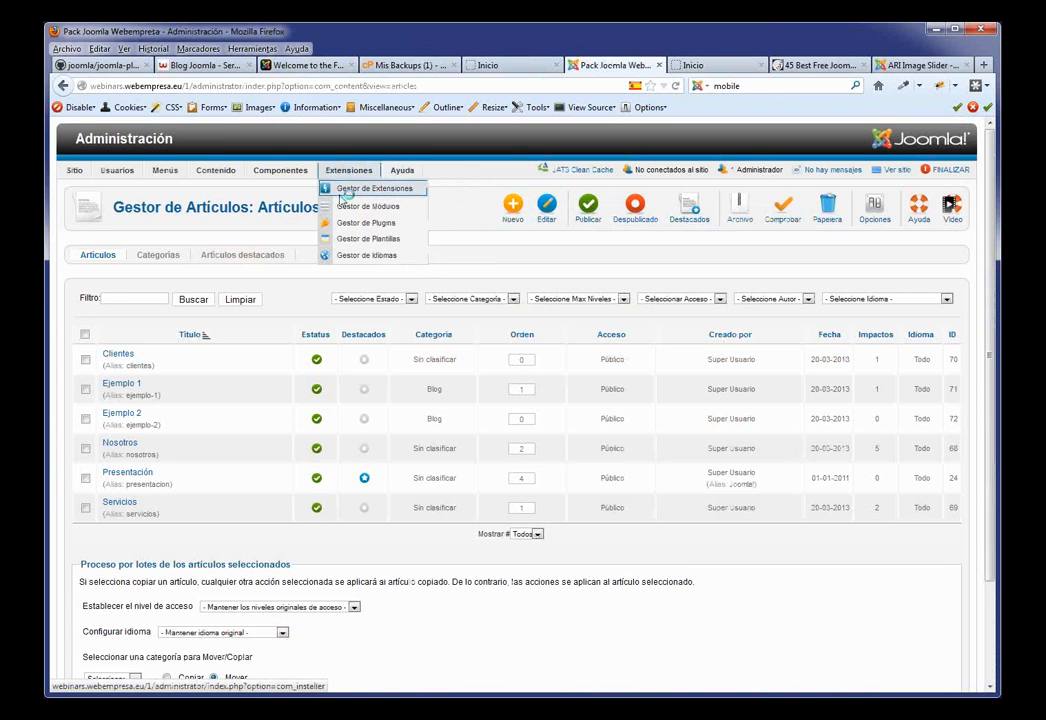
left_click(346, 191)
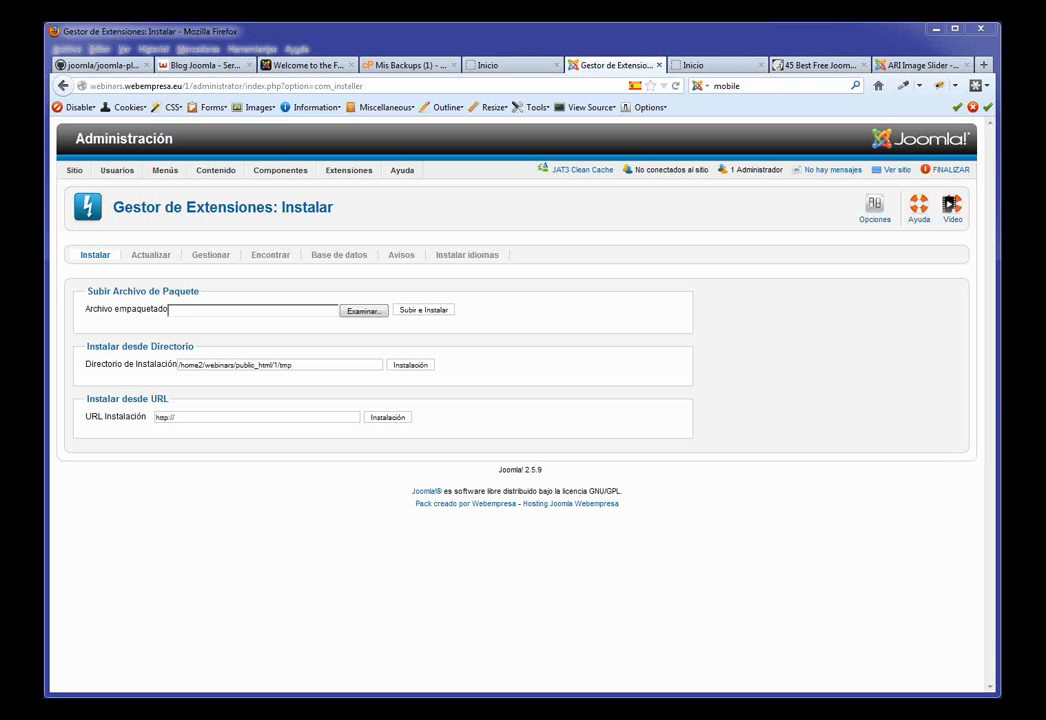
Step: Browse webempresa's free Joomla training page, then show the '45 Best Free Joomla 2.5 Templates' article
left_click(203, 68)
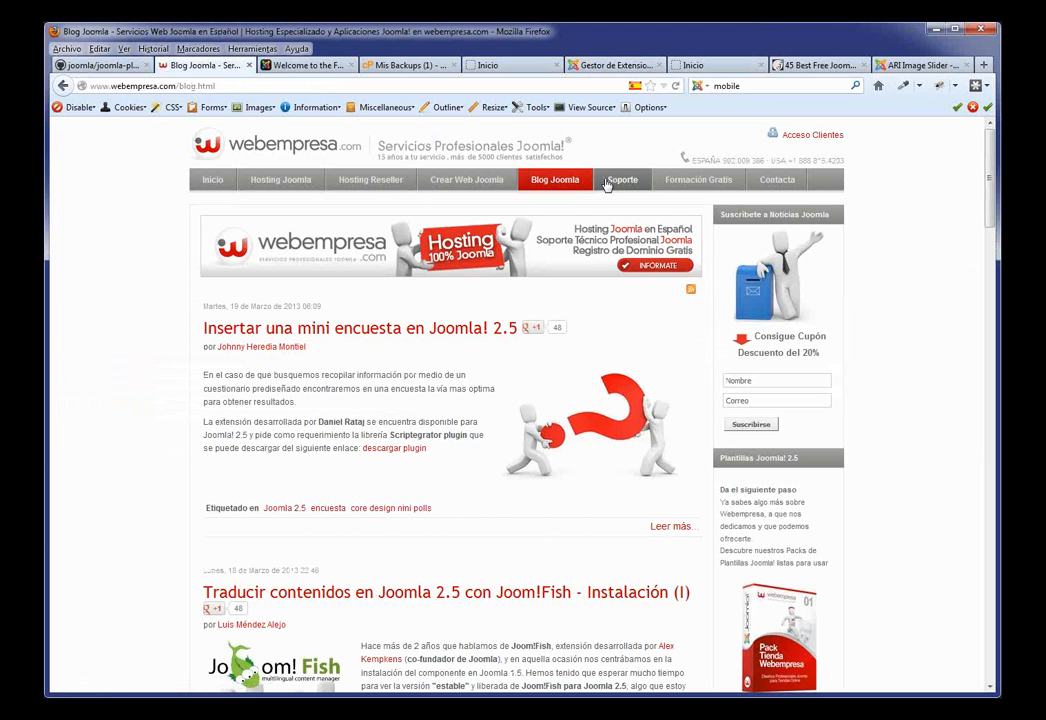
left_click(698, 180)
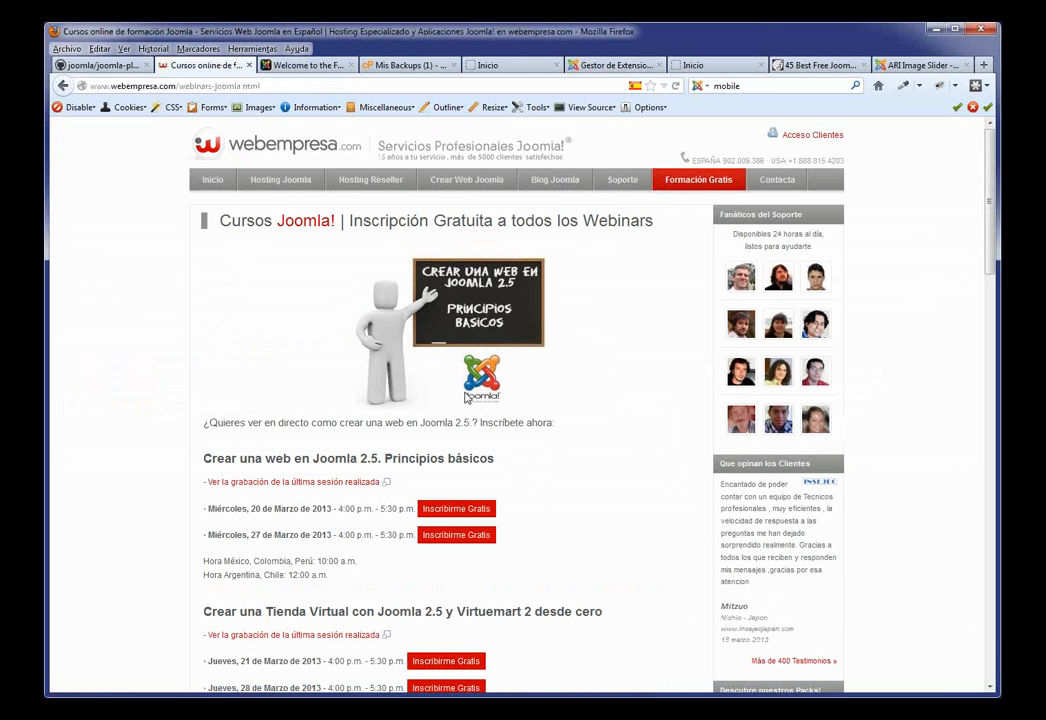
scroll(520, 405, "down", 3)
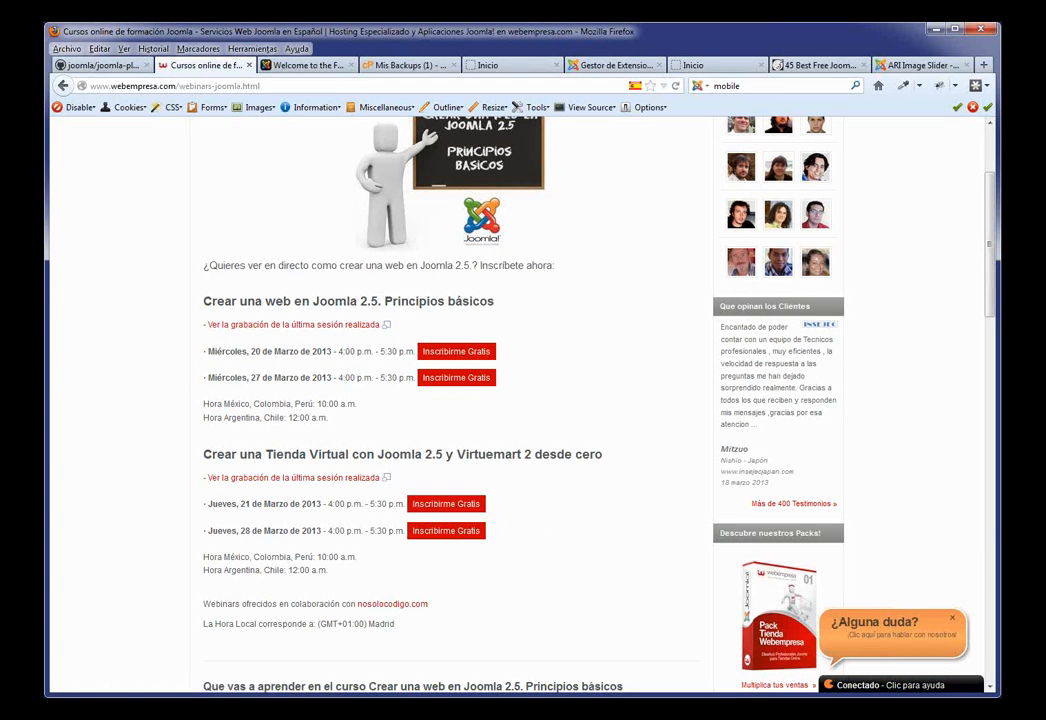
scroll(563, 532, "up", 3)
scroll(502, 537, "down", 7)
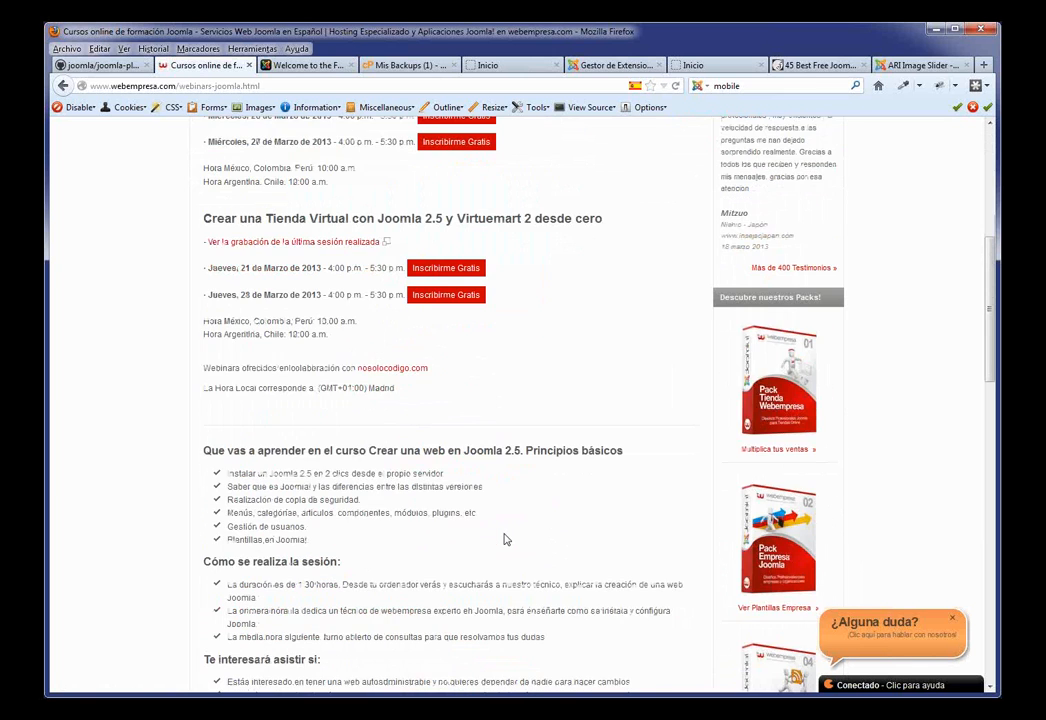
scroll(504, 540, "up", 3)
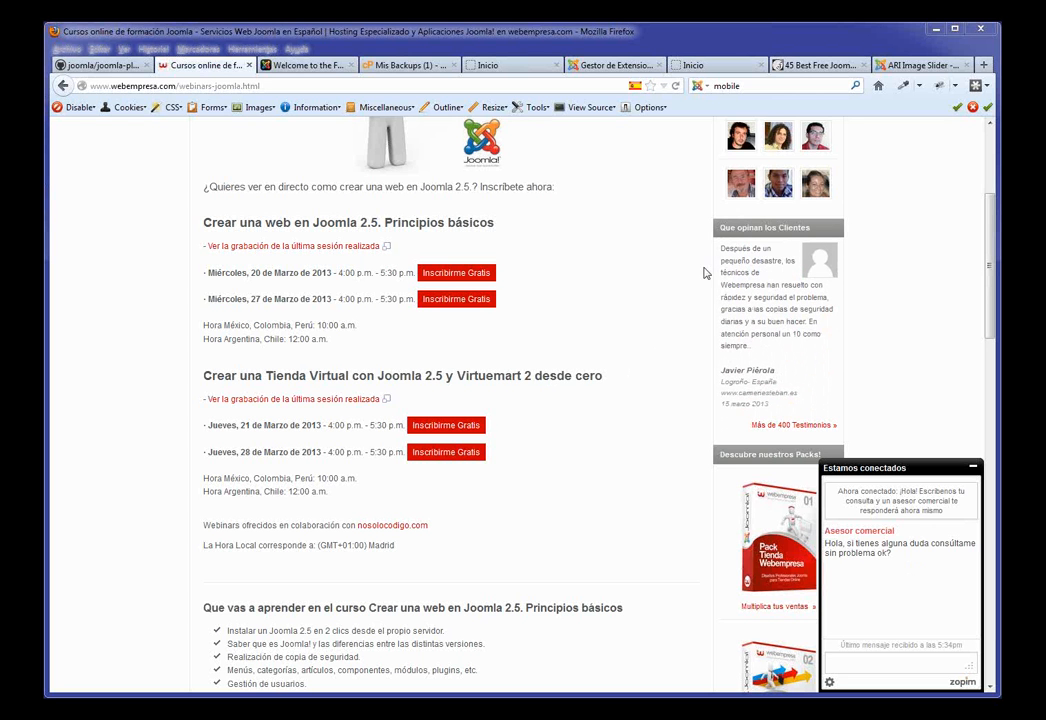
left_click(791, 66)
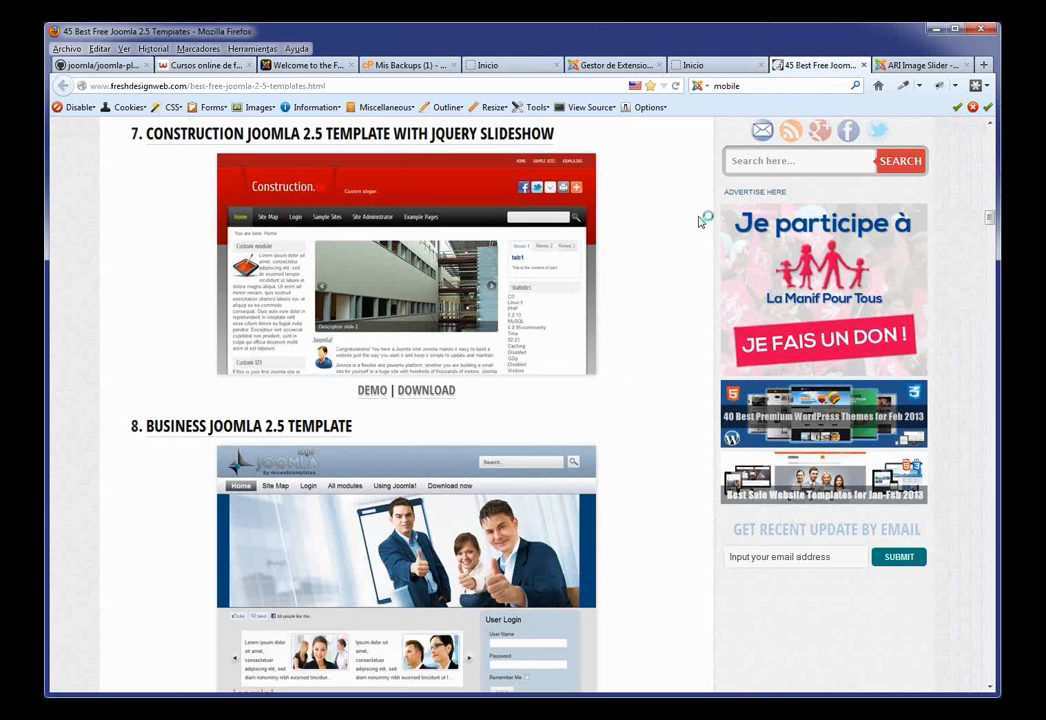
scroll(537, 350, "up", 4)
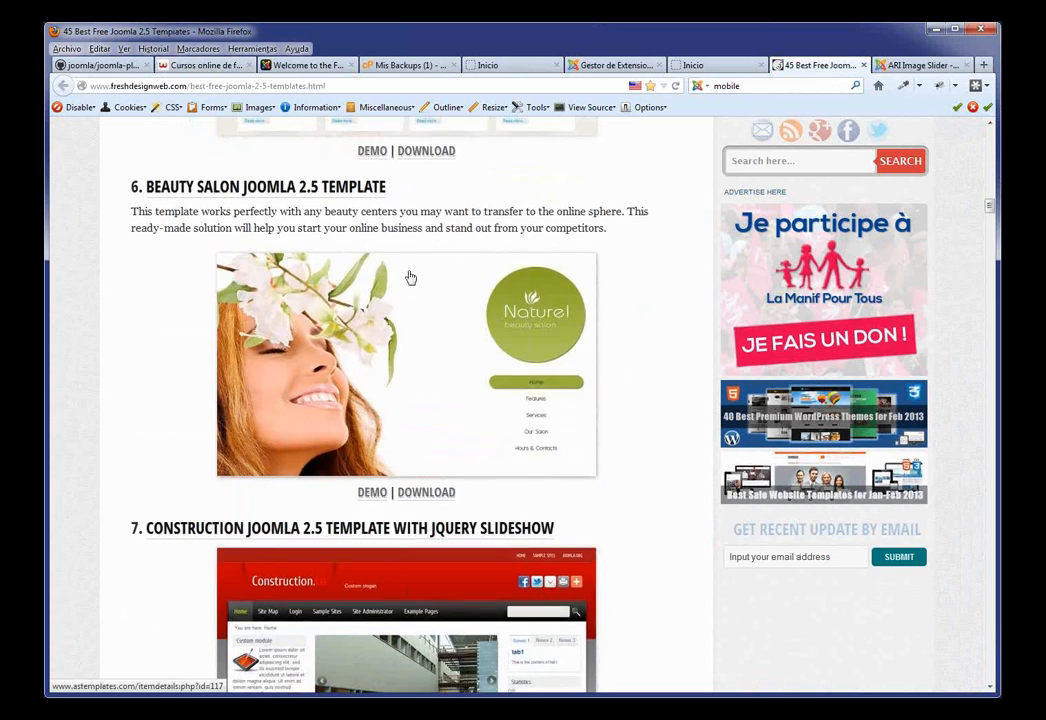
scroll(410, 277, "up", 18)
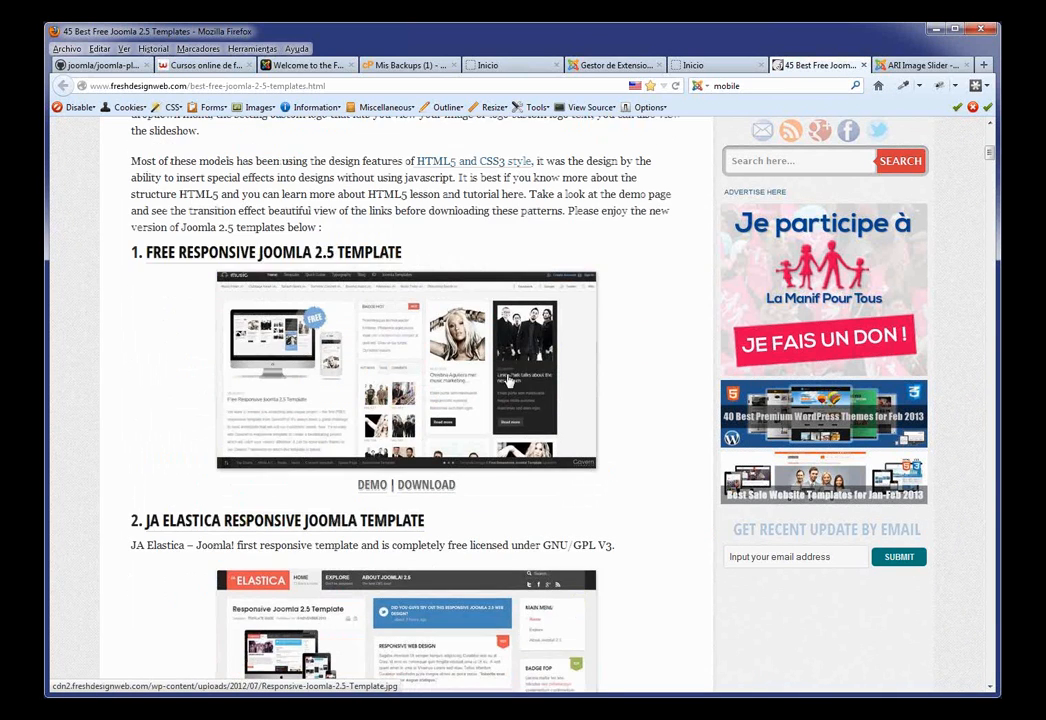
scroll(415, 315, "down", 2)
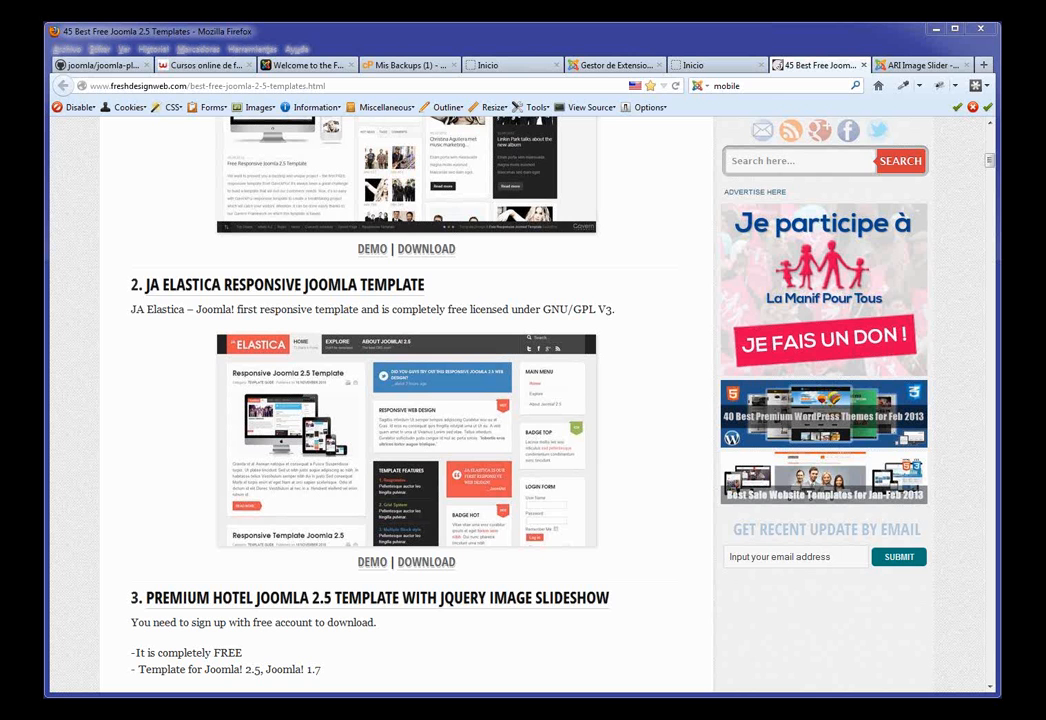
Step: Return from the joomla-platform page to the directory and list all extension categories
left_click(126, 66)
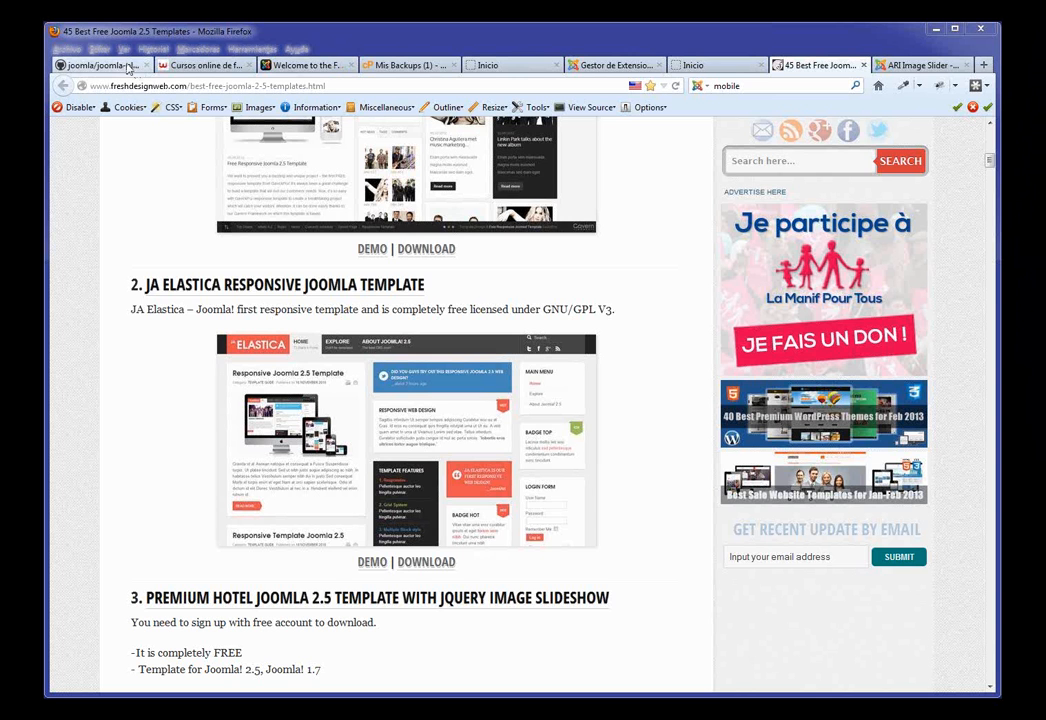
left_click(63, 86)
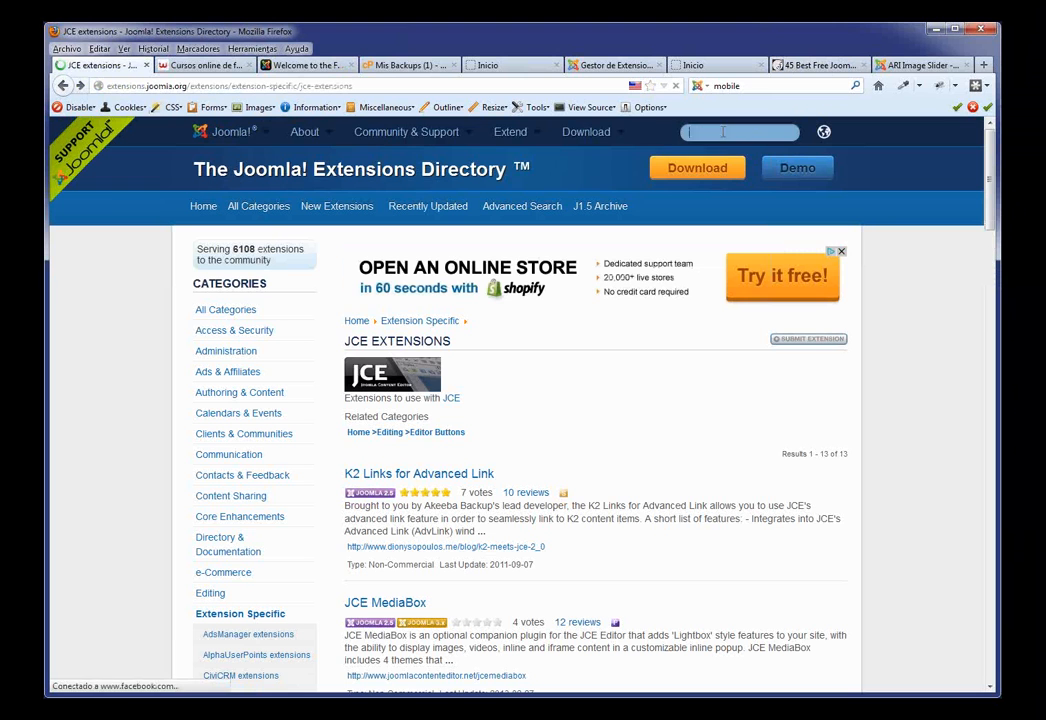
left_click(722, 131)
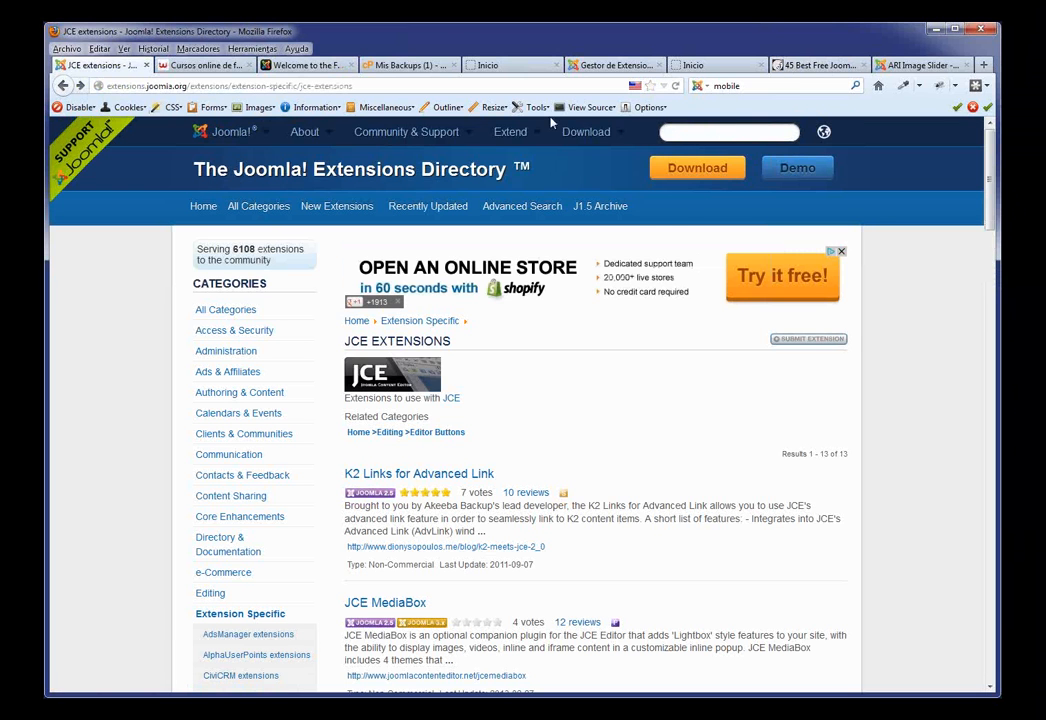
mouse_move(306, 132)
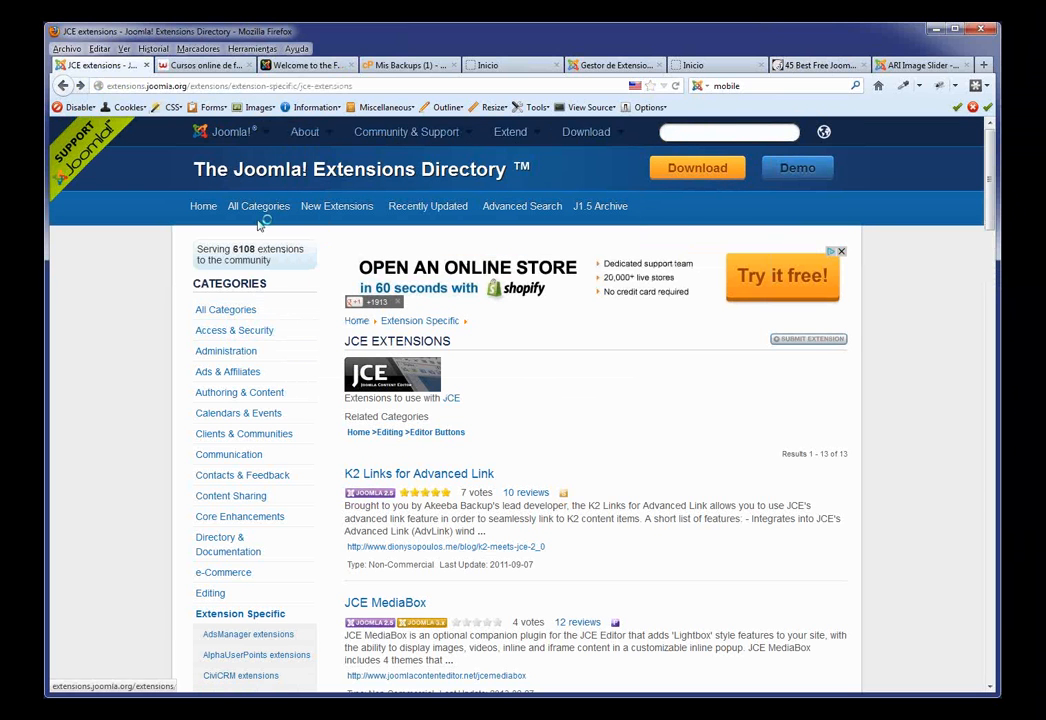
left_click(259, 212)
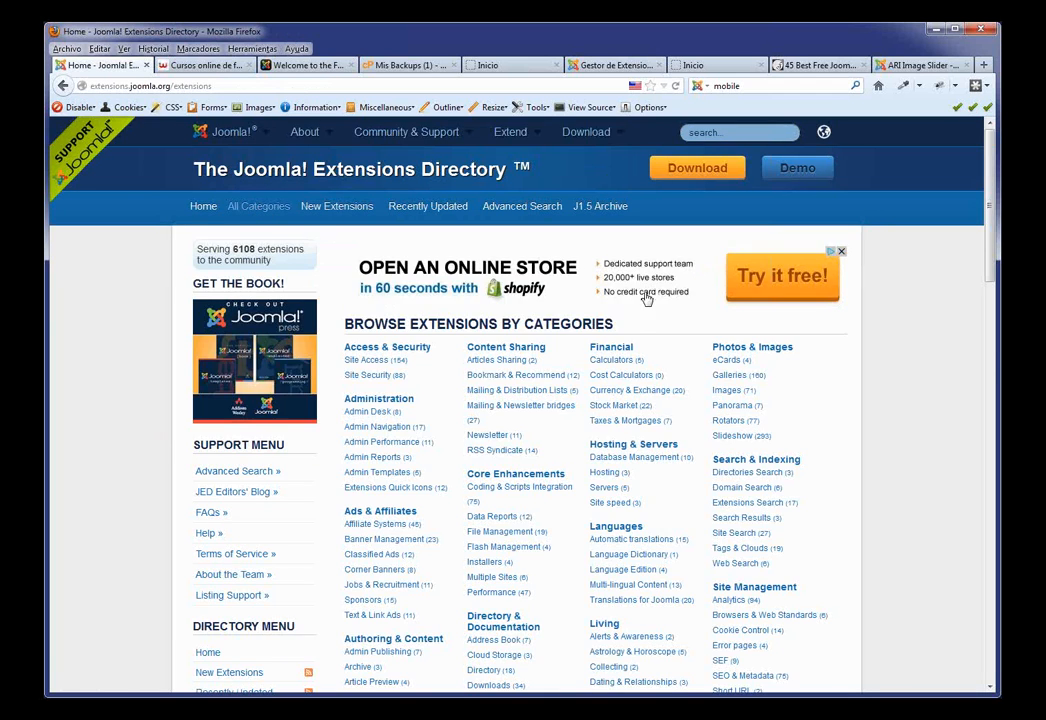
Step: Open Communication > Chat, listing nine extensions led by JomFacebookChat +Plus and FreiChat
scroll(600, 300, "down", 4)
scroll(680, 345, "down", 1)
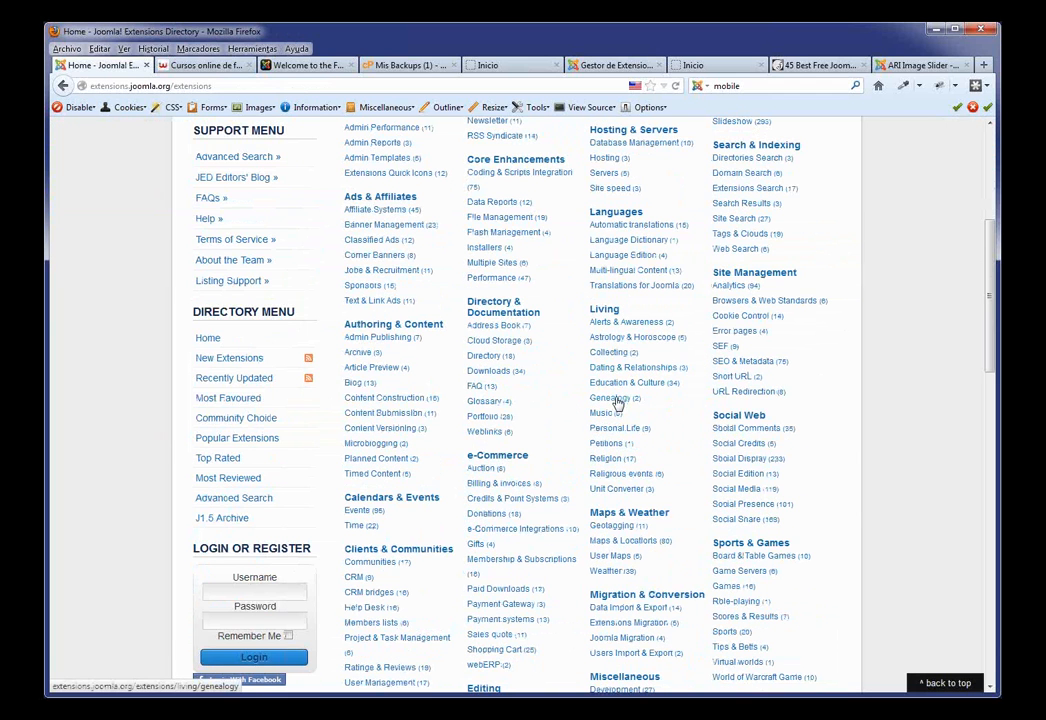
scroll(618, 403, "up", 3)
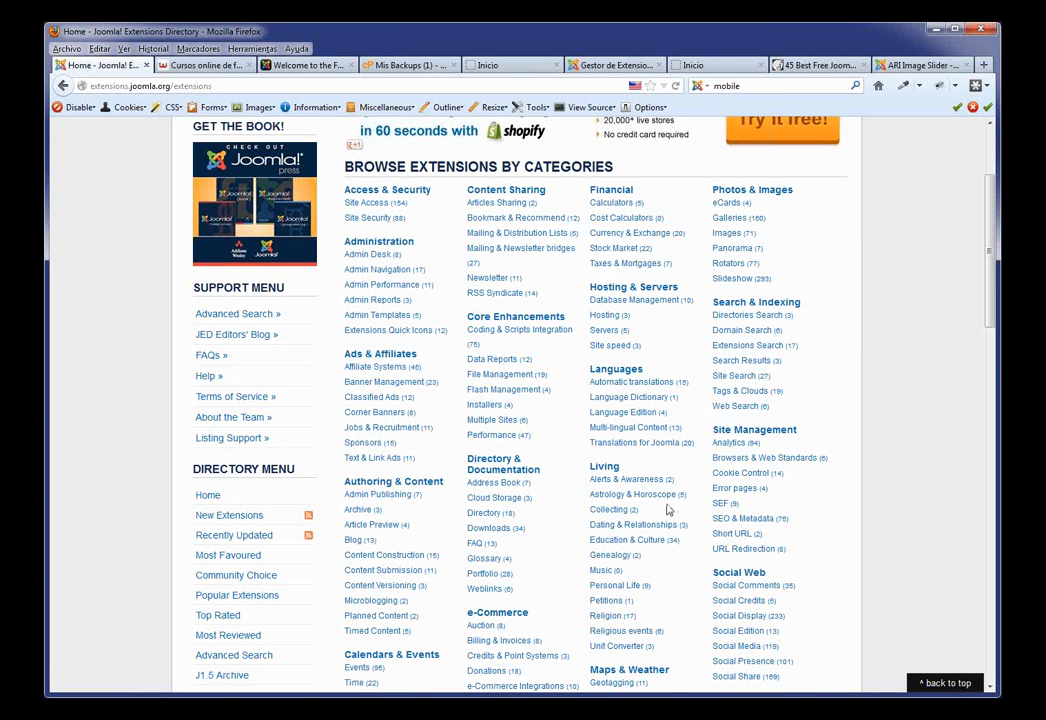
scroll(513, 426, "down", 4)
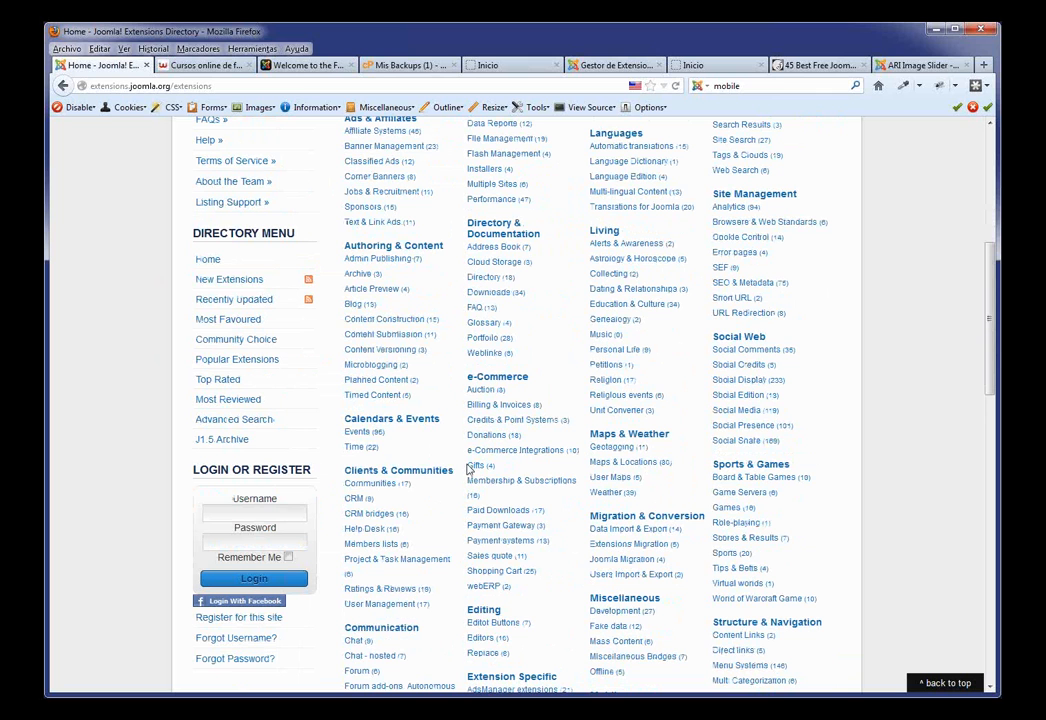
left_click(357, 644)
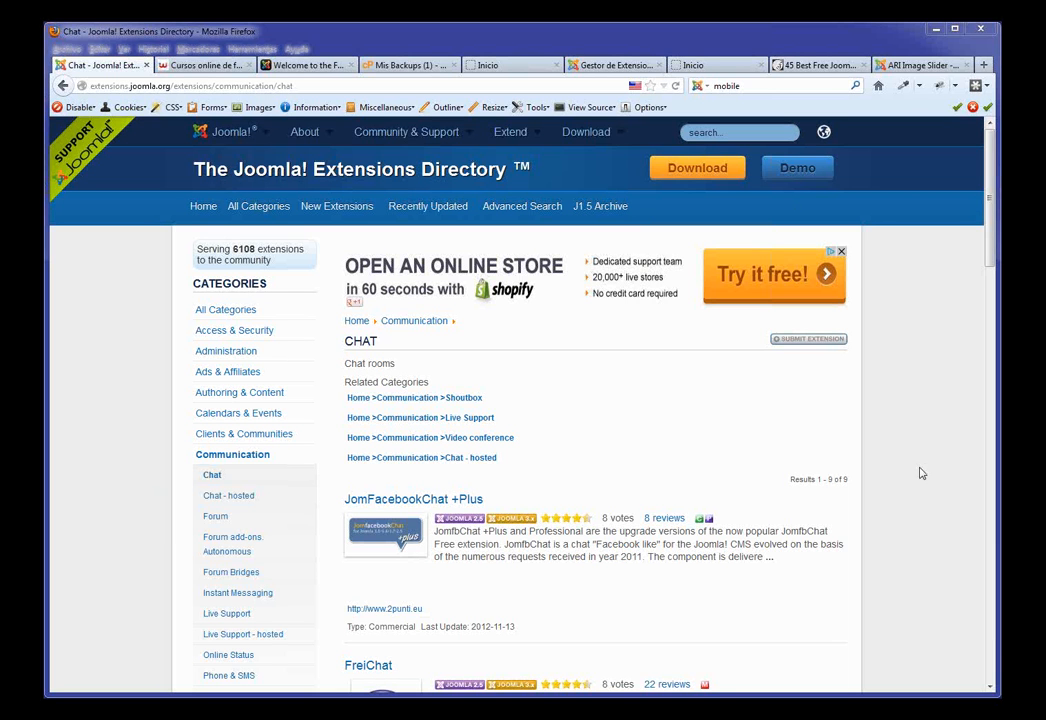
Step: From the webinars page, open webempresa's Hosting Joomla plans, Joomla 300 MB (4.92€/month) to Joomla 3 GB
left_click(208, 66)
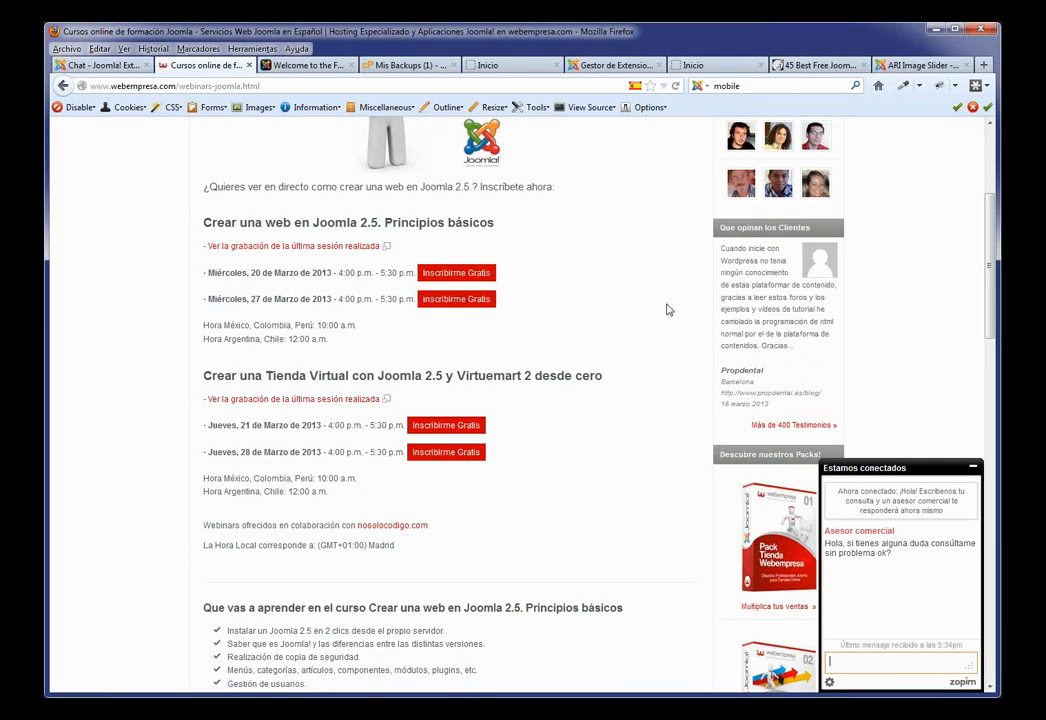
scroll(660, 306, "up", 4)
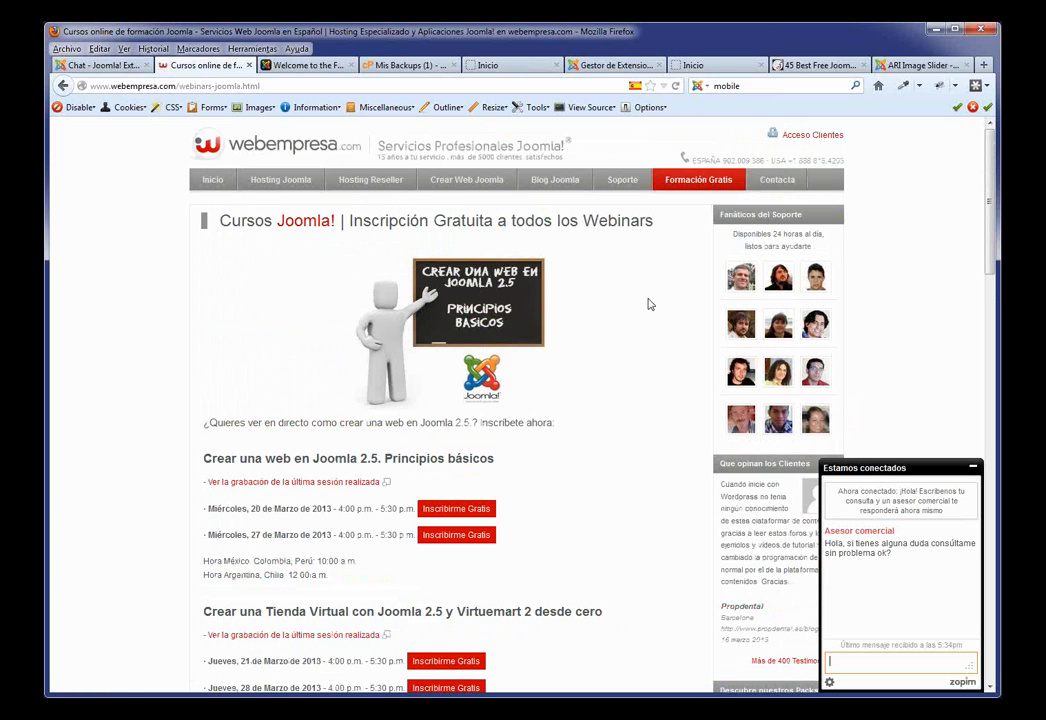
left_click(281, 188)
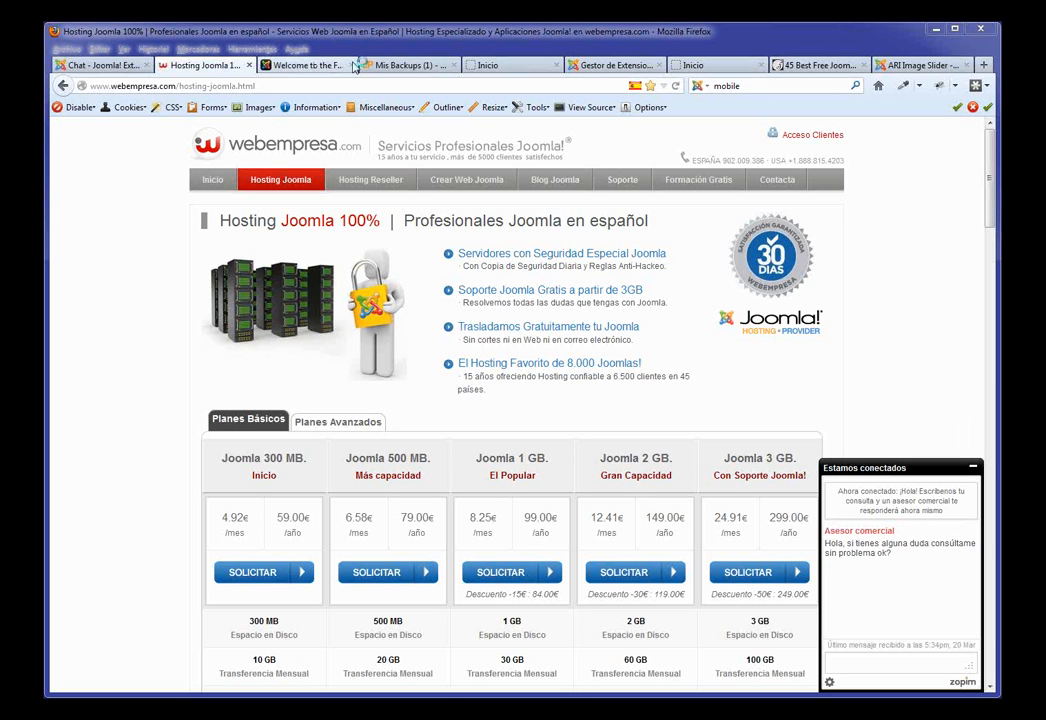
Step: Back on Gestor de Extensiones: Instalar, choose Contenido > Gestor de Artículos > Añadir nuevo Artículo
left_click(612, 65)
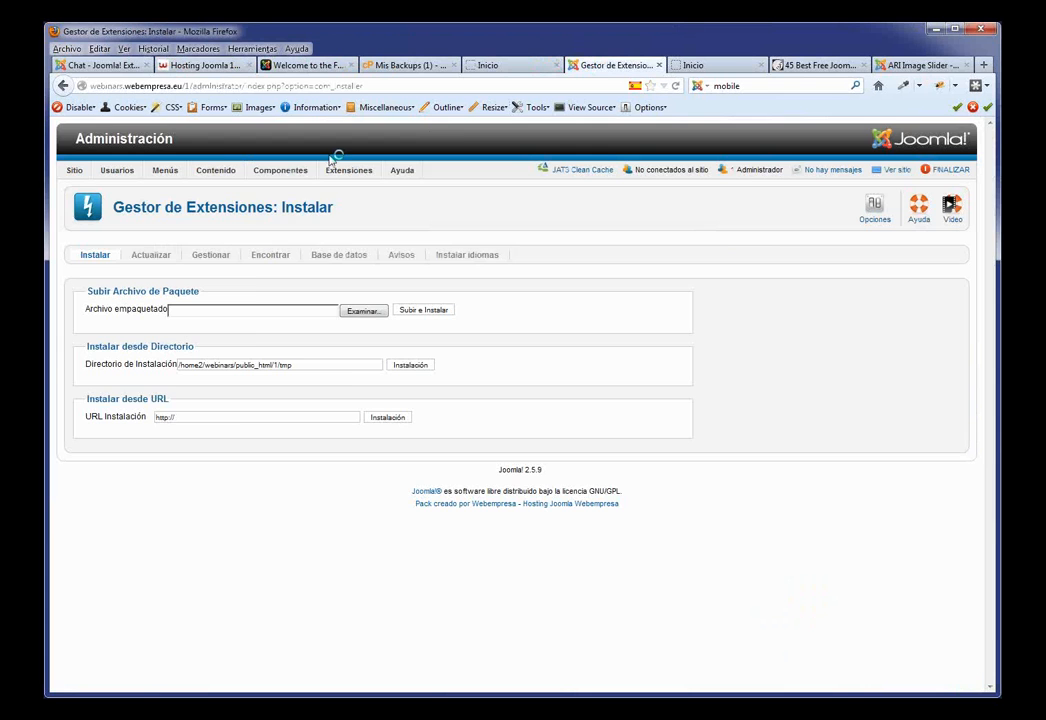
mouse_move(263, 195)
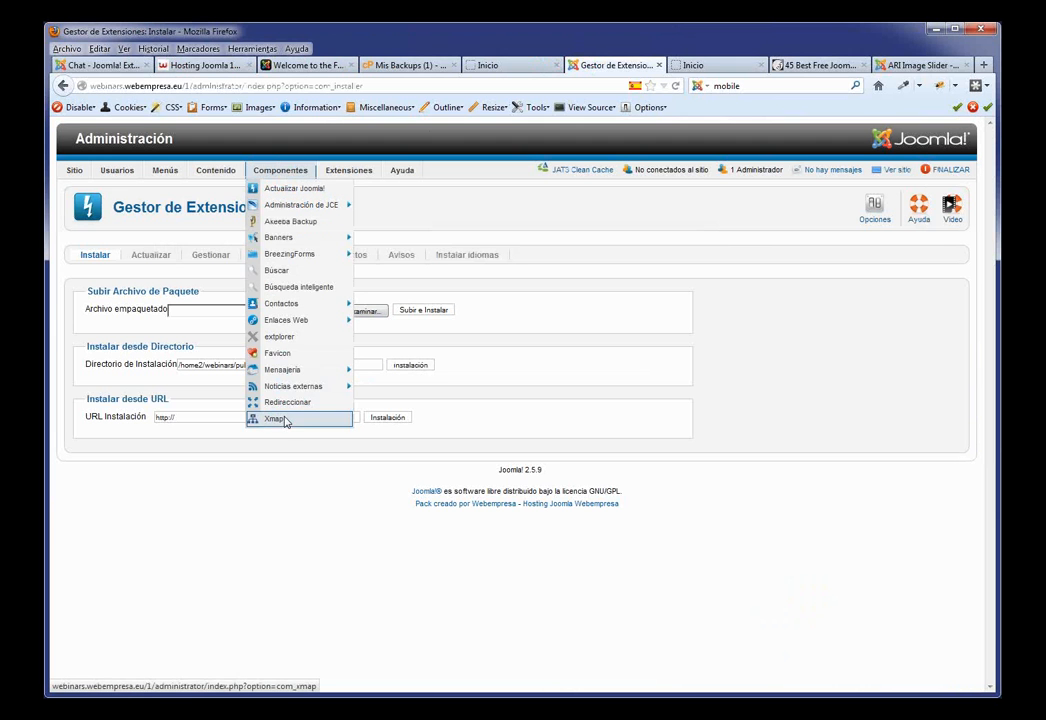
mouse_move(172, 177)
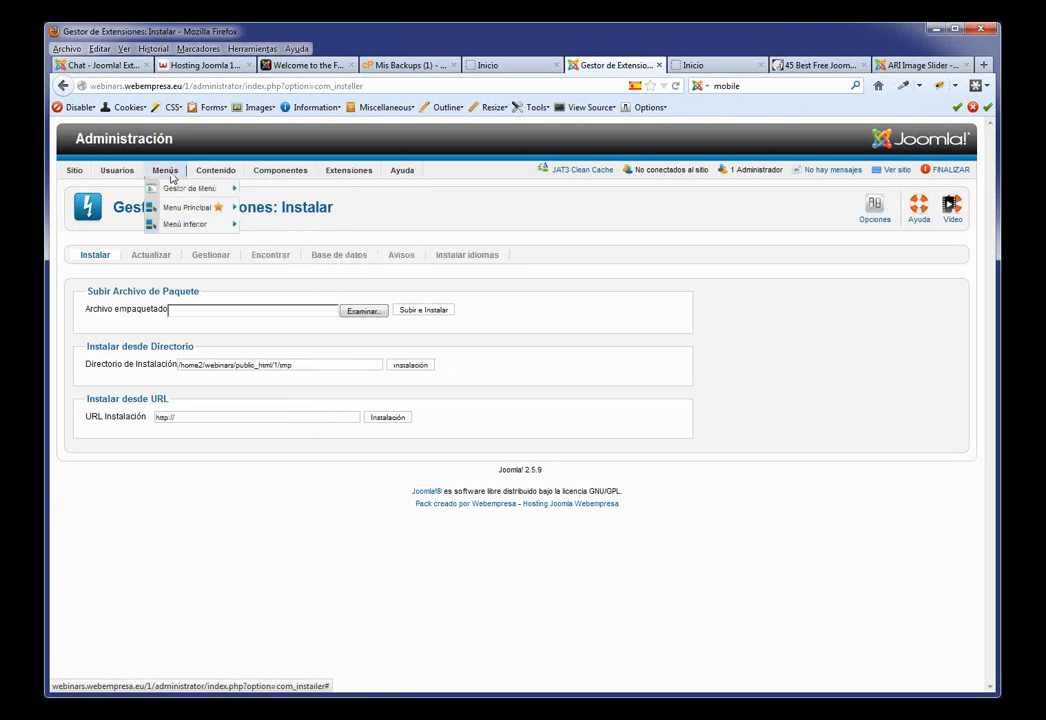
mouse_move(215, 170)
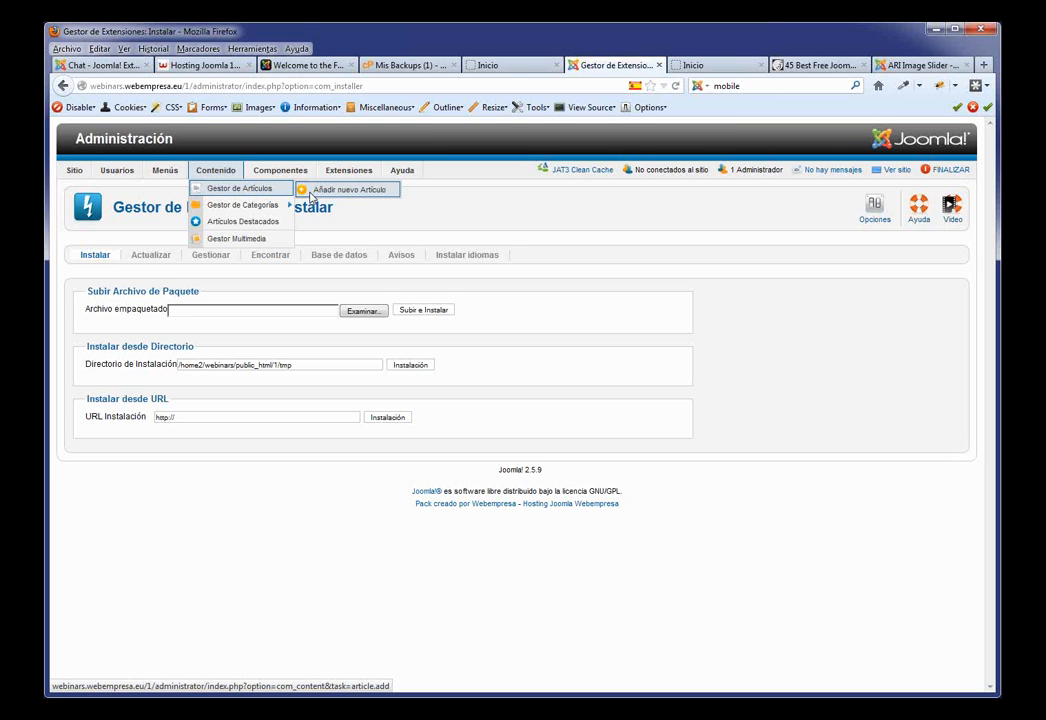
left_click(311, 195)
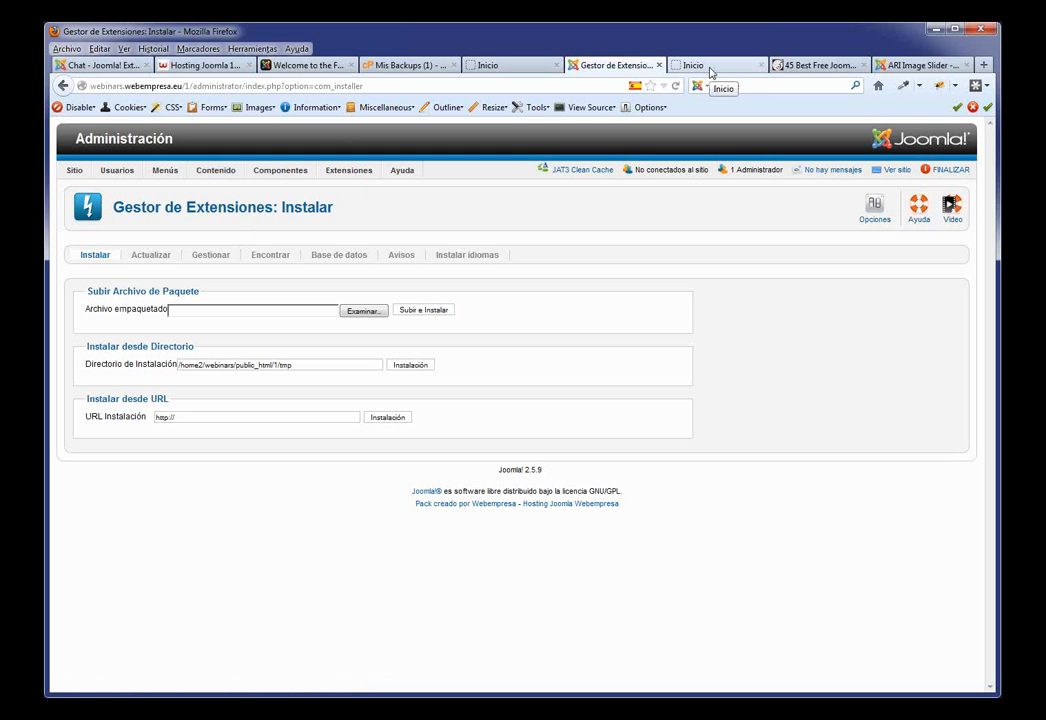
Step: Open webempresa's Formación Gratis page and view the March 2013 Joomla 2.5 and Virtuemart 2 sessions
left_click(237, 66)
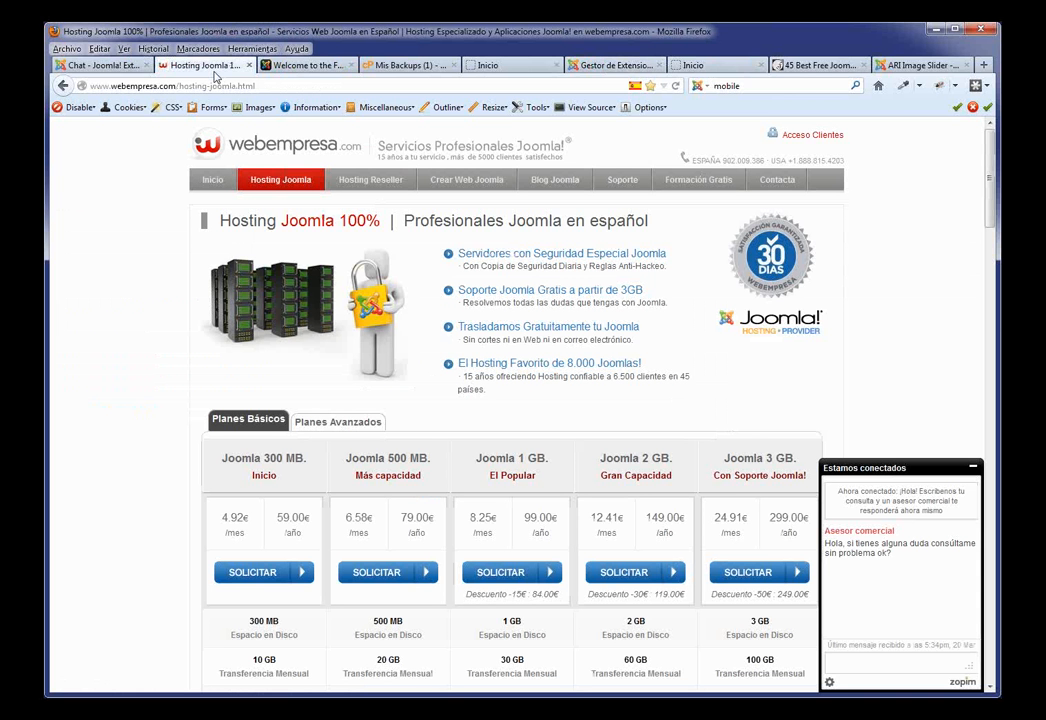
left_click(707, 182)
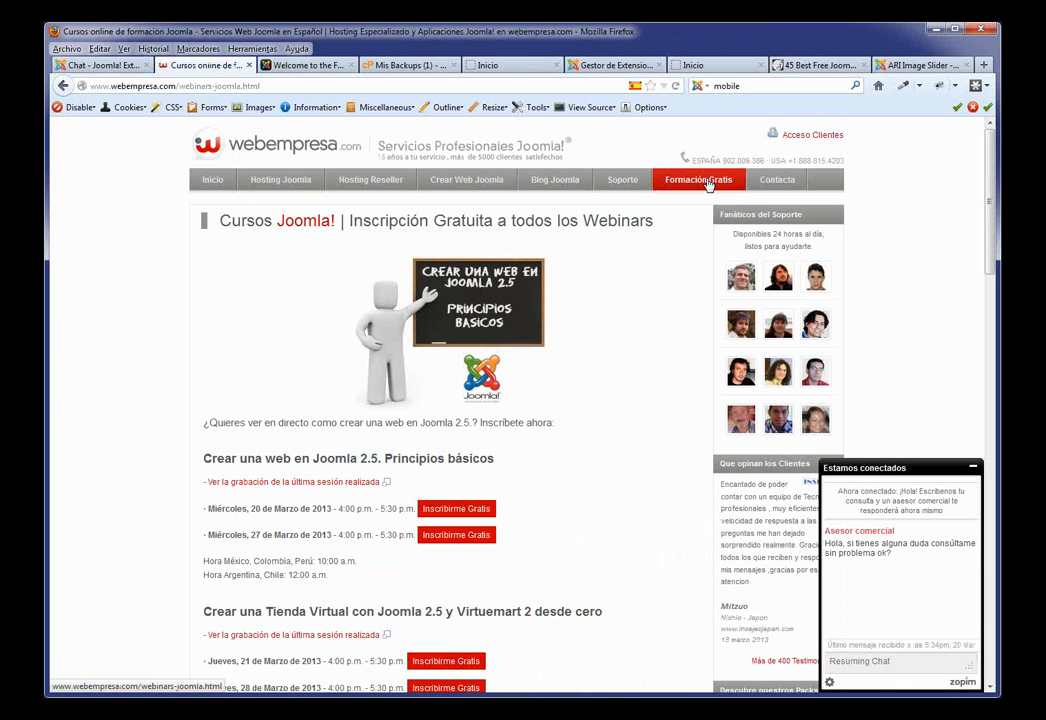
left_click(331, 486)
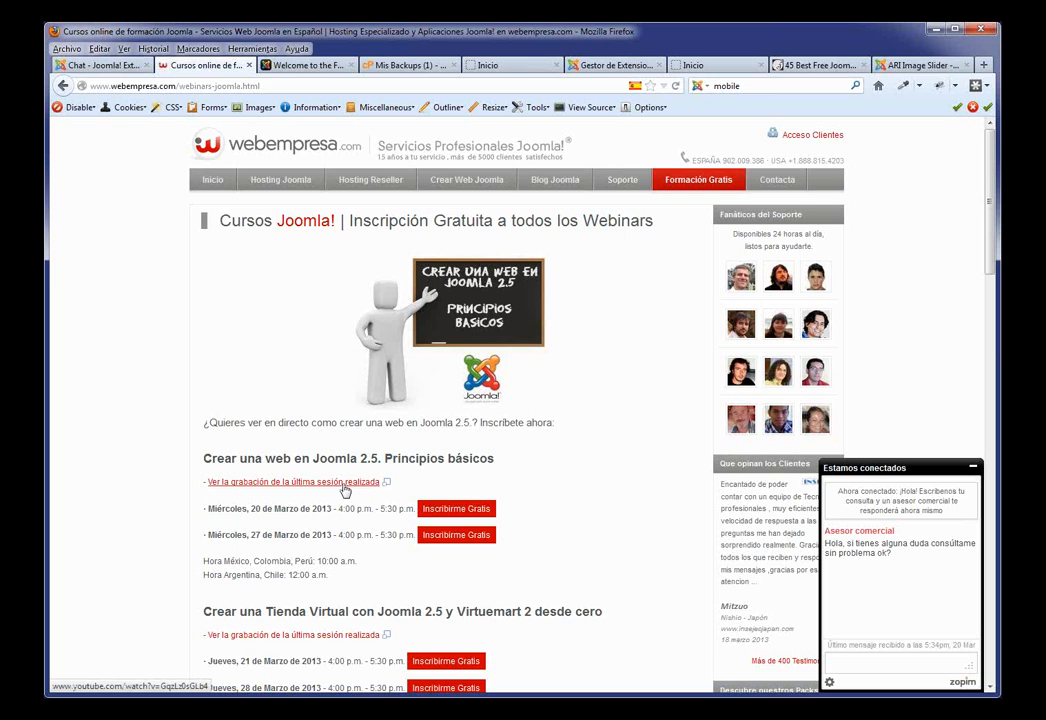
scroll(345, 495, "down", 5)
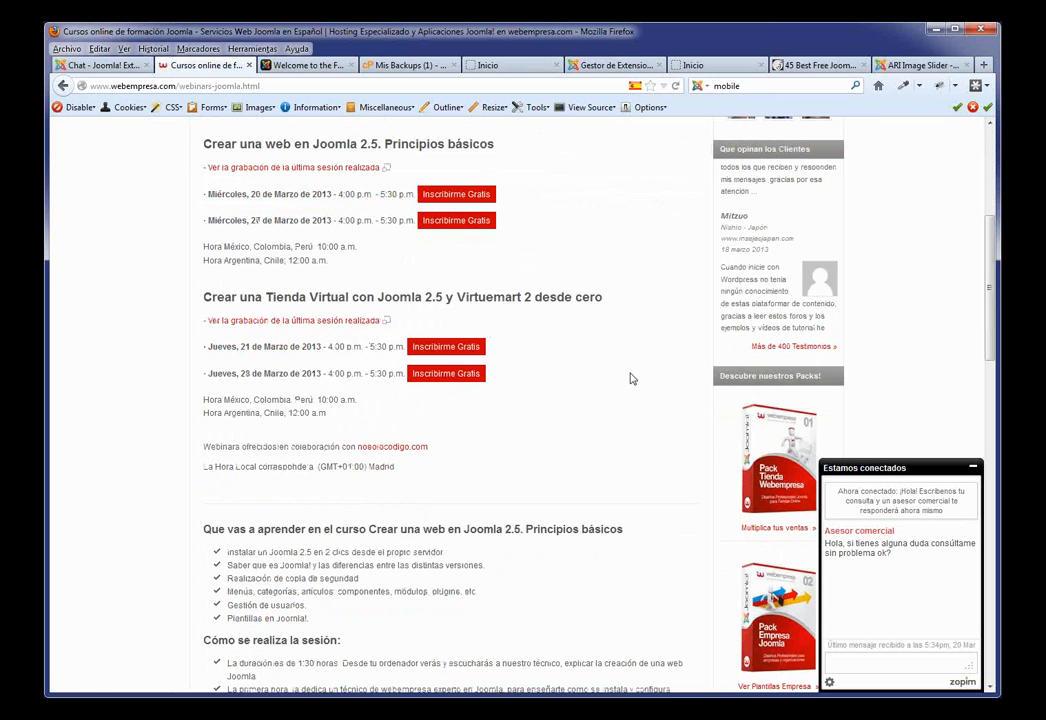